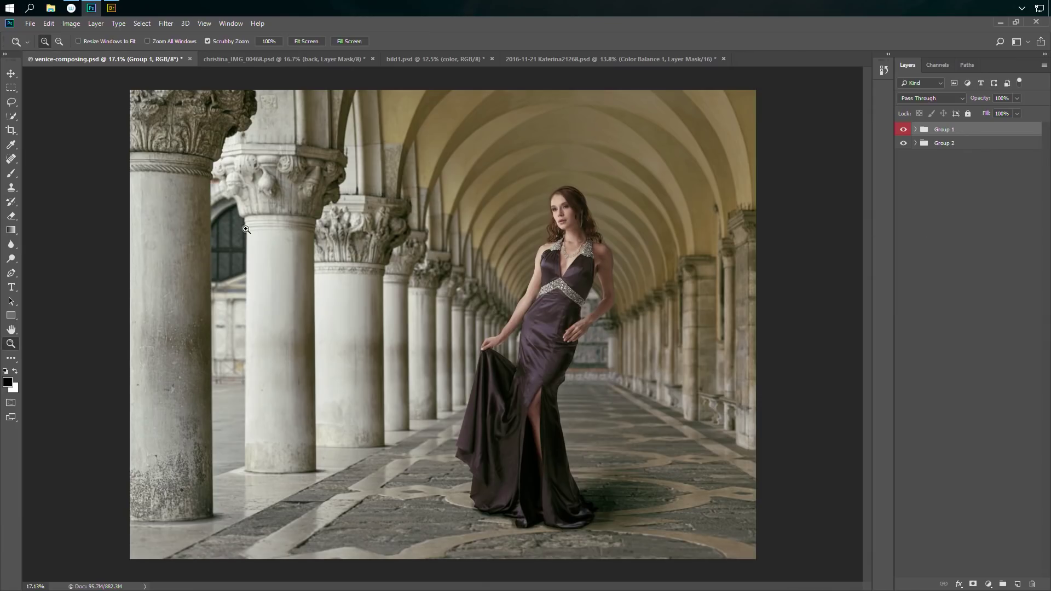
- Hide and show Group 1 to compare the empty arcade, then expand and collapse it
{"action": "left_click", "coordinate": [11, 73]}
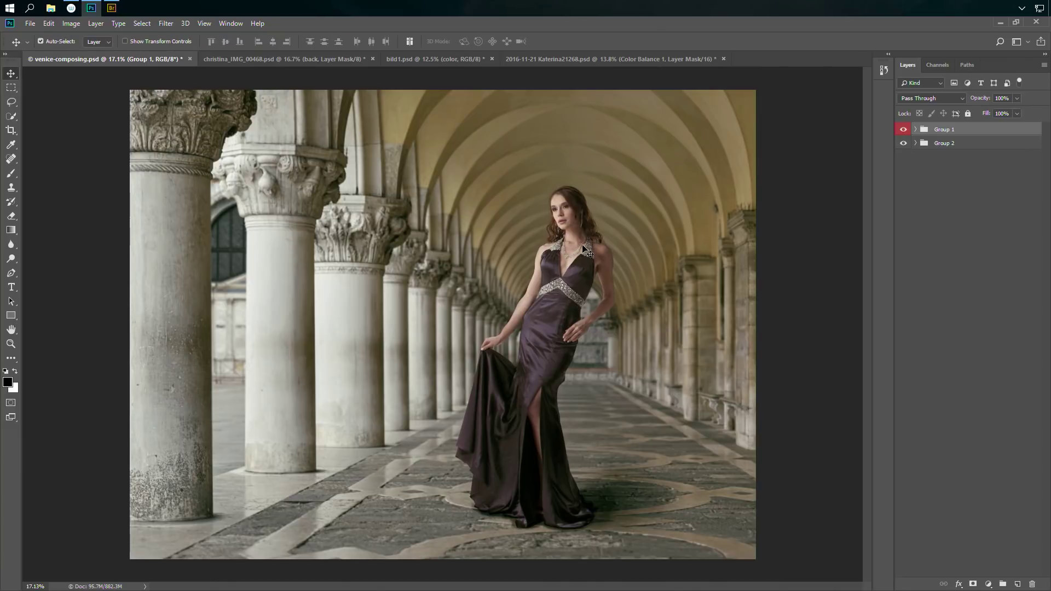
{"action": "left_click", "coordinate": [903, 130]}
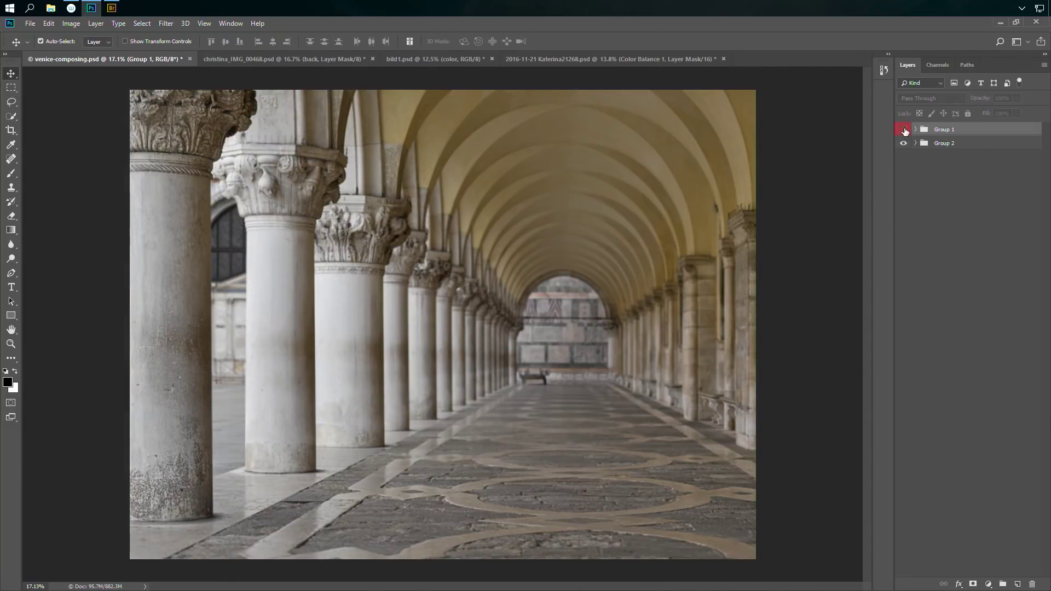
{"action": "left_click", "coordinate": [903, 130]}
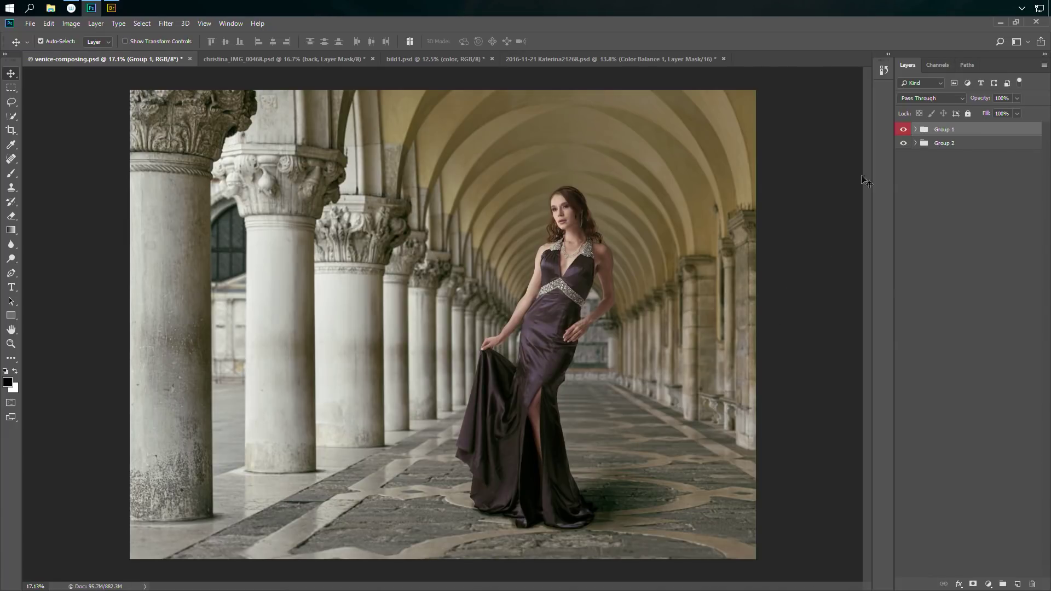
{"action": "left_click", "coordinate": [916, 129]}
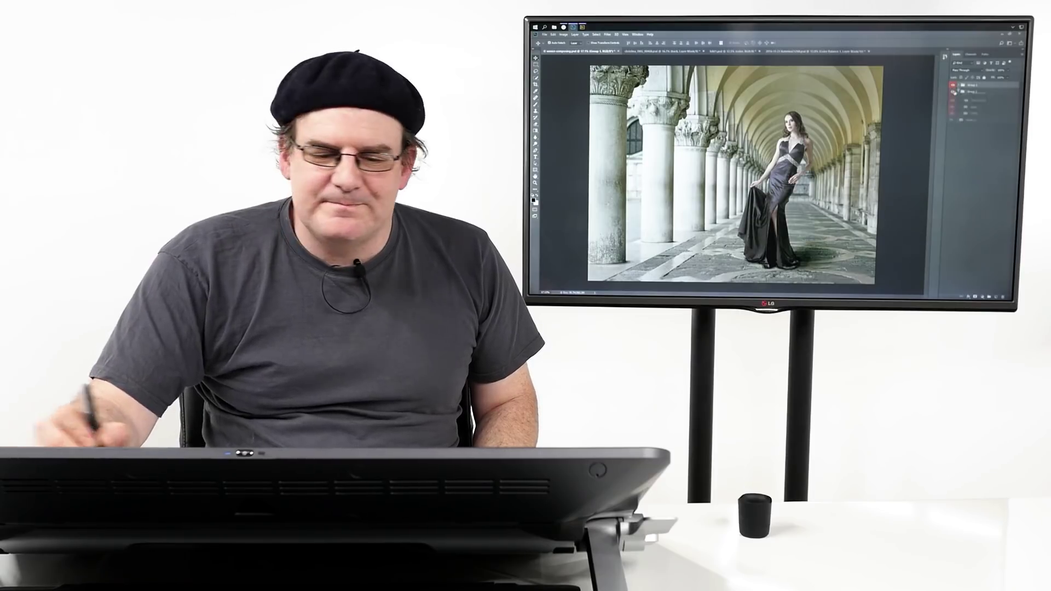
{"action": "left_click", "coordinate": [958, 85]}
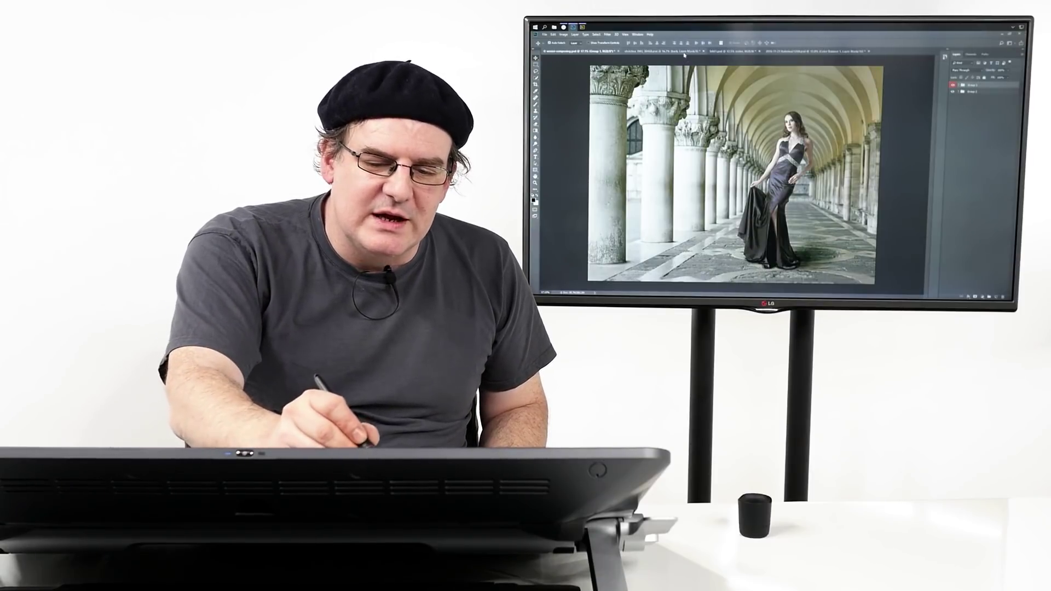
- In the portrait document, compare the back group's backdrop off and on, then go to bild1.psd
{"action": "key", "text": "ctrl+Tab"}
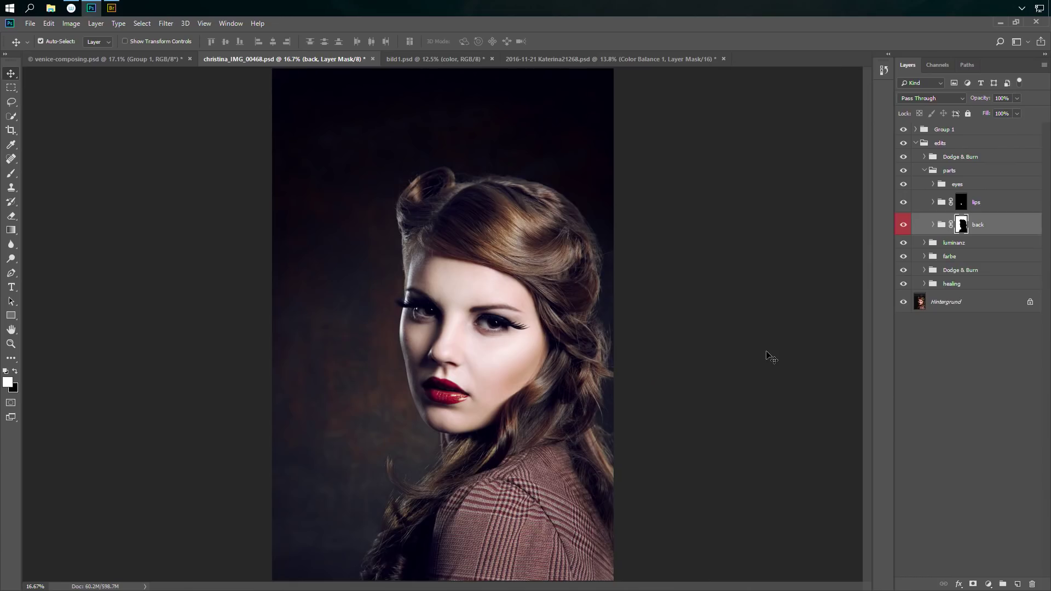
{"action": "left_click", "coordinate": [904, 227]}
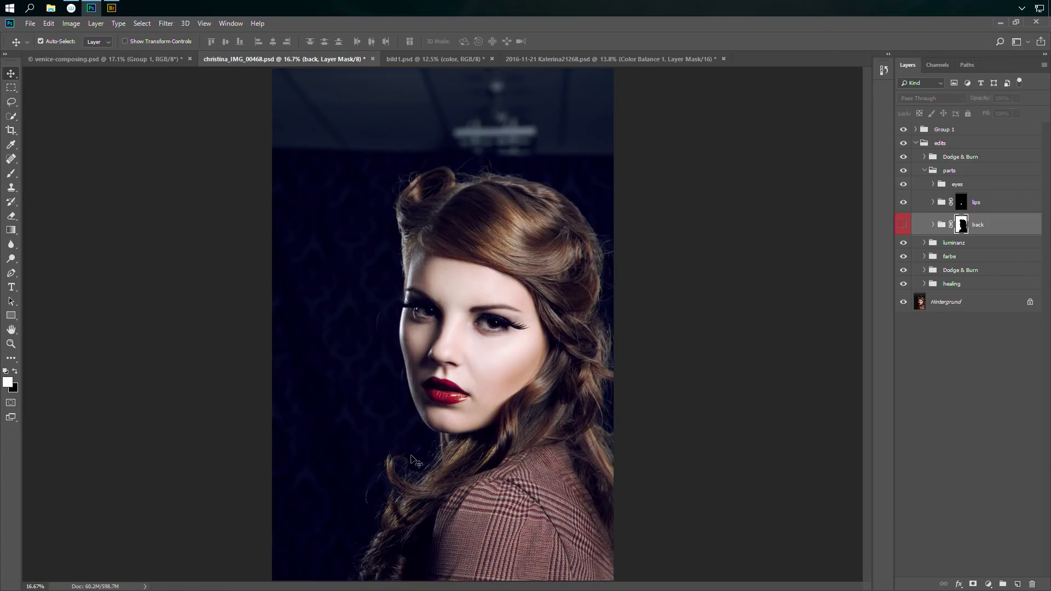
{"action": "left_click", "coordinate": [902, 225]}
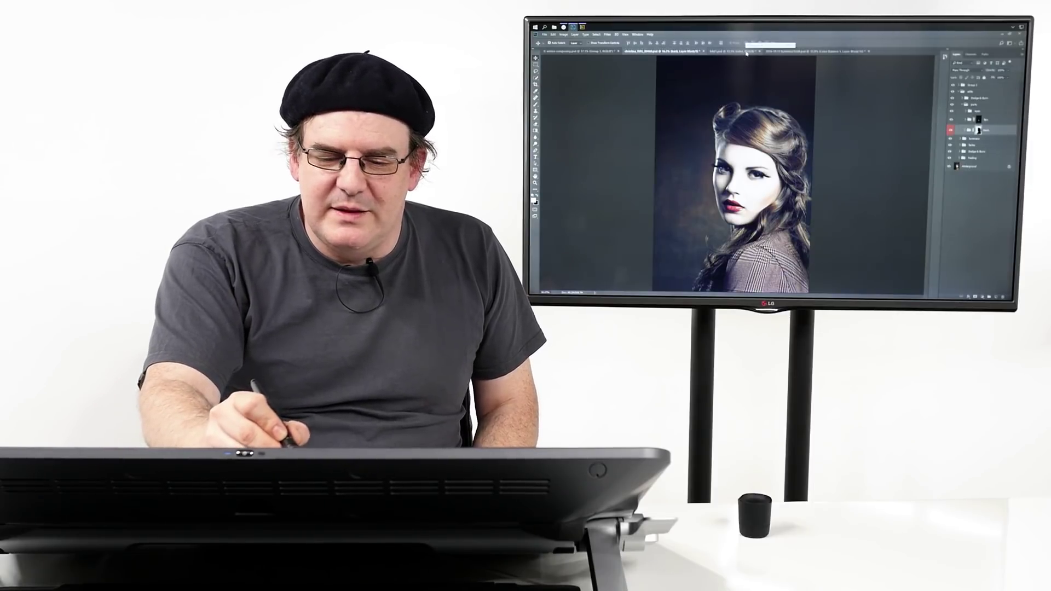
{"action": "key", "text": "ctrl+Tab"}
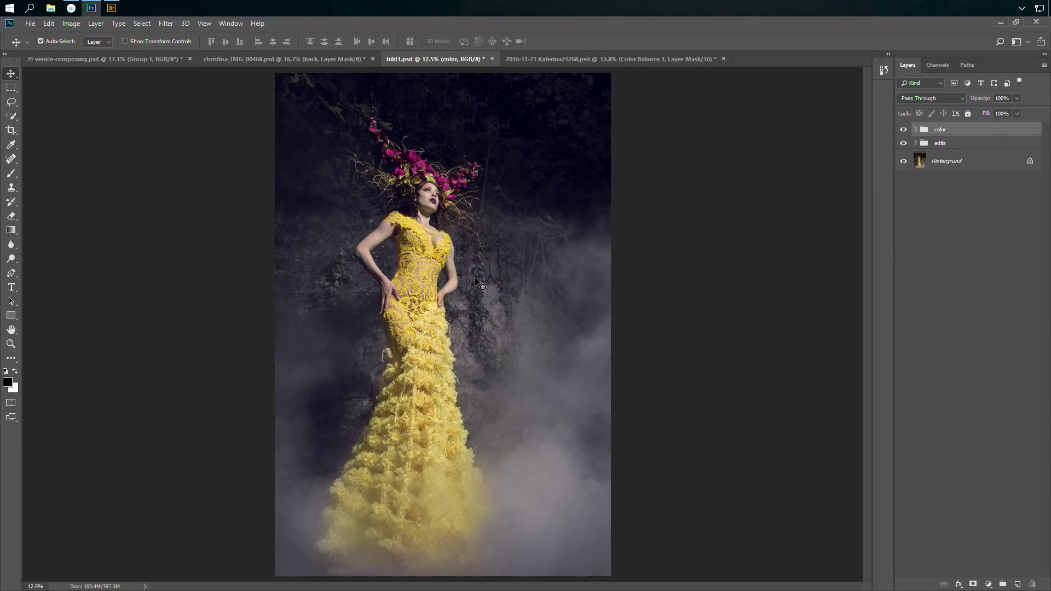
- Compare the color group's cool grade off and on, expand it, and toggle the background and haut groups
{"action": "left_click", "coordinate": [904, 131]}
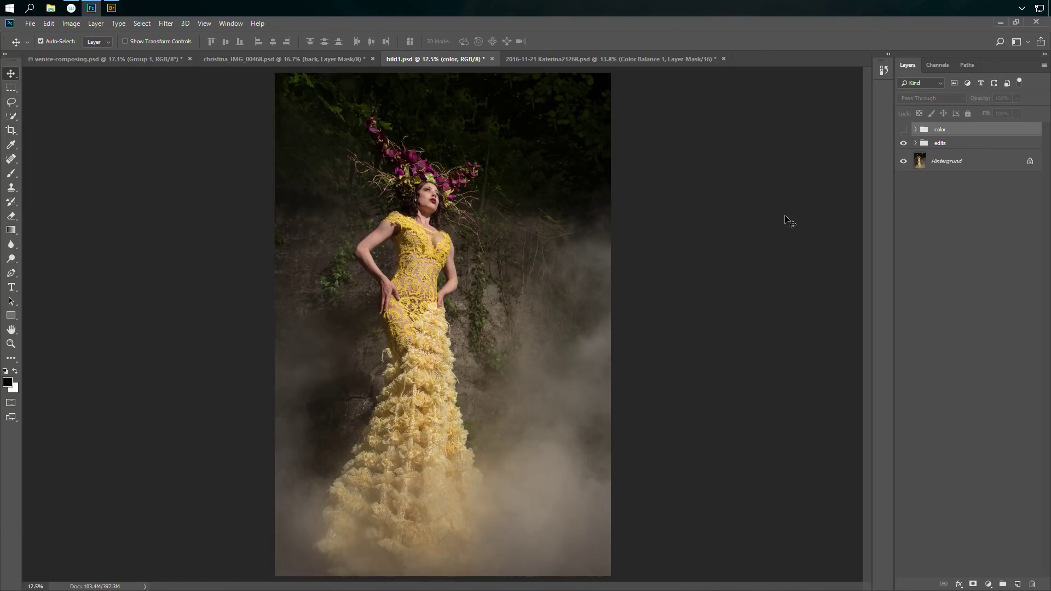
{"action": "left_click", "coordinate": [917, 130]}
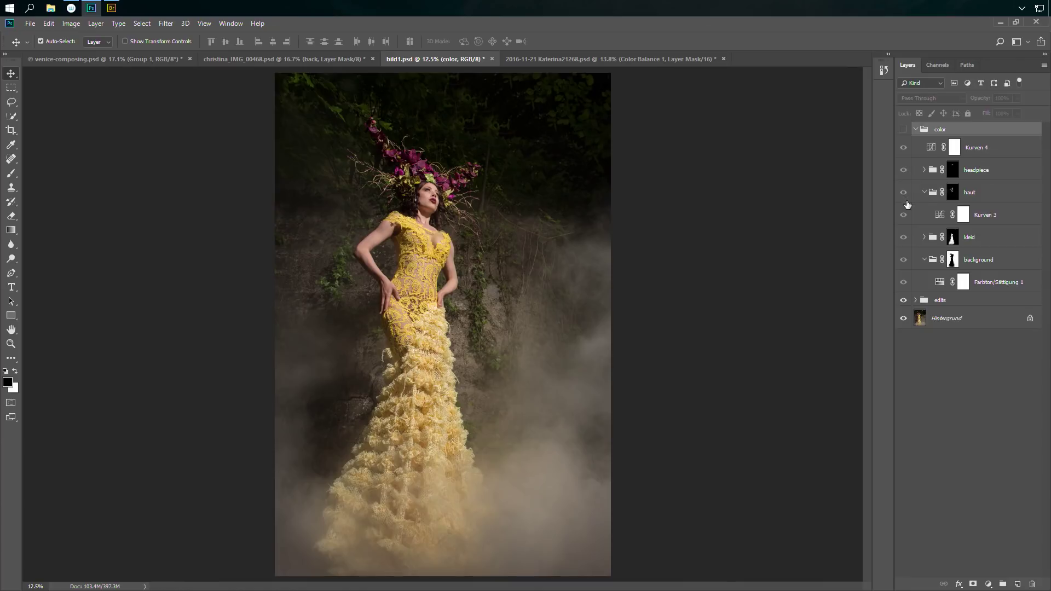
{"action": "left_click", "coordinate": [903, 129]}
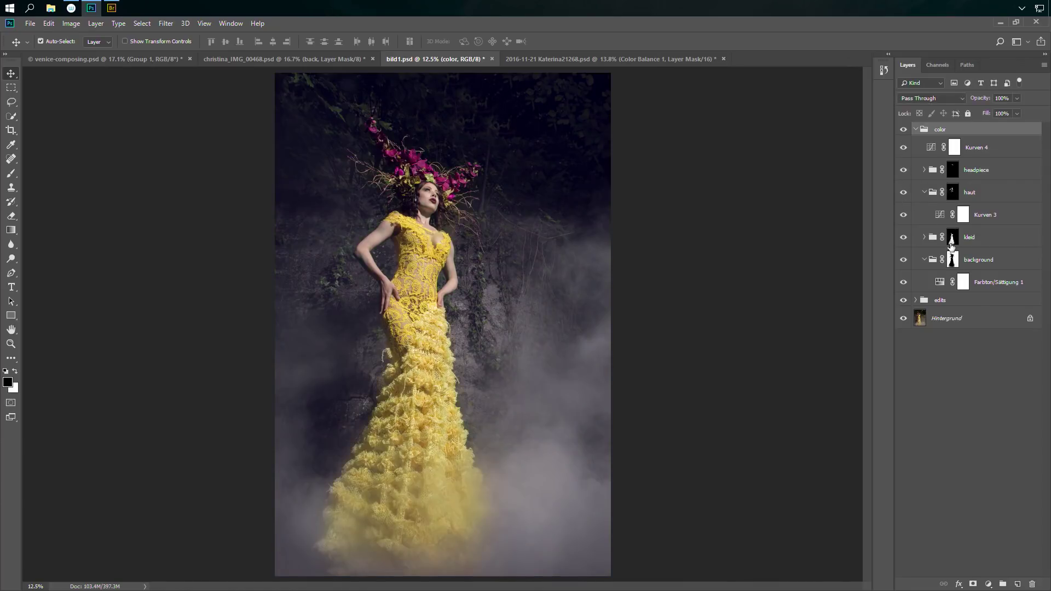
{"action": "left_click", "coordinate": [904, 261]}
{"action": "left_click", "coordinate": [903, 192]}
{"action": "left_click", "coordinate": [904, 193]}
- Bring up the red-dress Katerina document, collapse its skin group and select background
{"action": "left_click", "coordinate": [605, 57]}
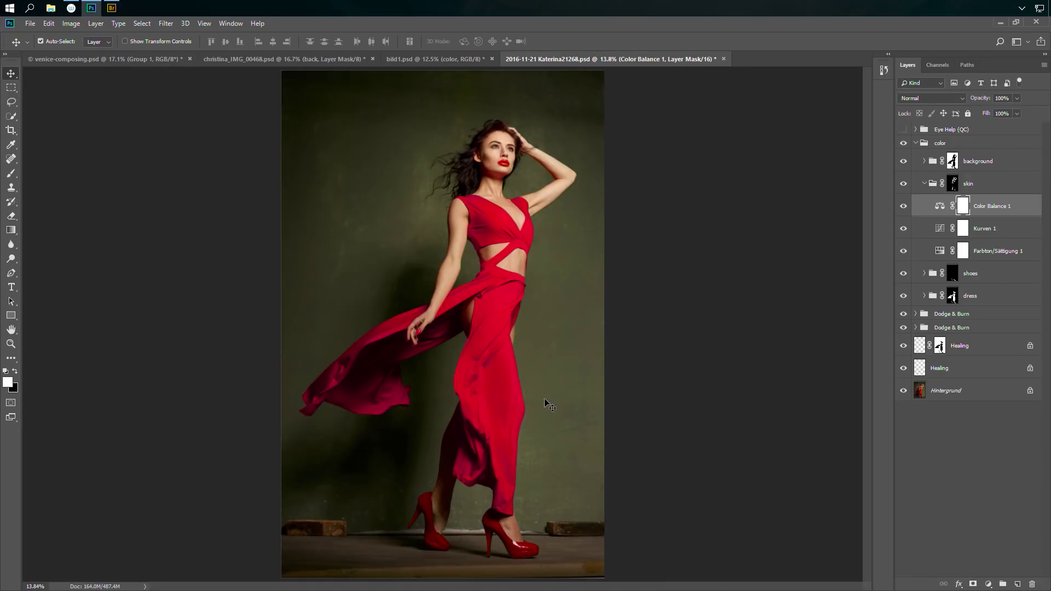
{"action": "left_click", "coordinate": [924, 183]}
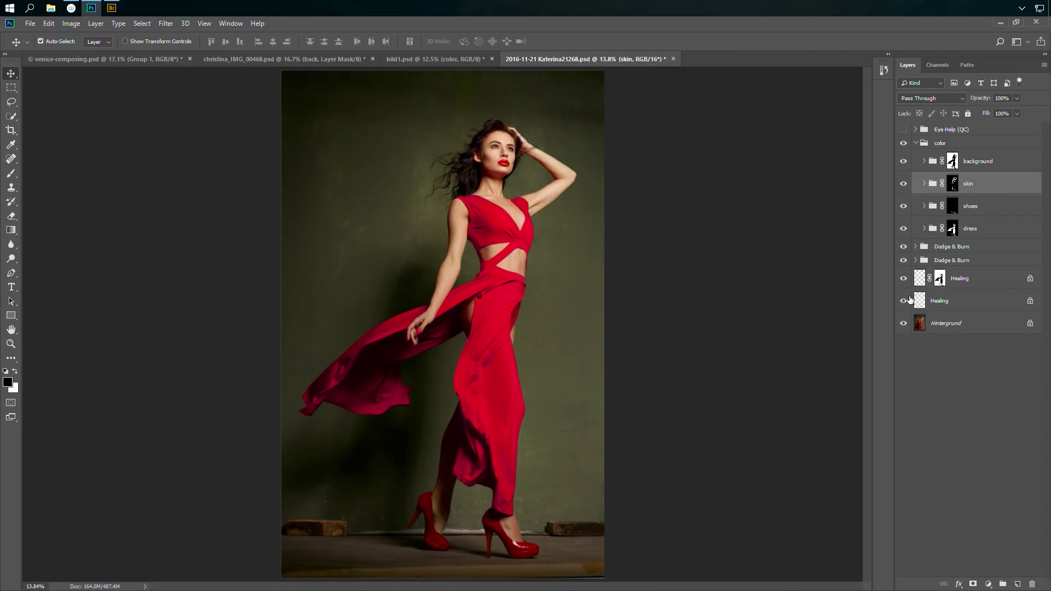
{"action": "left_click", "coordinate": [1004, 162]}
- Toggle the background, skin and dress groups off and on to compare the crimson dress grade
{"action": "left_click", "coordinate": [904, 162]}
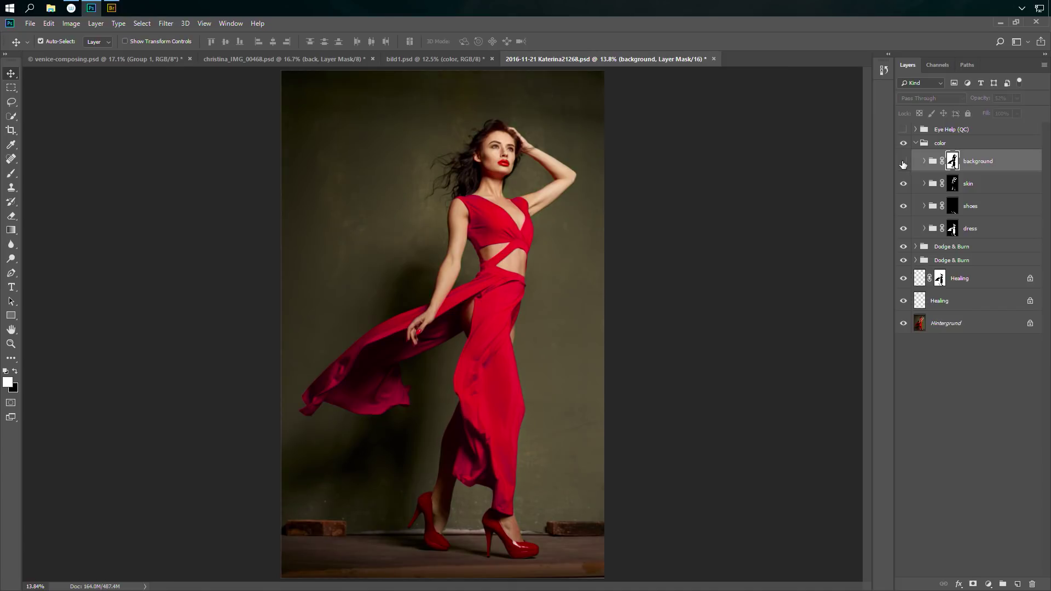
{"action": "left_click", "coordinate": [903, 162]}
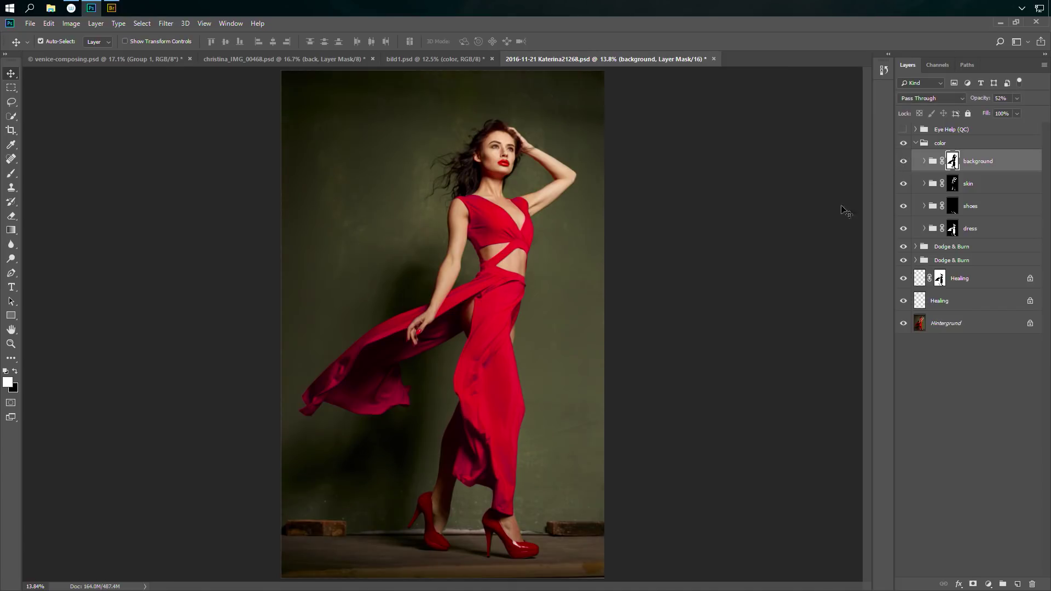
{"action": "left_click", "coordinate": [904, 185]}
{"action": "left_click", "coordinate": [904, 185]}
{"action": "left_click", "coordinate": [903, 230]}
{"action": "left_click", "coordinate": [903, 229]}
{"action": "left_click", "coordinate": [902, 230]}
{"action": "left_click", "coordinate": [902, 230]}
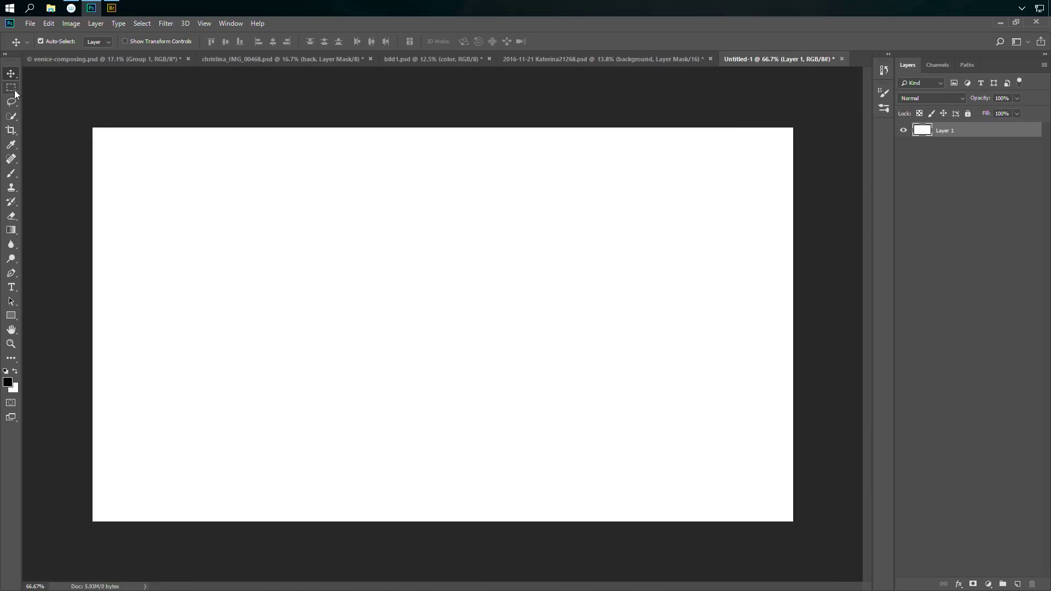
- With the Rectangular Marquee, draw and redraw several trial rectangles, then clear the selection
{"action": "left_click", "coordinate": [12, 89]}
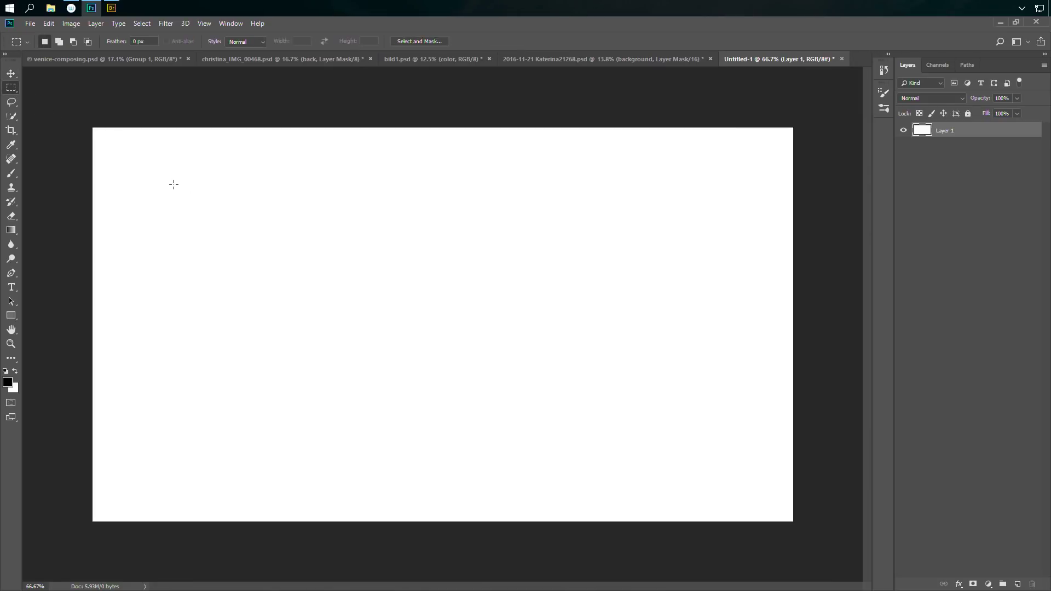
{"action": "left_click_drag", "start_coordinate": [173, 176], "coordinate": [441, 397]}
{"action": "left_click_drag", "start_coordinate": [502, 208], "coordinate": [661, 384]}
{"action": "left_click_drag", "start_coordinate": [307, 190], "coordinate": [441, 312]}
{"action": "left_click_drag", "start_coordinate": [479, 241], "coordinate": [616, 398]}
{"action": "left_click_drag", "start_coordinate": [331, 211], "coordinate": [425, 307]}
{"action": "left_click_drag", "start_coordinate": [475, 240], "coordinate": [580, 380]}
{"action": "left_click", "coordinate": [606, 242]}
{"action": "left_click", "coordinate": [335, 221]}
- Shift-drag three rectangles to build an L-shaped combined selection
{"action": "left_click_drag", "start_coordinate": [405, 239], "coordinate": [522, 369]}
{"action": "left_click_drag", "start_coordinate": [553, 279], "coordinate": [666, 433]}
{"action": "left_click_drag", "start_coordinate": [462, 292], "coordinate": [579, 425]}
- Alt-drag to cut a rectangle, a strip and a notch out of the selection
{"action": "left_click_drag", "start_coordinate": [559, 217], "coordinate": [609, 385]}
{"action": "left_click_drag", "start_coordinate": [579, 314], "coordinate": [459, 325]}
{"action": "left_click_drag", "start_coordinate": [437, 407], "coordinate": [517, 419]}
- Alt+Shift-drag two rectangles to intersect the selection down to a smaller stepped shape
{"action": "key", "text": "shift"}
{"action": "key", "text": "alt"}
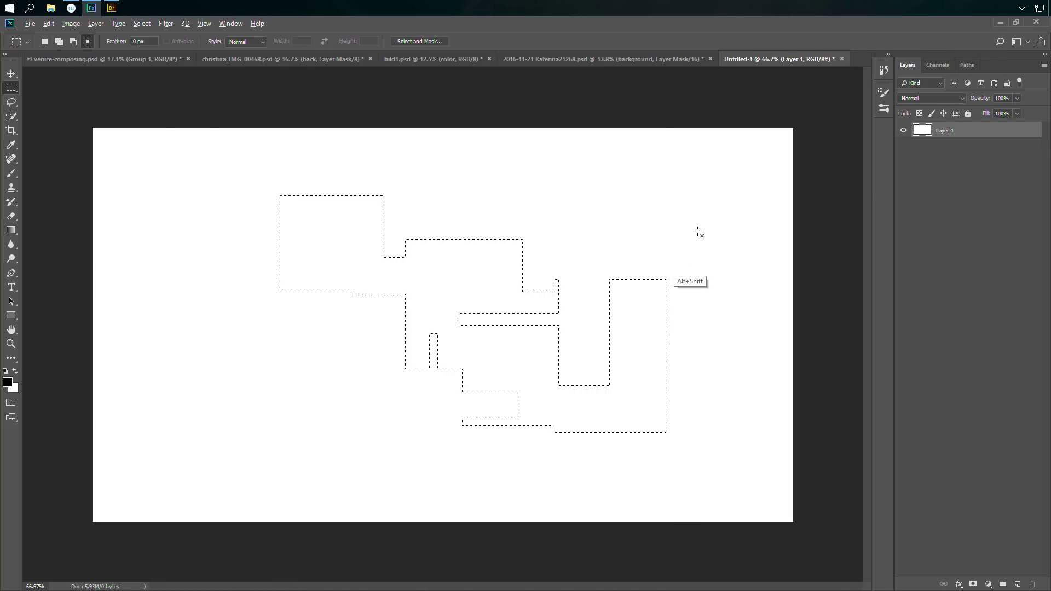
{"action": "left_click_drag", "start_coordinate": [712, 187], "coordinate": [413, 464]}
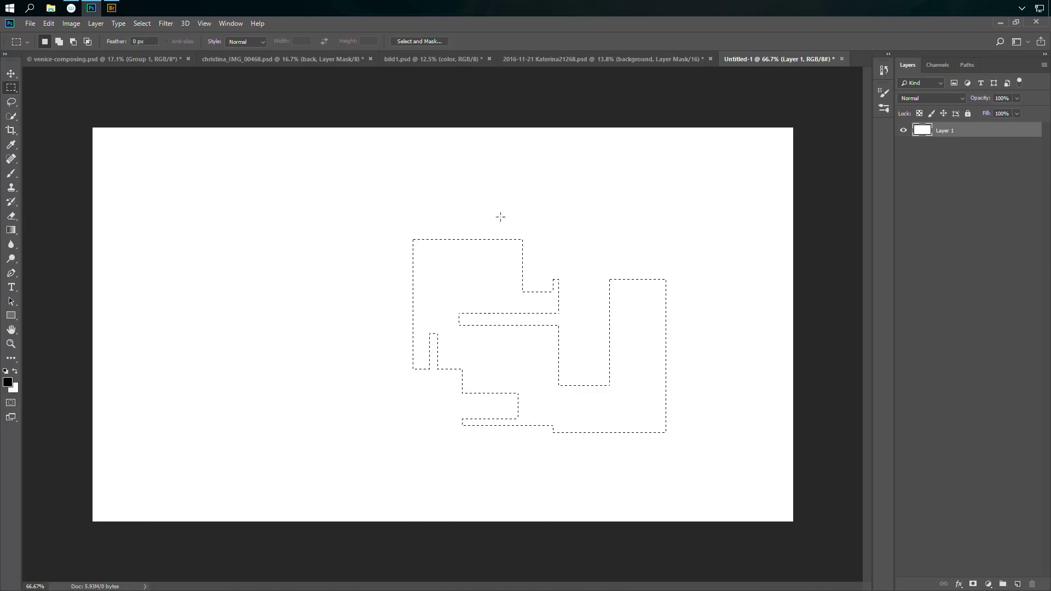
{"action": "key", "text": "alt+shift"}
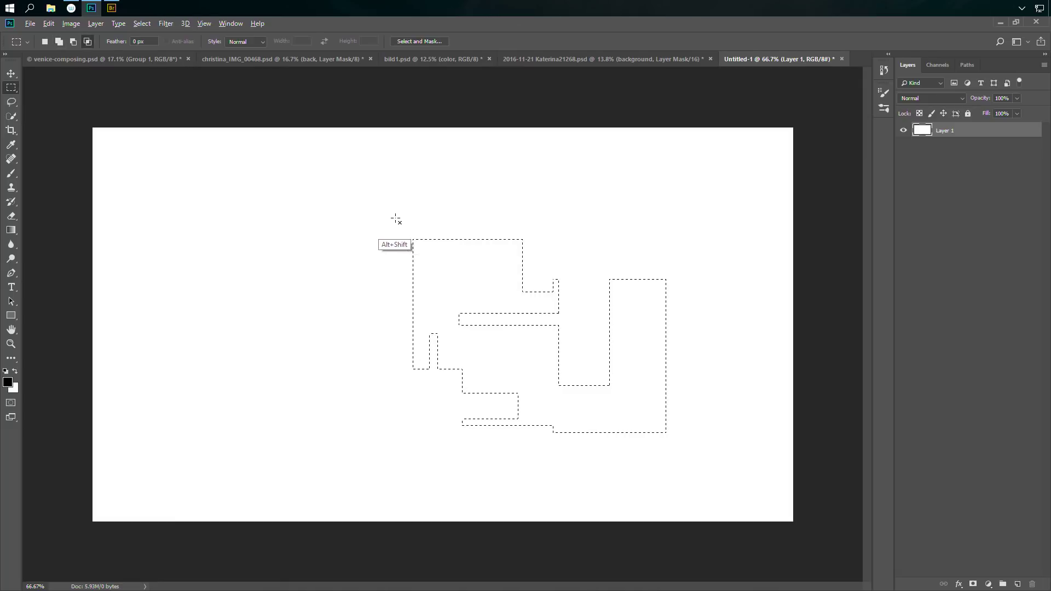
{"action": "left_click_drag", "start_coordinate": [396, 218], "coordinate": [578, 382]}
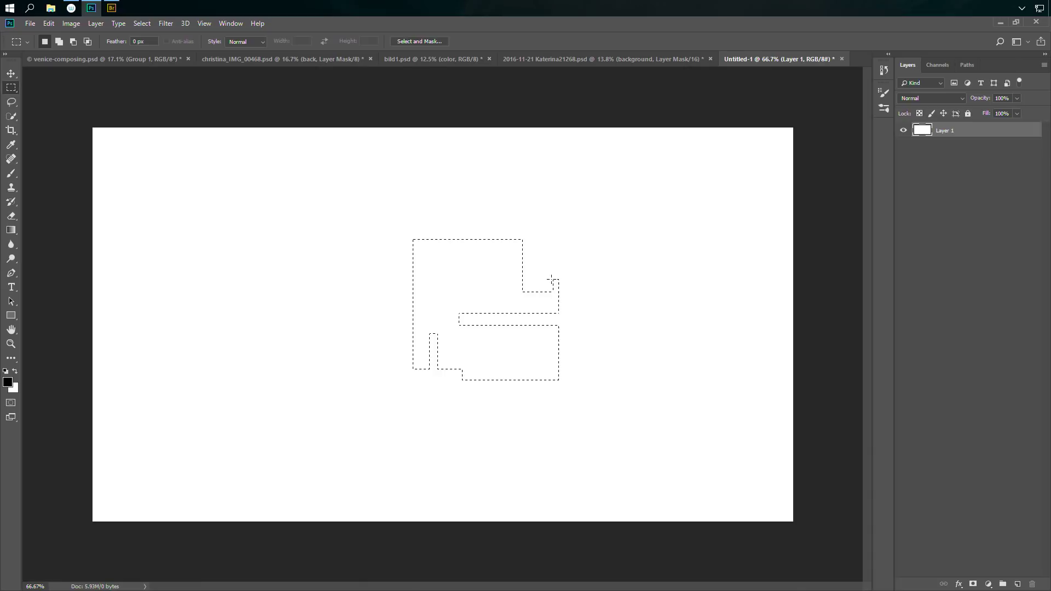
- Add an elliptical area and a freehand Lasso area to the stepped selection
{"action": "left_click", "coordinate": [11, 88]}
{"action": "left_click", "coordinate": [54, 100]}
{"action": "left_click_drag", "start_coordinate": [632, 184], "coordinate": [495, 309]}
{"action": "left_click", "coordinate": [11, 103]}
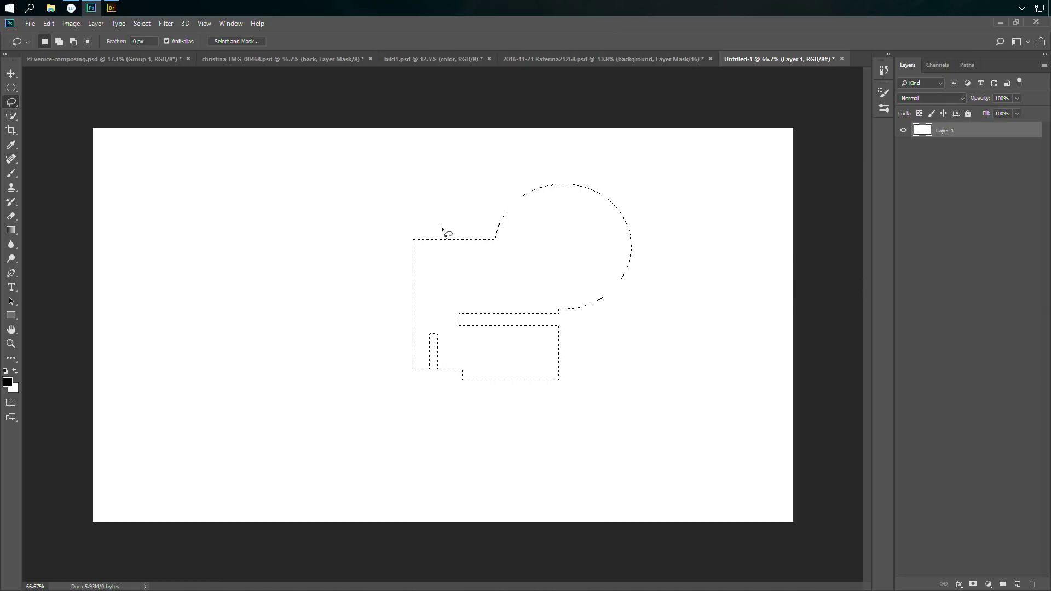
{"action": "key", "text": "shift"}
{"action": "mouse_move", "coordinate": [451, 265]}
{"action": "left_mouse_down"}
{"action": "mouse_move", "coordinate": [393, 199]}
{"action": "mouse_move", "coordinate": [288, 189]}
{"action": "mouse_move", "coordinate": [166, 248]}
{"action": "mouse_move", "coordinate": [212, 353]}
{"action": "mouse_move", "coordinate": [312, 407]}
{"action": "mouse_move", "coordinate": [417, 438]}
{"action": "mouse_move", "coordinate": [384, 353]}
{"action": "mouse_move", "coordinate": [428, 282]}
{"action": "mouse_move", "coordinate": [451, 280]}
{"action": "left_mouse_up"}
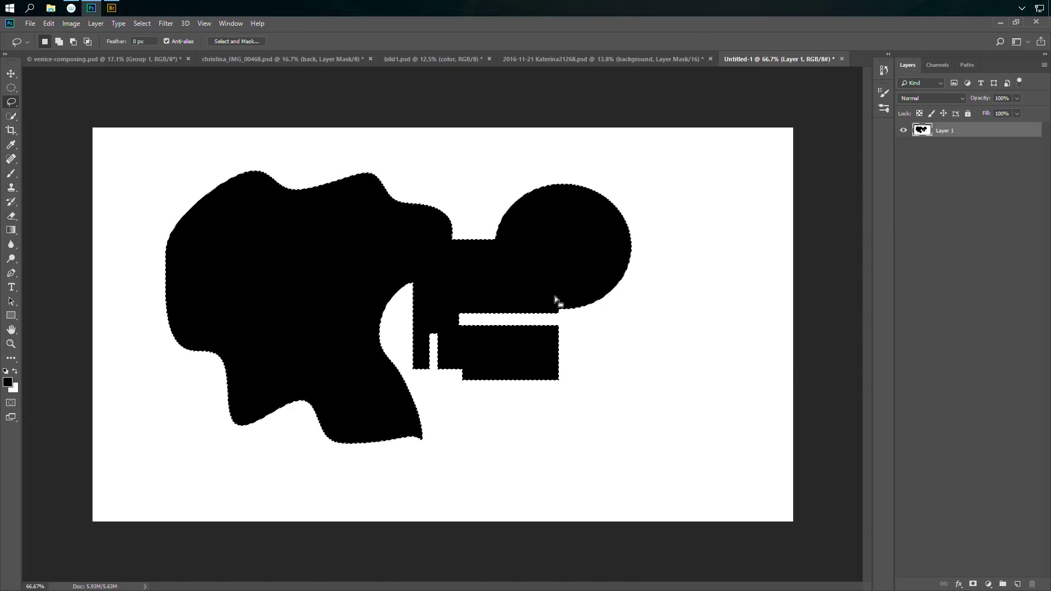
- Deselect, try an elliptical selection over the shape's top-left, then clear it
{"action": "left_click", "coordinate": [570, 249]}
{"action": "left_click", "coordinate": [11, 87]}
{"action": "left_click_drag", "start_coordinate": [155, 148], "coordinate": [325, 286]}
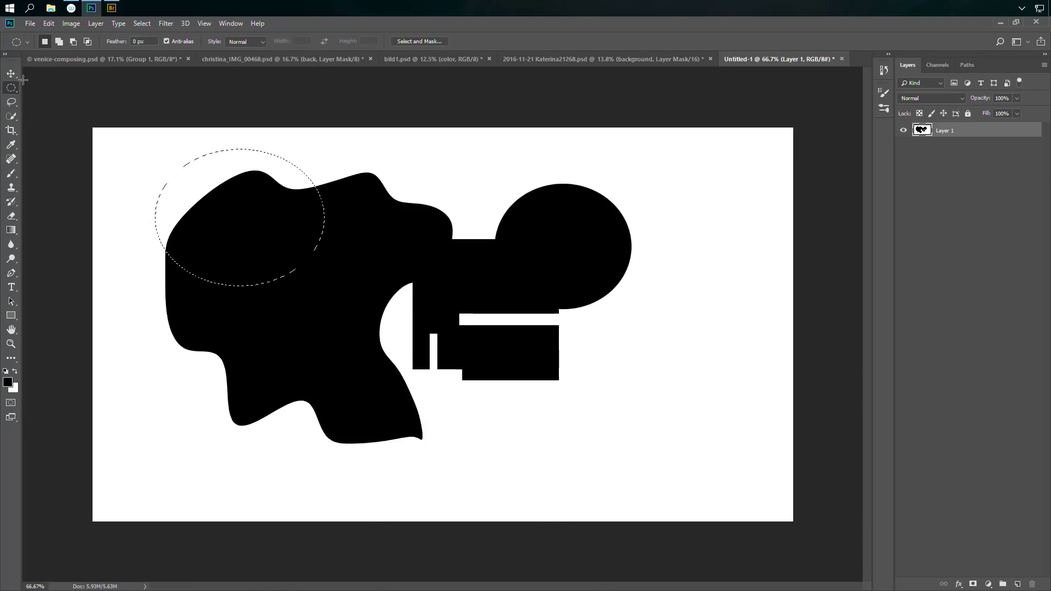
{"action": "left_click", "coordinate": [594, 210]}
{"action": "left_click", "coordinate": [11, 74]}
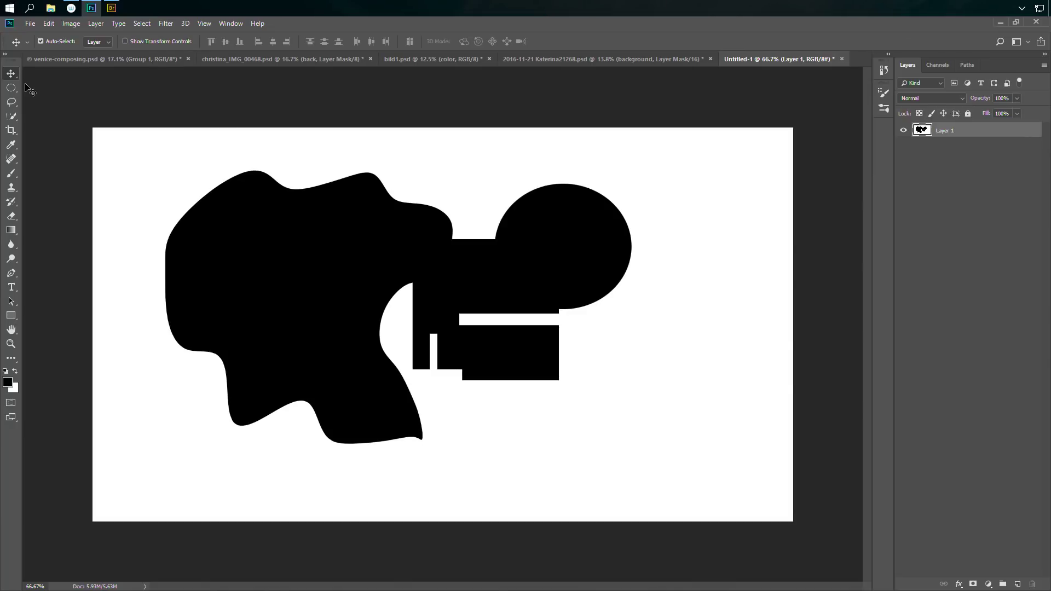
- Pick the Quick Selection Tool from the automatic selection tool group
{"action": "left_click", "coordinate": [11, 116]}
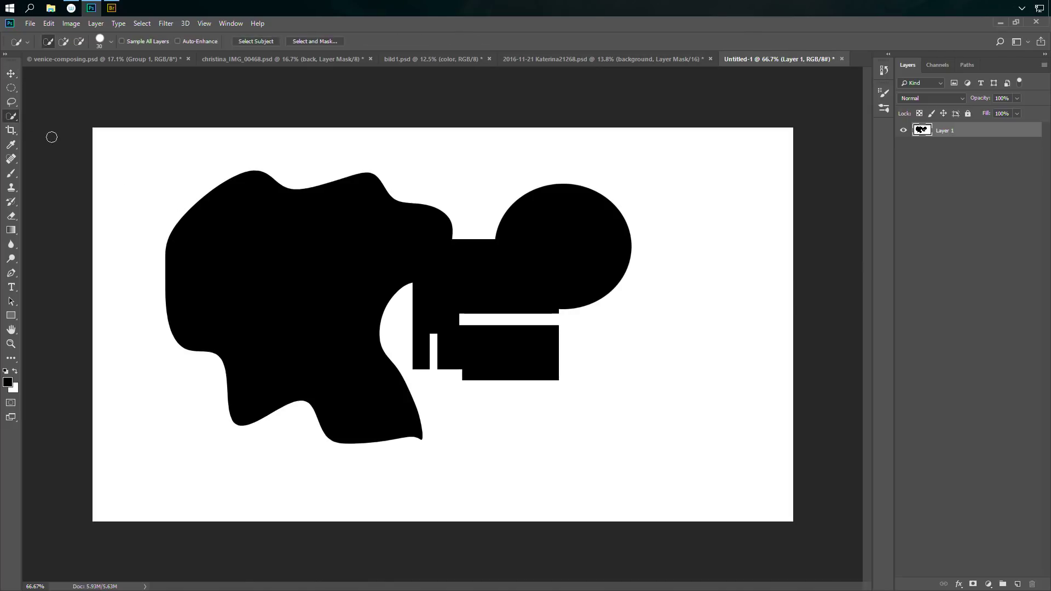
{"action": "right_click", "coordinate": [11, 114]}
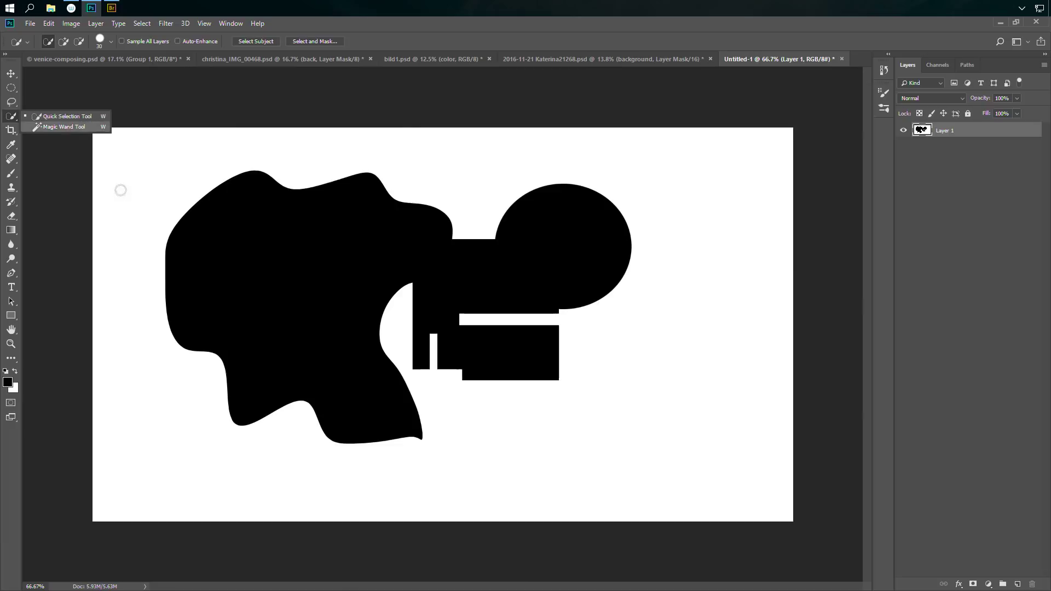
{"action": "left_click", "coordinate": [88, 120]}
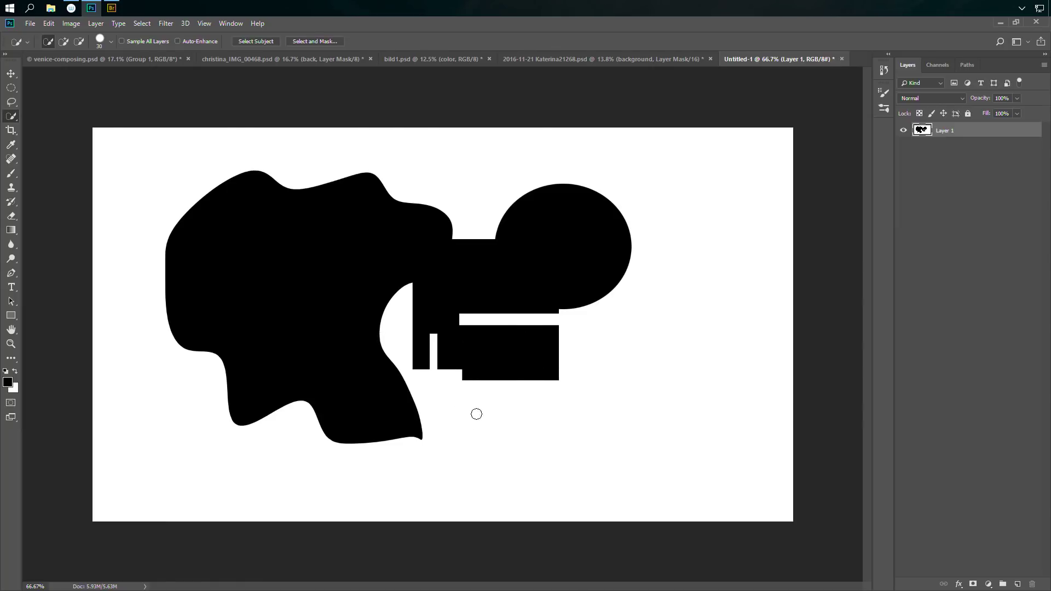
- Quick-select the white background, then Shift-add the black shapes to the selection
{"action": "mouse_move", "coordinate": [469, 403]}
{"action": "left_mouse_down"}
{"action": "mouse_move", "coordinate": [645, 357]}
{"action": "mouse_move", "coordinate": [681, 248]}
{"action": "mouse_move", "coordinate": [641, 176]}
{"action": "mouse_move", "coordinate": [444, 162]}
{"action": "left_mouse_up"}
{"action": "key", "text": "shift"}
{"action": "key", "text": "alt"}
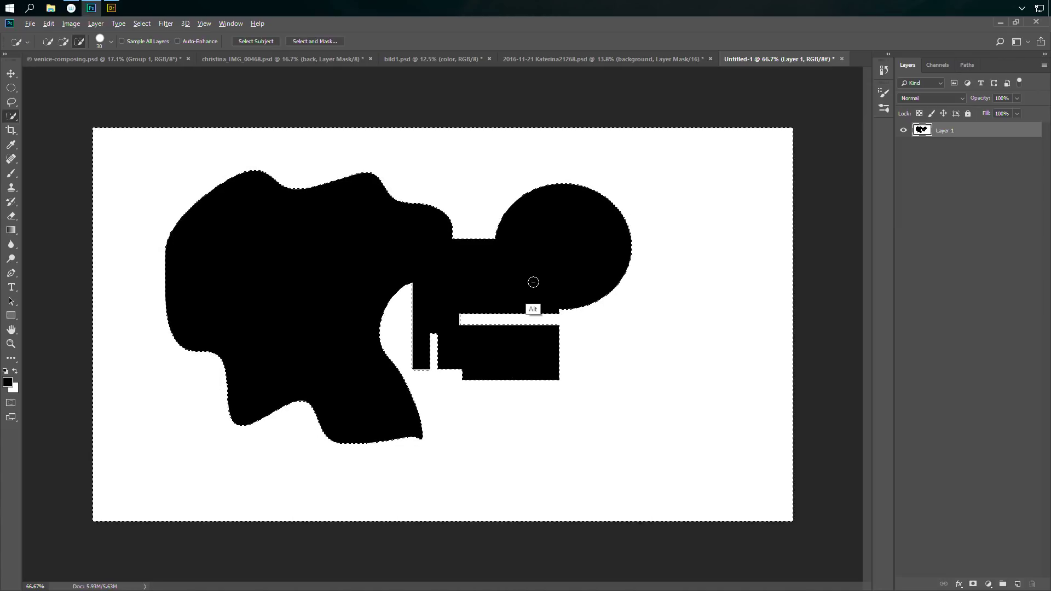
{"action": "key", "text": "shift"}
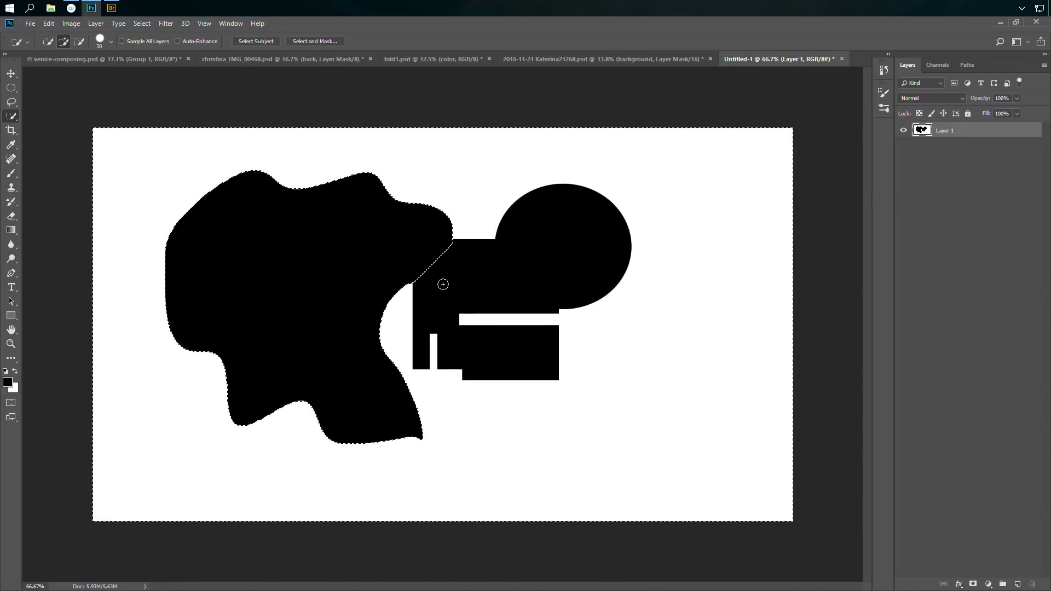
{"action": "mouse_move", "coordinate": [443, 284]}
{"action": "left_mouse_down"}
{"action": "mouse_move", "coordinate": [398, 236]}
{"action": "mouse_move", "coordinate": [225, 414]}
{"action": "left_mouse_up"}
- Deselect and reselect the whole canvas with Ctrl+A
{"action": "key", "text": "ctrl+d"}
{"action": "key", "text": "ctrl+a"}
{"action": "key", "text": "alt"}
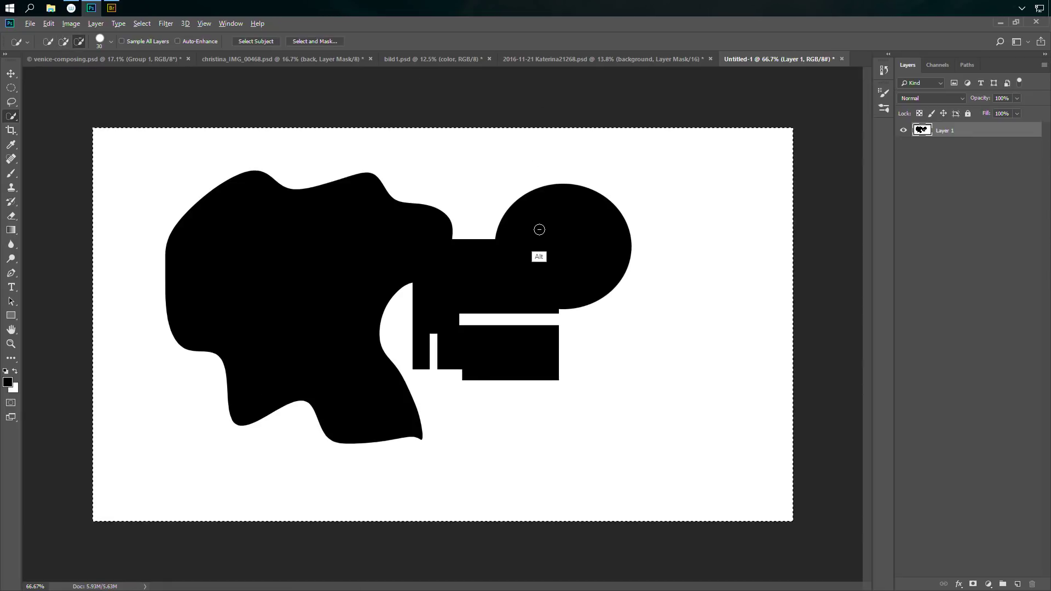
- Subtract the black shape from the selection and add an empty Layer 2 above Layer 1
{"action": "mouse_move", "coordinate": [561, 239]}
{"action": "left_mouse_down"}
{"action": "mouse_move", "coordinate": [444, 264]}
{"action": "mouse_move", "coordinate": [350, 233]}
{"action": "mouse_move", "coordinate": [276, 301]}
{"action": "left_mouse_up"}
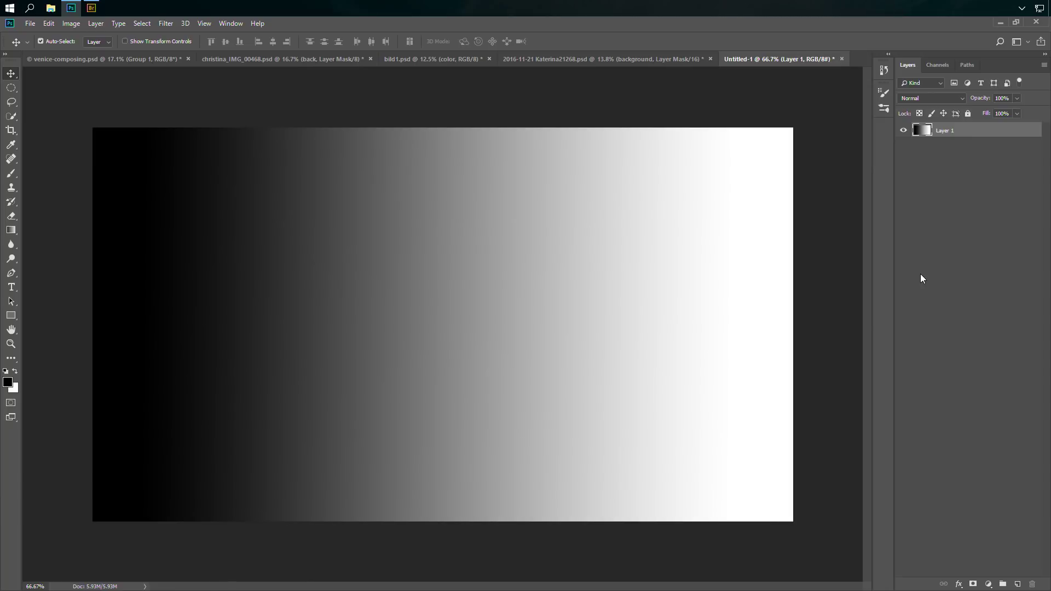
{"action": "left_click", "coordinate": [1017, 584]}
- Set the foreground colour to ff0000 and fill Layer 2 with solid red
{"action": "key", "text": "i"}
{"action": "left_click", "coordinate": [8, 382]}
{"action": "type", "text": "ff0000"}
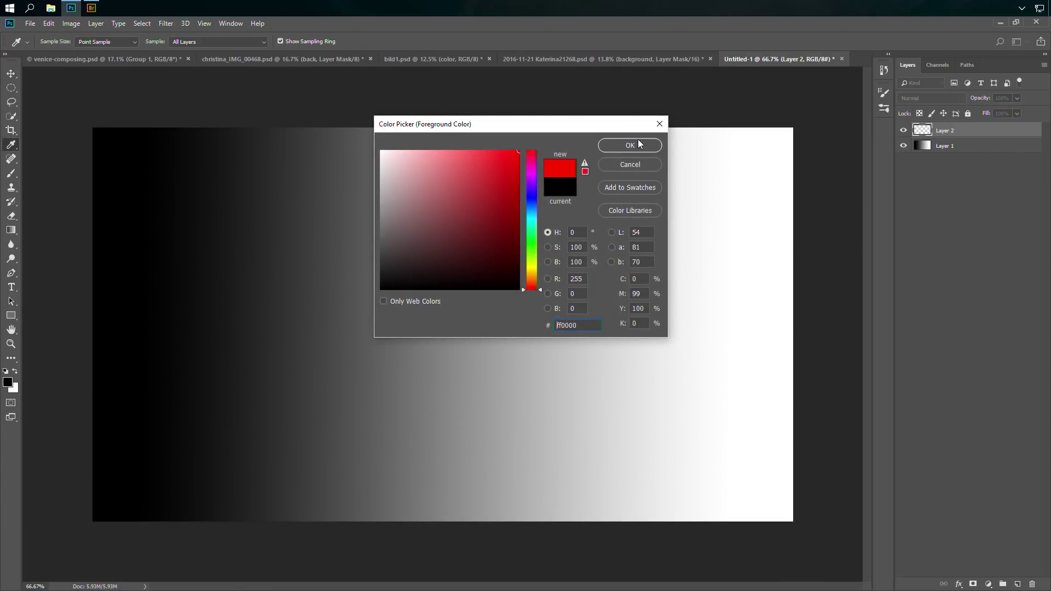
{"action": "left_click", "coordinate": [629, 145]}
{"action": "key", "text": "v"}
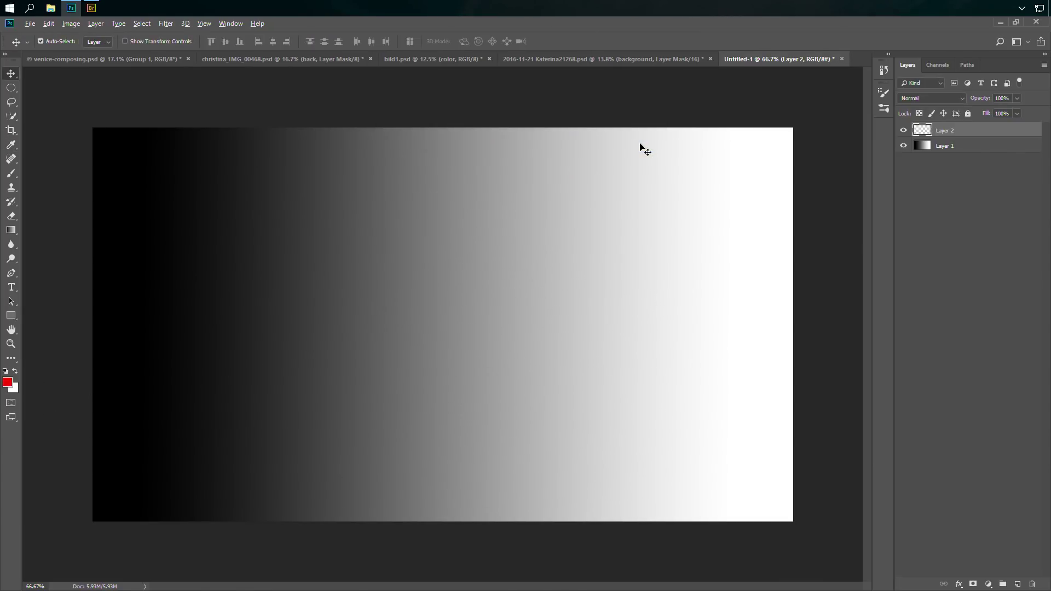
{"action": "key", "text": "alt+BackSpace"}
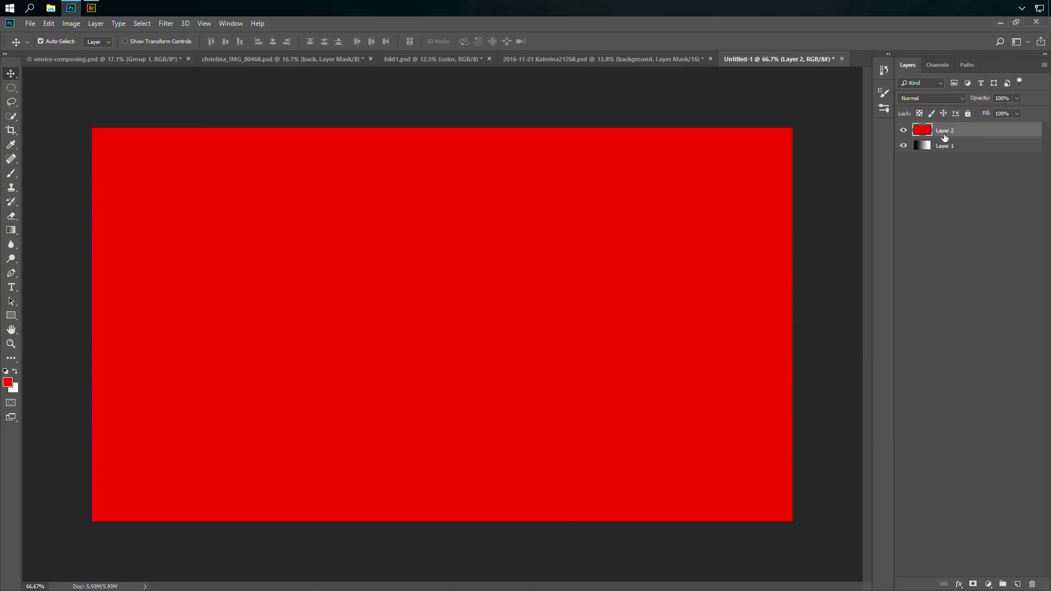
- Add a white mask to Layer 2 and load a large 0%-hardness brush painting in black
{"action": "left_click", "coordinate": [973, 585]}
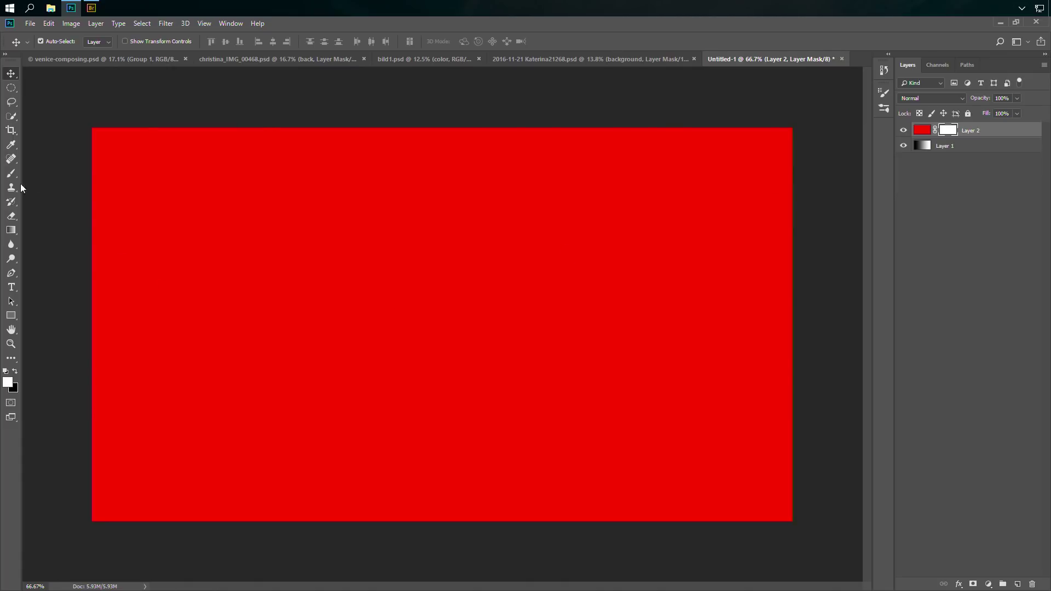
{"action": "key", "text": "b"}
{"action": "left_click", "coordinate": [15, 372]}
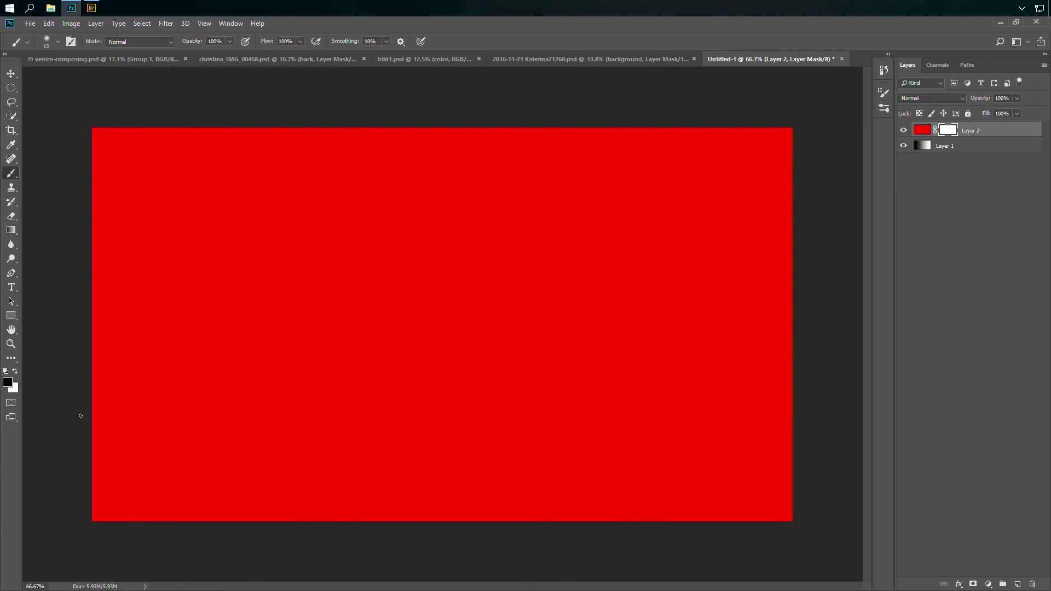
{"action": "left_click", "coordinate": [57, 42]}
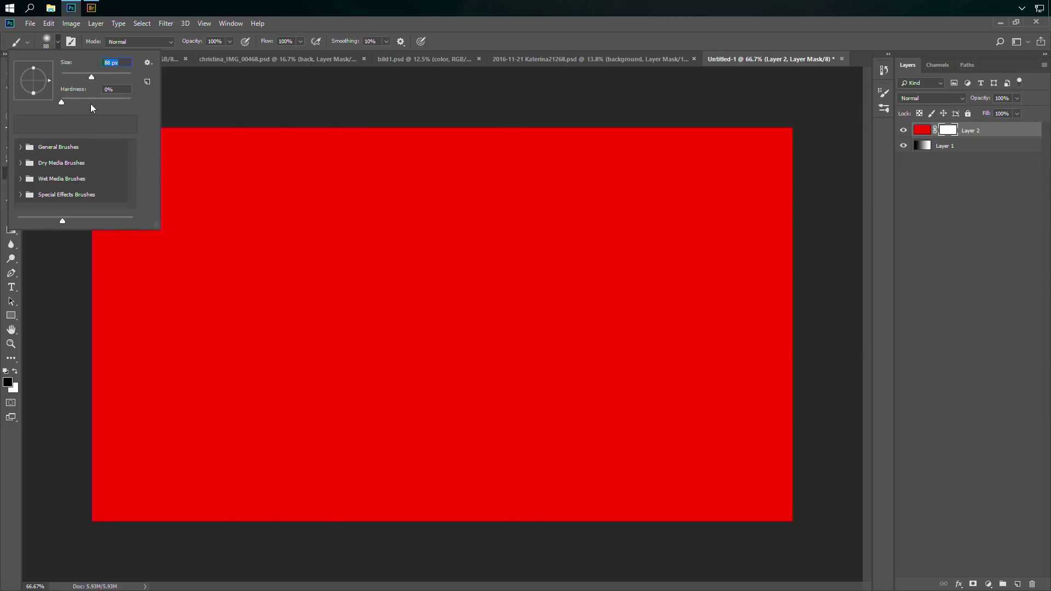
{"action": "key", "text": "Return"}
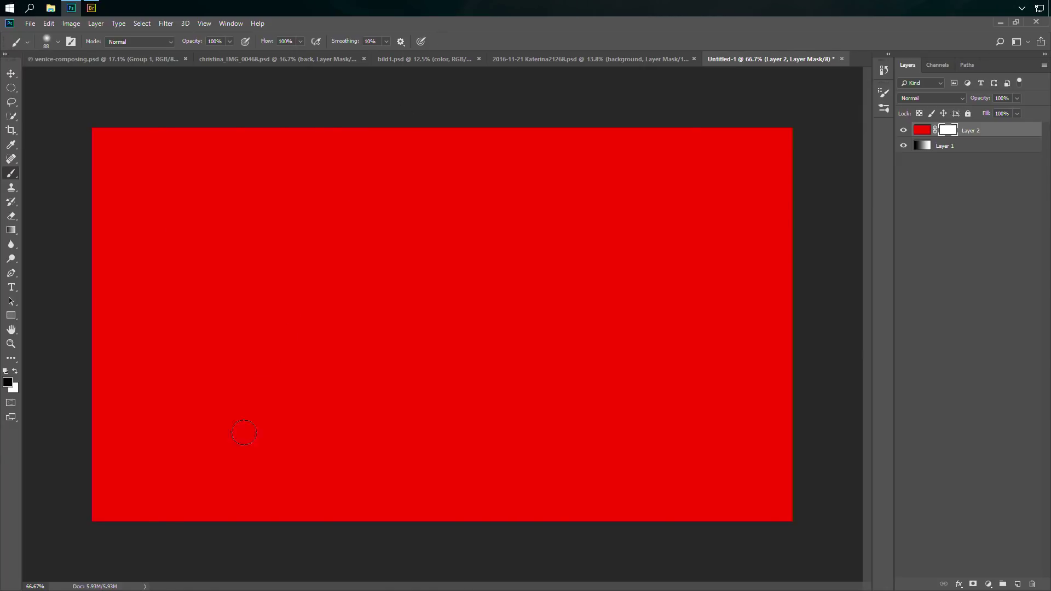
- Paint soft zig-zag strokes on Layer 2's mask from lower left to the right edge, revealing the gradient
{"action": "mouse_move", "coordinate": [224, 468]}
{"action": "left_mouse_down"}
{"action": "mouse_move", "coordinate": [271, 350]}
{"action": "mouse_move", "coordinate": [372, 241]}
{"action": "left_mouse_up"}
{"action": "mouse_move", "coordinate": [239, 418]}
{"action": "left_mouse_down"}
{"action": "mouse_move", "coordinate": [351, 238]}
{"action": "mouse_move", "coordinate": [205, 458]}
{"action": "mouse_move", "coordinate": [184, 446]}
{"action": "mouse_move", "coordinate": [168, 312]}
{"action": "mouse_move", "coordinate": [104, 351]}
{"action": "mouse_move", "coordinate": [220, 369]}
{"action": "mouse_move", "coordinate": [350, 328]}
{"action": "mouse_move", "coordinate": [550, 298]}
{"action": "left_mouse_up"}
{"action": "mouse_move", "coordinate": [529, 379]}
{"action": "left_mouse_down"}
{"action": "mouse_move", "coordinate": [620, 366]}
{"action": "mouse_move", "coordinate": [706, 383]}
{"action": "mouse_move", "coordinate": [771, 401]}
{"action": "left_mouse_up"}
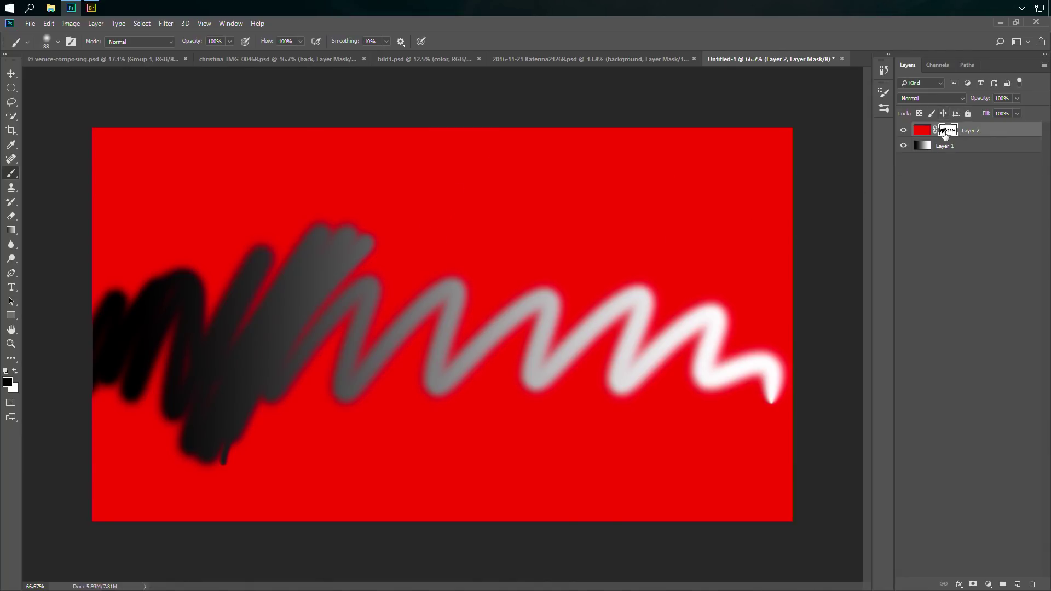
{"action": "mouse_move", "coordinate": [697, 321]}
{"action": "left_mouse_down"}
{"action": "mouse_move", "coordinate": [637, 354]}
{"action": "mouse_move", "coordinate": [705, 298]}
{"action": "mouse_move", "coordinate": [649, 354]}
{"action": "mouse_move", "coordinate": [660, 330]}
{"action": "mouse_move", "coordinate": [704, 301]}
{"action": "mouse_move", "coordinate": [630, 396]}
{"action": "left_mouse_up"}
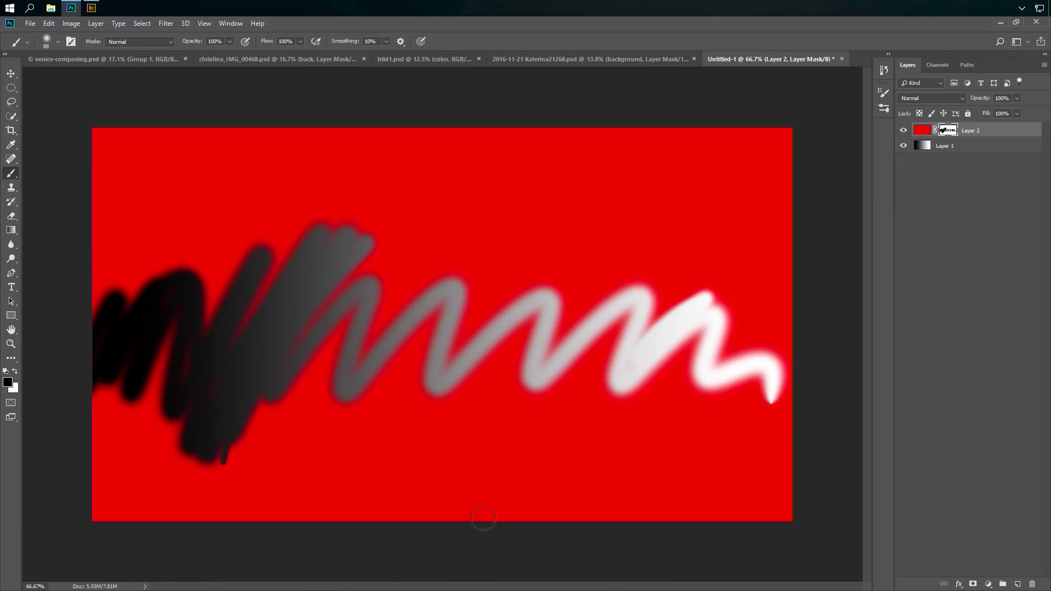
- Add reveal strokes from the bottom up through the middle, then drag the mask to the trash
{"action": "mouse_move", "coordinate": [484, 523]}
{"action": "left_mouse_down"}
{"action": "mouse_move", "coordinate": [576, 372]}
{"action": "mouse_move", "coordinate": [646, 389]}
{"action": "mouse_move", "coordinate": [682, 415]}
{"action": "mouse_move", "coordinate": [512, 509]}
{"action": "mouse_move", "coordinate": [585, 266]}
{"action": "mouse_move", "coordinate": [562, 196]}
{"action": "mouse_move", "coordinate": [504, 167]}
{"action": "mouse_move", "coordinate": [401, 141]}
{"action": "mouse_move", "coordinate": [354, 262]}
{"action": "mouse_move", "coordinate": [340, 490]}
{"action": "left_mouse_up"}
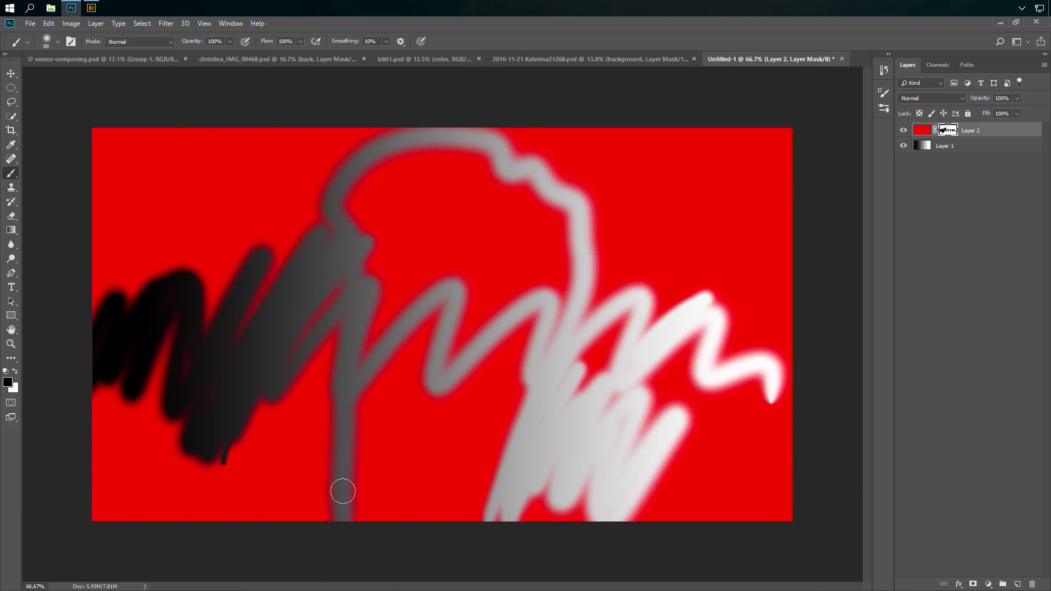
{"action": "mouse_move", "coordinate": [307, 448]}
{"action": "left_mouse_down"}
{"action": "mouse_move", "coordinate": [220, 432]}
{"action": "mouse_move", "coordinate": [292, 107]}
{"action": "mouse_move", "coordinate": [341, 120]}
{"action": "mouse_move", "coordinate": [345, 162]}
{"action": "mouse_move", "coordinate": [395, 122]}
{"action": "mouse_move", "coordinate": [314, 136]}
{"action": "mouse_move", "coordinate": [292, 125]}
{"action": "mouse_move", "coordinate": [335, 179]}
{"action": "mouse_move", "coordinate": [316, 214]}
{"action": "mouse_move", "coordinate": [266, 210]}
{"action": "mouse_move", "coordinate": [264, 125]}
{"action": "mouse_move", "coordinate": [206, 463]}
{"action": "mouse_move", "coordinate": [368, 345]}
{"action": "left_mouse_up"}
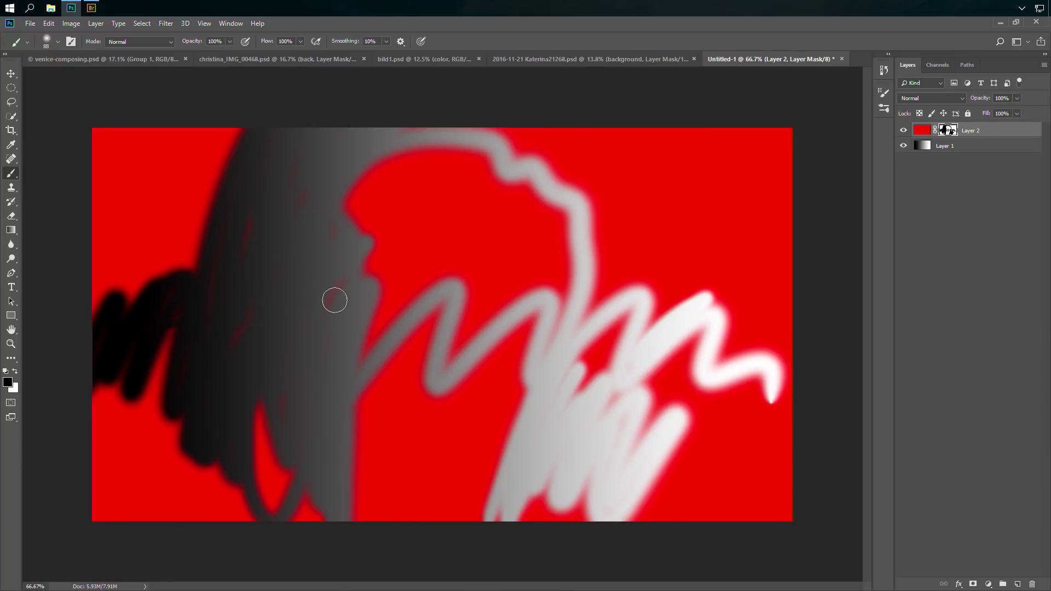
{"action": "mouse_move", "coordinate": [336, 300]}
{"action": "left_mouse_down"}
{"action": "mouse_move", "coordinate": [258, 321]}
{"action": "mouse_move", "coordinate": [619, 342]}
{"action": "mouse_move", "coordinate": [402, 331]}
{"action": "mouse_move", "coordinate": [567, 316]}
{"action": "mouse_move", "coordinate": [377, 326]}
{"action": "left_mouse_up"}
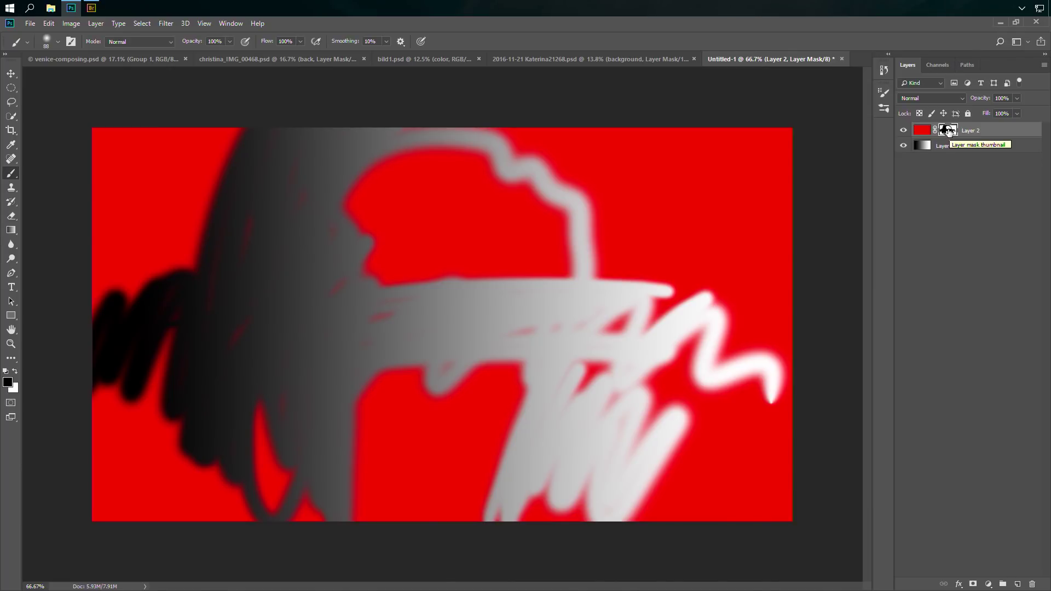
{"action": "left_click_drag", "start_coordinate": [949, 131], "coordinate": [1035, 587]}
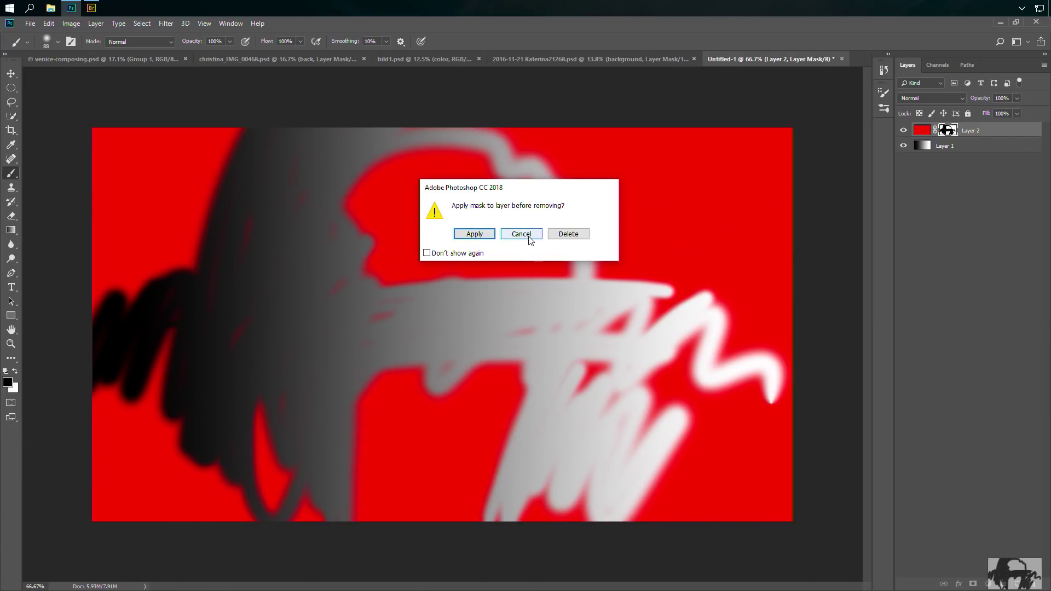
- Discard Layer 2's mask without applying it, restoring the solid red canvas
{"action": "left_click", "coordinate": [568, 234]}
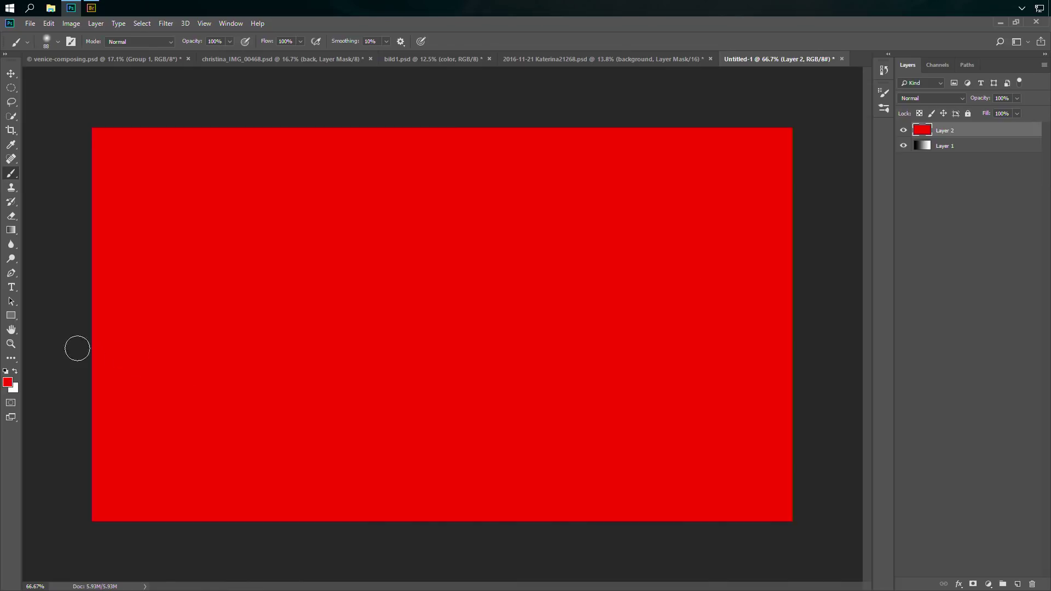
{"action": "left_click", "coordinate": [11, 232]}
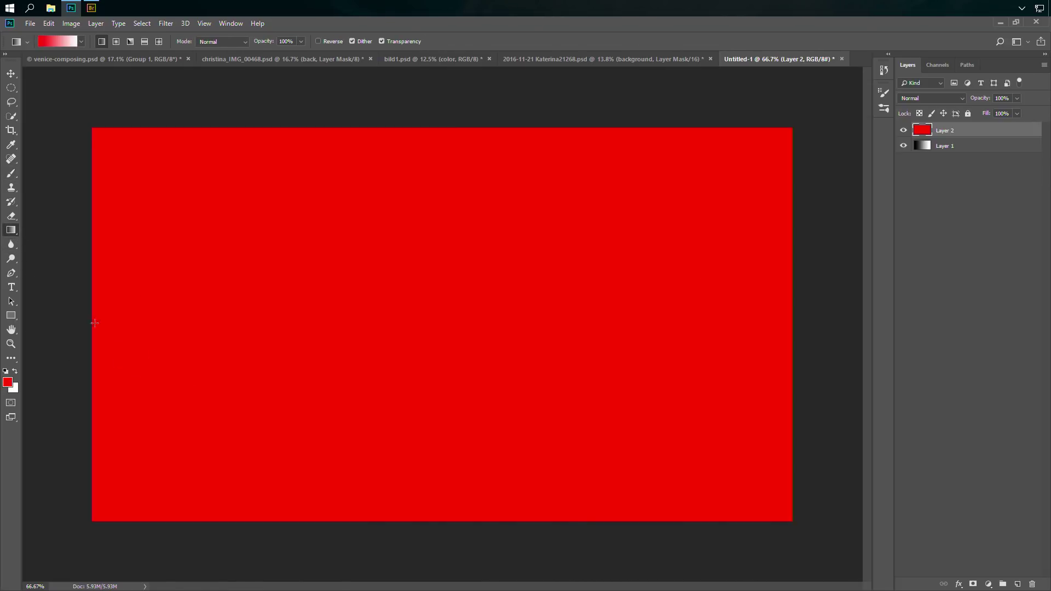
- Add a mask to Layer 2 with a black-to-white gradient dragged top to bottom, fading the red upward
{"action": "left_click", "coordinate": [82, 42]}
{"action": "left_click", "coordinate": [59, 63]}
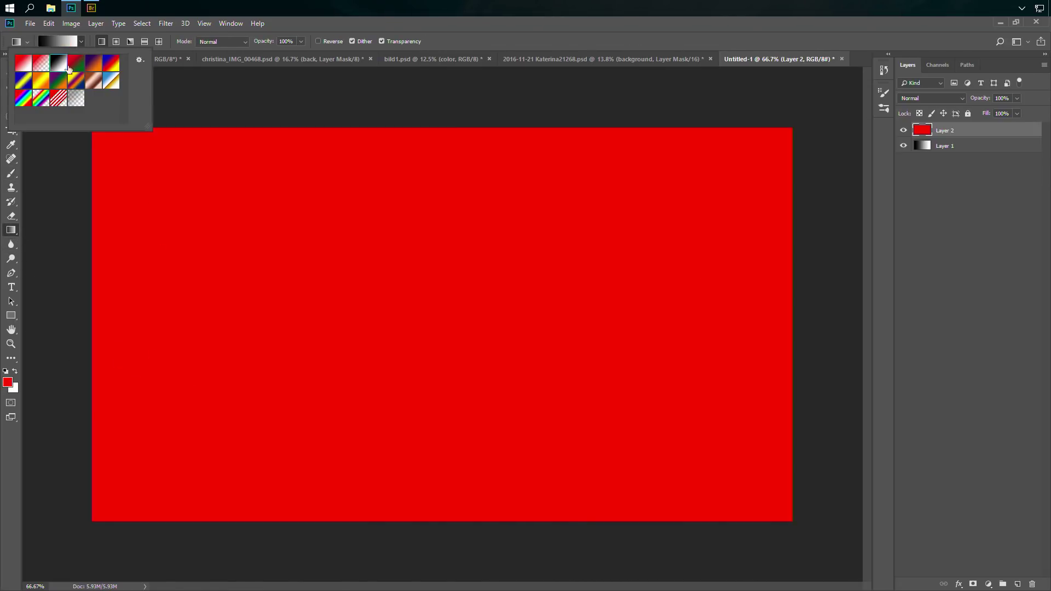
{"action": "left_click", "coordinate": [973, 584]}
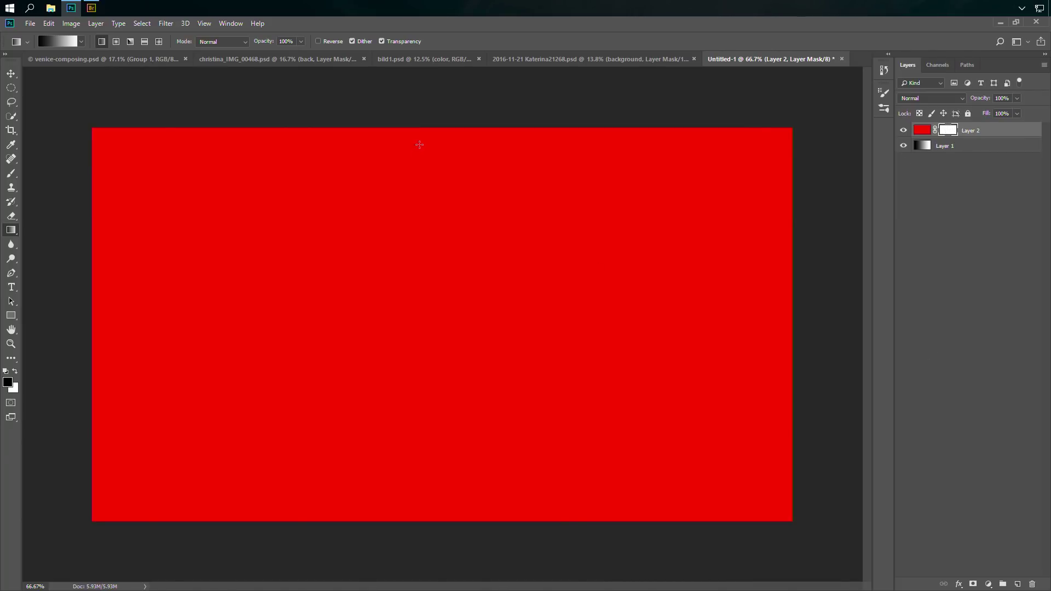
{"action": "left_click_drag", "start_coordinate": [420, 141], "coordinate": [419, 484]}
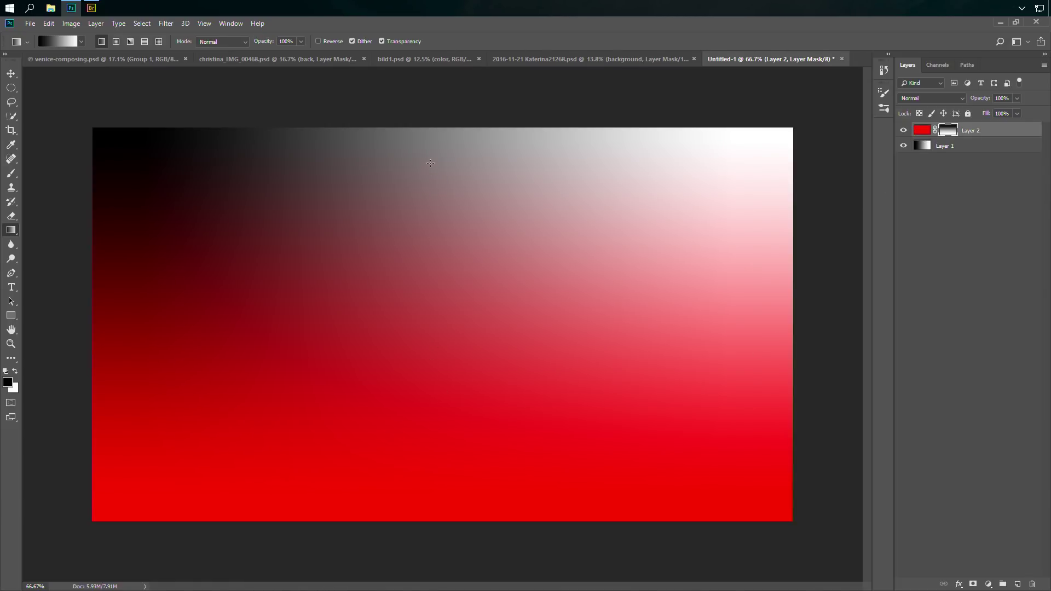
- Toggle Layer 2's visibility twice to compare it with the grey gradient beneath
{"action": "left_click", "coordinate": [903, 131]}
{"action": "left_click", "coordinate": [903, 130]}
{"action": "left_click", "coordinate": [904, 130]}
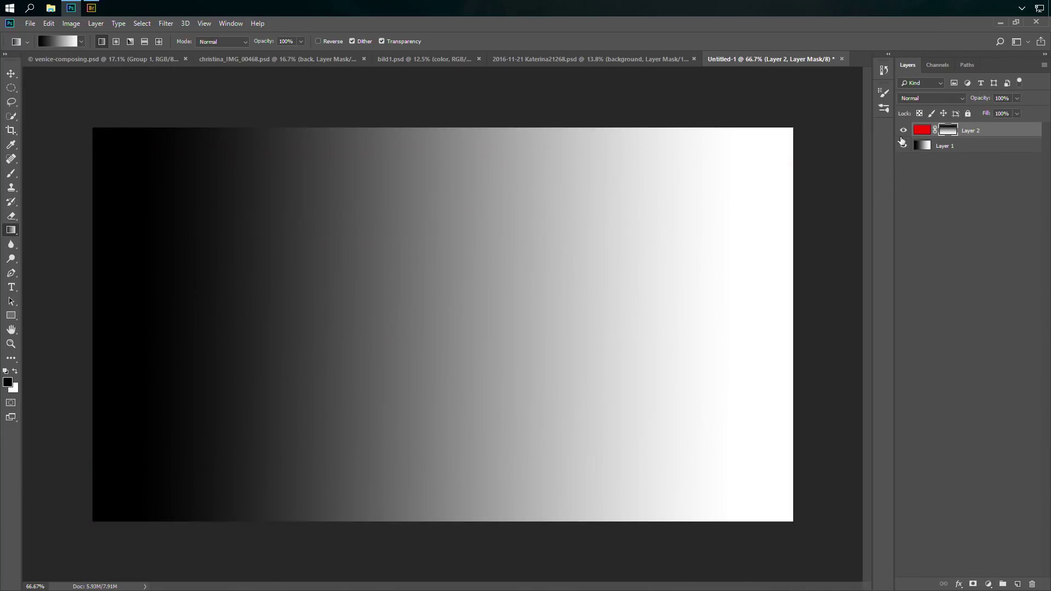
{"action": "left_click", "coordinate": [904, 130]}
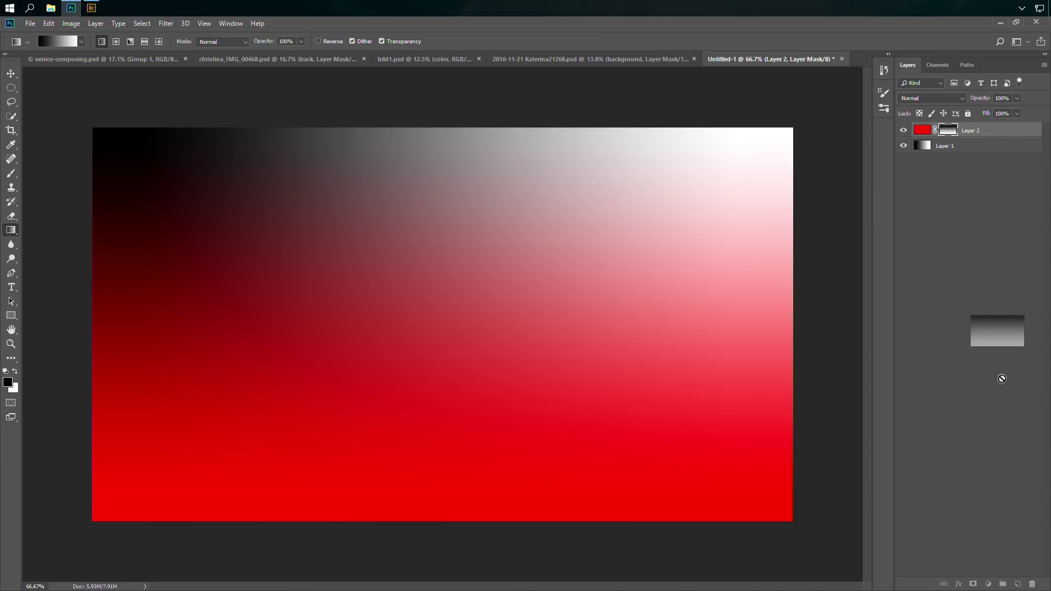
- Replace Layer 2's gradient mask with a fresh white mask, discarding the old one unapplied
{"action": "left_click_drag", "start_coordinate": [993, 288], "coordinate": [1036, 587]}
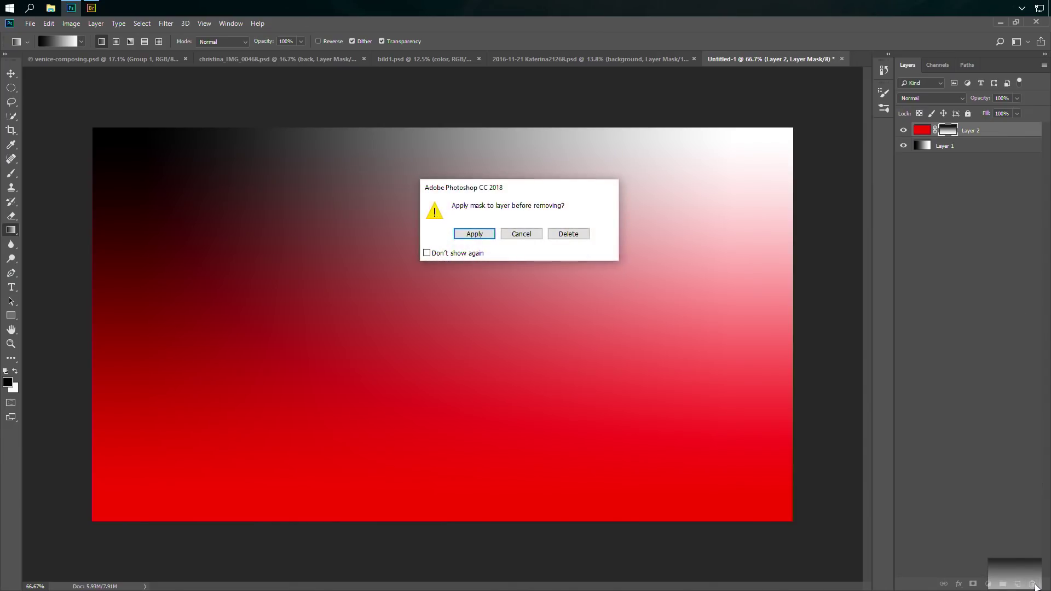
{"action": "left_click", "coordinate": [573, 235]}
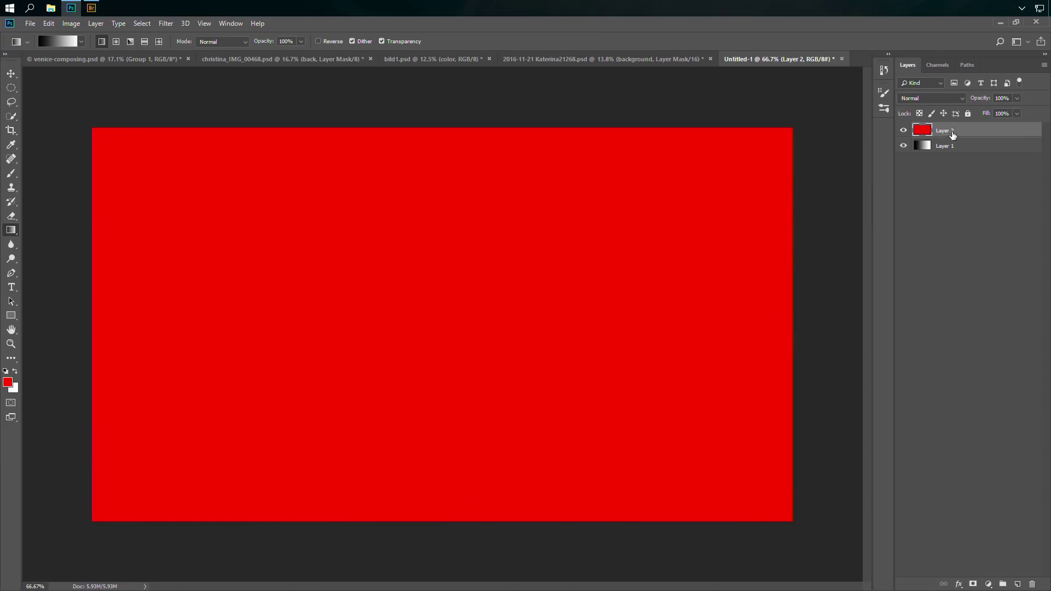
{"action": "left_click", "coordinate": [973, 584]}
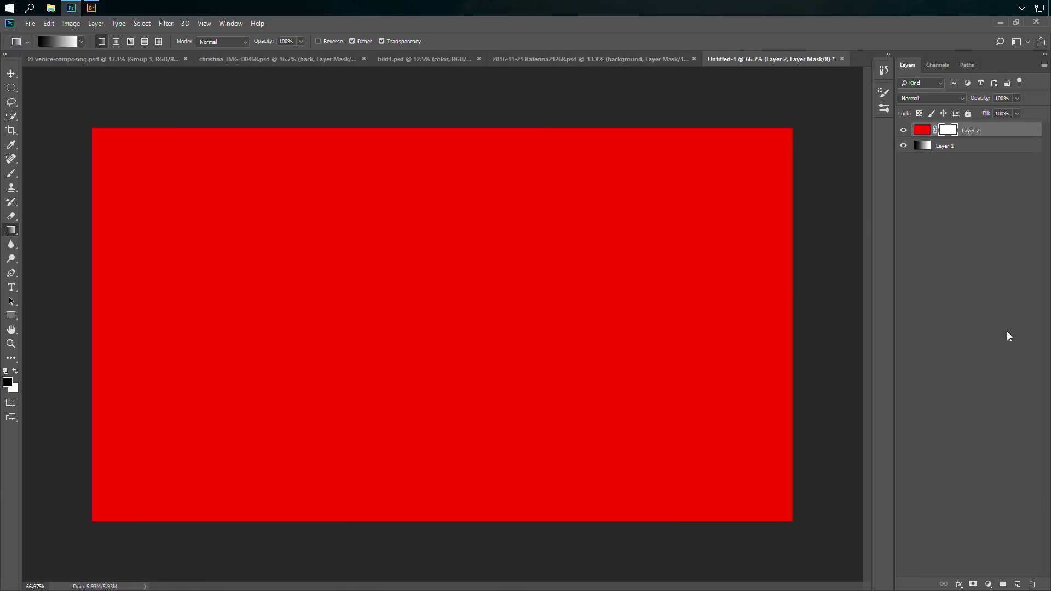
{"action": "left_click", "coordinate": [922, 130]}
{"action": "left_click", "coordinate": [947, 129]}
- Set the Layers panel to the largest thumbnail size and link Layer 2 to its mask
{"action": "left_click", "coordinate": [1044, 64]}
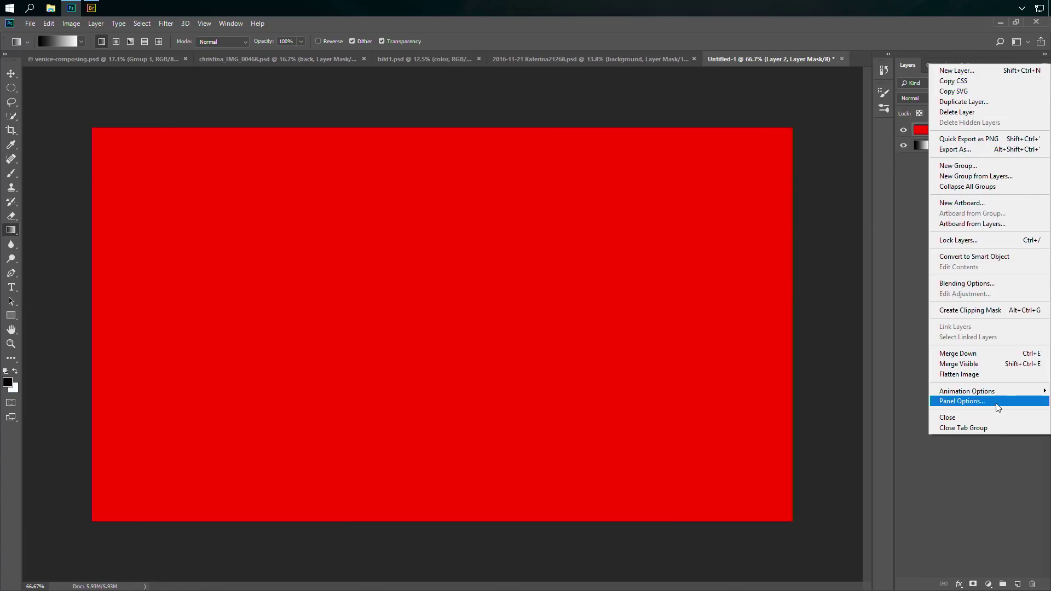
{"action": "left_click", "coordinate": [997, 401]}
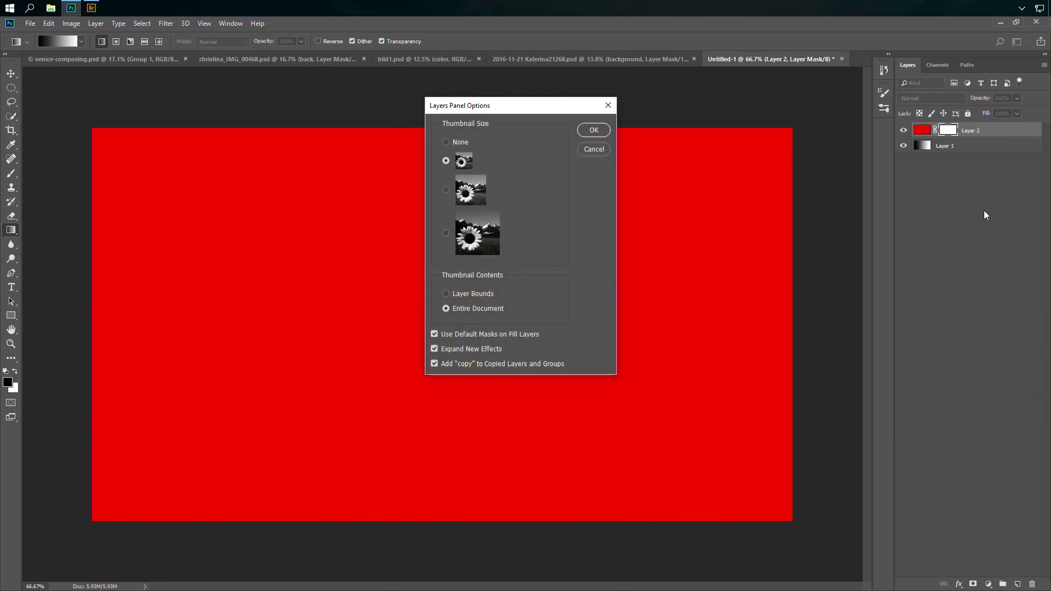
{"action": "left_click", "coordinate": [470, 234]}
{"action": "left_click", "coordinate": [594, 130]}
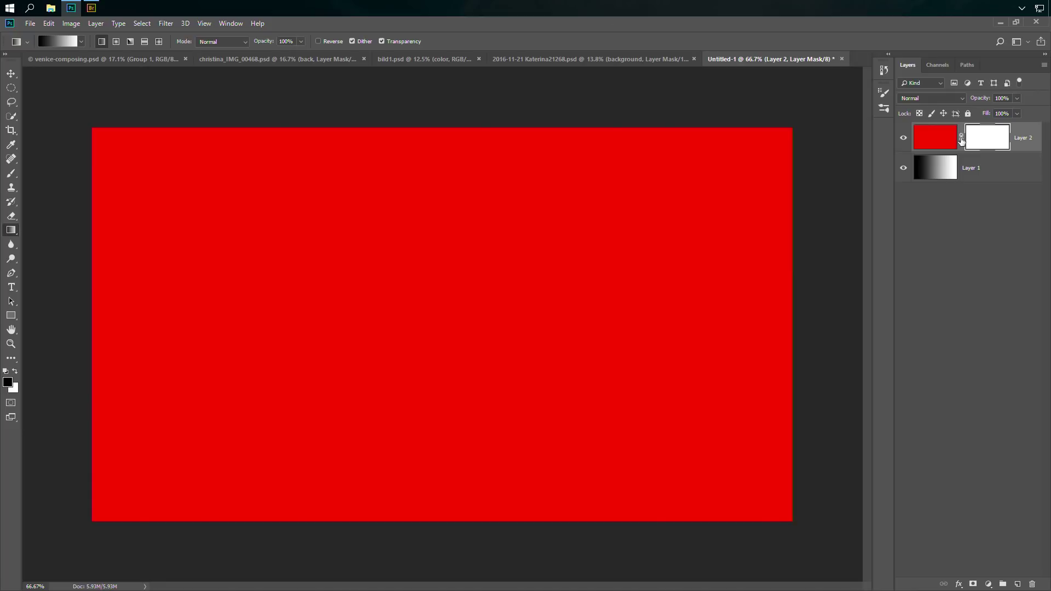
{"action": "left_click", "coordinate": [943, 140]}
{"action": "left_click", "coordinate": [987, 138]}
{"action": "left_click", "coordinate": [960, 137]}
- Fill a centred circular selection with black on Layer 2's mask, cutting a round hole, then deselect
{"action": "key", "text": "m"}
{"action": "key", "text": "shift"}
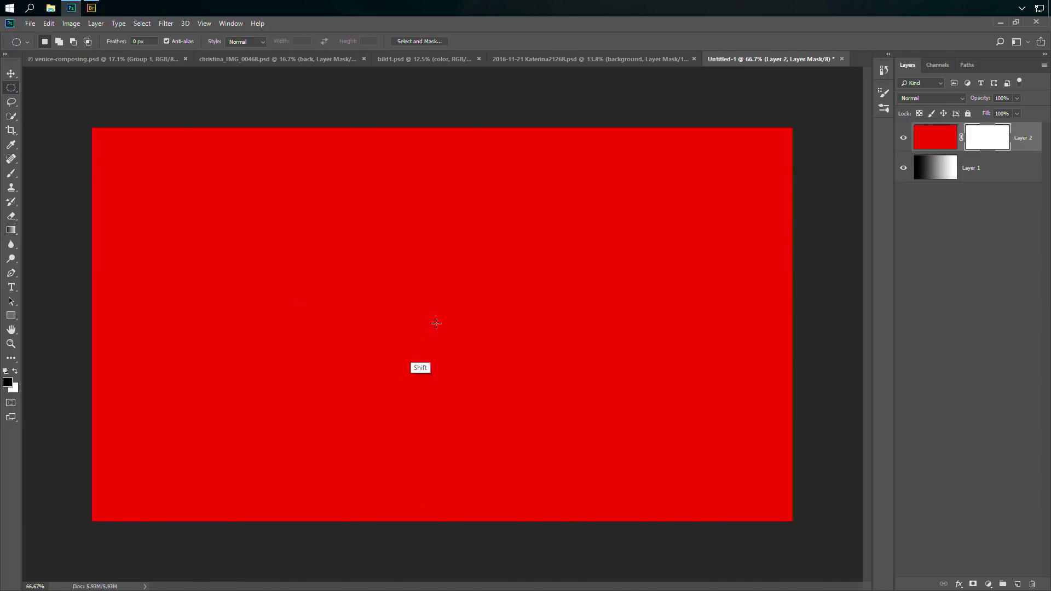
{"action": "left_click_drag", "start_coordinate": [436, 323], "coordinate": [579, 204]}
{"action": "key", "text": "alt+BackSpace"}
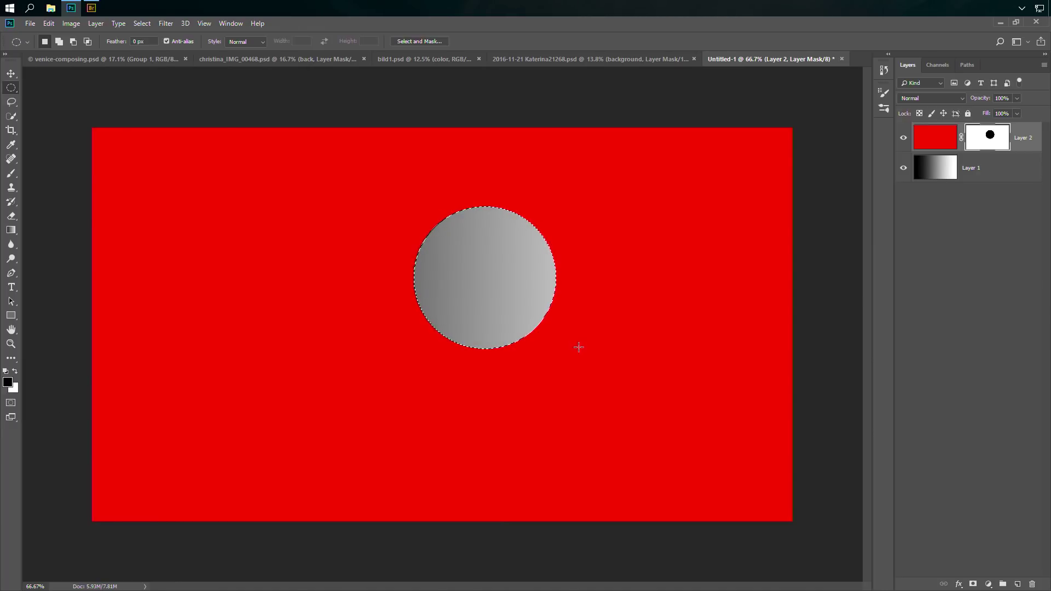
{"action": "key", "text": "ctrl+d"}
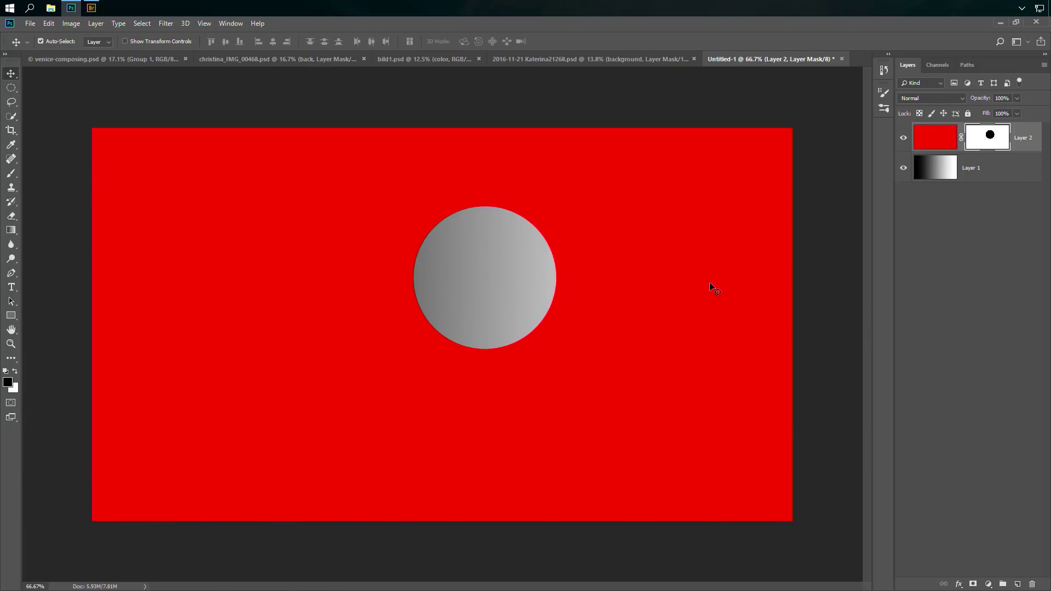
- Test-move Layer 2 together with its linked mask, then unlink the mask from the red fill
{"action": "left_click_drag", "start_coordinate": [677, 271], "coordinate": [507, 314]}
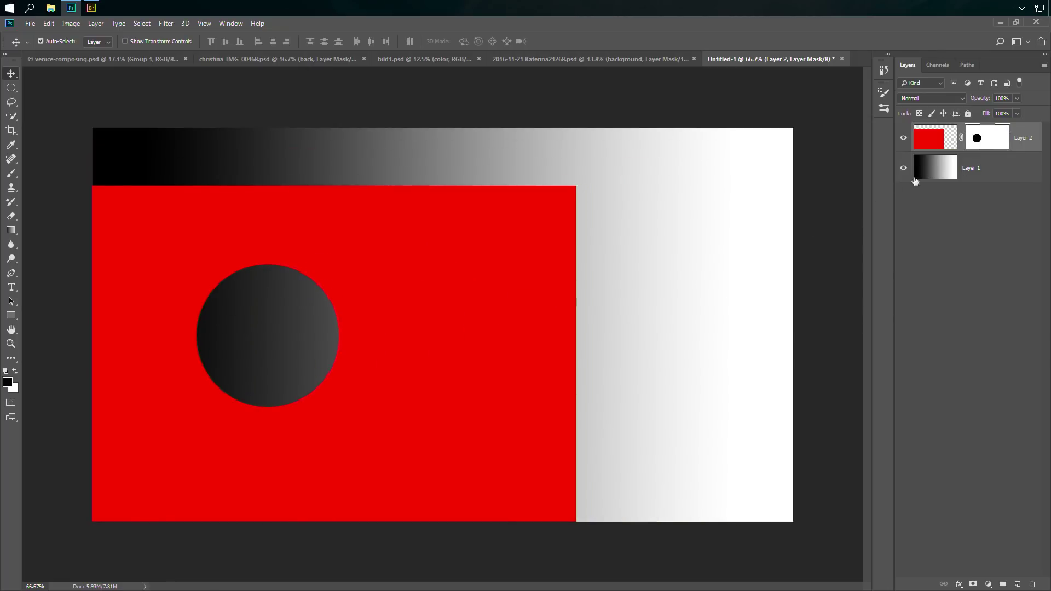
{"action": "left_click_drag", "start_coordinate": [401, 371], "coordinate": [617, 303]}
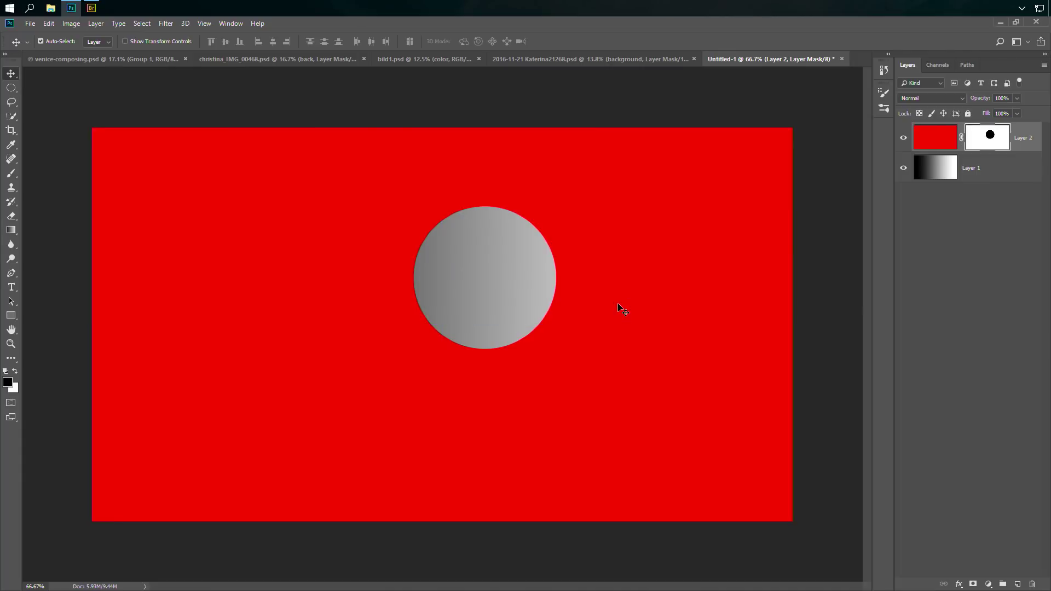
{"action": "left_click", "coordinate": [962, 138]}
- Reposition the mask's circle slightly left and below its earlier spot, then reselect the layer thumbnail
{"action": "left_click_drag", "start_coordinate": [679, 261], "coordinate": [375, 347]}
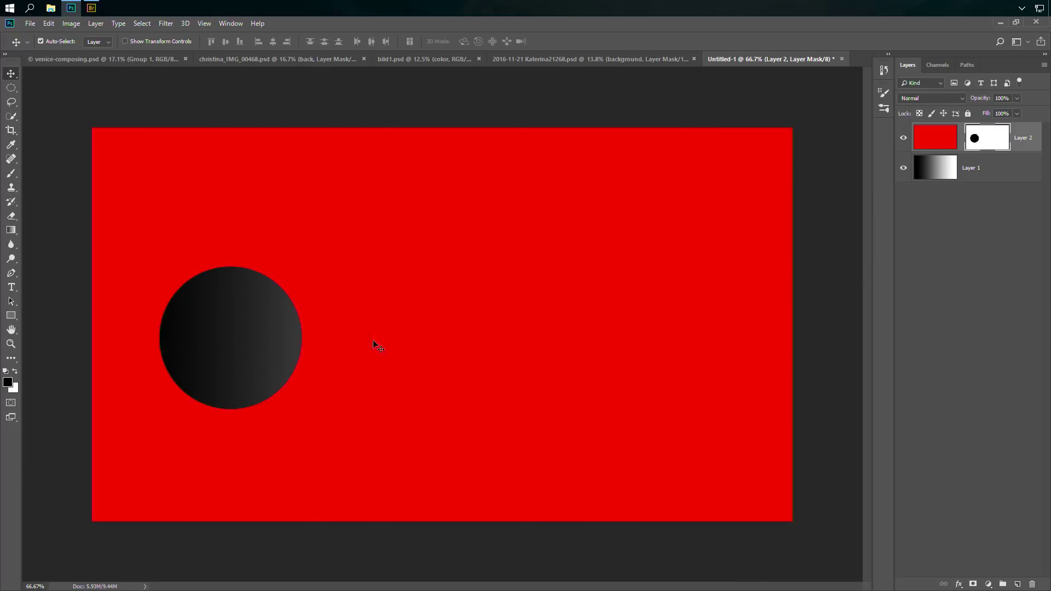
{"action": "left_click_drag", "start_coordinate": [298, 378], "coordinate": [483, 305]}
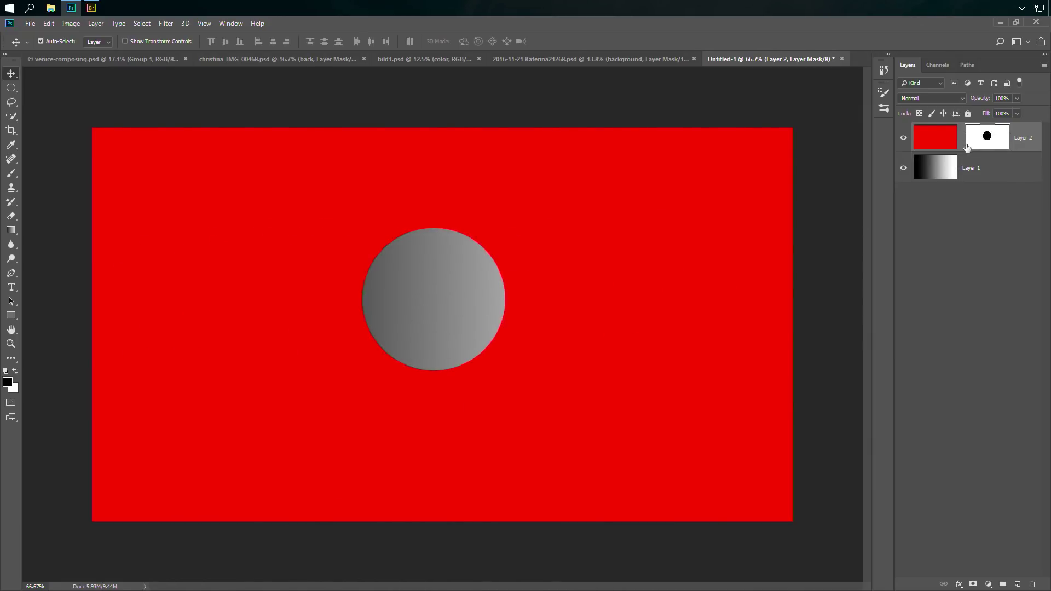
{"action": "left_click", "coordinate": [941, 137]}
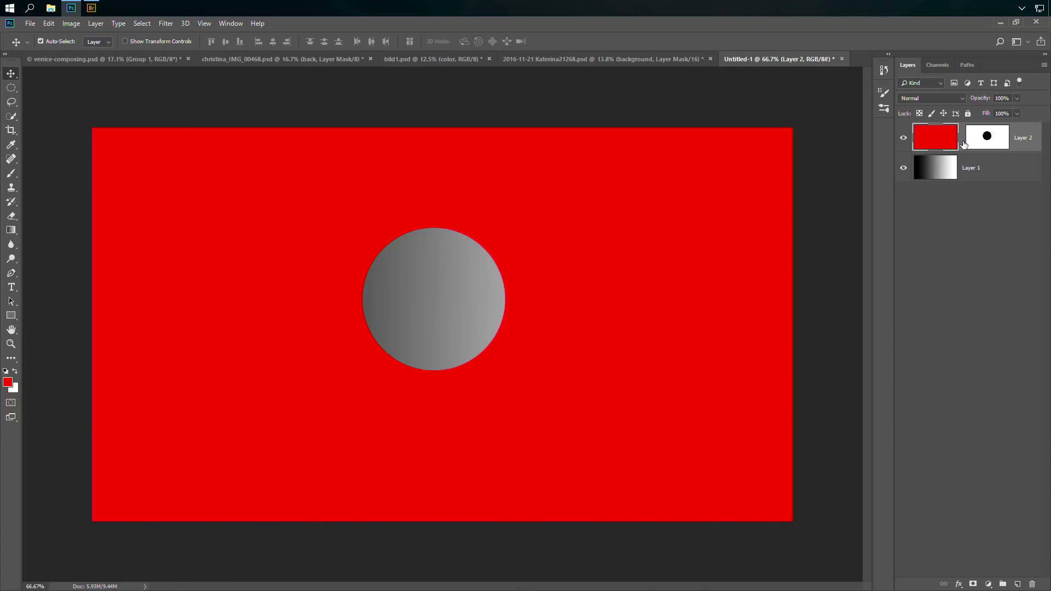
{"action": "left_click", "coordinate": [985, 137]}
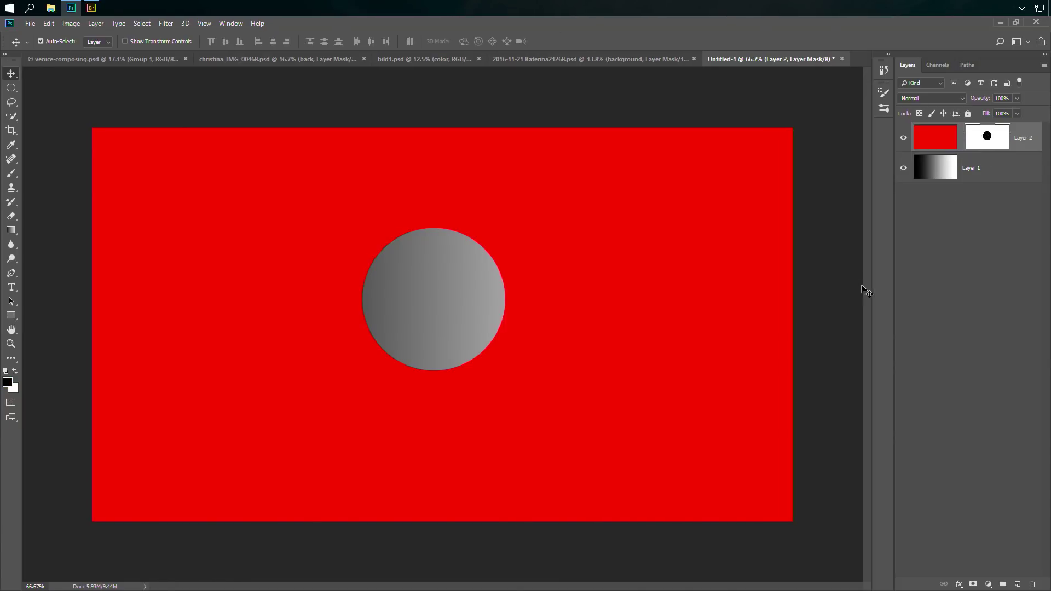
{"action": "left_click", "coordinate": [929, 150]}
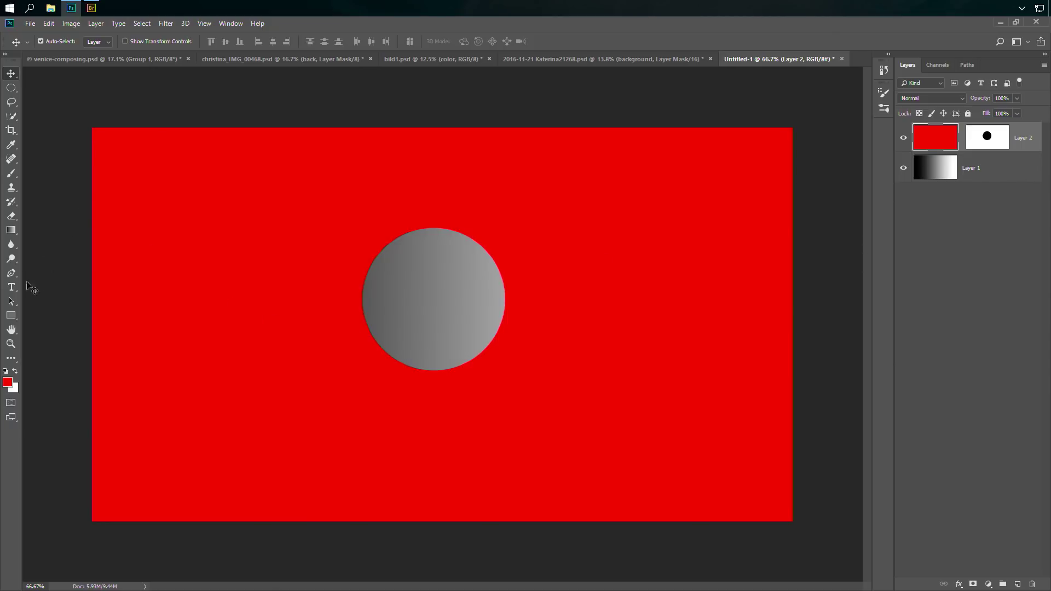
- Paint-bucket fill Layer 2 with the fine diagonal-line pattern at Normal blend mode
{"action": "mouse_move", "coordinate": [11, 230]}
{"action": "left_mouse_down"}
{"action": "mouse_move", "coordinate": [83, 231]}
{"action": "mouse_move", "coordinate": [80, 240]}
{"action": "left_mouse_up"}
{"action": "left_click", "coordinate": [176, 41]}
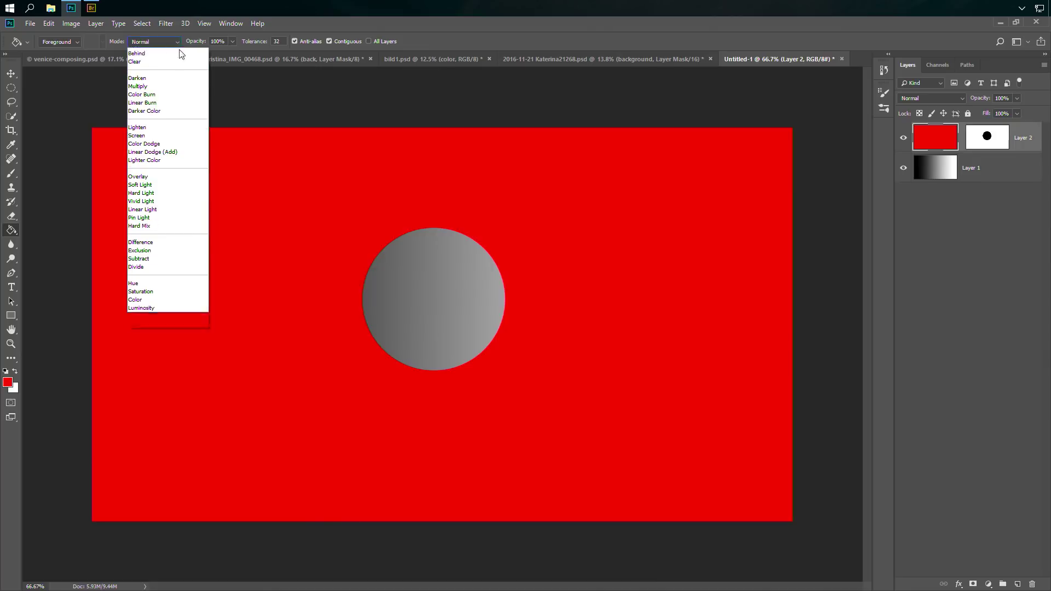
{"action": "left_click", "coordinate": [179, 40]}
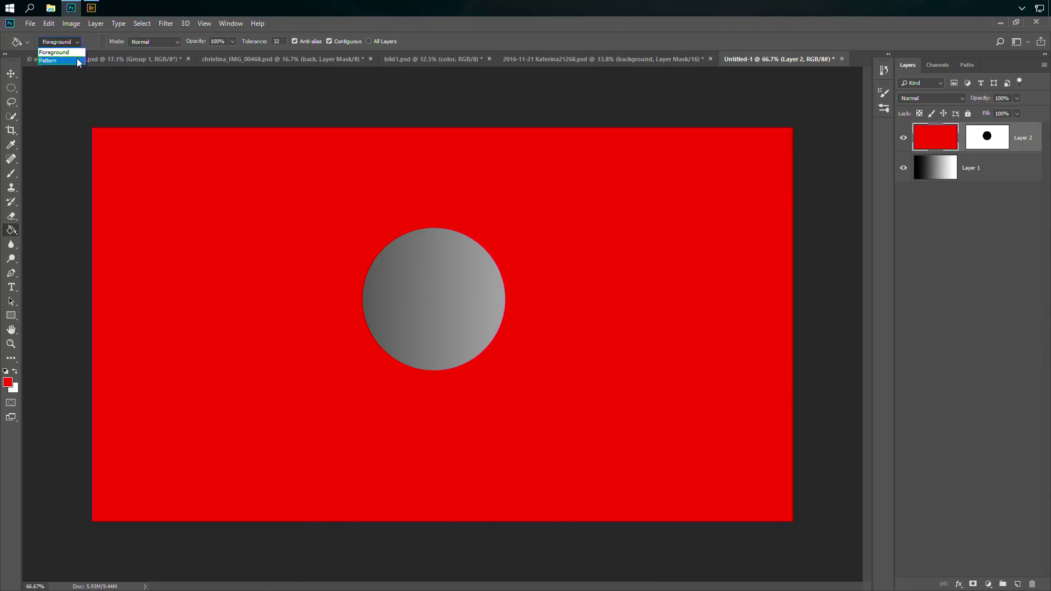
{"action": "left_click", "coordinate": [77, 60]}
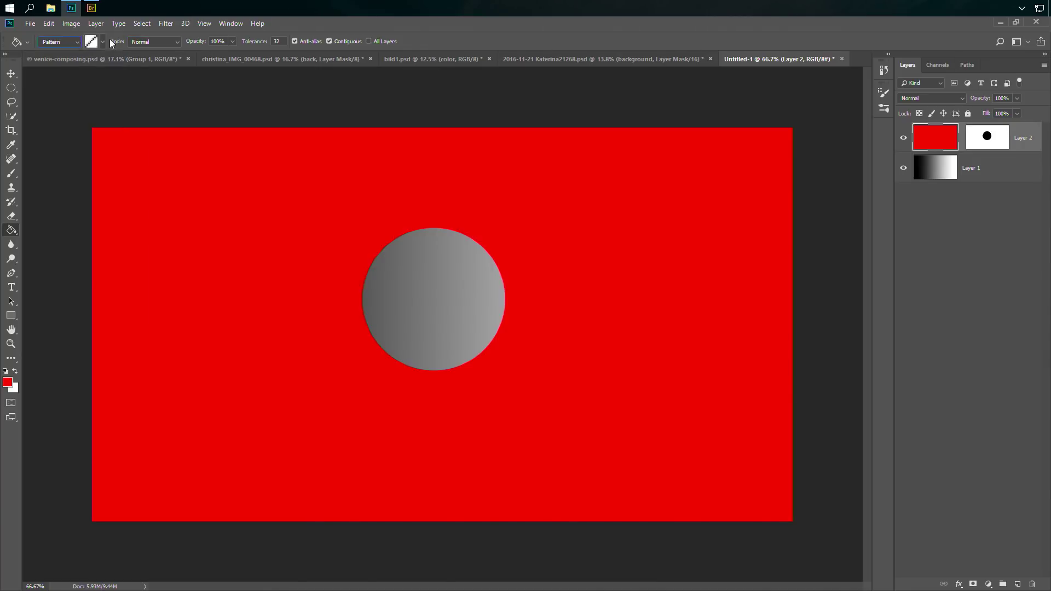
{"action": "left_click", "coordinate": [236, 274]}
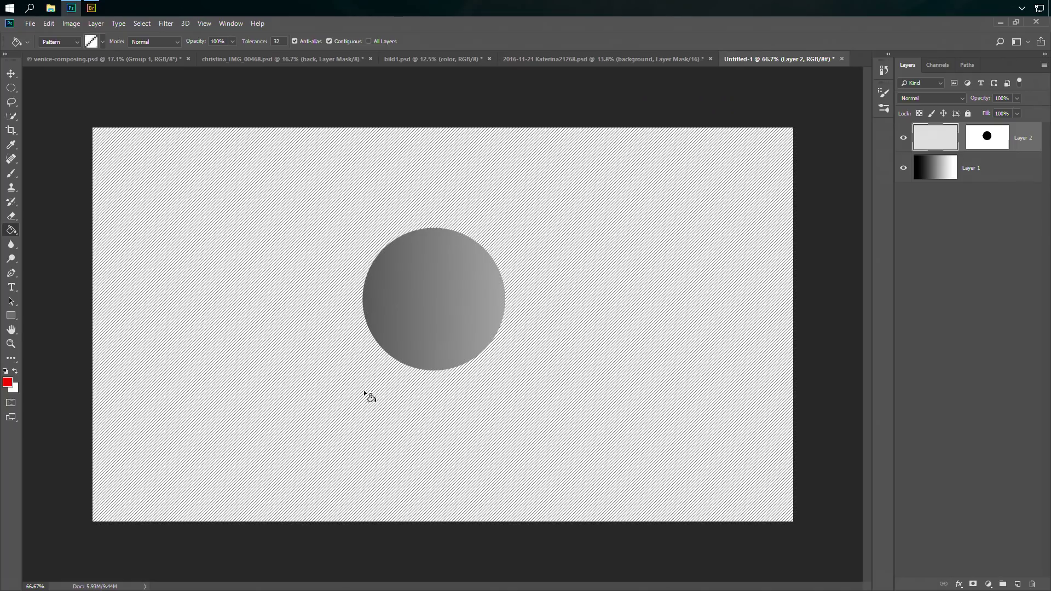
{"action": "left_click", "coordinate": [12, 73]}
- Relink Layer 2 to its mask and target its pattern content
{"action": "left_click", "coordinate": [961, 143]}
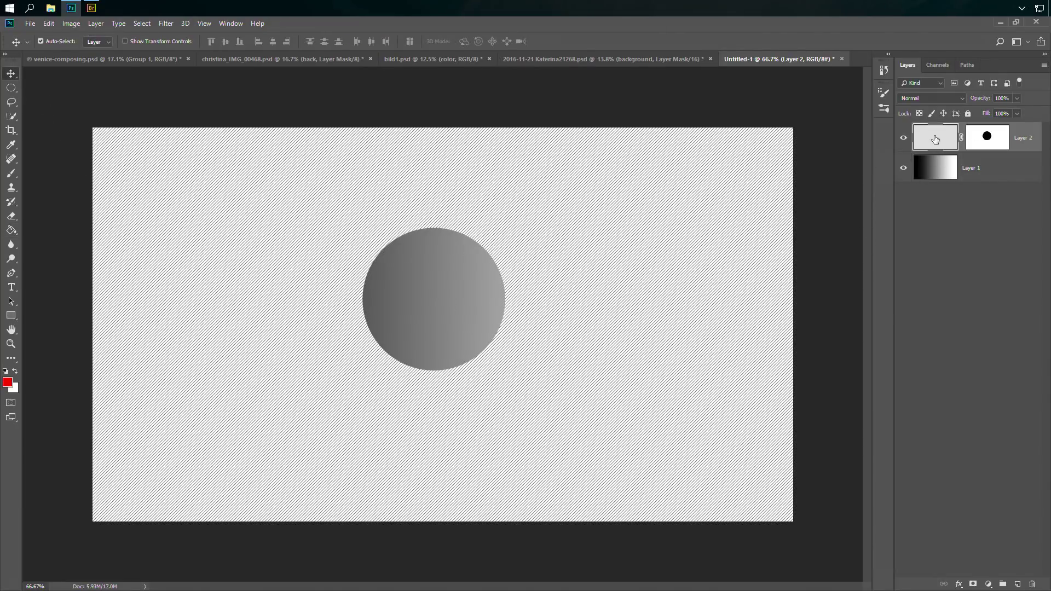
{"action": "left_click", "coordinate": [991, 143]}
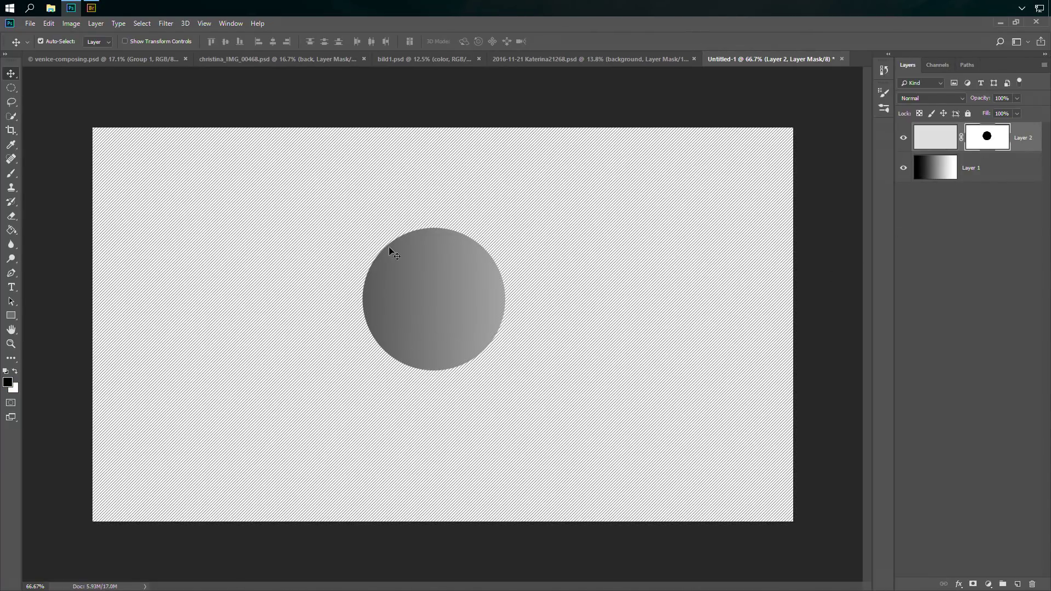
{"action": "left_click", "coordinate": [934, 135]}
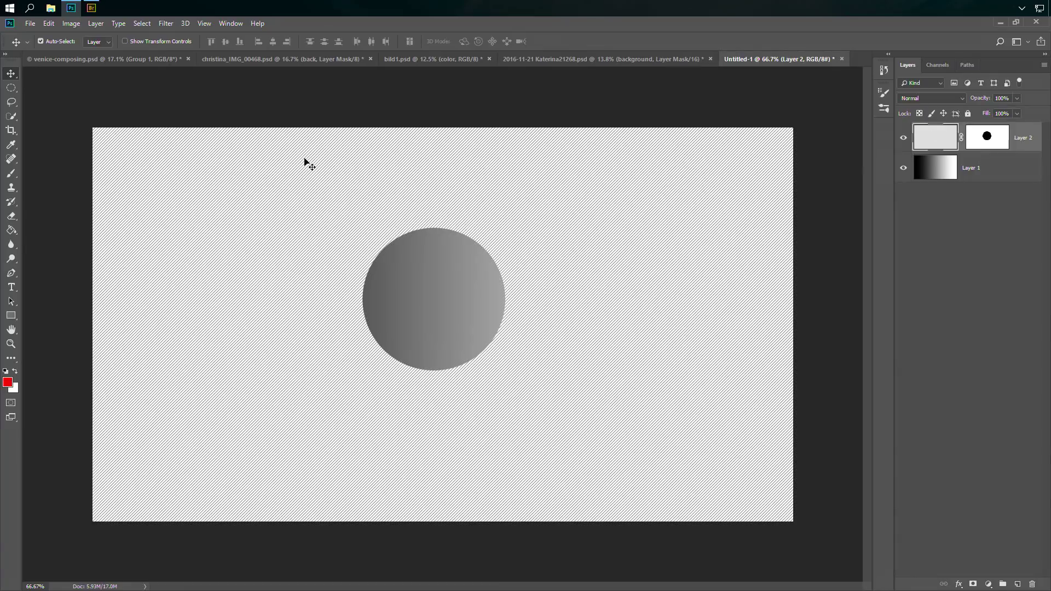
- Apply a 9.4-pixel Gaussian Blur to the pattern and toggle CMYK proof colours
{"action": "left_click", "coordinate": [184, 24]}
{"action": "mouse_move", "coordinate": [165, 25]}
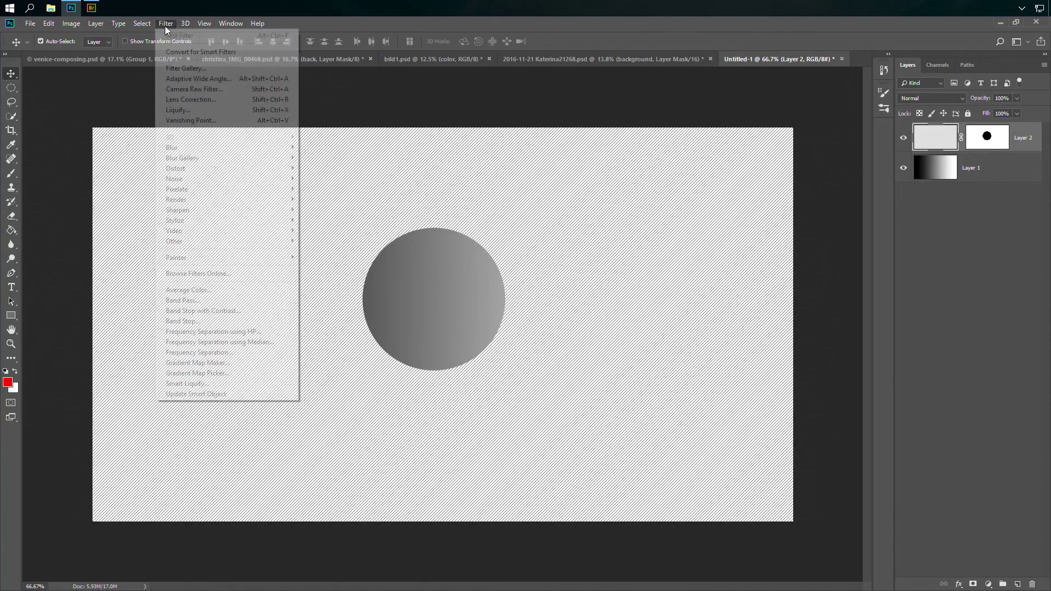
{"action": "mouse_move", "coordinate": [215, 154]}
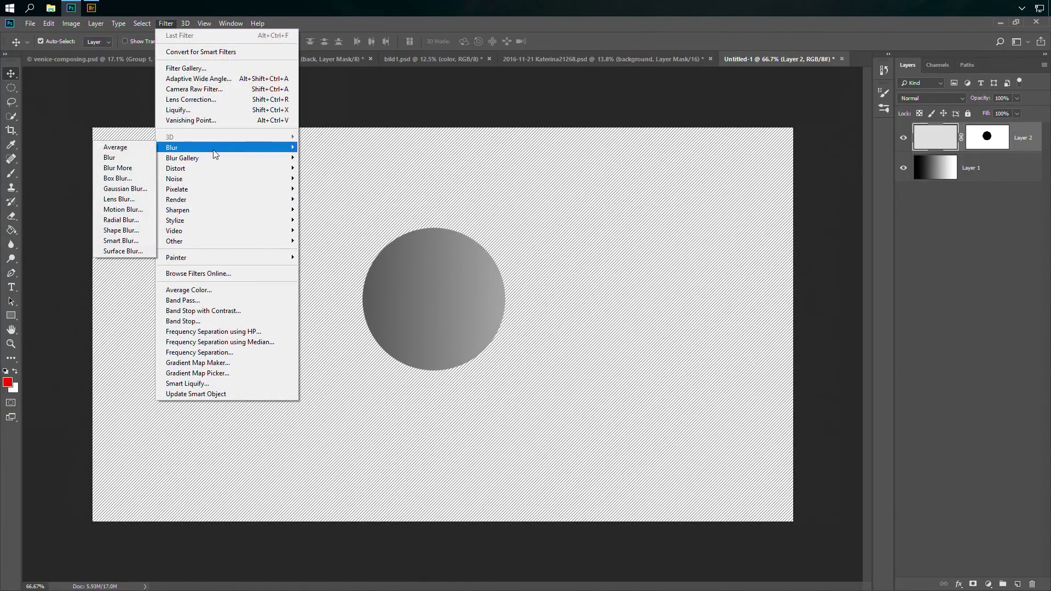
{"action": "left_click", "coordinate": [125, 188]}
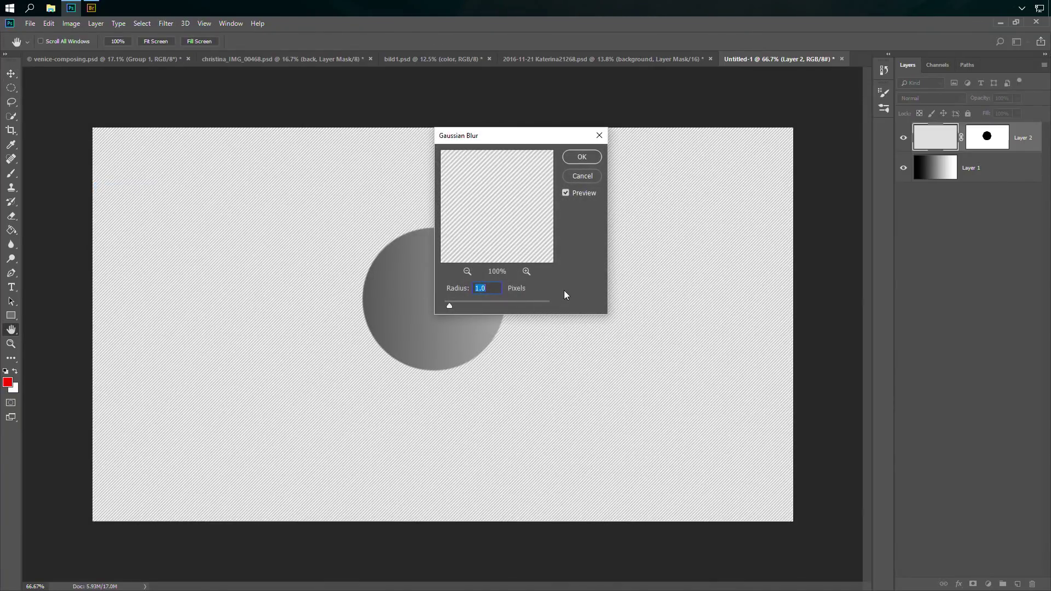
{"action": "left_click_drag", "start_coordinate": [461, 301], "coordinate": [499, 301]}
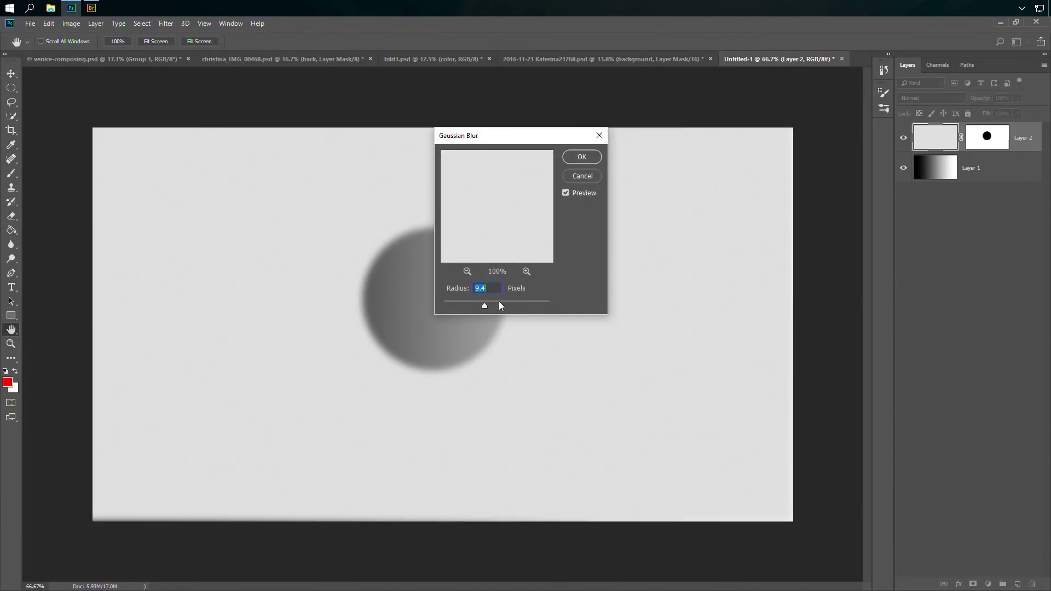
{"action": "left_click", "coordinate": [573, 157]}
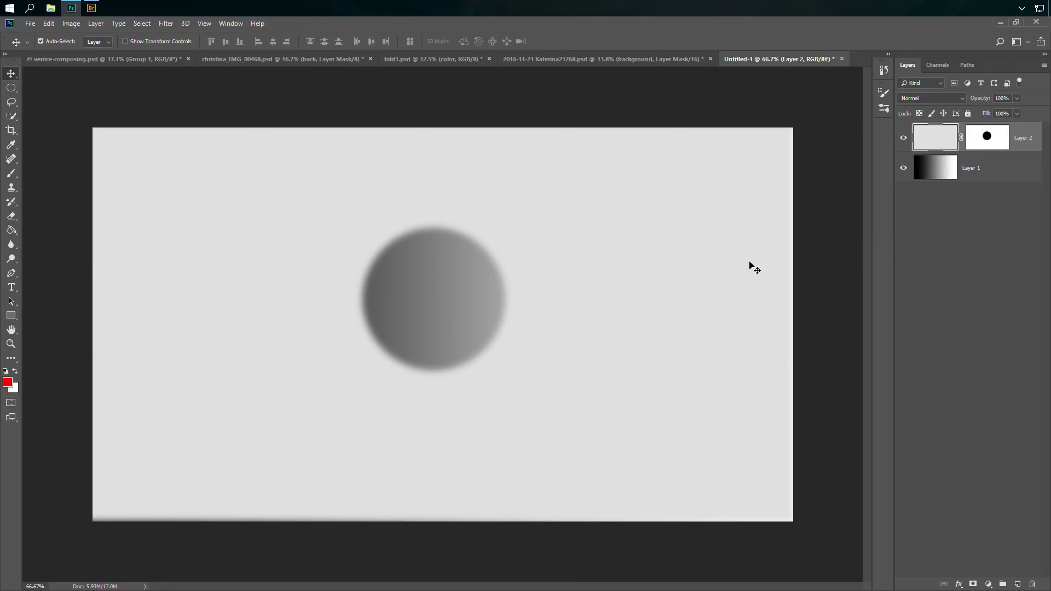
{"action": "key", "text": "ctrl+y"}
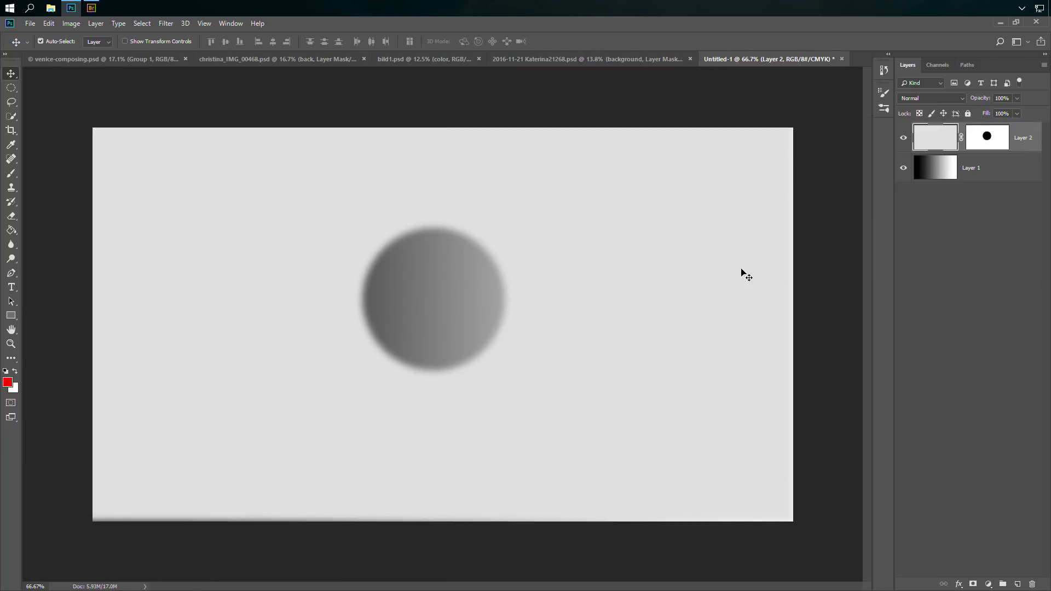
{"action": "left_click", "coordinate": [52, 24]}
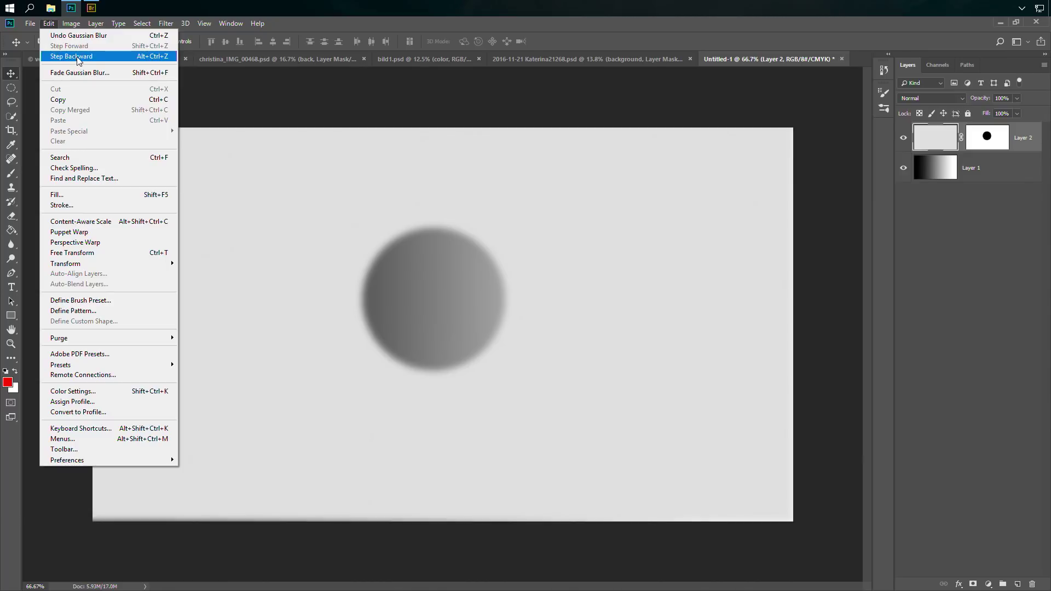
- Undo the blur, reapply Gaussian Blur via Last Filter, then undo it again to restore crisp hatching
{"action": "left_click", "coordinate": [72, 57]}
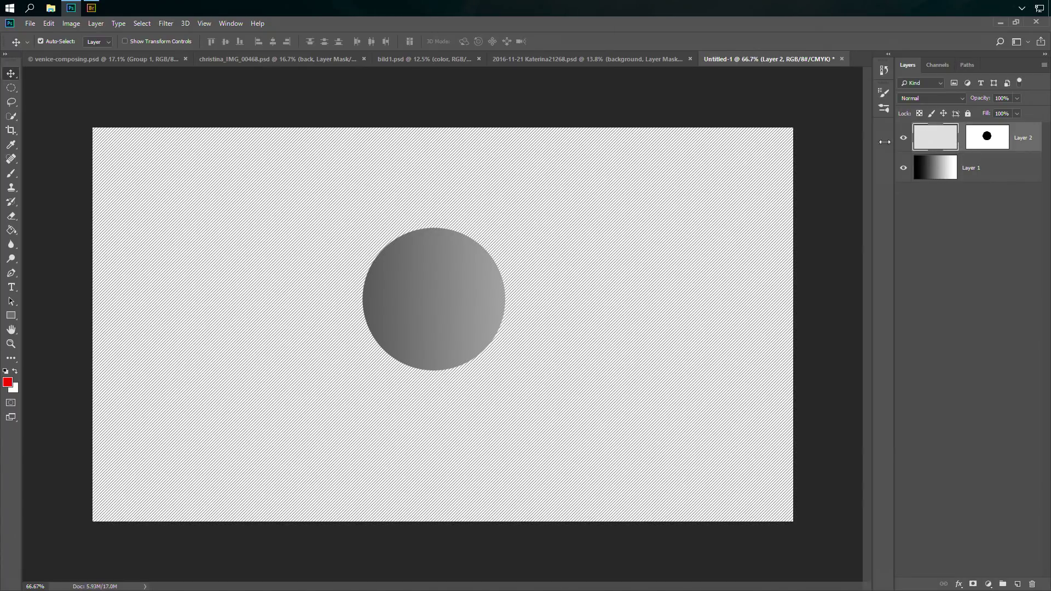
{"action": "left_click", "coordinate": [166, 23]}
{"action": "left_click", "coordinate": [189, 34]}
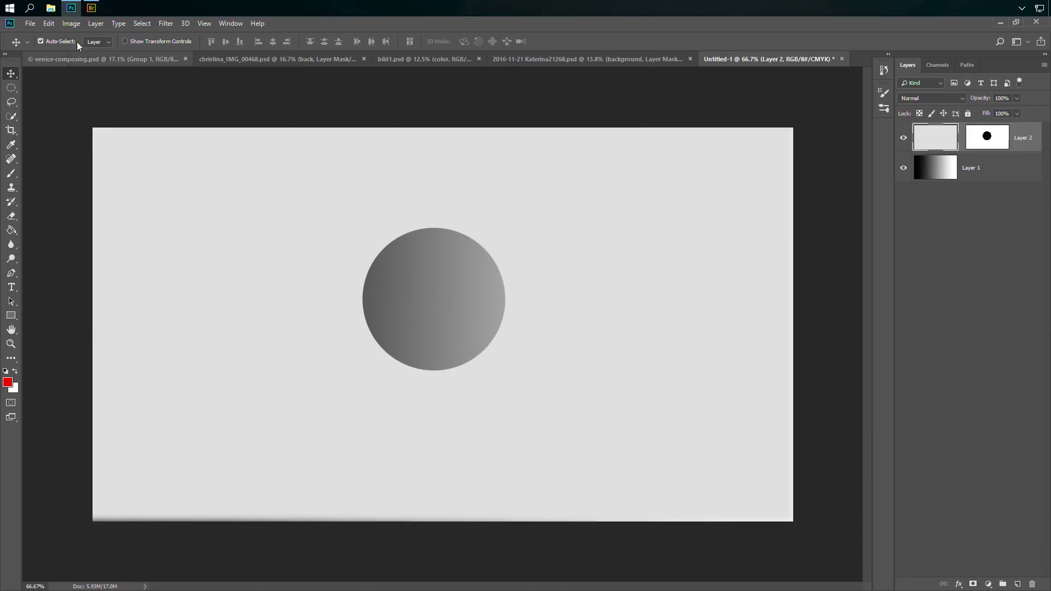
{"action": "left_click", "coordinate": [48, 23]}
{"action": "left_click", "coordinate": [71, 56]}
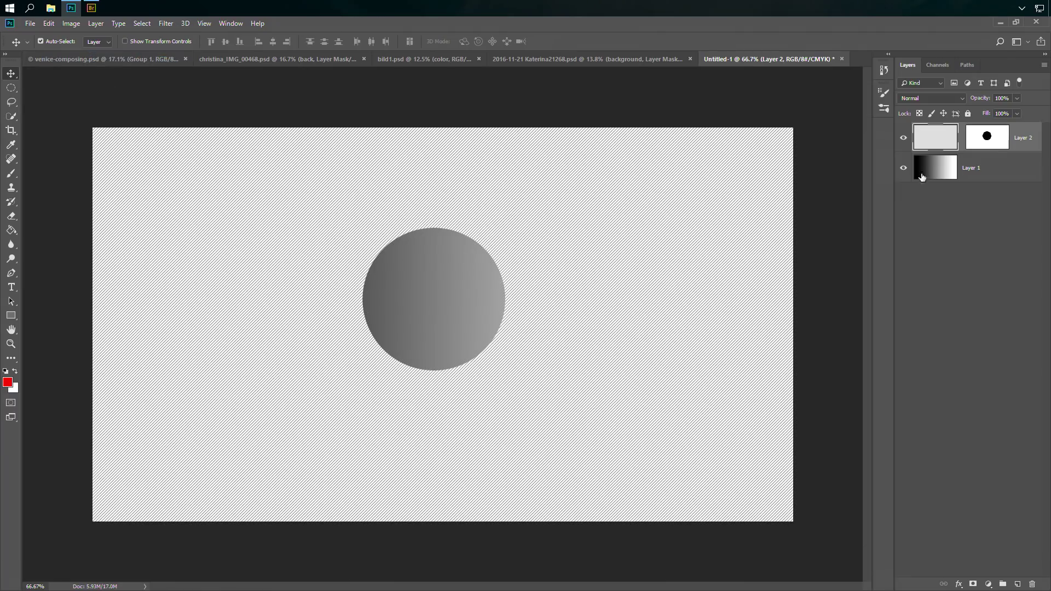
- Reapply Gaussian Blur to Layer 2's mask only, then return to editing the layer's image content
{"action": "left_click", "coordinate": [980, 148]}
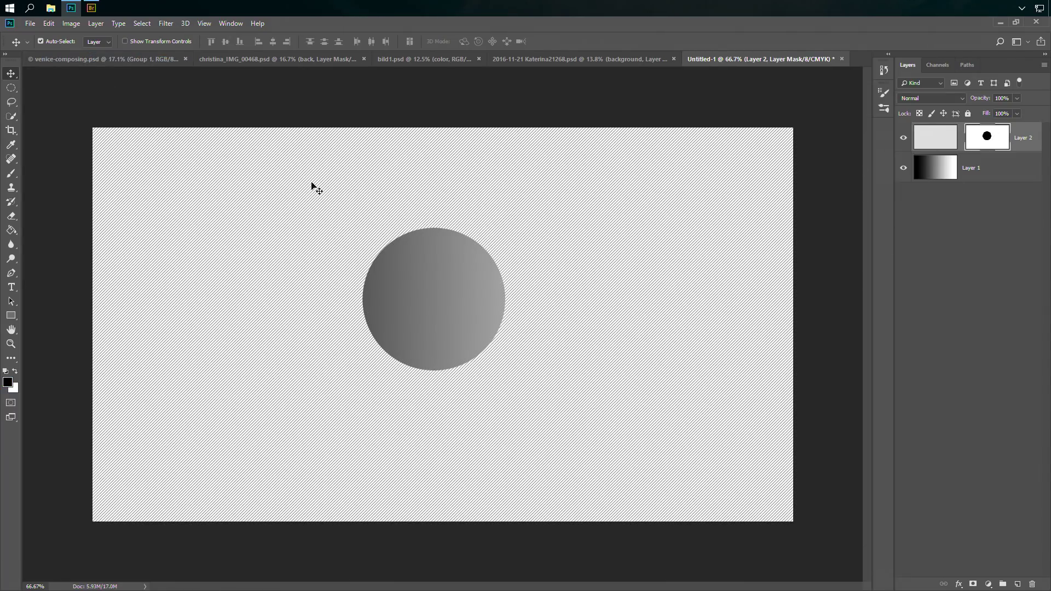
{"action": "left_click", "coordinate": [165, 23]}
{"action": "left_click", "coordinate": [192, 34]}
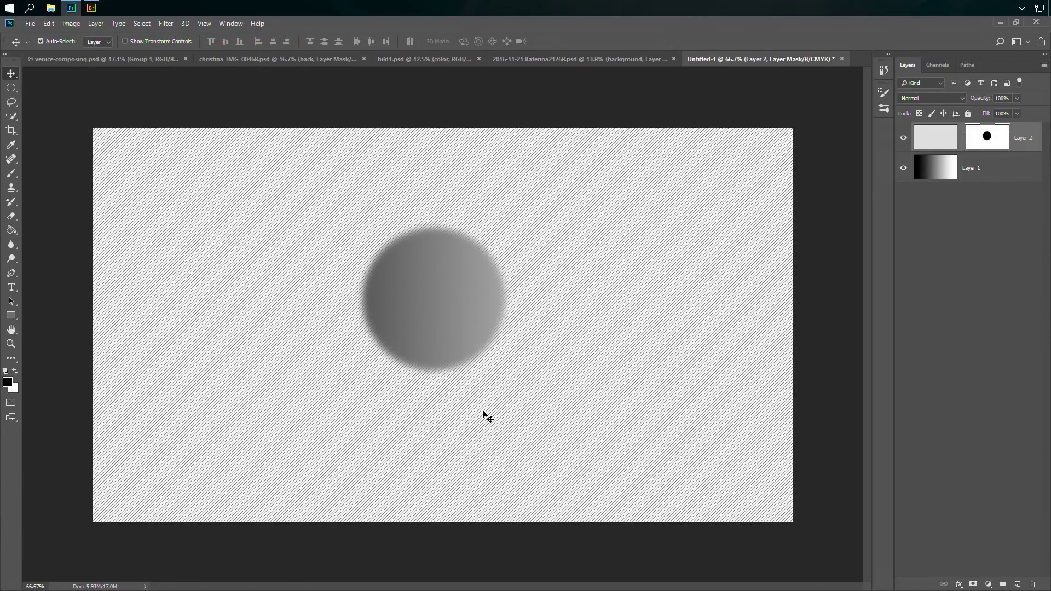
{"action": "left_click", "coordinate": [961, 138]}
{"action": "left_click", "coordinate": [940, 138]}
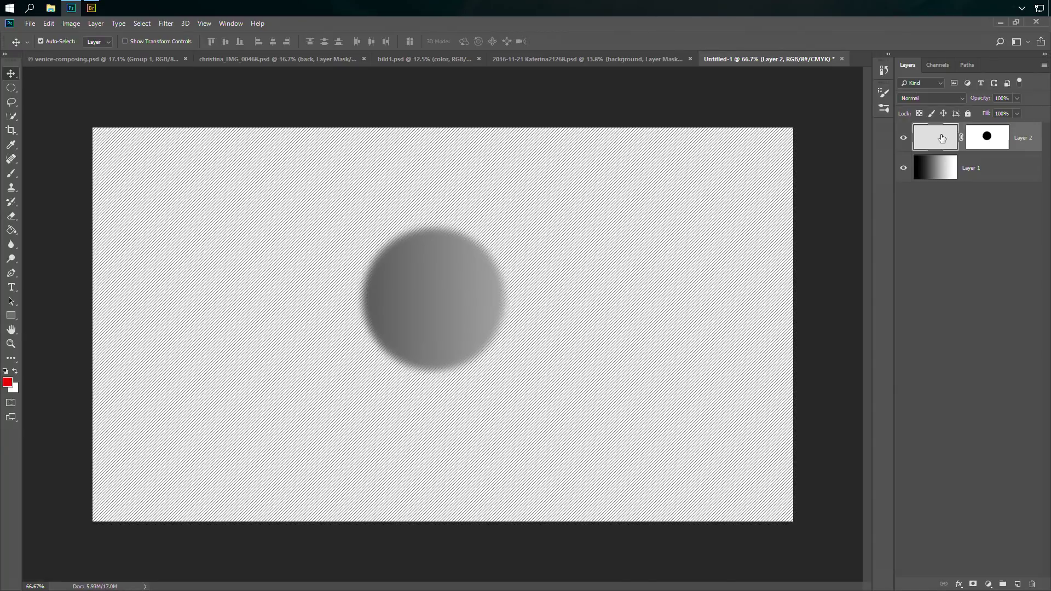
- Brush a red zigzag onto Layer 2 beside the circle, then paint zigzag strokes into its mask
{"action": "left_click", "coordinate": [11, 173]}
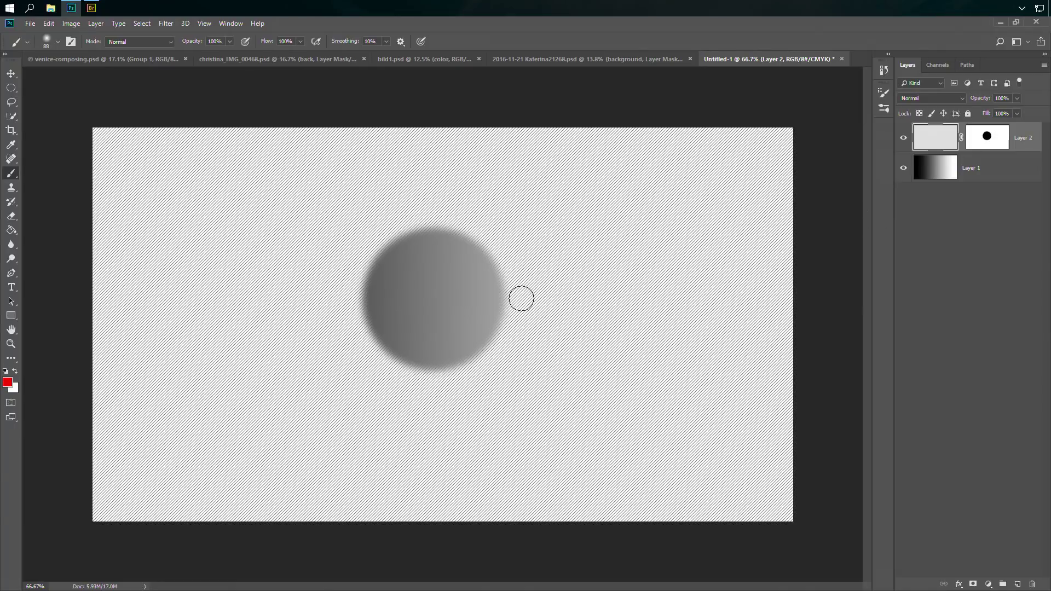
{"action": "mouse_move", "coordinate": [495, 358]}
{"action": "left_mouse_down"}
{"action": "mouse_move", "coordinate": [592, 256]}
{"action": "mouse_move", "coordinate": [588, 384]}
{"action": "left_mouse_up"}
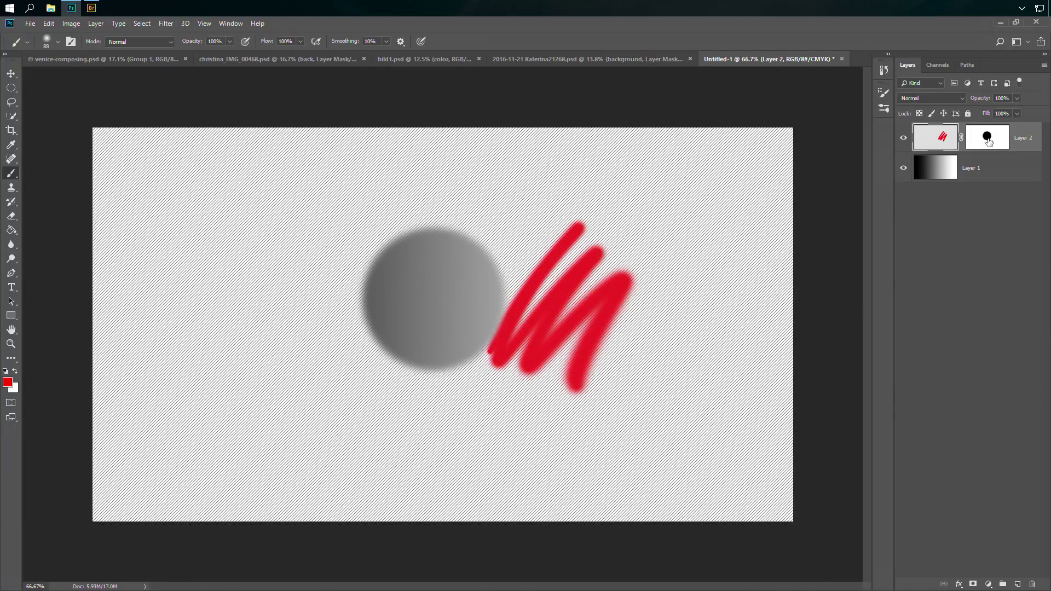
{"action": "left_click", "coordinate": [988, 142]}
{"action": "left_click_drag", "start_coordinate": [584, 420], "coordinate": [695, 257]}
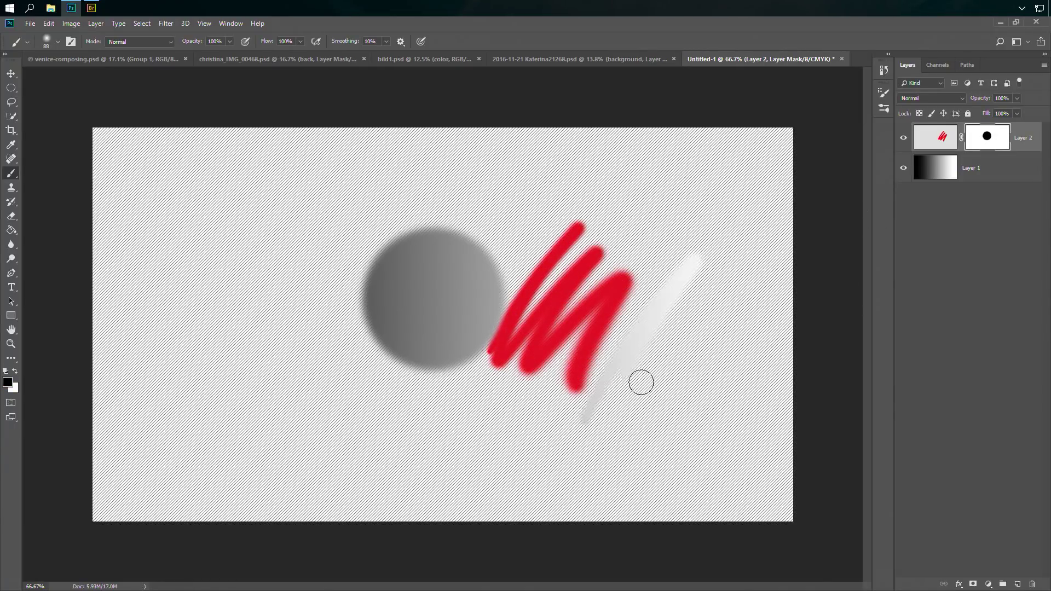
{"action": "mouse_move", "coordinate": [641, 382]}
{"action": "left_mouse_down"}
{"action": "mouse_move", "coordinate": [638, 437]}
{"action": "mouse_move", "coordinate": [688, 457]}
{"action": "left_mouse_up"}
{"action": "left_click", "coordinate": [941, 137]}
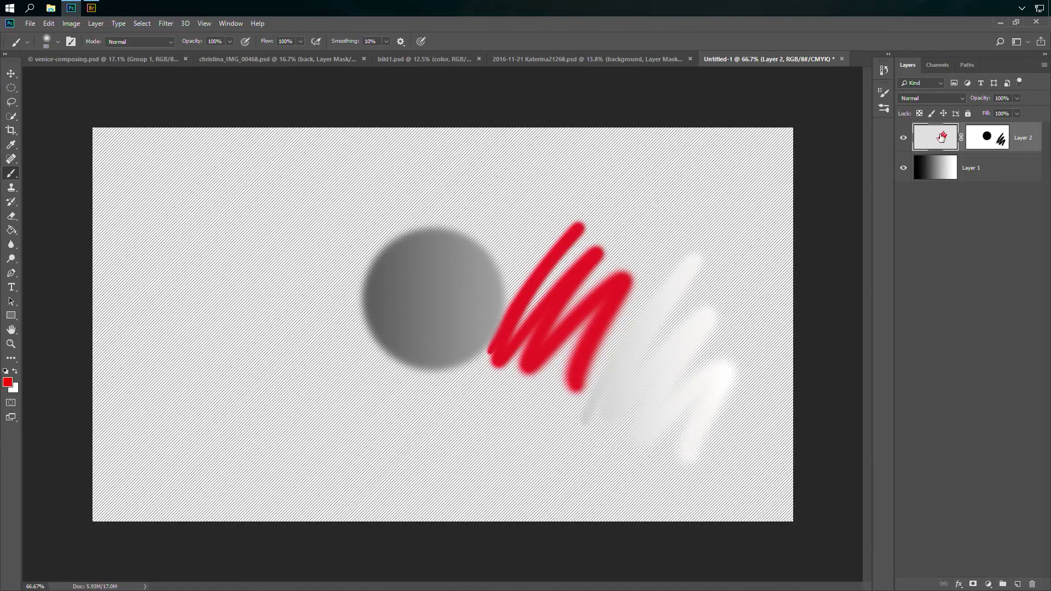
{"action": "left_click", "coordinate": [990, 137]}
{"action": "left_click", "coordinate": [934, 137]}
{"action": "left_click", "coordinate": [990, 139]}
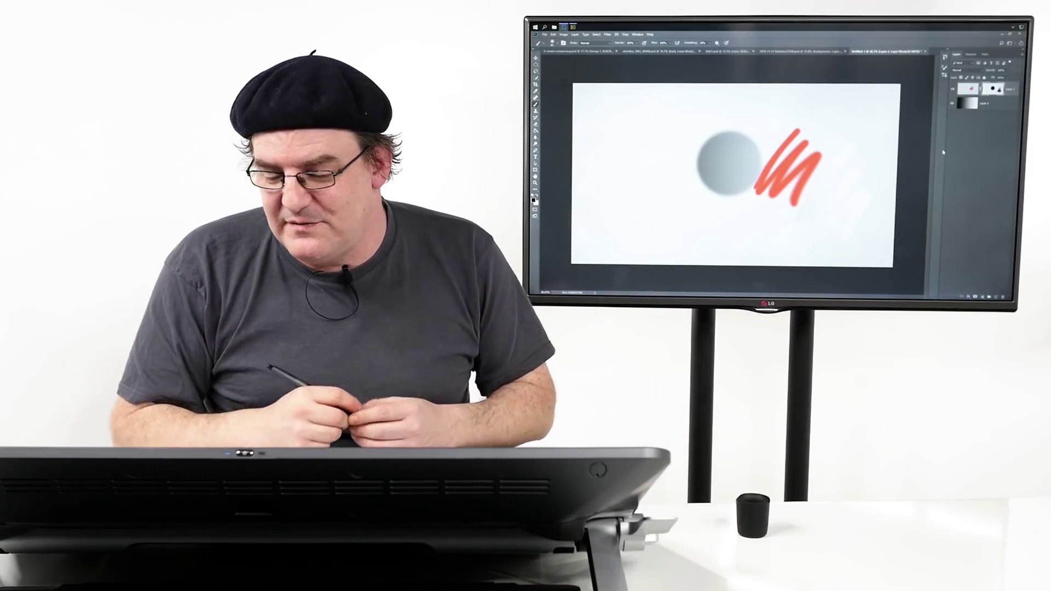
{"action": "left_click", "coordinate": [967, 88]}
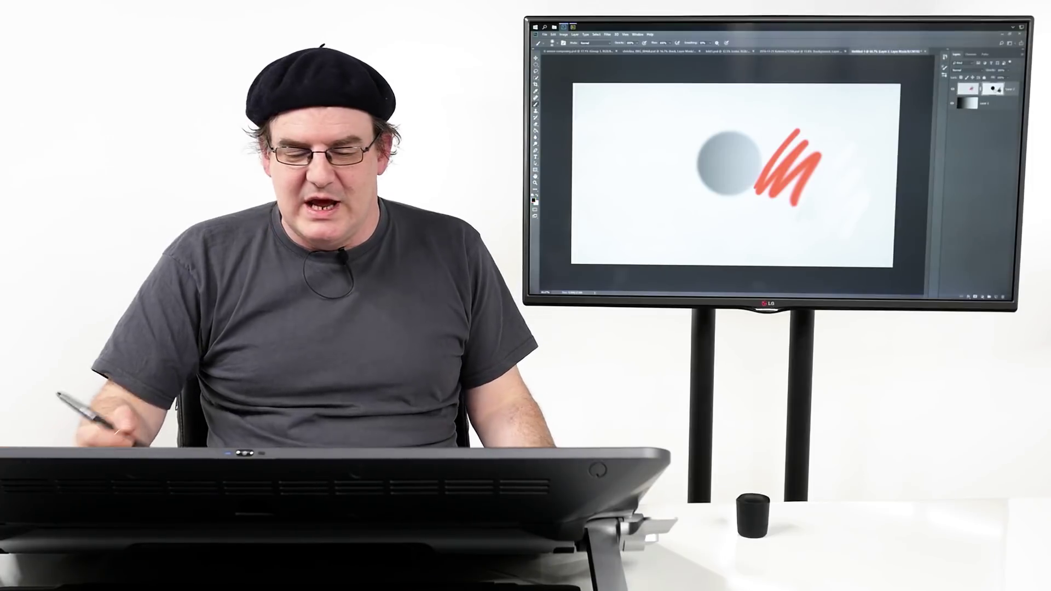
{"action": "left_click", "coordinate": [993, 89]}
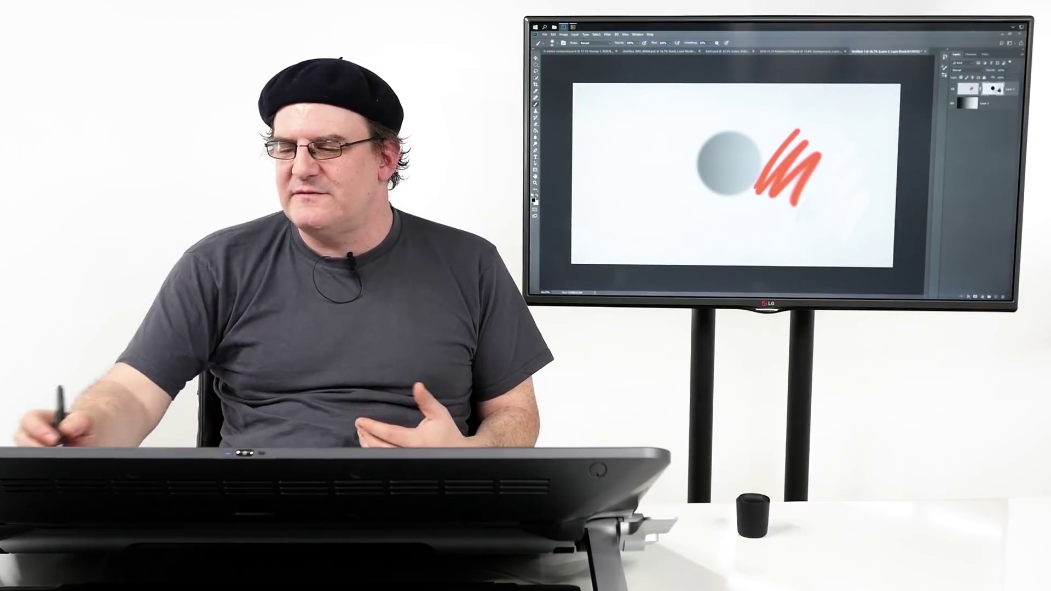
{"action": "left_click", "coordinate": [985, 168]}
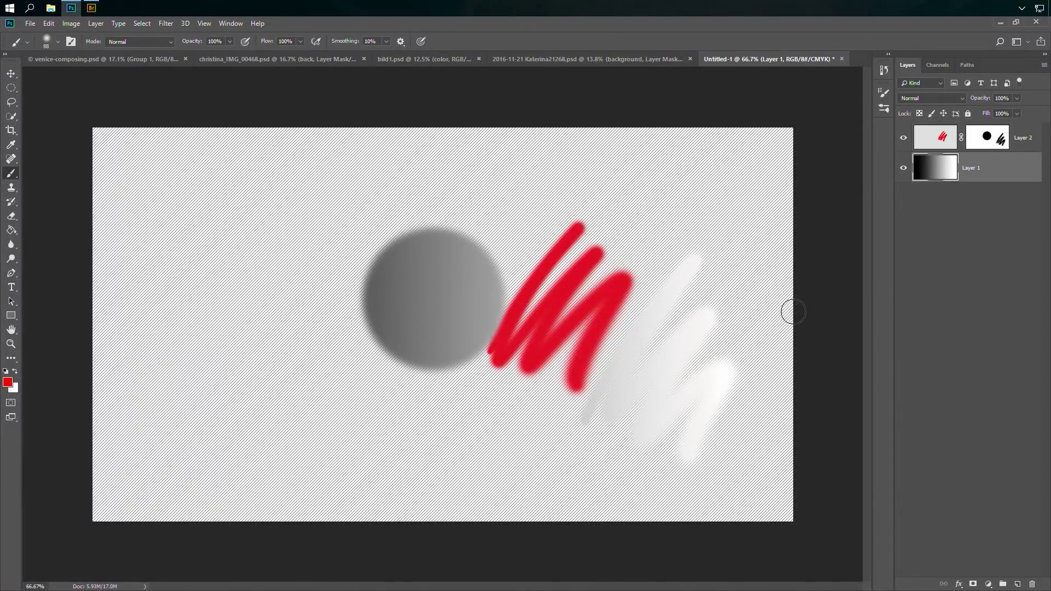
- Mask Layer 1 with an elliptical selection around the canvas centre and hide Layer 2
{"action": "left_click", "coordinate": [11, 88]}
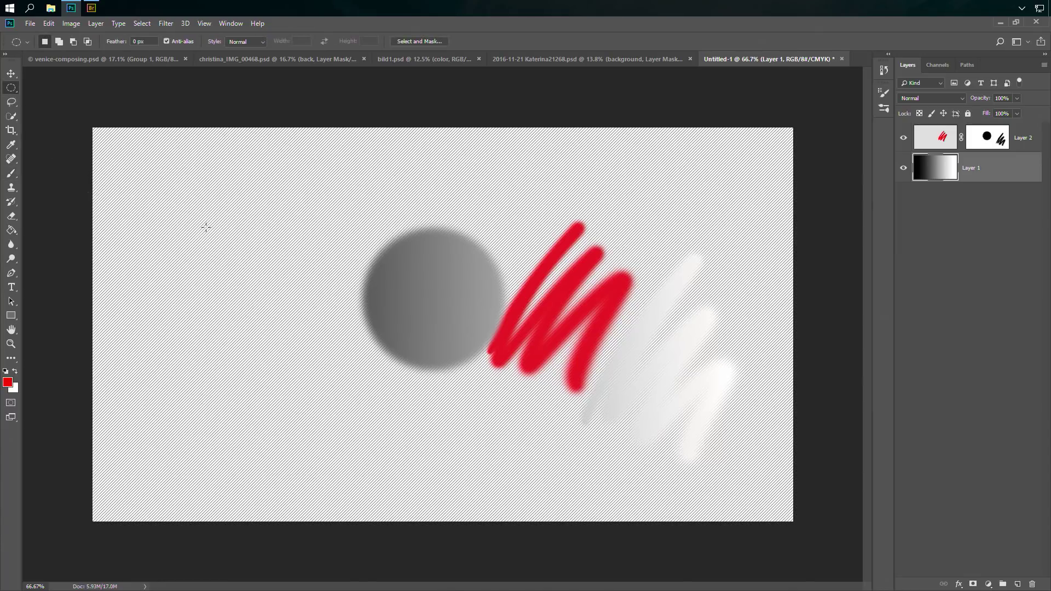
{"action": "left_click_drag", "start_coordinate": [206, 227], "coordinate": [507, 453]}
{"action": "left_click", "coordinate": [973, 585]}
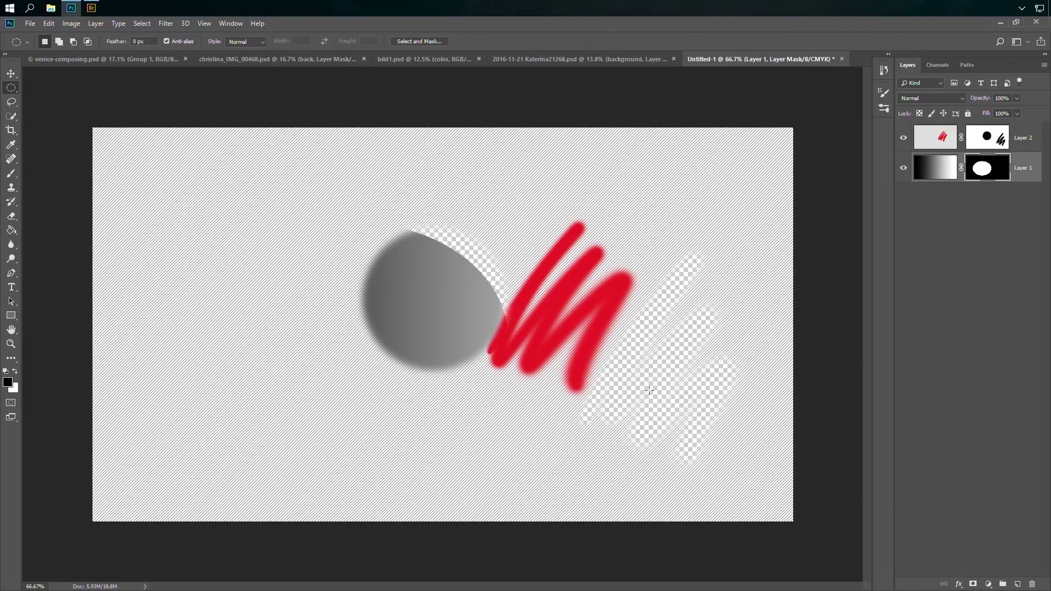
{"action": "left_click", "coordinate": [904, 141]}
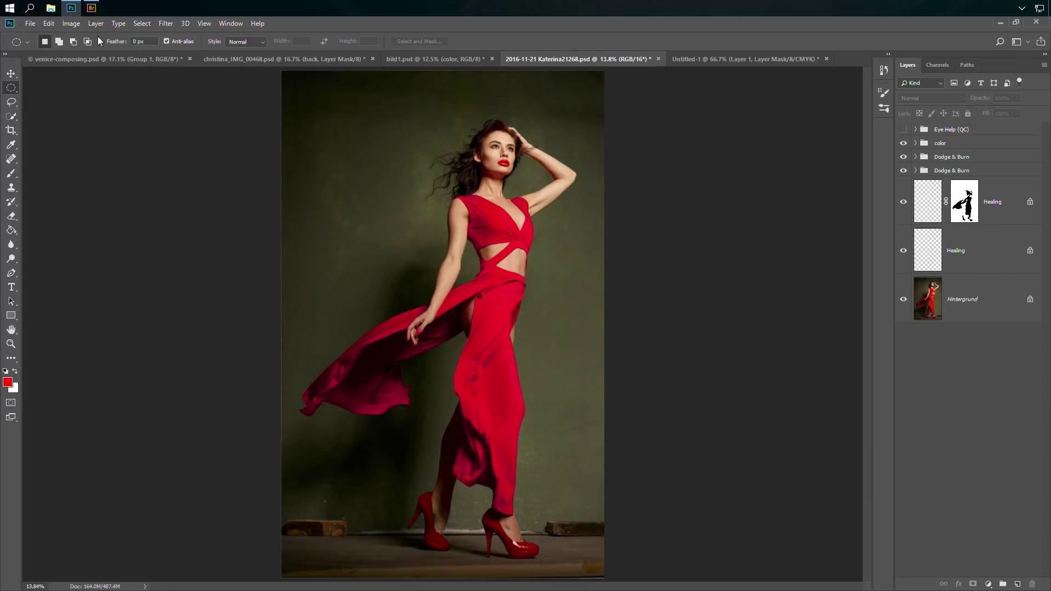
- Flatten the image, float the Channels panel, and delete the Rot Kopie and Grün Kopie channels
{"action": "left_click", "coordinate": [100, 25]}
{"action": "left_click", "coordinate": [164, 442]}
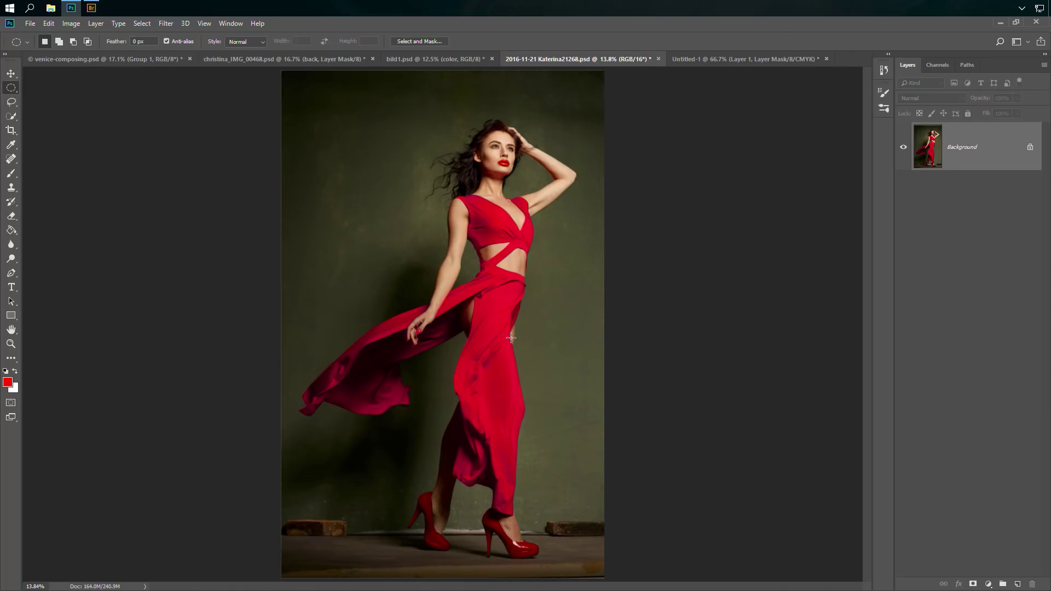
{"action": "left_click", "coordinate": [937, 65]}
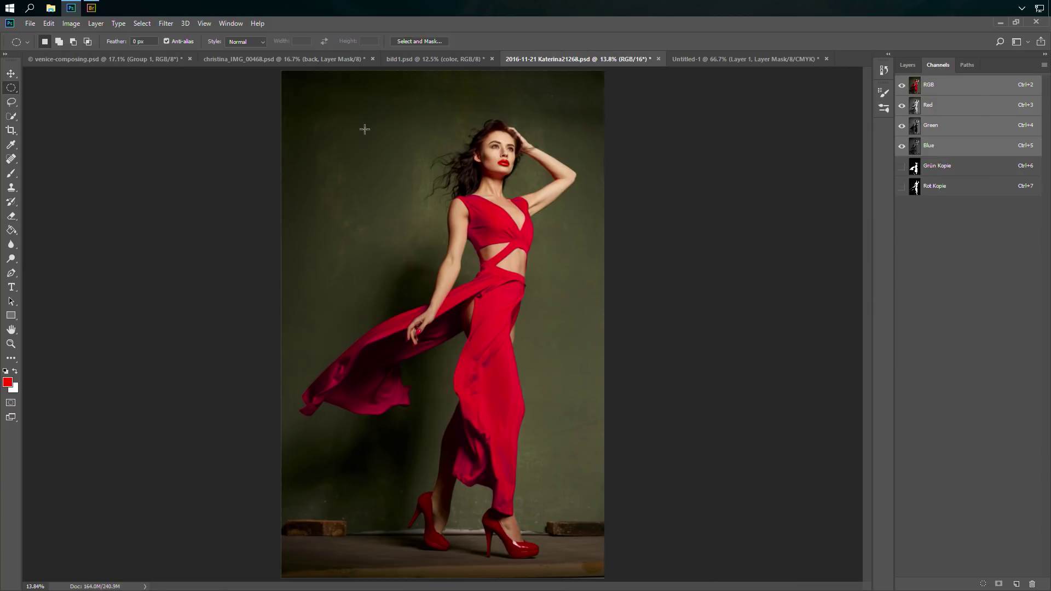
{"action": "left_click", "coordinate": [237, 24]}
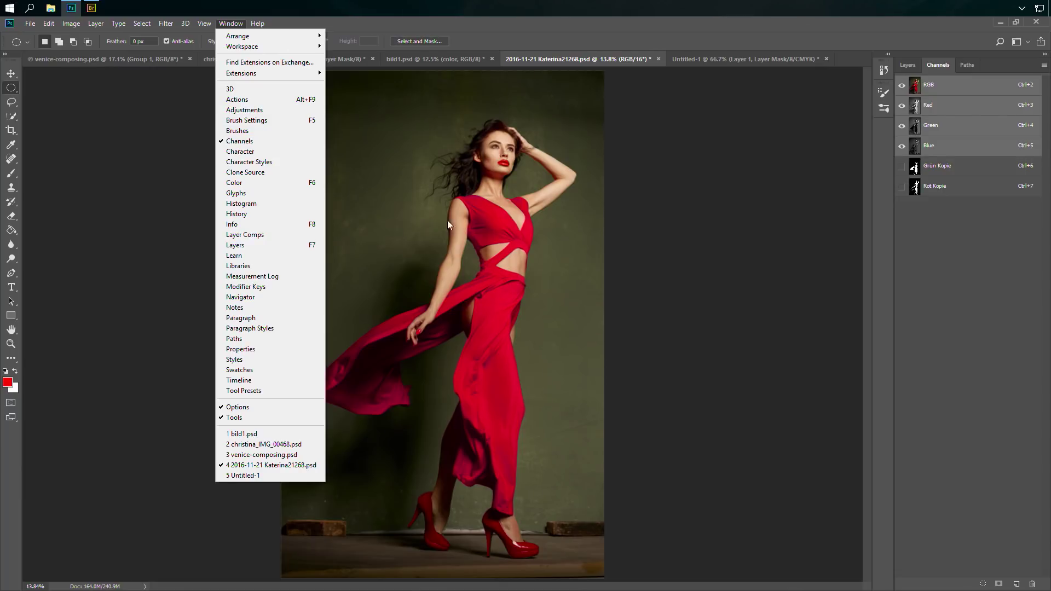
{"action": "left_click", "coordinate": [937, 65]}
{"action": "left_click_drag", "start_coordinate": [937, 66], "coordinate": [696, 81]}
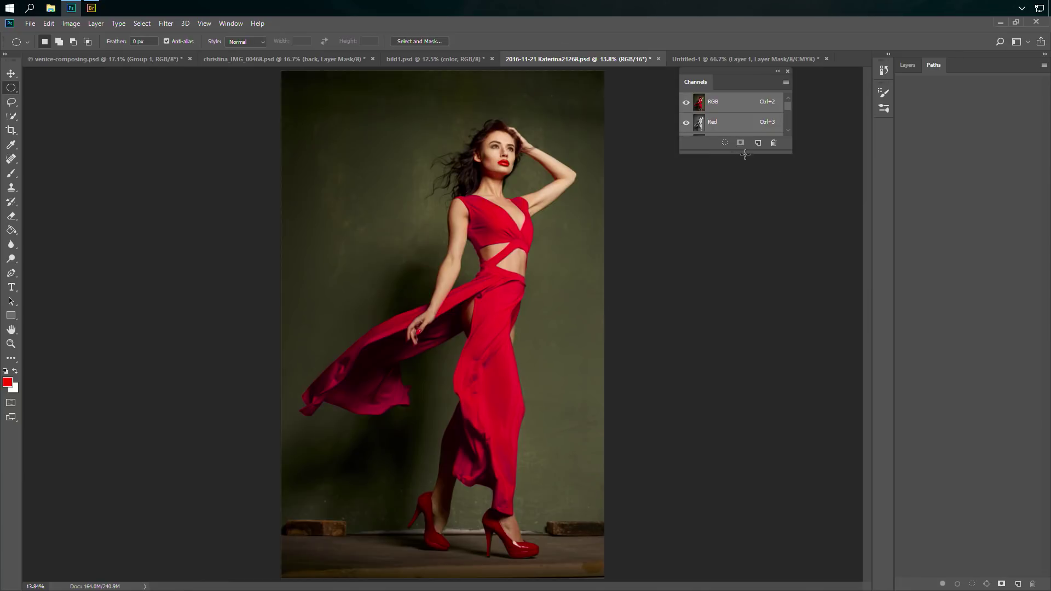
{"action": "left_click_drag", "start_coordinate": [747, 153], "coordinate": [753, 315]}
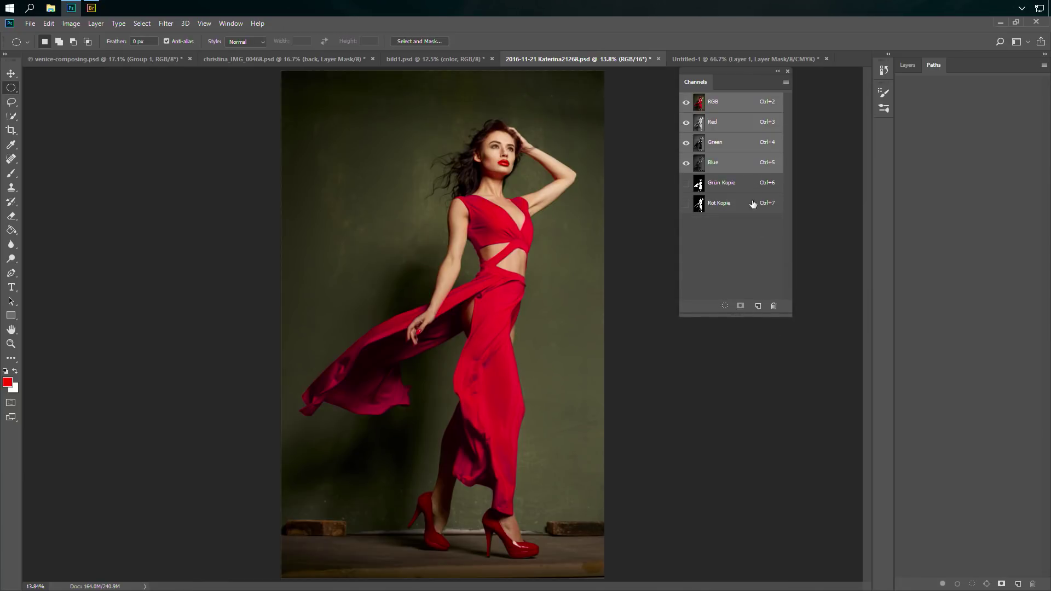
{"action": "left_click_drag", "start_coordinate": [743, 206], "coordinate": [774, 305]}
{"action": "left_click_drag", "start_coordinate": [749, 189], "coordinate": [773, 305]}
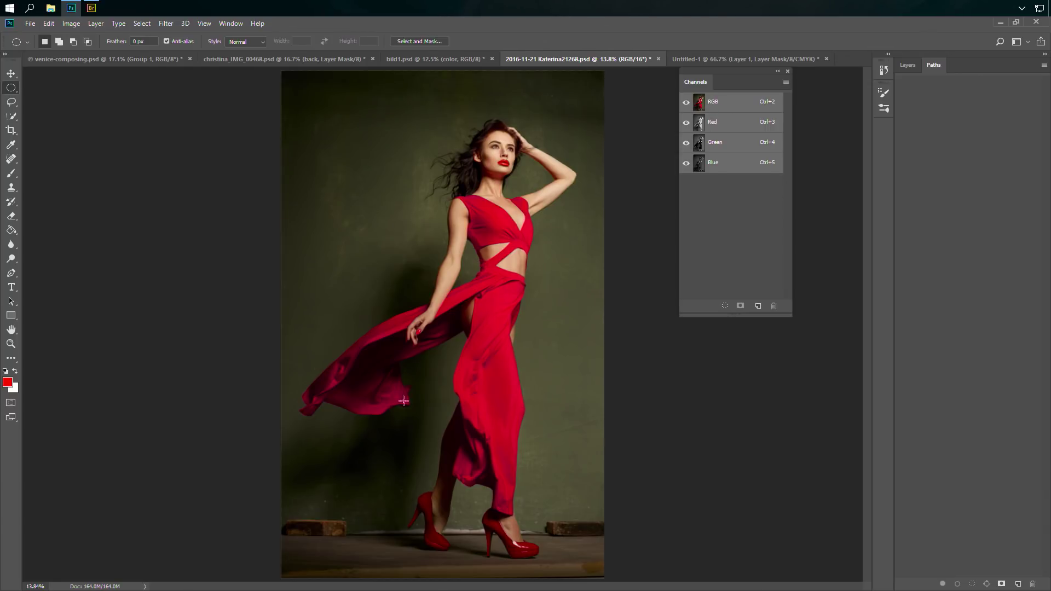
- View the Red, Green and Blue channels one by one, then return to the RGB composite
{"action": "left_click", "coordinate": [727, 123]}
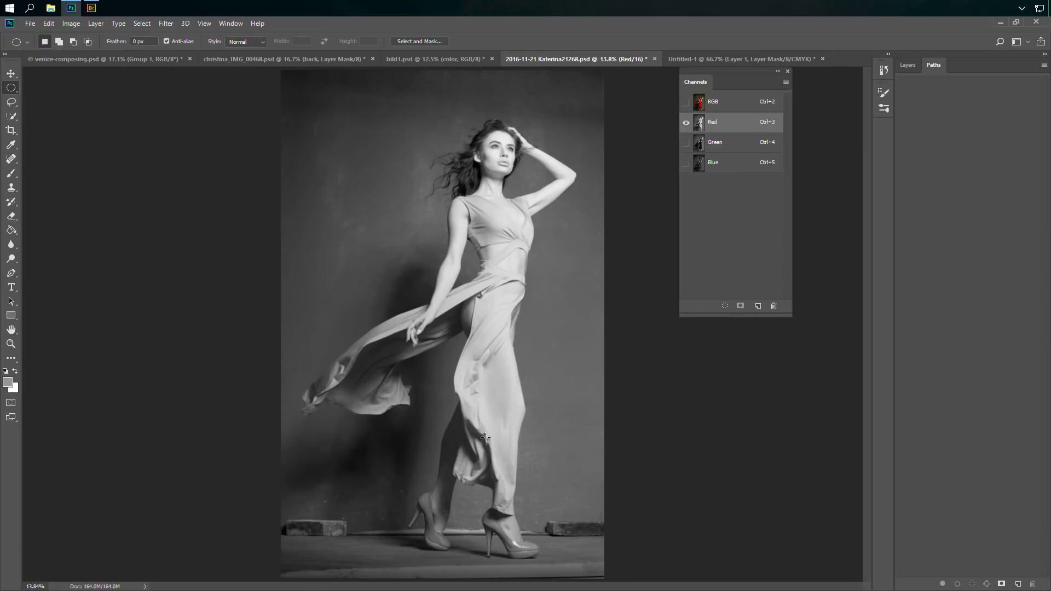
{"action": "left_click", "coordinate": [733, 145]}
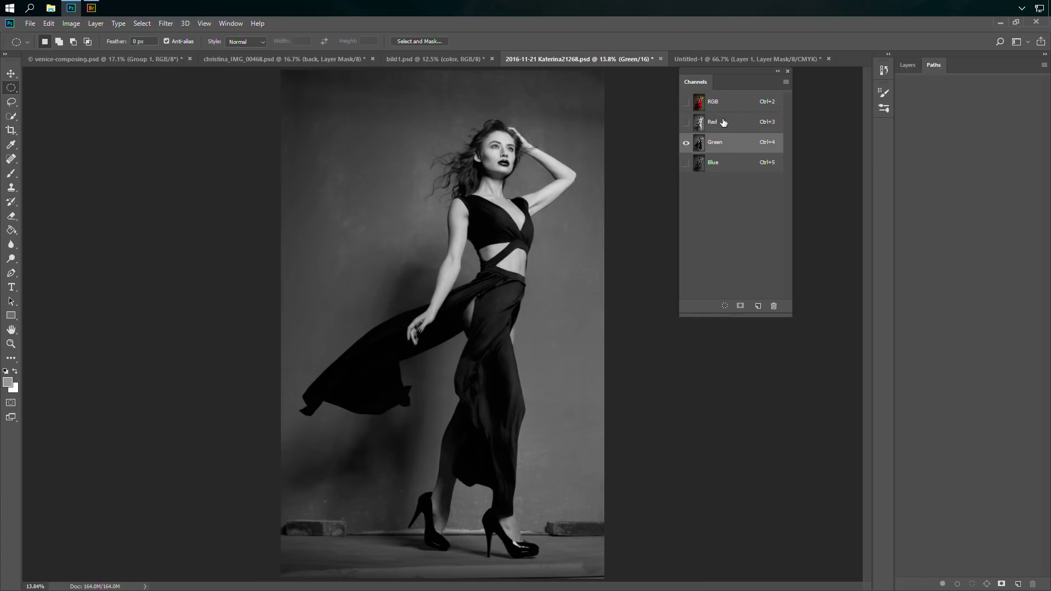
{"action": "left_click", "coordinate": [730, 104]}
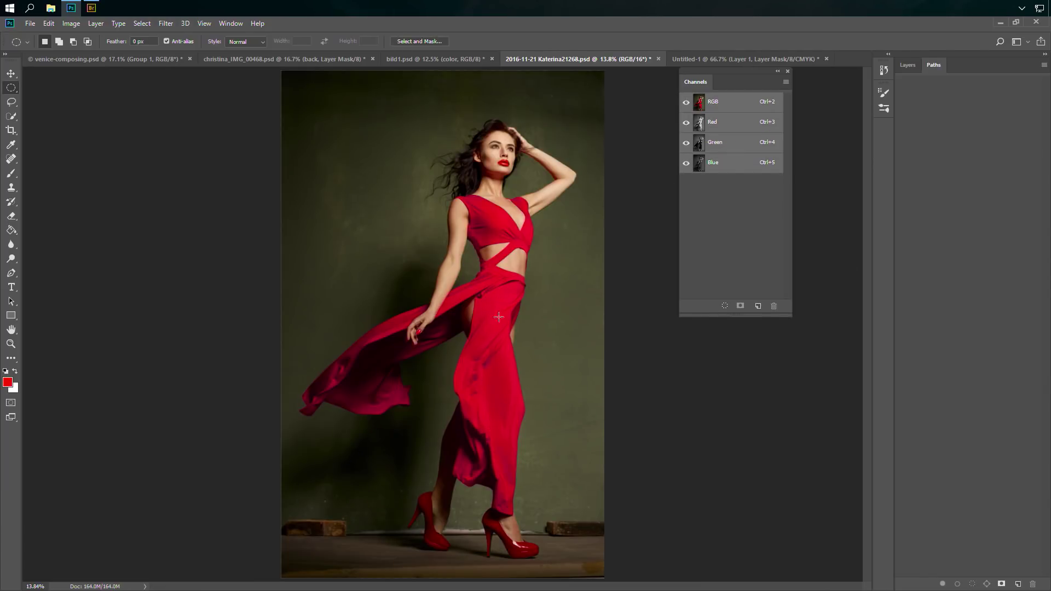
{"action": "left_click", "coordinate": [731, 144]}
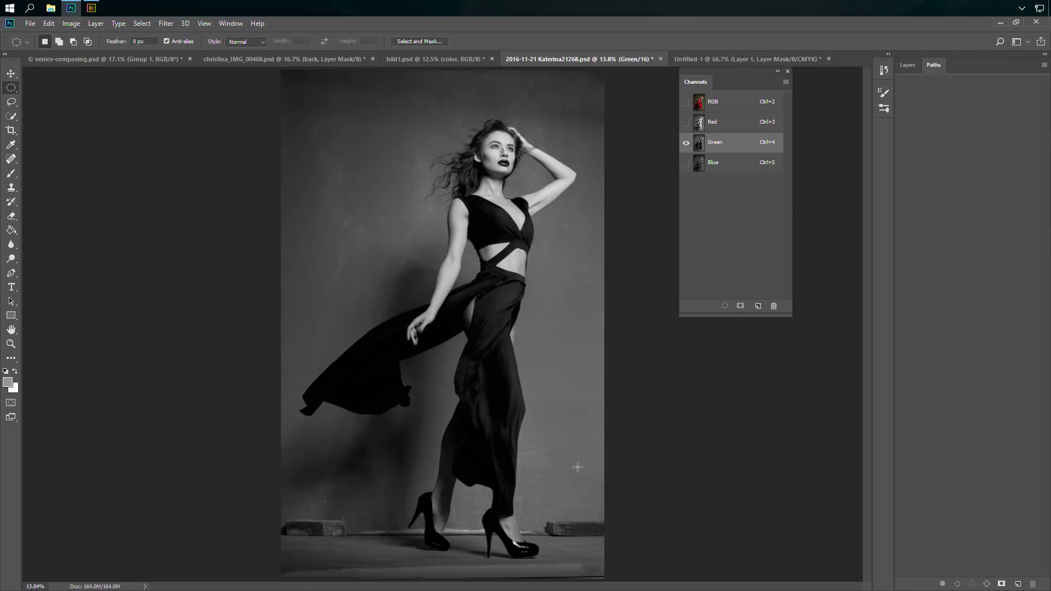
{"action": "left_click", "coordinate": [730, 163]}
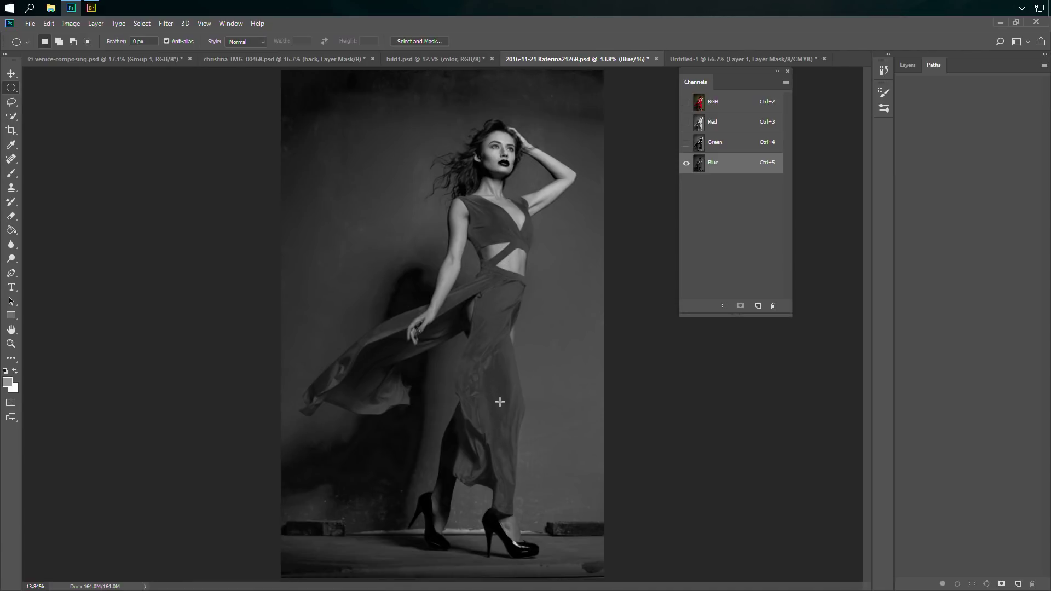
{"action": "left_click", "coordinate": [734, 103]}
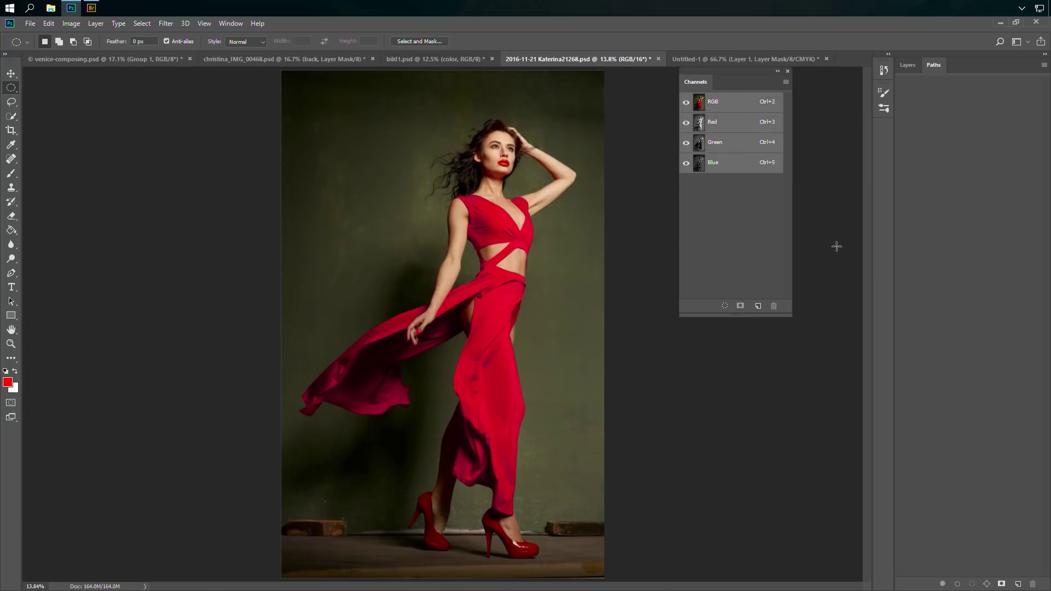
- Add a new layer and paint a red blob at the top left with a 174 px brush
{"action": "left_click", "coordinate": [908, 65]}
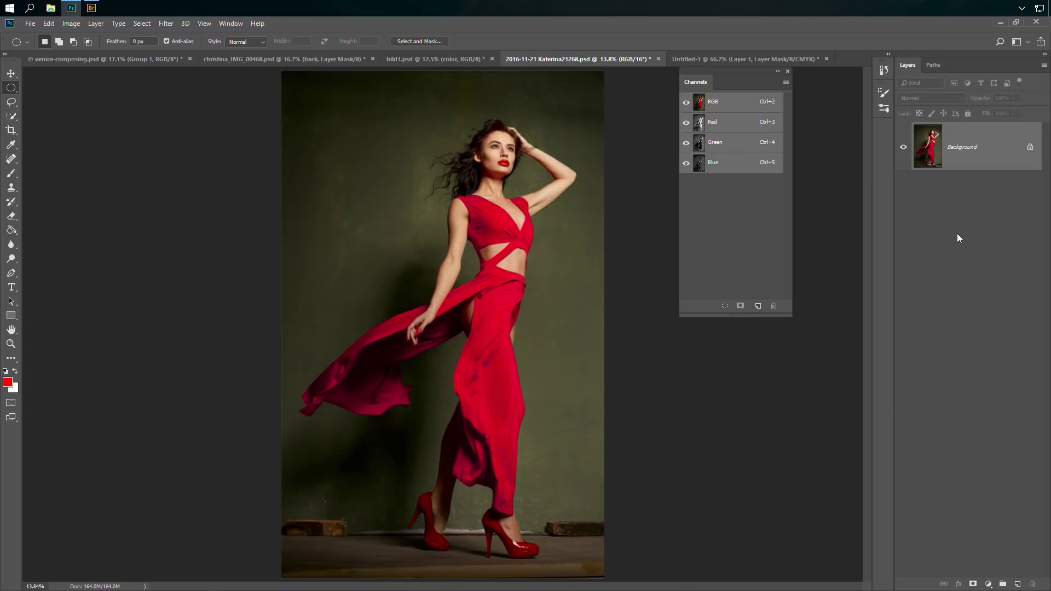
{"action": "left_click", "coordinate": [1017, 584]}
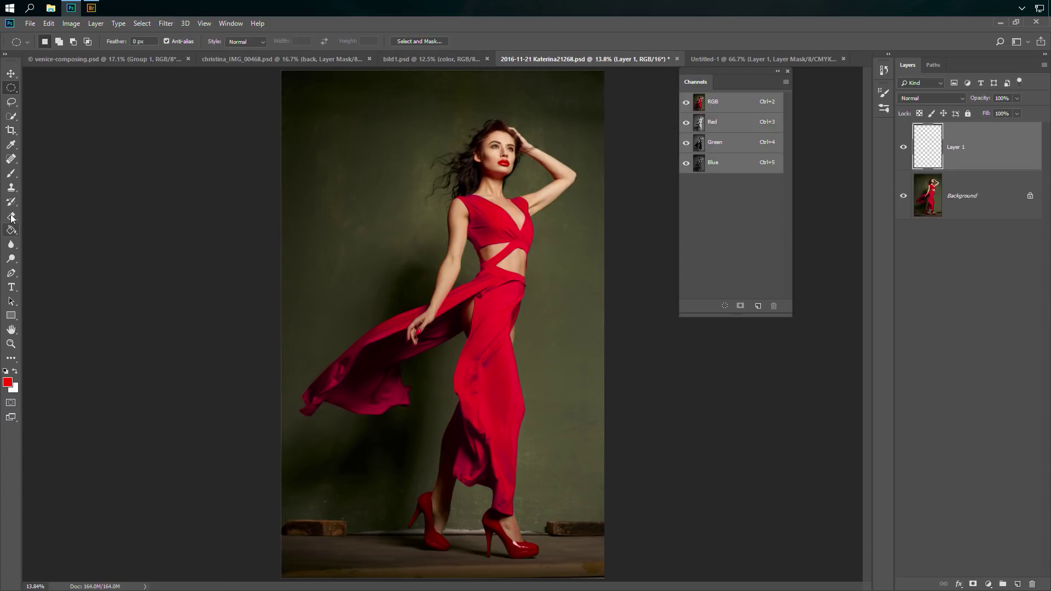
{"action": "left_click", "coordinate": [12, 174]}
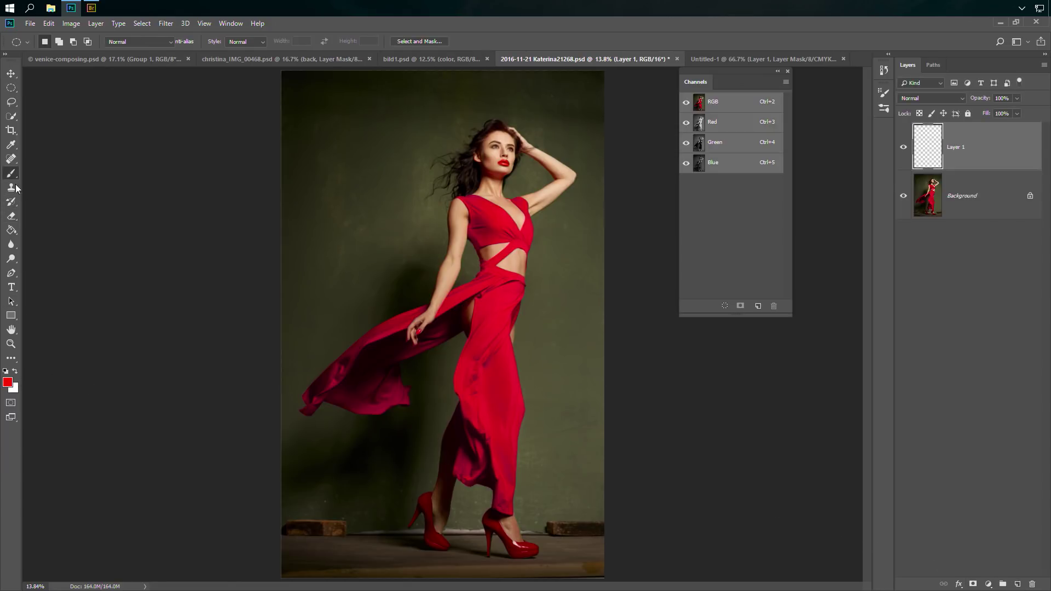
{"action": "left_click", "coordinate": [11, 383]}
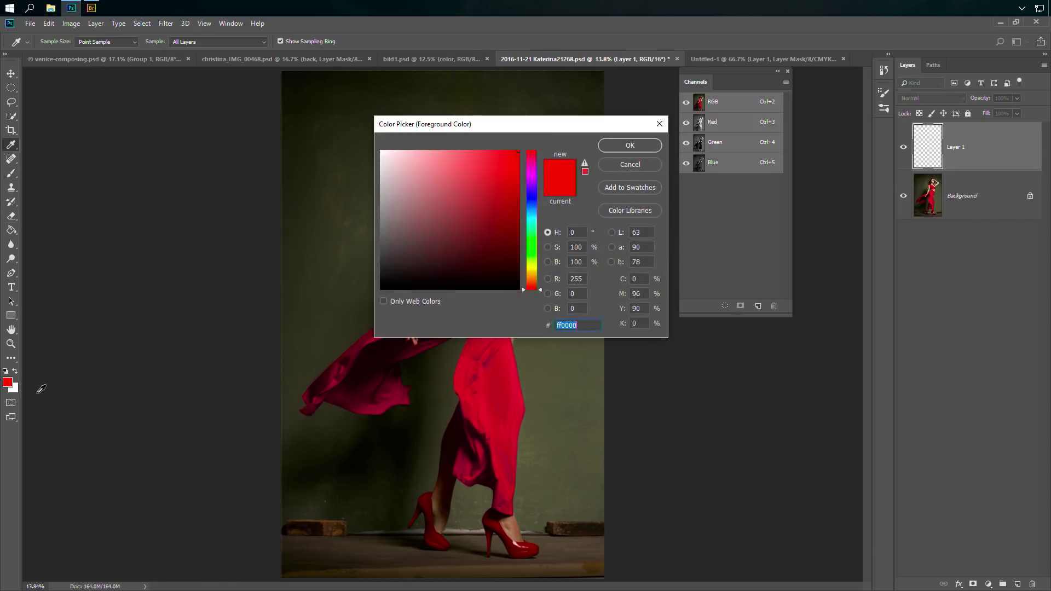
{"action": "left_click", "coordinate": [611, 150]}
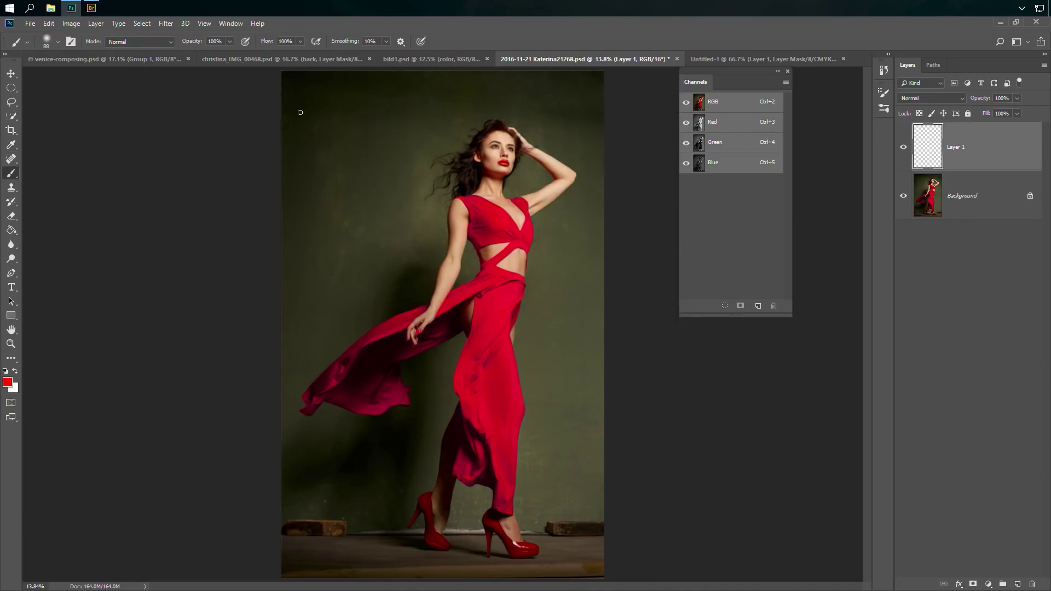
{"action": "left_click", "coordinate": [56, 43]}
{"action": "left_click_drag", "start_coordinate": [66, 76], "coordinate": [109, 77]}
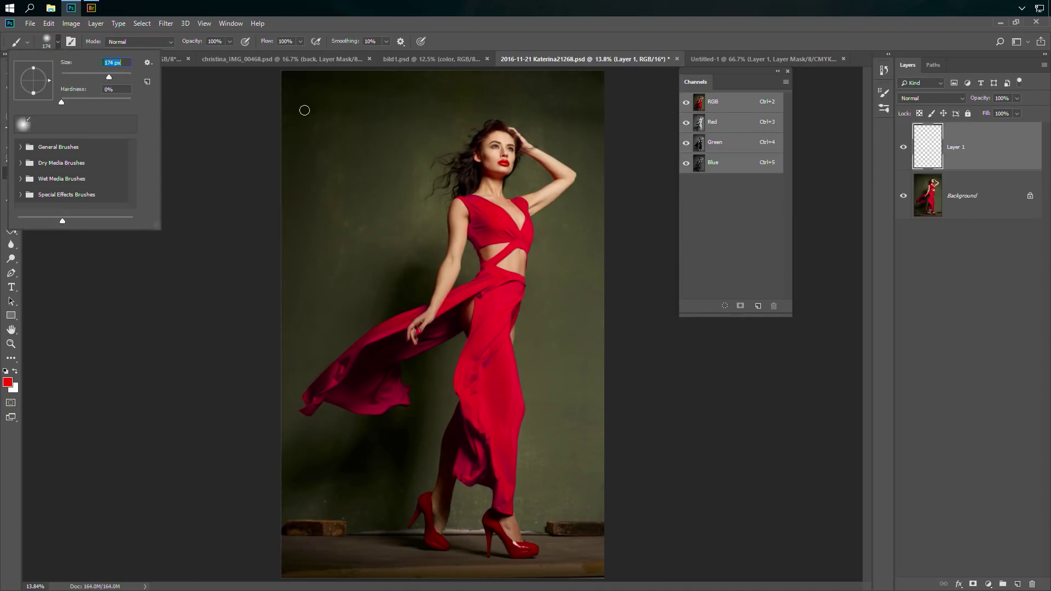
{"action": "left_click", "coordinate": [304, 110]}
{"action": "left_click_drag", "start_coordinate": [301, 108], "coordinate": [300, 99]}
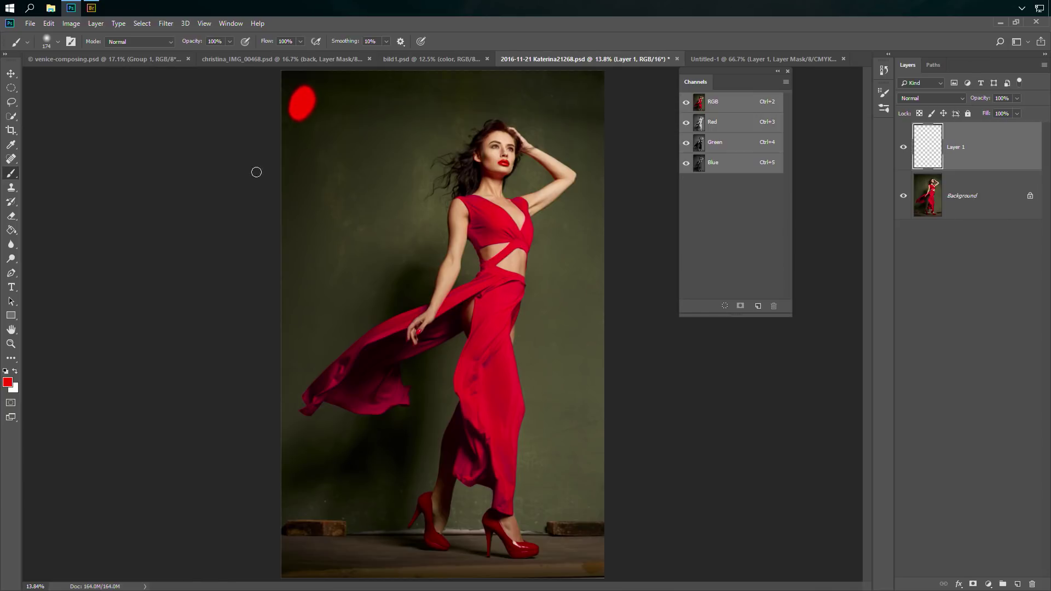
- Set the foreground hue to 120 and paint a green blob beside the red one
{"action": "left_click", "coordinate": [7, 382]}
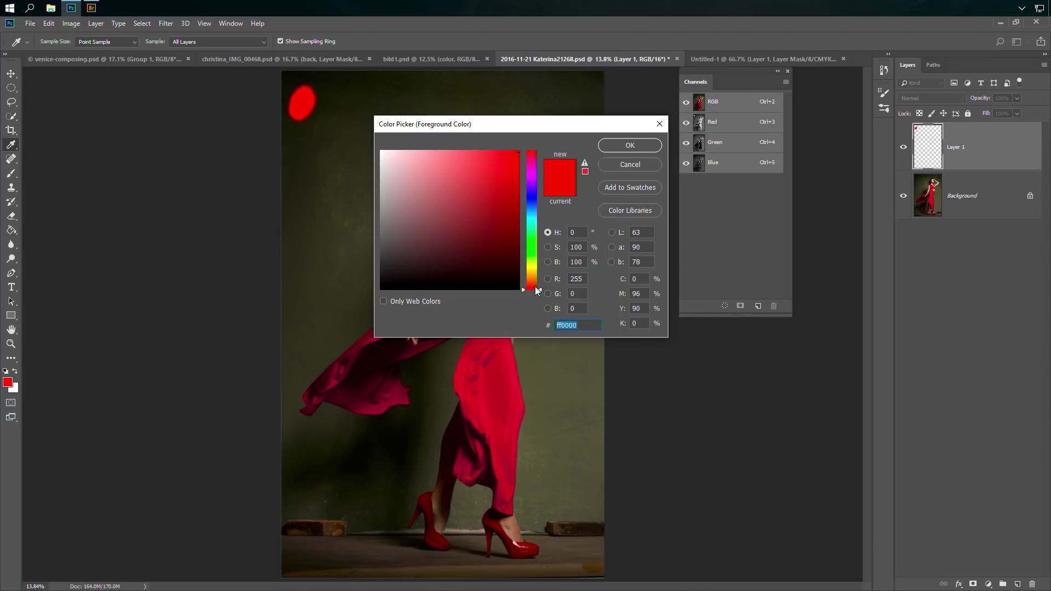
{"action": "left_click_drag", "start_coordinate": [537, 290], "coordinate": [564, 235]}
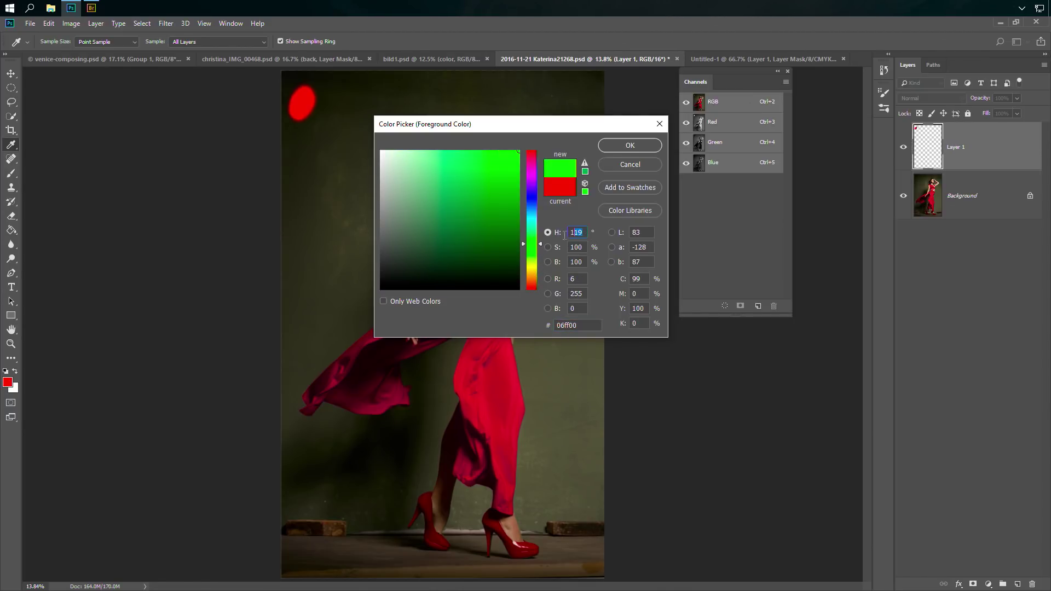
{"action": "type", "text": "120"}
{"action": "key", "text": "Return"}
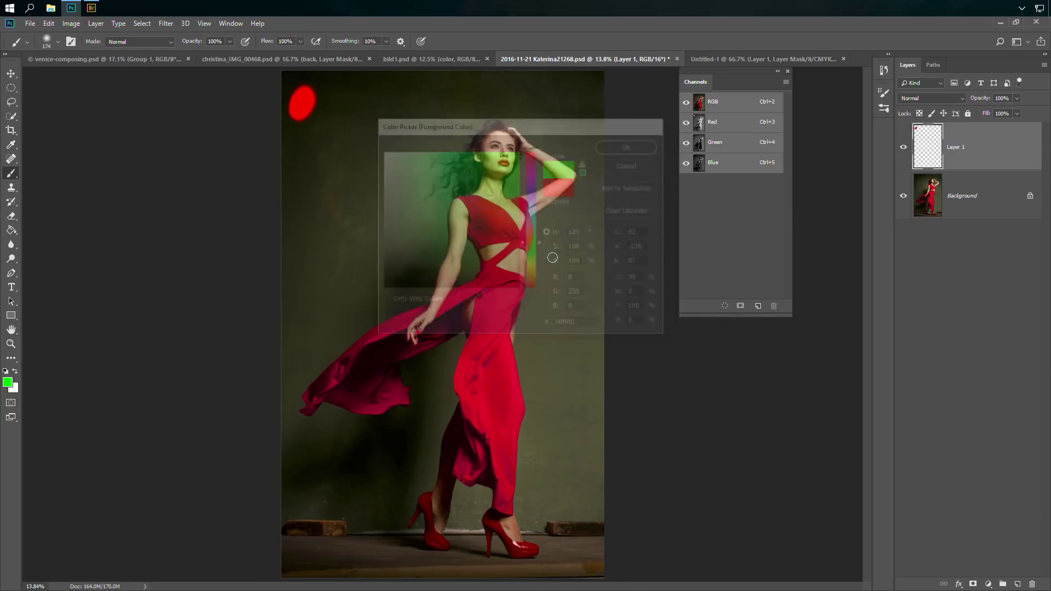
{"action": "mouse_move", "coordinate": [329, 99]}
{"action": "left_mouse_down"}
{"action": "mouse_move", "coordinate": [323, 109]}
{"action": "mouse_move", "coordinate": [342, 100]}
{"action": "mouse_move", "coordinate": [347, 112]}
{"action": "left_mouse_up"}
- Set the foreground hue to 240 and paint a blue blob beside the green one
{"action": "left_click", "coordinate": [7, 382]}
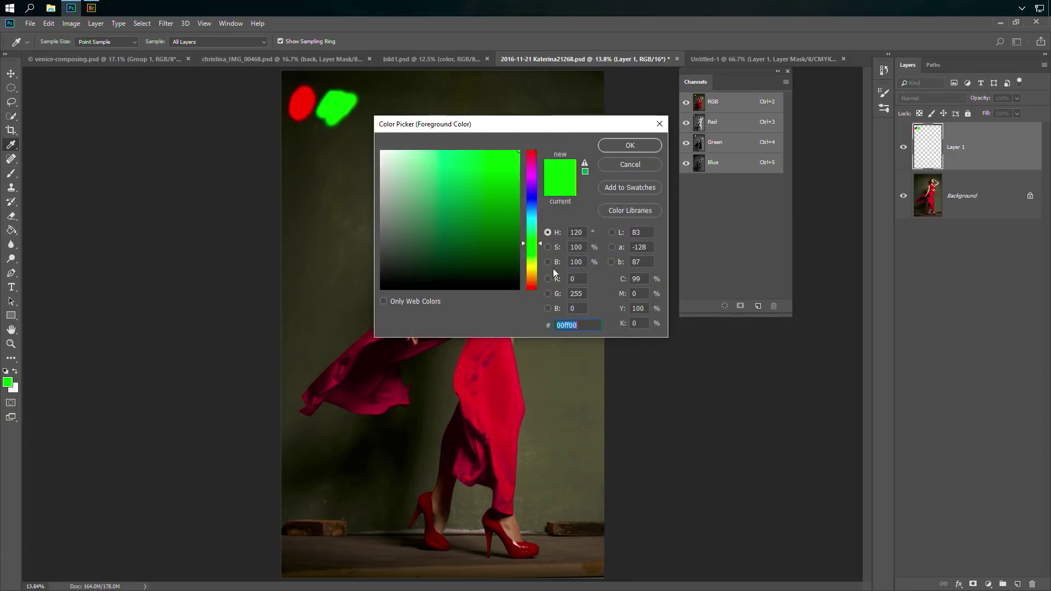
{"action": "double_click", "coordinate": [582, 232]}
{"action": "type", "text": "240"}
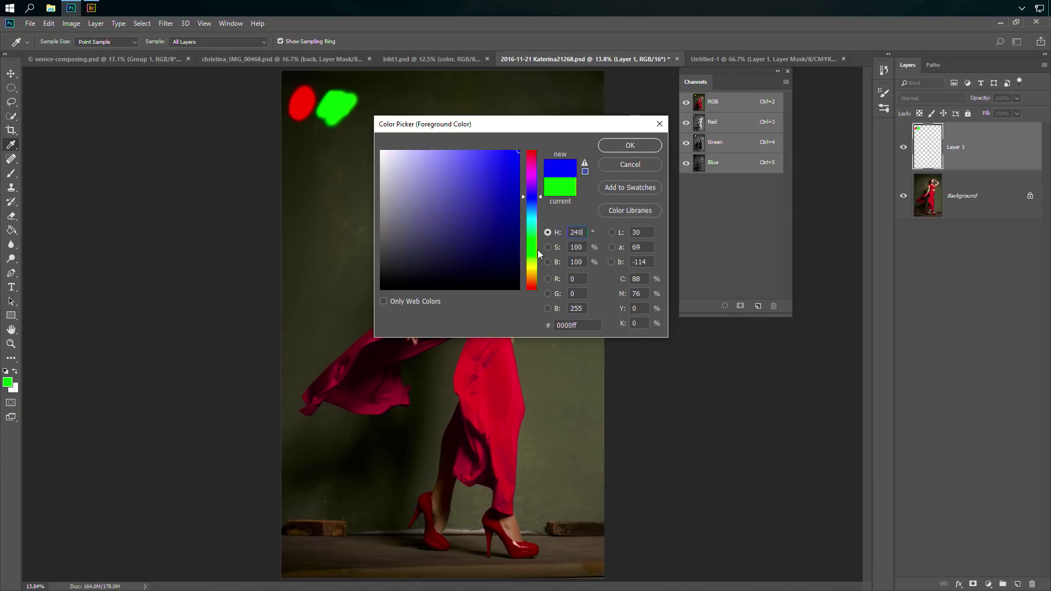
{"action": "key", "text": "Return"}
{"action": "mouse_move", "coordinate": [358, 117]}
{"action": "left_mouse_down"}
{"action": "mouse_move", "coordinate": [388, 94]}
{"action": "mouse_move", "coordinate": [395, 104]}
{"action": "left_mouse_up"}
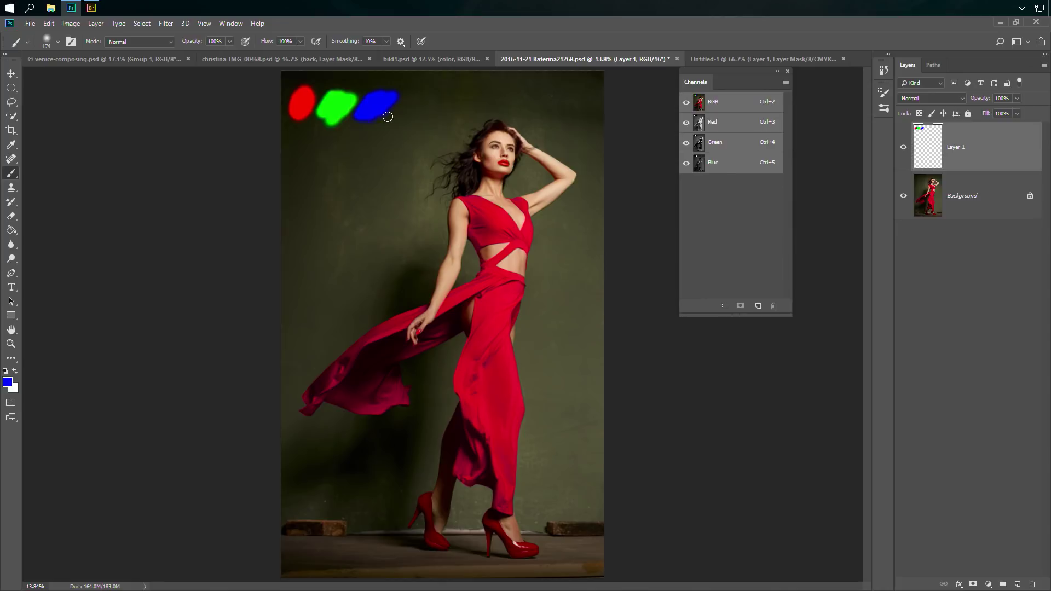
- Change the foreground painting colour to yellow
{"action": "left_click", "coordinate": [8, 382]}
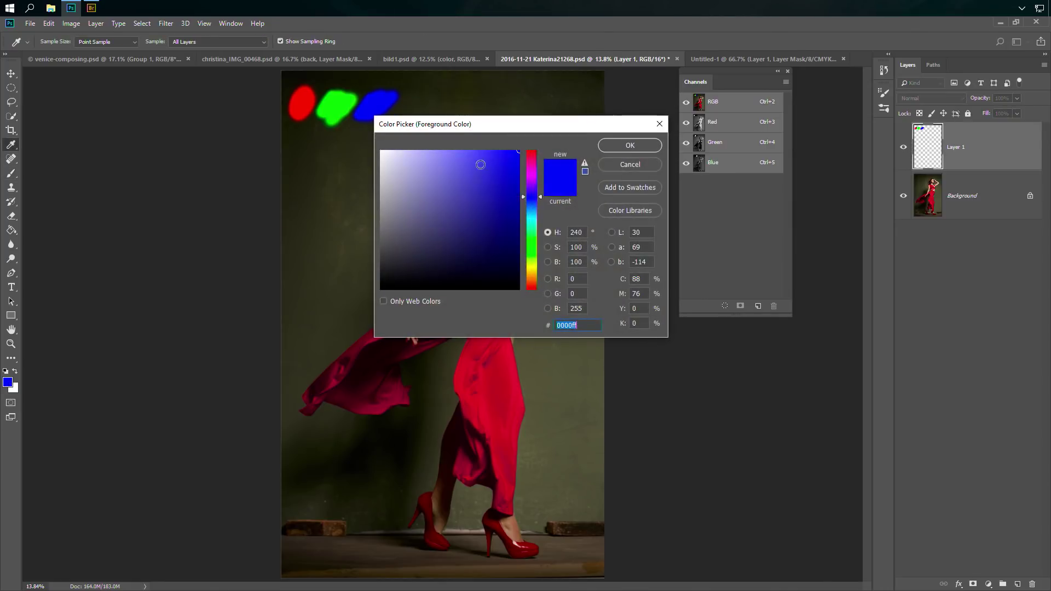
{"action": "left_click", "coordinate": [531, 266]}
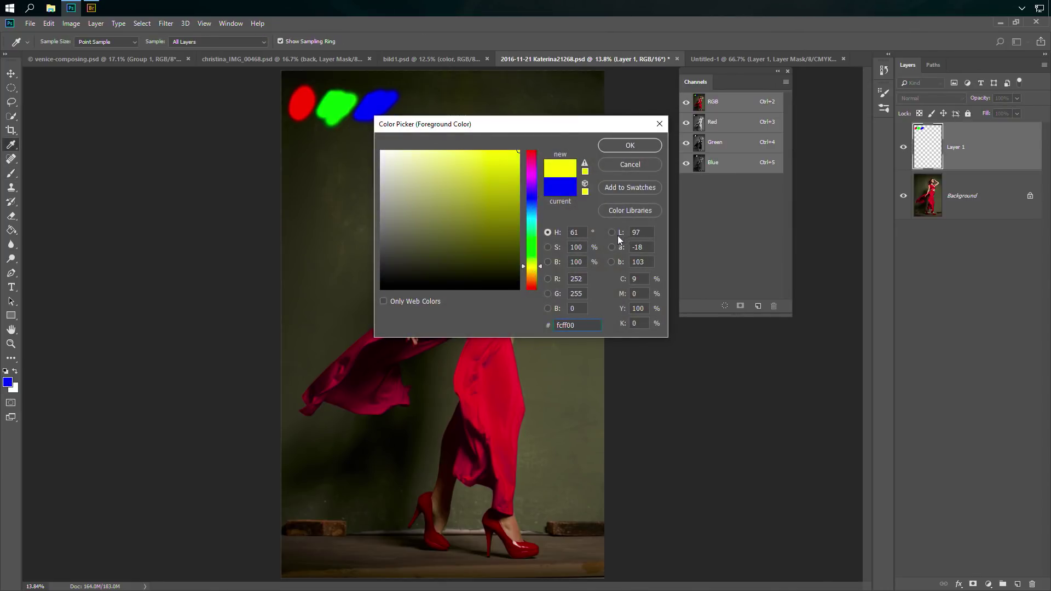
{"action": "double_click", "coordinate": [582, 232]}
{"action": "key", "text": "Return"}
- Paint a yellow blob below the red one and a cyan (H 180) blob below the green one
{"action": "key", "text": "b"}
{"action": "mouse_move", "coordinate": [303, 125]}
{"action": "left_mouse_down"}
{"action": "mouse_move", "coordinate": [316, 117]}
{"action": "mouse_move", "coordinate": [314, 127]}
{"action": "left_mouse_up"}
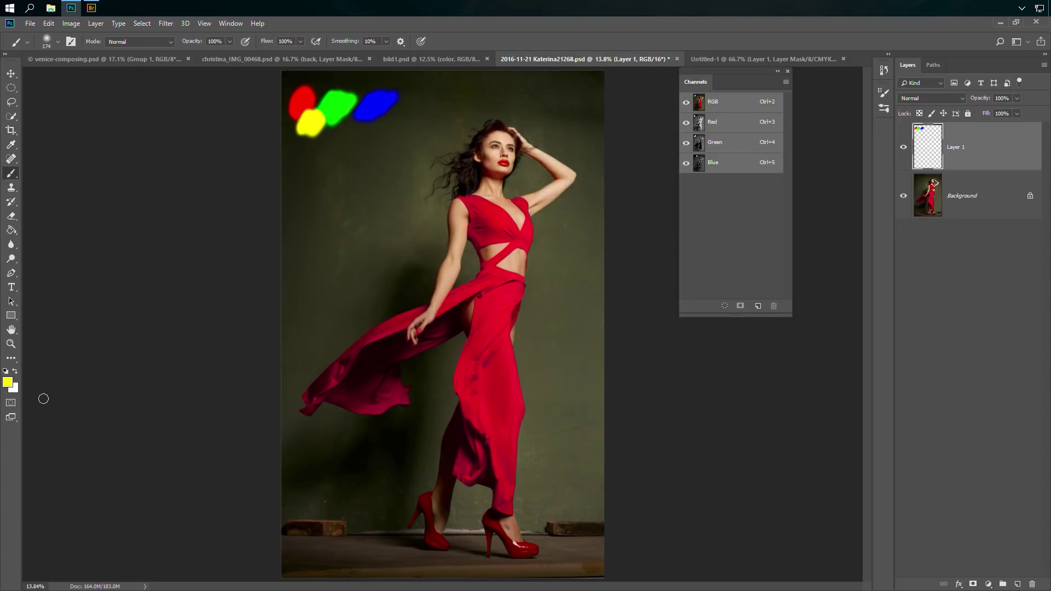
{"action": "left_click", "coordinate": [8, 383]}
{"action": "double_click", "coordinate": [578, 232]}
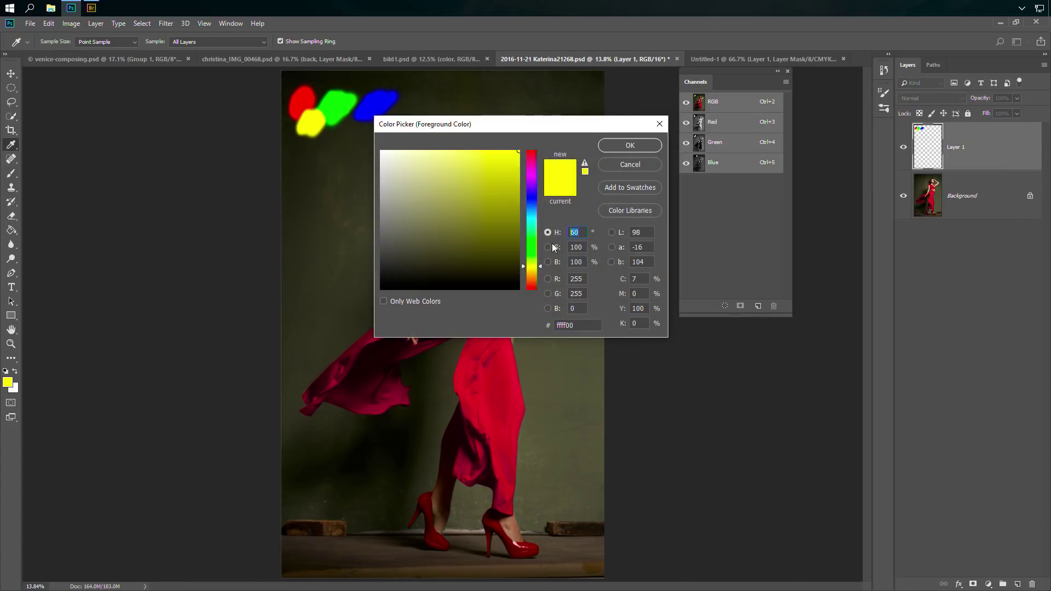
{"action": "type", "text": "180"}
{"action": "key", "text": "Return"}
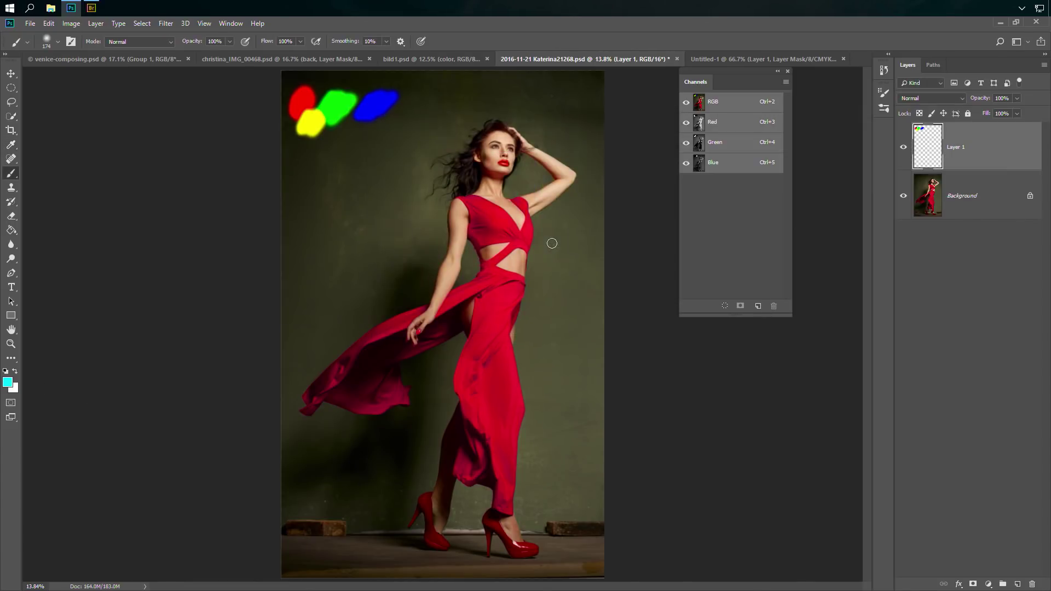
{"action": "mouse_move", "coordinate": [339, 116]}
{"action": "left_mouse_down"}
{"action": "mouse_move", "coordinate": [336, 129]}
{"action": "mouse_move", "coordinate": [356, 127]}
{"action": "left_mouse_up"}
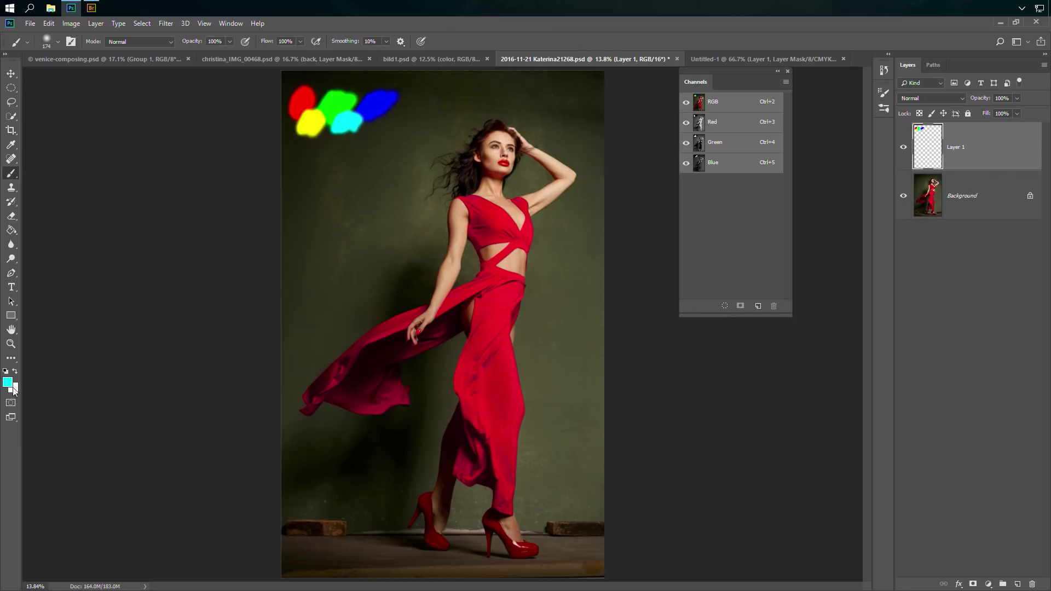
- Set the foreground hue to 300 and paint a magenta blob below the blue one
{"action": "left_click", "coordinate": [12, 384]}
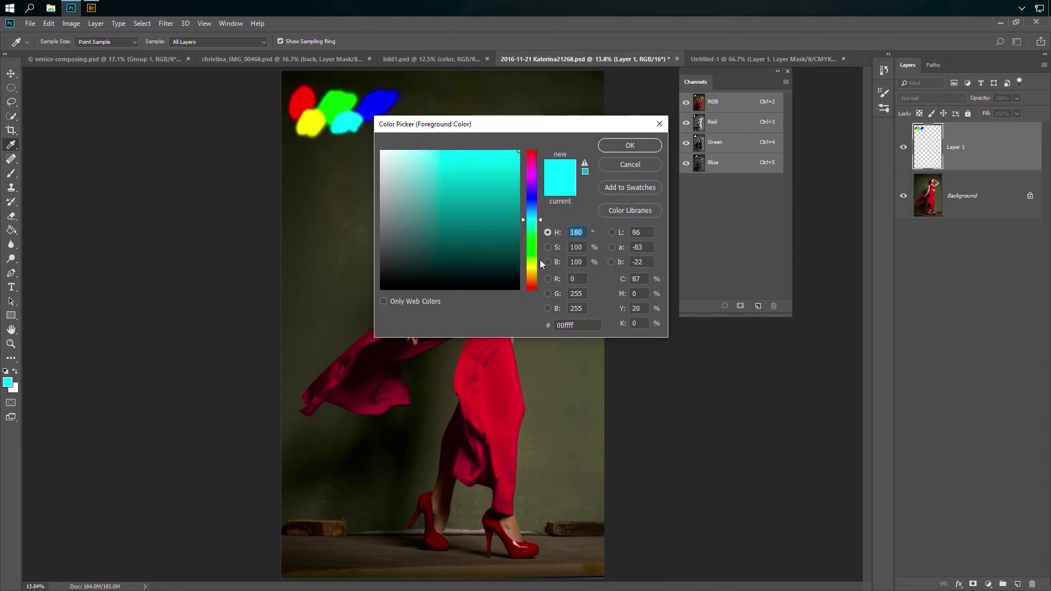
{"action": "type", "text": "240"}
{"action": "key", "text": "Return"}
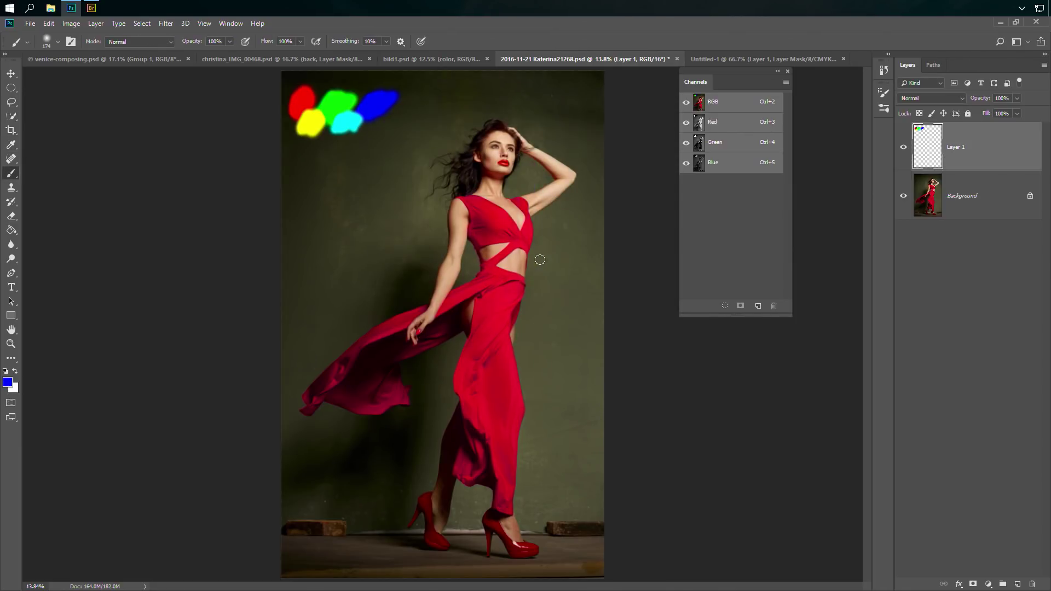
{"action": "left_click", "coordinate": [8, 383]}
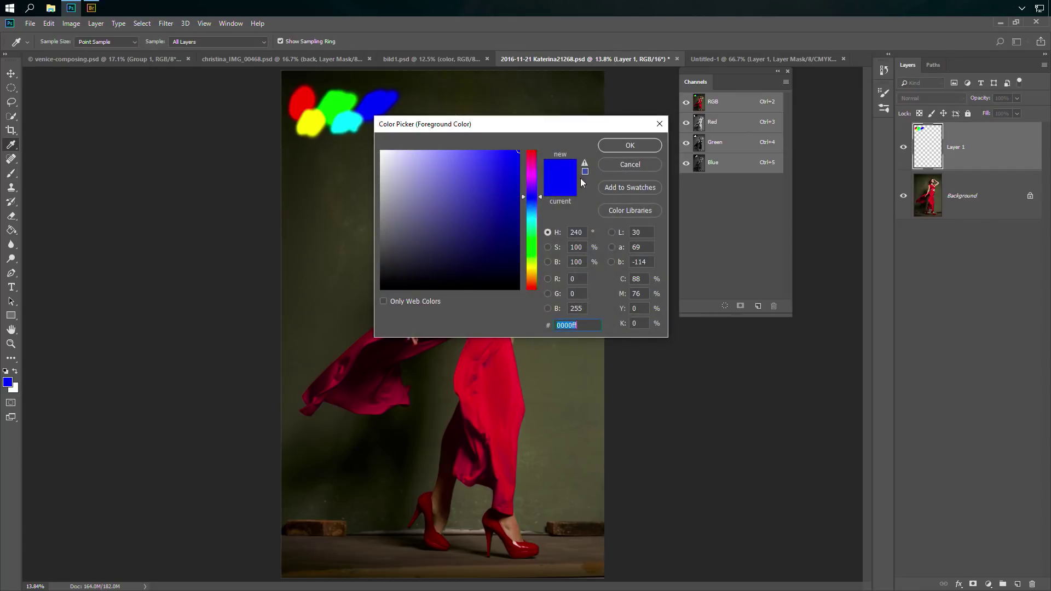
{"action": "left_click", "coordinate": [585, 233]}
{"action": "type", "text": "300"}
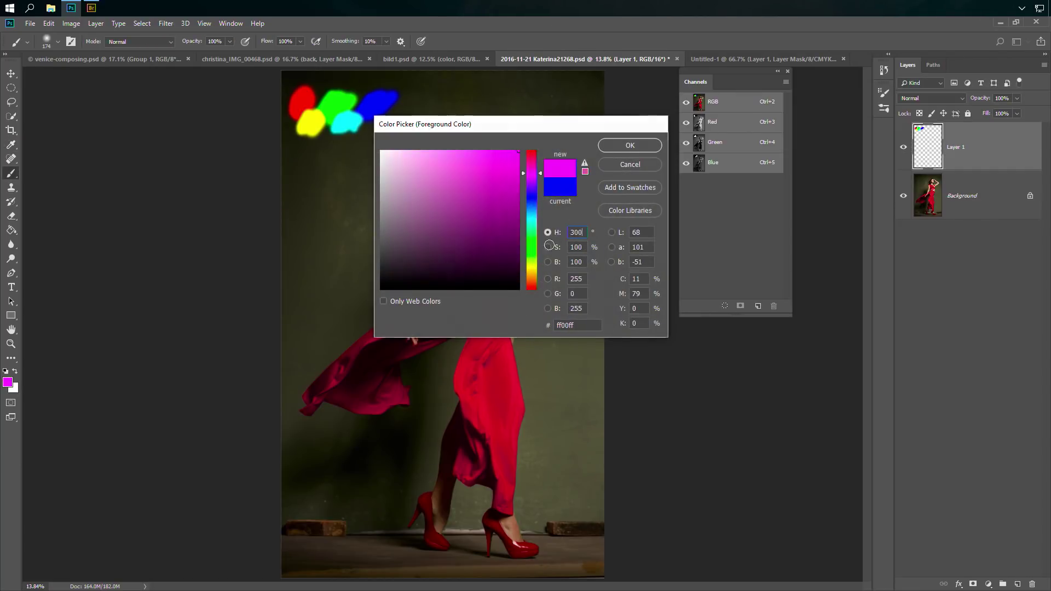
{"action": "key", "text": "Return"}
{"action": "mouse_move", "coordinate": [375, 117]}
{"action": "left_mouse_down"}
{"action": "mouse_move", "coordinate": [389, 125]}
{"action": "mouse_move", "coordinate": [380, 128]}
{"action": "left_mouse_up"}
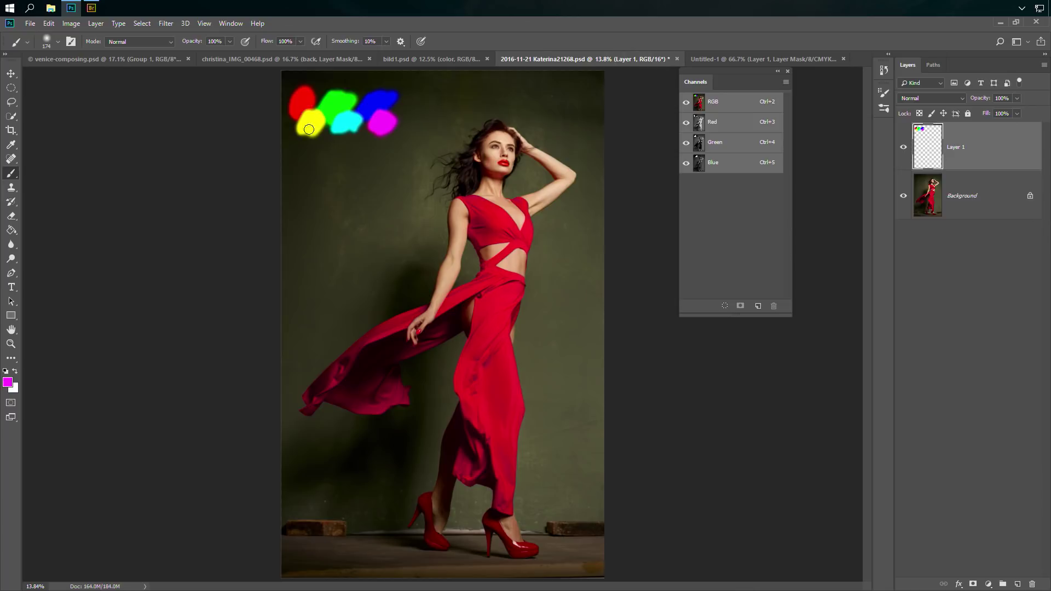
- Flip repeatedly between the Red, Green, Blue and RGB channels, ending on the Red channel alone
{"action": "left_click", "coordinate": [732, 122]}
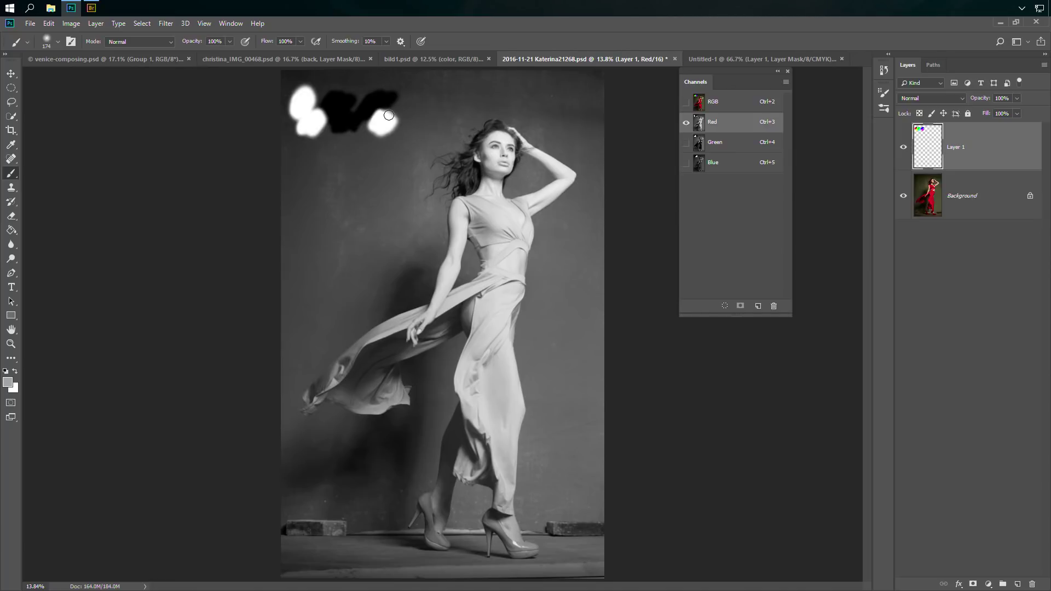
{"action": "left_click", "coordinate": [731, 144]}
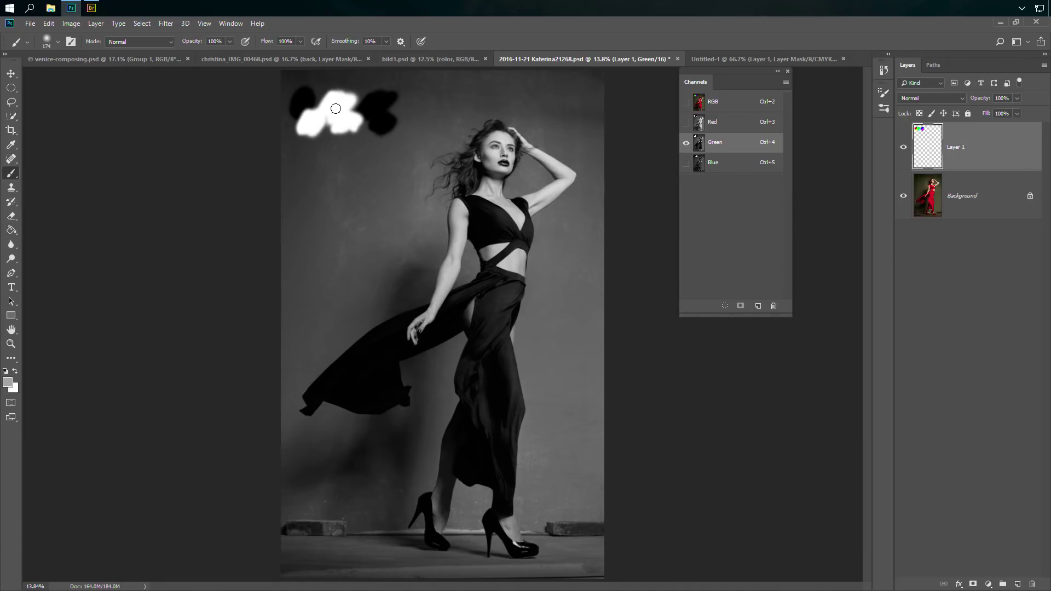
{"action": "left_click", "coordinate": [739, 103]}
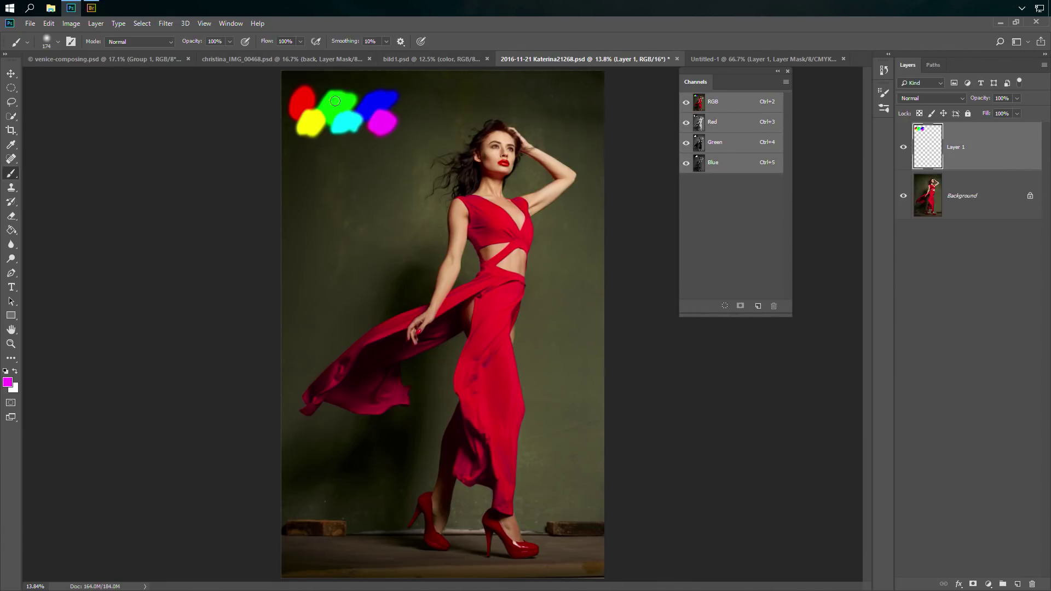
{"action": "left_click", "coordinate": [730, 144]}
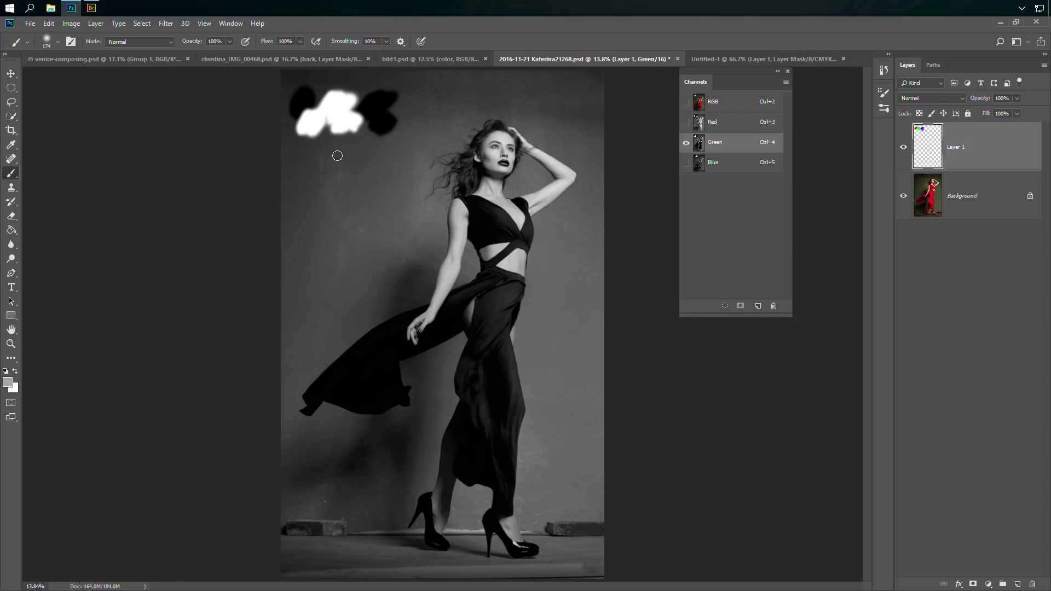
{"action": "left_click", "coordinate": [730, 163]}
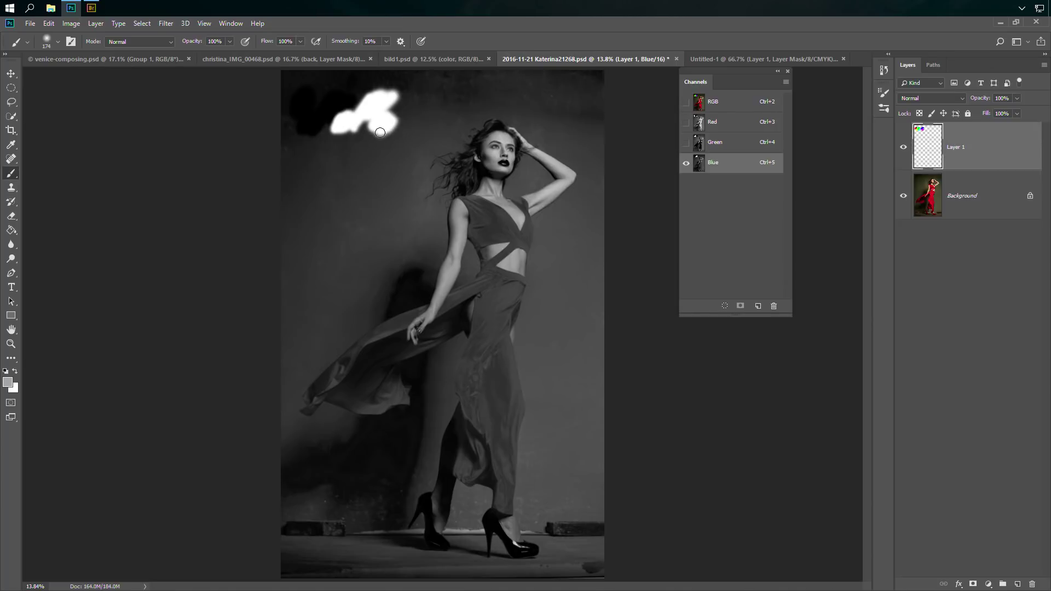
{"action": "left_click", "coordinate": [739, 144]}
{"action": "left_click", "coordinate": [739, 121]}
{"action": "left_click", "coordinate": [738, 141]}
{"action": "left_click", "coordinate": [737, 162]}
{"action": "left_click", "coordinate": [737, 143]}
{"action": "left_click", "coordinate": [737, 124]}
{"action": "left_click", "coordinate": [734, 162]}
{"action": "left_click", "coordinate": [739, 141]}
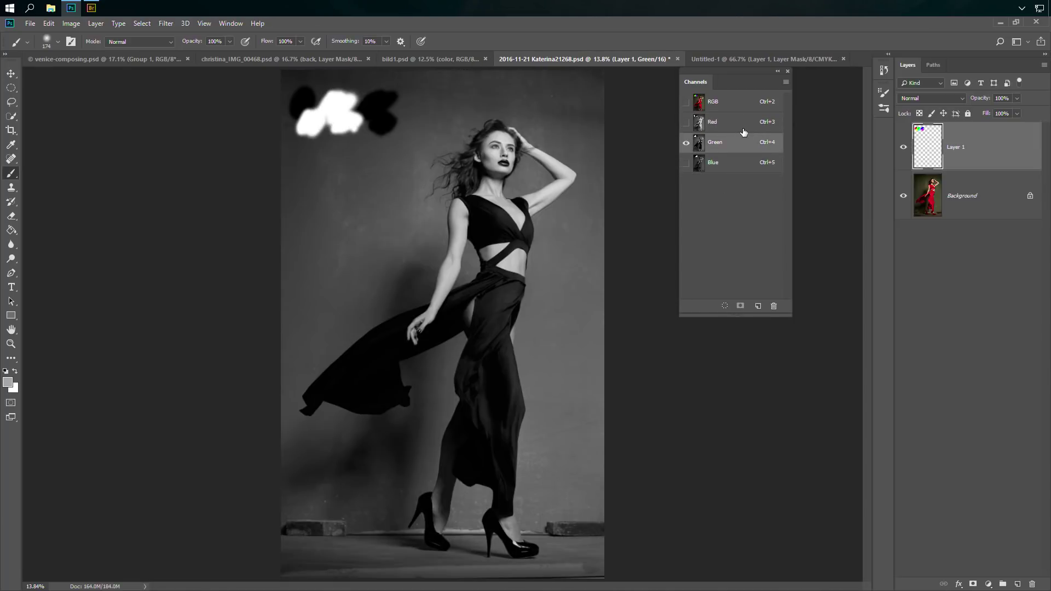
{"action": "left_click", "coordinate": [740, 123]}
{"action": "left_click", "coordinate": [735, 143]}
{"action": "left_click", "coordinate": [733, 163]}
{"action": "left_click", "coordinate": [734, 143]}
{"action": "left_click", "coordinate": [737, 120]}
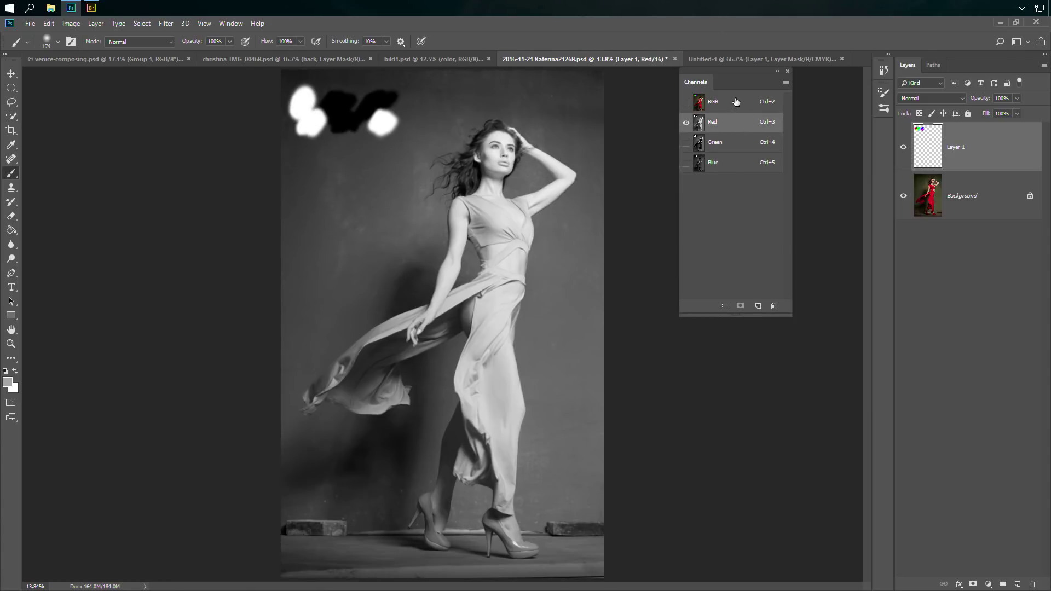
{"action": "left_click", "coordinate": [737, 101]}
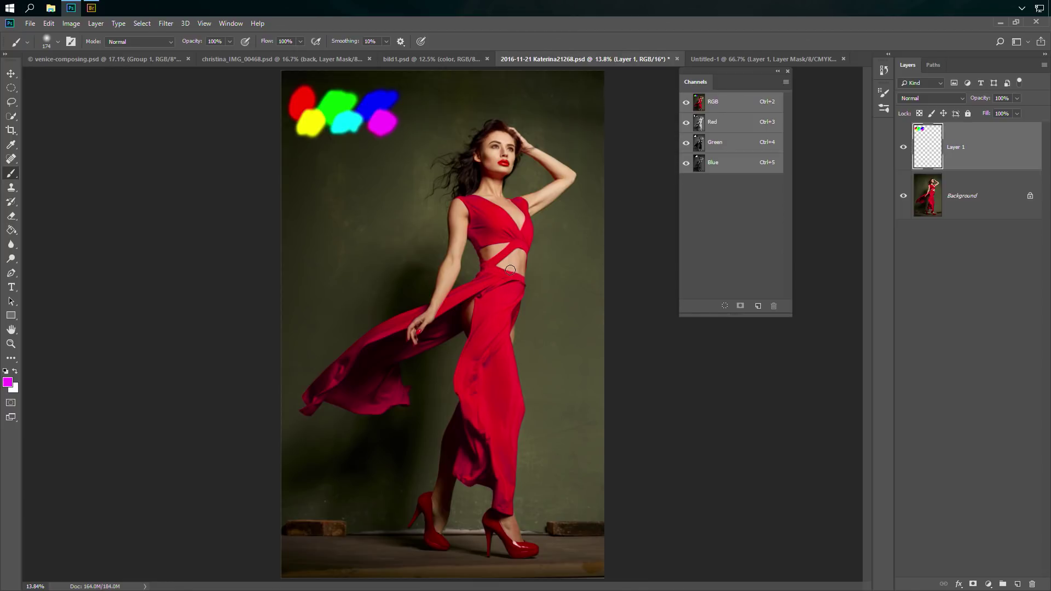
{"action": "left_click", "coordinate": [742, 123]}
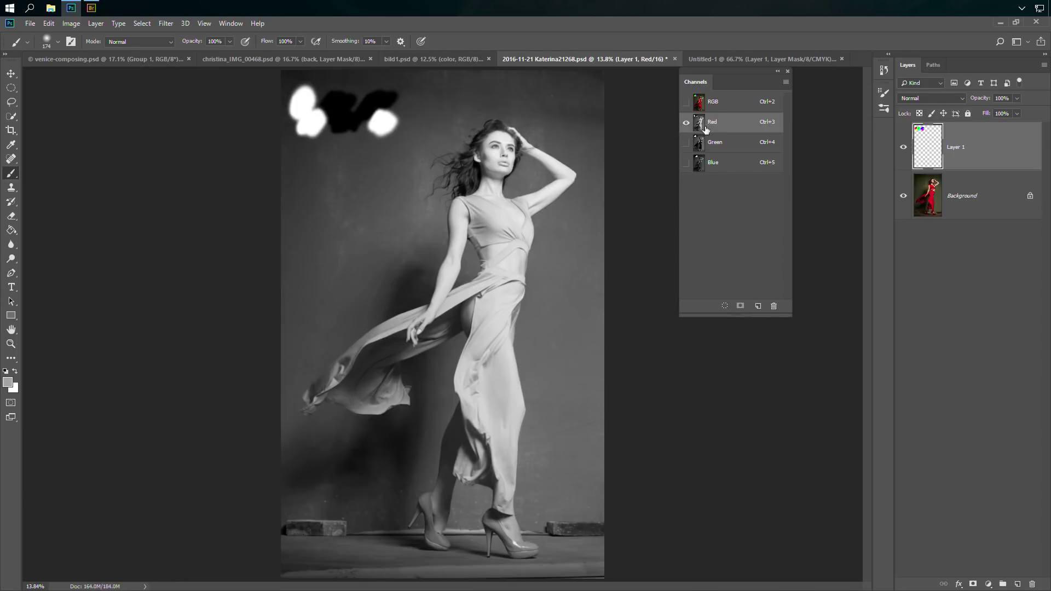
- Ctrl-click the Red channel to load it as a selection and add a new empty Layer 2
{"action": "key", "text": "ctrl"}
{"action": "left_click", "coordinate": [701, 123], "text": "ctrl"}
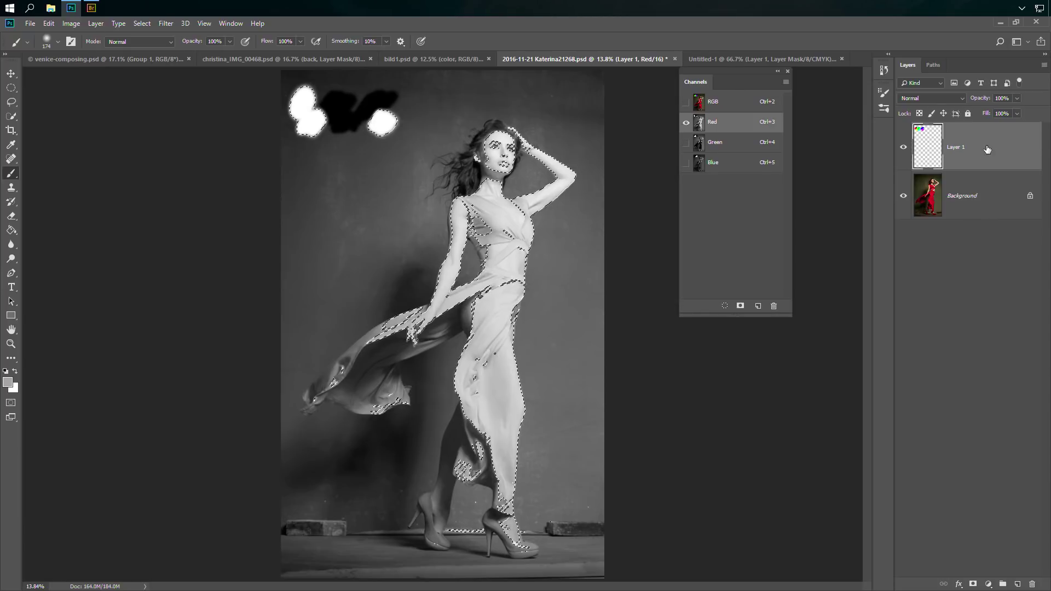
{"action": "left_click", "coordinate": [1017, 584]}
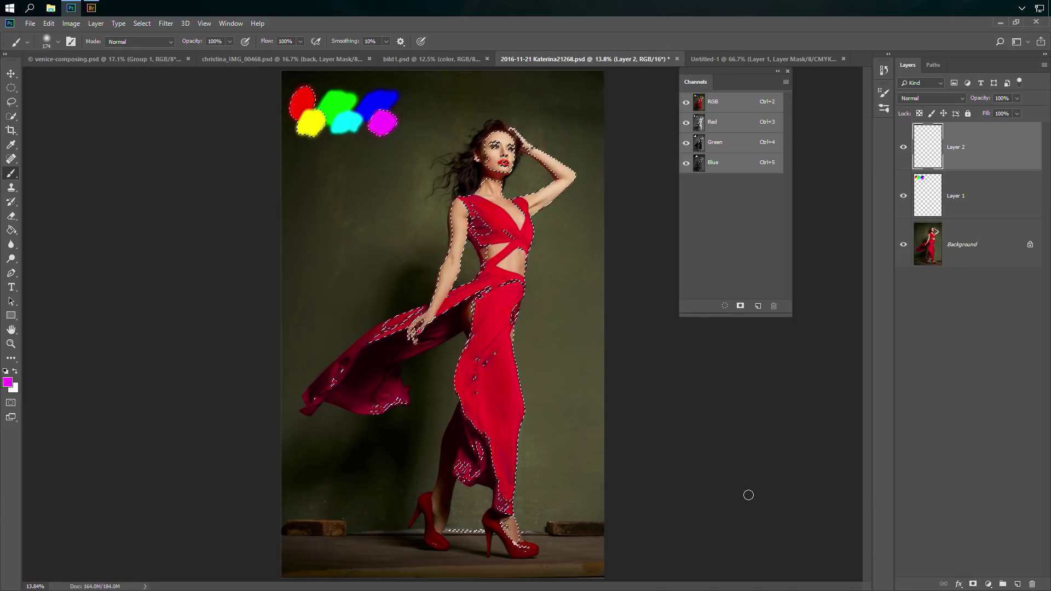
- Make red the foreground colour and add a layer mask to Layer 2 from the selection
{"action": "left_click", "coordinate": [8, 382]}
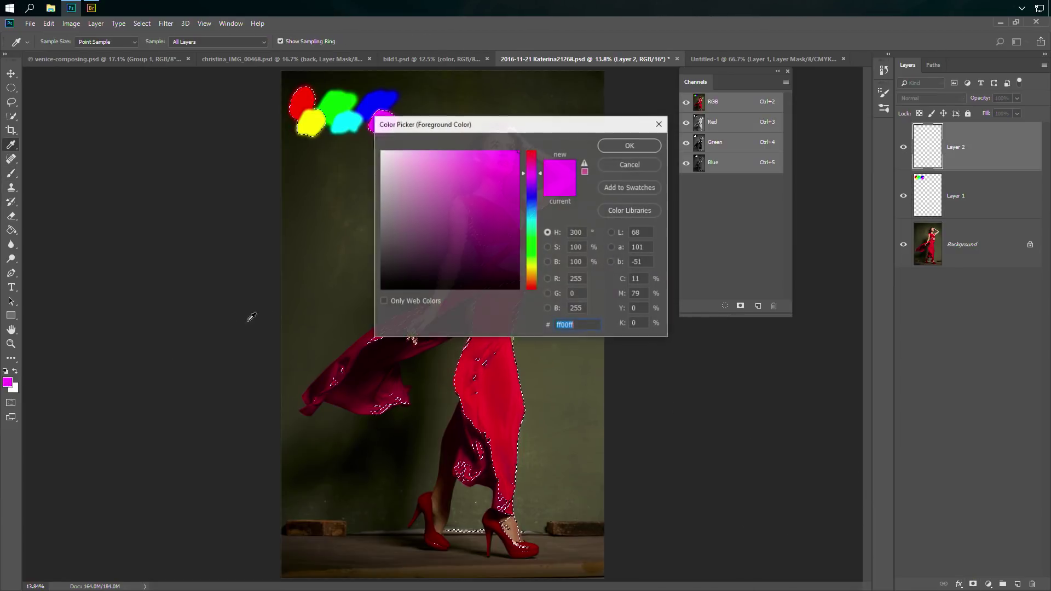
{"action": "left_click", "coordinate": [532, 154]}
{"action": "left_click", "coordinate": [629, 145]}
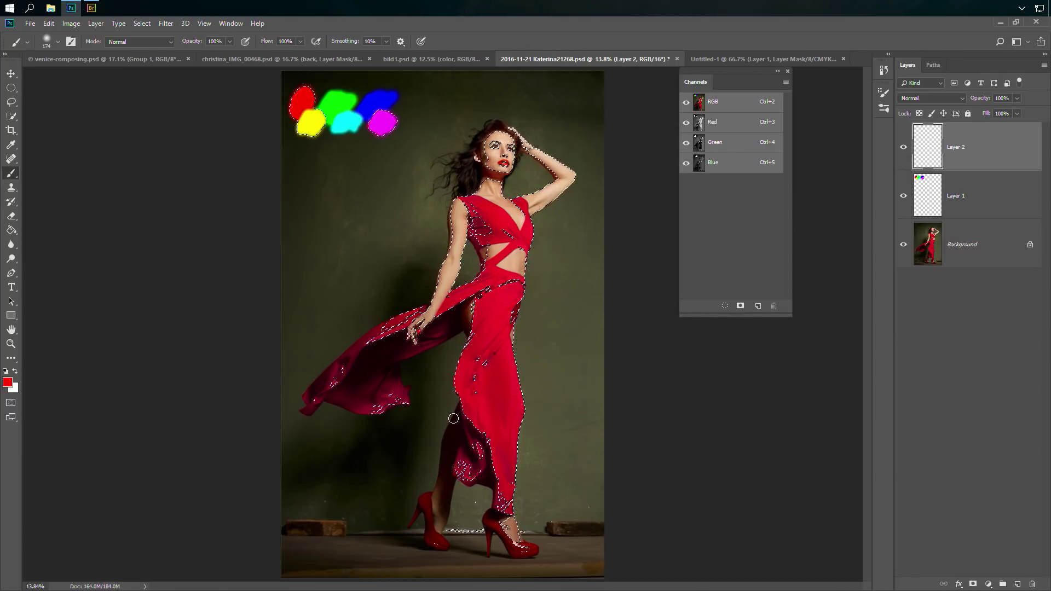
{"action": "left_click", "coordinate": [972, 584]}
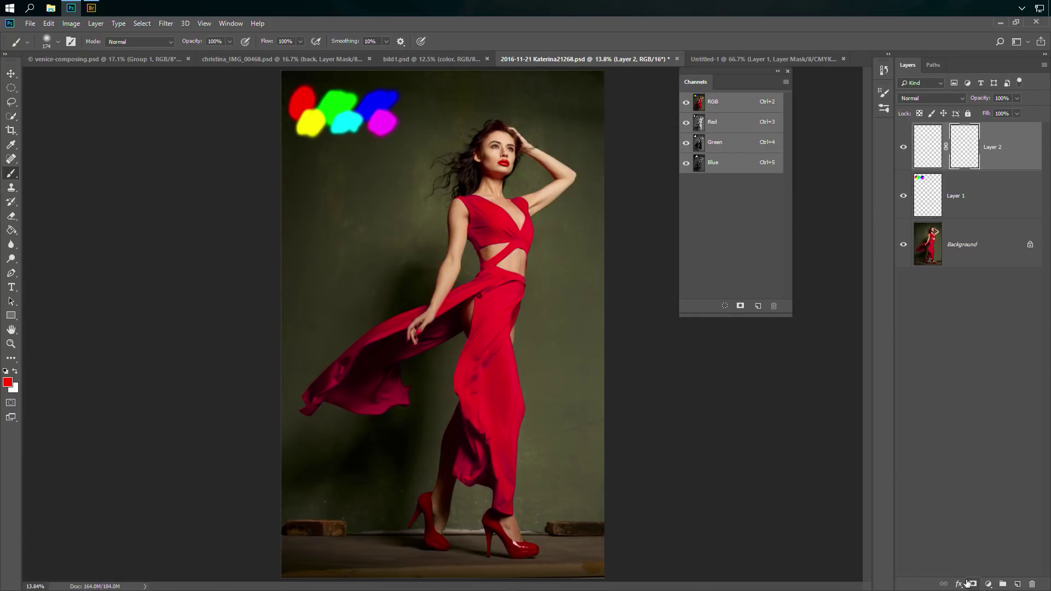
- Inspect Layer 2's mask on its own, hide Layer 2, and compare the red and blue channels
{"action": "left_click", "coordinate": [962, 152], "text": "alt"}
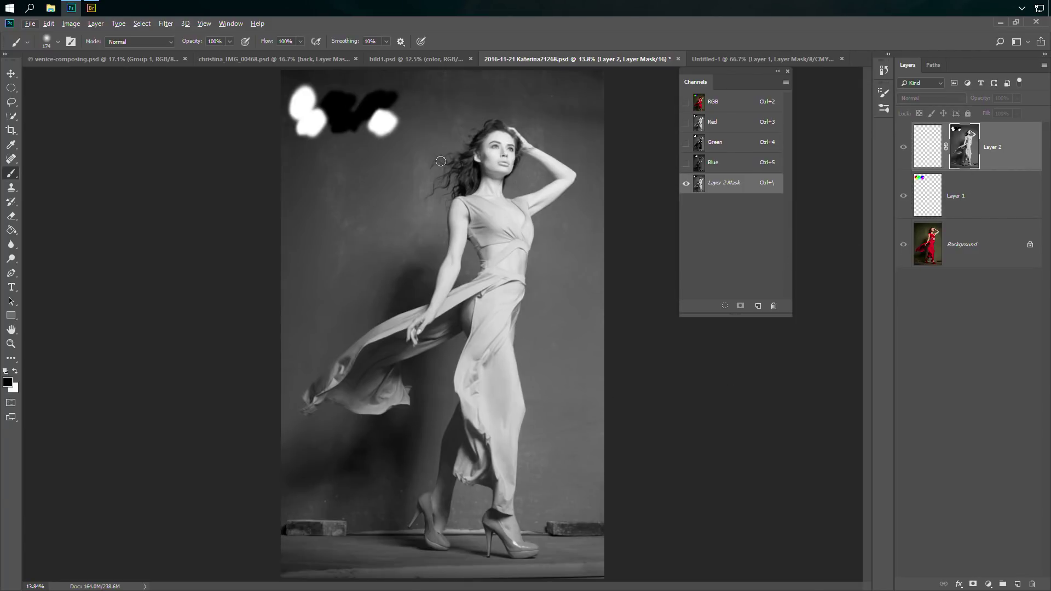
{"action": "left_click", "coordinate": [986, 196]}
{"action": "left_click", "coordinate": [903, 146]}
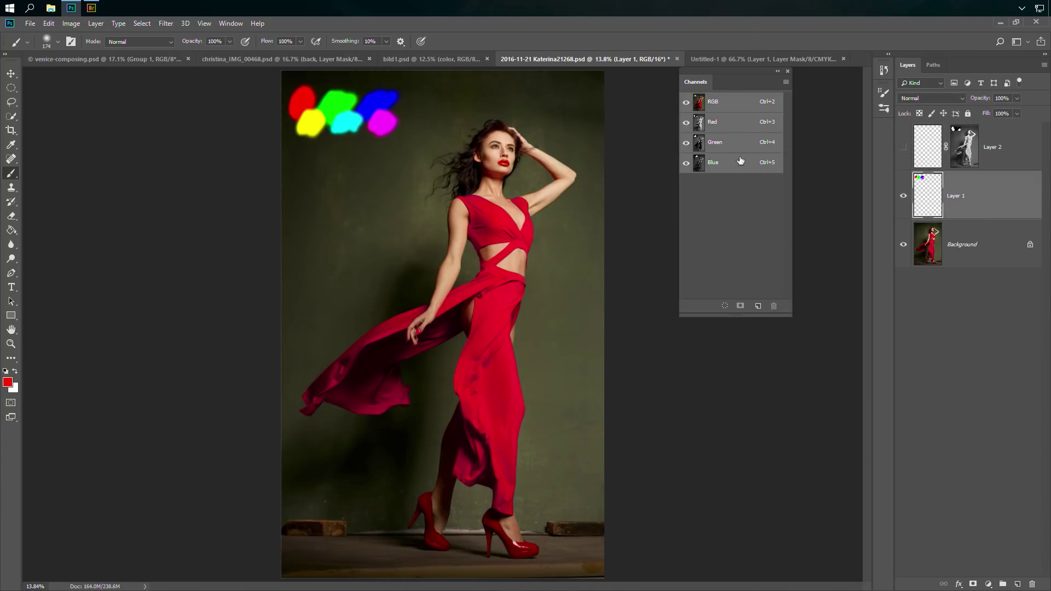
{"action": "key", "text": "ctrl+3"}
{"action": "key", "text": "ctrl+5"}
{"action": "left_click", "coordinate": [737, 122]}
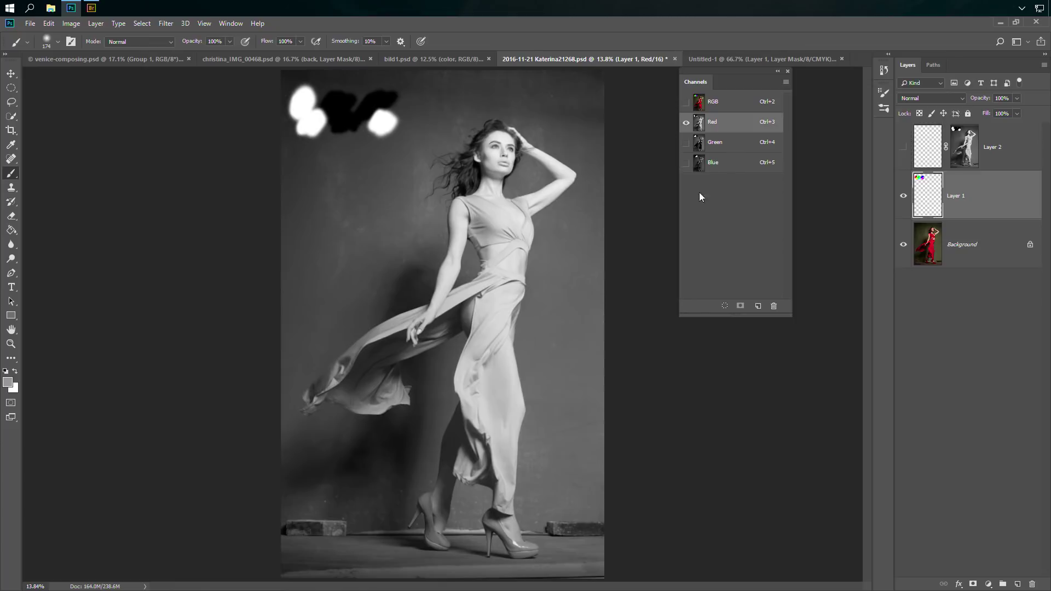
- Show Layer 2's mask on the canvas, then return to Layer 2's colour view
{"action": "left_click", "coordinate": [966, 148]}
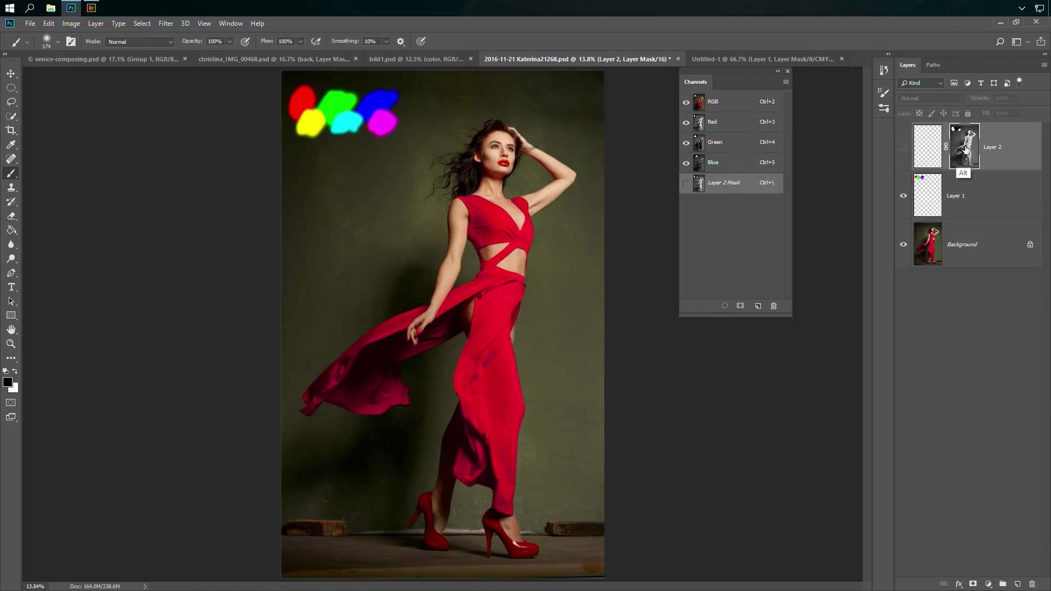
{"action": "left_click", "coordinate": [967, 147], "text": "alt"}
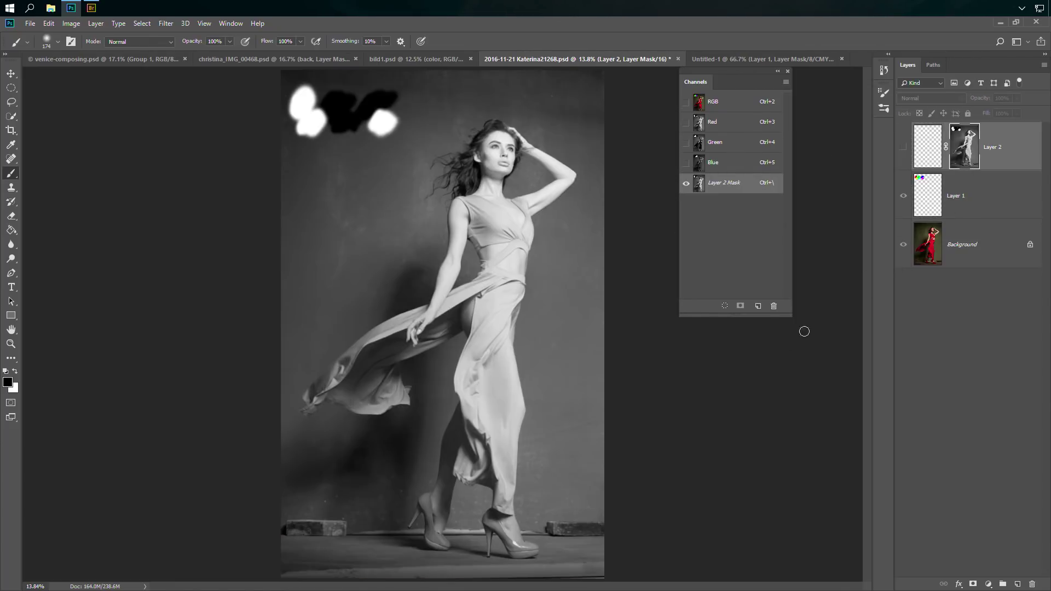
{"action": "left_click", "coordinate": [930, 151]}
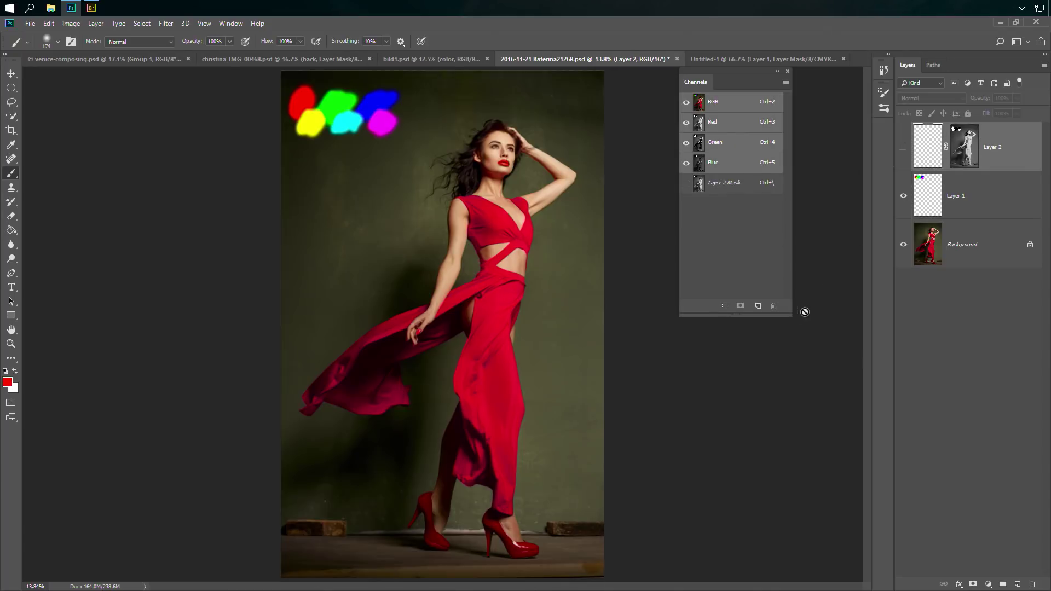
- Make Layer 2 visible again and open Edit > Fill with Foreground Color at 100% opacity
{"action": "left_click", "coordinate": [78, 25]}
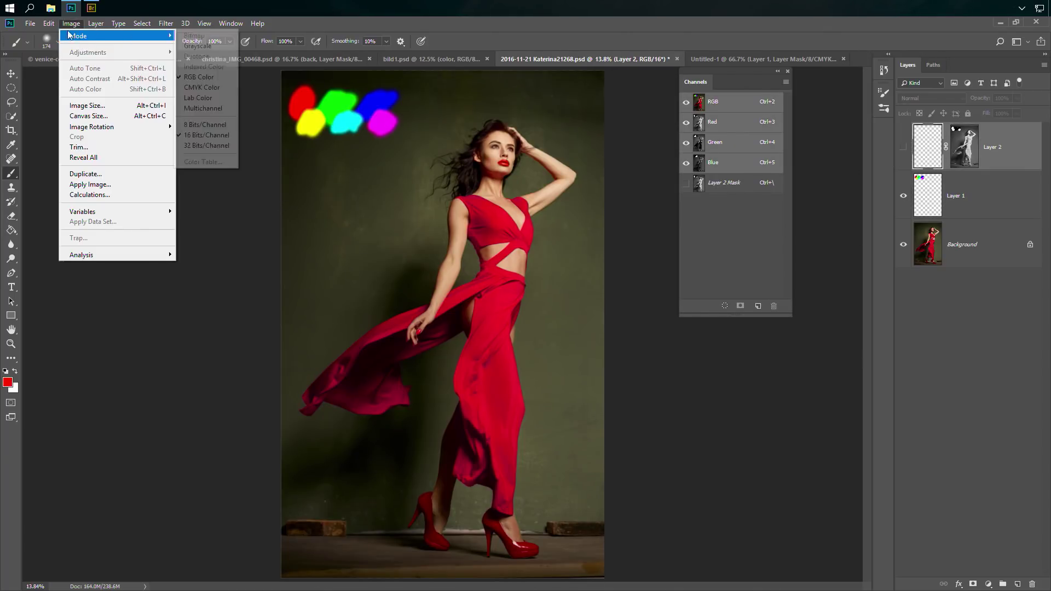
{"action": "mouse_move", "coordinate": [50, 25]}
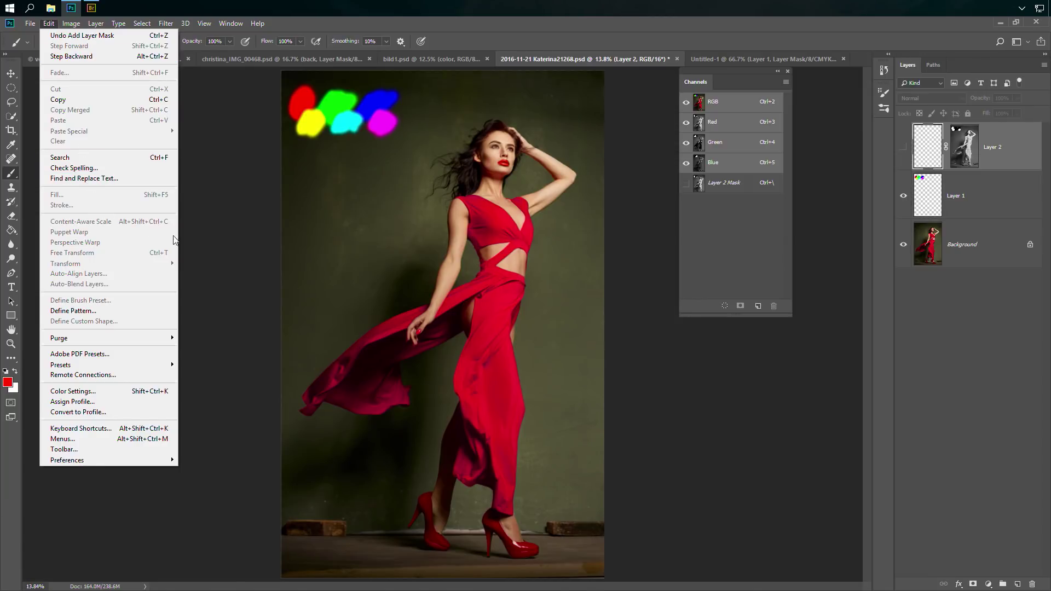
{"action": "left_click", "coordinate": [926, 163]}
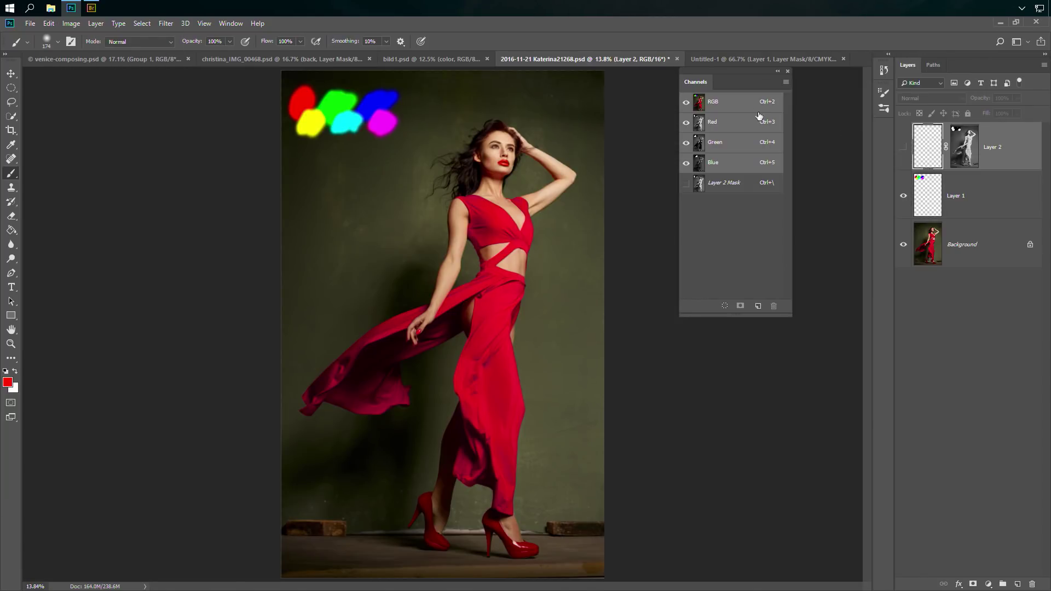
{"action": "left_click", "coordinate": [903, 147]}
{"action": "left_click", "coordinate": [49, 23]}
{"action": "left_click", "coordinate": [90, 194]}
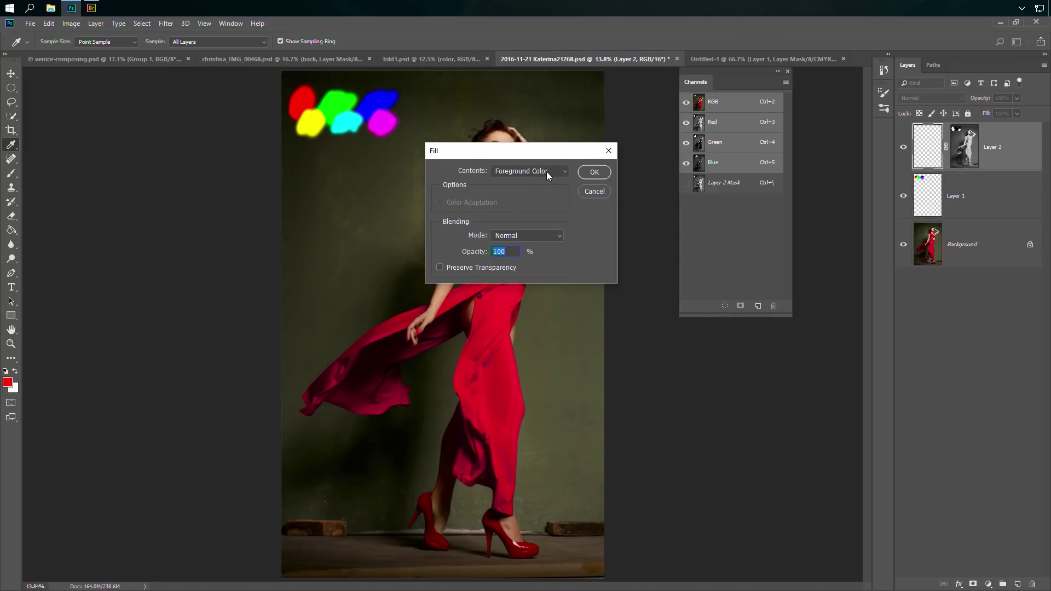
- Fill Layer 2 red through its mask, then hide Layer 1, the Background and Layer 2 to compare
{"action": "left_click", "coordinate": [595, 172]}
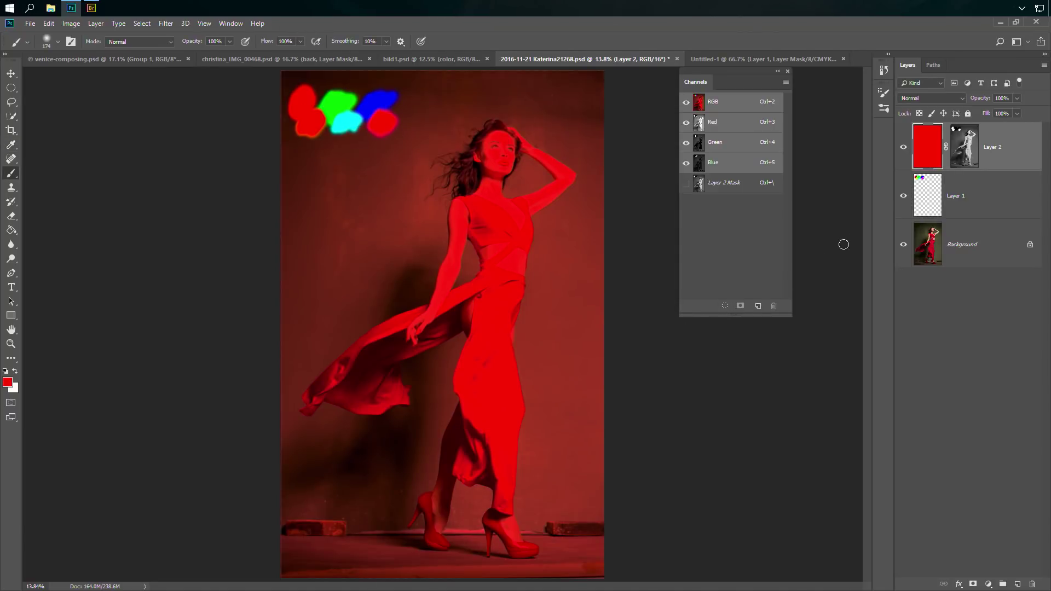
{"action": "left_click_drag", "start_coordinate": [903, 196], "coordinate": [908, 272]}
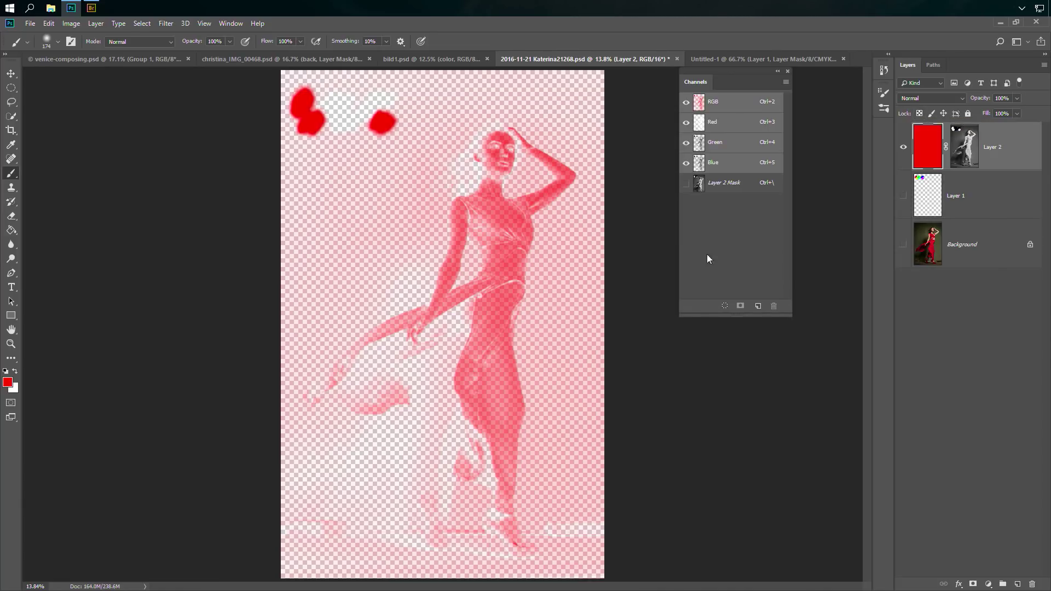
{"action": "left_click", "coordinate": [903, 147]}
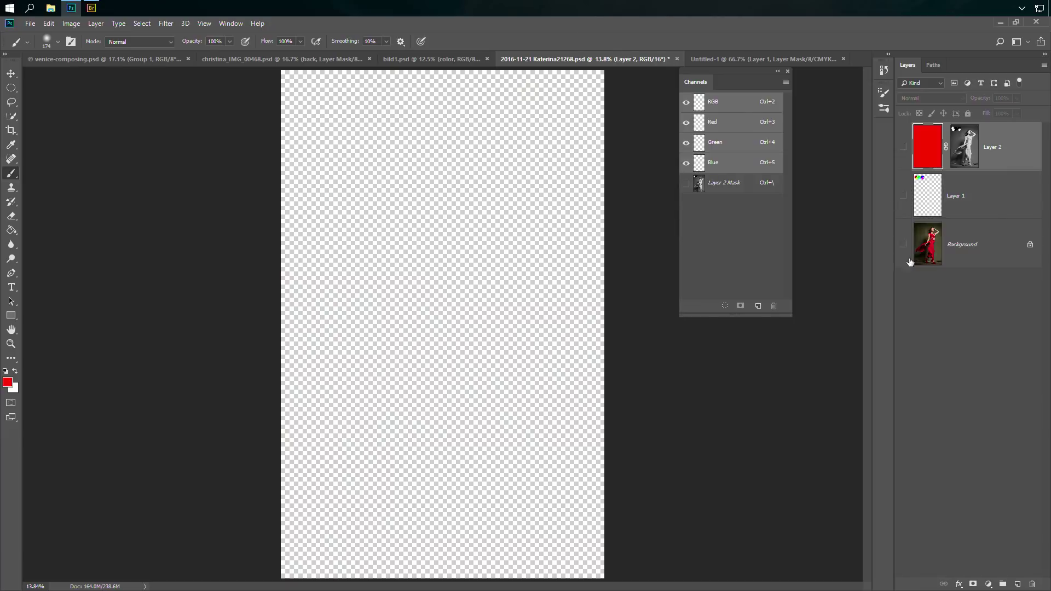
- Show the Background again with Layer 1 hidden, and drag Layer 2's mask to the Channels trash
{"action": "left_click_drag", "start_coordinate": [908, 206], "coordinate": [913, 281]}
{"action": "left_click", "coordinate": [904, 213]}
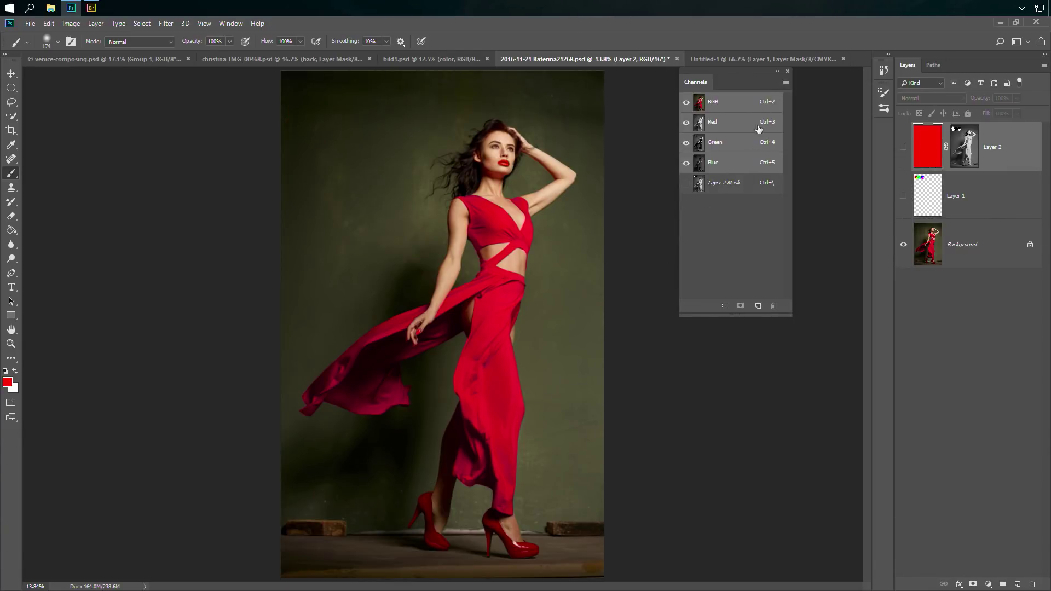
{"action": "left_click_drag", "start_coordinate": [753, 187], "coordinate": [774, 306]}
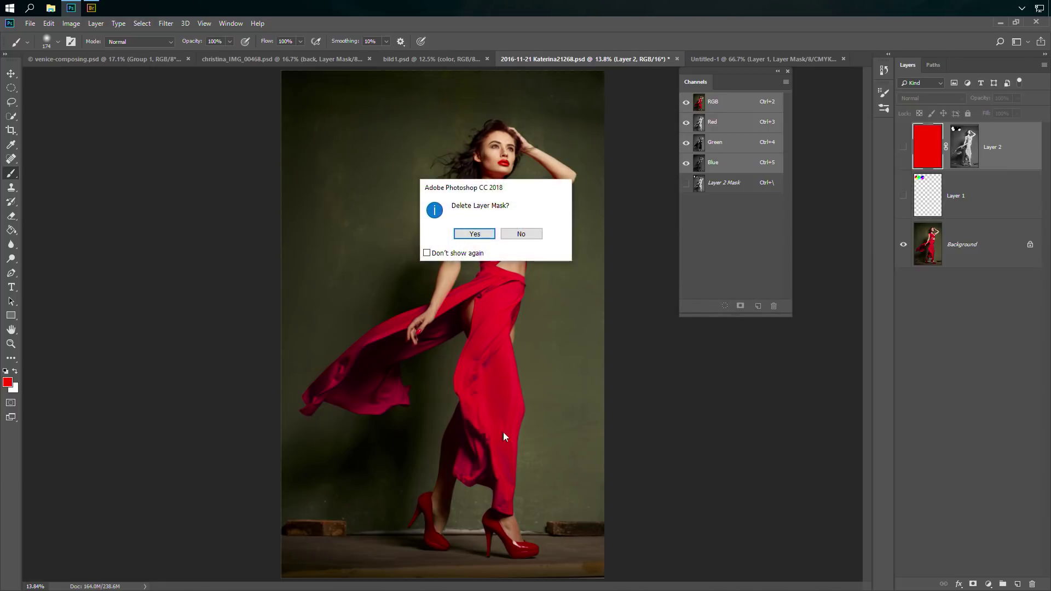
- Confirm deleting Layer 2's mask, leaving only the red-dress Background layer
{"action": "left_click", "coordinate": [474, 233]}
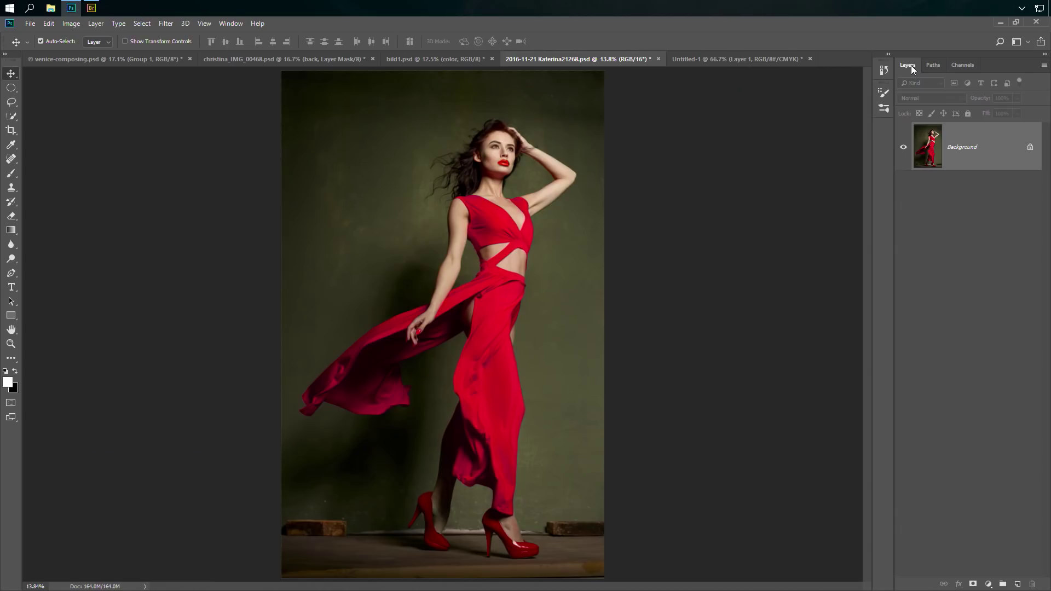
- In the Channels panel, view the Red channel alone, then the Green channel, where the dress turns nearly black
{"action": "left_click", "coordinate": [967, 65]}
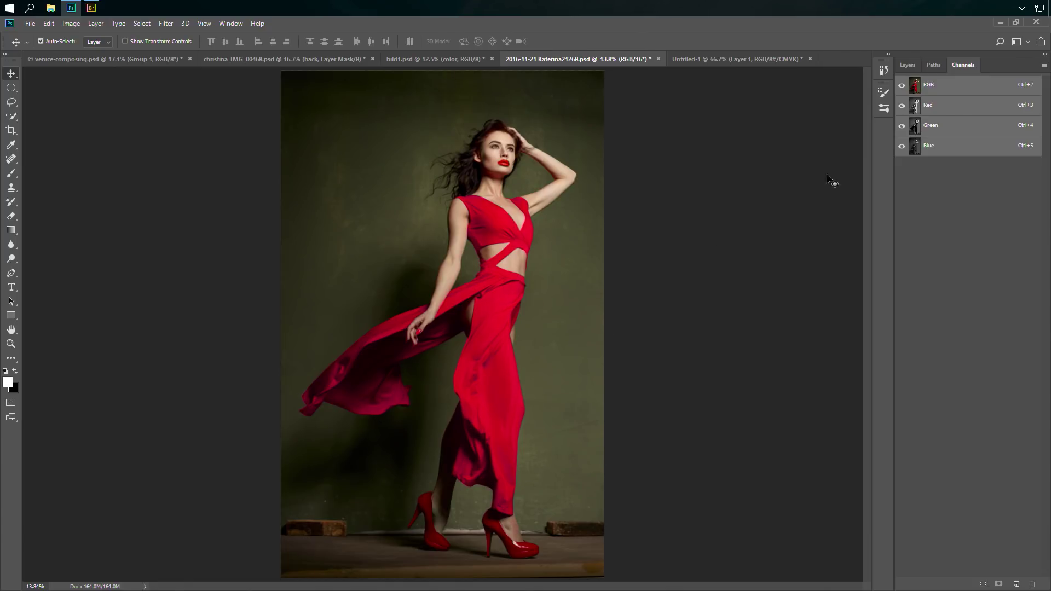
{"action": "left_click", "coordinate": [957, 107]}
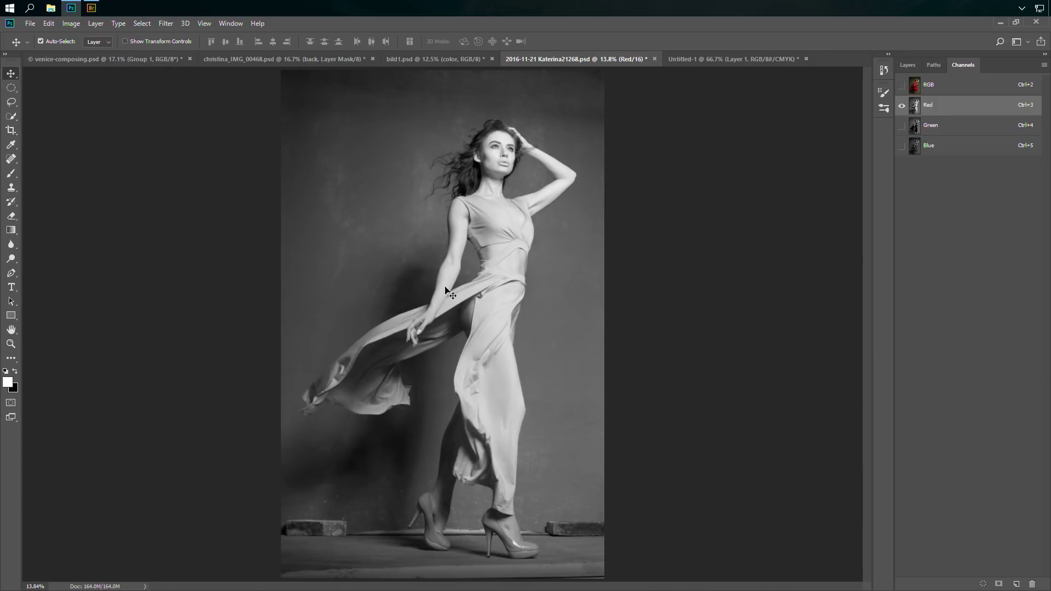
{"action": "left_click", "coordinate": [947, 129]}
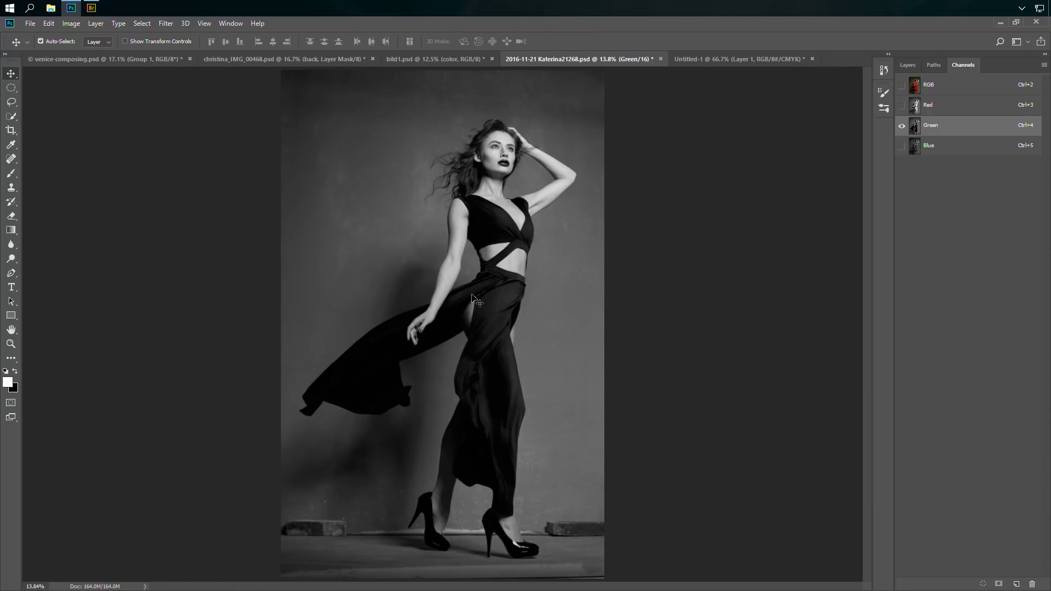
- View the Blue, Red and Green channels each on their own to compare contrast
{"action": "left_click", "coordinate": [952, 149]}
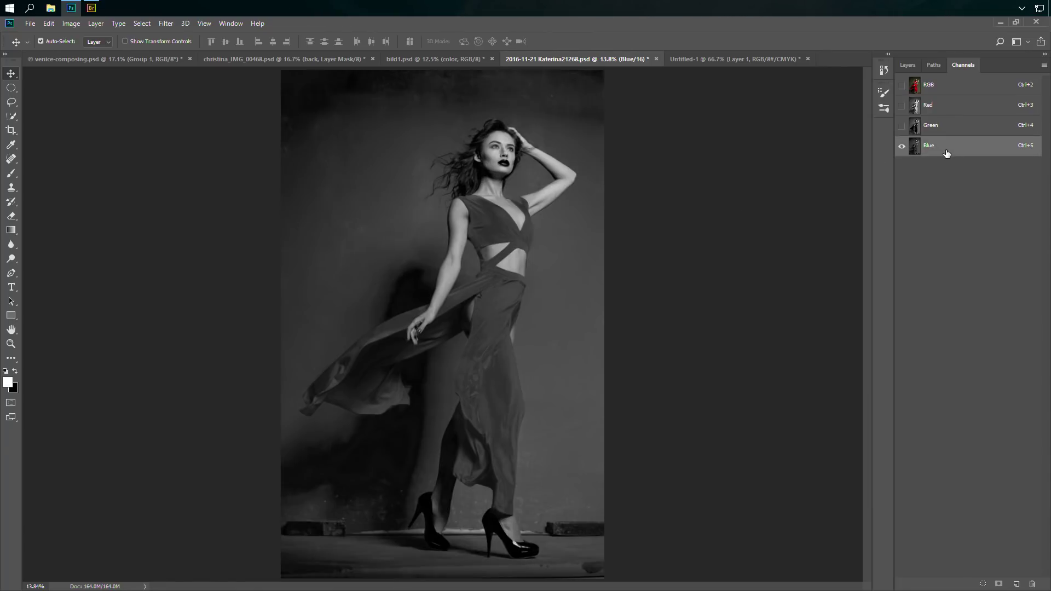
{"action": "left_click", "coordinate": [957, 106]}
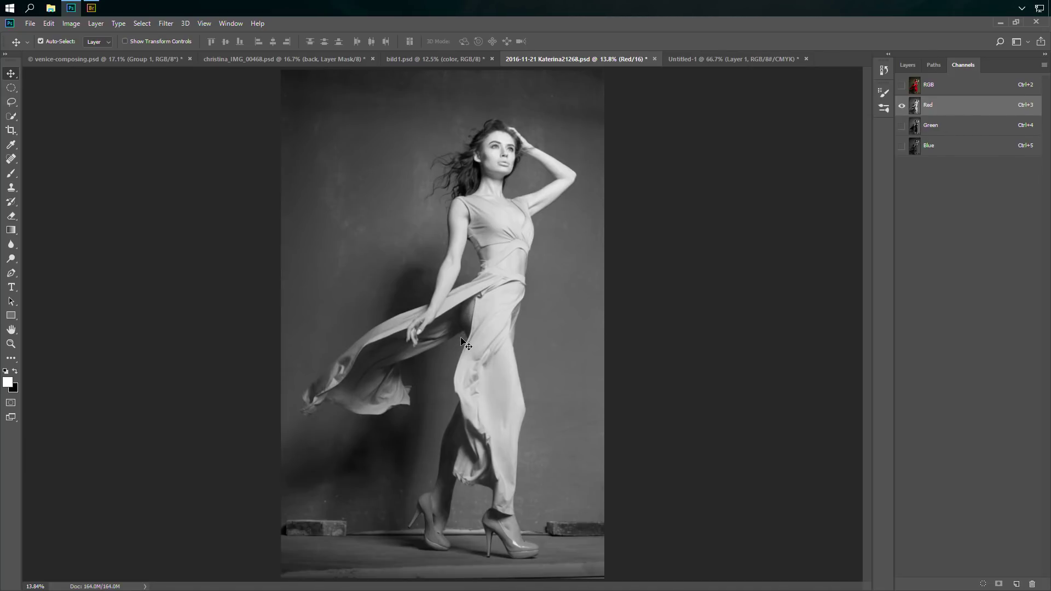
{"action": "left_click", "coordinate": [952, 128]}
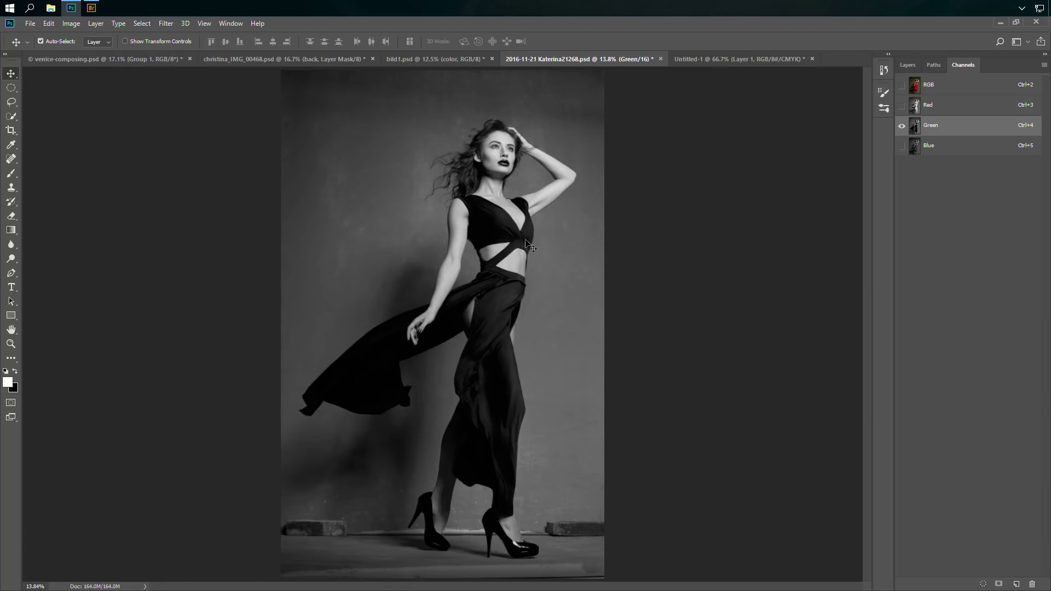
- Duplicate the Green channel, show only Green copy, and invert it to a negative
{"action": "right_click", "coordinate": [959, 127]}
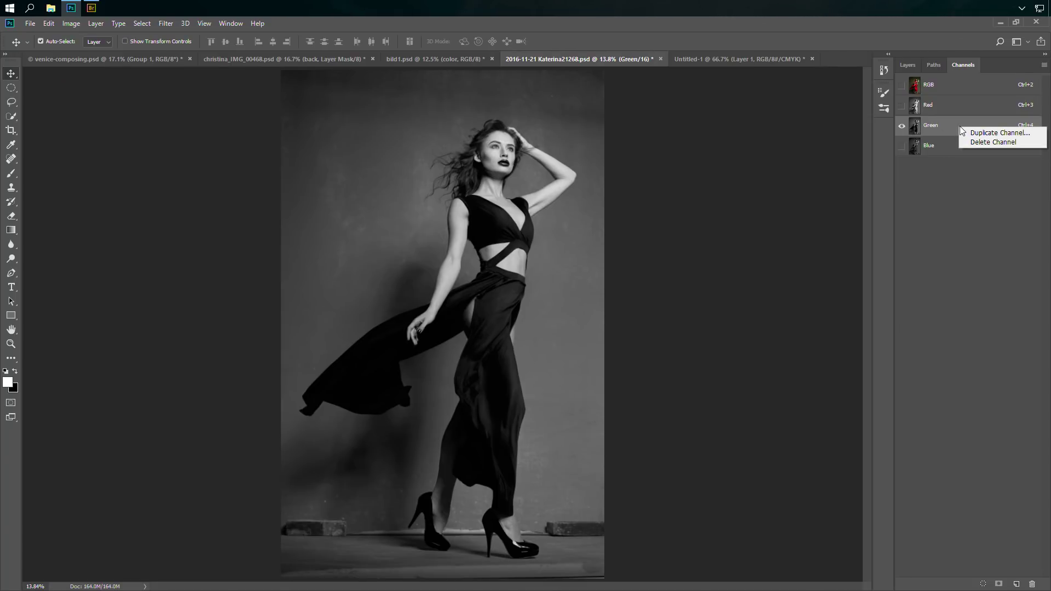
{"action": "left_click", "coordinate": [997, 133]}
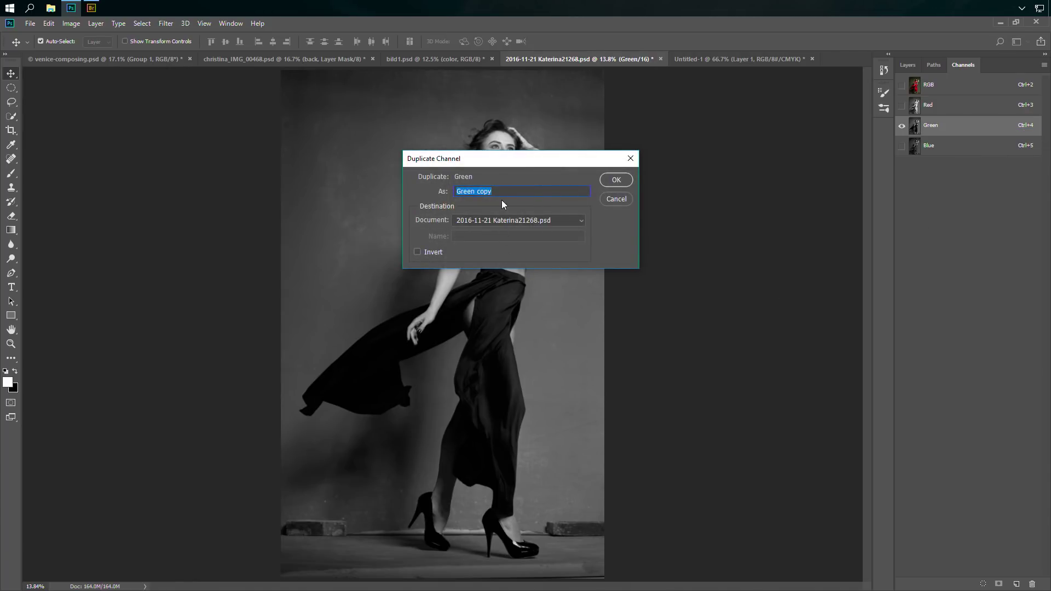
{"action": "left_click", "coordinate": [616, 180]}
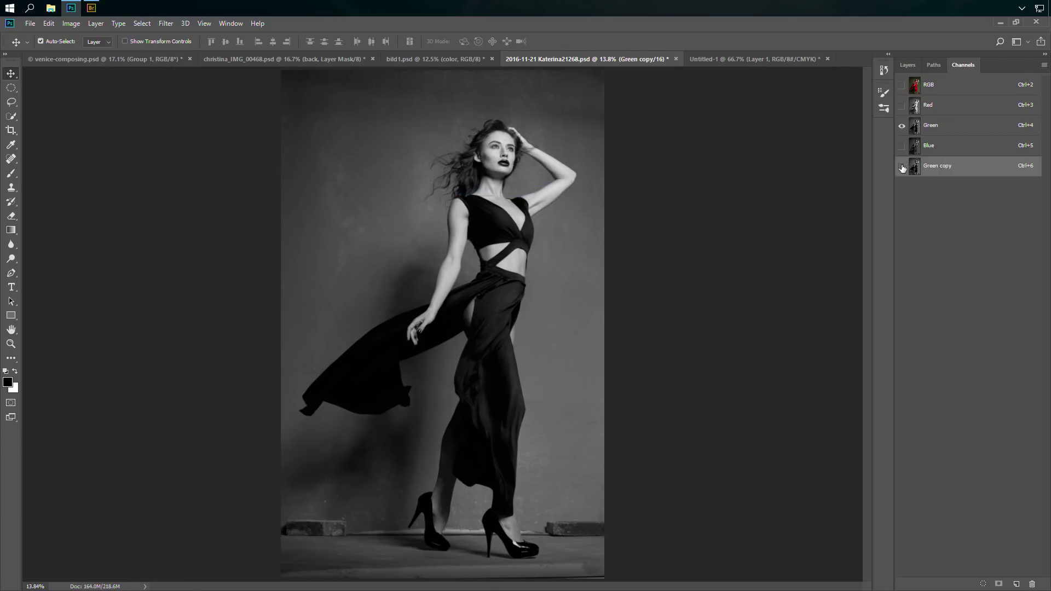
{"action": "left_click", "coordinate": [902, 167]}
{"action": "left_click", "coordinate": [902, 125]}
{"action": "key", "text": "ctrl+i"}
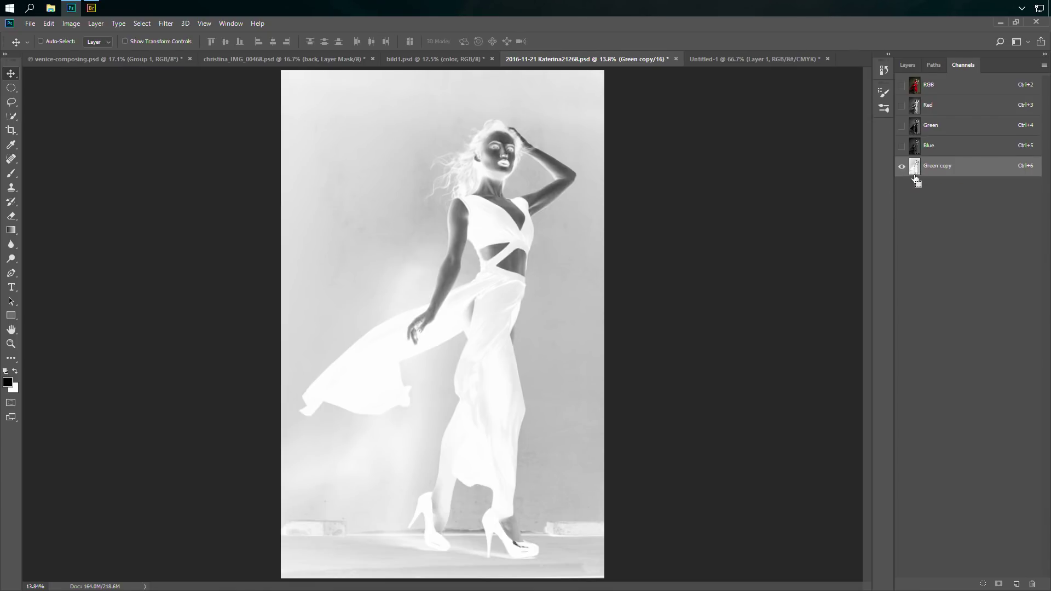
- Open Levels on the inverted Green copy channel with Ctrl+L
{"action": "key", "text": "ctrl+l"}
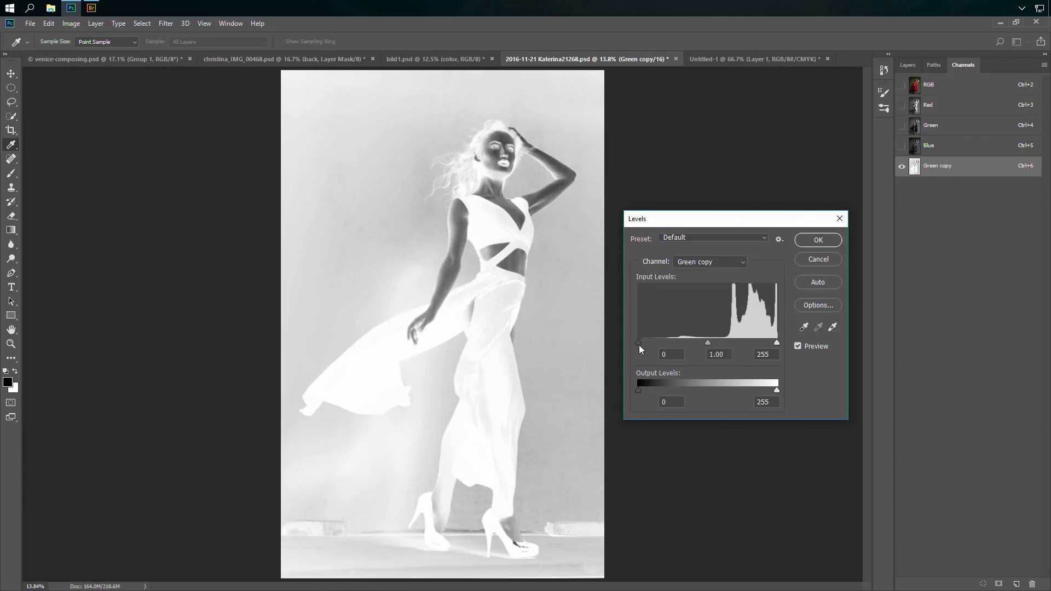
- Apply Levels to Green copy with black input 166, midtones 0.67 and white 255
{"action": "left_click_drag", "start_coordinate": [639, 343], "coordinate": [728, 340]}
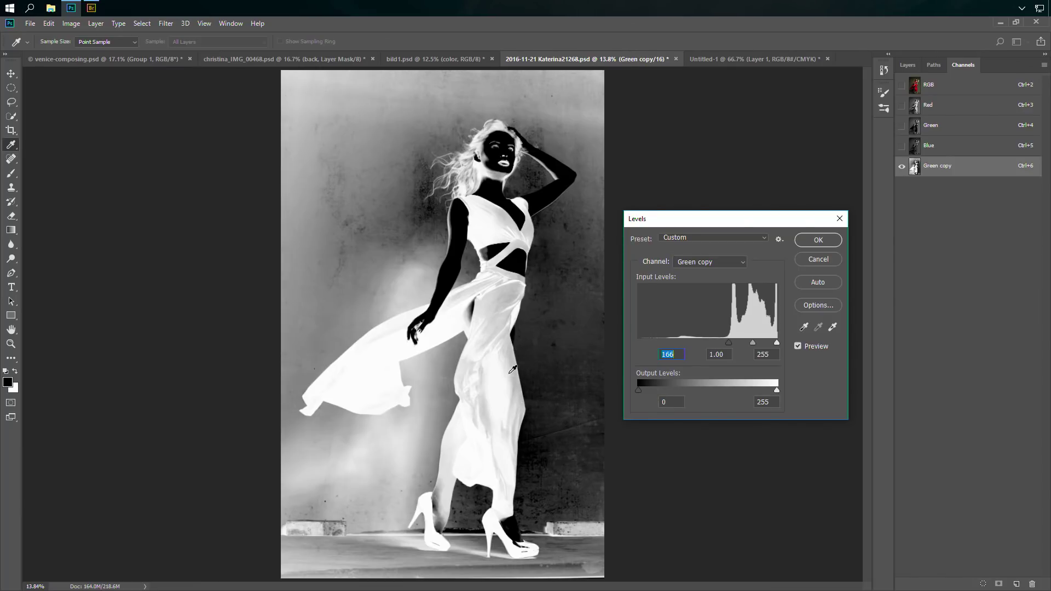
{"action": "left_click_drag", "start_coordinate": [754, 344], "coordinate": [759, 343]}
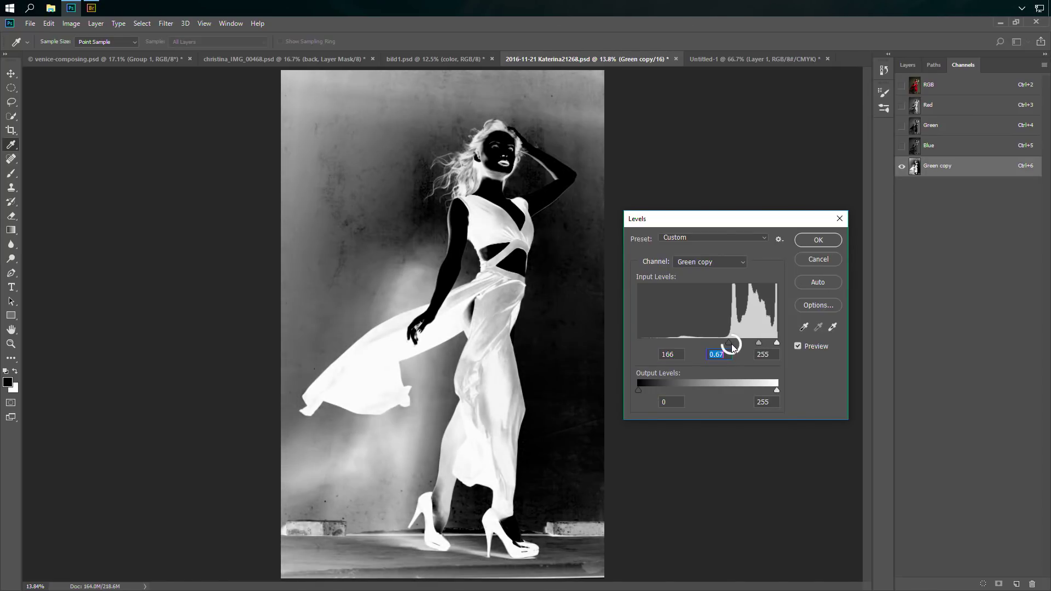
{"action": "left_click", "coordinate": [729, 344]}
{"action": "left_click_drag", "start_coordinate": [777, 342], "coordinate": [773, 343]}
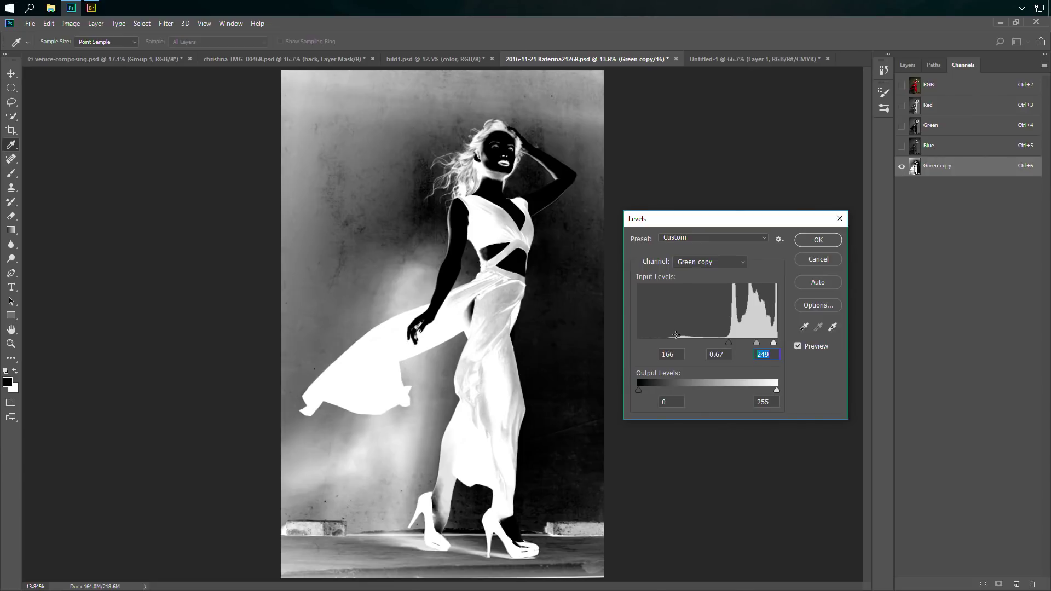
{"action": "left_click_drag", "start_coordinate": [773, 342], "coordinate": [790, 342]}
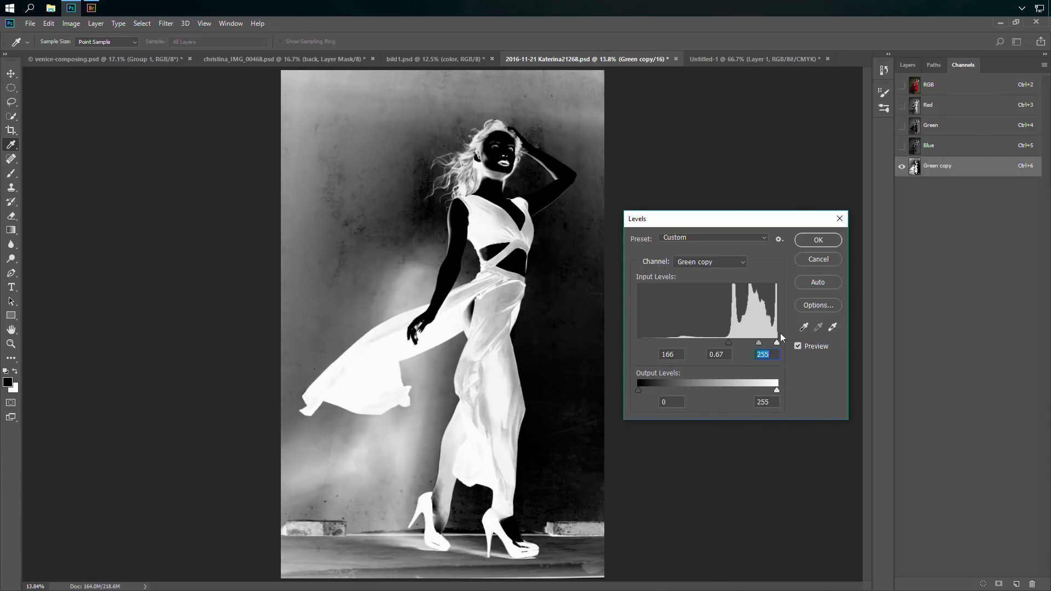
{"action": "left_click", "coordinate": [824, 242]}
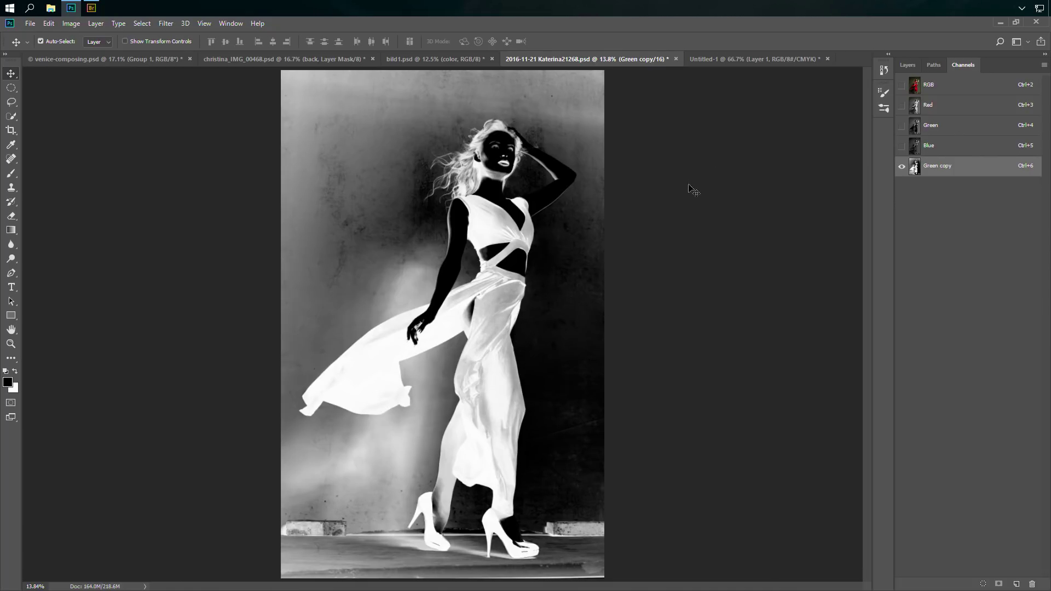
- In Untitled-1, set up the standard Brush with 0% smoothing and 155 px size
{"action": "left_click", "coordinate": [773, 57]}
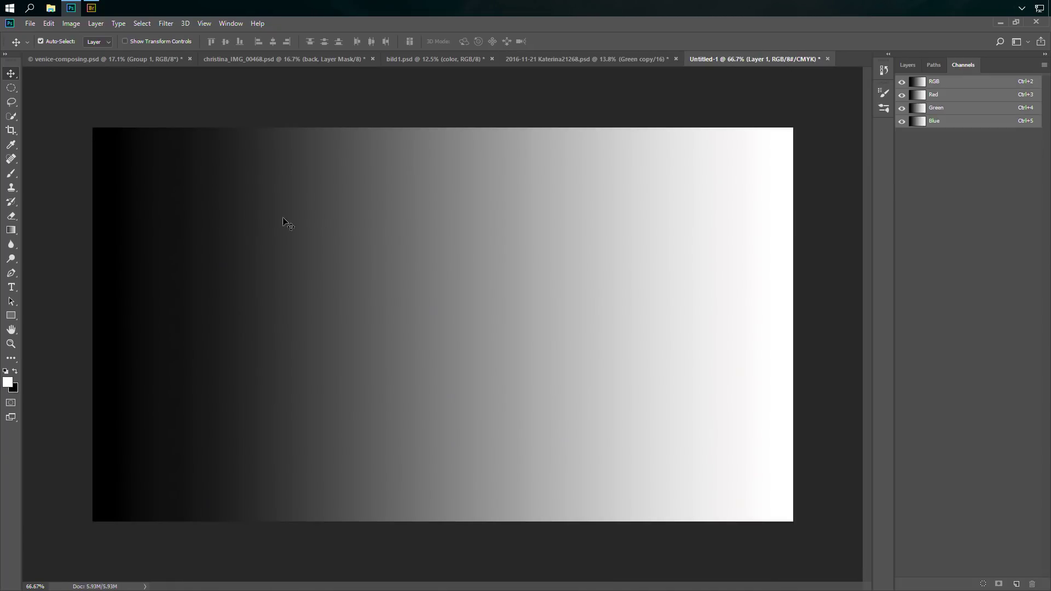
{"action": "left_click", "coordinate": [11, 173]}
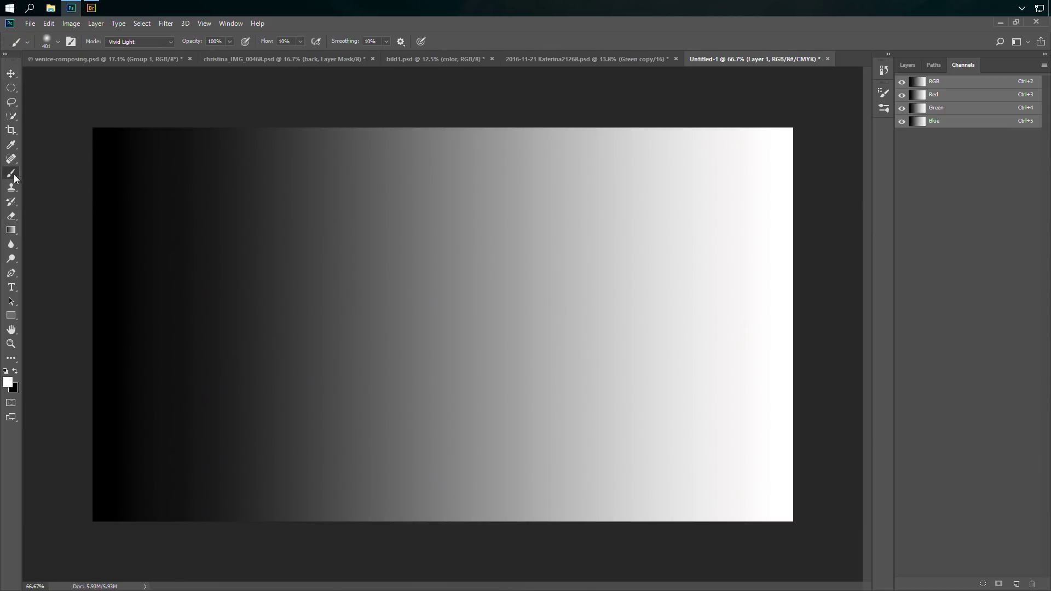
{"action": "right_click", "coordinate": [11, 173]}
{"action": "left_click", "coordinate": [44, 173]}
{"action": "left_click", "coordinate": [47, 40]}
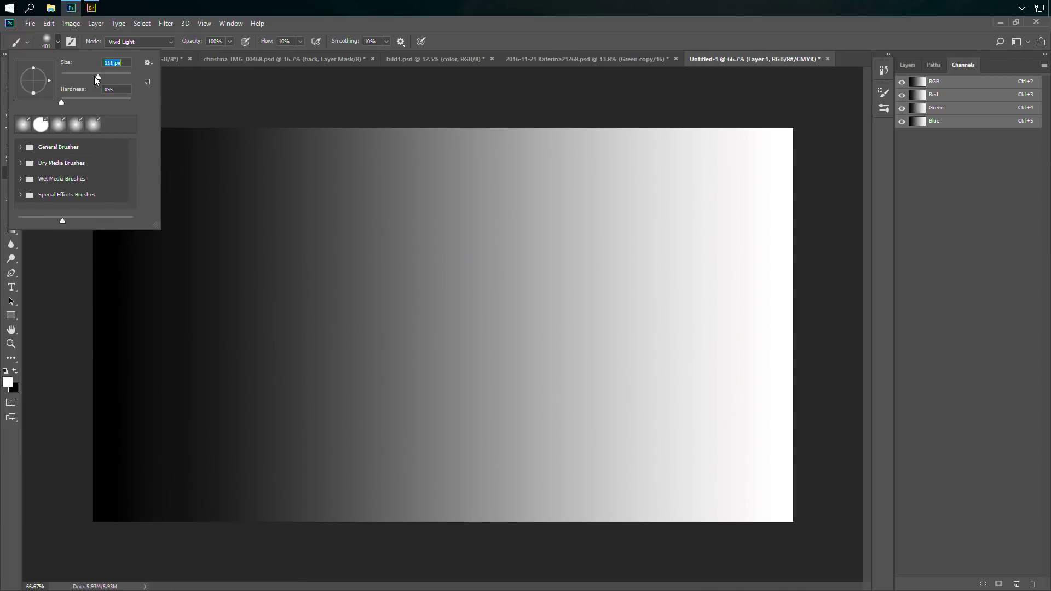
{"action": "left_click", "coordinate": [315, 22]}
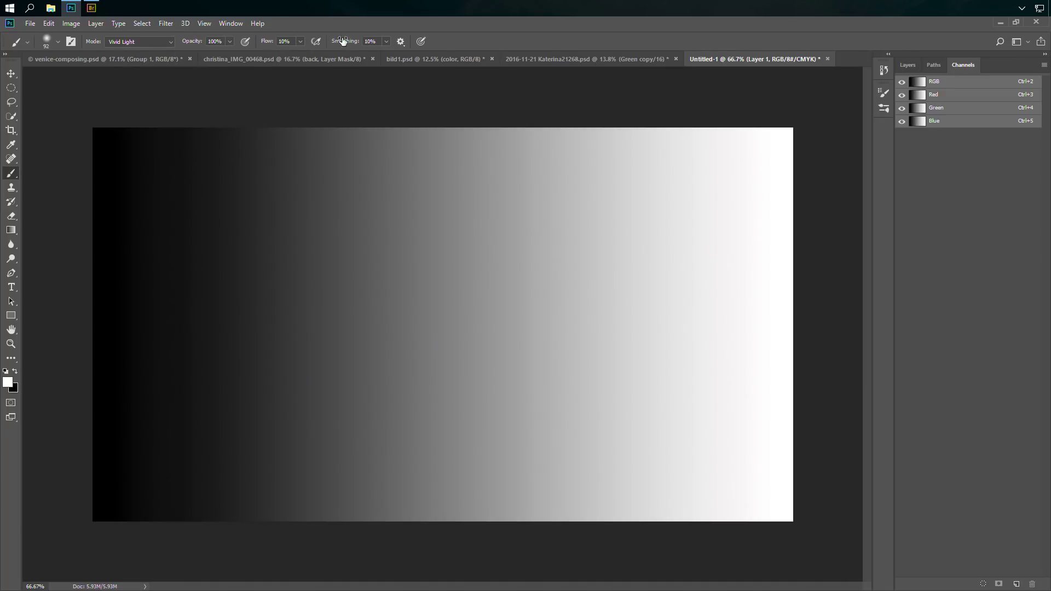
{"action": "left_click_drag", "start_coordinate": [343, 41], "coordinate": [274, 61]}
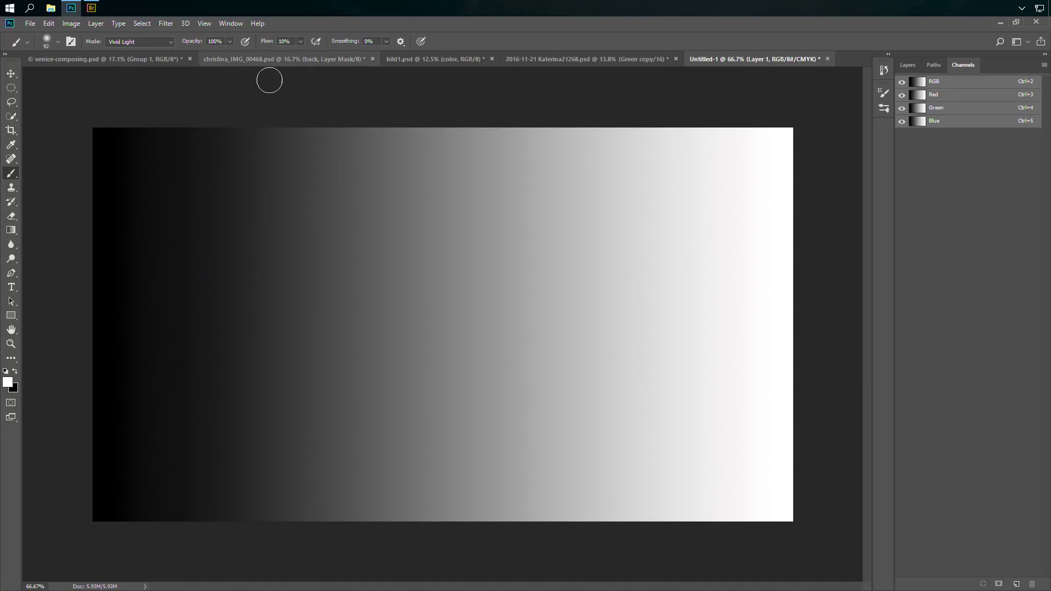
{"action": "left_click", "coordinate": [58, 42]}
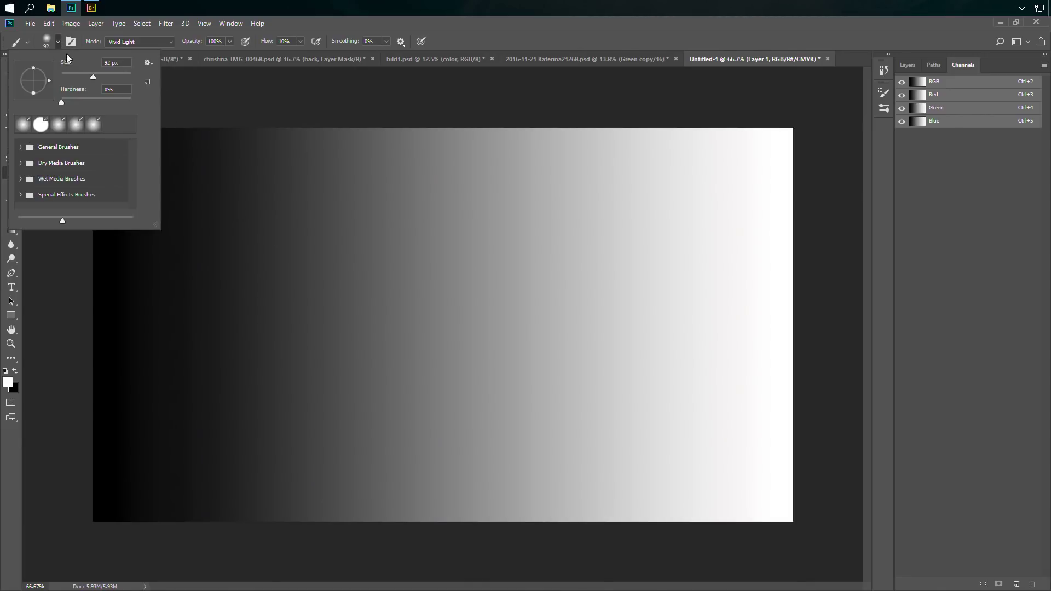
{"action": "left_click_drag", "start_coordinate": [103, 77], "coordinate": [105, 77]}
{"action": "left_click", "coordinate": [188, 199]}
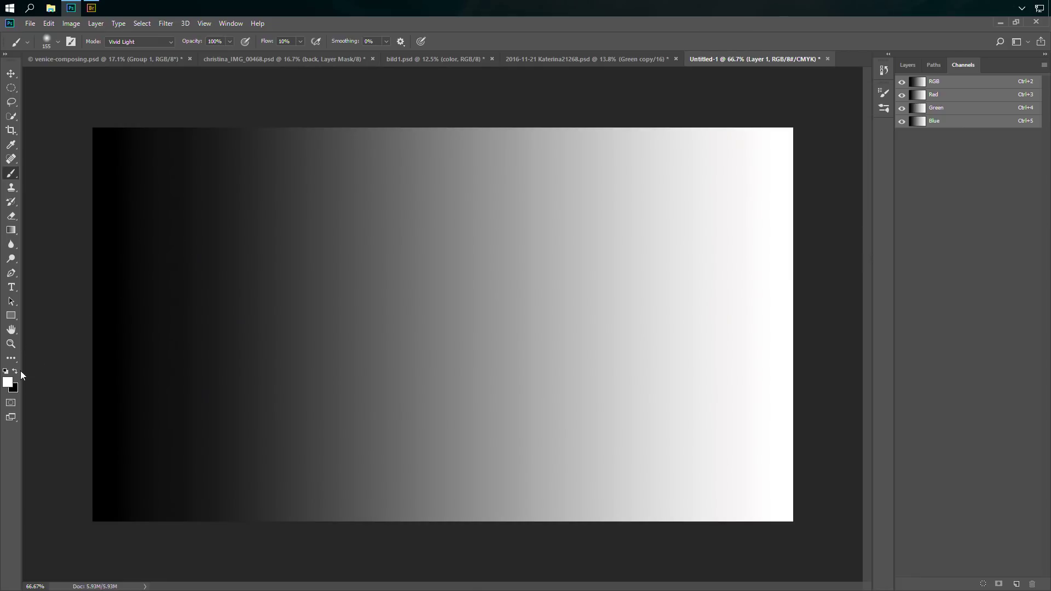
- Paint soft white and black Vivid Light strokes across the Untitled-1 gradient
{"action": "mouse_move", "coordinate": [132, 189]}
{"action": "left_mouse_down"}
{"action": "mouse_move", "coordinate": [830, 187]}
{"action": "mouse_move", "coordinate": [140, 187]}
{"action": "mouse_move", "coordinate": [807, 190]}
{"action": "mouse_move", "coordinate": [417, 188]}
{"action": "left_mouse_up"}
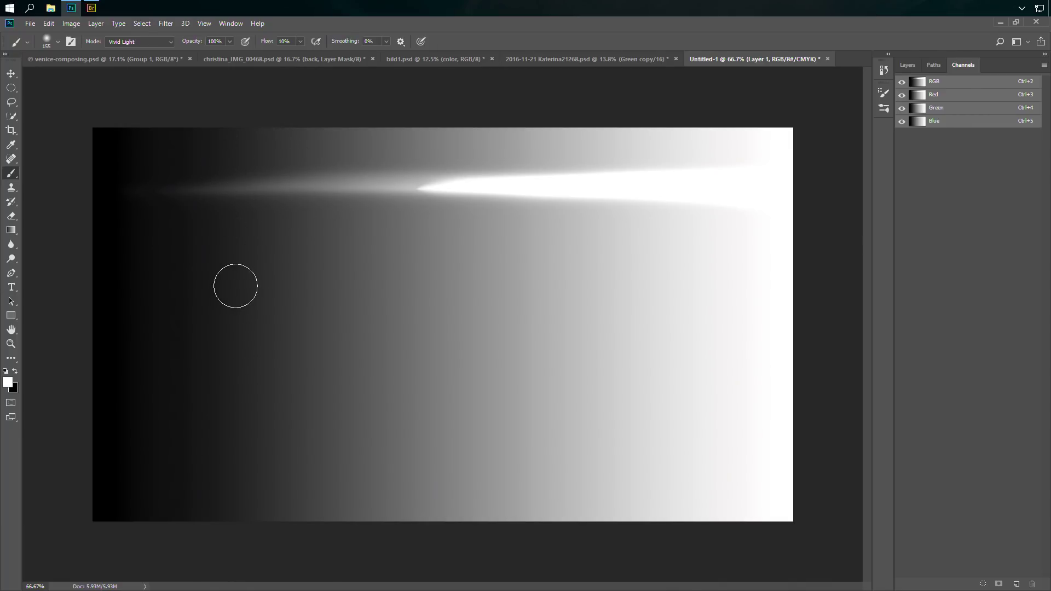
{"action": "left_click", "coordinate": [14, 372]}
{"action": "left_click_drag", "start_coordinate": [129, 279], "coordinate": [394, 259]}
{"action": "mouse_move", "coordinate": [478, 259]}
{"action": "left_mouse_down"}
{"action": "mouse_move", "coordinate": [822, 257]}
{"action": "mouse_move", "coordinate": [97, 281]}
{"action": "mouse_move", "coordinate": [307, 260]}
{"action": "mouse_move", "coordinate": [755, 263]}
{"action": "left_mouse_up"}
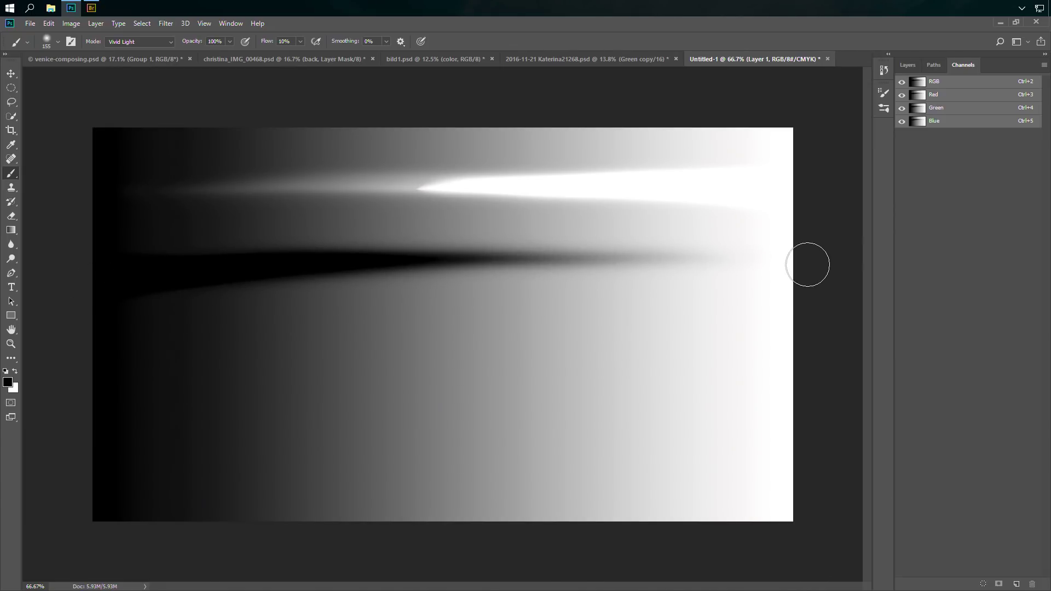
{"action": "left_click_drag", "start_coordinate": [153, 200], "coordinate": [491, 201]}
{"action": "mouse_move", "coordinate": [354, 201]}
{"action": "left_mouse_down"}
{"action": "mouse_move", "coordinate": [186, 211]}
{"action": "mouse_move", "coordinate": [432, 185]}
{"action": "mouse_move", "coordinate": [221, 187]}
{"action": "mouse_move", "coordinate": [429, 170]}
{"action": "mouse_move", "coordinate": [279, 168]}
{"action": "mouse_move", "coordinate": [333, 162]}
{"action": "mouse_move", "coordinate": [415, 161]}
{"action": "mouse_move", "coordinate": [372, 173]}
{"action": "mouse_move", "coordinate": [469, 183]}
{"action": "mouse_move", "coordinate": [323, 196]}
{"action": "mouse_move", "coordinate": [482, 193]}
{"action": "mouse_move", "coordinate": [347, 197]}
{"action": "mouse_move", "coordinate": [450, 176]}
{"action": "mouse_move", "coordinate": [312, 174]}
{"action": "mouse_move", "coordinate": [472, 171]}
{"action": "mouse_move", "coordinate": [367, 193]}
{"action": "mouse_move", "coordinate": [502, 204]}
{"action": "mouse_move", "coordinate": [361, 230]}
{"action": "mouse_move", "coordinate": [482, 202]}
{"action": "mouse_move", "coordinate": [373, 214]}
{"action": "mouse_move", "coordinate": [264, 242]}
{"action": "mouse_move", "coordinate": [416, 226]}
{"action": "mouse_move", "coordinate": [479, 235]}
{"action": "mouse_move", "coordinate": [449, 251]}
{"action": "mouse_move", "coordinate": [359, 244]}
{"action": "mouse_move", "coordinate": [336, 258]}
{"action": "mouse_move", "coordinate": [439, 242]}
{"action": "mouse_move", "coordinate": [324, 314]}
{"action": "left_mouse_up"}
{"action": "left_click", "coordinate": [15, 371]}
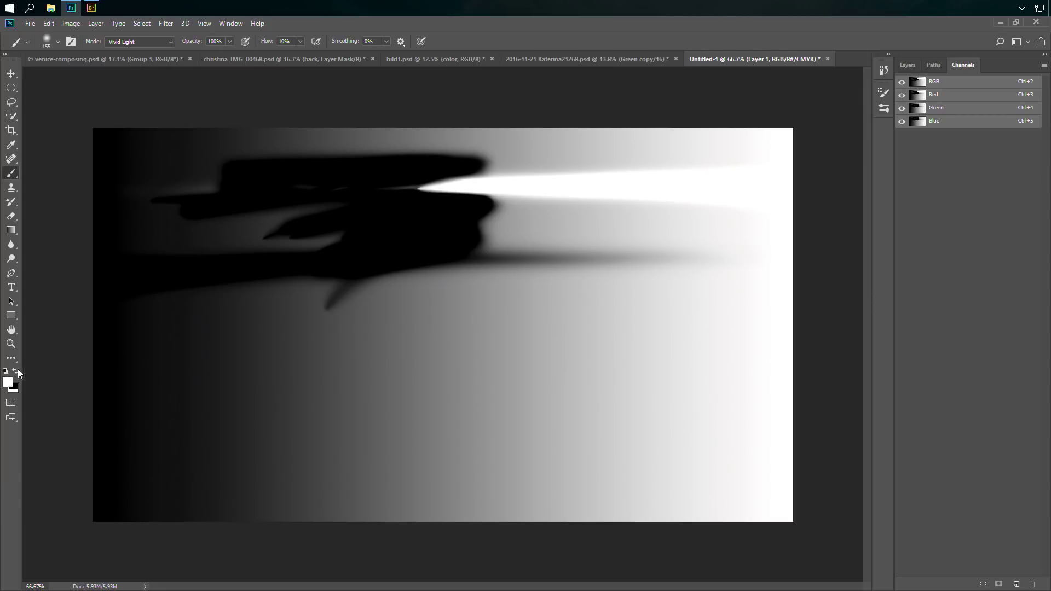
{"action": "mouse_move", "coordinate": [539, 228]}
{"action": "left_mouse_down"}
{"action": "mouse_move", "coordinate": [371, 188]}
{"action": "mouse_move", "coordinate": [482, 176]}
{"action": "mouse_move", "coordinate": [371, 182]}
{"action": "mouse_move", "coordinate": [532, 160]}
{"action": "mouse_move", "coordinate": [509, 146]}
{"action": "mouse_move", "coordinate": [437, 152]}
{"action": "mouse_move", "coordinate": [441, 123]}
{"action": "mouse_move", "coordinate": [485, 163]}
{"action": "mouse_move", "coordinate": [481, 241]}
{"action": "mouse_move", "coordinate": [443, 232]}
{"action": "mouse_move", "coordinate": [494, 219]}
{"action": "mouse_move", "coordinate": [477, 280]}
{"action": "left_mouse_up"}
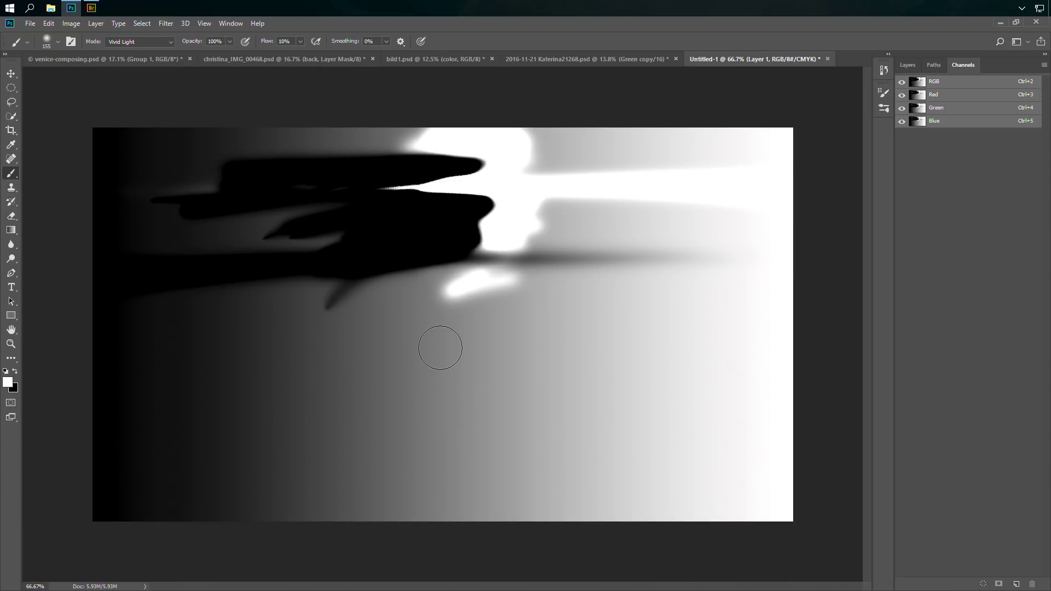
- Back on the Katerina photo, brush white over the dress waist, edges and lower skirt in Green copy
{"action": "left_click", "coordinate": [626, 58]}
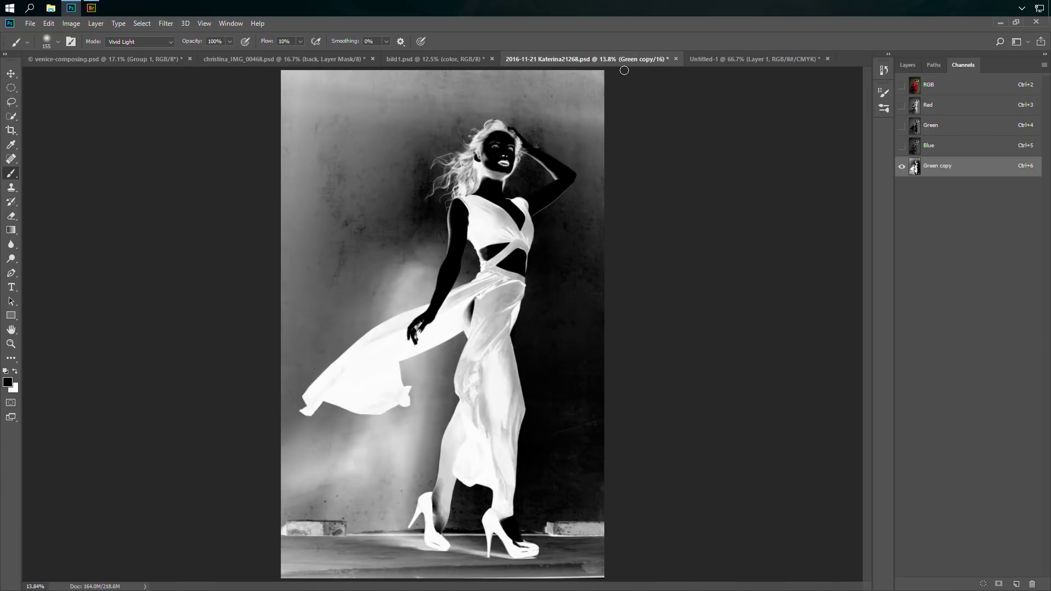
{"action": "key", "text": "x"}
{"action": "left_click", "coordinate": [15, 372]}
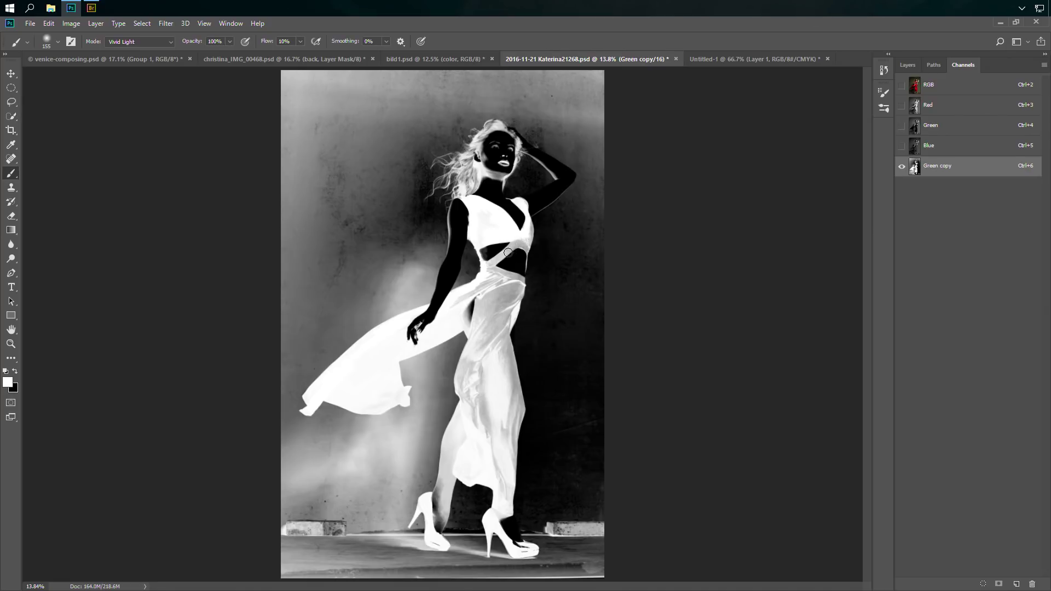
{"action": "left_click_drag", "start_coordinate": [489, 304], "coordinate": [510, 321]}
{"action": "mouse_move", "coordinate": [504, 358]}
{"action": "left_mouse_down"}
{"action": "mouse_move", "coordinate": [504, 316]}
{"action": "mouse_move", "coordinate": [514, 370]}
{"action": "mouse_move", "coordinate": [512, 347]}
{"action": "left_mouse_up"}
{"action": "left_click_drag", "start_coordinate": [516, 388], "coordinate": [515, 455]}
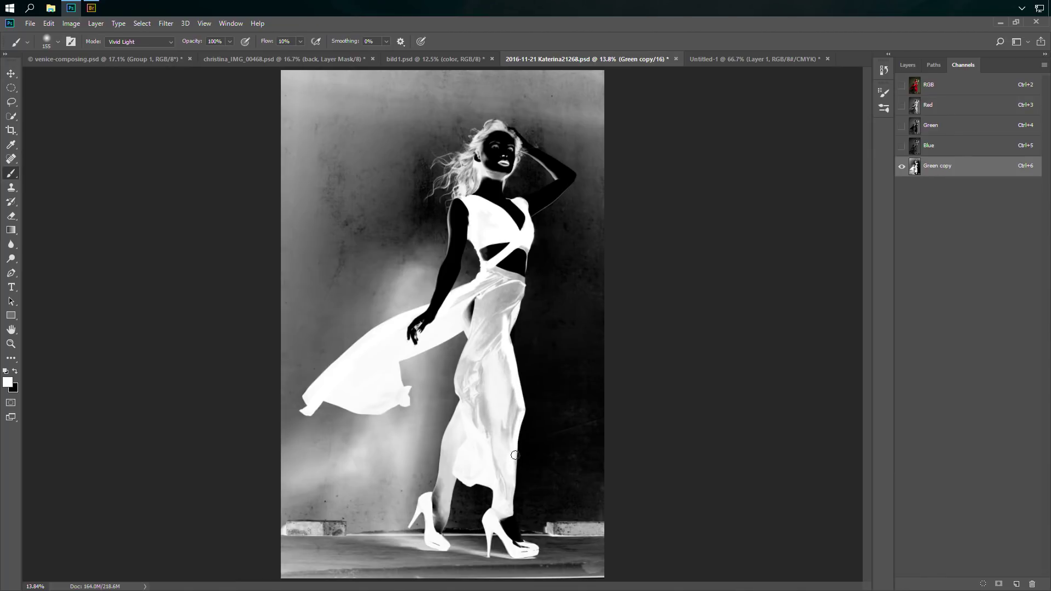
{"action": "left_click_drag", "start_coordinate": [480, 423], "coordinate": [464, 394]}
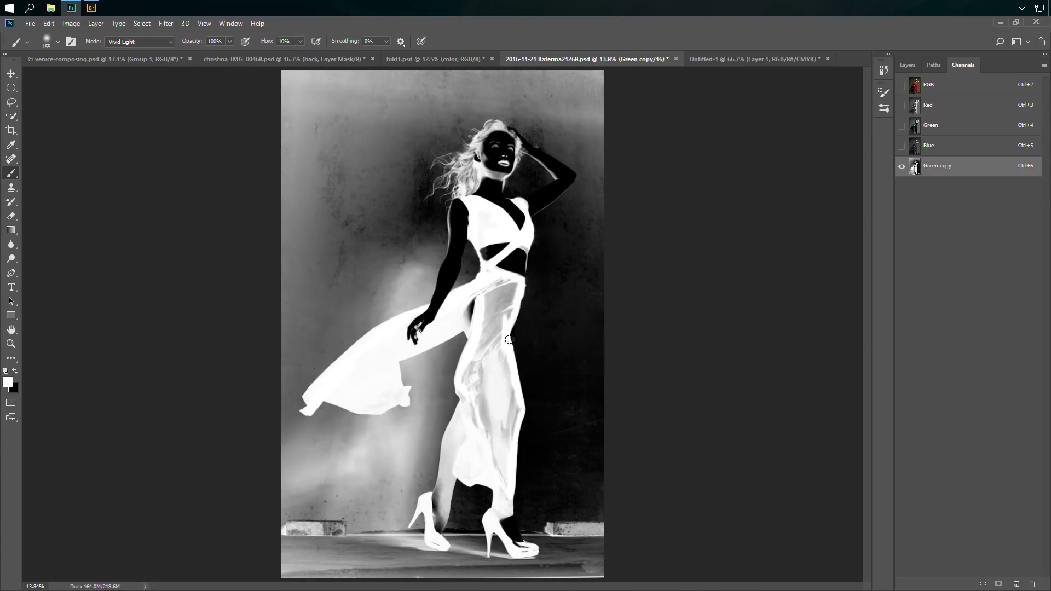
{"action": "left_click_drag", "start_coordinate": [511, 315], "coordinate": [517, 280]}
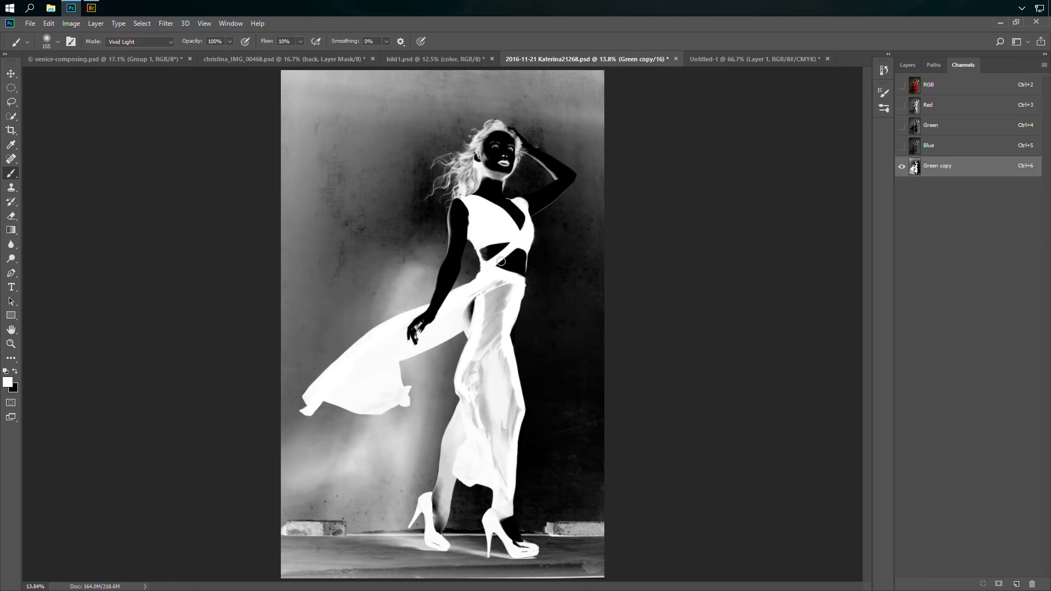
- With a black 322 px brush, darken the background beside the skirt, right side and arm
{"action": "left_click", "coordinate": [15, 372]}
{"action": "left_click_drag", "start_coordinate": [300, 391], "coordinate": [374, 324]}
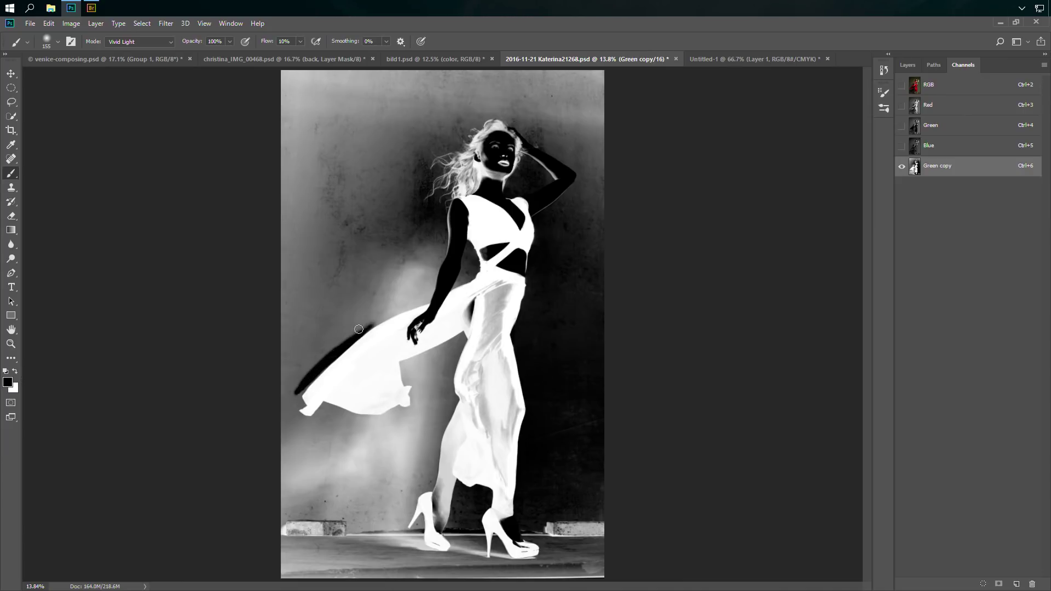
{"action": "left_click", "coordinate": [58, 42]}
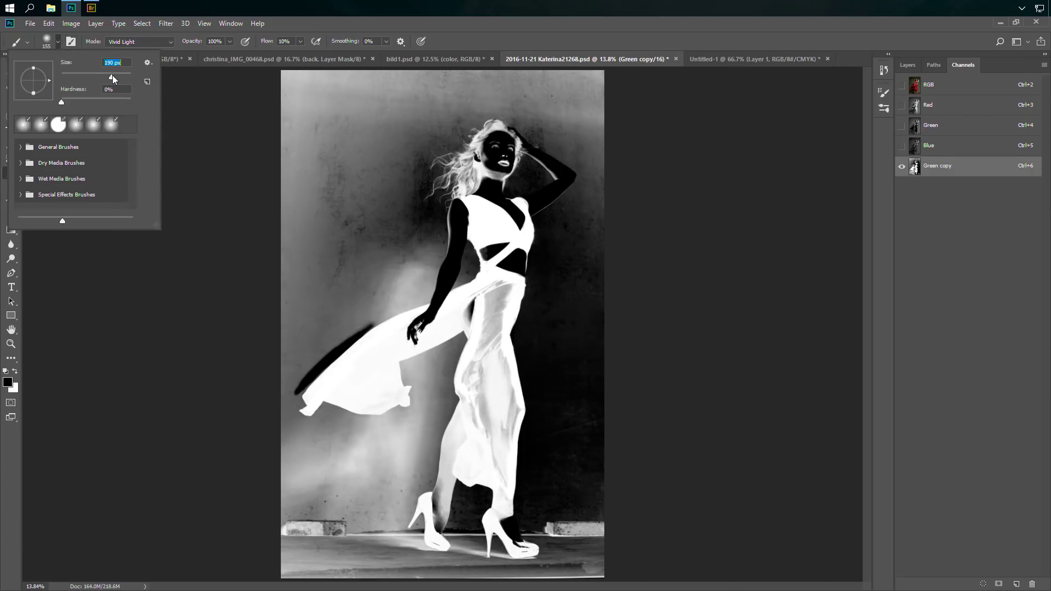
{"action": "left_click_drag", "start_coordinate": [115, 74], "coordinate": [119, 74]}
{"action": "key", "text": "Return"}
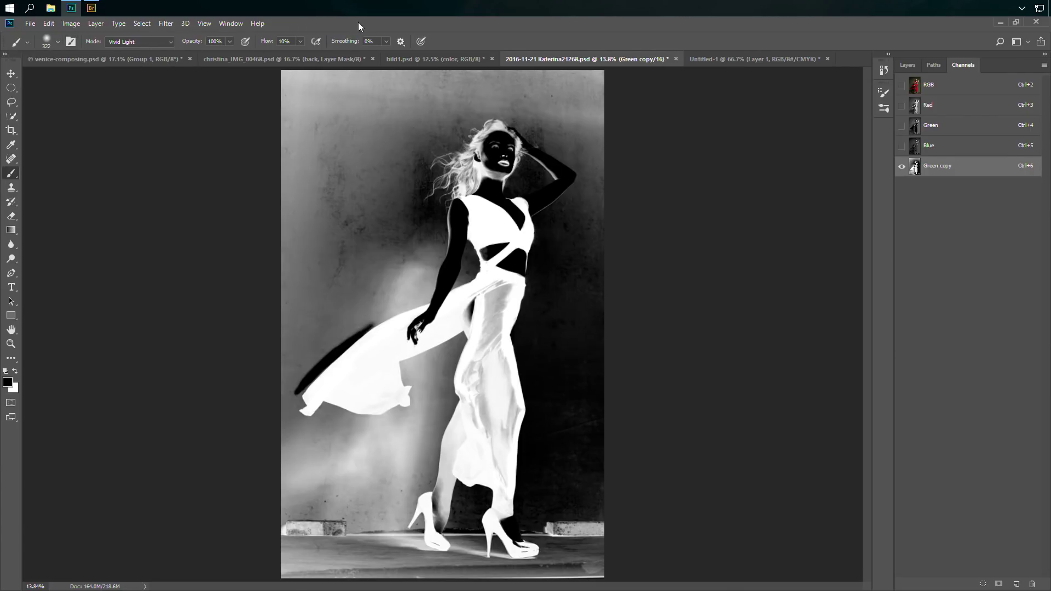
{"action": "mouse_move", "coordinate": [309, 361]}
{"action": "left_mouse_down"}
{"action": "mouse_move", "coordinate": [381, 310]}
{"action": "mouse_move", "coordinate": [430, 296]}
{"action": "mouse_move", "coordinate": [331, 353]}
{"action": "mouse_move", "coordinate": [289, 411]}
{"action": "mouse_move", "coordinate": [298, 405]}
{"action": "mouse_move", "coordinate": [296, 437]}
{"action": "mouse_move", "coordinate": [327, 403]}
{"action": "mouse_move", "coordinate": [311, 436]}
{"action": "mouse_move", "coordinate": [340, 415]}
{"action": "mouse_move", "coordinate": [334, 435]}
{"action": "mouse_move", "coordinate": [391, 418]}
{"action": "mouse_move", "coordinate": [362, 432]}
{"action": "mouse_move", "coordinate": [366, 417]}
{"action": "mouse_move", "coordinate": [354, 429]}
{"action": "mouse_move", "coordinate": [384, 429]}
{"action": "mouse_move", "coordinate": [423, 402]}
{"action": "mouse_move", "coordinate": [412, 406]}
{"action": "mouse_move", "coordinate": [423, 376]}
{"action": "mouse_move", "coordinate": [408, 383]}
{"action": "mouse_move", "coordinate": [427, 359]}
{"action": "mouse_move", "coordinate": [403, 366]}
{"action": "mouse_move", "coordinate": [455, 343]}
{"action": "mouse_move", "coordinate": [429, 397]}
{"action": "mouse_move", "coordinate": [450, 399]}
{"action": "mouse_move", "coordinate": [416, 483]}
{"action": "mouse_move", "coordinate": [452, 460]}
{"action": "mouse_move", "coordinate": [441, 472]}
{"action": "mouse_move", "coordinate": [473, 419]}
{"action": "mouse_move", "coordinate": [444, 461]}
{"action": "mouse_move", "coordinate": [449, 429]}
{"action": "mouse_move", "coordinate": [452, 501]}
{"action": "mouse_move", "coordinate": [467, 521]}
{"action": "mouse_move", "coordinate": [460, 493]}
{"action": "left_mouse_up"}
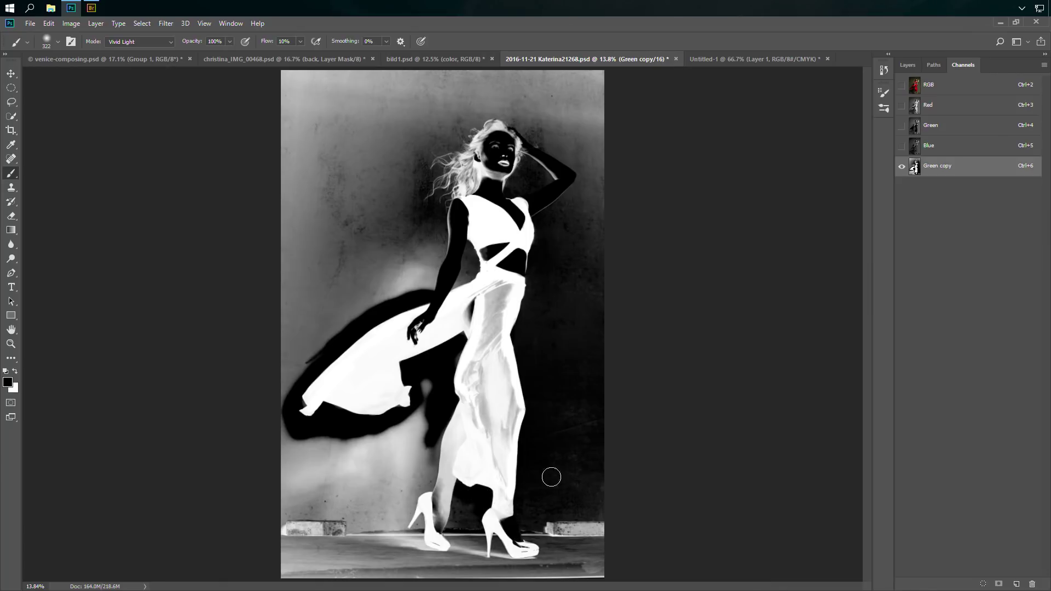
{"action": "mouse_move", "coordinate": [538, 418]}
{"action": "left_mouse_down"}
{"action": "mouse_move", "coordinate": [531, 322]}
{"action": "mouse_move", "coordinate": [551, 279]}
{"action": "mouse_move", "coordinate": [488, 299]}
{"action": "mouse_move", "coordinate": [470, 322]}
{"action": "mouse_move", "coordinate": [559, 232]}
{"action": "mouse_move", "coordinate": [553, 250]}
{"action": "mouse_move", "coordinate": [563, 205]}
{"action": "mouse_move", "coordinate": [552, 202]}
{"action": "mouse_move", "coordinate": [542, 223]}
{"action": "mouse_move", "coordinate": [539, 196]}
{"action": "mouse_move", "coordinate": [554, 175]}
{"action": "mouse_move", "coordinate": [521, 177]}
{"action": "left_mouse_up"}
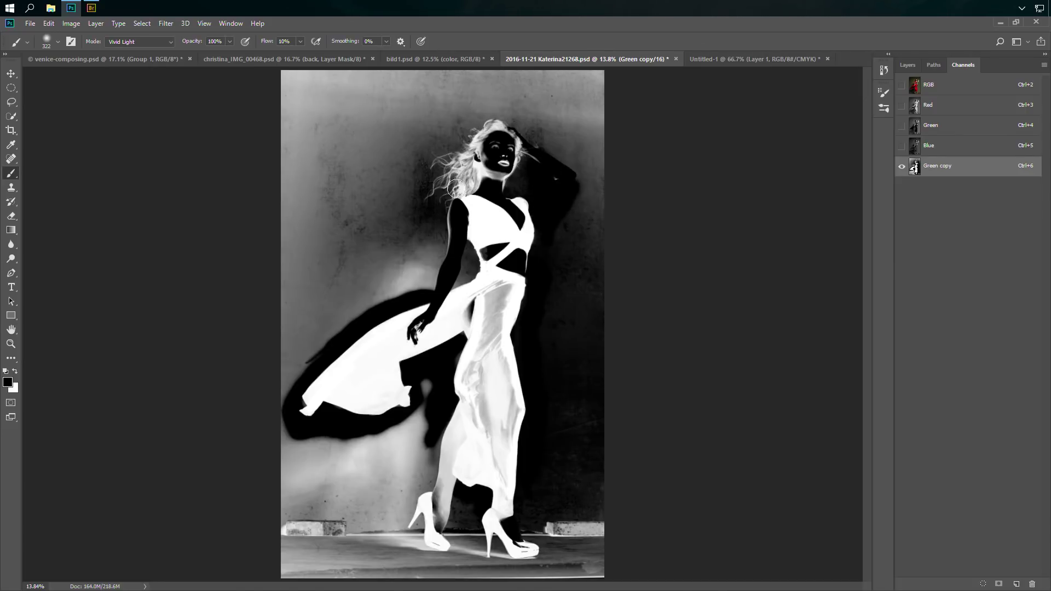
{"action": "mouse_move", "coordinate": [441, 199]}
{"action": "left_mouse_down"}
{"action": "mouse_move", "coordinate": [437, 247]}
{"action": "mouse_move", "coordinate": [445, 238]}
{"action": "mouse_move", "coordinate": [426, 283]}
{"action": "mouse_move", "coordinate": [442, 267]}
{"action": "mouse_move", "coordinate": [447, 248]}
{"action": "mouse_move", "coordinate": [415, 282]}
{"action": "mouse_move", "coordinate": [434, 269]}
{"action": "mouse_move", "coordinate": [456, 273]}
{"action": "mouse_move", "coordinate": [454, 285]}
{"action": "mouse_move", "coordinate": [473, 266]}
{"action": "mouse_move", "coordinate": [456, 247]}
{"action": "mouse_move", "coordinate": [504, 255]}
{"action": "mouse_move", "coordinate": [467, 263]}
{"action": "mouse_move", "coordinate": [447, 229]}
{"action": "mouse_move", "coordinate": [446, 208]}
{"action": "mouse_move", "coordinate": [474, 180]}
{"action": "left_mouse_up"}
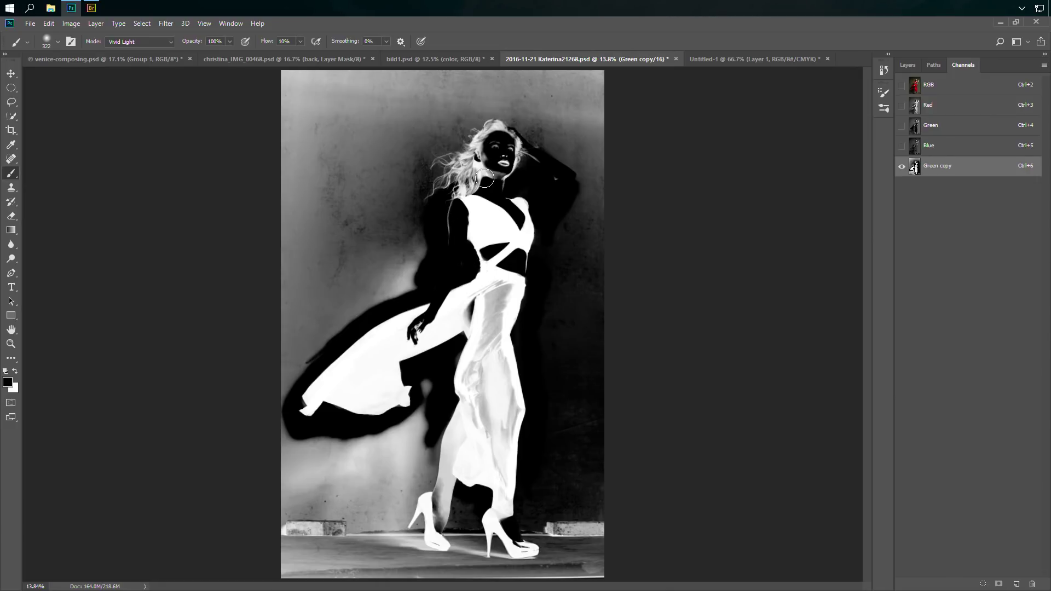
- Zoom to 52.4% on the dress and brush white over its grey streaks
{"action": "key", "text": "z"}
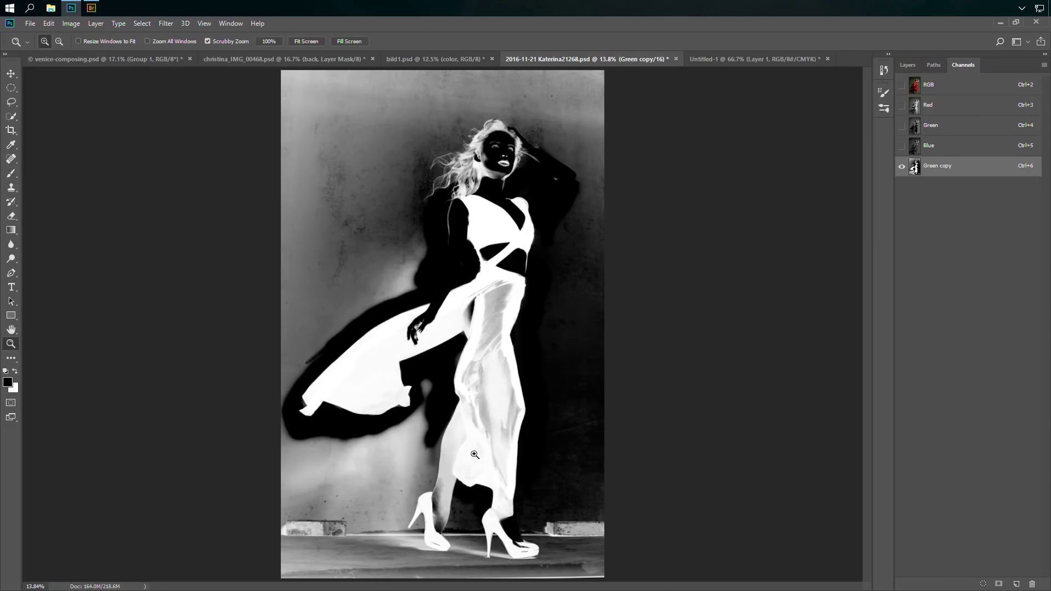
{"action": "left_click_drag", "start_coordinate": [467, 457], "coordinate": [467, 513]}
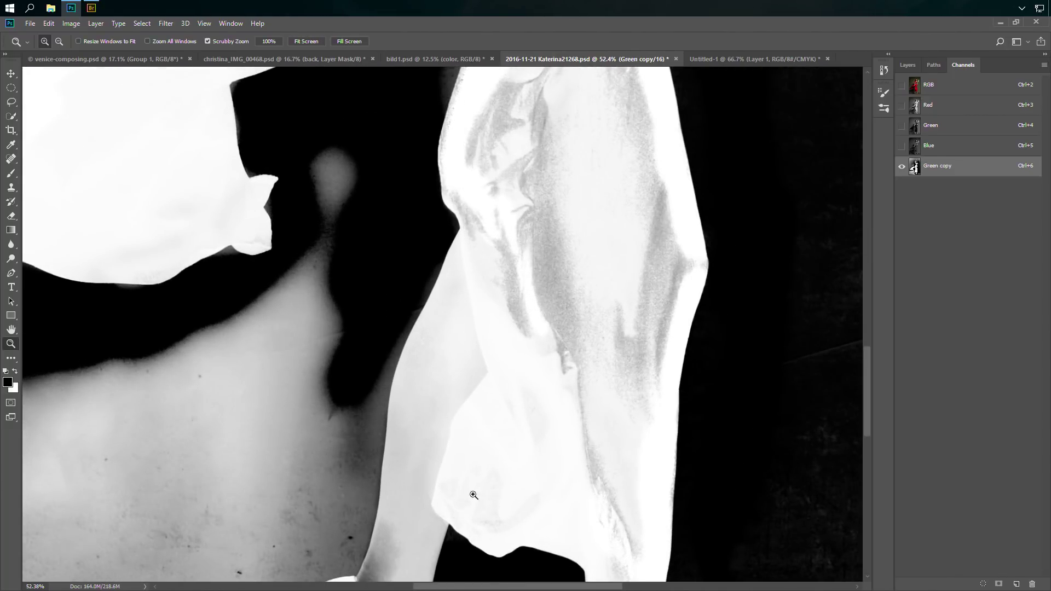
{"action": "left_click", "coordinate": [16, 373]}
{"action": "left_click", "coordinate": [11, 173]}
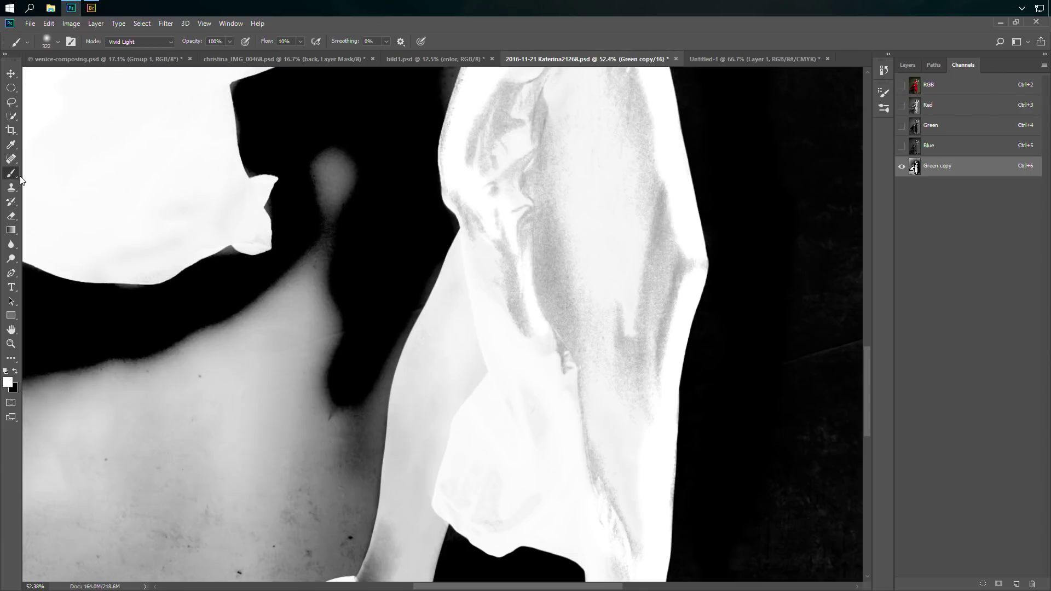
{"action": "mouse_move", "coordinate": [507, 298]}
{"action": "left_mouse_down"}
{"action": "mouse_move", "coordinate": [480, 198]}
{"action": "mouse_move", "coordinate": [532, 303]}
{"action": "mouse_move", "coordinate": [497, 236]}
{"action": "mouse_move", "coordinate": [525, 354]}
{"action": "mouse_move", "coordinate": [521, 404]}
{"action": "mouse_move", "coordinate": [488, 453]}
{"action": "mouse_move", "coordinate": [497, 493]}
{"action": "mouse_move", "coordinate": [478, 481]}
{"action": "mouse_move", "coordinate": [514, 413]}
{"action": "mouse_move", "coordinate": [484, 467]}
{"action": "mouse_move", "coordinate": [527, 345]}
{"action": "mouse_move", "coordinate": [499, 232]}
{"action": "mouse_move", "coordinate": [528, 336]}
{"action": "mouse_move", "coordinate": [523, 415]}
{"action": "mouse_move", "coordinate": [485, 476]}
{"action": "mouse_move", "coordinate": [498, 467]}
{"action": "left_mouse_up"}
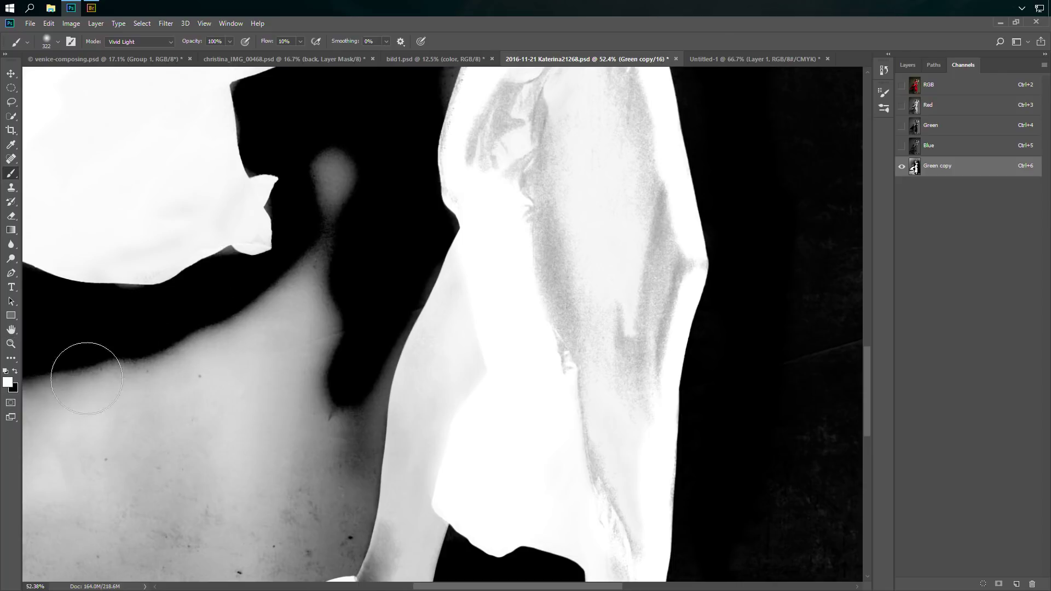
- Paint black along the dress's lower-left edge with a 70 px brush
{"action": "left_click", "coordinate": [15, 372]}
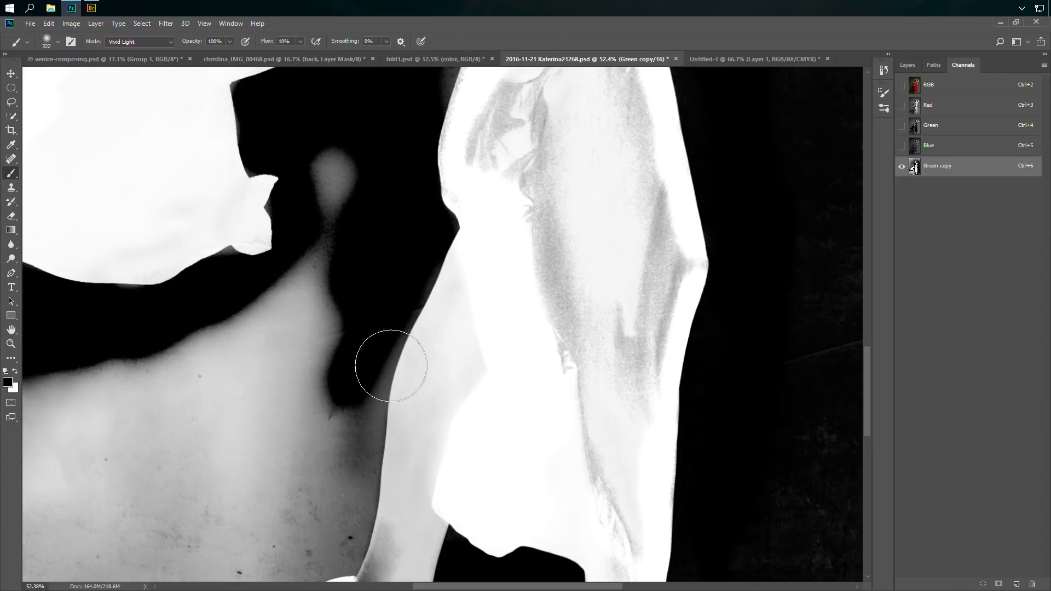
{"action": "left_click", "coordinate": [57, 41]}
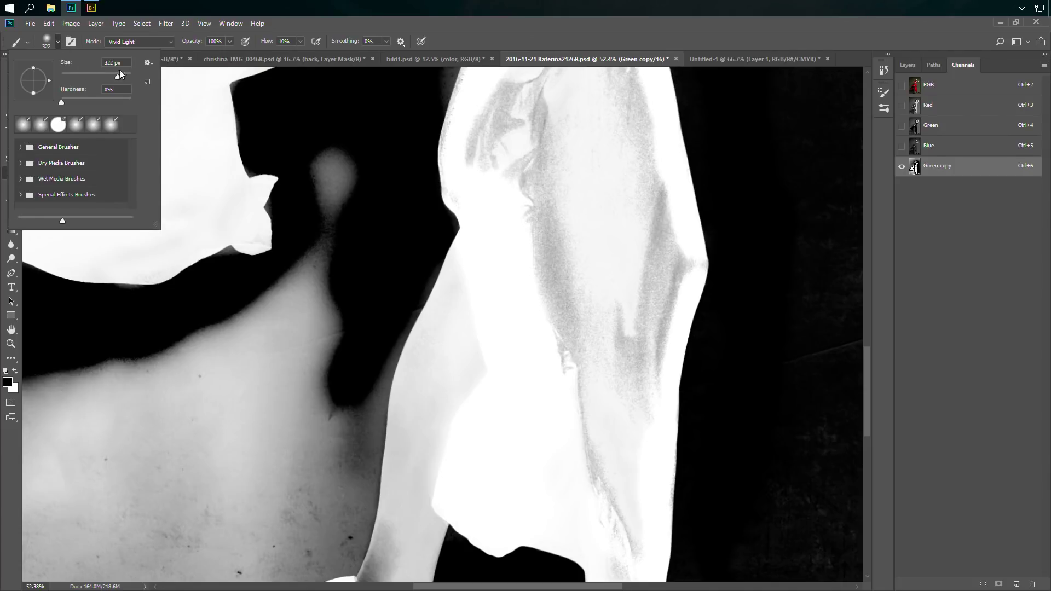
{"action": "left_click_drag", "start_coordinate": [109, 74], "coordinate": [84, 74]}
{"action": "left_click", "coordinate": [441, 529]}
{"action": "mouse_move", "coordinate": [443, 536]}
{"action": "left_mouse_down"}
{"action": "mouse_move", "coordinate": [426, 515]}
{"action": "mouse_move", "coordinate": [438, 524]}
{"action": "mouse_move", "coordinate": [428, 504]}
{"action": "mouse_move", "coordinate": [436, 452]}
{"action": "mouse_move", "coordinate": [428, 509]}
{"action": "mouse_move", "coordinate": [451, 534]}
{"action": "mouse_move", "coordinate": [445, 524]}
{"action": "left_mouse_up"}
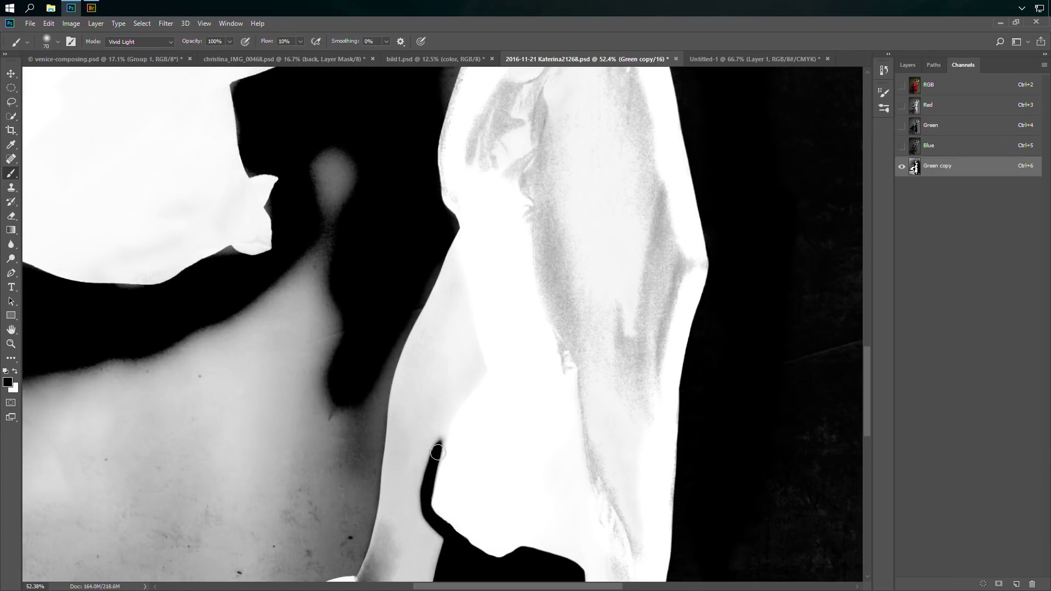
- Extend the black line up the dress's left edge to the corner
{"action": "mouse_move", "coordinate": [437, 452]}
{"action": "left_mouse_down"}
{"action": "mouse_move", "coordinate": [456, 400]}
{"action": "mouse_move", "coordinate": [437, 456]}
{"action": "mouse_move", "coordinate": [482, 373]}
{"action": "mouse_move", "coordinate": [469, 389]}
{"action": "mouse_move", "coordinate": [481, 371]}
{"action": "mouse_move", "coordinate": [448, 237]}
{"action": "mouse_move", "coordinate": [458, 301]}
{"action": "mouse_move", "coordinate": [454, 252]}
{"action": "mouse_move", "coordinate": [445, 300]}
{"action": "mouse_move", "coordinate": [443, 264]}
{"action": "mouse_move", "coordinate": [432, 284]}
{"action": "mouse_move", "coordinate": [440, 318]}
{"action": "mouse_move", "coordinate": [459, 317]}
{"action": "mouse_move", "coordinate": [473, 381]}
{"action": "mouse_move", "coordinate": [470, 359]}
{"action": "mouse_move", "coordinate": [471, 373]}
{"action": "mouse_move", "coordinate": [481, 369]}
{"action": "mouse_move", "coordinate": [450, 265]}
{"action": "left_mouse_up"}
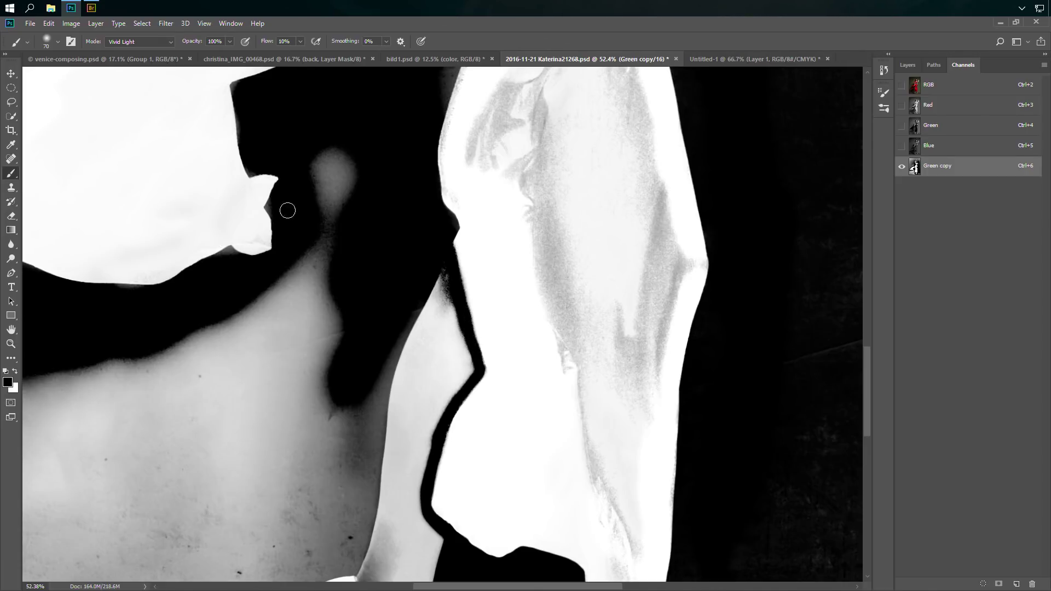
{"action": "mouse_move", "coordinate": [274, 210]}
{"action": "left_mouse_down"}
{"action": "mouse_move", "coordinate": [278, 170]}
{"action": "mouse_move", "coordinate": [258, 163]}
{"action": "mouse_move", "coordinate": [249, 173]}
{"action": "mouse_move", "coordinate": [241, 102]}
{"action": "left_mouse_up"}
{"action": "mouse_move", "coordinate": [235, 261]}
{"action": "left_mouse_down"}
{"action": "mouse_move", "coordinate": [218, 257]}
{"action": "mouse_move", "coordinate": [241, 268]}
{"action": "left_mouse_up"}
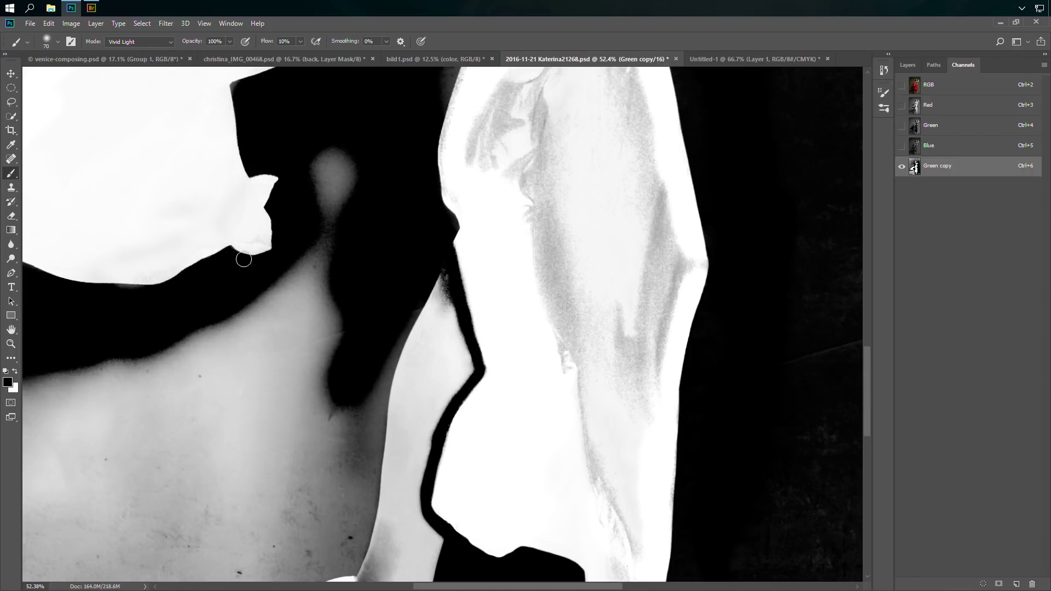
{"action": "mouse_move", "coordinate": [152, 291]}
{"action": "left_mouse_down"}
{"action": "mouse_move", "coordinate": [121, 292]}
{"action": "mouse_move", "coordinate": [157, 272]}
{"action": "mouse_move", "coordinate": [117, 277]}
{"action": "mouse_move", "coordinate": [160, 276]}
{"action": "mouse_move", "coordinate": [261, 233]}
{"action": "left_mouse_up"}
- Brush white around the notch and along the dress edge to clean it up
{"action": "left_click", "coordinate": [15, 372]}
{"action": "mouse_move", "coordinate": [261, 222]}
{"action": "left_mouse_down"}
{"action": "mouse_move", "coordinate": [266, 183]}
{"action": "mouse_move", "coordinate": [191, 245]}
{"action": "mouse_move", "coordinate": [91, 277]}
{"action": "mouse_move", "coordinate": [106, 260]}
{"action": "left_mouse_up"}
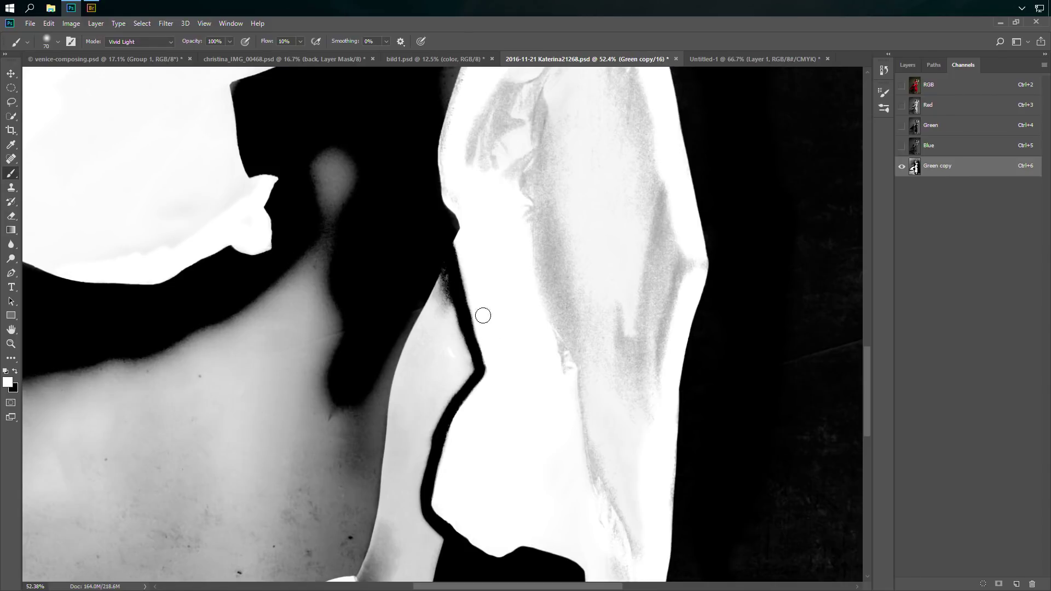
{"action": "mouse_move", "coordinate": [480, 323]}
{"action": "left_mouse_down"}
{"action": "mouse_move", "coordinate": [469, 300]}
{"action": "mouse_move", "coordinate": [489, 398]}
{"action": "left_mouse_up"}
{"action": "mouse_move", "coordinate": [445, 159]}
{"action": "left_mouse_down"}
{"action": "mouse_move", "coordinate": [443, 131]}
{"action": "mouse_move", "coordinate": [470, 80]}
{"action": "left_mouse_up"}
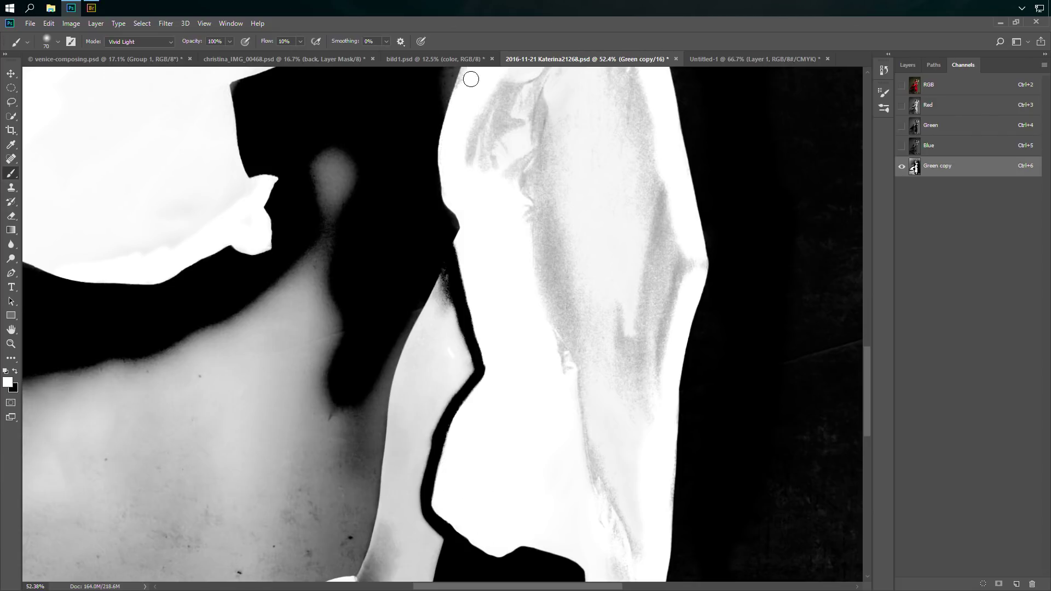
{"action": "mouse_move", "coordinate": [475, 154]}
{"action": "left_mouse_down"}
{"action": "mouse_move", "coordinate": [505, 244]}
{"action": "mouse_move", "coordinate": [512, 376]}
{"action": "left_mouse_up"}
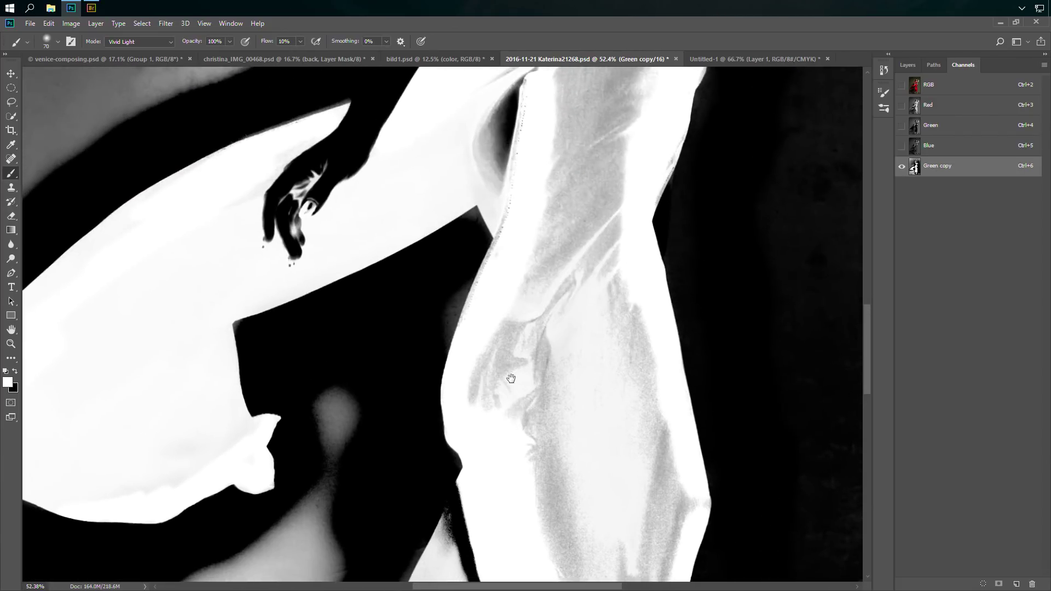
- Whiten the edge strips beside the hand, then paint a black strip along the bodice edge
{"action": "mouse_move", "coordinate": [497, 246]}
{"action": "left_mouse_down"}
{"action": "mouse_move", "coordinate": [517, 200]}
{"action": "mouse_move", "coordinate": [513, 209]}
{"action": "mouse_move", "coordinate": [520, 142]}
{"action": "mouse_move", "coordinate": [508, 302]}
{"action": "left_mouse_up"}
{"action": "mouse_move", "coordinate": [529, 199]}
{"action": "left_mouse_down"}
{"action": "mouse_move", "coordinate": [604, 204]}
{"action": "mouse_move", "coordinate": [518, 237]}
{"action": "mouse_move", "coordinate": [511, 175]}
{"action": "left_mouse_up"}
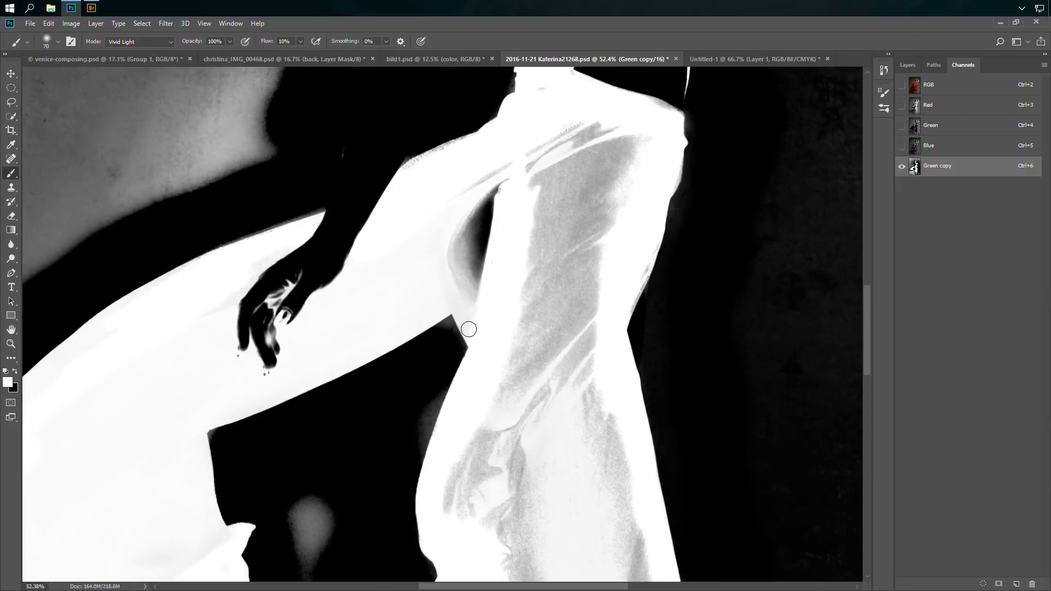
{"action": "left_click", "coordinate": [16, 373]}
{"action": "mouse_move", "coordinate": [473, 276]}
{"action": "left_mouse_down"}
{"action": "mouse_move", "coordinate": [465, 351]}
{"action": "mouse_move", "coordinate": [467, 276]}
{"action": "mouse_move", "coordinate": [499, 183]}
{"action": "mouse_move", "coordinate": [462, 242]}
{"action": "mouse_move", "coordinate": [463, 280]}
{"action": "mouse_move", "coordinate": [453, 245]}
{"action": "mouse_move", "coordinate": [461, 307]}
{"action": "mouse_move", "coordinate": [450, 258]}
{"action": "mouse_move", "coordinate": [469, 220]}
{"action": "left_mouse_up"}
- Set the brush blend mode to Normal and size to 14 px
{"action": "left_click", "coordinate": [163, 42]}
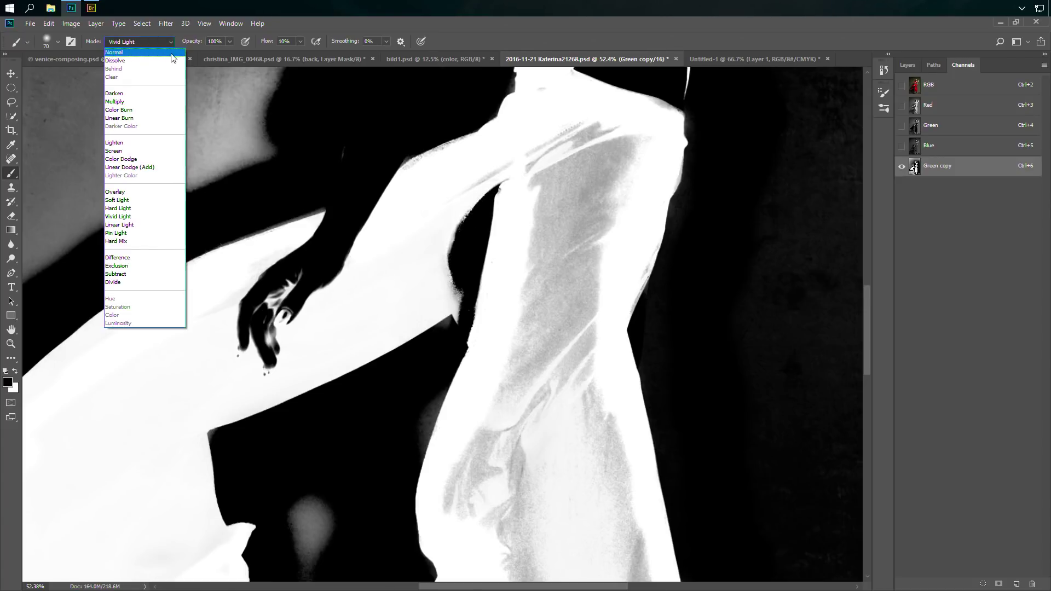
{"action": "left_click", "coordinate": [164, 48]}
{"action": "left_click", "coordinate": [51, 41]}
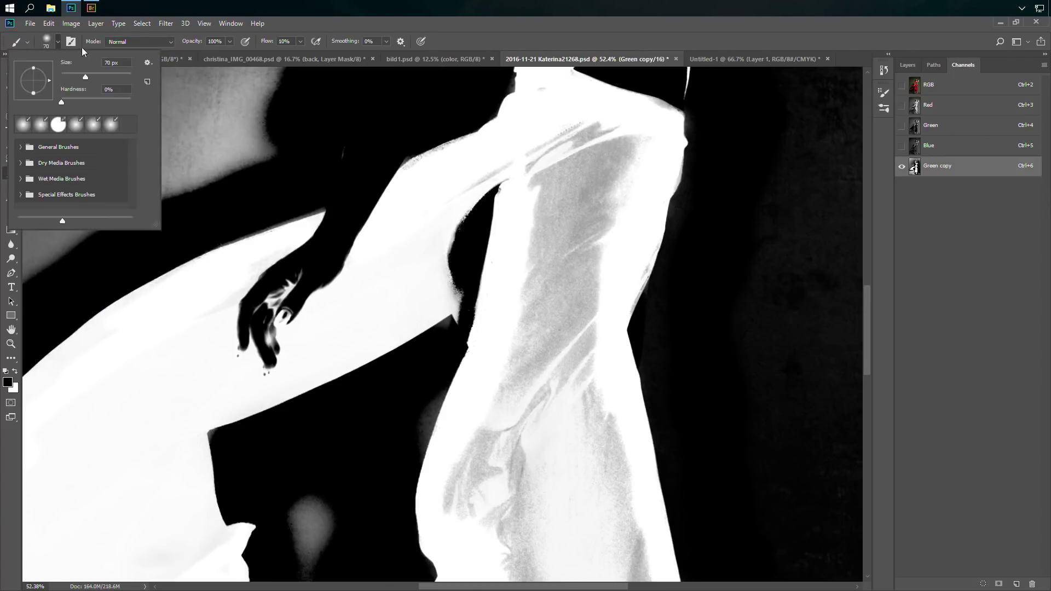
{"action": "left_click_drag", "start_coordinate": [79, 74], "coordinate": [65, 74]}
{"action": "left_click", "coordinate": [458, 323]}
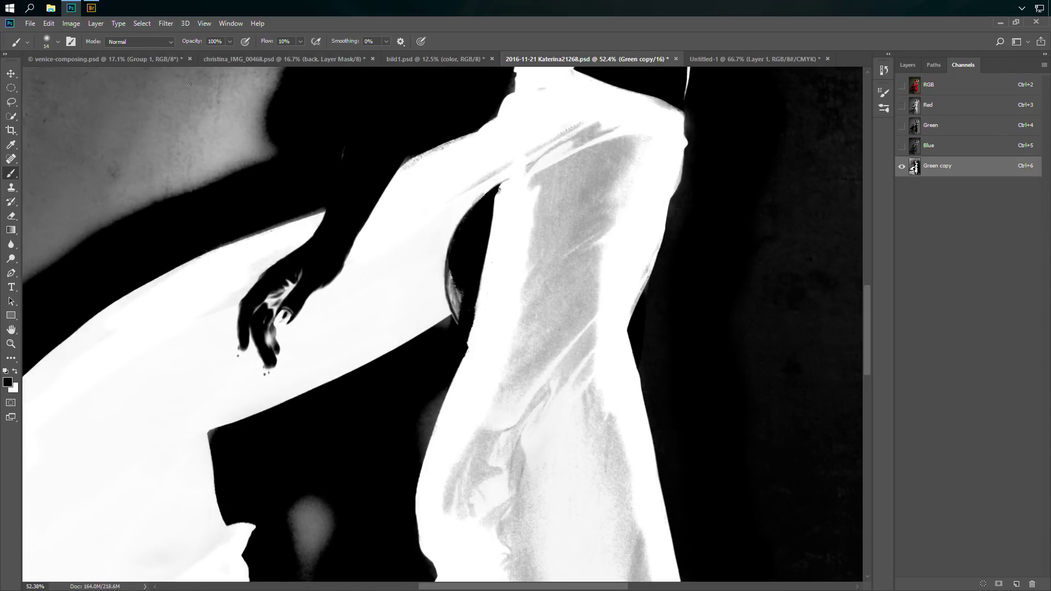
- In Vivid Light with a 48 px brush, darken beside the dress edge and the hand highlights
{"action": "left_click", "coordinate": [139, 42]}
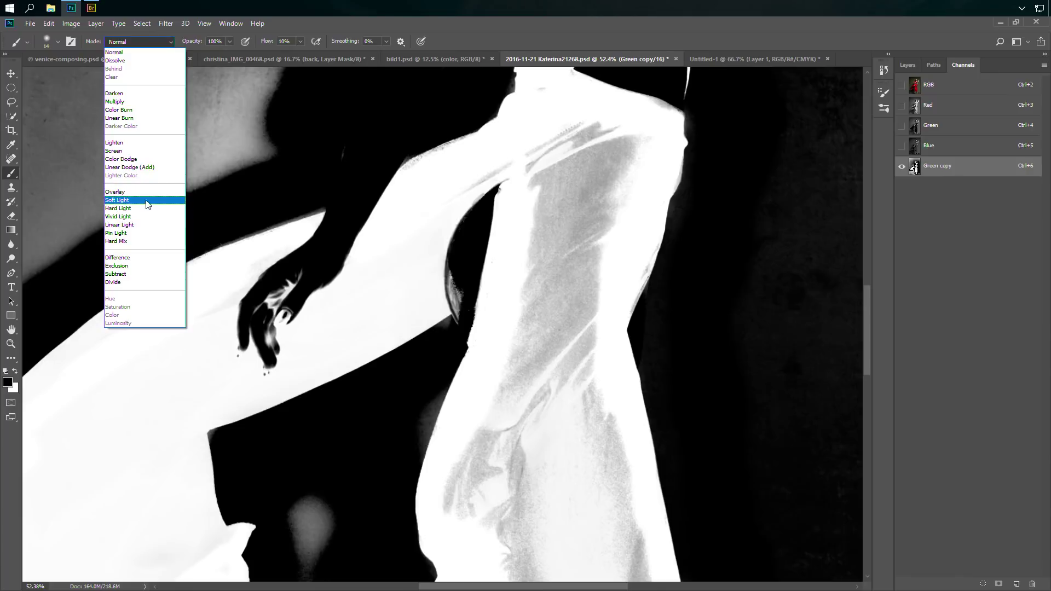
{"action": "left_click", "coordinate": [145, 217]}
{"action": "left_click", "coordinate": [58, 41]}
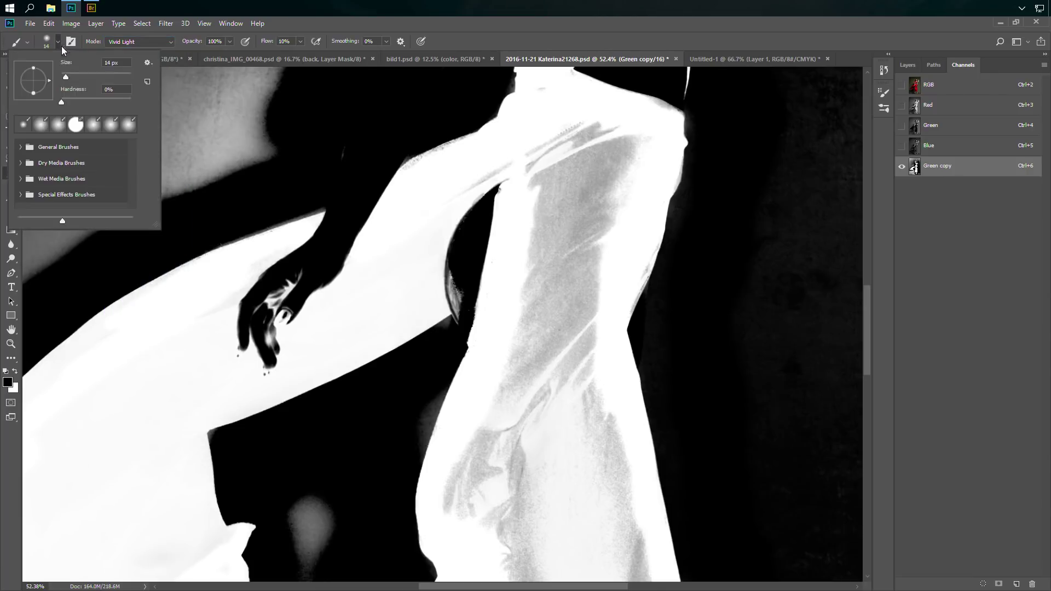
{"action": "left_click_drag", "start_coordinate": [74, 76], "coordinate": [77, 74]}
{"action": "left_click", "coordinate": [462, 273]}
{"action": "left_click_drag", "start_coordinate": [458, 271], "coordinate": [456, 310]}
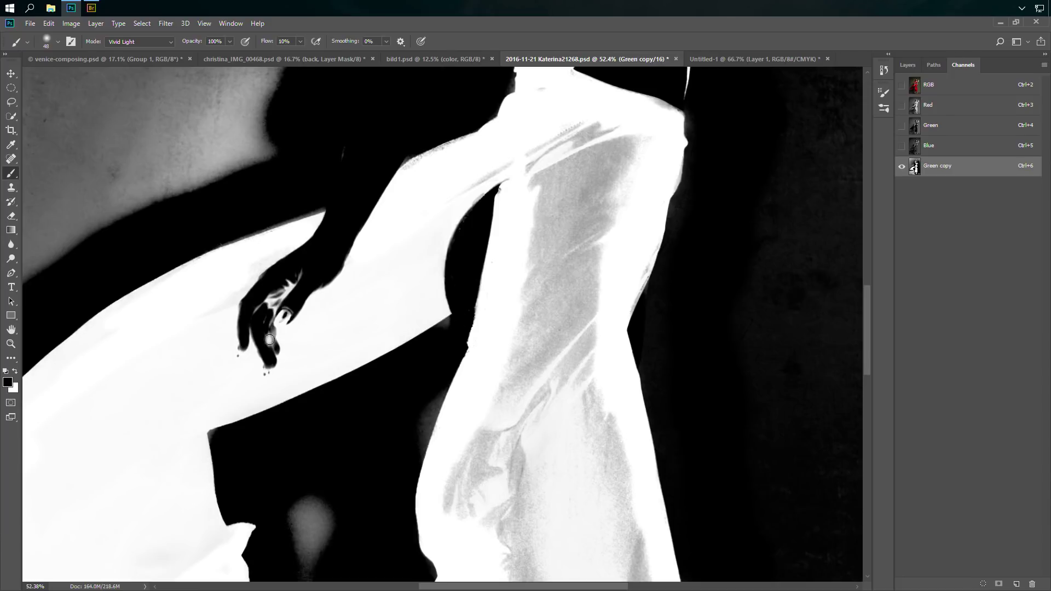
{"action": "left_click_drag", "start_coordinate": [270, 340], "coordinate": [269, 341]}
{"action": "mouse_move", "coordinate": [284, 282]}
{"action": "left_mouse_down"}
{"action": "mouse_move", "coordinate": [263, 317]}
{"action": "mouse_move", "coordinate": [287, 276]}
{"action": "mouse_move", "coordinate": [267, 304]}
{"action": "mouse_move", "coordinate": [302, 278]}
{"action": "mouse_move", "coordinate": [286, 293]}
{"action": "left_mouse_up"}
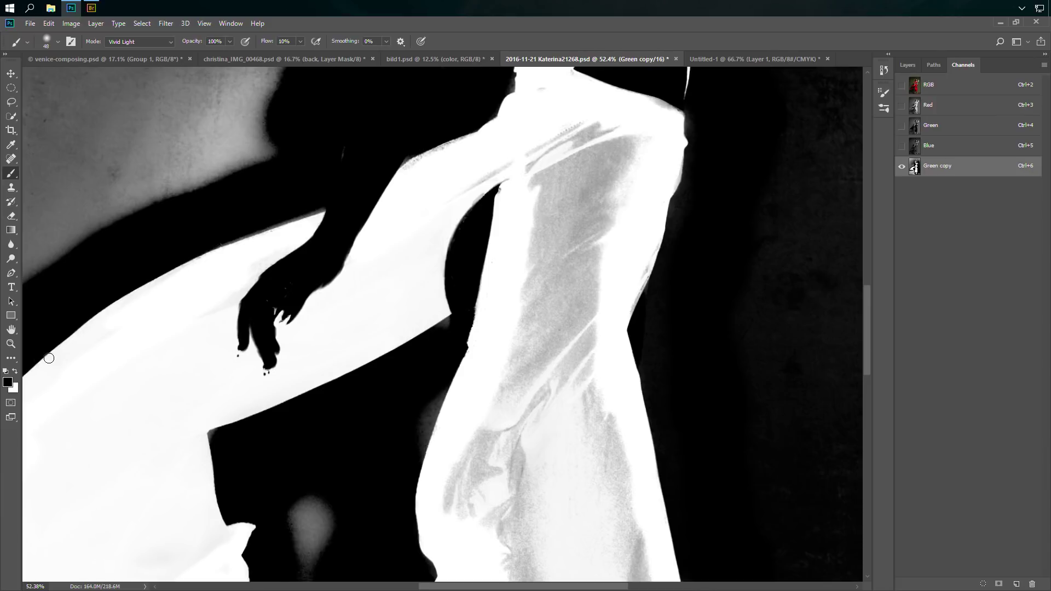
- Switch to Normal mode and paint white at 92 px over the torso's grey shading
{"action": "left_click", "coordinate": [159, 41]}
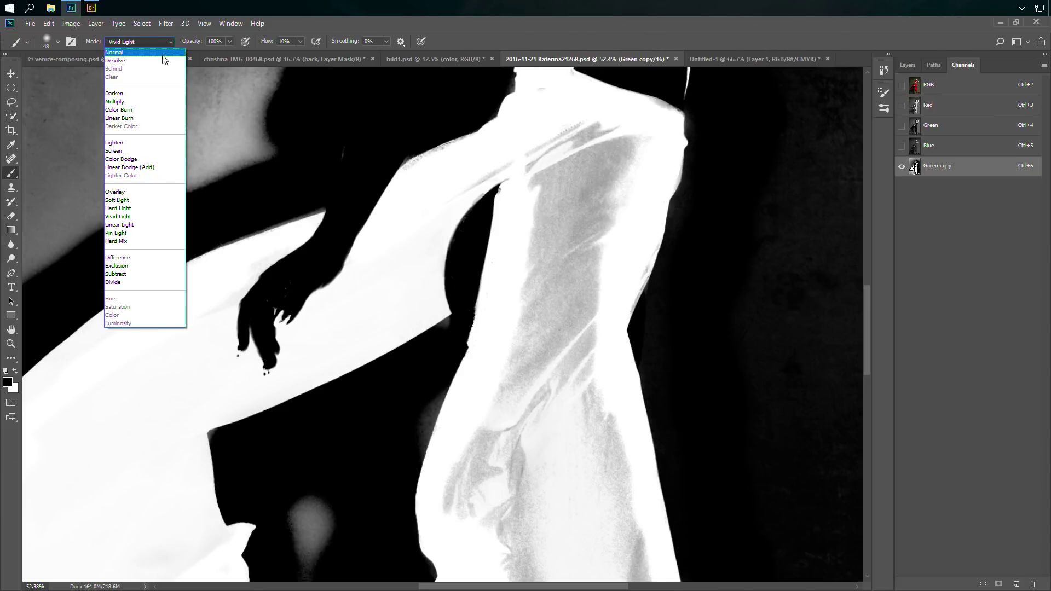
{"action": "left_click", "coordinate": [165, 55]}
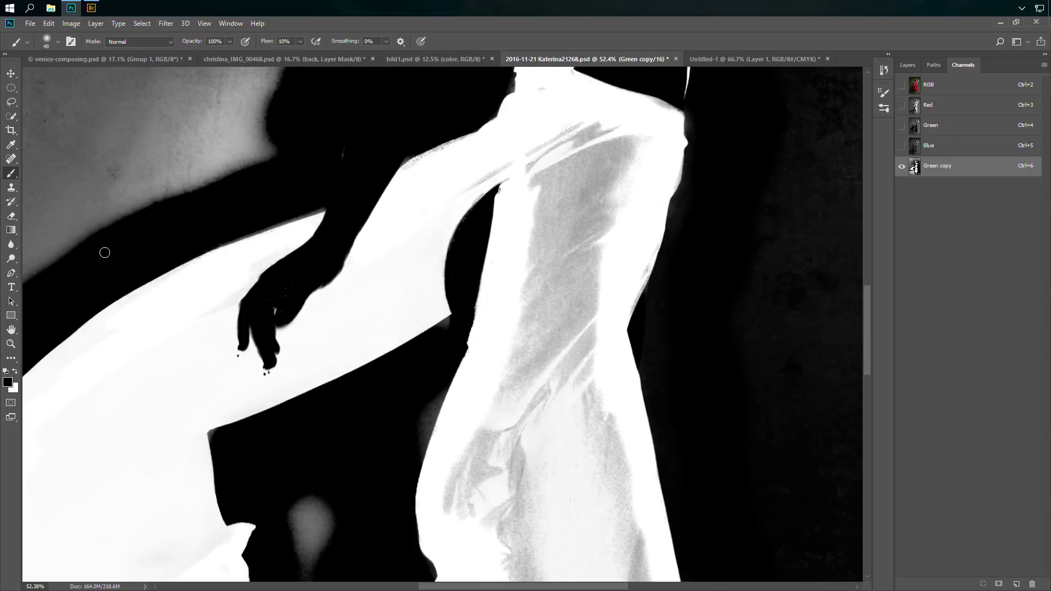
{"action": "left_click", "coordinate": [16, 371]}
{"action": "left_click", "coordinate": [54, 39]}
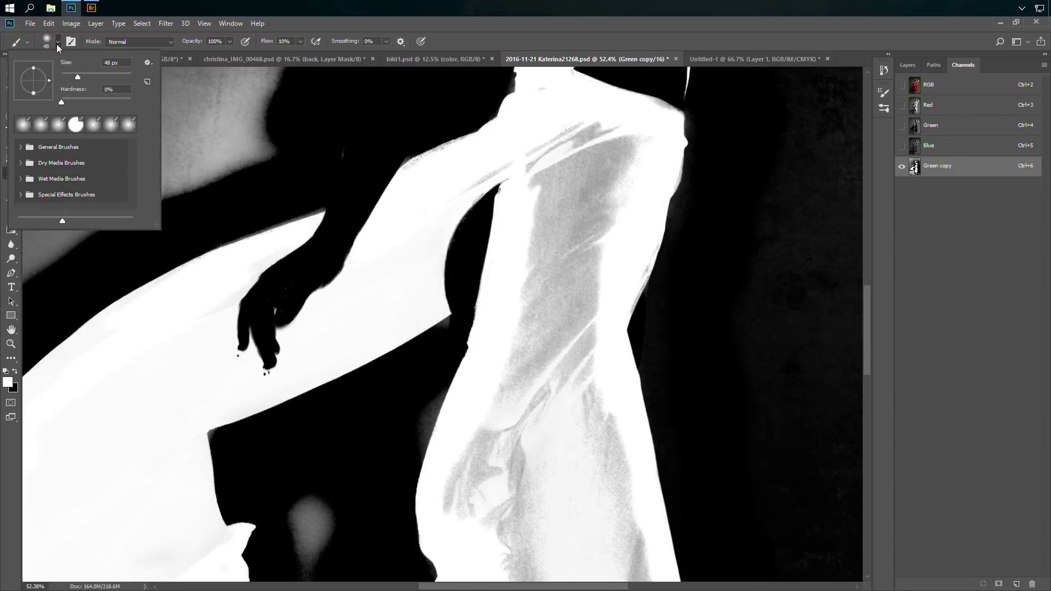
{"action": "left_click_drag", "start_coordinate": [93, 75], "coordinate": [96, 82]}
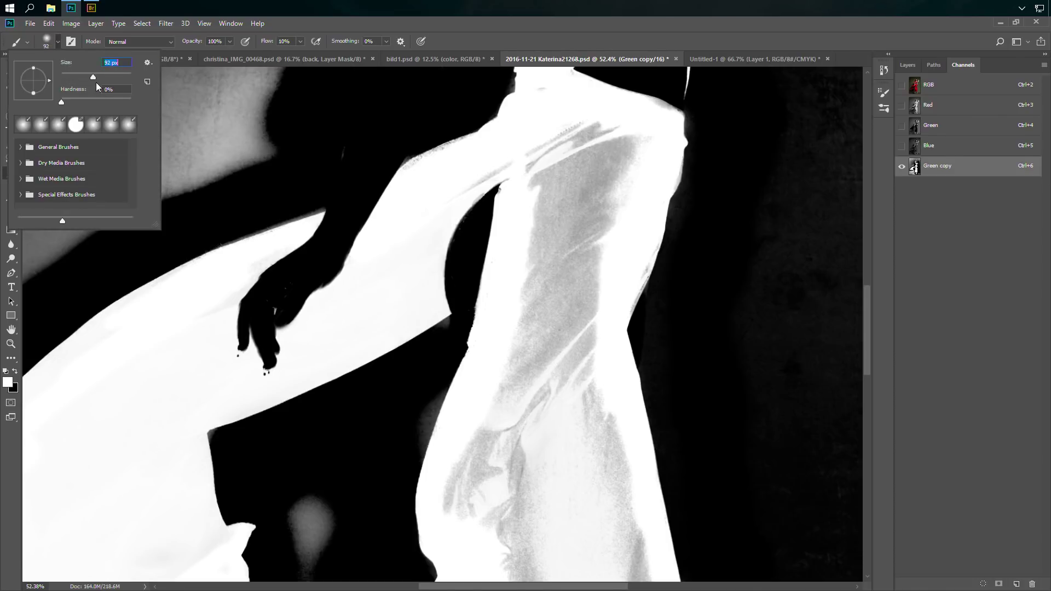
{"action": "left_click", "coordinate": [207, 327]}
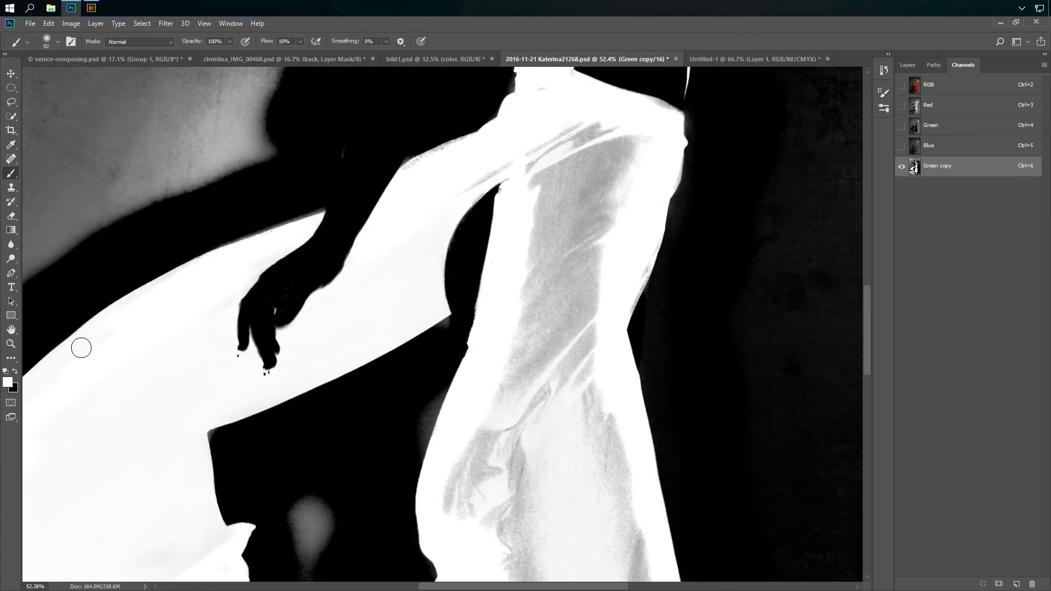
{"action": "mouse_move", "coordinate": [591, 284]}
{"action": "left_mouse_down"}
{"action": "mouse_move", "coordinate": [585, 345]}
{"action": "mouse_move", "coordinate": [624, 177]}
{"action": "mouse_move", "coordinate": [596, 287]}
{"action": "left_mouse_up"}
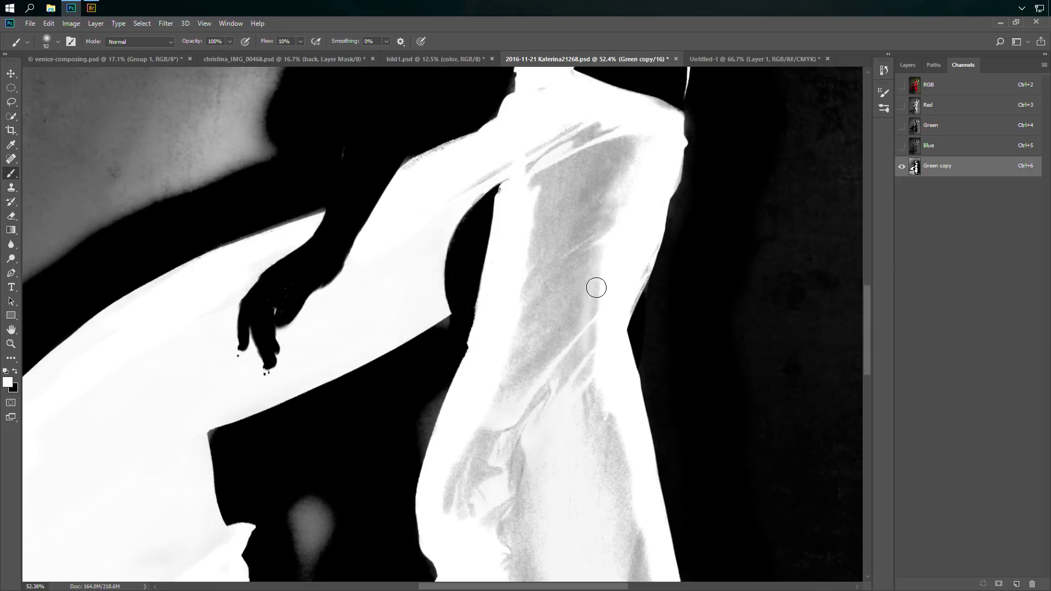
{"action": "scroll", "coordinate": [575, 290], "scroll_direction": "up", "scroll_amount": 4}
{"action": "scroll", "coordinate": [547, 329], "scroll_direction": "right", "scroll_amount": 3}
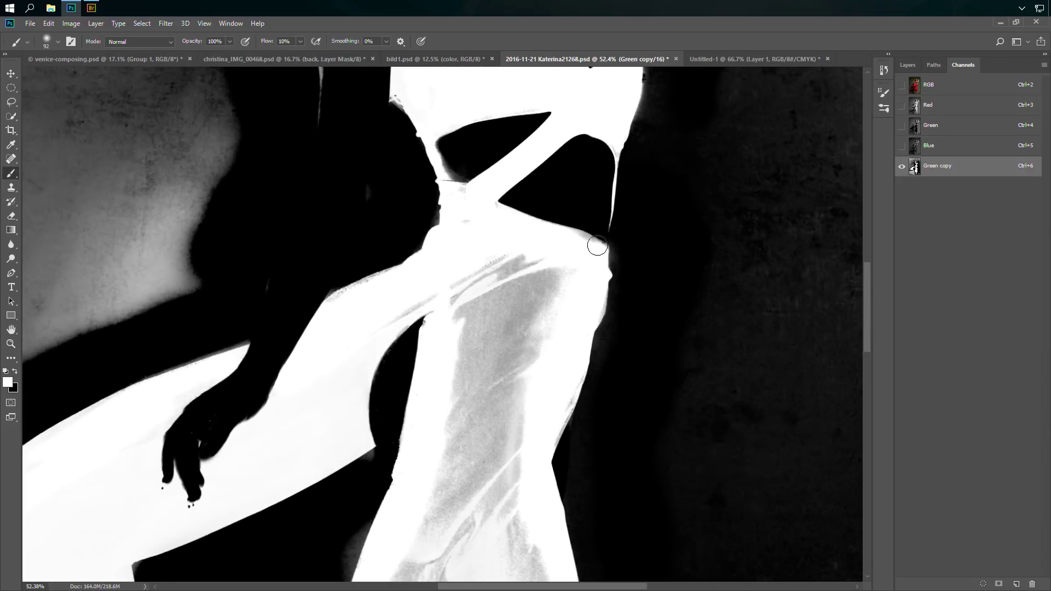
- In Vivid Light, paint white along the torso, arm, neck and dress edges until solid
{"action": "left_click_drag", "start_coordinate": [595, 246], "coordinate": [602, 248]}
{"action": "left_click", "coordinate": [140, 42]}
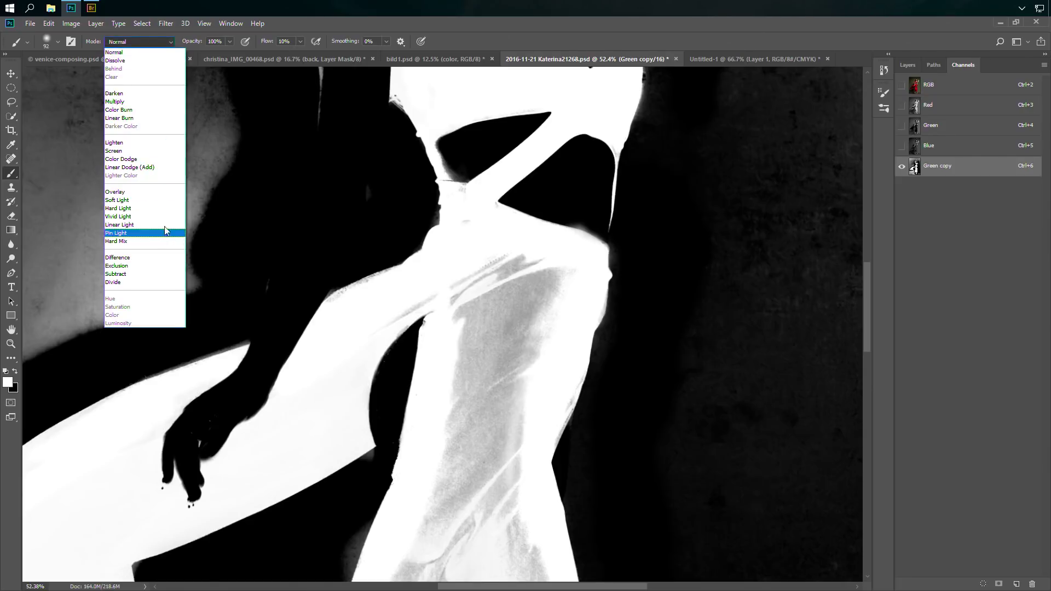
{"action": "left_click", "coordinate": [166, 216]}
{"action": "mouse_move", "coordinate": [375, 298]}
{"action": "left_mouse_down"}
{"action": "mouse_move", "coordinate": [366, 281]}
{"action": "mouse_move", "coordinate": [335, 297]}
{"action": "mouse_move", "coordinate": [390, 274]}
{"action": "left_mouse_up"}
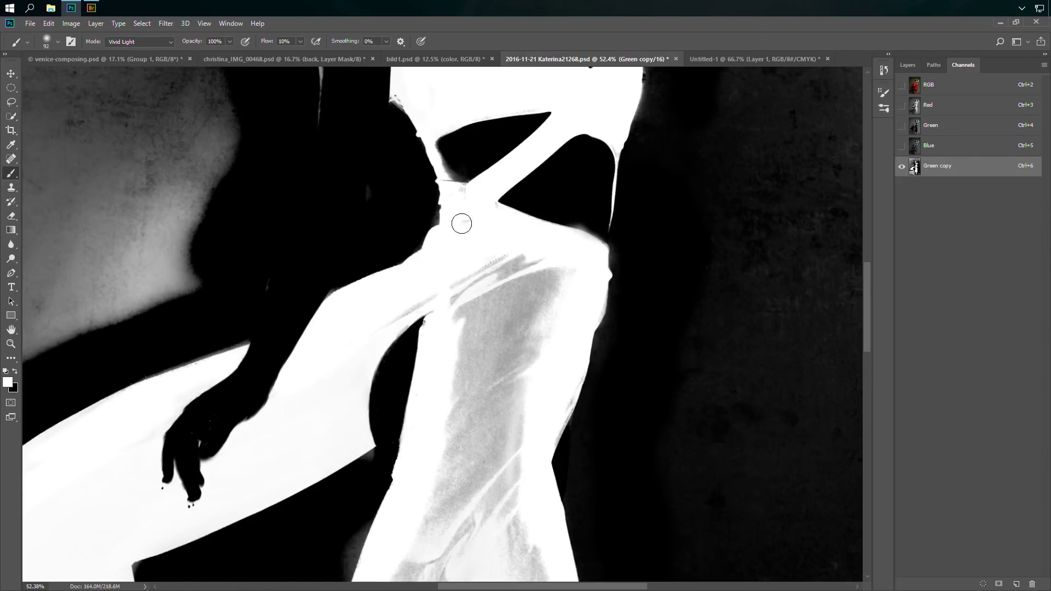
{"action": "left_click_drag", "start_coordinate": [461, 210], "coordinate": [437, 179]}
{"action": "left_click_drag", "start_coordinate": [404, 104], "coordinate": [407, 105]}
{"action": "mouse_move", "coordinate": [495, 286]}
{"action": "left_mouse_down"}
{"action": "mouse_move", "coordinate": [490, 319]}
{"action": "mouse_move", "coordinate": [446, 359]}
{"action": "left_mouse_up"}
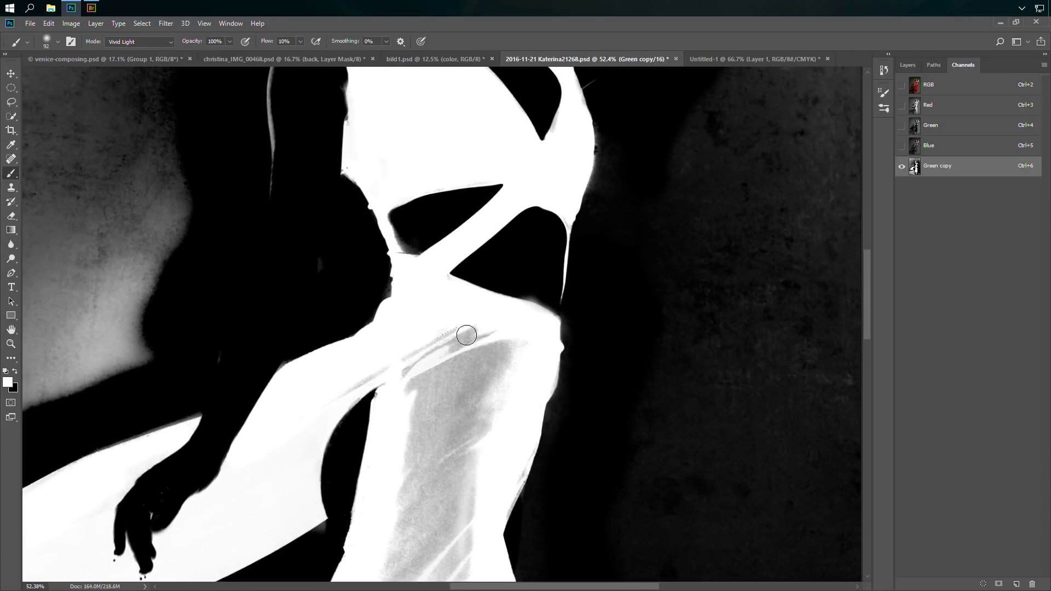
{"action": "mouse_move", "coordinate": [552, 379]}
{"action": "left_mouse_down"}
{"action": "mouse_move", "coordinate": [512, 491]}
{"action": "mouse_move", "coordinate": [549, 331]}
{"action": "mouse_move", "coordinate": [553, 342]}
{"action": "left_mouse_up"}
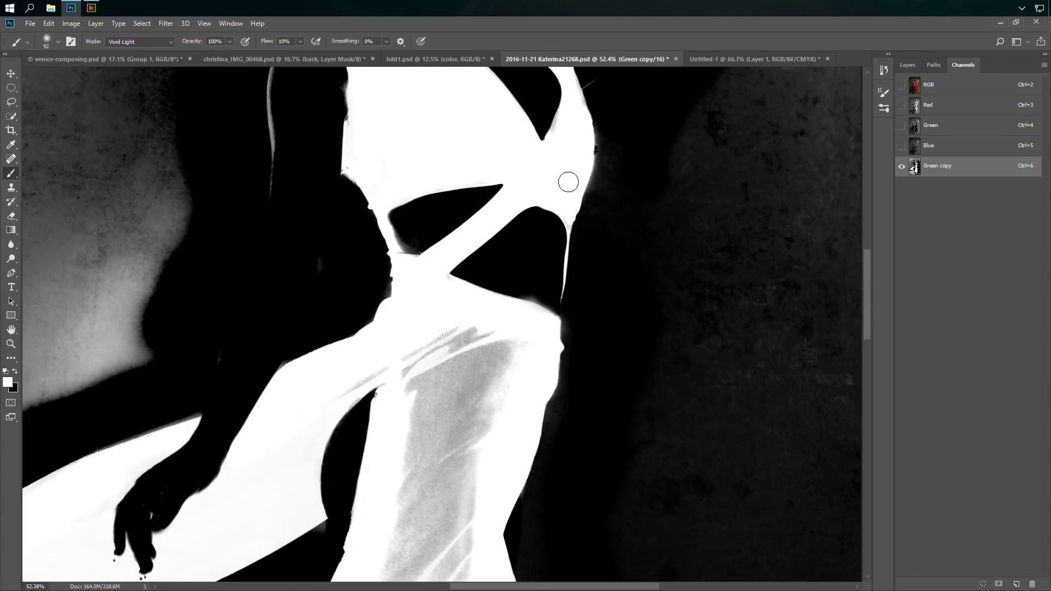
{"action": "left_click_drag", "start_coordinate": [571, 206], "coordinate": [570, 241]}
{"action": "mouse_move", "coordinate": [579, 167]}
{"action": "left_mouse_down"}
{"action": "mouse_move", "coordinate": [539, 323]}
{"action": "mouse_move", "coordinate": [551, 283]}
{"action": "mouse_move", "coordinate": [547, 310]}
{"action": "mouse_move", "coordinate": [534, 204]}
{"action": "mouse_move", "coordinate": [520, 193]}
{"action": "mouse_move", "coordinate": [527, 170]}
{"action": "mouse_move", "coordinate": [533, 178]}
{"action": "mouse_move", "coordinate": [529, 200]}
{"action": "mouse_move", "coordinate": [516, 162]}
{"action": "mouse_move", "coordinate": [528, 163]}
{"action": "mouse_move", "coordinate": [449, 221]}
{"action": "mouse_move", "coordinate": [460, 216]}
{"action": "mouse_move", "coordinate": [442, 271]}
{"action": "mouse_move", "coordinate": [333, 277]}
{"action": "mouse_move", "coordinate": [317, 267]}
{"action": "mouse_move", "coordinate": [328, 204]}
{"action": "mouse_move", "coordinate": [279, 154]}
{"action": "left_mouse_up"}
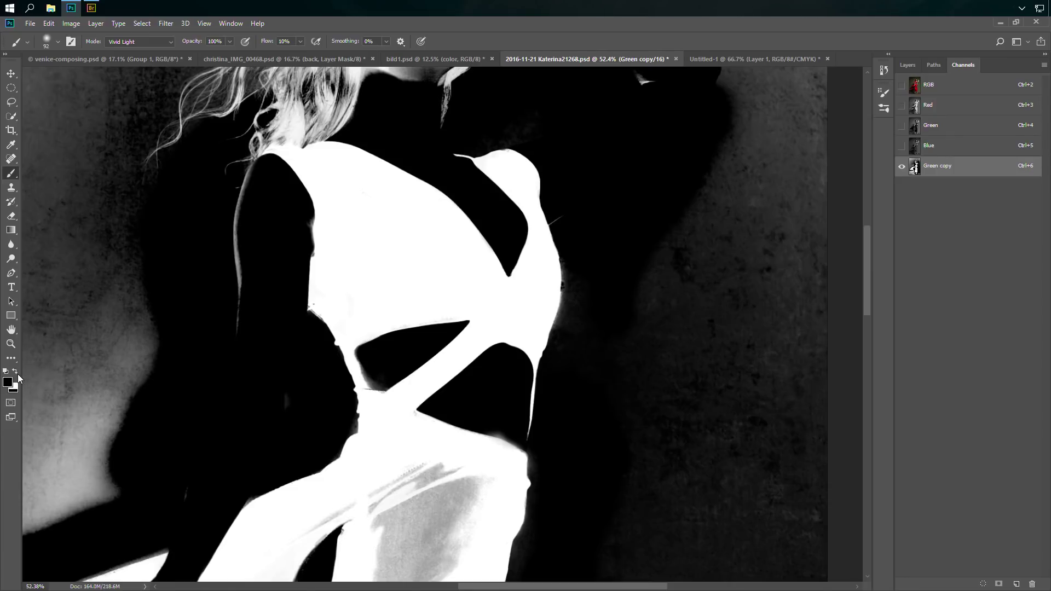
{"action": "mouse_move", "coordinate": [386, 391]}
{"action": "left_mouse_down"}
{"action": "mouse_move", "coordinate": [367, 371]}
{"action": "mouse_move", "coordinate": [374, 384]}
{"action": "mouse_move", "coordinate": [391, 378]}
{"action": "mouse_move", "coordinate": [355, 435]}
{"action": "left_mouse_up"}
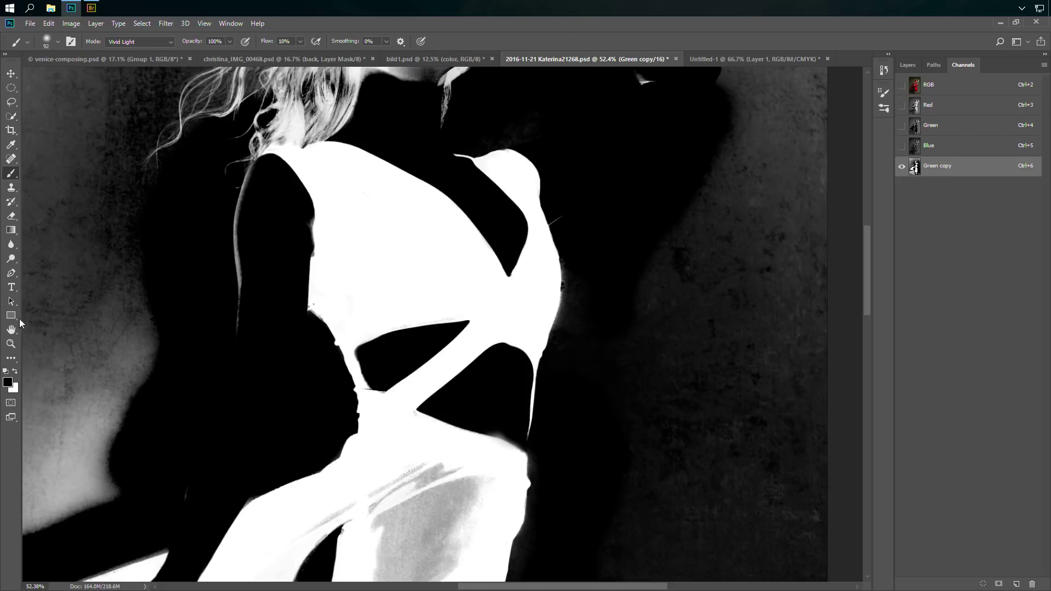
- Switch to the Pencil tool set to 72 px at 100% hardness
{"action": "right_click", "coordinate": [12, 174]}
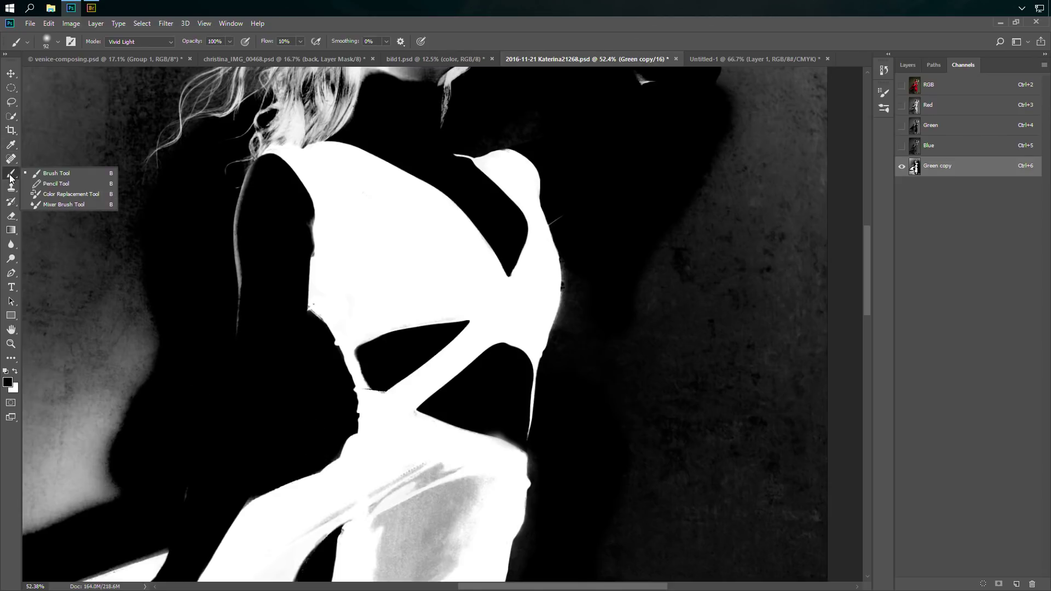
{"action": "left_click", "coordinate": [68, 173]}
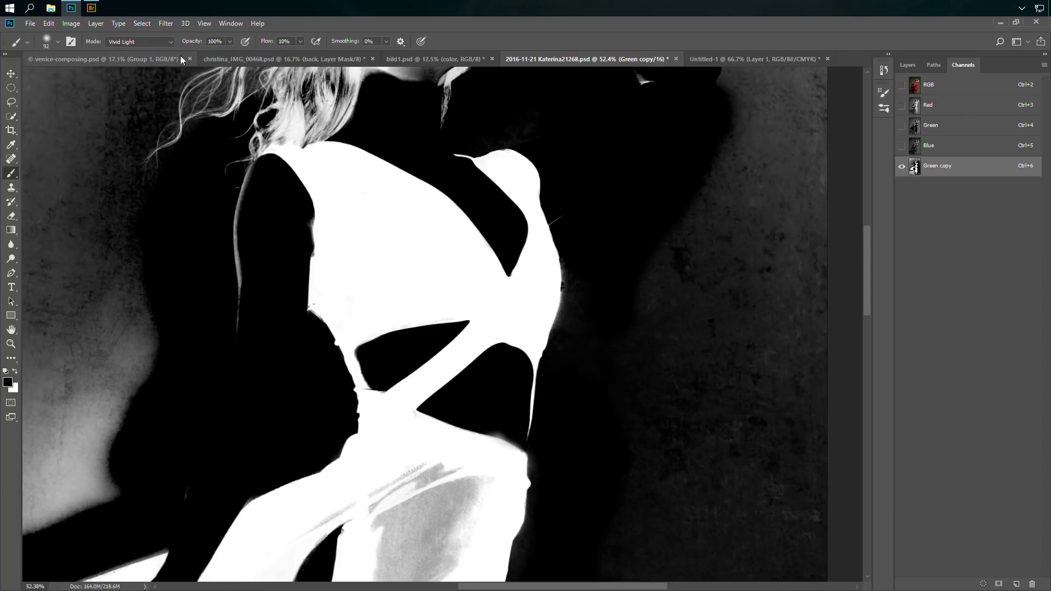
{"action": "right_click", "coordinate": [12, 175]}
{"action": "left_click", "coordinate": [68, 182]}
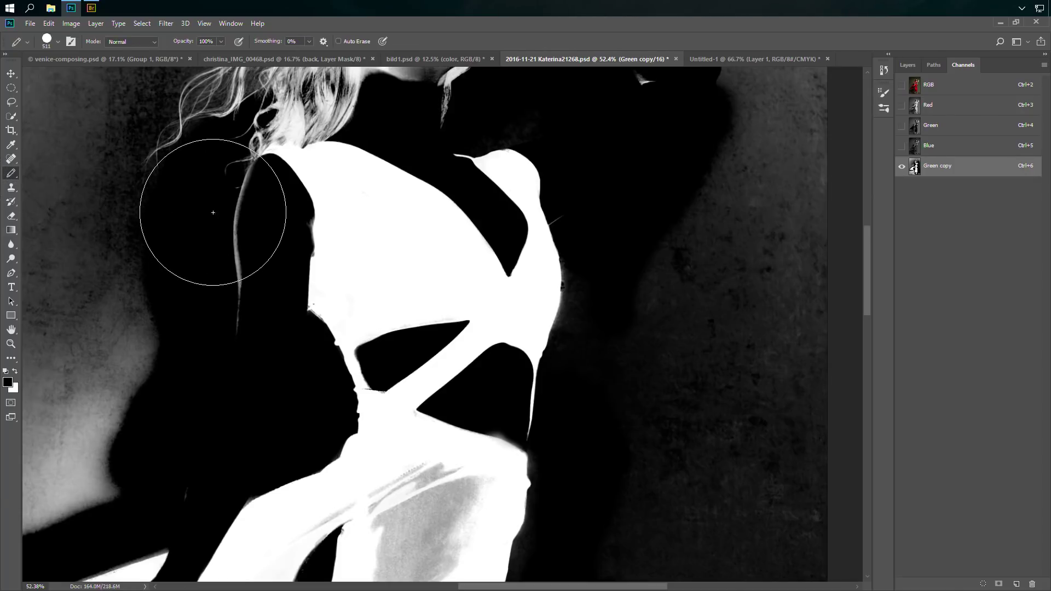
{"action": "left_click", "coordinate": [58, 42]}
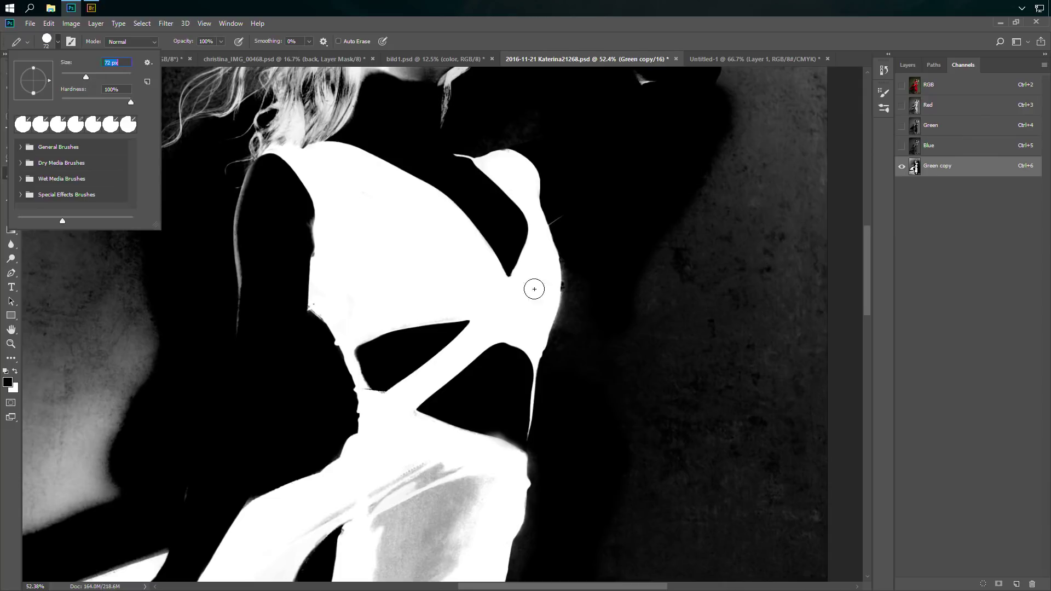
{"action": "left_click", "coordinate": [239, 306]}
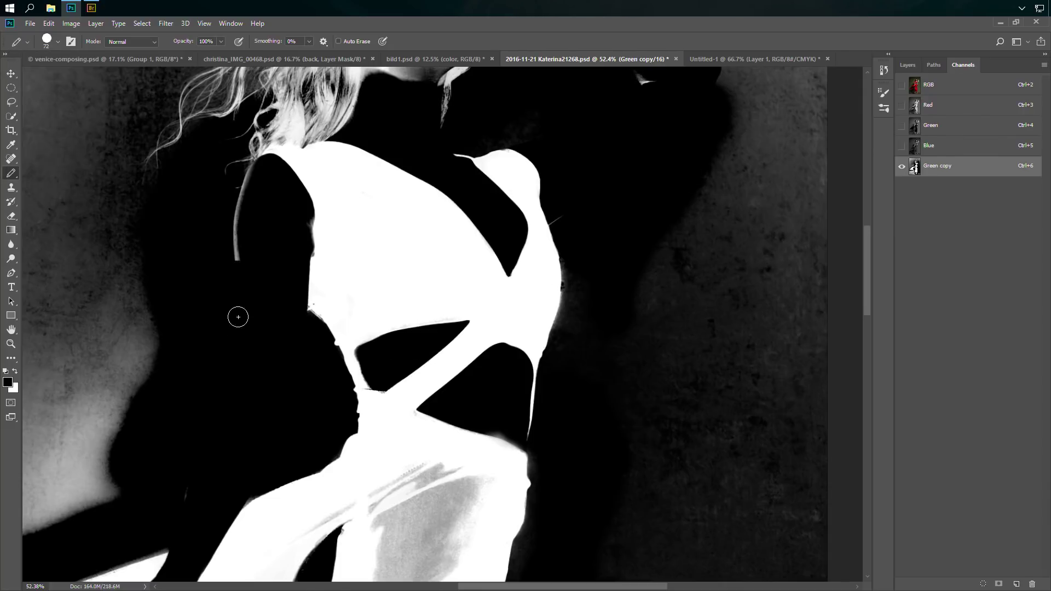
- Paint black over the light hair strands along both shoulders and the dress edge
{"action": "mouse_move", "coordinate": [237, 223]}
{"action": "left_mouse_down"}
{"action": "mouse_move", "coordinate": [249, 171]}
{"action": "mouse_move", "coordinate": [262, 162]}
{"action": "mouse_move", "coordinate": [251, 158]}
{"action": "mouse_move", "coordinate": [230, 194]}
{"action": "mouse_move", "coordinate": [235, 142]}
{"action": "mouse_move", "coordinate": [248, 128]}
{"action": "mouse_move", "coordinate": [242, 155]}
{"action": "mouse_move", "coordinate": [256, 126]}
{"action": "mouse_move", "coordinate": [290, 116]}
{"action": "mouse_move", "coordinate": [252, 154]}
{"action": "mouse_move", "coordinate": [281, 129]}
{"action": "mouse_move", "coordinate": [301, 138]}
{"action": "mouse_move", "coordinate": [270, 142]}
{"action": "mouse_move", "coordinate": [343, 129]}
{"action": "mouse_move", "coordinate": [234, 154]}
{"action": "left_mouse_up"}
{"action": "mouse_move", "coordinate": [355, 119]}
{"action": "left_mouse_down"}
{"action": "mouse_move", "coordinate": [334, 115]}
{"action": "mouse_move", "coordinate": [363, 108]}
{"action": "mouse_move", "coordinate": [262, 108]}
{"action": "mouse_move", "coordinate": [164, 140]}
{"action": "left_mouse_up"}
{"action": "mouse_move", "coordinate": [426, 106]}
{"action": "left_mouse_down"}
{"action": "mouse_move", "coordinate": [461, 96]}
{"action": "mouse_move", "coordinate": [435, 125]}
{"action": "mouse_move", "coordinate": [462, 155]}
{"action": "left_mouse_up"}
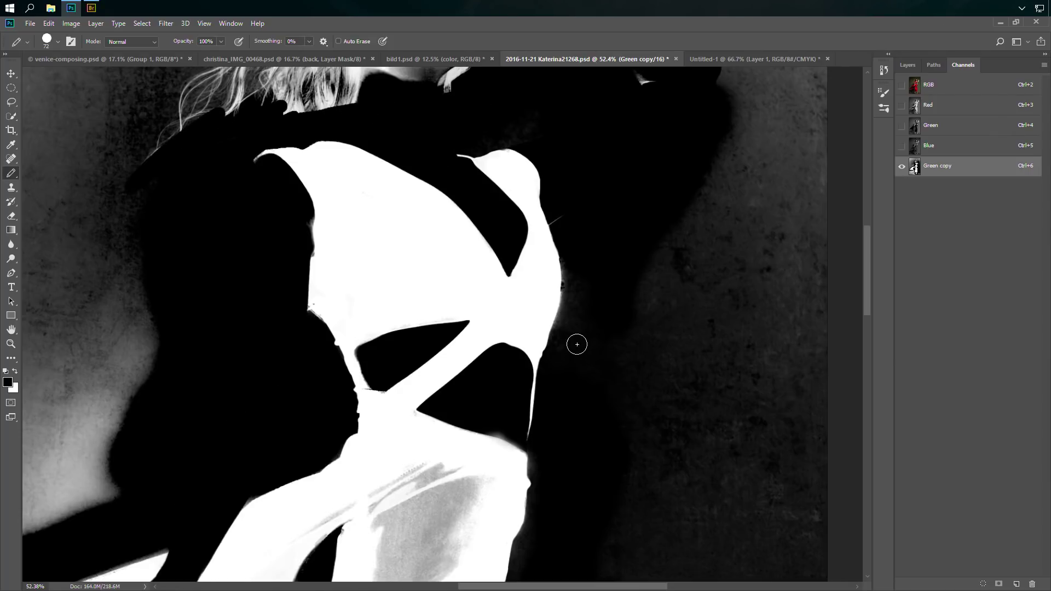
{"action": "mouse_move", "coordinate": [575, 345]}
{"action": "left_mouse_down"}
{"action": "mouse_move", "coordinate": [582, 230]}
{"action": "mouse_move", "coordinate": [556, 214]}
{"action": "left_mouse_up"}
{"action": "left_click_drag", "start_coordinate": [534, 481], "coordinate": [622, 171]}
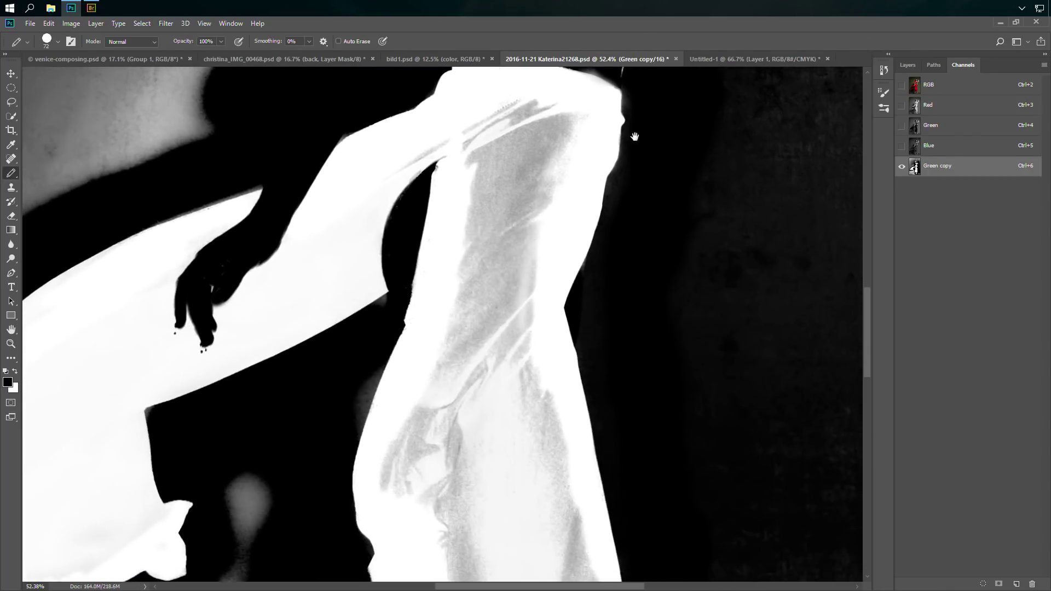
- Paint black along the leg edge, around the hand and at the ankle's shoe strap
{"action": "mouse_move", "coordinate": [297, 504]}
{"action": "left_mouse_down"}
{"action": "mouse_move", "coordinate": [361, 385]}
{"action": "mouse_move", "coordinate": [412, 341]}
{"action": "mouse_move", "coordinate": [419, 393]}
{"action": "mouse_move", "coordinate": [476, 450]}
{"action": "mouse_move", "coordinate": [643, 373]}
{"action": "mouse_move", "coordinate": [613, 358]}
{"action": "mouse_move", "coordinate": [511, 234]}
{"action": "mouse_move", "coordinate": [459, 143]}
{"action": "mouse_move", "coordinate": [412, 90]}
{"action": "left_mouse_up"}
{"action": "mouse_move", "coordinate": [411, 420]}
{"action": "left_mouse_down"}
{"action": "mouse_move", "coordinate": [440, 450]}
{"action": "mouse_move", "coordinate": [434, 438]}
{"action": "left_mouse_up"}
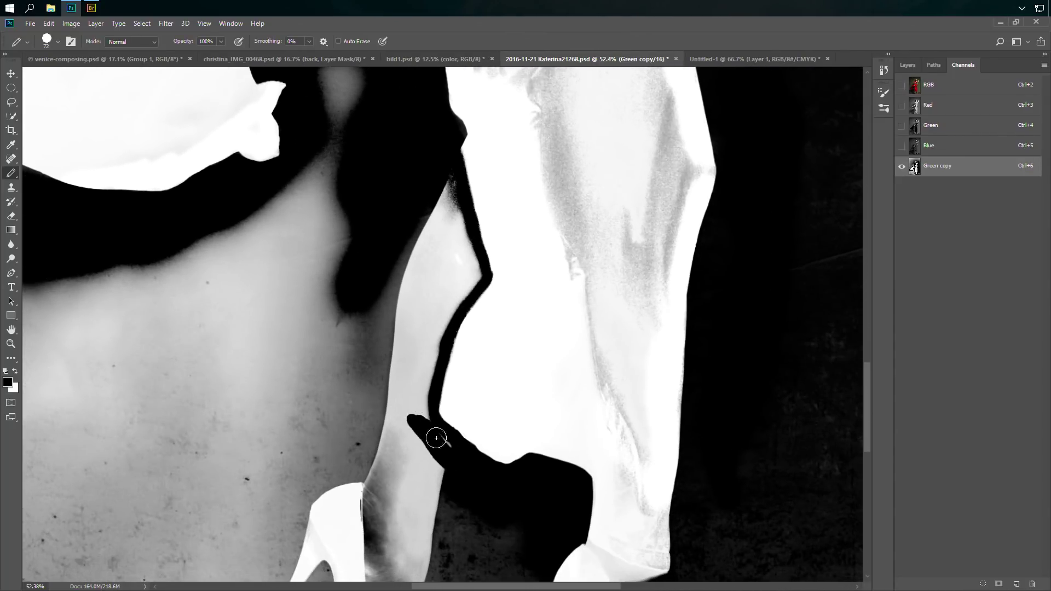
{"action": "mouse_move", "coordinate": [421, 350]}
{"action": "left_mouse_down"}
{"action": "mouse_move", "coordinate": [437, 324]}
{"action": "mouse_move", "coordinate": [479, 276]}
{"action": "mouse_move", "coordinate": [458, 287]}
{"action": "mouse_move", "coordinate": [451, 213]}
{"action": "mouse_move", "coordinate": [468, 239]}
{"action": "mouse_move", "coordinate": [452, 315]}
{"action": "mouse_move", "coordinate": [437, 176]}
{"action": "mouse_move", "coordinate": [459, 197]}
{"action": "mouse_move", "coordinate": [443, 194]}
{"action": "mouse_move", "coordinate": [432, 312]}
{"action": "mouse_move", "coordinate": [437, 243]}
{"action": "mouse_move", "coordinate": [383, 350]}
{"action": "mouse_move", "coordinate": [389, 381]}
{"action": "mouse_move", "coordinate": [431, 270]}
{"action": "mouse_move", "coordinate": [405, 414]}
{"action": "mouse_move", "coordinate": [430, 518]}
{"action": "mouse_move", "coordinate": [442, 489]}
{"action": "left_mouse_up"}
{"action": "mouse_move", "coordinate": [384, 339]}
{"action": "left_mouse_down"}
{"action": "mouse_move", "coordinate": [410, 489]}
{"action": "mouse_move", "coordinate": [415, 463]}
{"action": "mouse_move", "coordinate": [493, 535]}
{"action": "left_mouse_up"}
{"action": "key", "text": "space"}
{"action": "left_click_drag", "start_coordinate": [594, 414], "coordinate": [473, 190]}
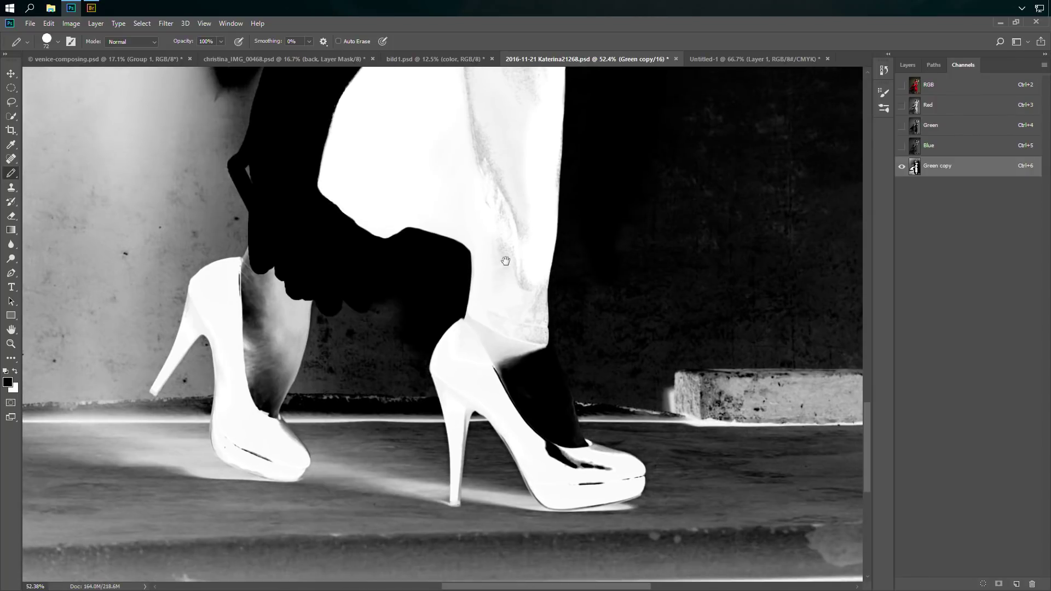
{"action": "mouse_move", "coordinate": [526, 366]}
{"action": "left_mouse_down"}
{"action": "mouse_move", "coordinate": [463, 343]}
{"action": "mouse_move", "coordinate": [495, 368]}
{"action": "mouse_move", "coordinate": [445, 323]}
{"action": "mouse_move", "coordinate": [501, 360]}
{"action": "mouse_move", "coordinate": [538, 360]}
{"action": "mouse_move", "coordinate": [471, 325]}
{"action": "mouse_move", "coordinate": [547, 349]}
{"action": "mouse_move", "coordinate": [489, 334]}
{"action": "left_mouse_up"}
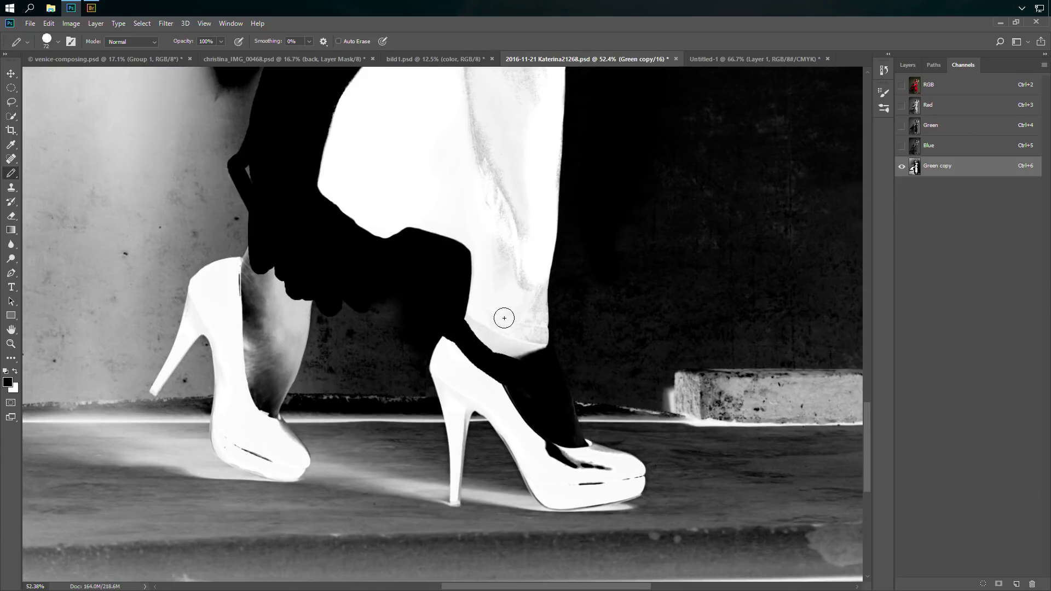
- Darken the pant-cuff edge, whiten the shoe join with the soft brush, and zoom out
{"action": "left_click_drag", "start_coordinate": [12, 176], "coordinate": [41, 174]}
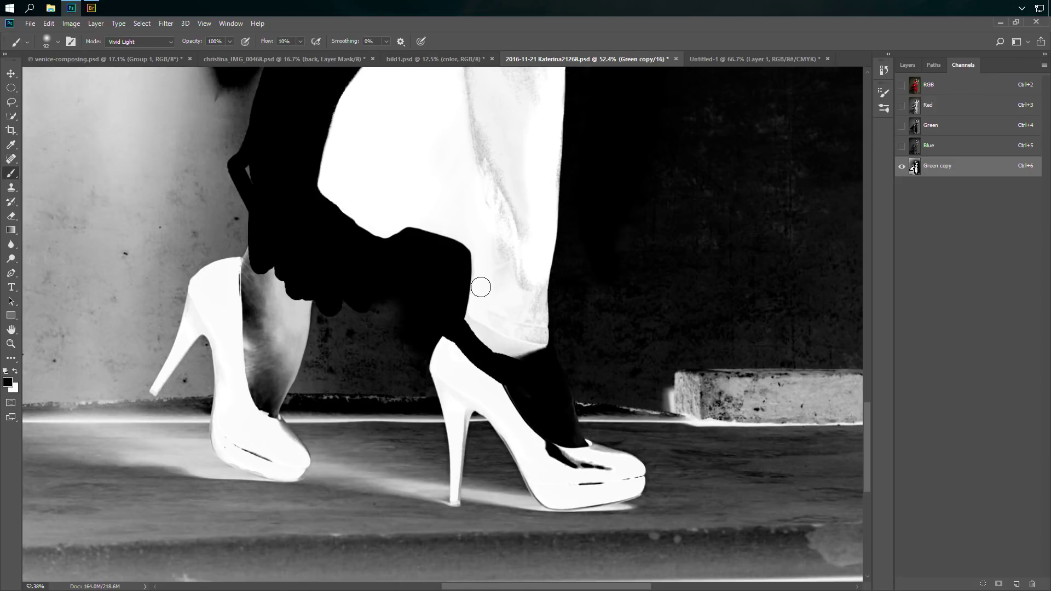
{"action": "mouse_move", "coordinate": [475, 339]}
{"action": "left_mouse_down"}
{"action": "mouse_move", "coordinate": [521, 357]}
{"action": "mouse_move", "coordinate": [460, 318]}
{"action": "mouse_move", "coordinate": [470, 335]}
{"action": "mouse_move", "coordinate": [516, 354]}
{"action": "mouse_move", "coordinate": [492, 337]}
{"action": "mouse_move", "coordinate": [547, 350]}
{"action": "mouse_move", "coordinate": [490, 335]}
{"action": "mouse_move", "coordinate": [545, 319]}
{"action": "mouse_move", "coordinate": [545, 351]}
{"action": "mouse_move", "coordinate": [527, 332]}
{"action": "mouse_move", "coordinate": [532, 321]}
{"action": "mouse_move", "coordinate": [541, 346]}
{"action": "mouse_move", "coordinate": [538, 321]}
{"action": "mouse_move", "coordinate": [528, 346]}
{"action": "mouse_move", "coordinate": [528, 316]}
{"action": "mouse_move", "coordinate": [545, 344]}
{"action": "mouse_move", "coordinate": [540, 294]}
{"action": "mouse_move", "coordinate": [516, 339]}
{"action": "mouse_move", "coordinate": [509, 305]}
{"action": "mouse_move", "coordinate": [497, 322]}
{"action": "mouse_move", "coordinate": [484, 303]}
{"action": "mouse_move", "coordinate": [486, 274]}
{"action": "mouse_move", "coordinate": [510, 253]}
{"action": "mouse_move", "coordinate": [519, 291]}
{"action": "mouse_move", "coordinate": [539, 248]}
{"action": "mouse_move", "coordinate": [546, 334]}
{"action": "mouse_move", "coordinate": [529, 294]}
{"action": "left_mouse_up"}
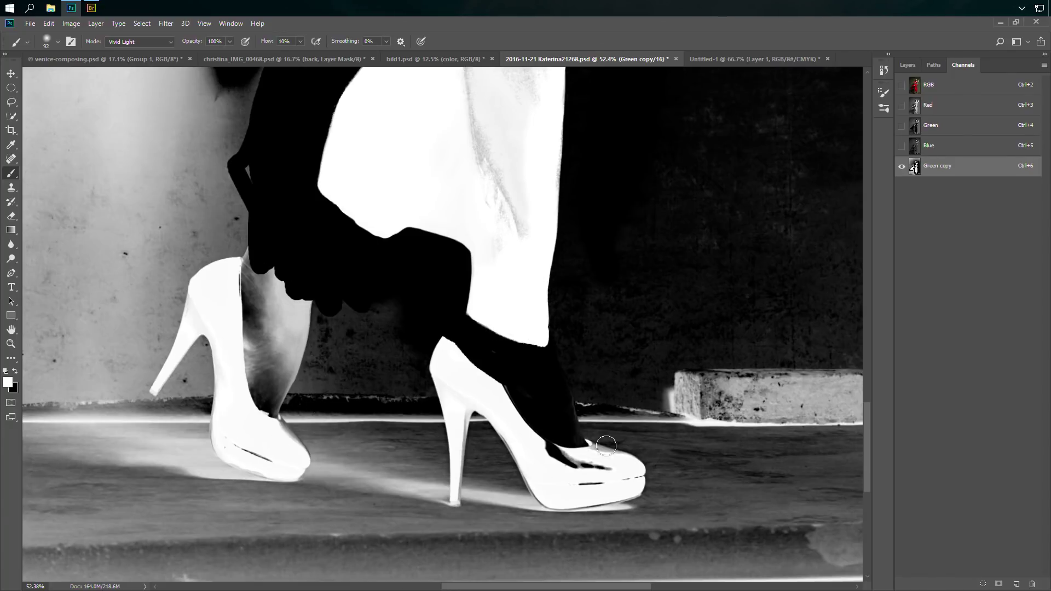
{"action": "left_click_drag", "start_coordinate": [606, 446], "coordinate": [592, 446]}
{"action": "key", "text": "z"}
{"action": "mouse_move", "coordinate": [593, 446]}
{"action": "left_mouse_down"}
{"action": "mouse_move", "coordinate": [386, 388]}
{"action": "mouse_move", "coordinate": [401, 363]}
{"action": "left_mouse_up"}
{"action": "left_click_drag", "start_coordinate": [490, 294], "coordinate": [488, 295]}
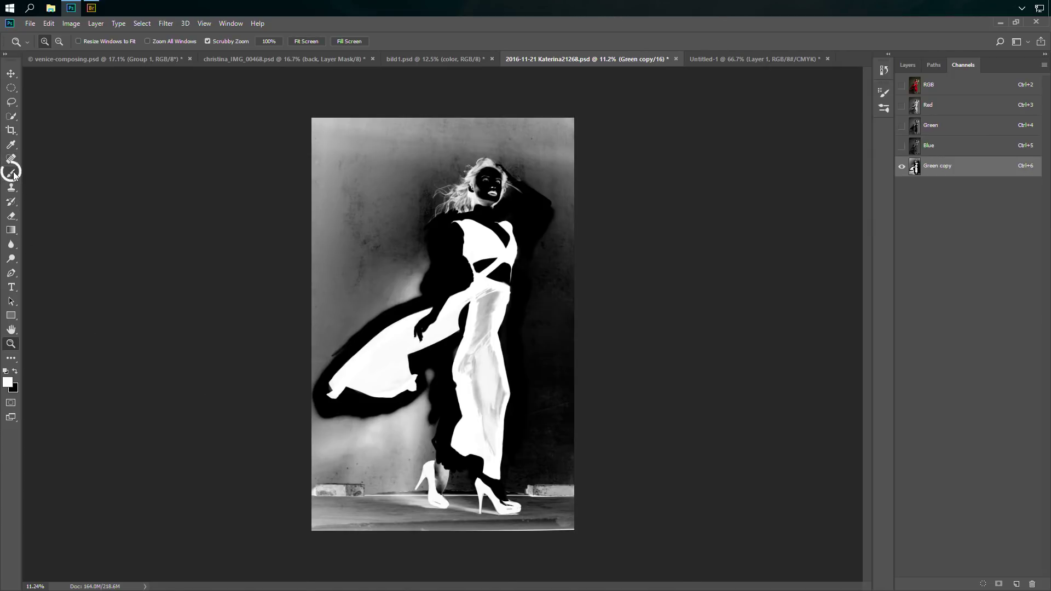
- Switch to the Pencil tool and set its size to 511 px
{"action": "left_click_drag", "start_coordinate": [11, 173], "coordinate": [59, 174]}
{"action": "left_click", "coordinate": [56, 183]}
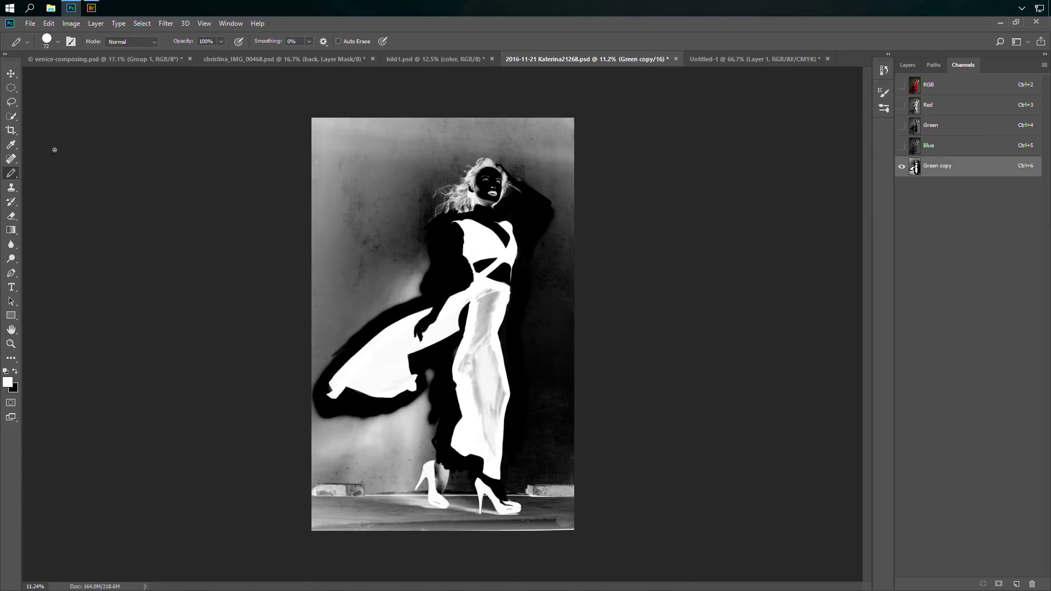
{"action": "left_click", "coordinate": [57, 41]}
{"action": "left_click_drag", "start_coordinate": [85, 77], "coordinate": [121, 77]}
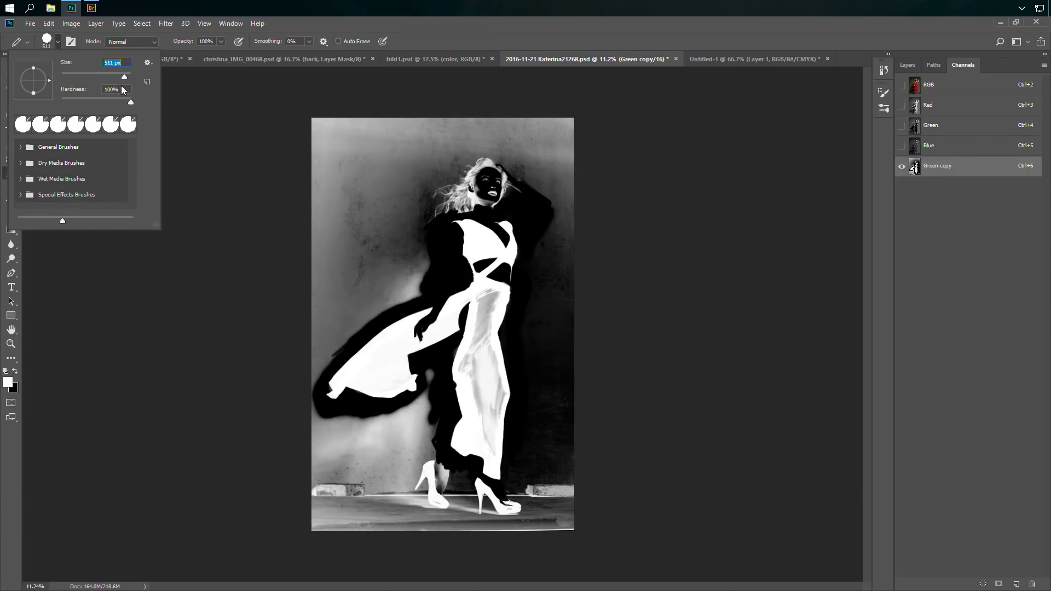
{"action": "left_click", "coordinate": [250, 158]}
- Paint the entire background black with the pencil, then restore white as foreground
{"action": "mouse_move", "coordinate": [334, 112]}
{"action": "left_mouse_down"}
{"action": "mouse_move", "coordinate": [352, 108]}
{"action": "mouse_move", "coordinate": [336, 160]}
{"action": "left_mouse_up"}
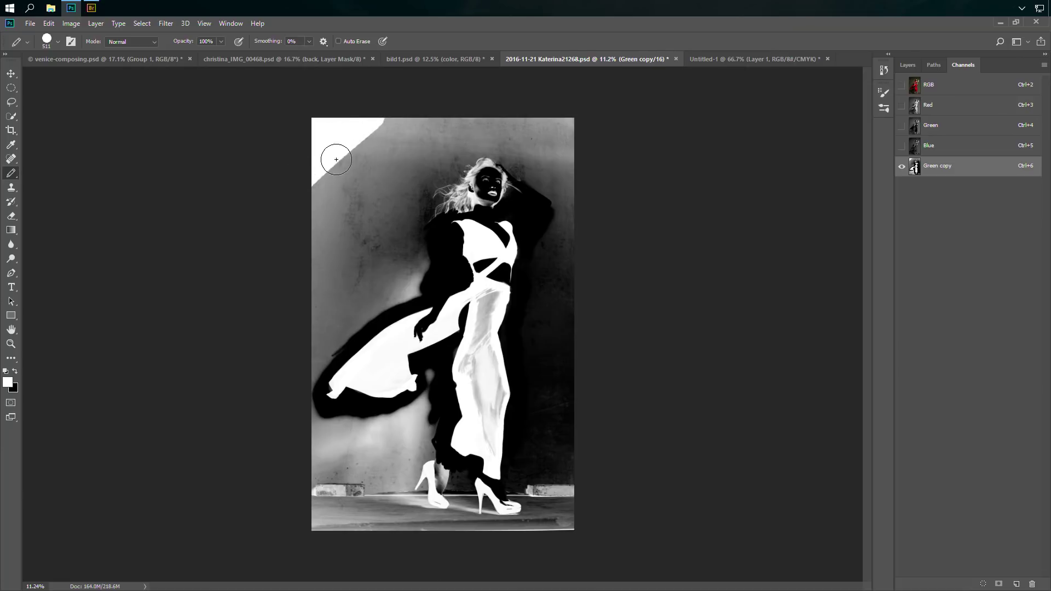
{"action": "left_click", "coordinate": [15, 371]}
{"action": "mouse_move", "coordinate": [347, 89]}
{"action": "left_mouse_down"}
{"action": "mouse_move", "coordinate": [368, 92]}
{"action": "mouse_move", "coordinate": [334, 145]}
{"action": "mouse_move", "coordinate": [316, 243]}
{"action": "mouse_move", "coordinate": [407, 196]}
{"action": "mouse_move", "coordinate": [484, 175]}
{"action": "mouse_move", "coordinate": [512, 189]}
{"action": "mouse_move", "coordinate": [499, 201]}
{"action": "mouse_move", "coordinate": [539, 198]}
{"action": "mouse_move", "coordinate": [518, 166]}
{"action": "mouse_move", "coordinate": [540, 133]}
{"action": "mouse_move", "coordinate": [429, 125]}
{"action": "mouse_move", "coordinate": [572, 137]}
{"action": "mouse_move", "coordinate": [542, 252]}
{"action": "mouse_move", "coordinate": [564, 229]}
{"action": "mouse_move", "coordinate": [572, 525]}
{"action": "mouse_move", "coordinate": [551, 534]}
{"action": "mouse_move", "coordinate": [536, 479]}
{"action": "mouse_move", "coordinate": [517, 535]}
{"action": "mouse_move", "coordinate": [488, 517]}
{"action": "mouse_move", "coordinate": [476, 489]}
{"action": "mouse_move", "coordinate": [484, 518]}
{"action": "mouse_move", "coordinate": [423, 507]}
{"action": "mouse_move", "coordinate": [472, 525]}
{"action": "mouse_move", "coordinate": [316, 529]}
{"action": "mouse_move", "coordinate": [491, 530]}
{"action": "mouse_move", "coordinate": [350, 500]}
{"action": "mouse_move", "coordinate": [454, 496]}
{"action": "mouse_move", "coordinate": [463, 480]}
{"action": "mouse_move", "coordinate": [406, 458]}
{"action": "mouse_move", "coordinate": [423, 456]}
{"action": "mouse_move", "coordinate": [433, 431]}
{"action": "mouse_move", "coordinate": [431, 370]}
{"action": "mouse_move", "coordinate": [428, 413]}
{"action": "mouse_move", "coordinate": [326, 443]}
{"action": "mouse_move", "coordinate": [306, 475]}
{"action": "mouse_move", "coordinate": [321, 457]}
{"action": "mouse_move", "coordinate": [353, 458]}
{"action": "mouse_move", "coordinate": [379, 497]}
{"action": "mouse_move", "coordinate": [403, 457]}
{"action": "mouse_move", "coordinate": [389, 452]}
{"action": "mouse_move", "coordinate": [392, 429]}
{"action": "mouse_move", "coordinate": [308, 429]}
{"action": "mouse_move", "coordinate": [364, 439]}
{"action": "mouse_move", "coordinate": [317, 425]}
{"action": "mouse_move", "coordinate": [331, 345]}
{"action": "mouse_move", "coordinate": [302, 390]}
{"action": "mouse_move", "coordinate": [317, 366]}
{"action": "mouse_move", "coordinate": [424, 279]}
{"action": "mouse_move", "coordinate": [394, 273]}
{"action": "mouse_move", "coordinate": [445, 199]}
{"action": "mouse_move", "coordinate": [495, 196]}
{"action": "mouse_move", "coordinate": [317, 258]}
{"action": "mouse_move", "coordinate": [336, 288]}
{"action": "mouse_move", "coordinate": [319, 351]}
{"action": "left_mouse_up"}
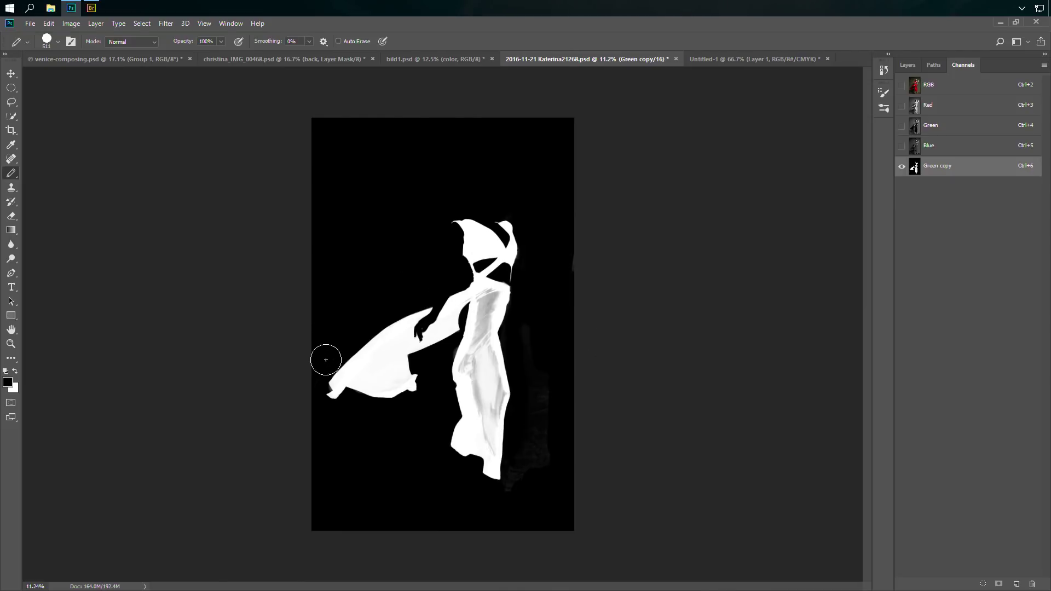
{"action": "left_click", "coordinate": [15, 371]}
{"action": "left_click_drag", "start_coordinate": [12, 176], "coordinate": [43, 173]}
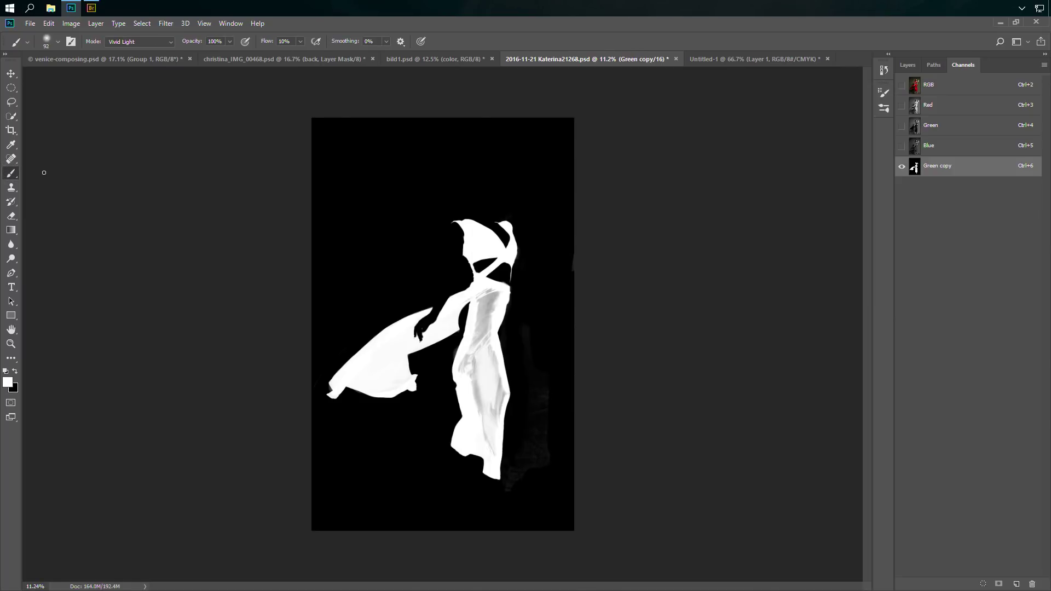
- With a larger brush, paint the grey dress patches white and black out the smudge beside the figure
{"action": "left_click", "coordinate": [58, 41]}
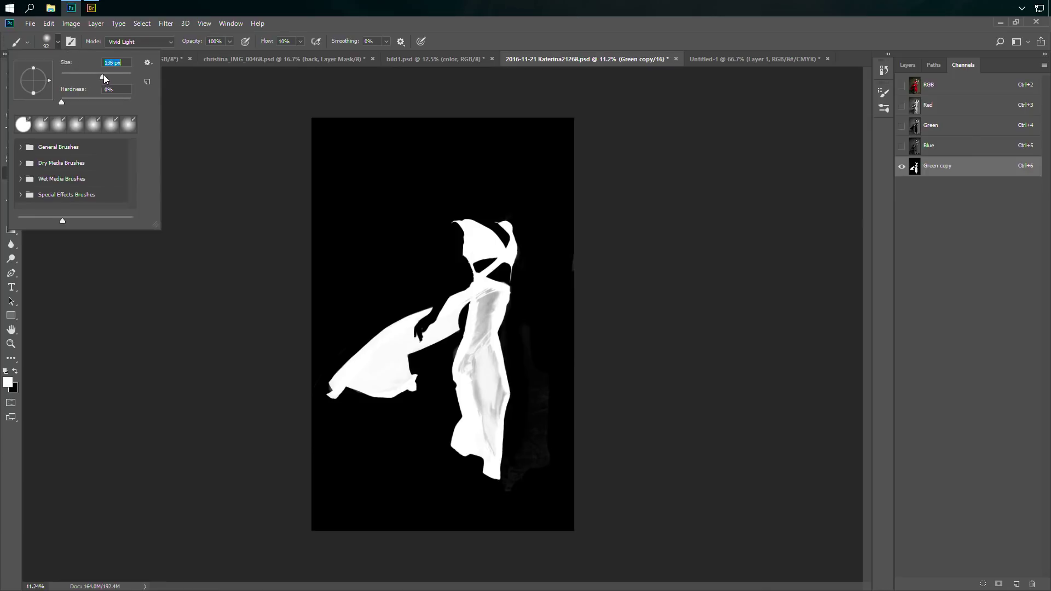
{"action": "left_click", "coordinate": [478, 23]}
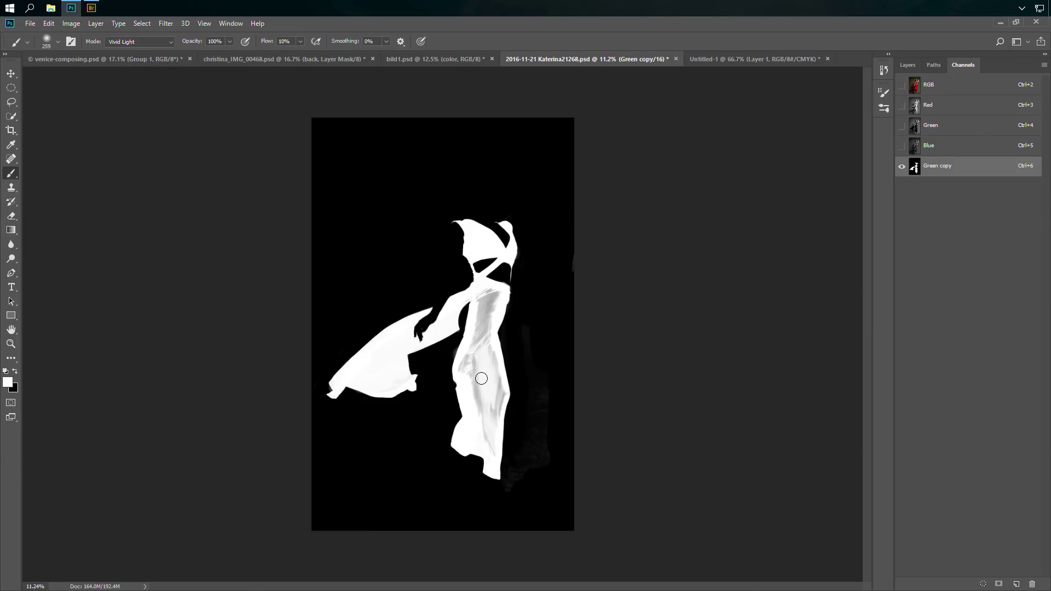
{"action": "mouse_move", "coordinate": [470, 370]}
{"action": "left_mouse_down"}
{"action": "mouse_move", "coordinate": [471, 343]}
{"action": "mouse_move", "coordinate": [489, 445]}
{"action": "mouse_move", "coordinate": [501, 395]}
{"action": "mouse_move", "coordinate": [499, 414]}
{"action": "mouse_move", "coordinate": [482, 321]}
{"action": "mouse_move", "coordinate": [478, 343]}
{"action": "mouse_move", "coordinate": [482, 295]}
{"action": "mouse_move", "coordinate": [488, 321]}
{"action": "mouse_move", "coordinate": [488, 298]}
{"action": "left_mouse_up"}
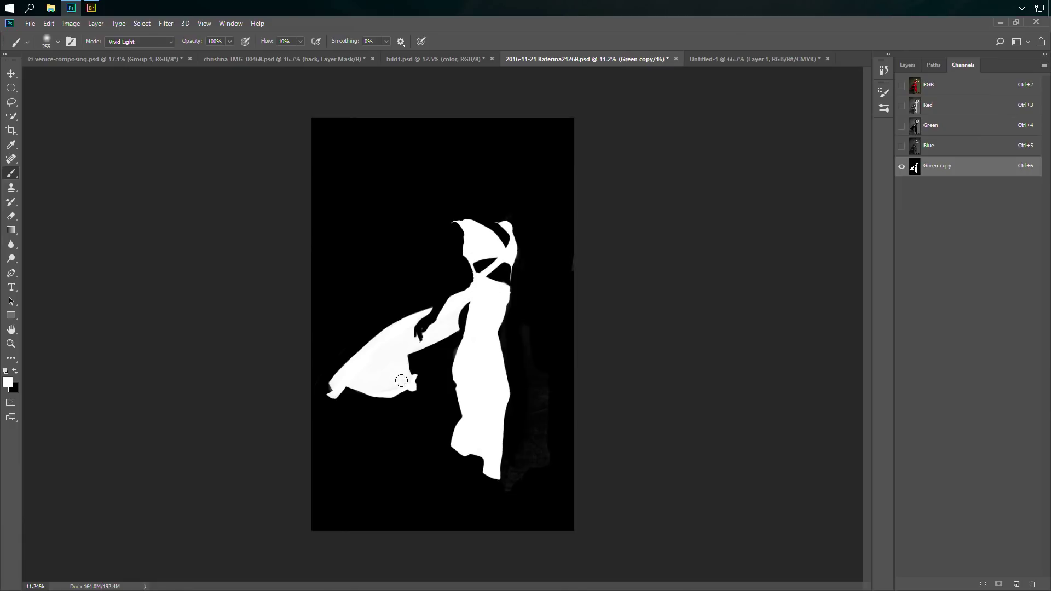
{"action": "left_click_drag", "start_coordinate": [394, 390], "coordinate": [387, 350]}
{"action": "left_click", "coordinate": [15, 373]}
{"action": "mouse_move", "coordinate": [556, 449]}
{"action": "left_mouse_down"}
{"action": "mouse_move", "coordinate": [503, 497]}
{"action": "mouse_move", "coordinate": [530, 426]}
{"action": "mouse_move", "coordinate": [539, 459]}
{"action": "mouse_move", "coordinate": [534, 303]}
{"action": "left_mouse_up"}
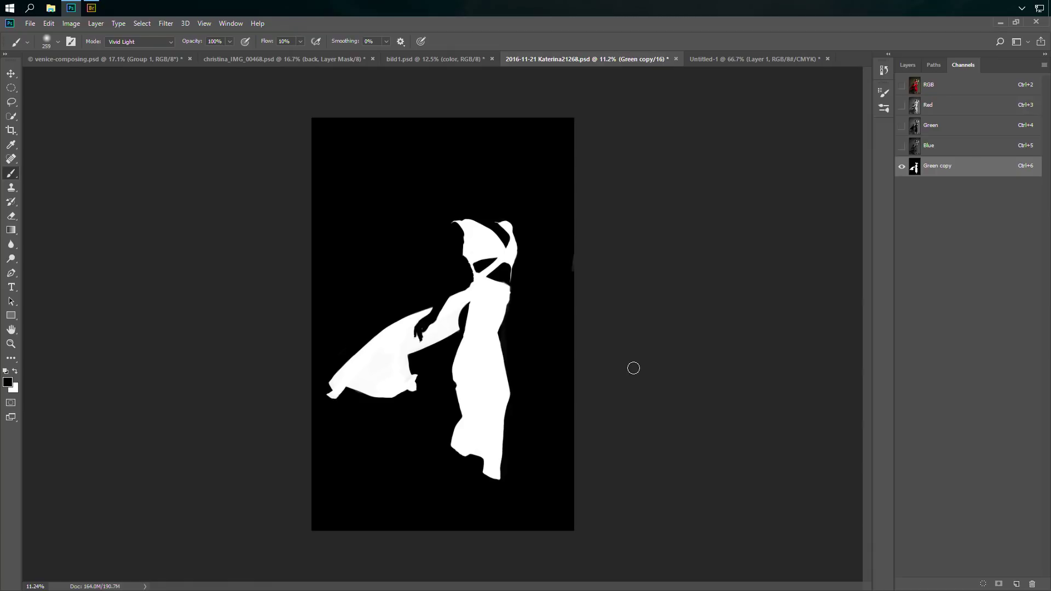
- Return to RGB view, then load Green copy as a selection from its channel thumbnail
{"action": "left_click", "coordinate": [962, 89]}
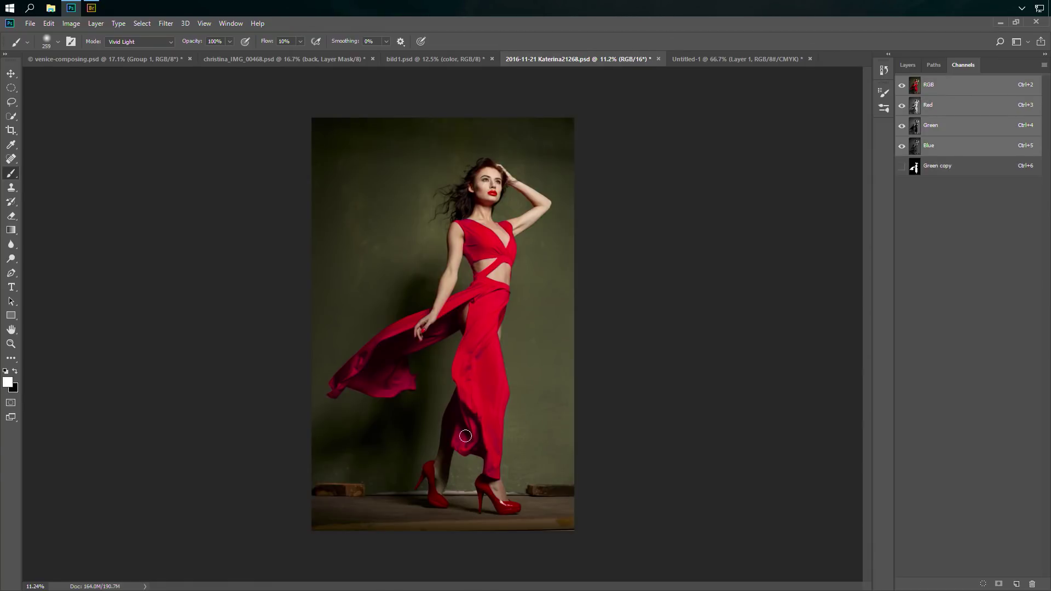
{"action": "left_click", "coordinate": [964, 169]}
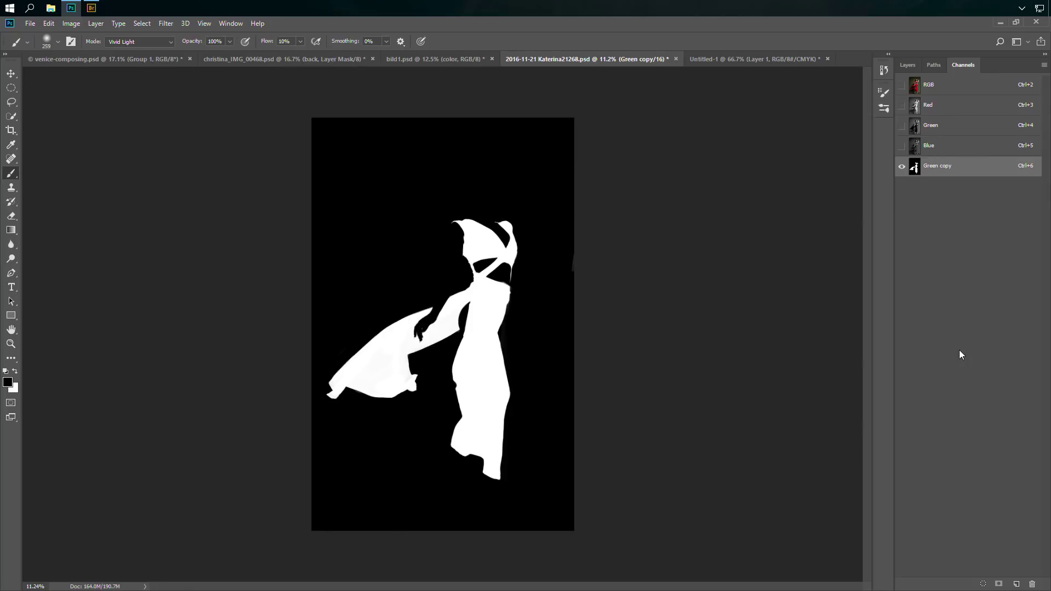
{"action": "left_click", "coordinate": [916, 169], "text": "ctrl"}
- In the Layers panel, create Group 1 and mask it with the dress selection
{"action": "left_click", "coordinate": [912, 68]}
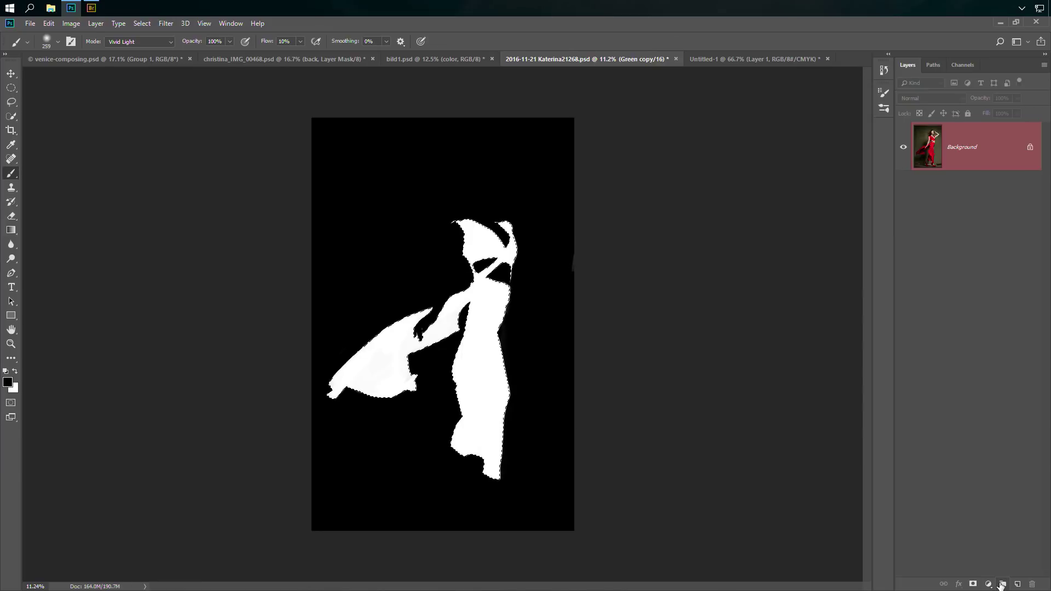
{"action": "left_click", "coordinate": [1002, 584]}
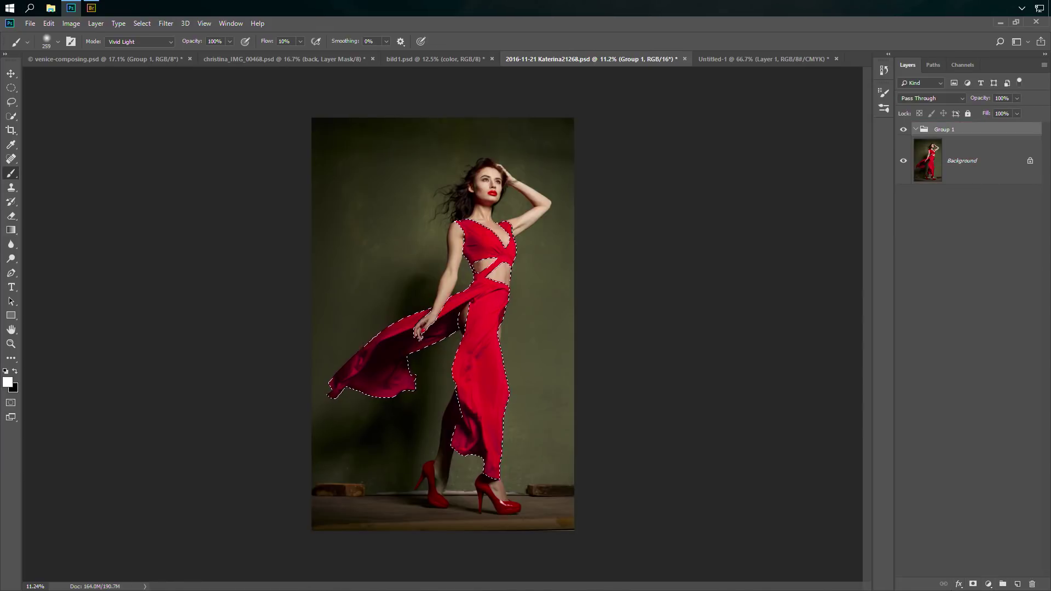
{"action": "left_click", "coordinate": [972, 584]}
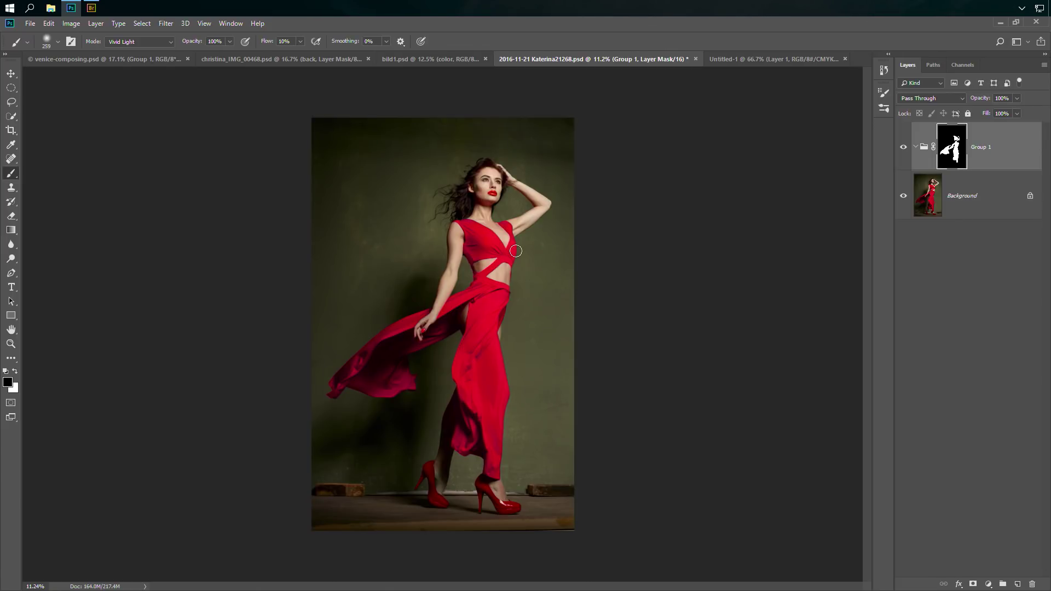
- Add a Color Balance layer with midtones +13 red, +46 green, −33 yellow
{"action": "left_click", "coordinate": [988, 584]}
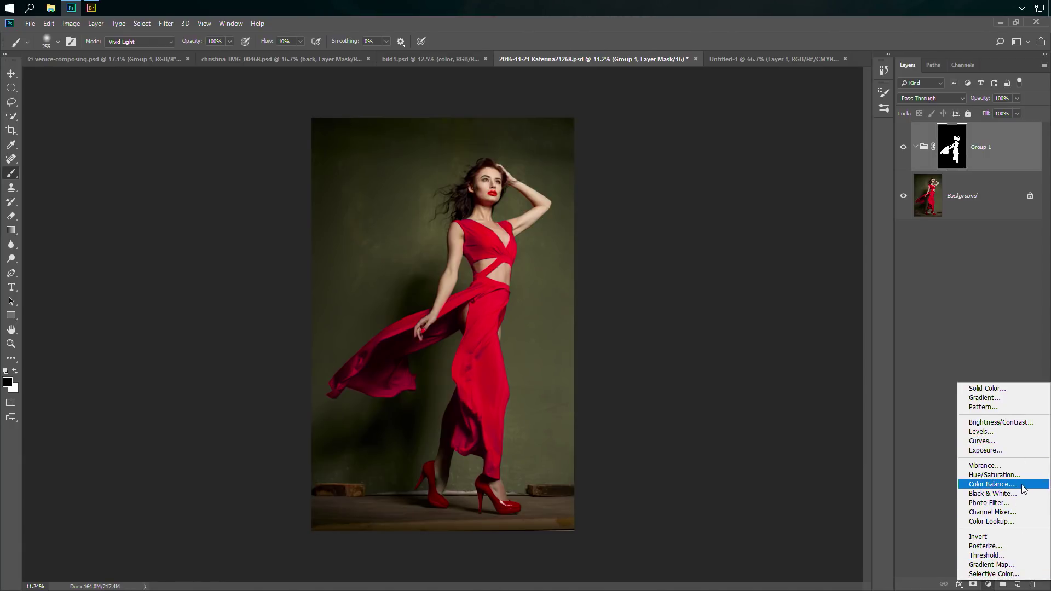
{"action": "left_click", "coordinate": [992, 485]}
{"action": "left_click_drag", "start_coordinate": [753, 185], "coordinate": [757, 165]}
{"action": "left_click_drag", "start_coordinate": [753, 204], "coordinate": [733, 212]}
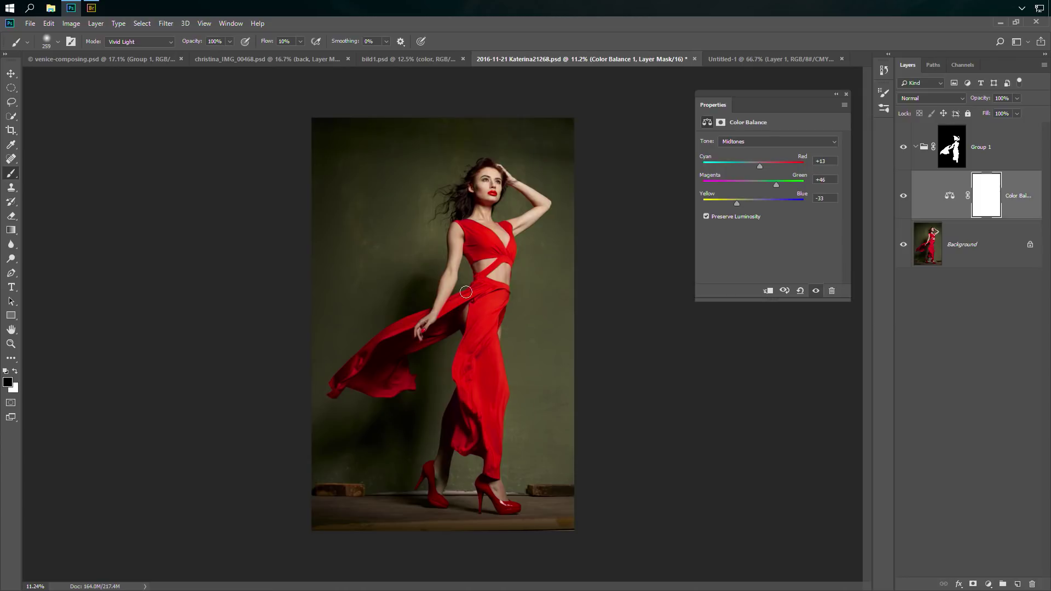
{"action": "left_click", "coordinate": [847, 94]}
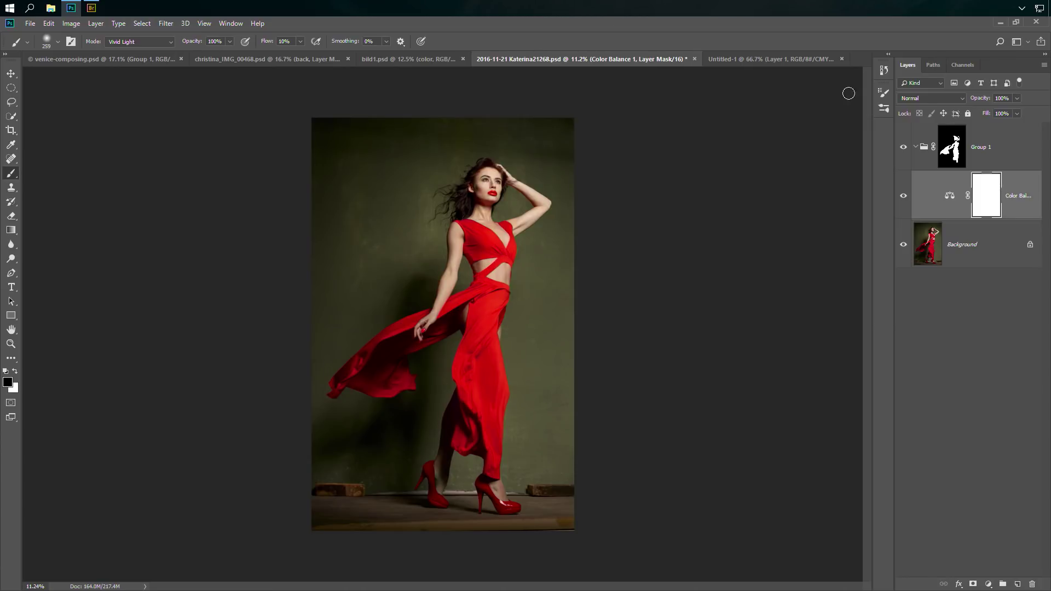
- Toggle Group 1's visibility to compare, leaving the group hidden
{"action": "left_click", "coordinate": [903, 150]}
{"action": "left_click", "coordinate": [904, 150]}
{"action": "left_click", "coordinate": [904, 149]}
{"action": "left_click", "coordinate": [904, 149]}
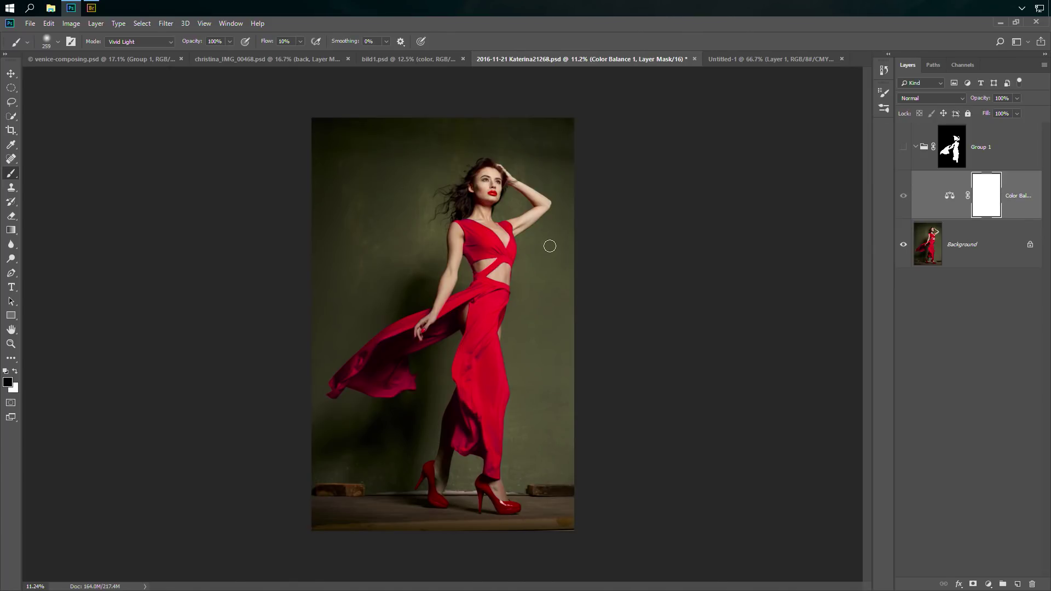
{"action": "left_click", "coordinate": [963, 64]}
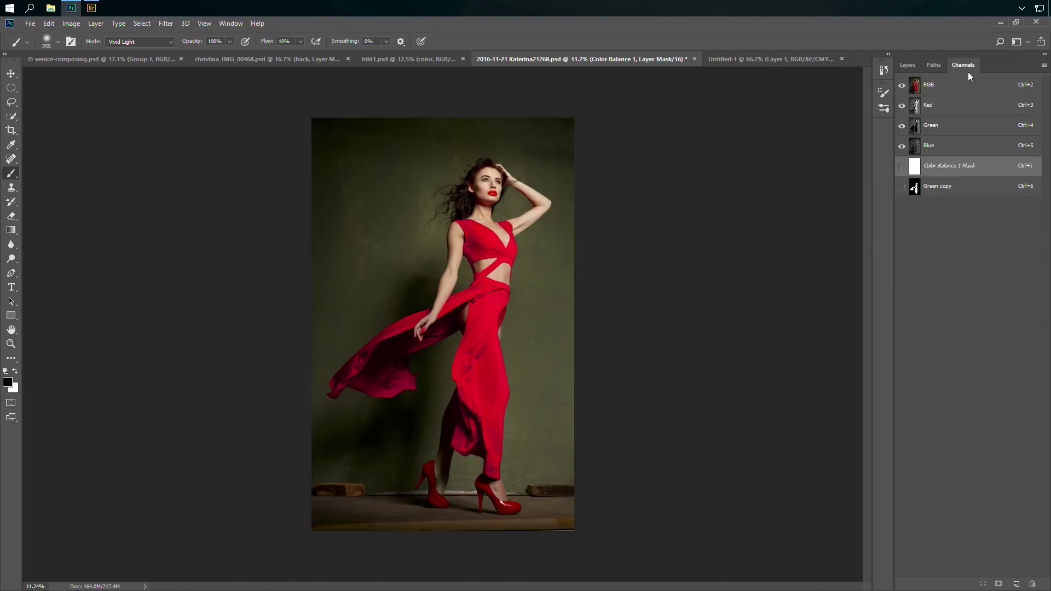
{"action": "left_click", "coordinate": [961, 127]}
{"action": "left_click", "coordinate": [960, 145]}
{"action": "left_click", "coordinate": [958, 106]}
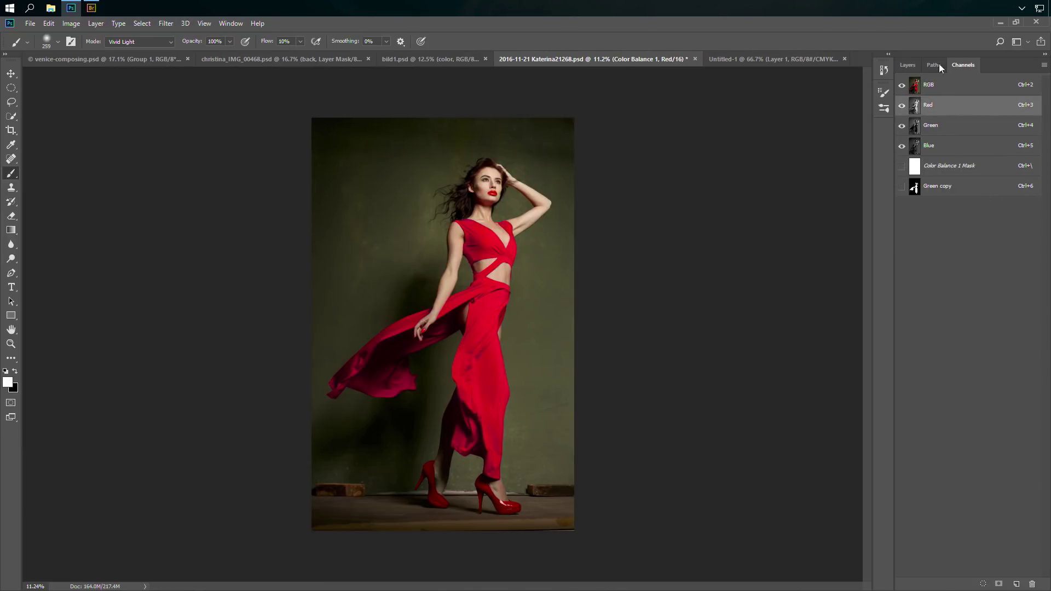
{"action": "left_click", "coordinate": [910, 64]}
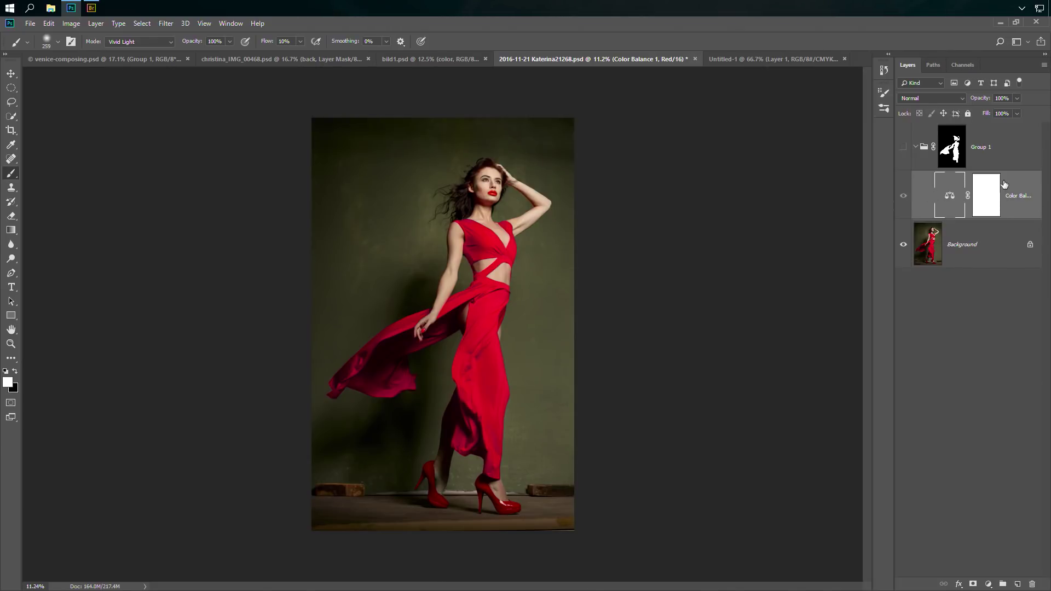
{"action": "left_click", "coordinate": [967, 64]}
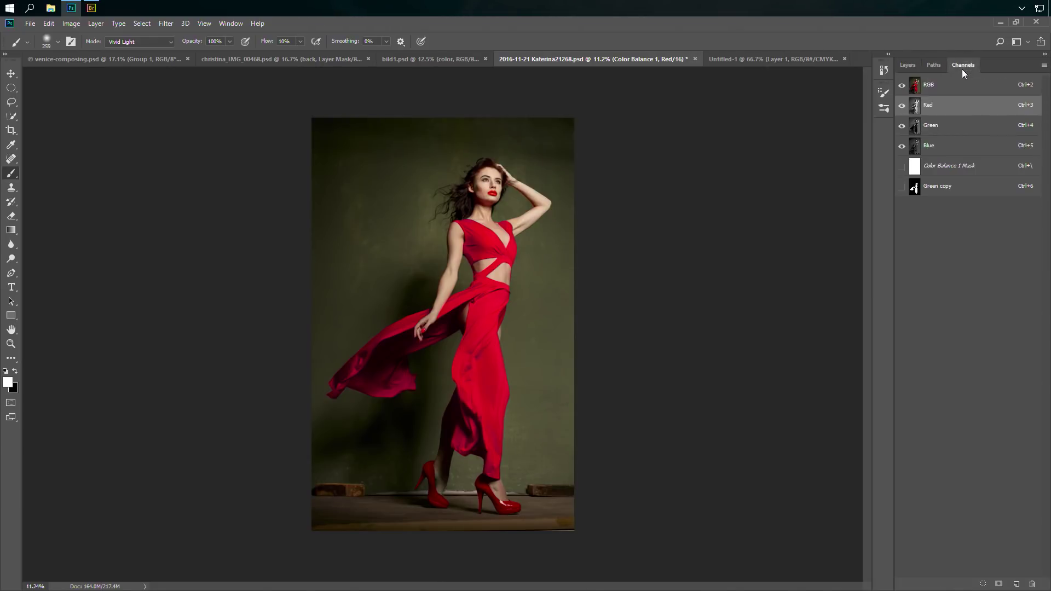
{"action": "left_click", "coordinate": [959, 125]}
{"action": "left_click", "coordinate": [966, 143]}
{"action": "left_click", "coordinate": [964, 128]}
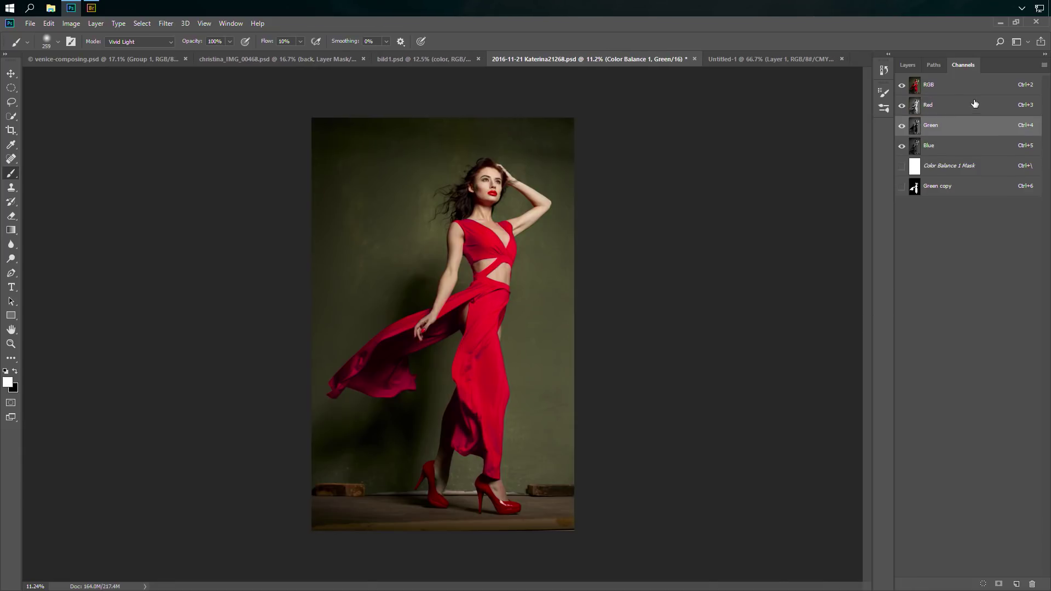
{"action": "left_click", "coordinate": [965, 88]}
{"action": "left_click", "coordinate": [962, 106]}
{"action": "left_click", "coordinate": [958, 90]}
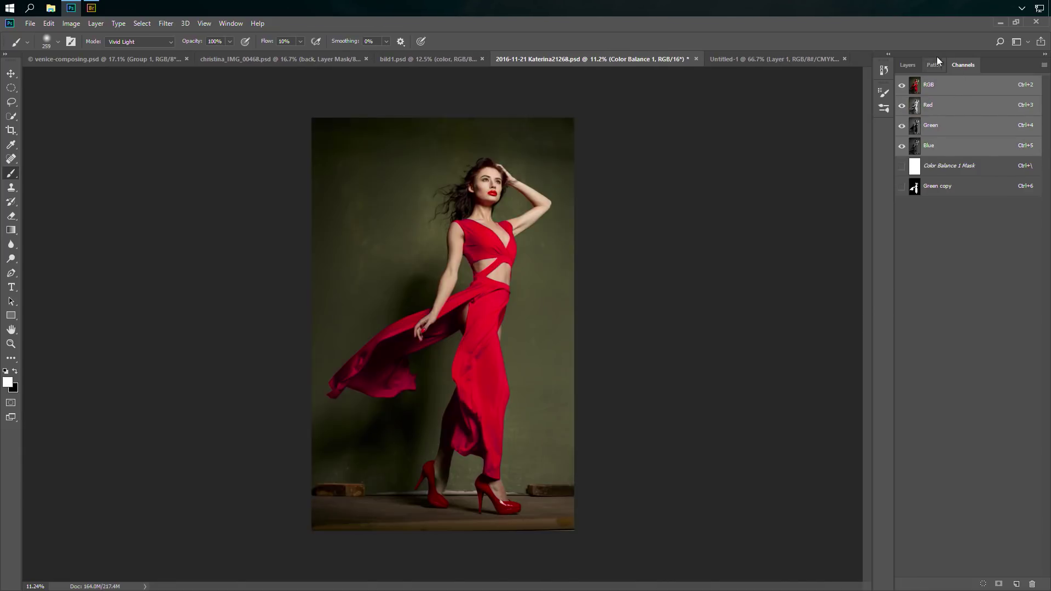
{"action": "left_click", "coordinate": [909, 65]}
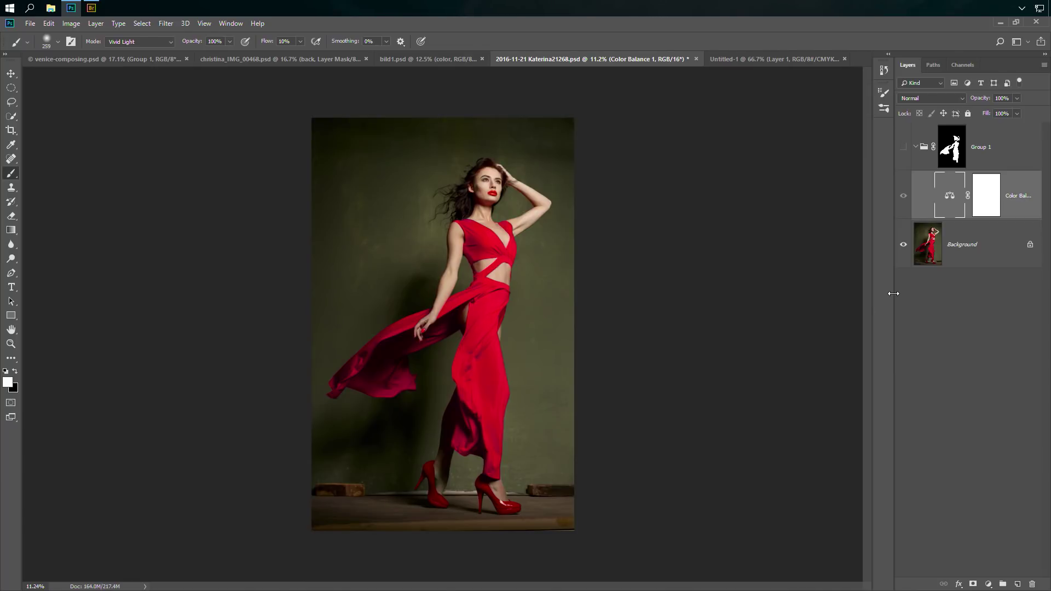
{"action": "left_click", "coordinate": [928, 248]}
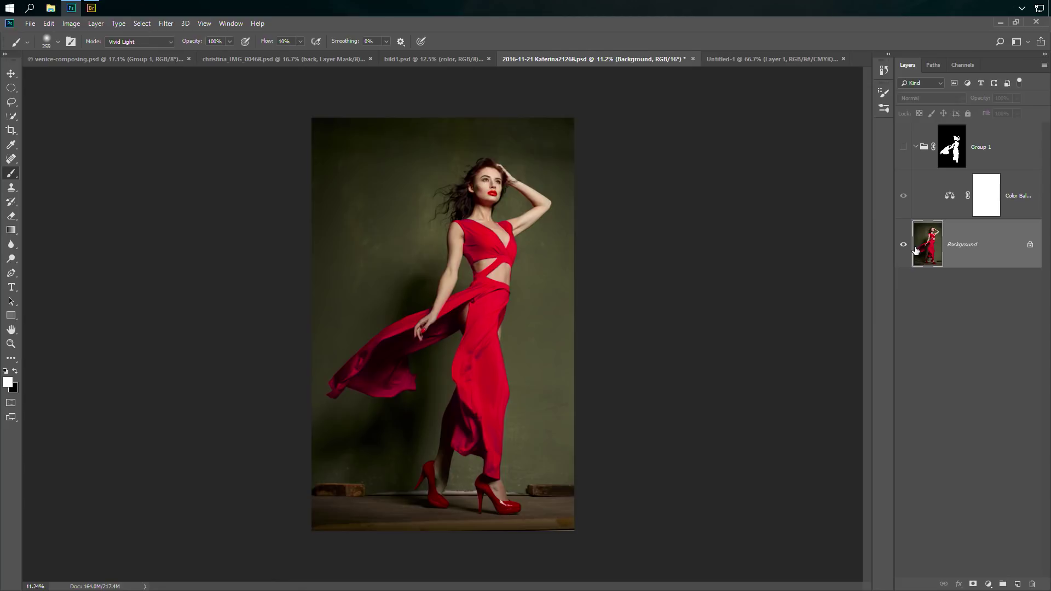
- Compare the Red, Green and Blue channels, then return to the RGB composite
{"action": "left_click", "coordinate": [963, 64]}
{"action": "left_click", "coordinate": [963, 107]}
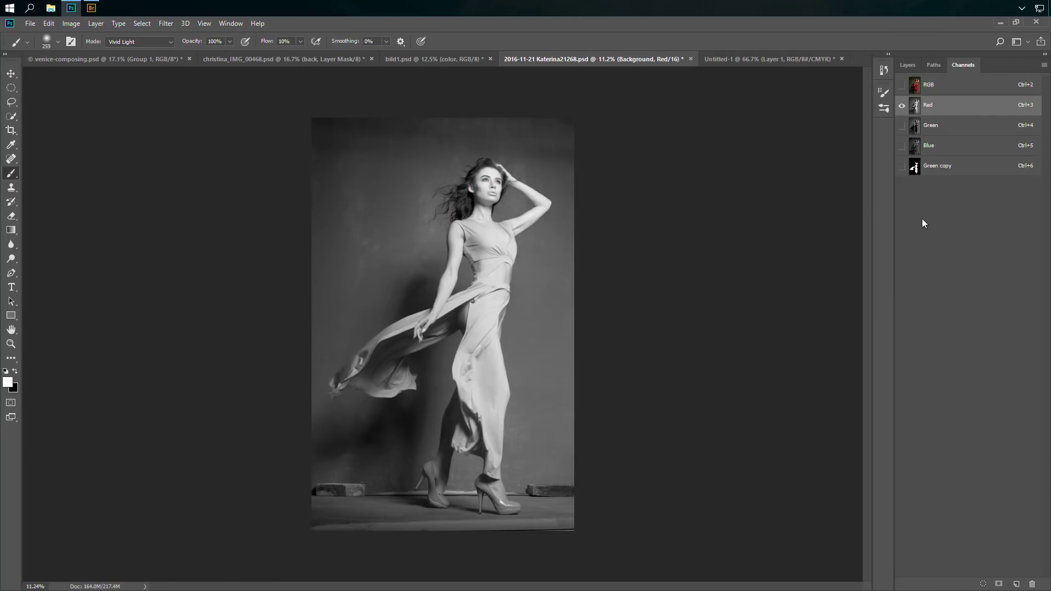
{"action": "left_click", "coordinate": [962, 127]}
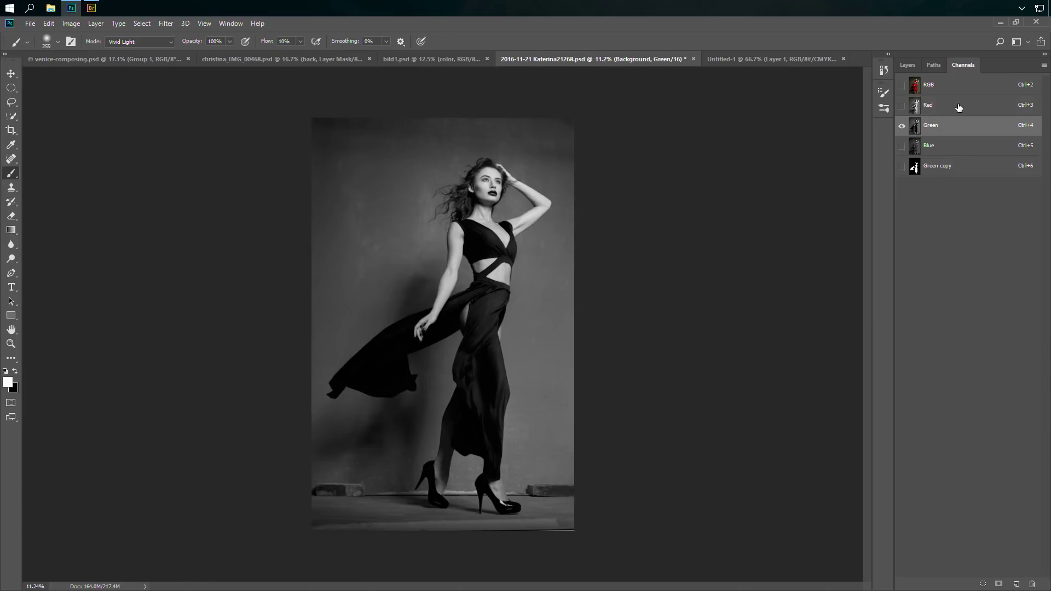
{"action": "left_click", "coordinate": [958, 107]}
{"action": "left_click", "coordinate": [959, 153]}
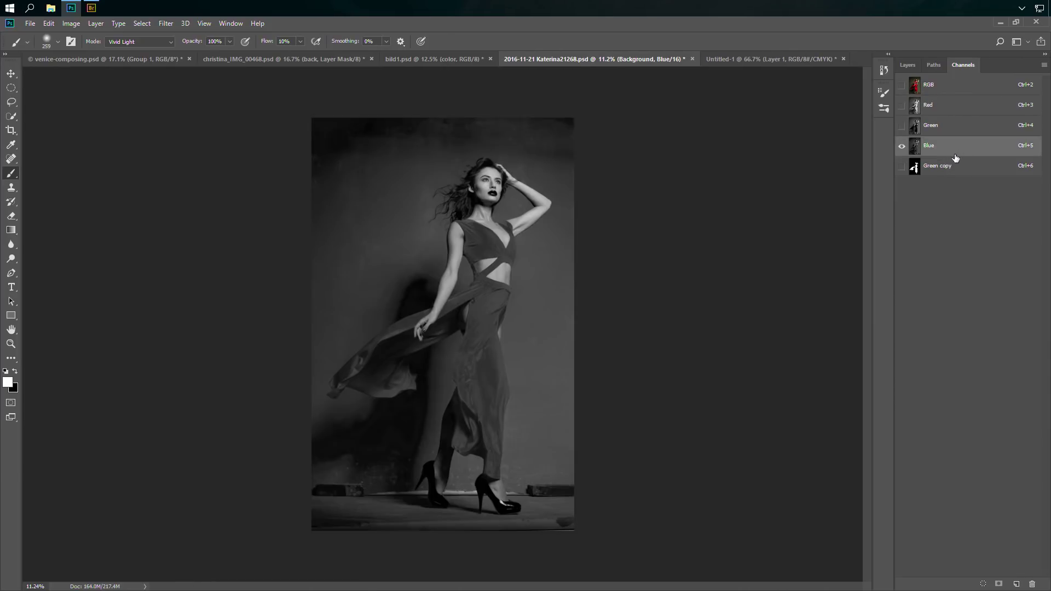
{"action": "left_click", "coordinate": [965, 127]}
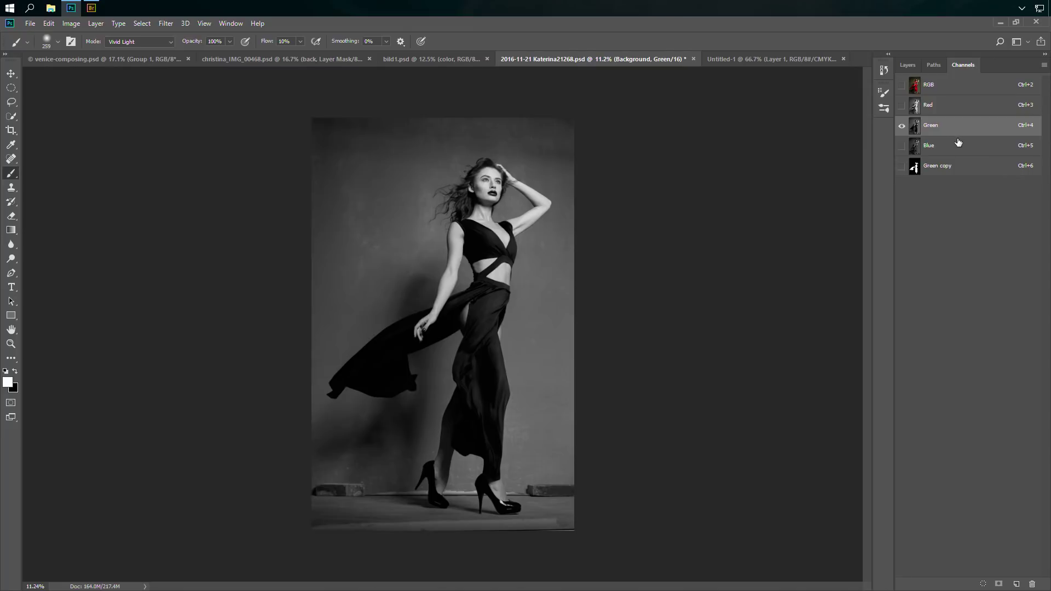
{"action": "left_click", "coordinate": [958, 88]}
- Collapse Group 1 in the Layers panel and rename it 'dress'
{"action": "left_click", "coordinate": [908, 65]}
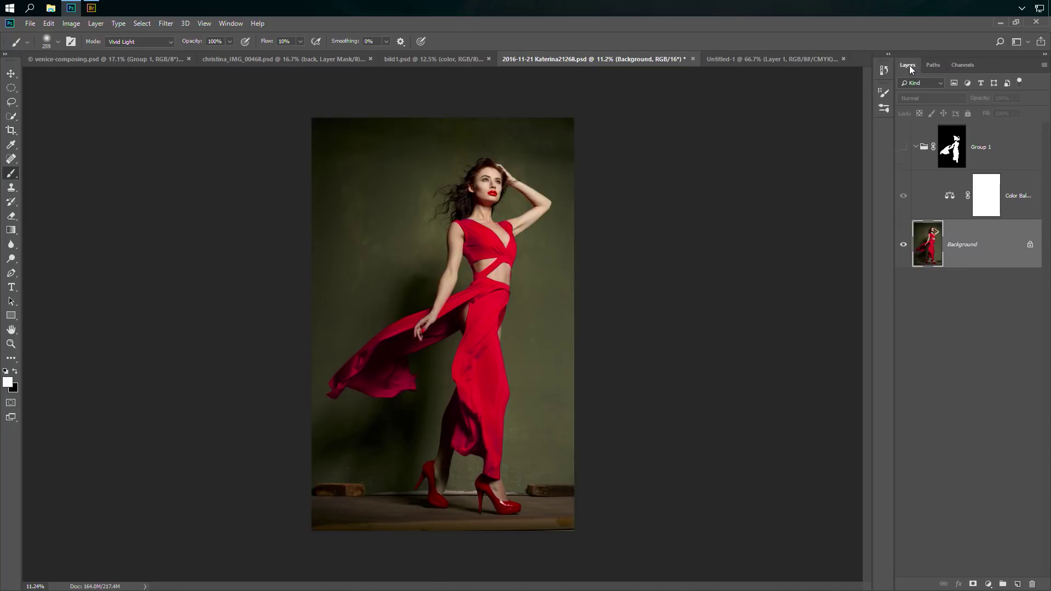
{"action": "left_click", "coordinate": [916, 146]}
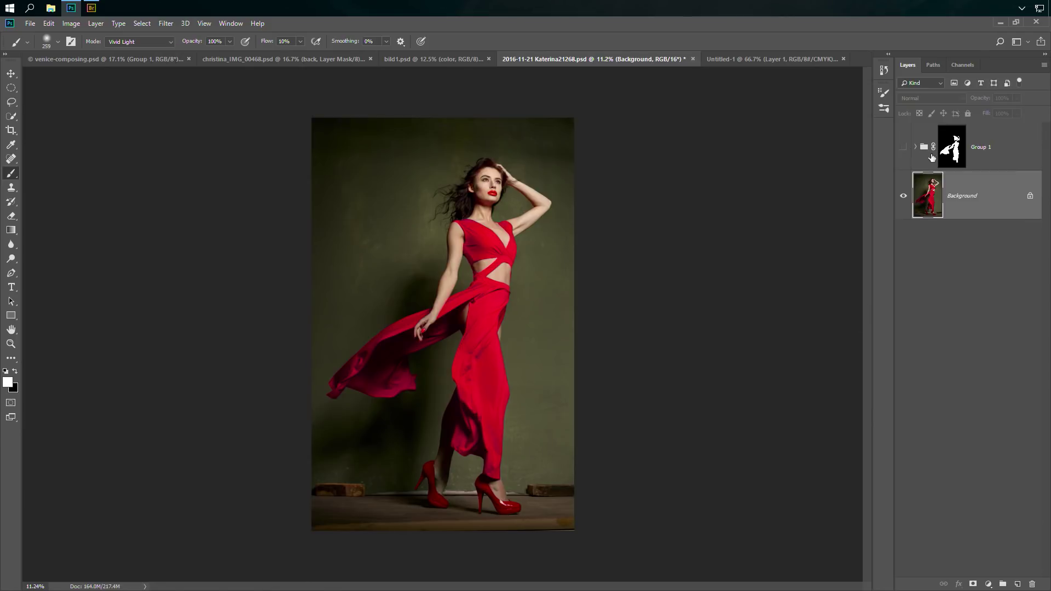
{"action": "double_click", "coordinate": [985, 150]}
{"action": "type", "text": "dress"}
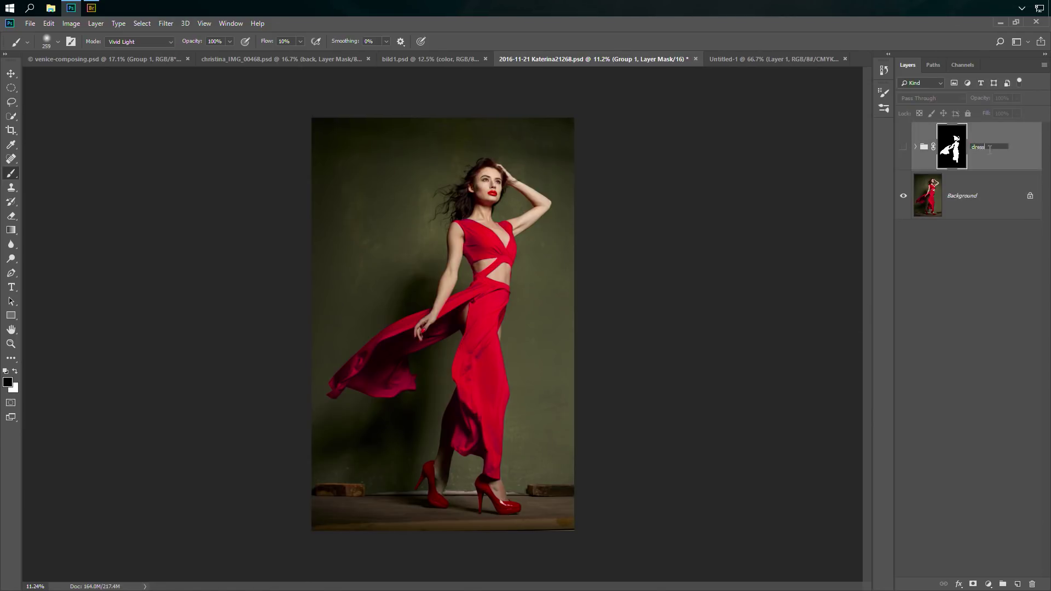
{"action": "key", "text": "Return"}
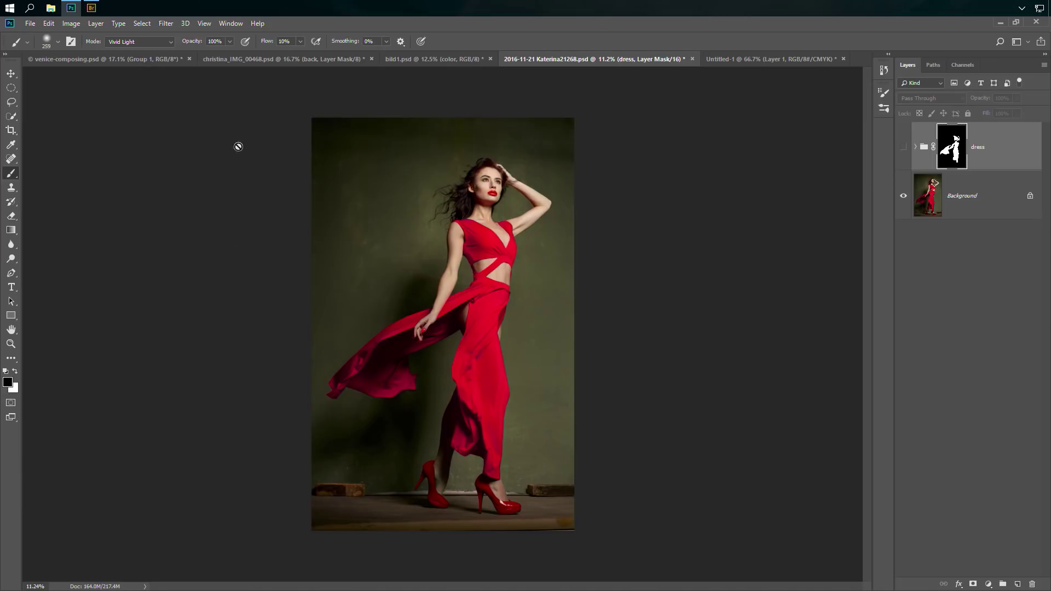
{"action": "left_click", "coordinate": [157, 26]}
- Open Select > Color Range, sample the green wall, and try Fuzziness 0 then 49
{"action": "mouse_move", "coordinate": [146, 22]}
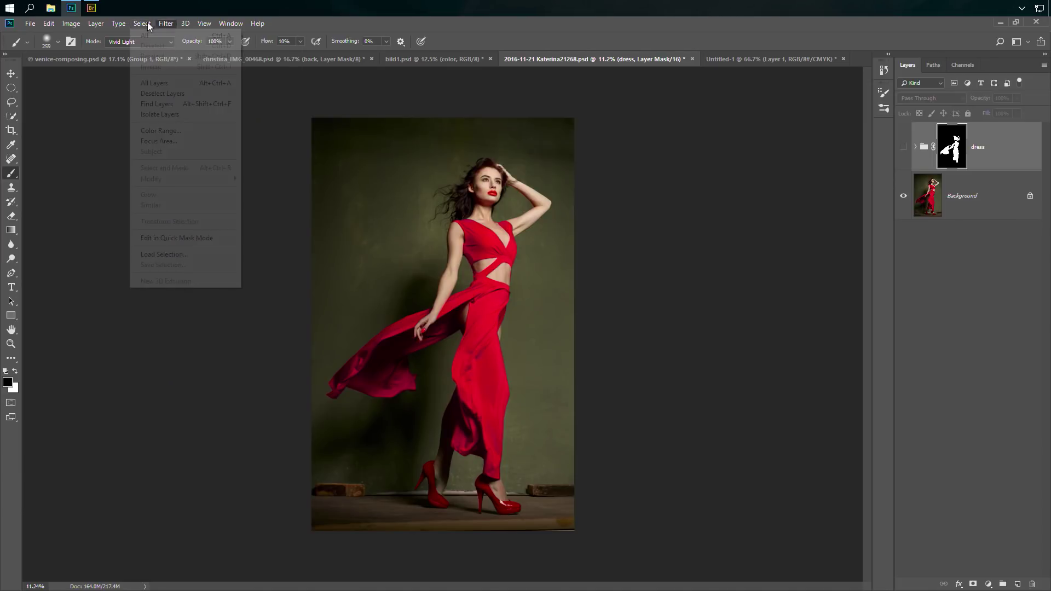
{"action": "left_click", "coordinate": [161, 130]}
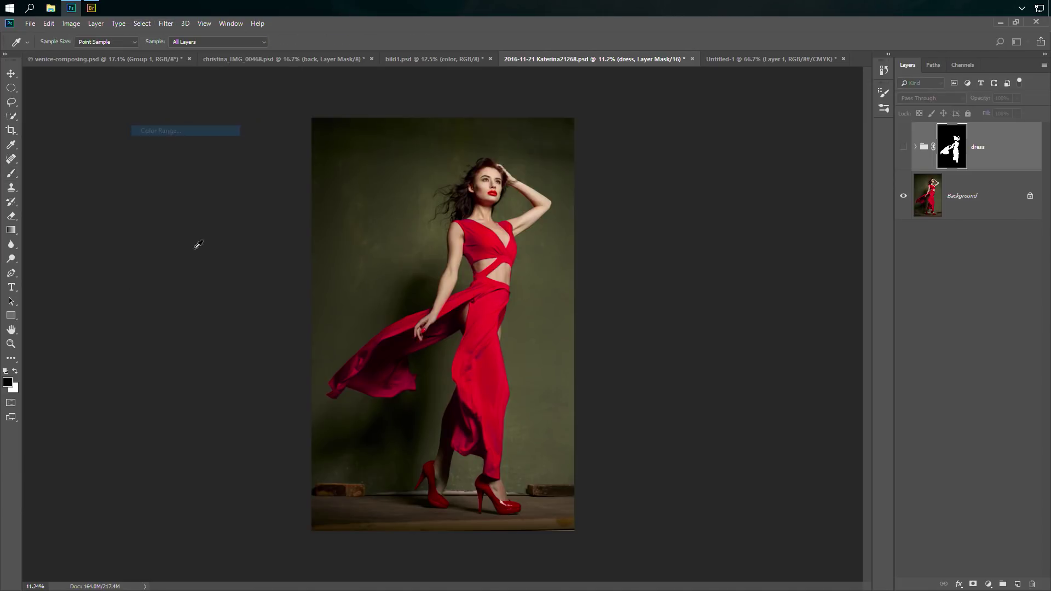
{"action": "left_click", "coordinate": [387, 261]}
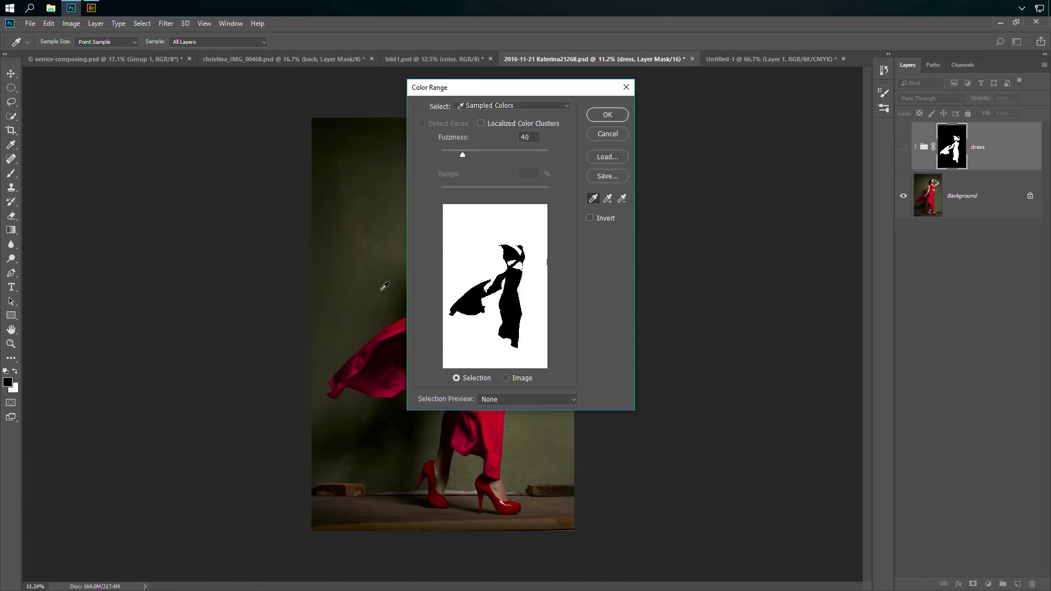
{"action": "left_click_drag", "start_coordinate": [534, 90], "coordinate": [722, 114]}
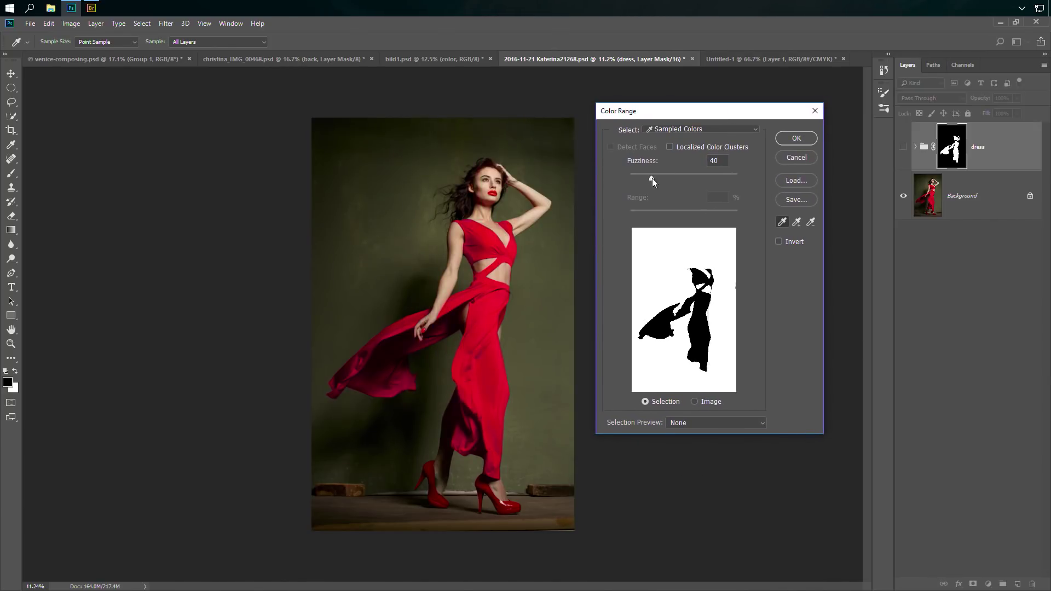
{"action": "left_click_drag", "start_coordinate": [652, 178], "coordinate": [630, 179]}
{"action": "left_click_drag", "start_coordinate": [631, 178], "coordinate": [657, 178]}
- Preview as Grayscale, set Fuzziness to 38, keep Sampled Colors, and return to image preview
{"action": "left_click", "coordinate": [684, 422]}
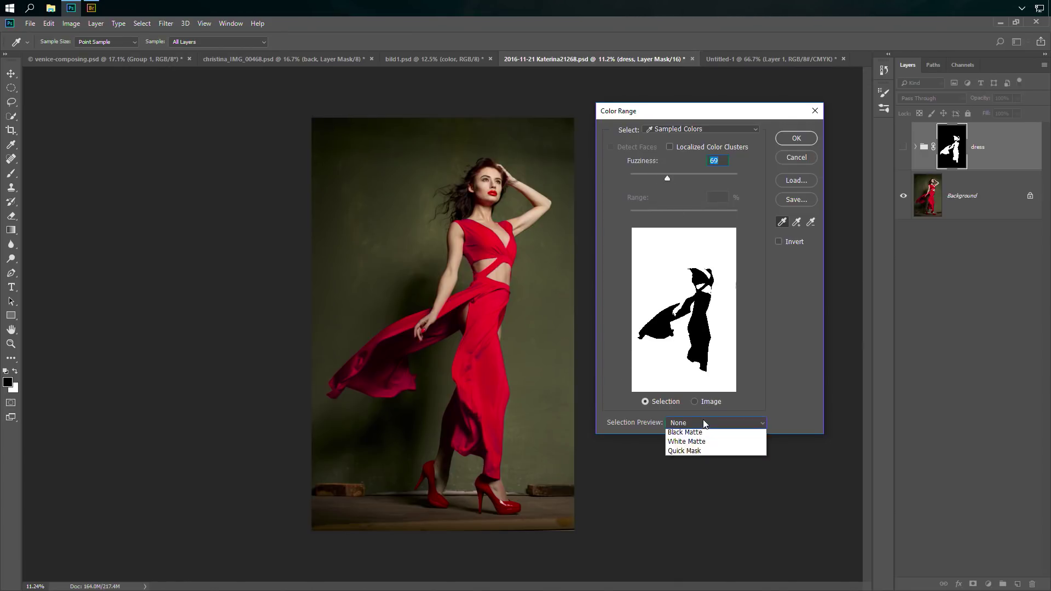
{"action": "left_click", "coordinate": [728, 450]}
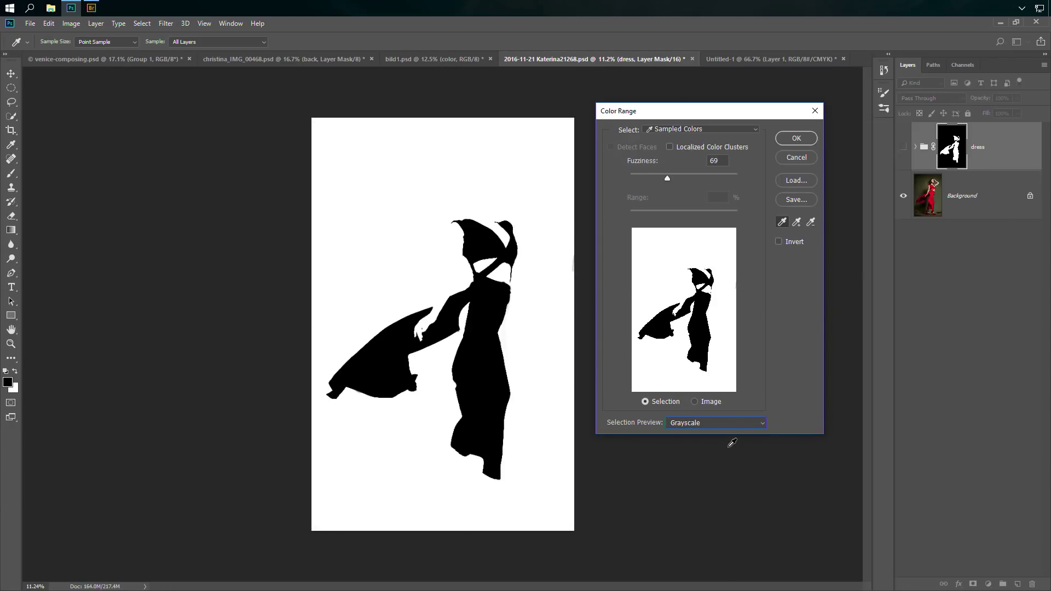
{"action": "left_click", "coordinate": [725, 422]}
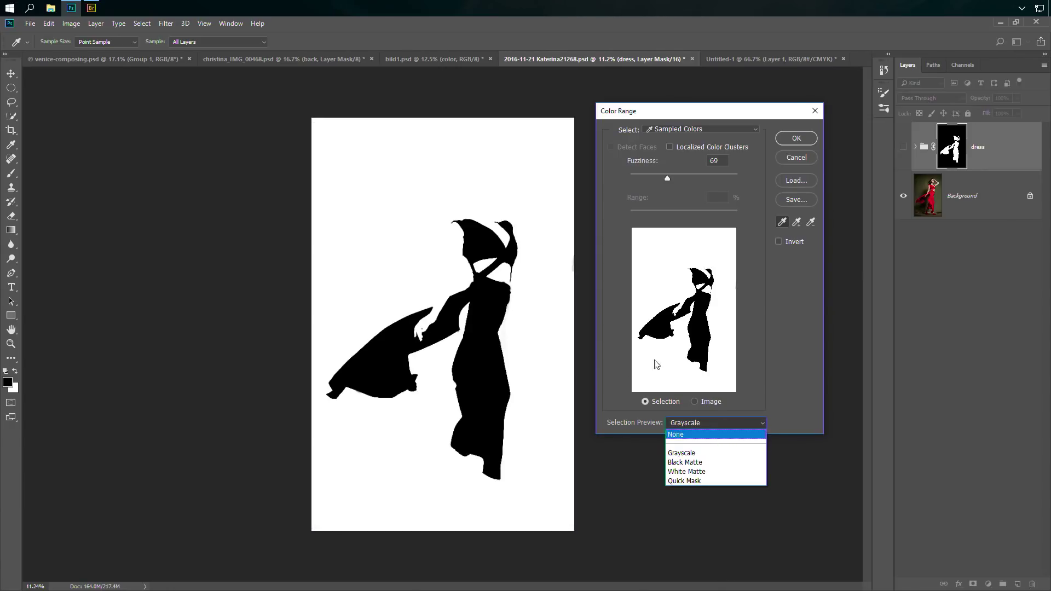
{"action": "left_click", "coordinate": [784, 386]}
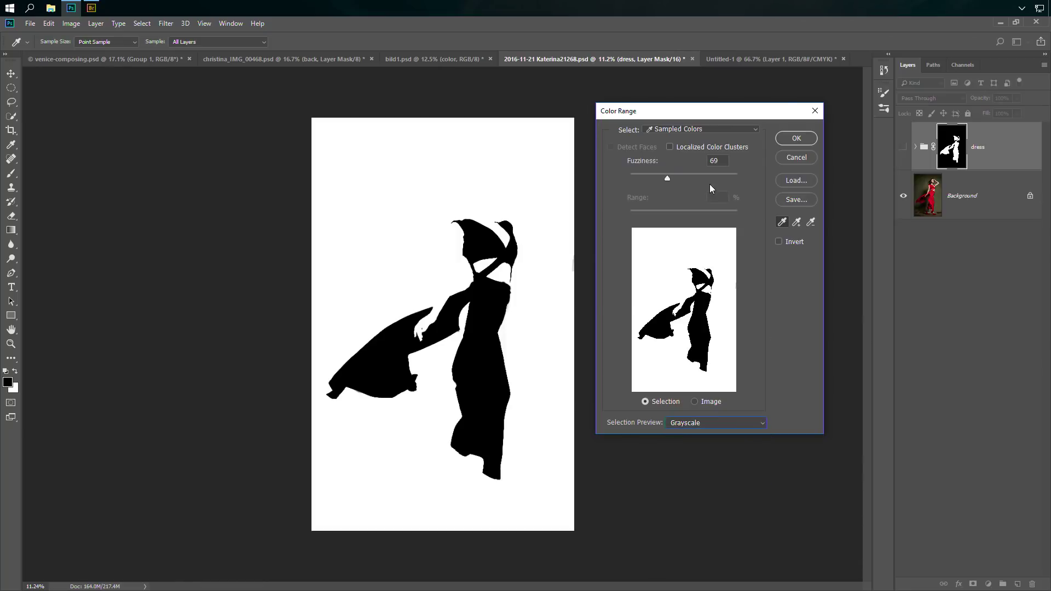
{"action": "mouse_move", "coordinate": [666, 179]}
{"action": "left_mouse_down"}
{"action": "mouse_move", "coordinate": [650, 179]}
{"action": "mouse_move", "coordinate": [660, 181]}
{"action": "left_mouse_up"}
{"action": "left_click", "coordinate": [736, 129]}
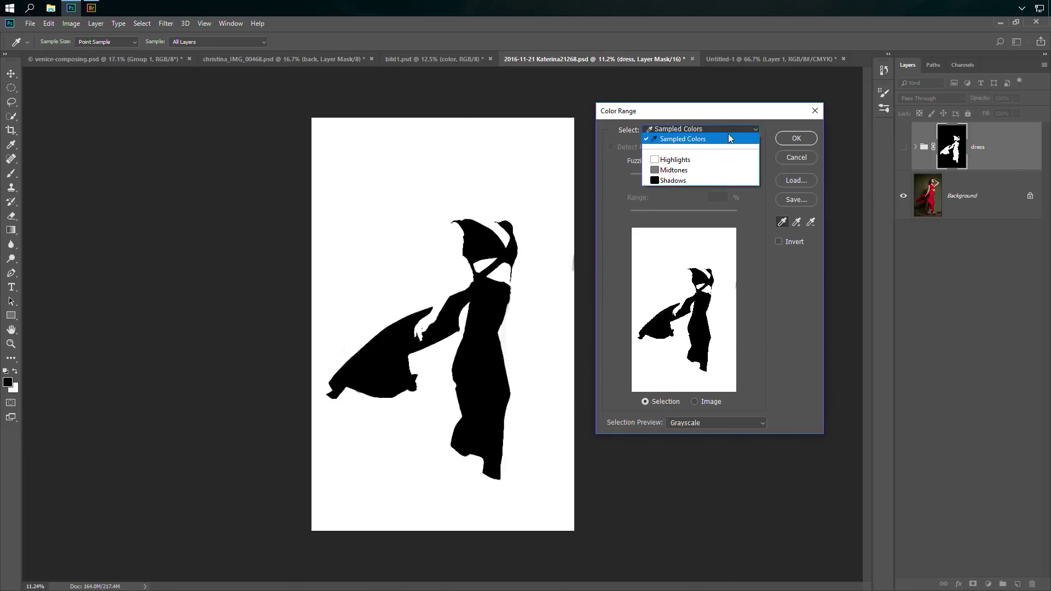
{"action": "left_click", "coordinate": [728, 136]}
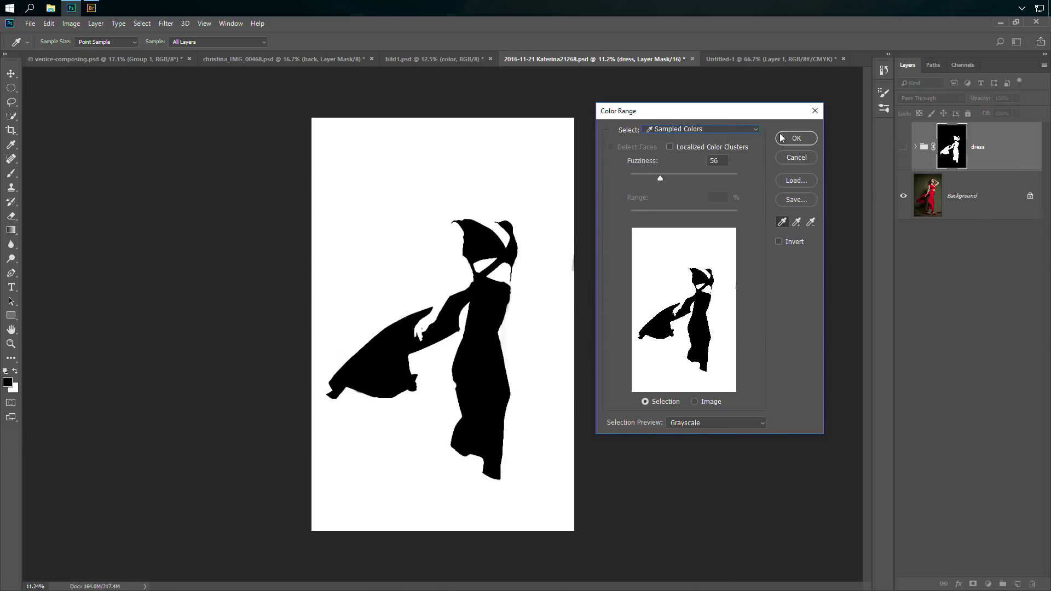
{"action": "left_click", "coordinate": [706, 425]}
{"action": "left_click", "coordinate": [703, 432]}
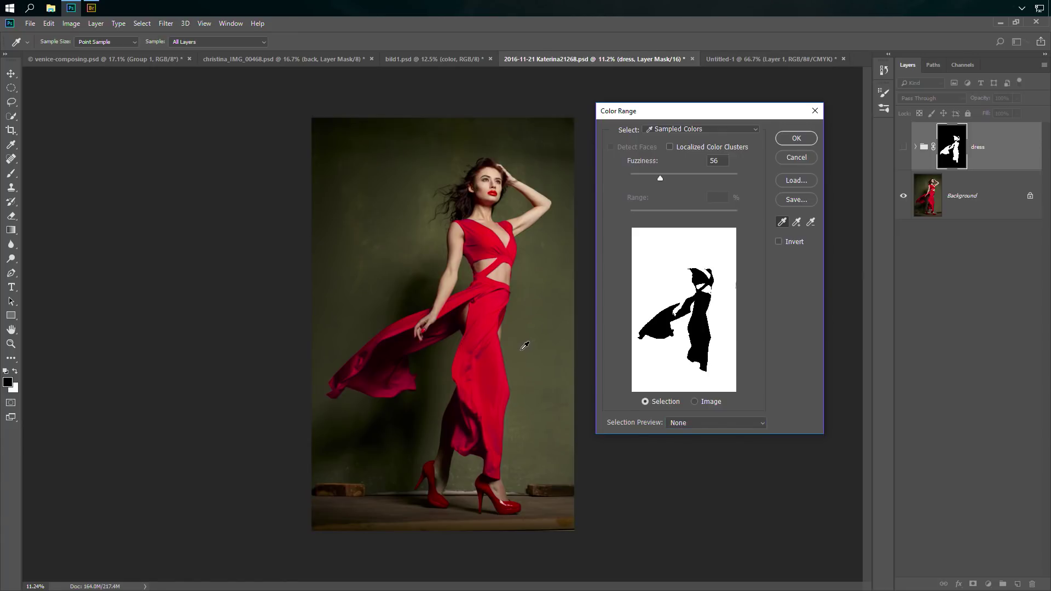
- Resample the wall, enable Localized Color Clusters at Range 15%, try Fuzziness 89, then dismiss
{"action": "left_click", "coordinate": [502, 390]}
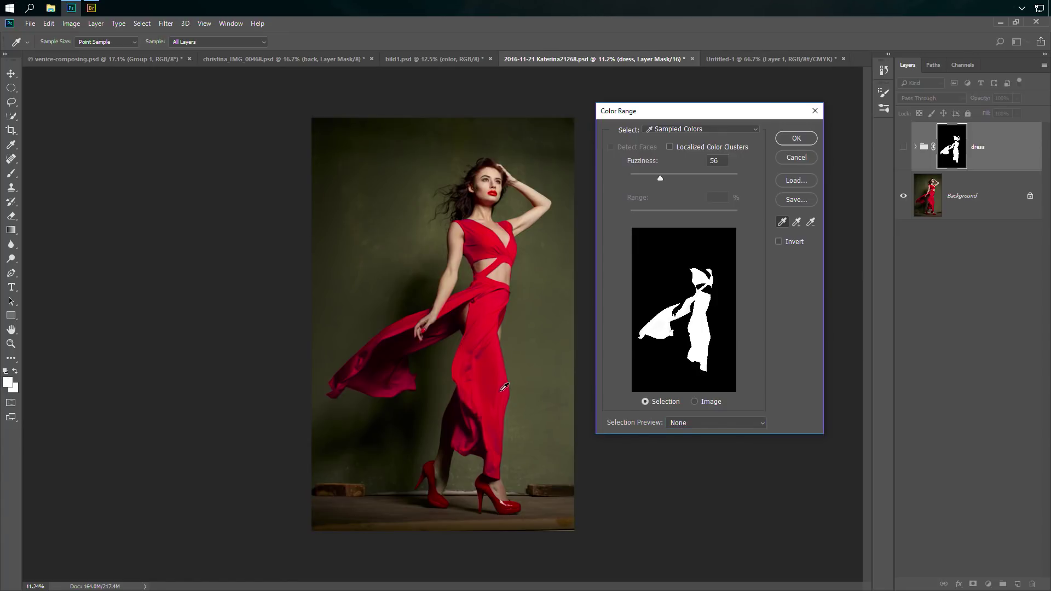
{"action": "left_click", "coordinate": [521, 375]}
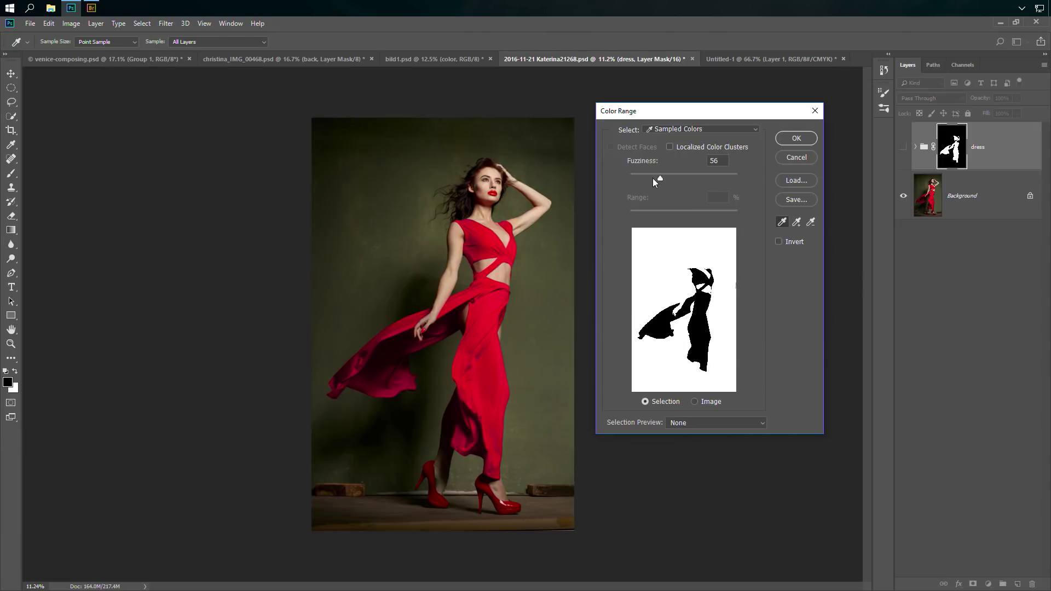
{"action": "mouse_move", "coordinate": [654, 179]}
{"action": "left_mouse_down"}
{"action": "mouse_move", "coordinate": [602, 202]}
{"action": "mouse_move", "coordinate": [638, 177]}
{"action": "left_mouse_up"}
{"action": "left_click", "coordinate": [684, 148]}
{"action": "left_click_drag", "start_coordinate": [736, 214], "coordinate": [647, 216]}
{"action": "left_click", "coordinate": [706, 175]}
{"action": "left_click_drag", "start_coordinate": [717, 175], "coordinate": [641, 178]}
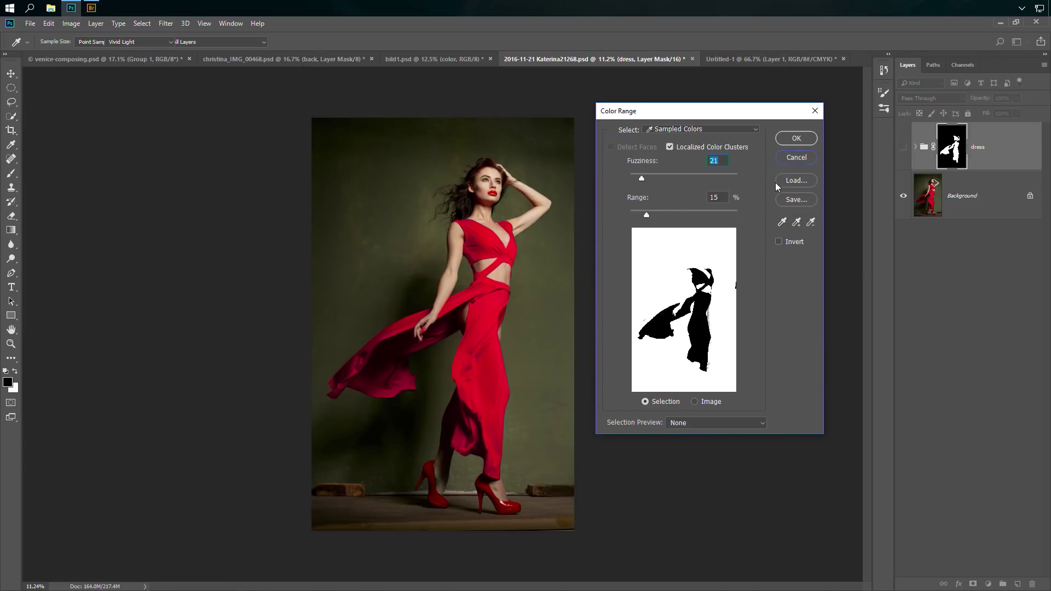
{"action": "key", "text": "Return"}
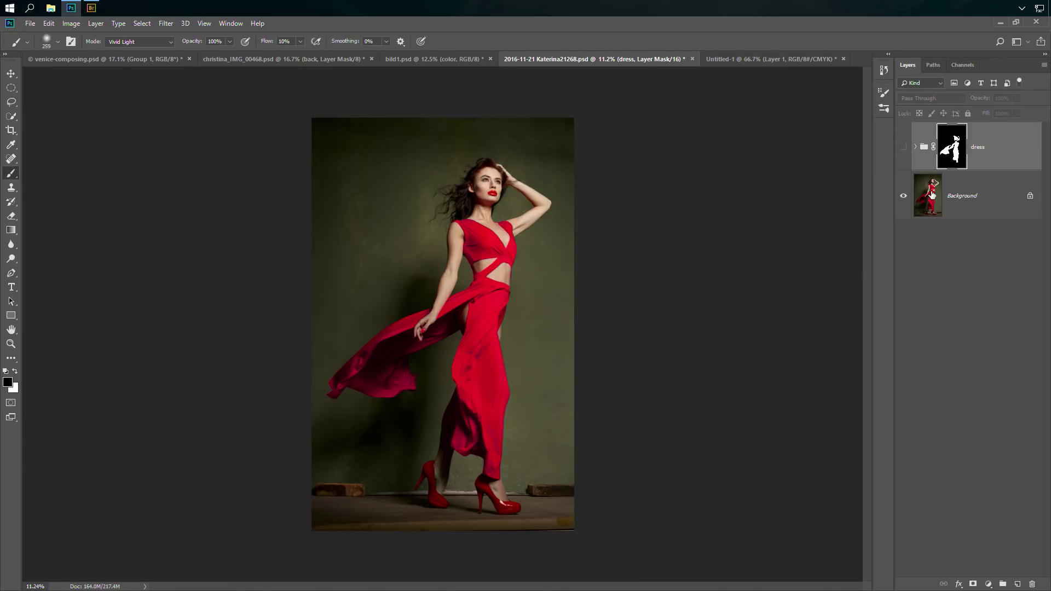
- With the dress mask active, open Color Range, sample a colour, then cancel
{"action": "left_click", "coordinate": [933, 196]}
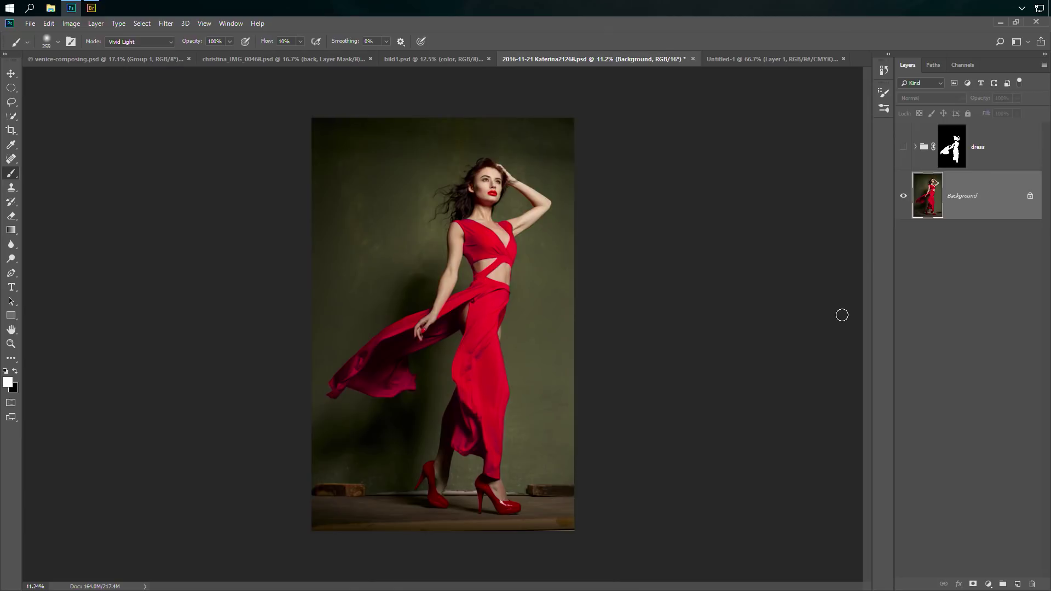
{"action": "left_click", "coordinate": [953, 161]}
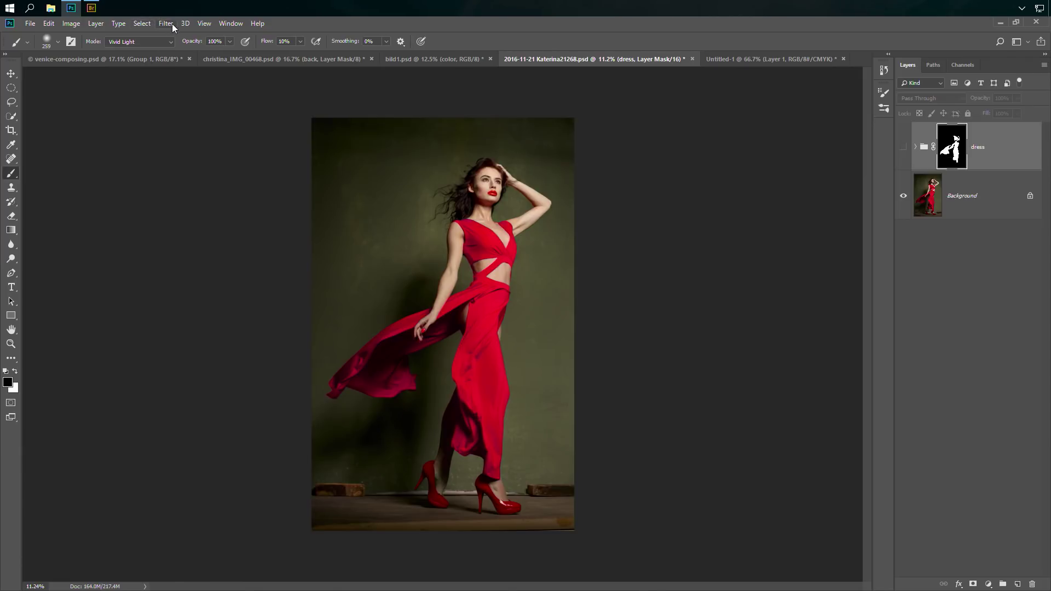
{"action": "left_click", "coordinate": [145, 24]}
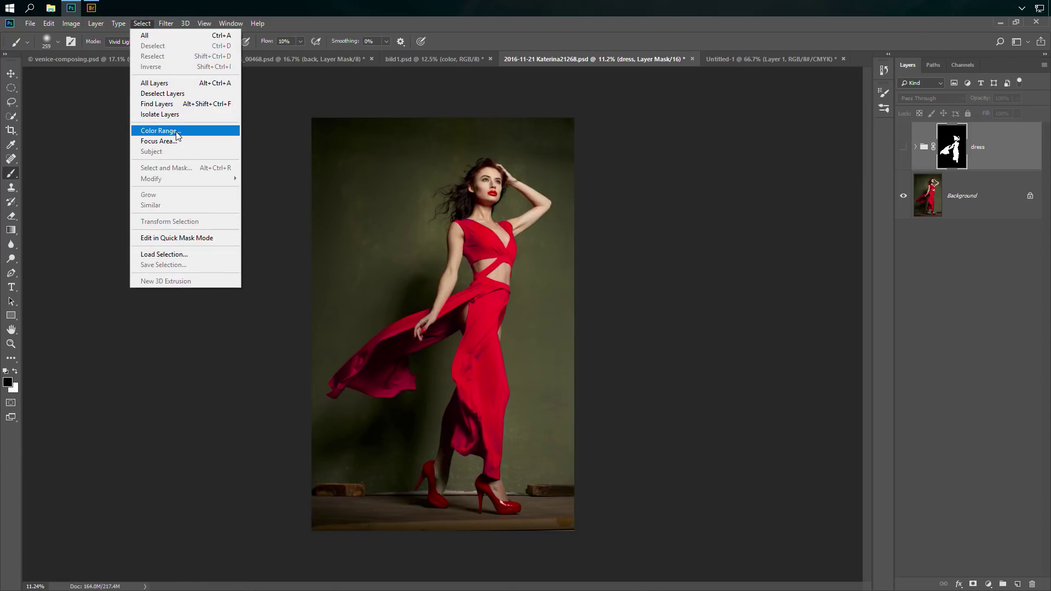
{"action": "left_click", "coordinate": [159, 131]}
{"action": "left_click", "coordinate": [357, 482]}
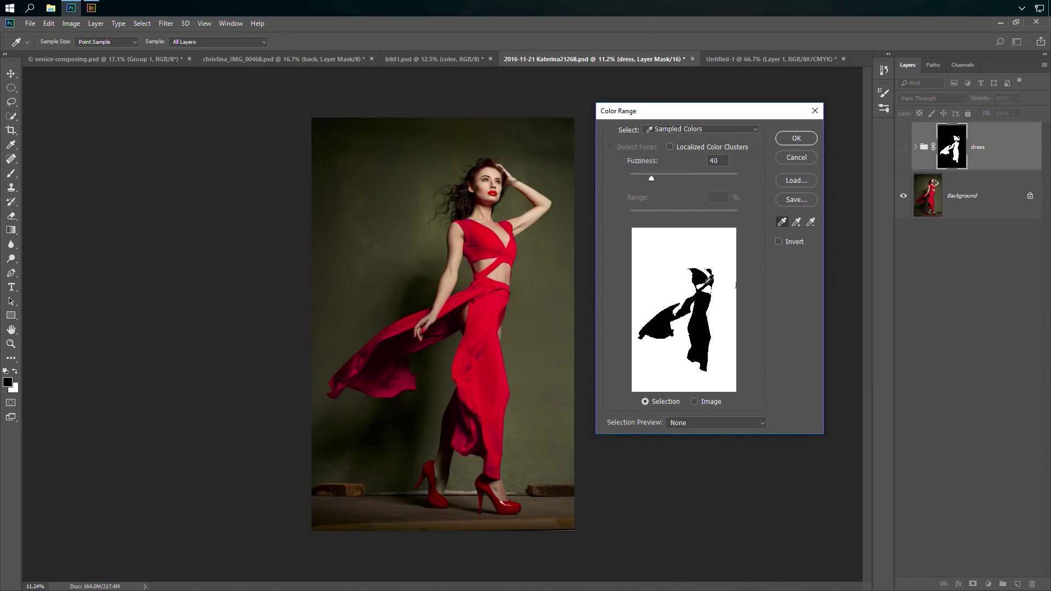
{"action": "left_click", "coordinate": [796, 158]}
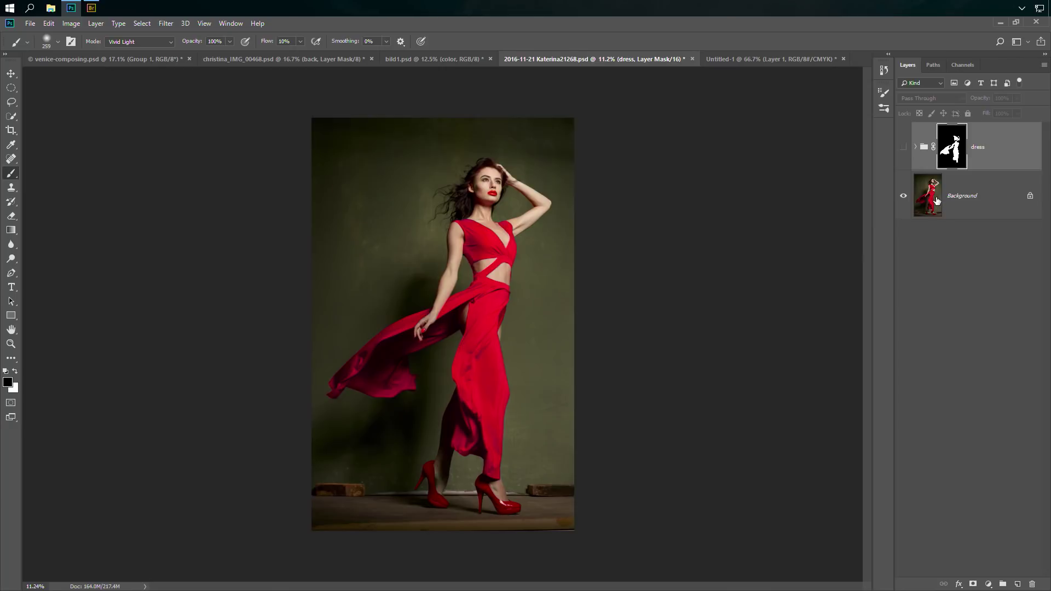
- Make Background active, open Color Range, and sample the green wall
{"action": "left_click", "coordinate": [938, 202]}
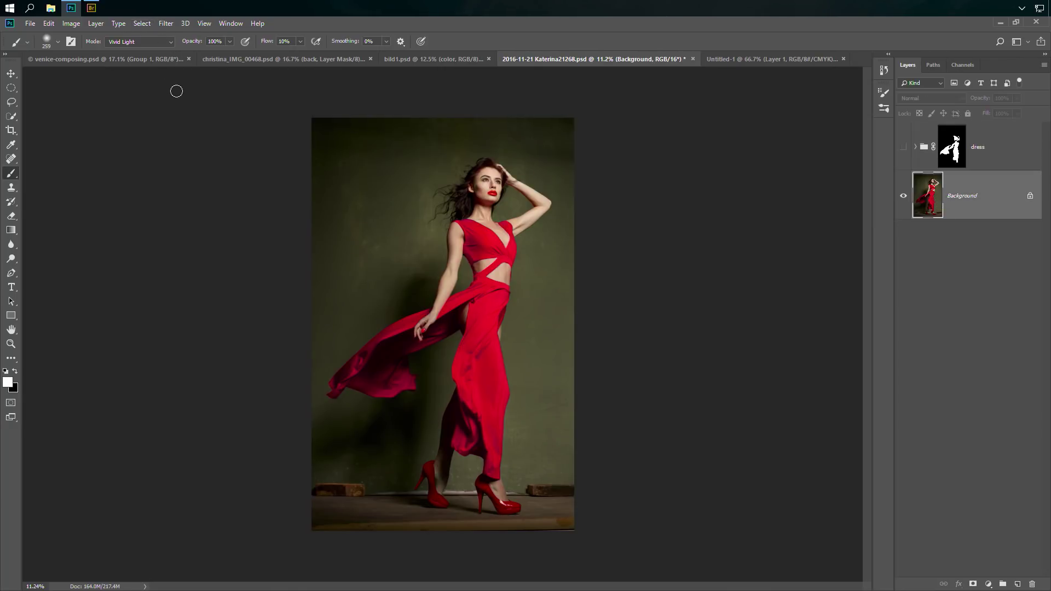
{"action": "left_click", "coordinate": [147, 23]}
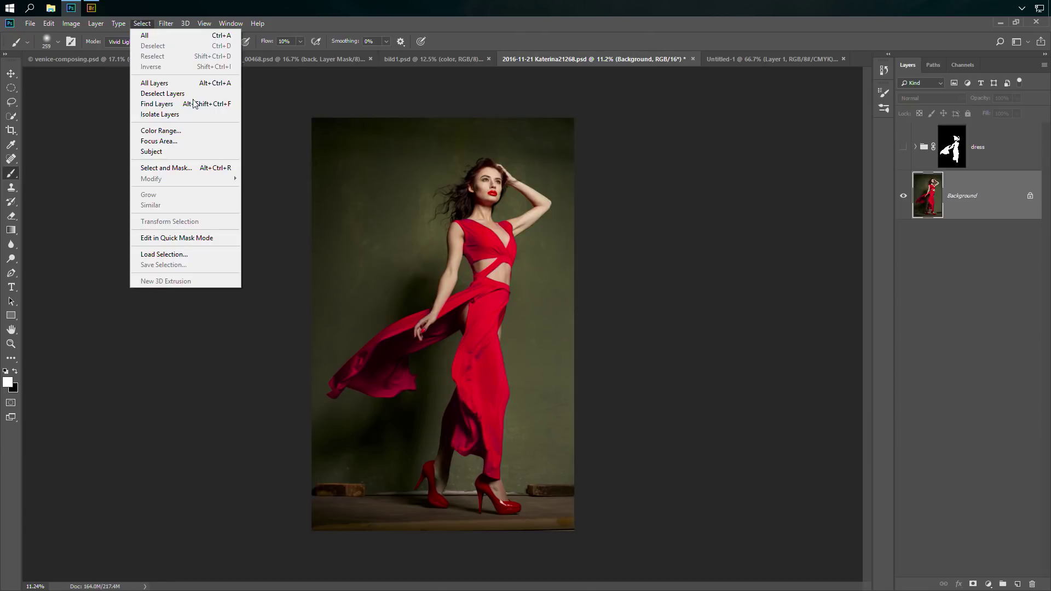
{"action": "left_click", "coordinate": [192, 131]}
{"action": "left_click", "coordinate": [414, 258]}
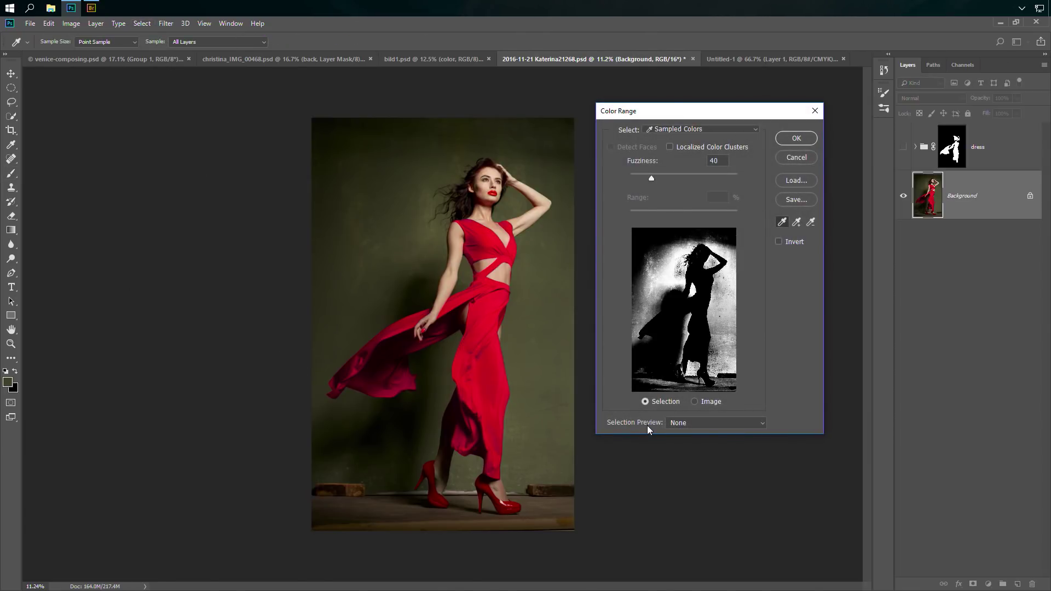
- Sample the green wall, add the dark wall tones near the dress at Fuzziness 40, and accept the selection
{"action": "left_click", "coordinate": [533, 300]}
{"action": "left_click", "coordinate": [539, 403]}
{"action": "left_click", "coordinate": [535, 288]}
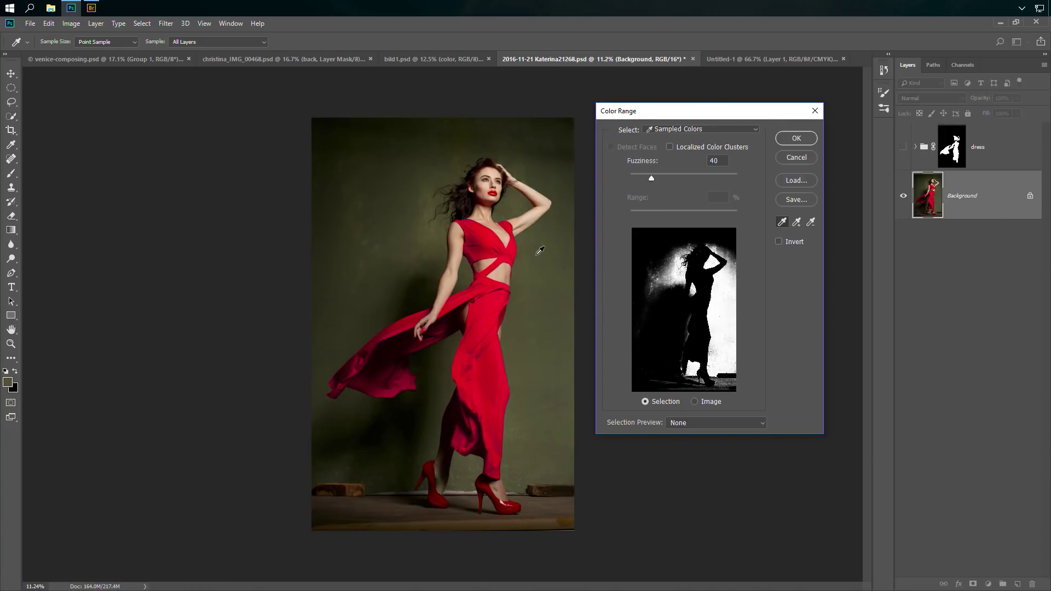
{"action": "key", "text": "shift"}
{"action": "left_click", "coordinate": [441, 387], "text": "shift"}
{"action": "left_click", "coordinate": [406, 435], "text": "shift"}
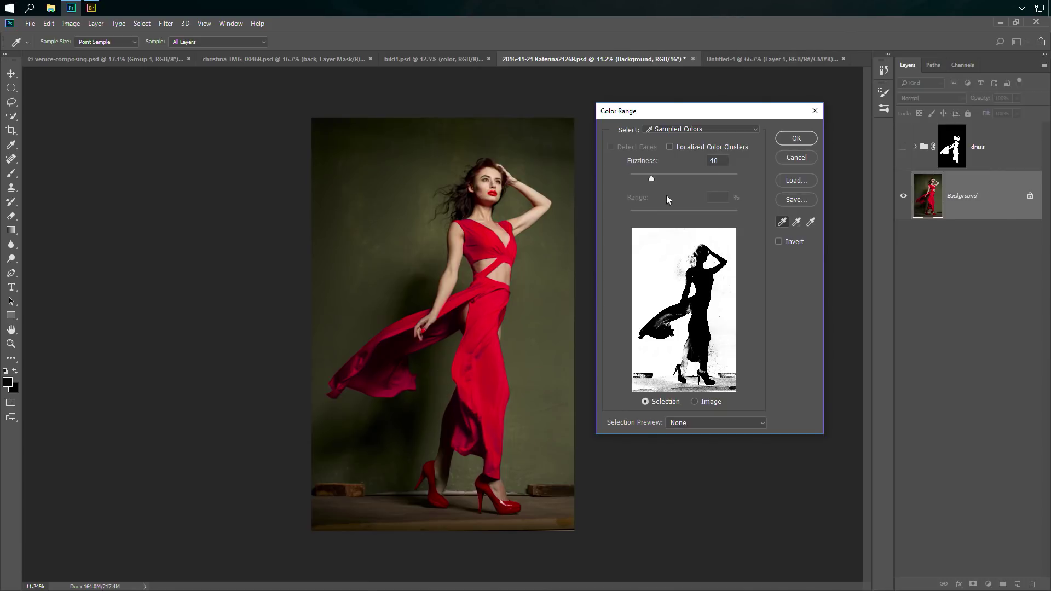
{"action": "left_click", "coordinate": [796, 140]}
{"action": "key", "text": "b"}
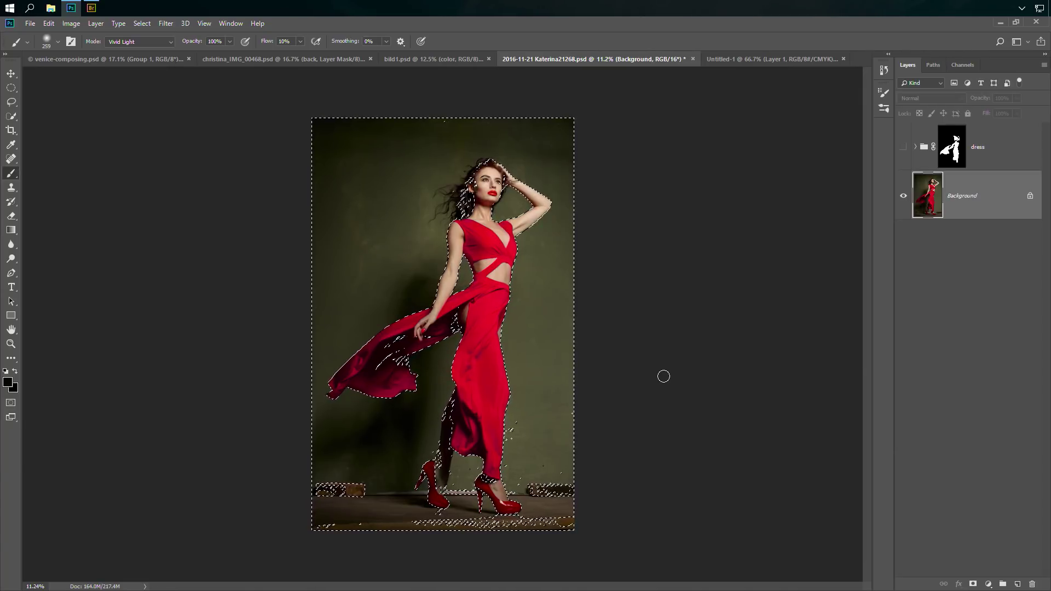
- Add a layer mask to the photo layer, then undo it with Edit > Step Backward
{"action": "left_click", "coordinate": [973, 584]}
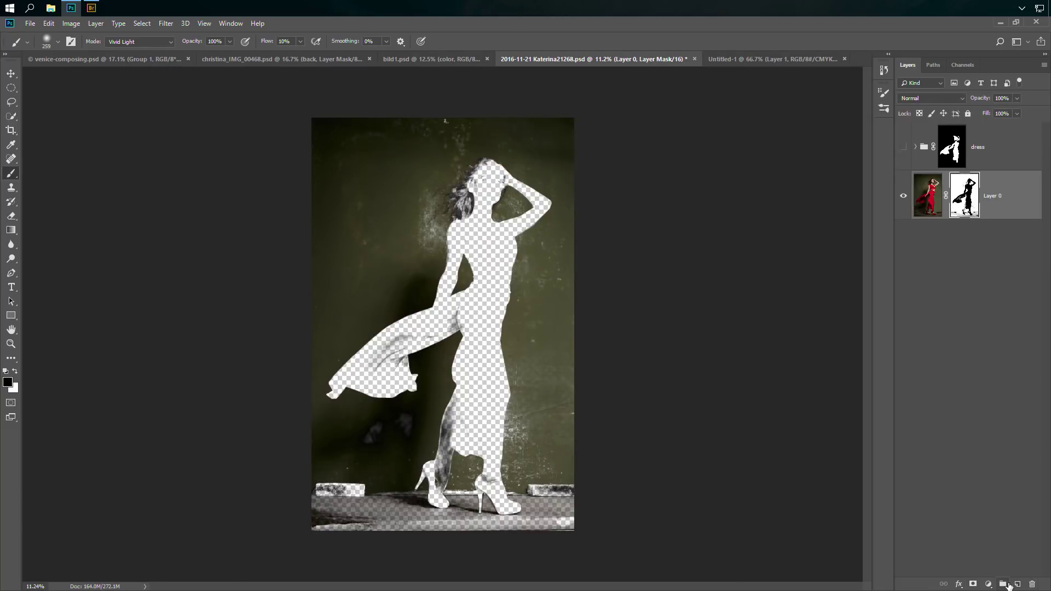
{"action": "left_click", "coordinate": [49, 23]}
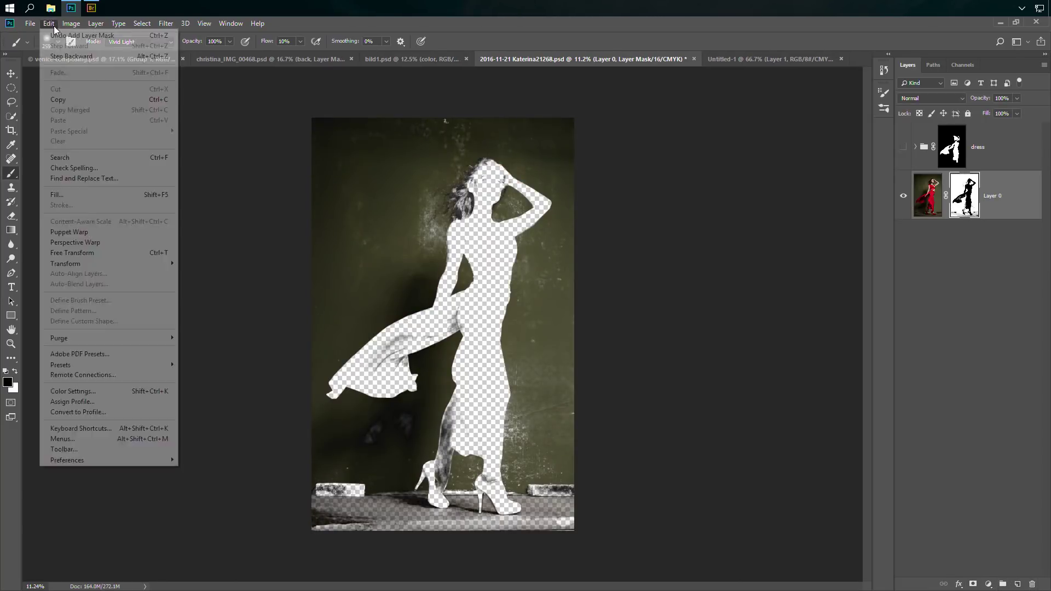
{"action": "left_click", "coordinate": [60, 58]}
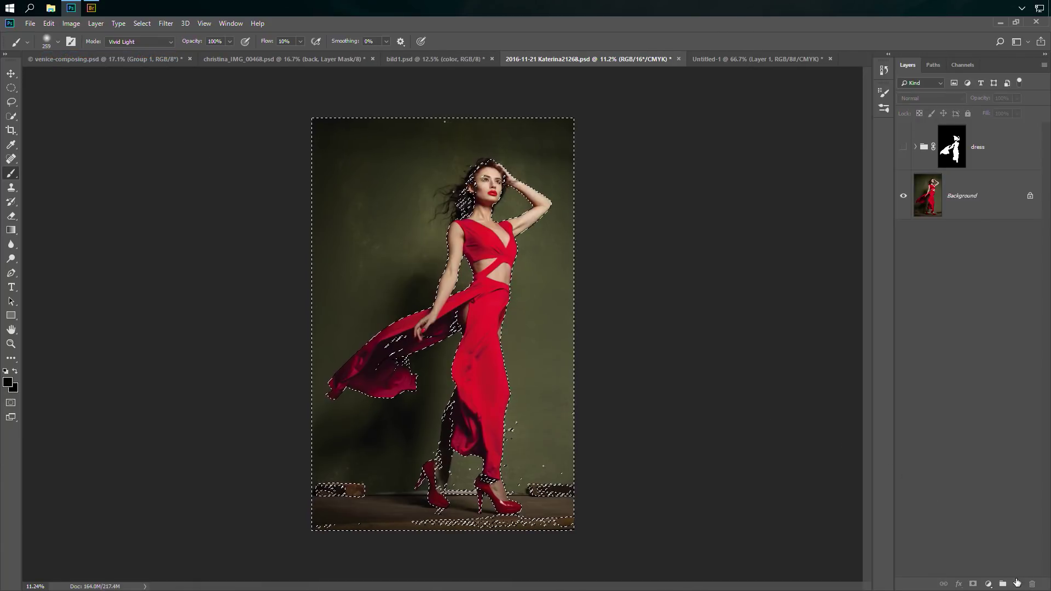
- Create a new group masked by the selection and rename it 'background'
{"action": "left_click", "coordinate": [1003, 584]}
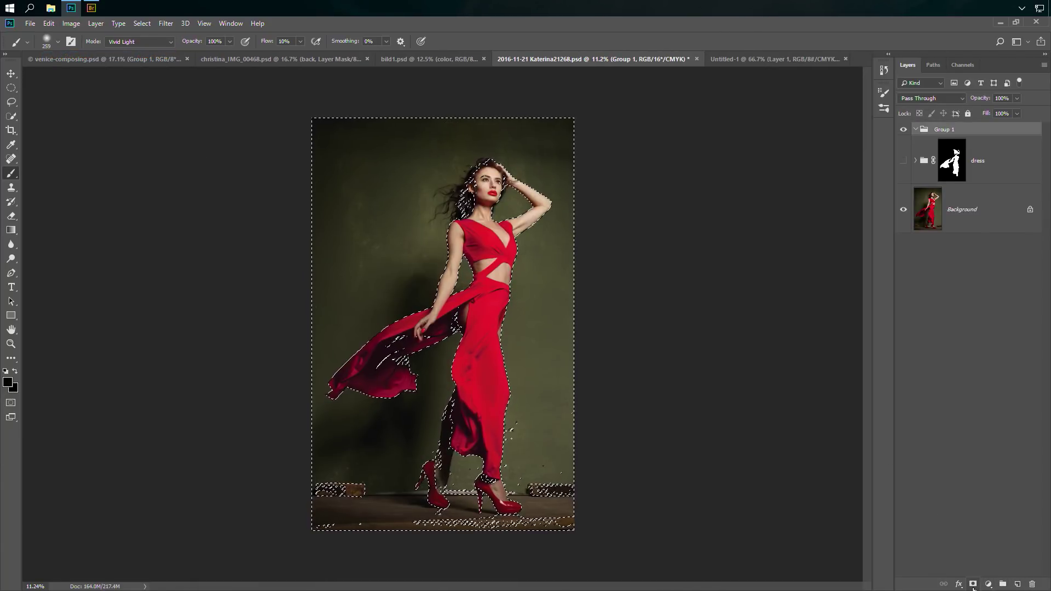
{"action": "left_click", "coordinate": [973, 585]}
{"action": "double_click", "coordinate": [984, 148]}
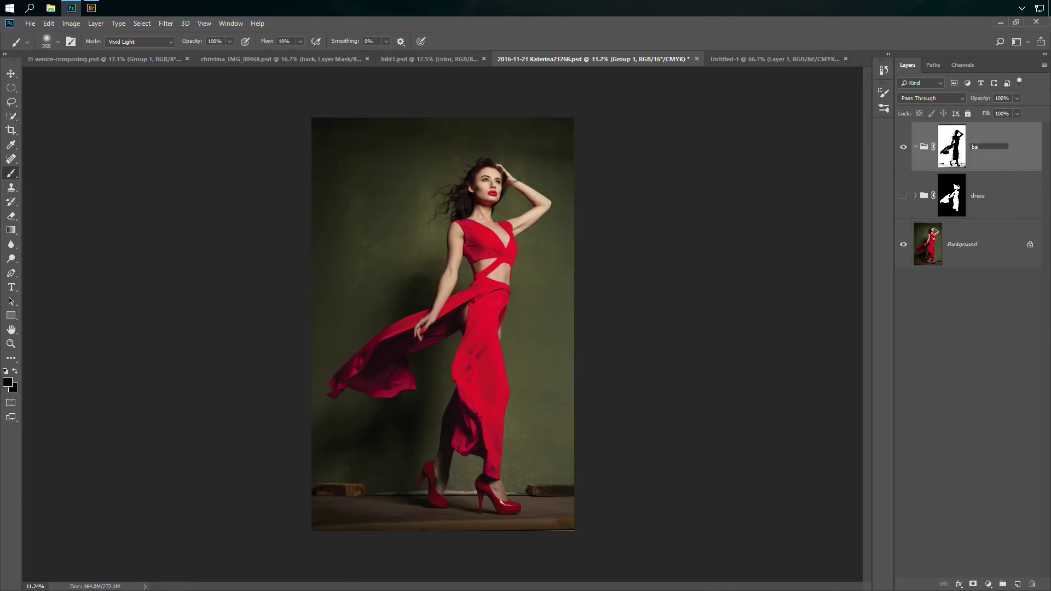
{"action": "type", "text": "background"}
{"action": "key", "text": "Return"}
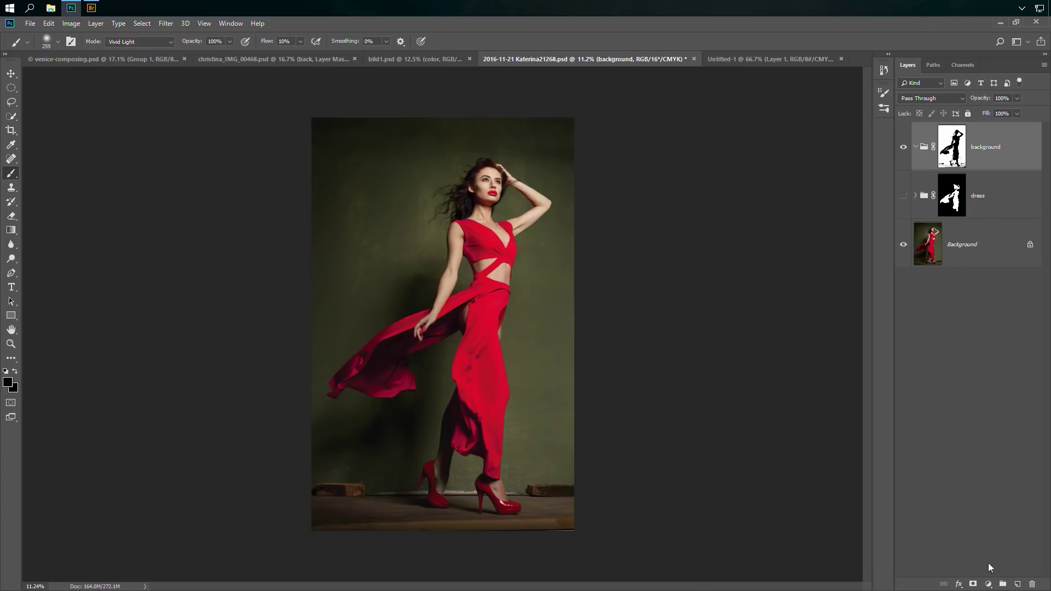
- Add a Hue/Saturation layer in the group (Hue +180, Saturation +22, Lightness +25), then target the group mask
{"action": "left_click", "coordinate": [988, 584]}
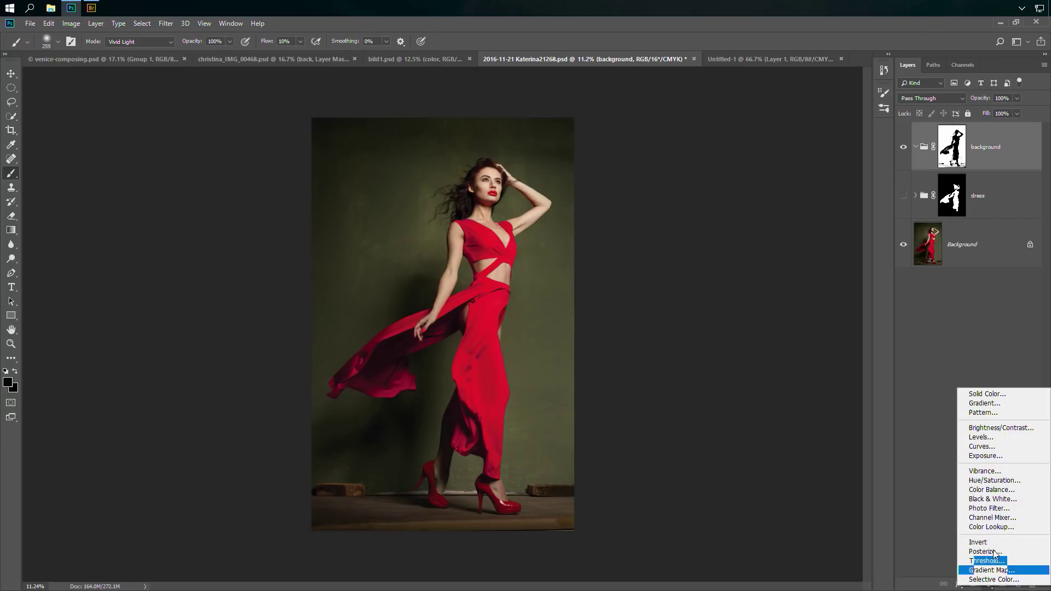
{"action": "left_click", "coordinate": [1022, 480]}
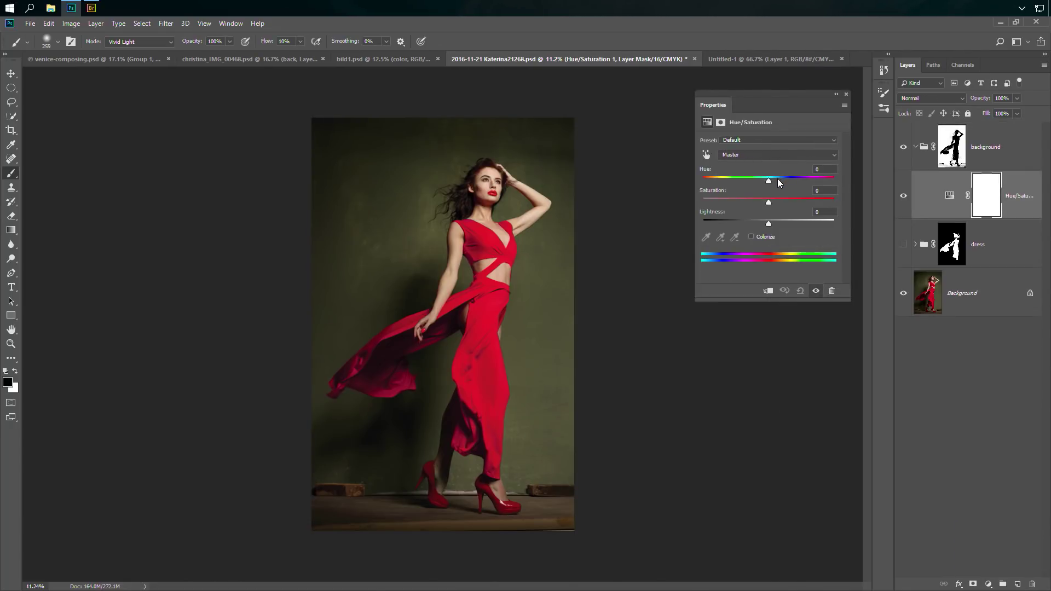
{"action": "left_click_drag", "start_coordinate": [771, 180], "coordinate": [836, 175]}
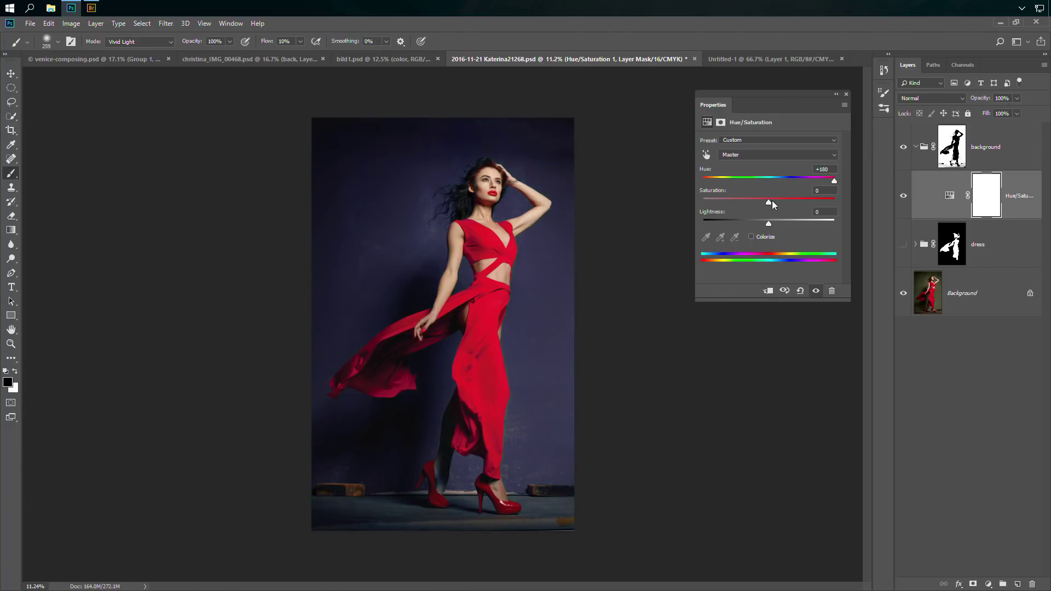
{"action": "left_click_drag", "start_coordinate": [769, 224], "coordinate": [783, 222]}
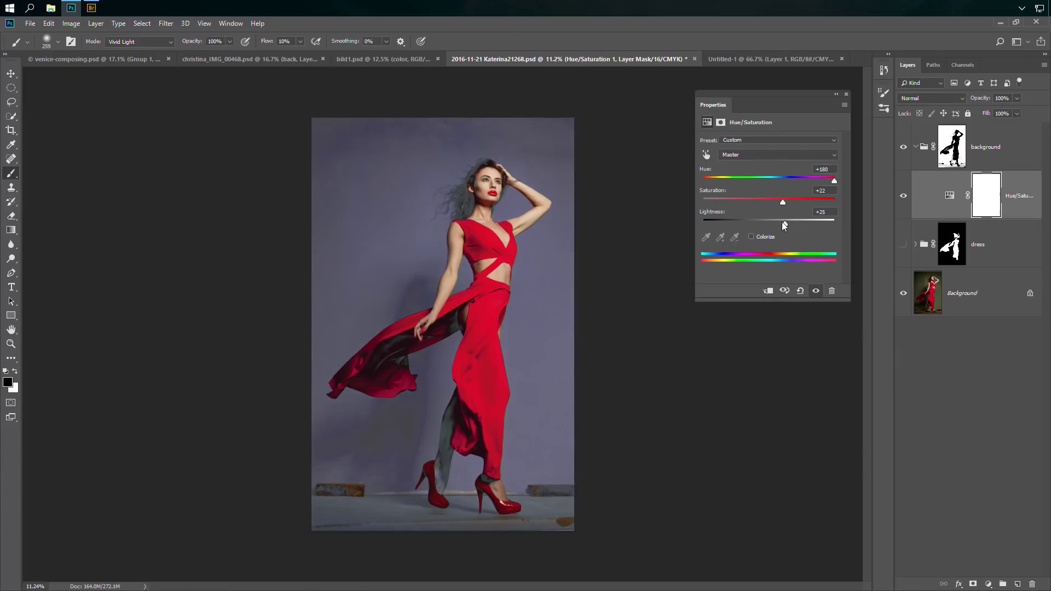
{"action": "left_click", "coordinate": [846, 94]}
{"action": "left_click", "coordinate": [945, 133]}
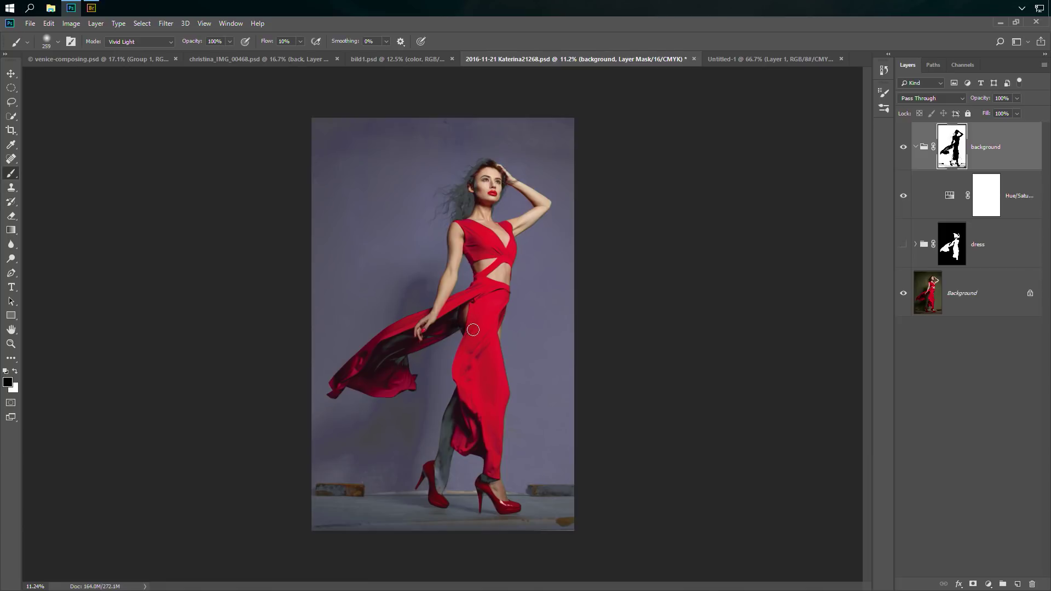
- Paint black on the mask over the dress shadows, the hair beside the face and the ankle
{"action": "mouse_move", "coordinate": [441, 325]}
{"action": "left_mouse_down"}
{"action": "mouse_move", "coordinate": [389, 345]}
{"action": "mouse_move", "coordinate": [403, 362]}
{"action": "left_mouse_up"}
{"action": "mouse_move", "coordinate": [465, 199]}
{"action": "left_mouse_down"}
{"action": "mouse_move", "coordinate": [479, 177]}
{"action": "mouse_move", "coordinate": [456, 191]}
{"action": "mouse_move", "coordinate": [478, 173]}
{"action": "mouse_move", "coordinate": [452, 203]}
{"action": "mouse_move", "coordinate": [485, 183]}
{"action": "mouse_move", "coordinate": [463, 217]}
{"action": "mouse_move", "coordinate": [473, 187]}
{"action": "mouse_move", "coordinate": [445, 208]}
{"action": "mouse_move", "coordinate": [456, 197]}
{"action": "mouse_move", "coordinate": [453, 223]}
{"action": "mouse_move", "coordinate": [470, 208]}
{"action": "mouse_move", "coordinate": [462, 218]}
{"action": "mouse_move", "coordinate": [474, 169]}
{"action": "mouse_move", "coordinate": [484, 164]}
{"action": "mouse_move", "coordinate": [501, 190]}
{"action": "mouse_move", "coordinate": [487, 168]}
{"action": "mouse_move", "coordinate": [500, 166]}
{"action": "mouse_move", "coordinate": [519, 224]}
{"action": "left_mouse_up"}
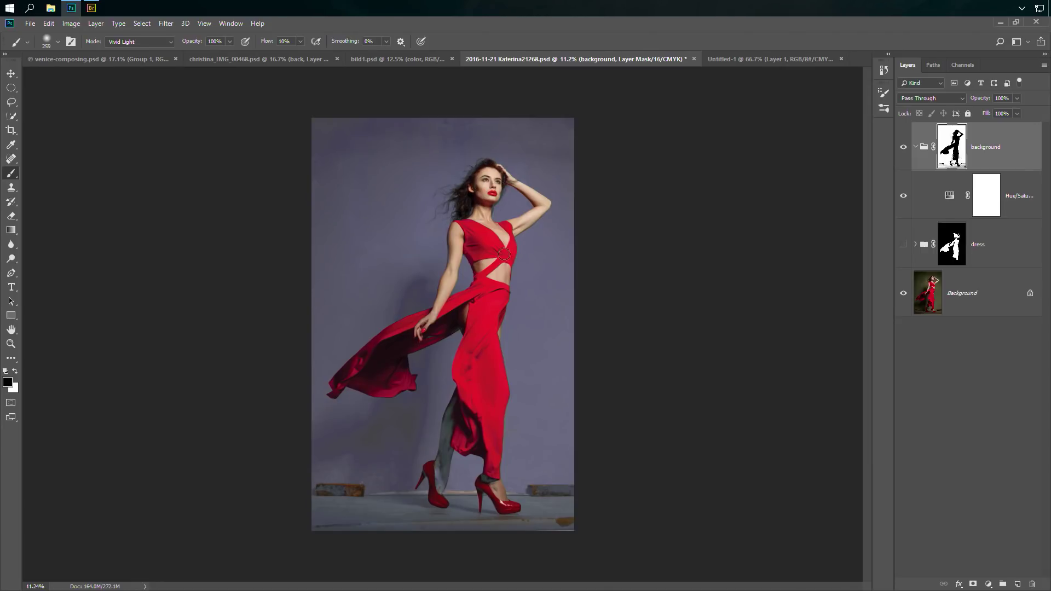
{"action": "mouse_move", "coordinate": [500, 465]}
{"action": "left_mouse_down"}
{"action": "mouse_move", "coordinate": [481, 479]}
{"action": "mouse_move", "coordinate": [493, 461]}
{"action": "mouse_move", "coordinate": [493, 483]}
{"action": "mouse_move", "coordinate": [447, 439]}
{"action": "mouse_move", "coordinate": [439, 449]}
{"action": "mouse_move", "coordinate": [458, 393]}
{"action": "mouse_move", "coordinate": [439, 493]}
{"action": "mouse_move", "coordinate": [447, 461]}
{"action": "mouse_move", "coordinate": [436, 490]}
{"action": "mouse_move", "coordinate": [442, 458]}
{"action": "mouse_move", "coordinate": [430, 477]}
{"action": "mouse_move", "coordinate": [420, 473]}
{"action": "mouse_move", "coordinate": [437, 473]}
{"action": "mouse_move", "coordinate": [438, 503]}
{"action": "mouse_move", "coordinate": [442, 483]}
{"action": "mouse_move", "coordinate": [504, 504]}
{"action": "mouse_move", "coordinate": [490, 436]}
{"action": "mouse_move", "coordinate": [456, 428]}
{"action": "mouse_move", "coordinate": [436, 479]}
{"action": "mouse_move", "coordinate": [452, 438]}
{"action": "left_mouse_up"}
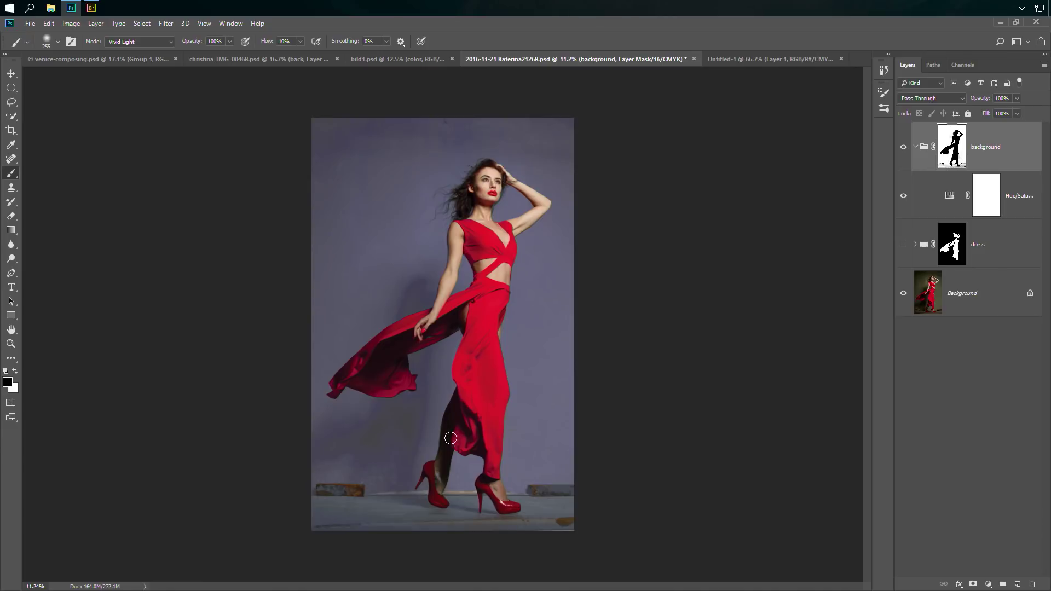
{"action": "mouse_move", "coordinate": [485, 343]}
{"action": "left_mouse_down"}
{"action": "mouse_move", "coordinate": [480, 304]}
{"action": "mouse_move", "coordinate": [401, 365]}
{"action": "left_mouse_up"}
{"action": "left_click_drag", "start_coordinate": [448, 321], "coordinate": [481, 303]}
- Paint white with the Pencil over the floor's rusty spots so they turn blue-grey
{"action": "left_click", "coordinate": [16, 372]}
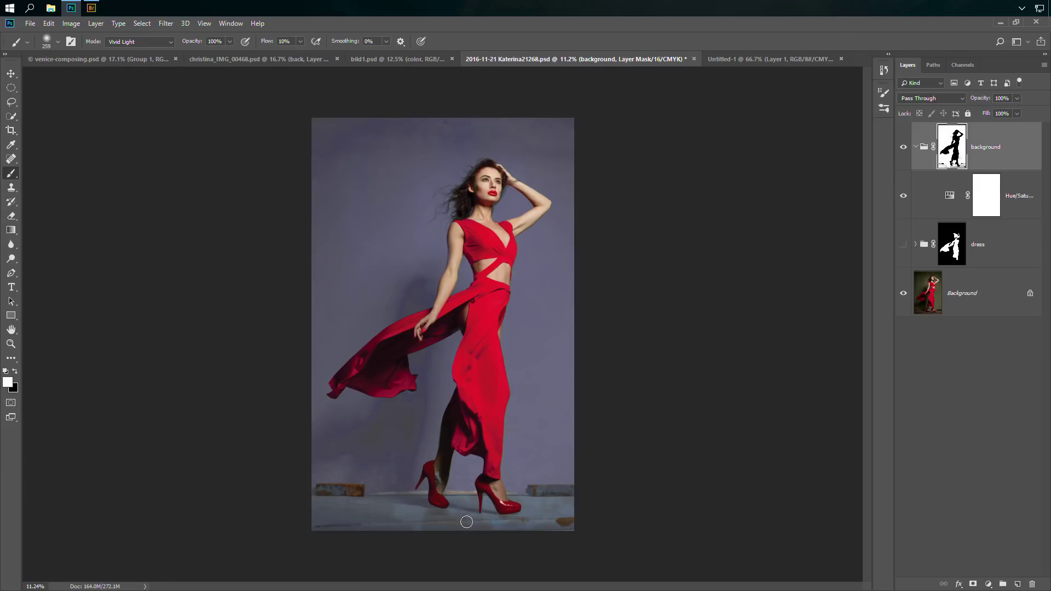
{"action": "right_click", "coordinate": [15, 175]}
{"action": "left_click", "coordinate": [56, 184]}
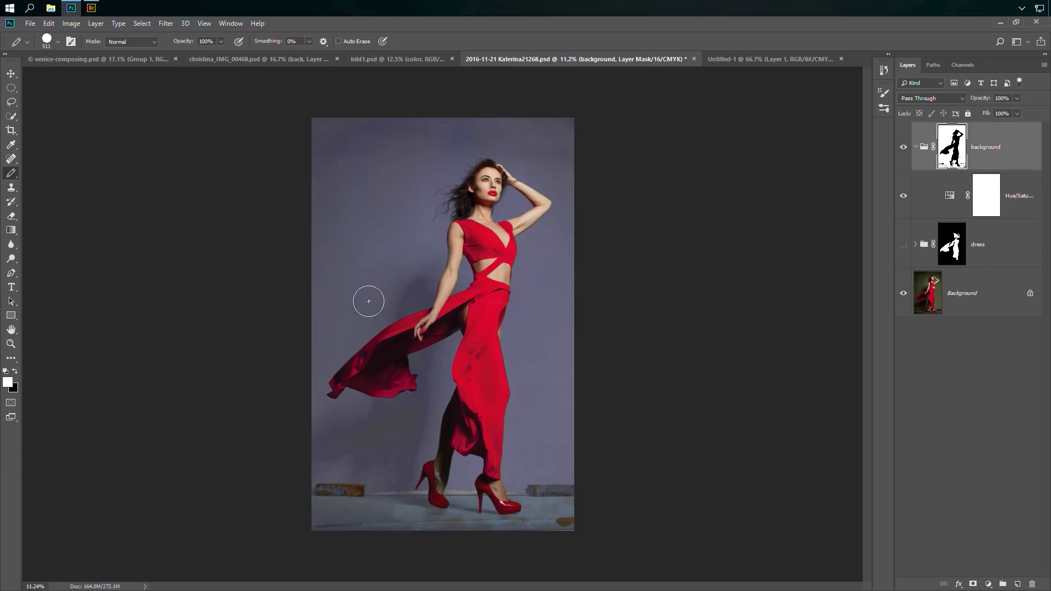
{"action": "left_click_drag", "start_coordinate": [297, 498], "coordinate": [380, 460]}
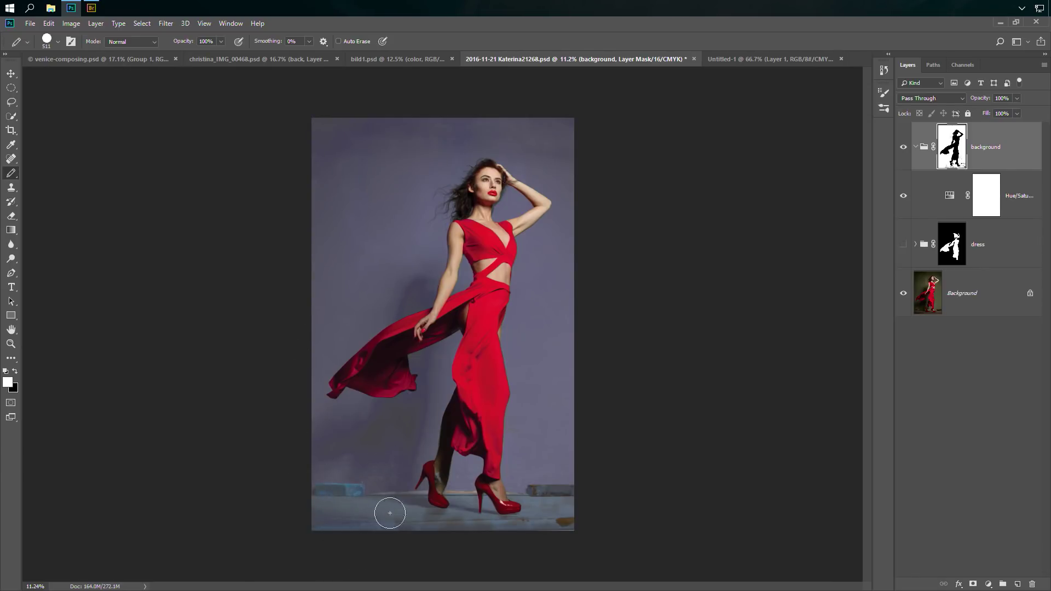
{"action": "mouse_move", "coordinate": [420, 525]}
{"action": "left_mouse_down"}
{"action": "mouse_move", "coordinate": [495, 535]}
{"action": "mouse_move", "coordinate": [564, 523]}
{"action": "left_mouse_up"}
{"action": "mouse_move", "coordinate": [567, 482]}
{"action": "left_mouse_down"}
{"action": "mouse_move", "coordinate": [546, 470]}
{"action": "mouse_move", "coordinate": [534, 485]}
{"action": "mouse_move", "coordinate": [536, 475]}
{"action": "mouse_move", "coordinate": [564, 508]}
{"action": "mouse_move", "coordinate": [536, 480]}
{"action": "left_mouse_up"}
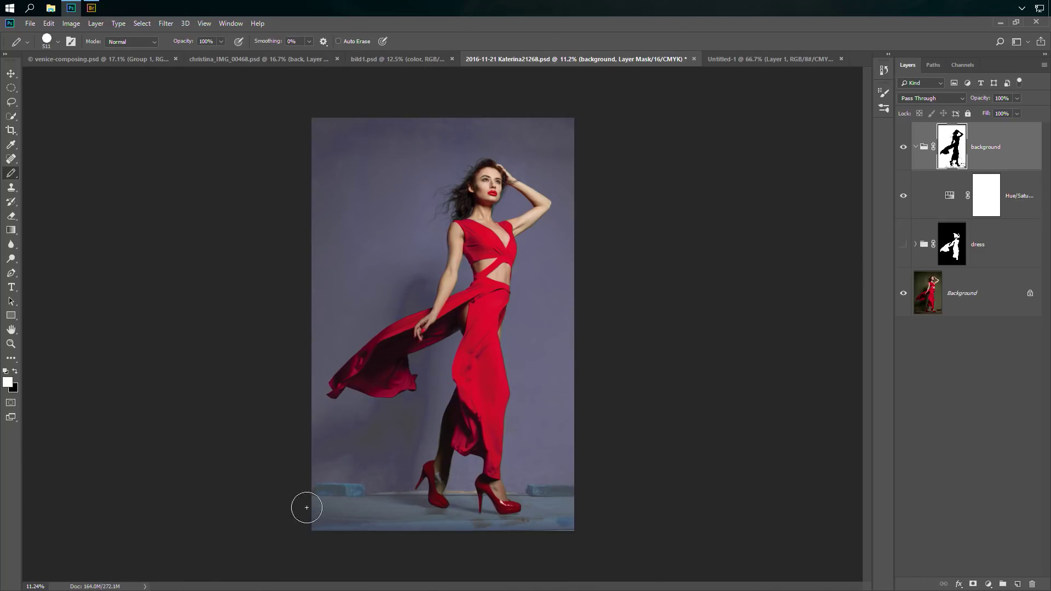
{"action": "mouse_move", "coordinate": [403, 442]}
{"action": "left_mouse_down"}
{"action": "mouse_move", "coordinate": [406, 425]}
{"action": "mouse_move", "coordinate": [366, 434]}
{"action": "mouse_move", "coordinate": [401, 420]}
{"action": "mouse_move", "coordinate": [374, 464]}
{"action": "left_mouse_up"}
{"action": "left_click", "coordinate": [57, 42]}
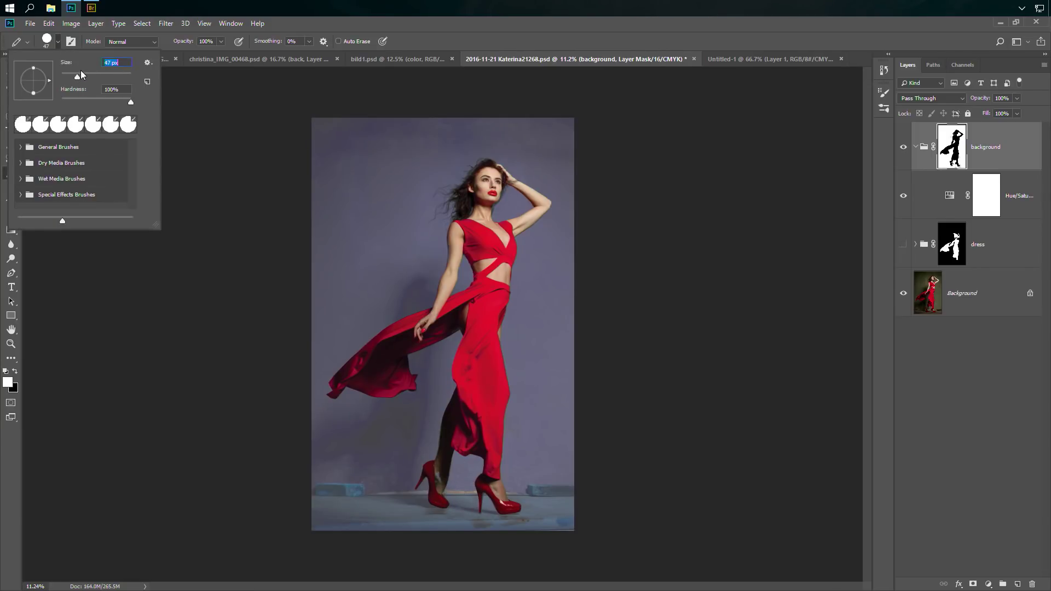
{"action": "left_click", "coordinate": [463, 492]}
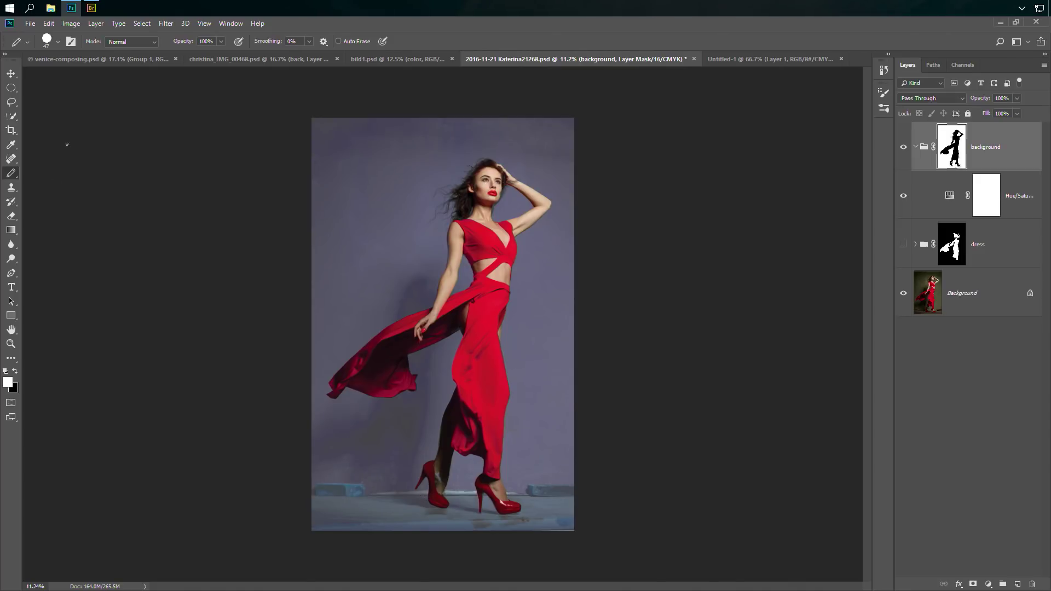
{"action": "left_click", "coordinate": [14, 371]}
- Delete the Hue/Saturation adjustment and view the background group's mask on its own
{"action": "left_click", "coordinate": [1013, 149]}
{"action": "left_click", "coordinate": [951, 198]}
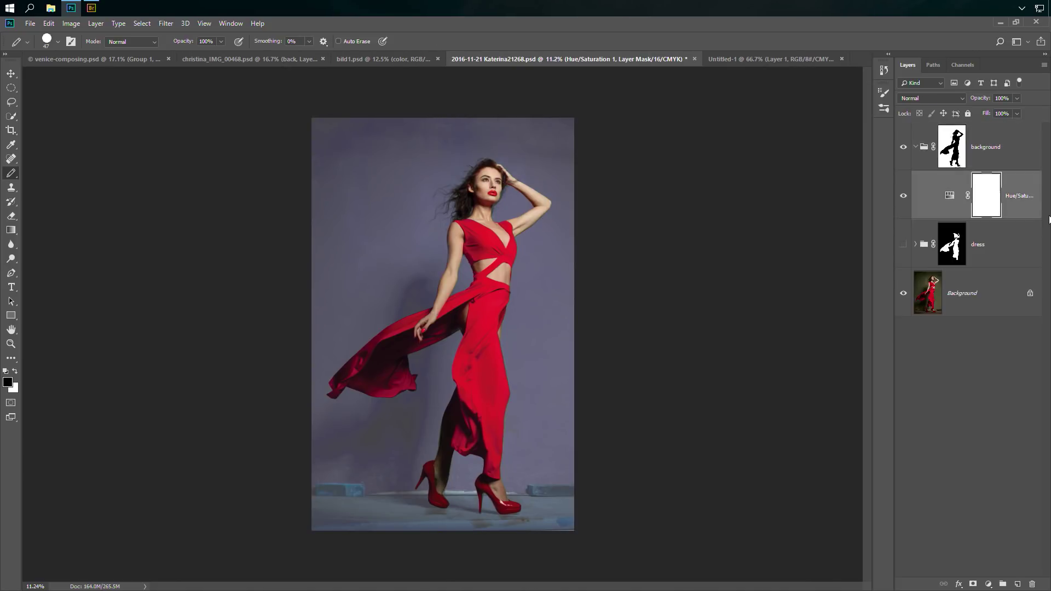
{"action": "left_click_drag", "start_coordinate": [957, 198], "coordinate": [1034, 587]}
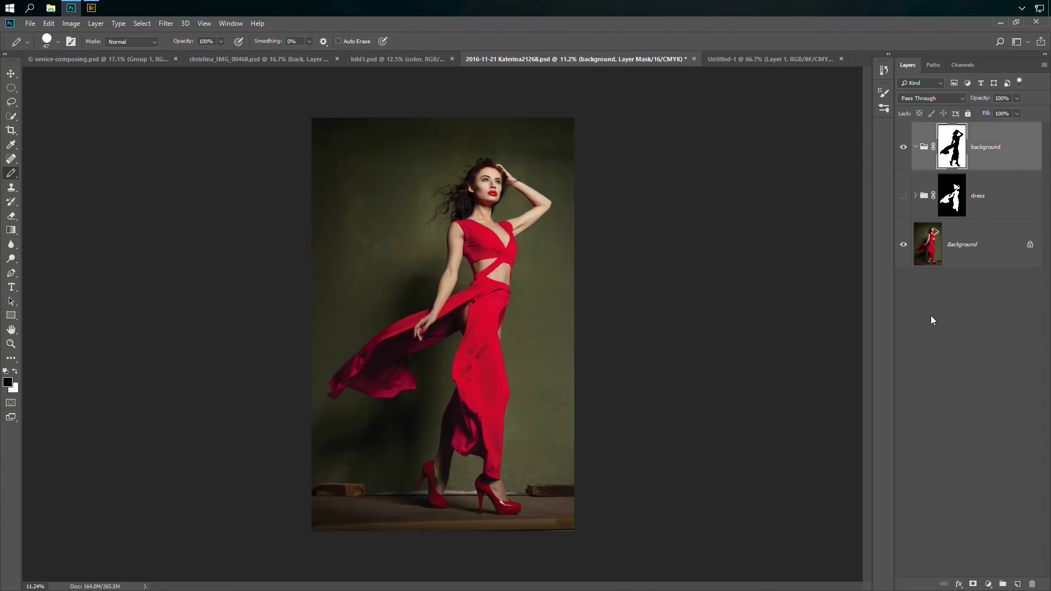
{"action": "left_click", "coordinate": [955, 202]}
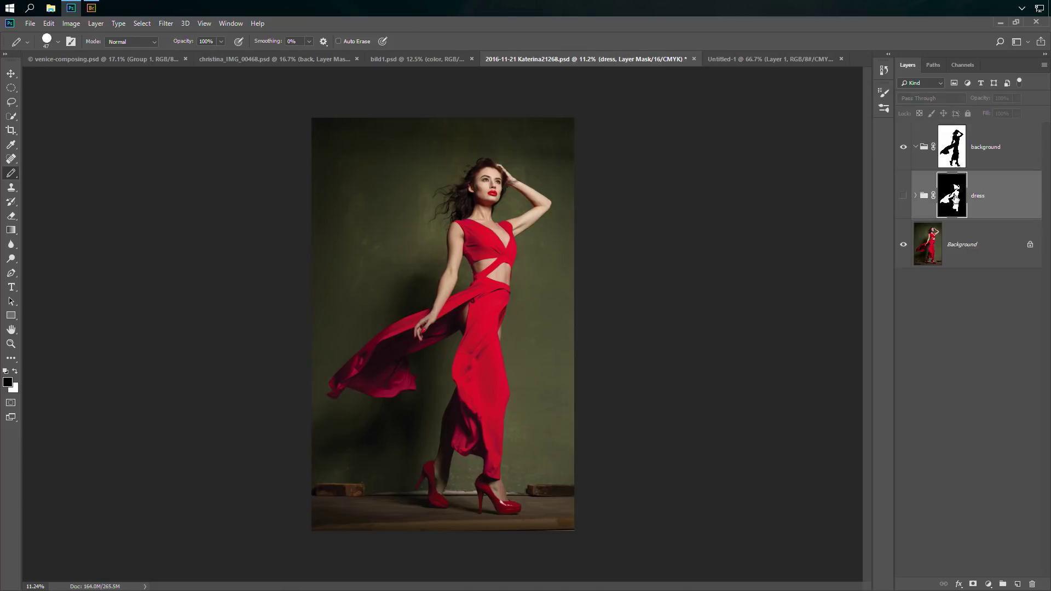
{"action": "left_click", "coordinate": [951, 203], "text": "alt"}
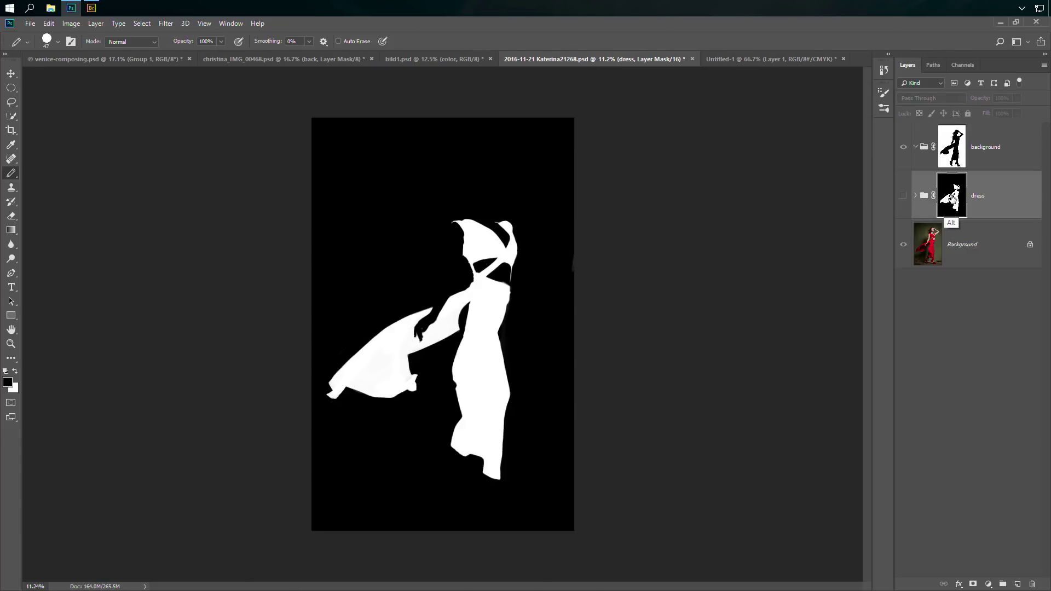
{"action": "left_click", "coordinate": [954, 152], "text": "alt"}
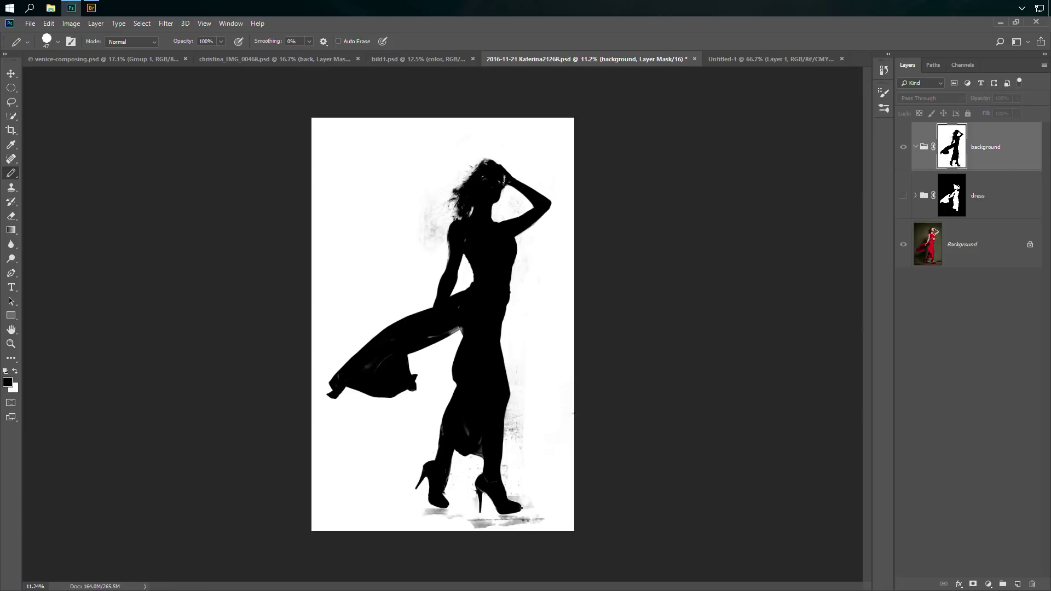
- Paint white over grey smudges around the figure, then black over the dress and scarf
{"action": "left_click", "coordinate": [58, 42]}
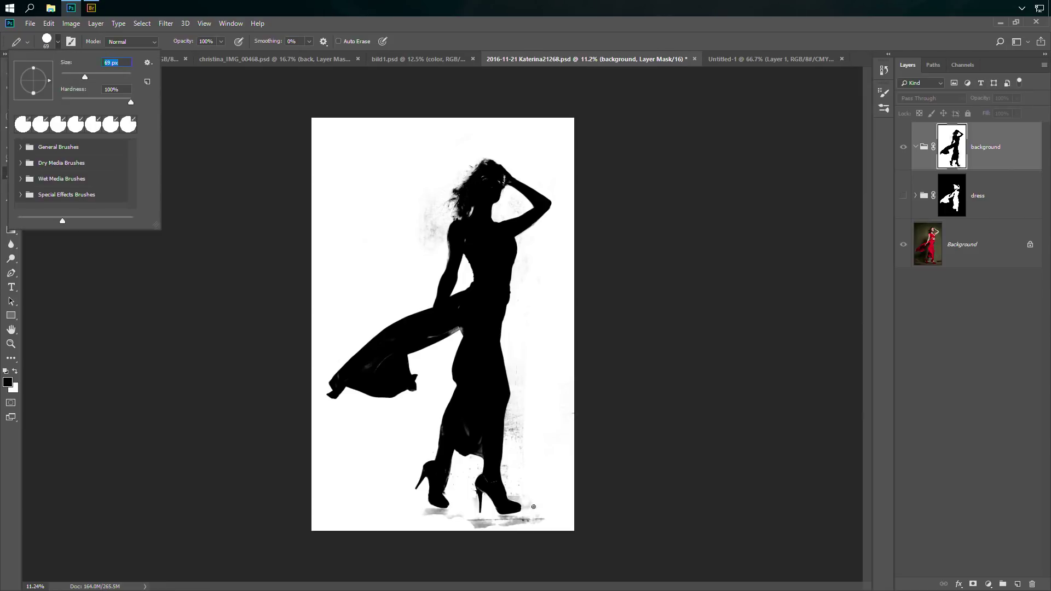
{"action": "left_click", "coordinate": [15, 372]}
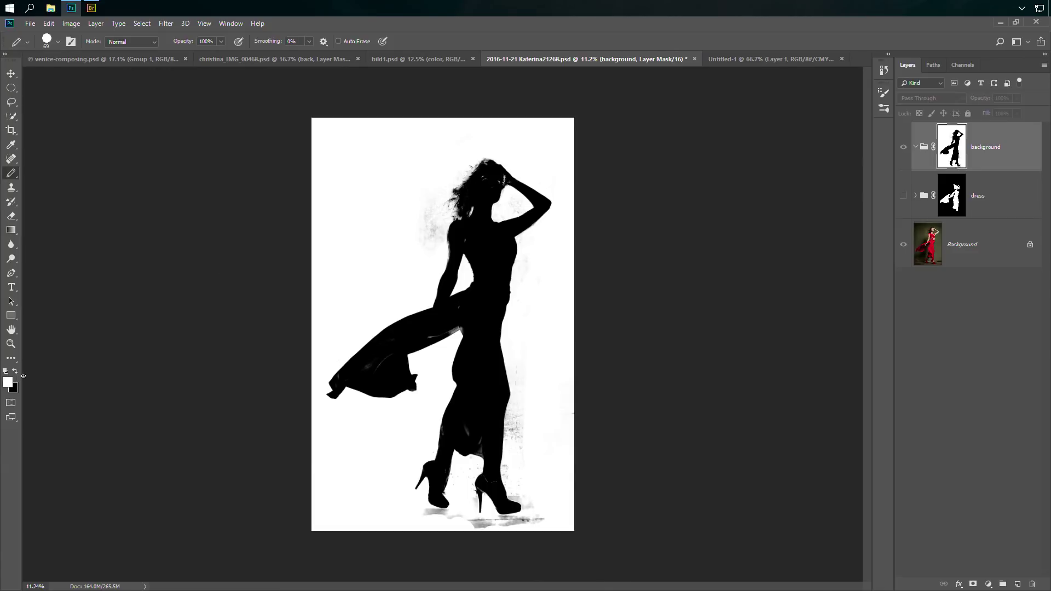
{"action": "left_click_drag", "start_coordinate": [518, 445], "coordinate": [510, 436]}
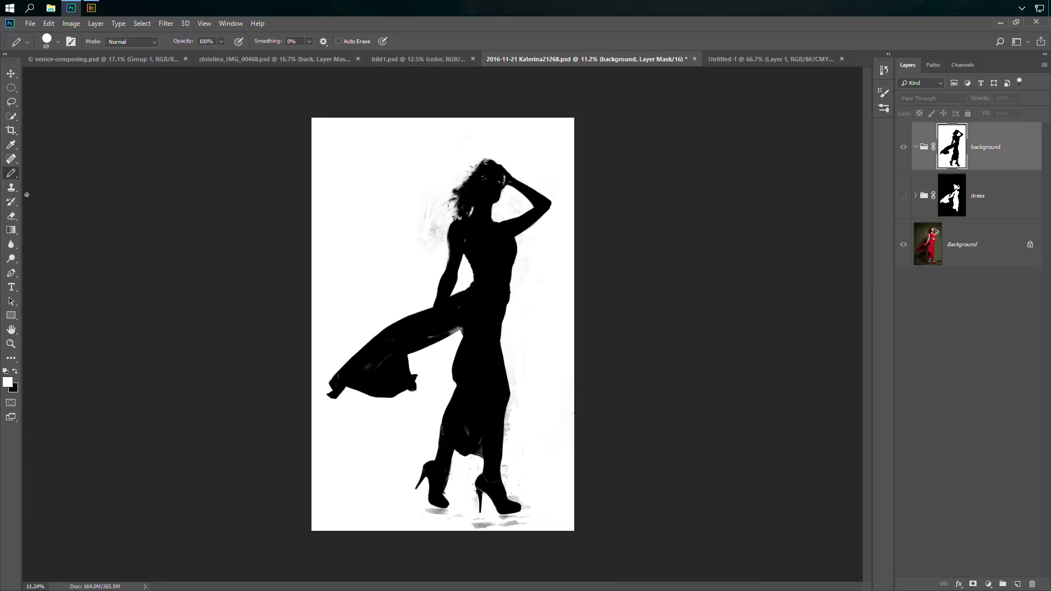
{"action": "left_click_drag", "start_coordinate": [12, 175], "coordinate": [64, 173]}
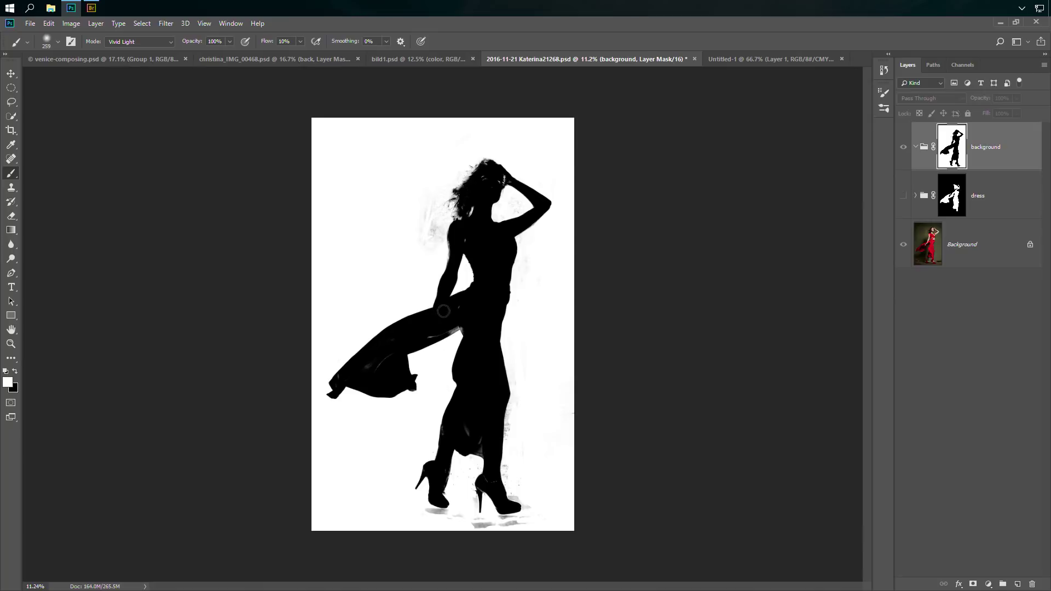
{"action": "left_click_drag", "start_coordinate": [426, 227], "coordinate": [444, 231]}
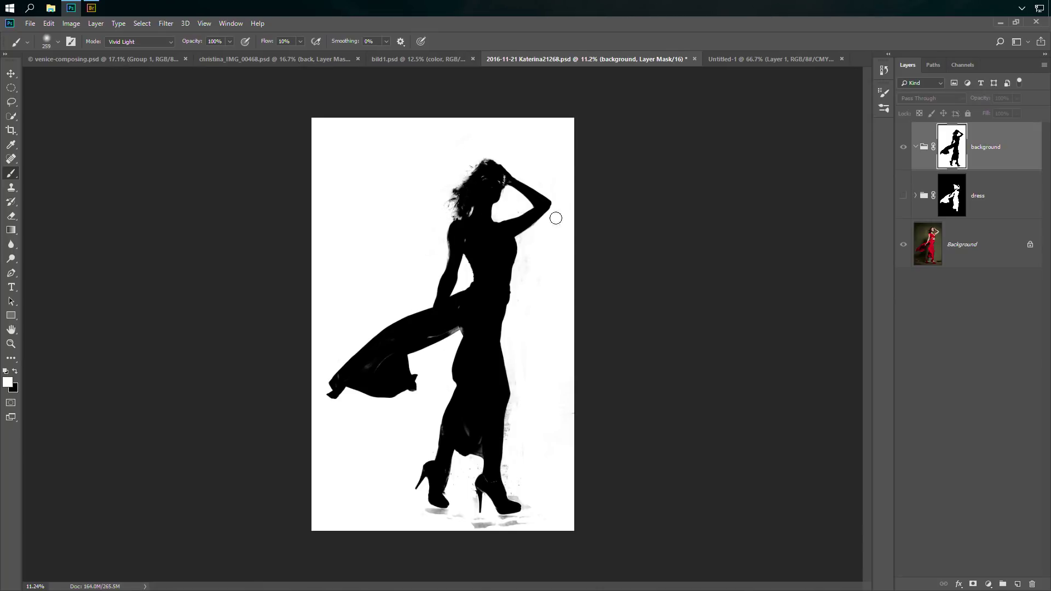
{"action": "mouse_move", "coordinate": [516, 280]}
{"action": "left_mouse_down"}
{"action": "mouse_move", "coordinate": [505, 458]}
{"action": "mouse_move", "coordinate": [509, 493]}
{"action": "mouse_move", "coordinate": [533, 495]}
{"action": "mouse_move", "coordinate": [528, 443]}
{"action": "mouse_move", "coordinate": [520, 475]}
{"action": "mouse_move", "coordinate": [464, 492]}
{"action": "mouse_move", "coordinate": [475, 459]}
{"action": "mouse_move", "coordinate": [455, 493]}
{"action": "mouse_move", "coordinate": [455, 471]}
{"action": "mouse_move", "coordinate": [470, 525]}
{"action": "mouse_move", "coordinate": [439, 517]}
{"action": "mouse_move", "coordinate": [508, 521]}
{"action": "mouse_move", "coordinate": [475, 515]}
{"action": "left_mouse_up"}
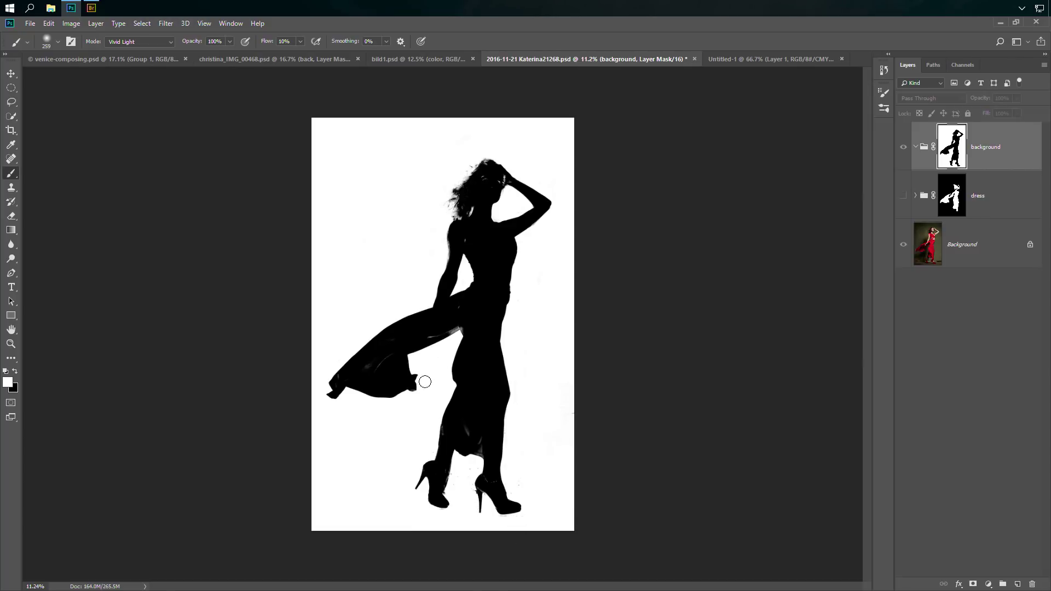
{"action": "left_click", "coordinate": [16, 372]}
{"action": "mouse_move", "coordinate": [444, 334]}
{"action": "left_mouse_down"}
{"action": "mouse_move", "coordinate": [476, 334]}
{"action": "mouse_move", "coordinate": [445, 321]}
{"action": "mouse_move", "coordinate": [482, 294]}
{"action": "mouse_move", "coordinate": [341, 375]}
{"action": "left_mouse_up"}
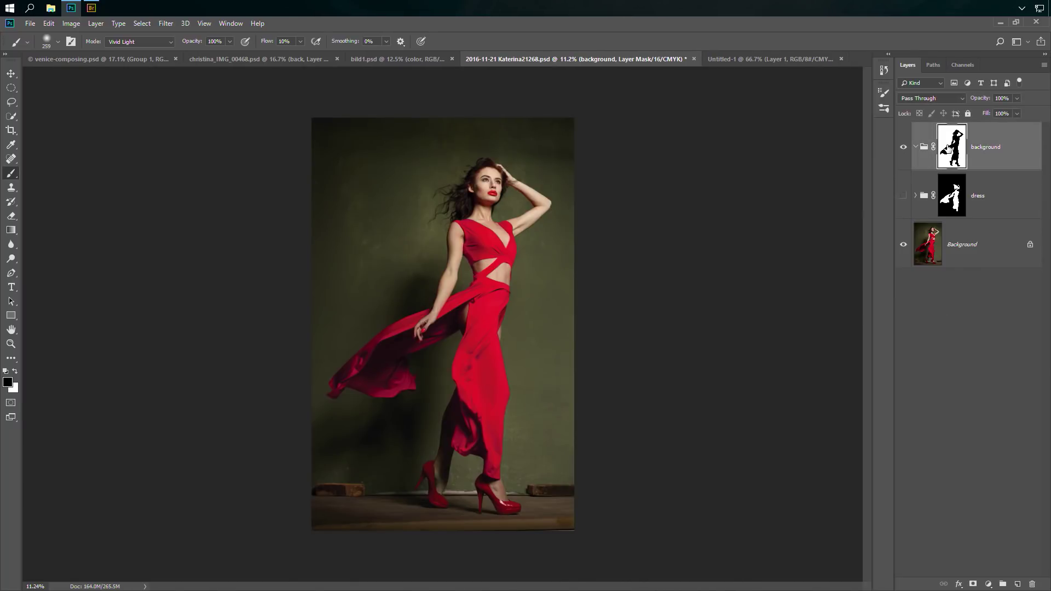
- Add a Color Balance layer to the background group with Magenta-Green +14
{"action": "left_click", "coordinate": [988, 585]}
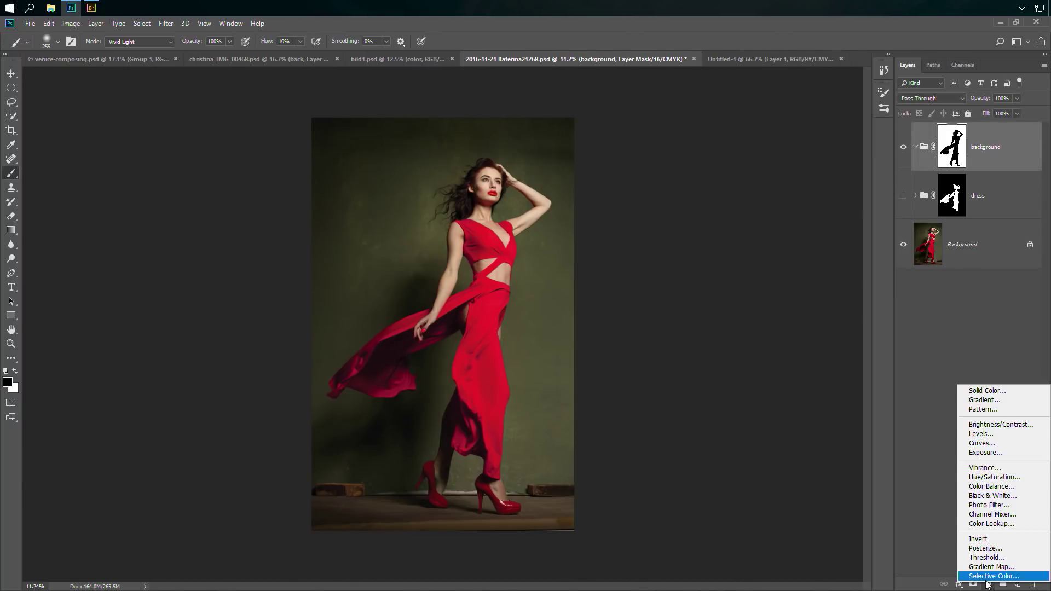
{"action": "left_click", "coordinate": [1017, 487]}
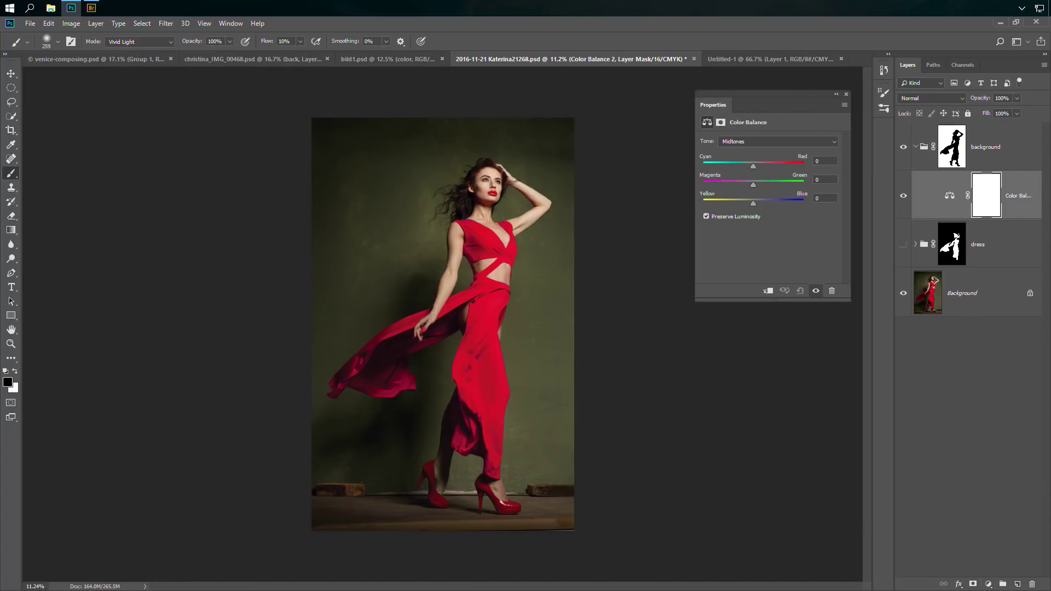
{"action": "left_click_drag", "start_coordinate": [754, 185], "coordinate": [746, 205]}
- Add a Hue/Saturation layer with Lightness -18 to darken the backdrop
{"action": "left_click", "coordinate": [988, 585]}
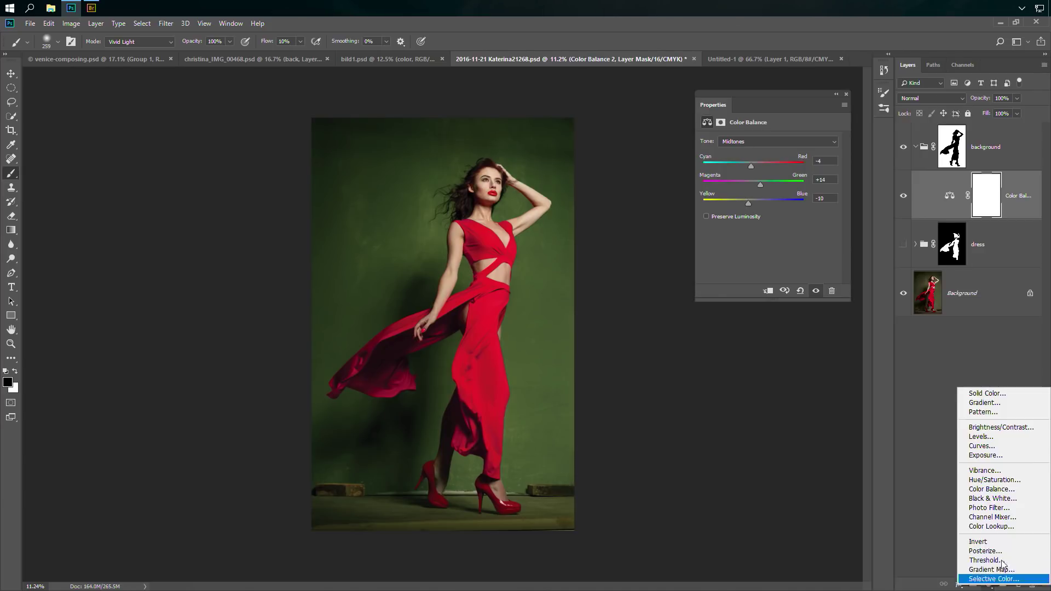
{"action": "left_click", "coordinate": [1020, 480]}
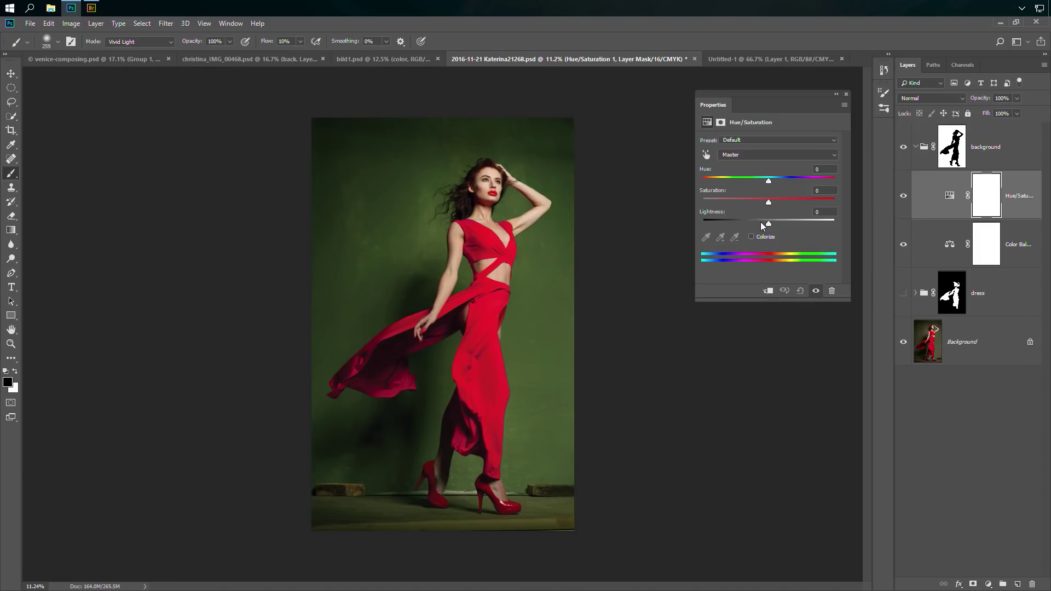
{"action": "left_click_drag", "start_coordinate": [768, 226], "coordinate": [755, 226]}
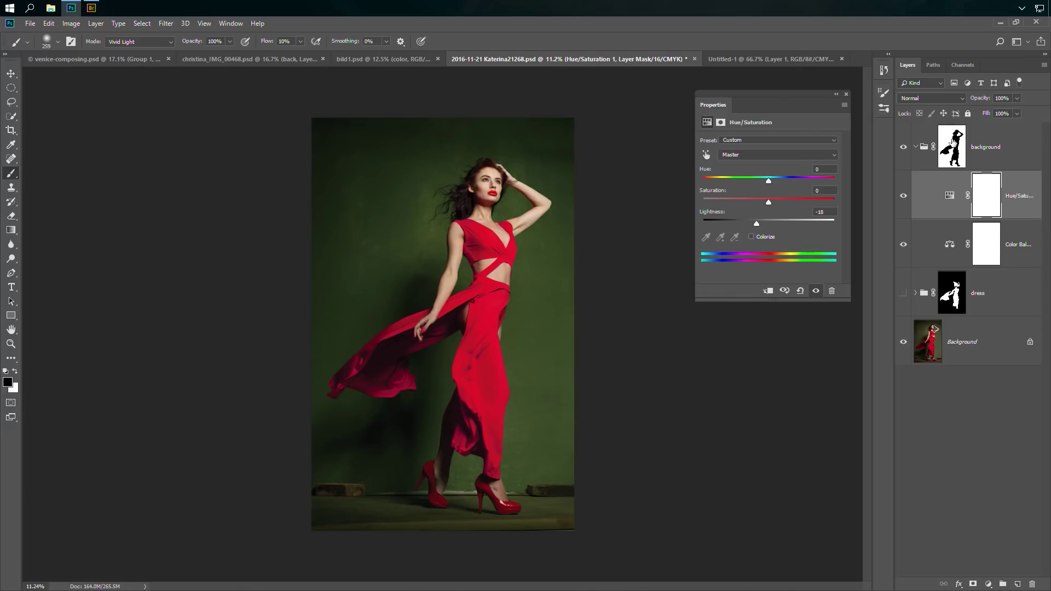
- Toggle the background group's visibility to compare the backdrop before and after
{"action": "left_click", "coordinate": [903, 147]}
{"action": "left_click", "coordinate": [902, 149]}
{"action": "left_click", "coordinate": [902, 149]}
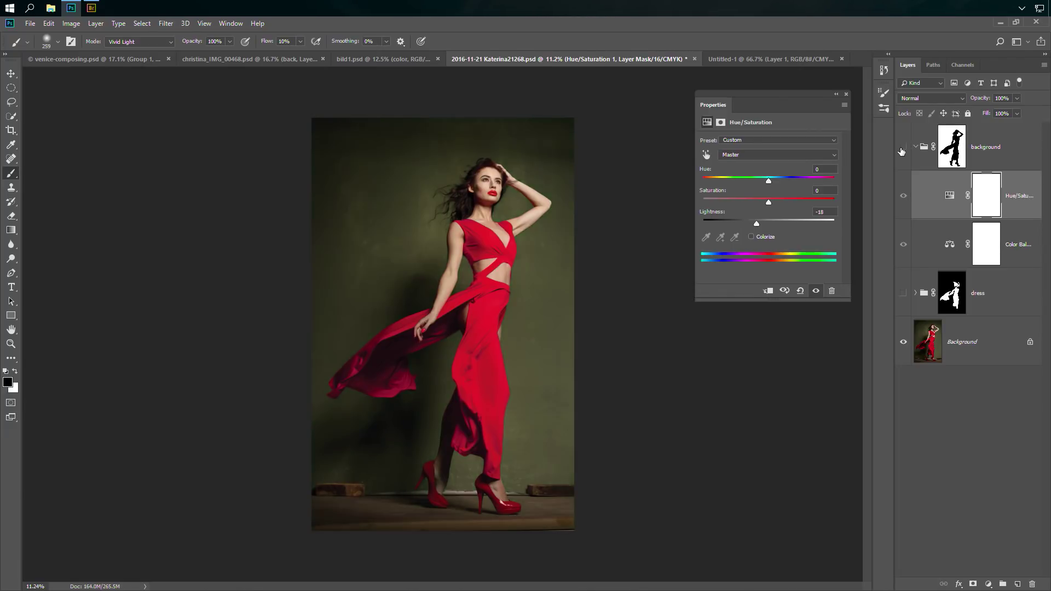
{"action": "left_click", "coordinate": [902, 149]}
{"action": "left_click", "coordinate": [902, 149]}
{"action": "left_click", "coordinate": [903, 149]}
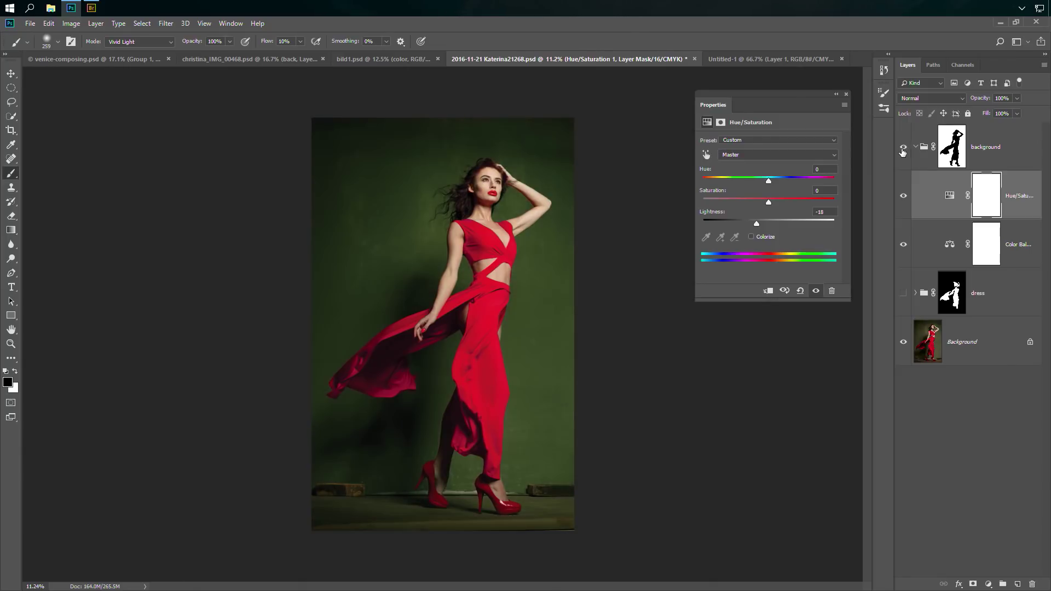
- Collapse the background group and briefly check the Channels panel
{"action": "left_click", "coordinate": [917, 147]}
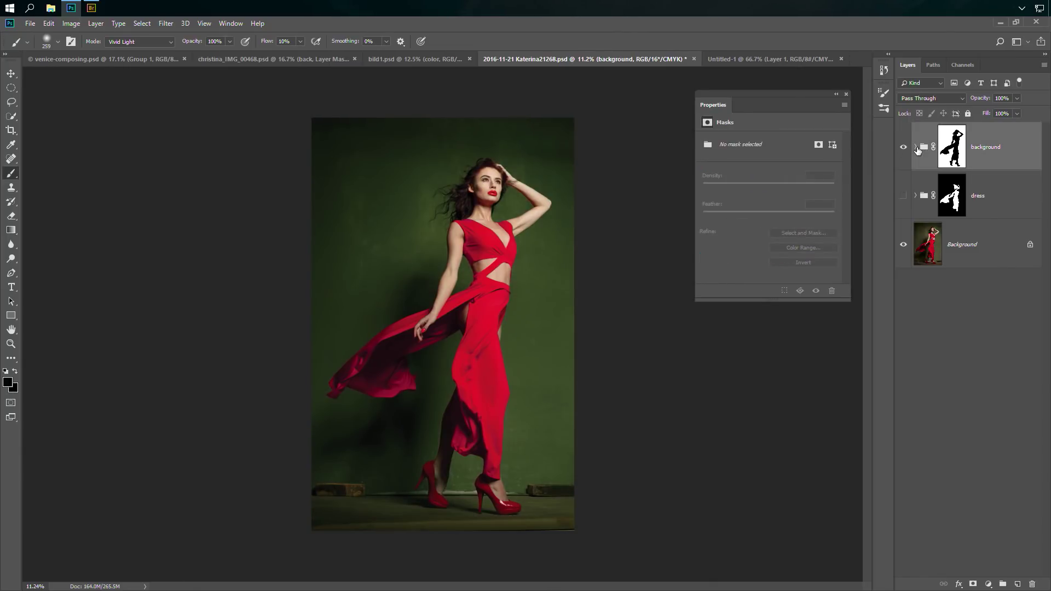
{"action": "left_click", "coordinate": [962, 67]}
{"action": "left_click", "coordinate": [911, 63]}
- Inspect the Green copy channel, load the background mask as a selection, and create Alpha 1
{"action": "left_click", "coordinate": [964, 66]}
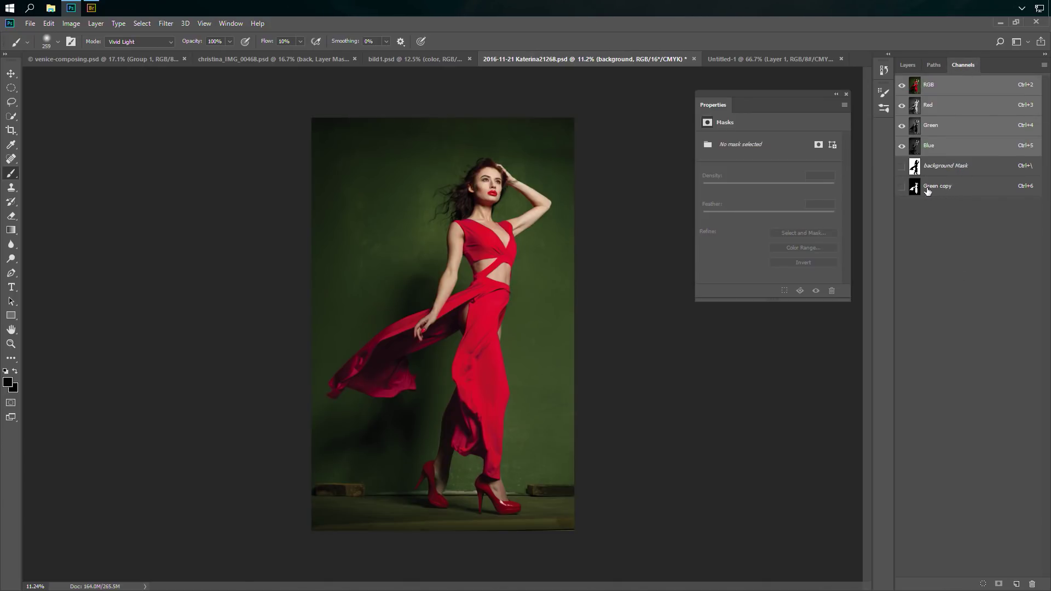
{"action": "left_click", "coordinate": [967, 188]}
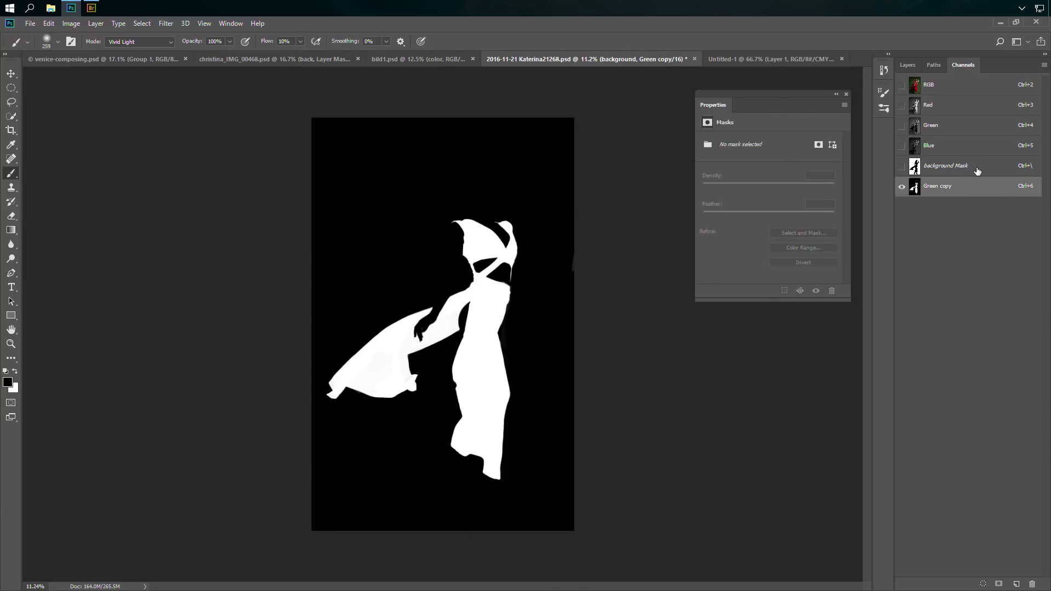
{"action": "left_click", "coordinate": [976, 172]}
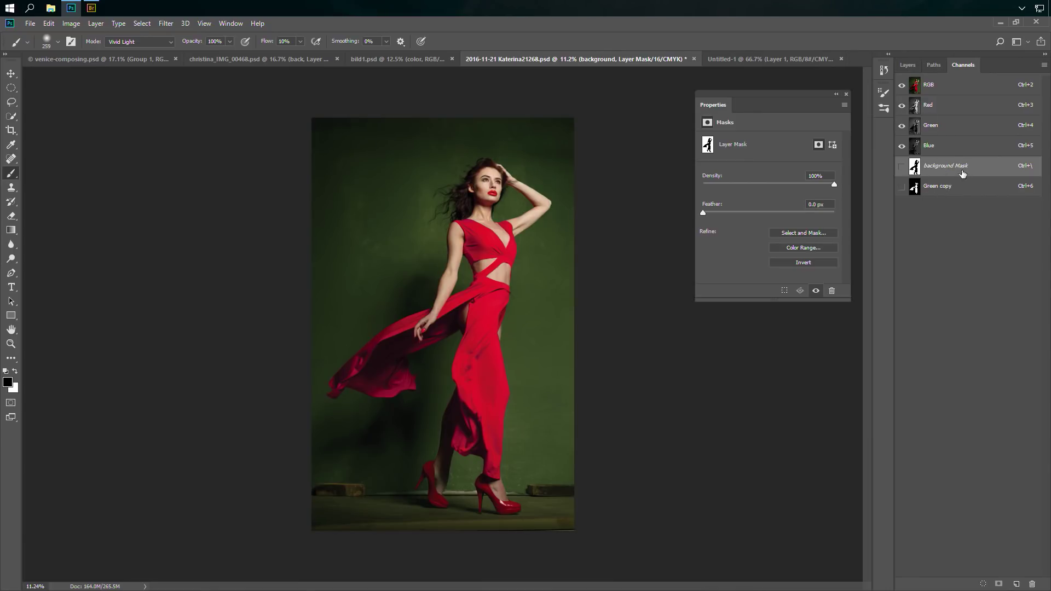
{"action": "left_click", "coordinate": [920, 174], "text": "ctrl"}
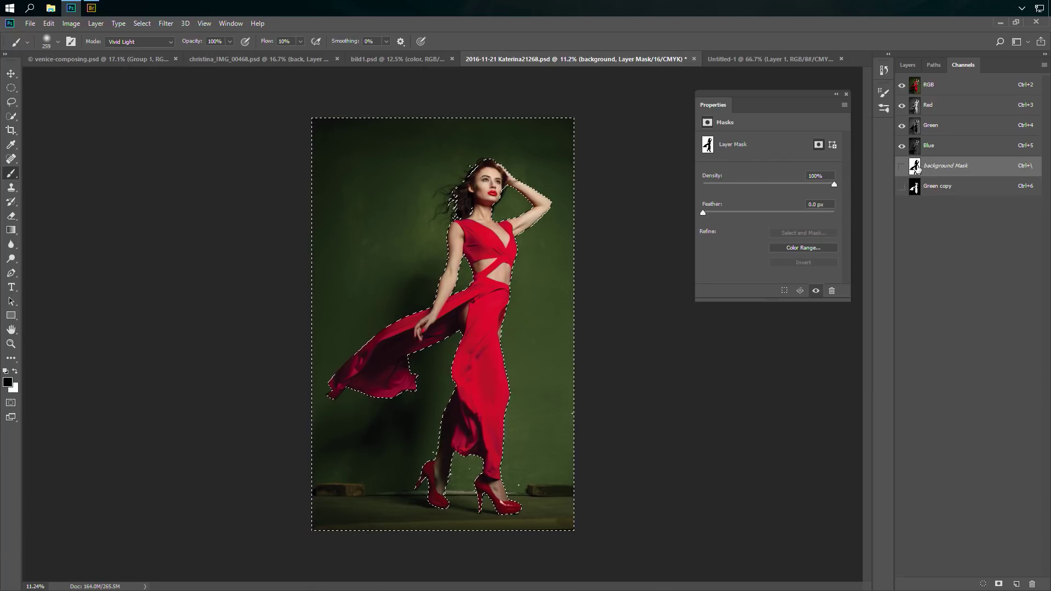
{"action": "left_click", "coordinate": [1016, 584]}
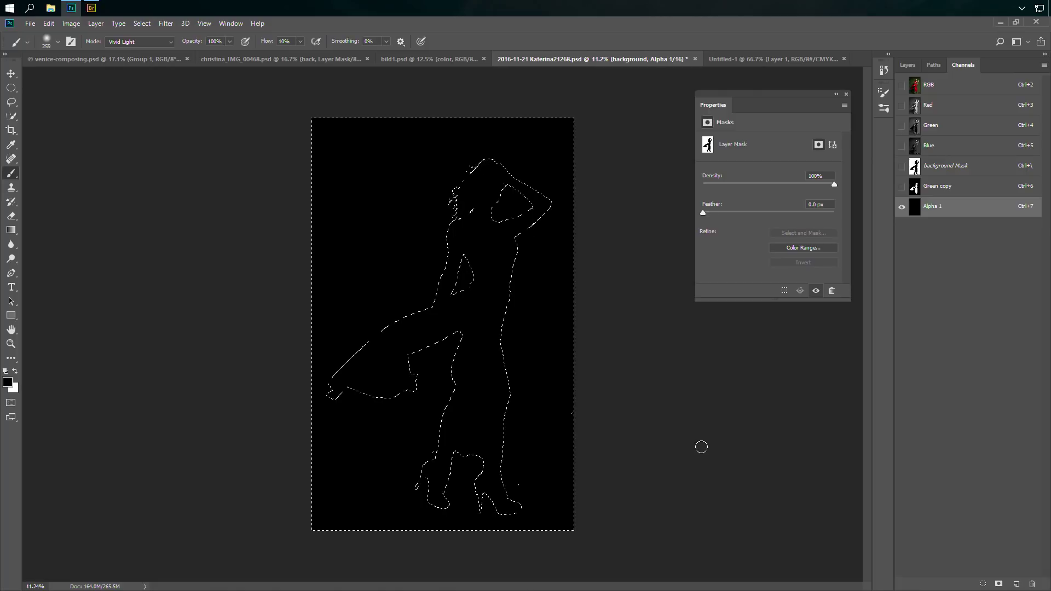
- Fill the selection white in Alpha 1, deselect, and invert so the figure is white
{"action": "key", "text": "ctrl+BackSpace"}
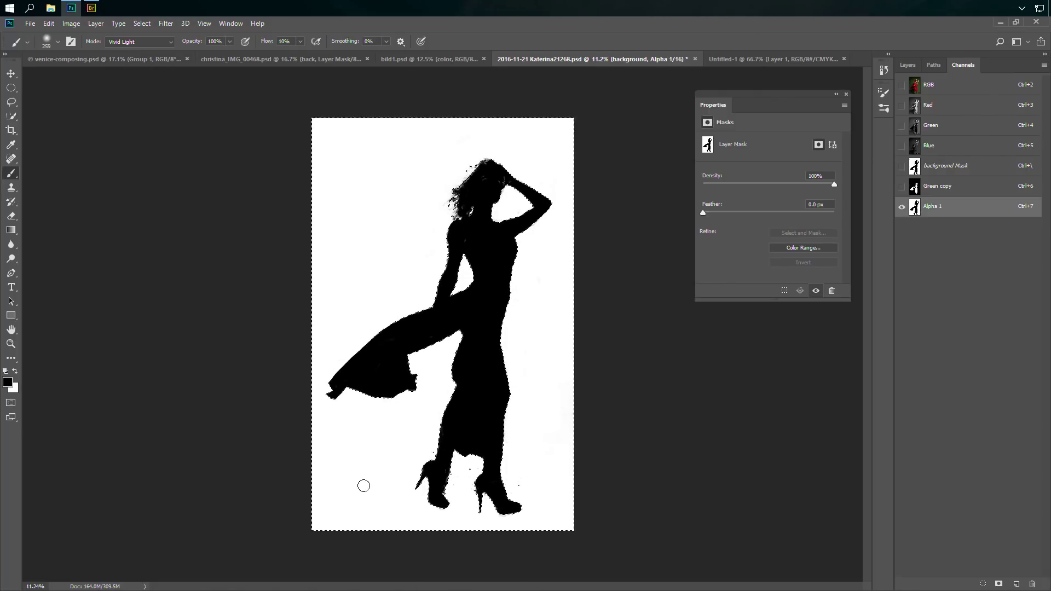
{"action": "key", "text": "ctrl+d"}
{"action": "key", "text": "ctrl+i"}
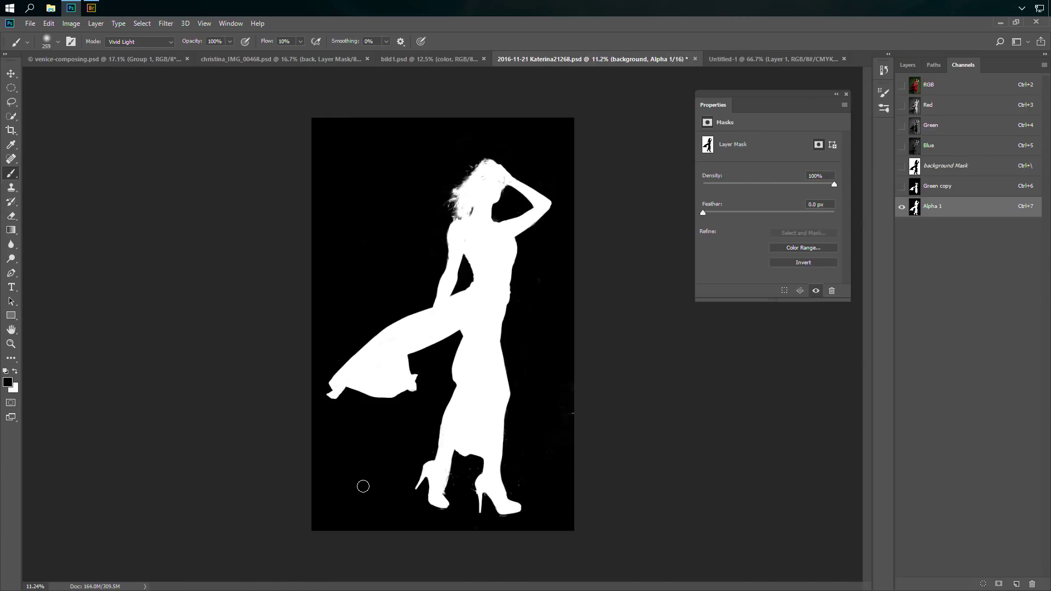
- Load the Green copy channel as the dress selection and return to Alpha 1
{"action": "left_click", "coordinate": [964, 186]}
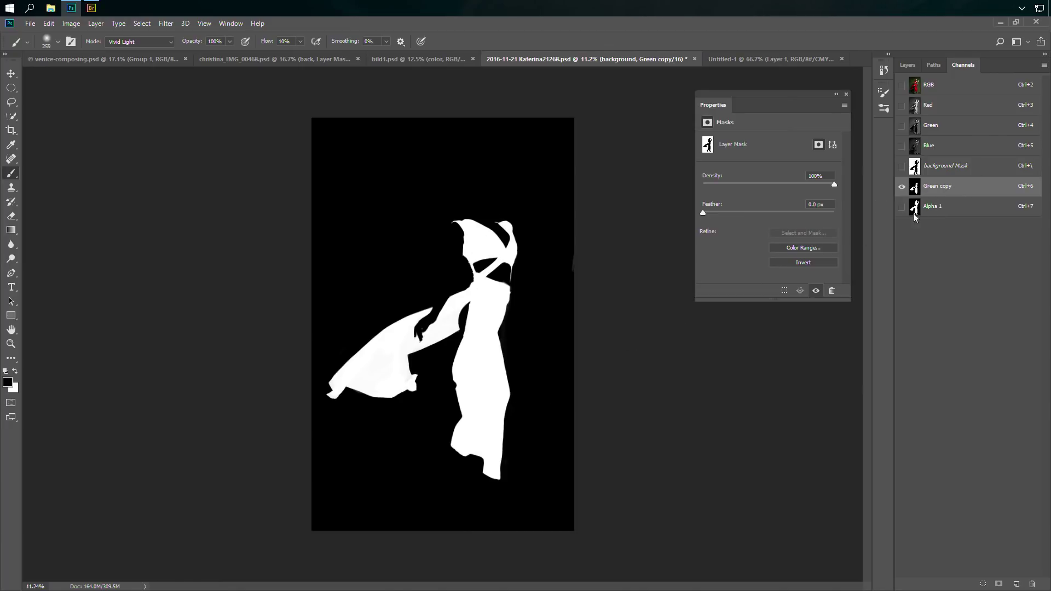
{"action": "left_click", "coordinate": [957, 206]}
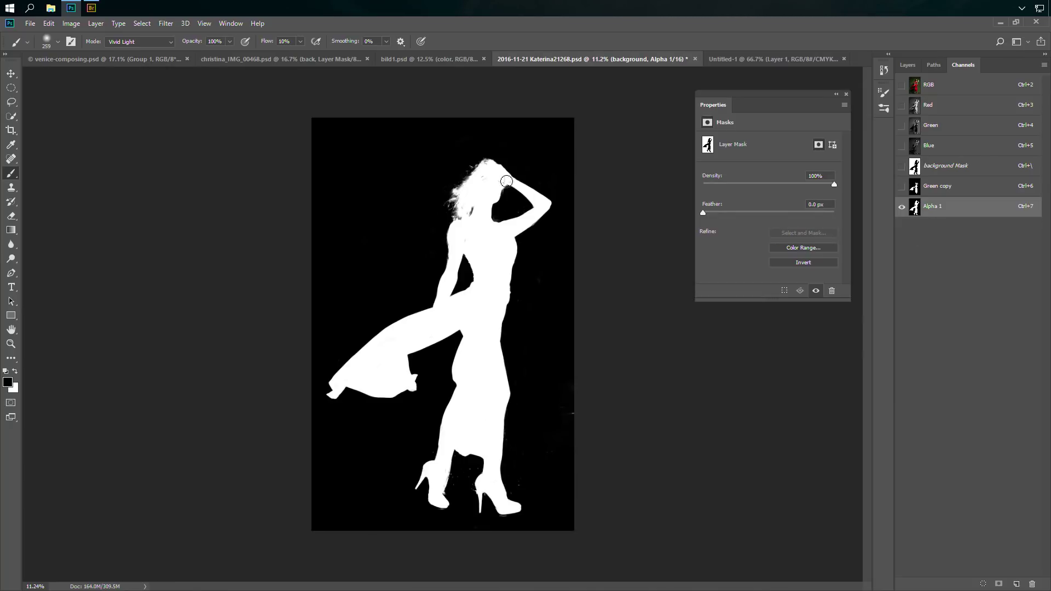
{"action": "left_click", "coordinate": [958, 188]}
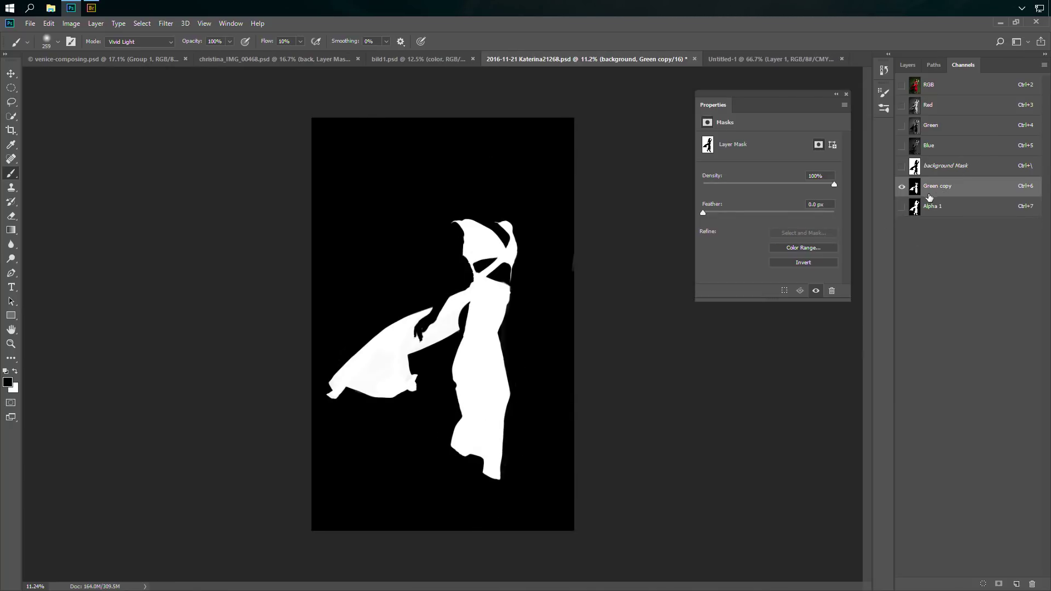
{"action": "left_click", "coordinate": [915, 189], "text": "ctrl"}
{"action": "left_click", "coordinate": [959, 208]}
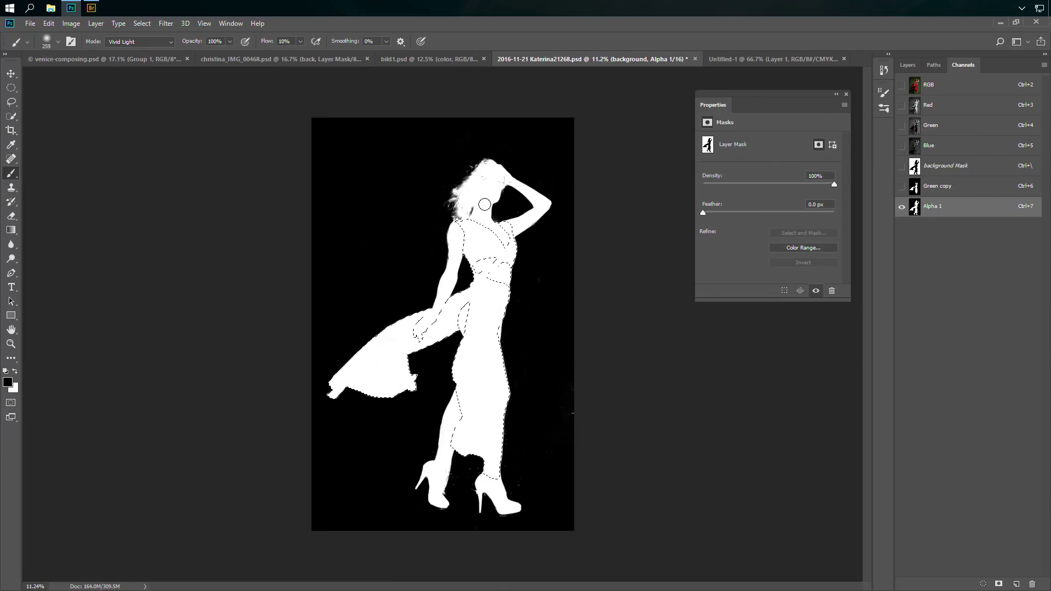
- Fill the dress area black in Alpha 1, deselect, and brush the scarf black
{"action": "key", "text": "ctrl+i"}
{"action": "key", "text": "ctrl+d"}
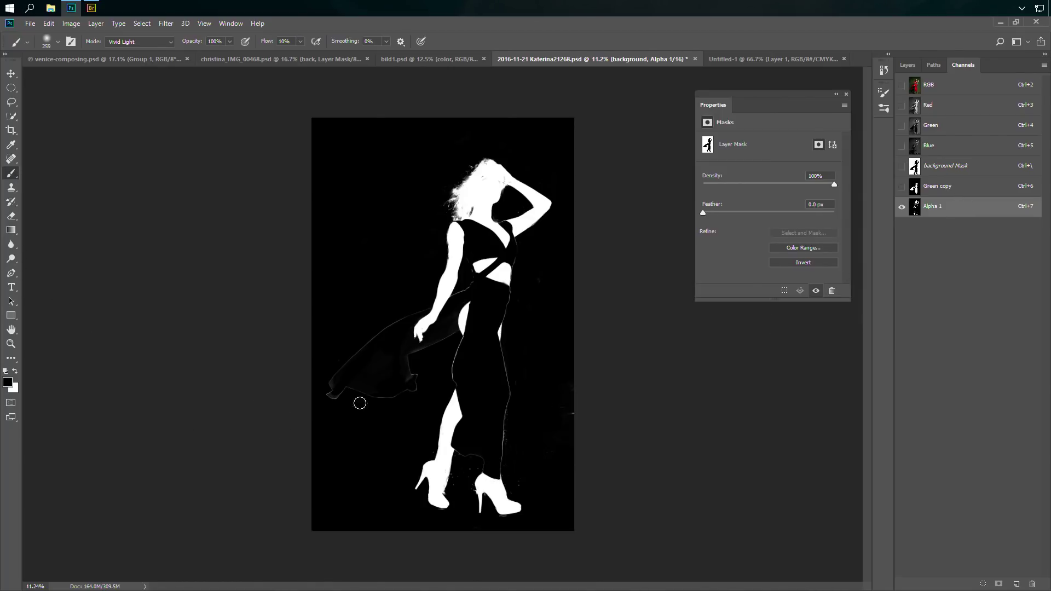
{"action": "mouse_move", "coordinate": [350, 359]}
{"action": "left_mouse_down"}
{"action": "mouse_move", "coordinate": [367, 339]}
{"action": "mouse_move", "coordinate": [325, 410]}
{"action": "mouse_move", "coordinate": [364, 334]}
{"action": "mouse_move", "coordinate": [386, 317]}
{"action": "mouse_move", "coordinate": [374, 341]}
{"action": "mouse_move", "coordinate": [404, 311]}
{"action": "mouse_move", "coordinate": [374, 343]}
{"action": "mouse_move", "coordinate": [403, 424]}
{"action": "mouse_move", "coordinate": [412, 400]}
{"action": "mouse_move", "coordinate": [400, 361]}
{"action": "mouse_move", "coordinate": [448, 330]}
{"action": "mouse_move", "coordinate": [432, 348]}
{"action": "mouse_move", "coordinate": [470, 279]}
{"action": "mouse_move", "coordinate": [422, 364]}
{"action": "left_mouse_up"}
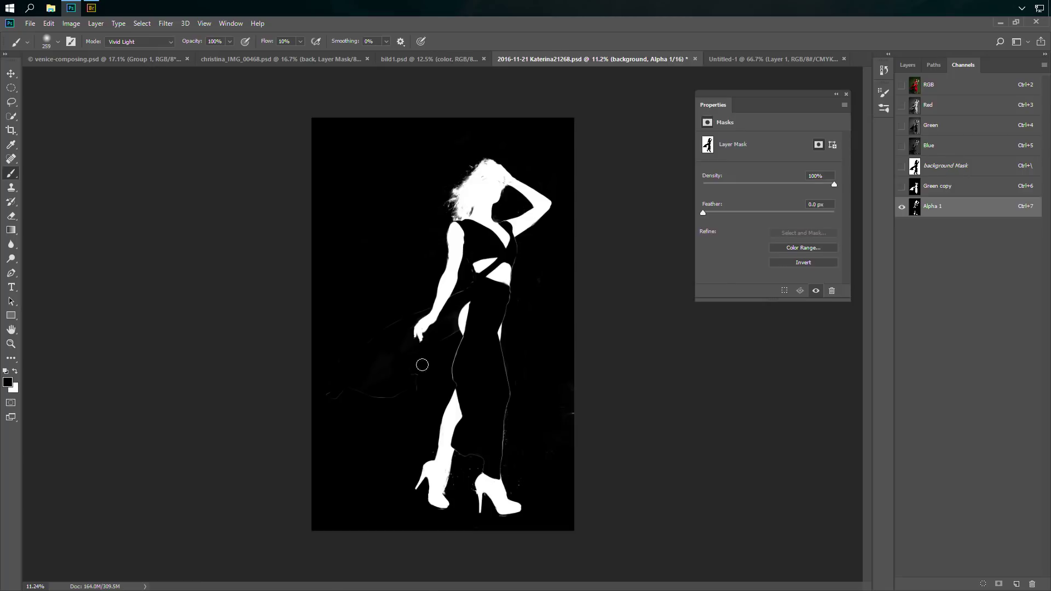
- With the Pencil Tool, paint out the thin white line along the leg
{"action": "right_click", "coordinate": [12, 174]}
{"action": "left_click", "coordinate": [54, 181]}
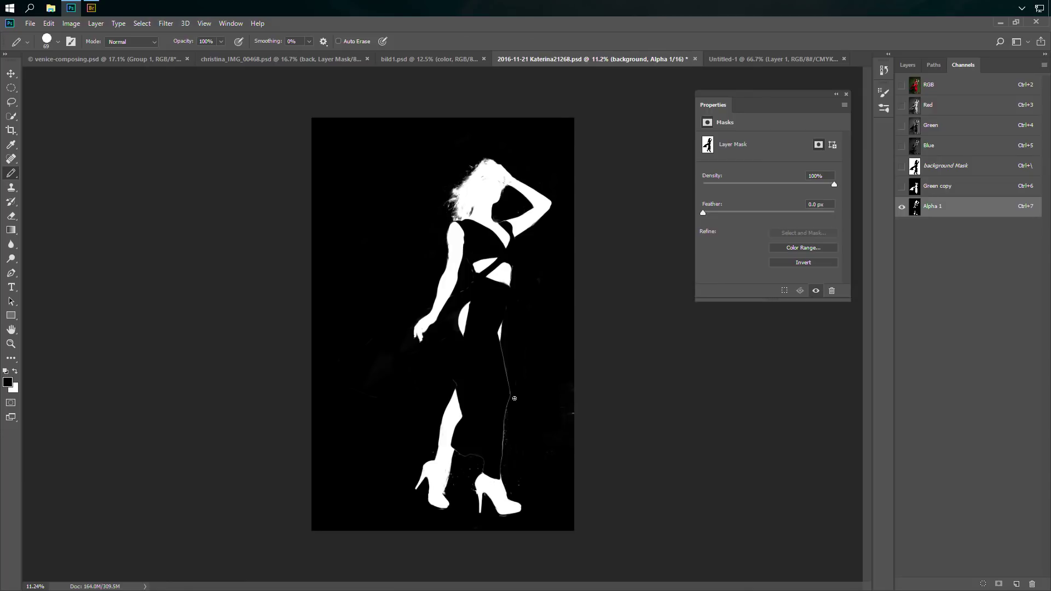
{"action": "mouse_move", "coordinate": [509, 377]}
{"action": "left_mouse_down"}
{"action": "mouse_move", "coordinate": [507, 369]}
{"action": "mouse_move", "coordinate": [506, 406]}
{"action": "left_mouse_up"}
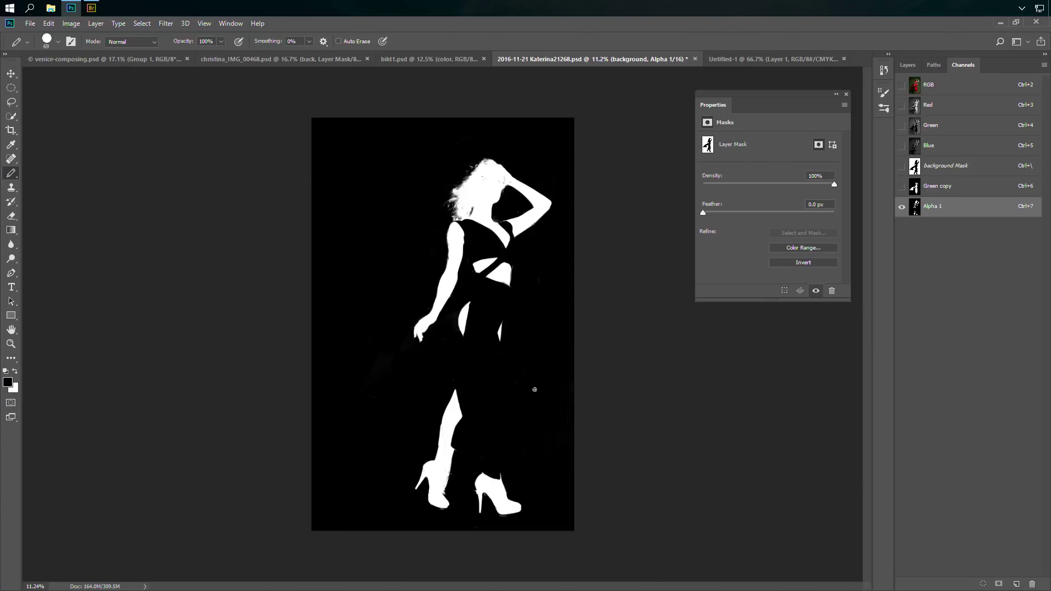
- Compare the Red, Green and Blue channels' contrast, ending on the Green channel alone
{"action": "left_click", "coordinate": [966, 107]}
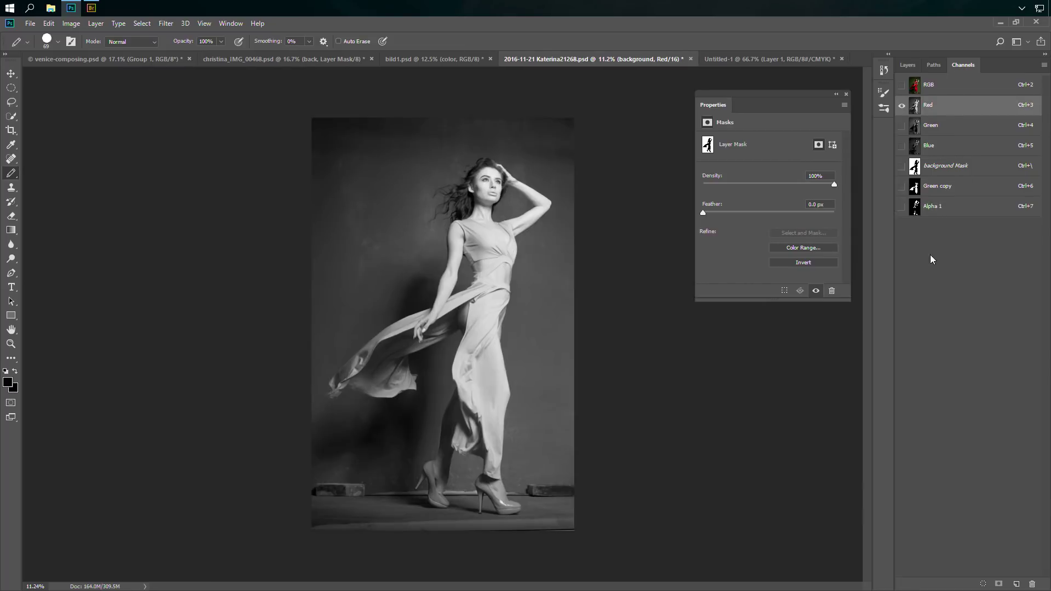
{"action": "left_click", "coordinate": [973, 131]}
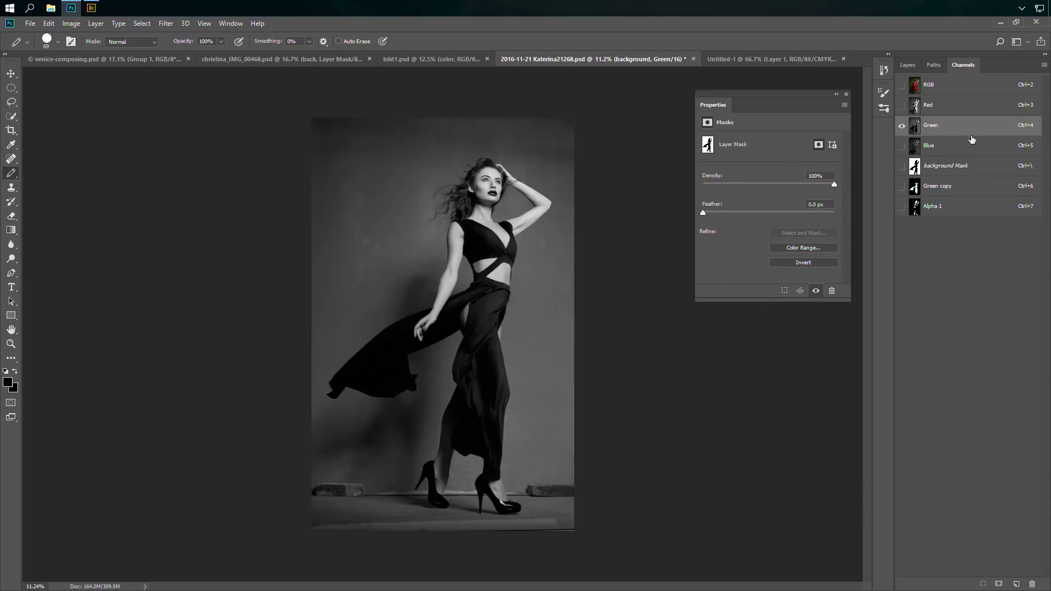
{"action": "left_click", "coordinate": [968, 147]}
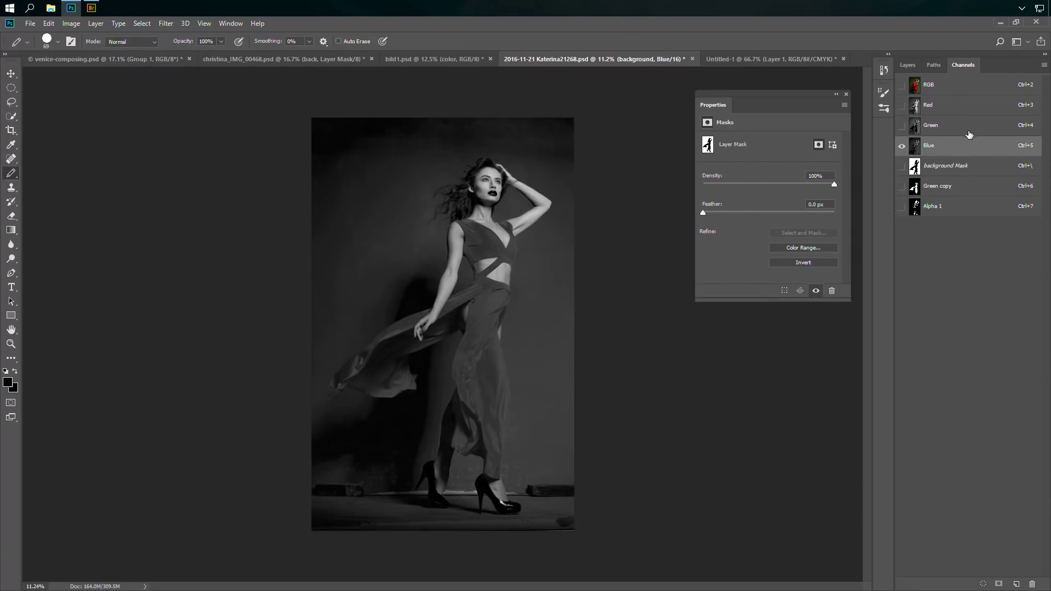
{"action": "left_click", "coordinate": [969, 131]}
{"action": "left_click", "coordinate": [953, 106]}
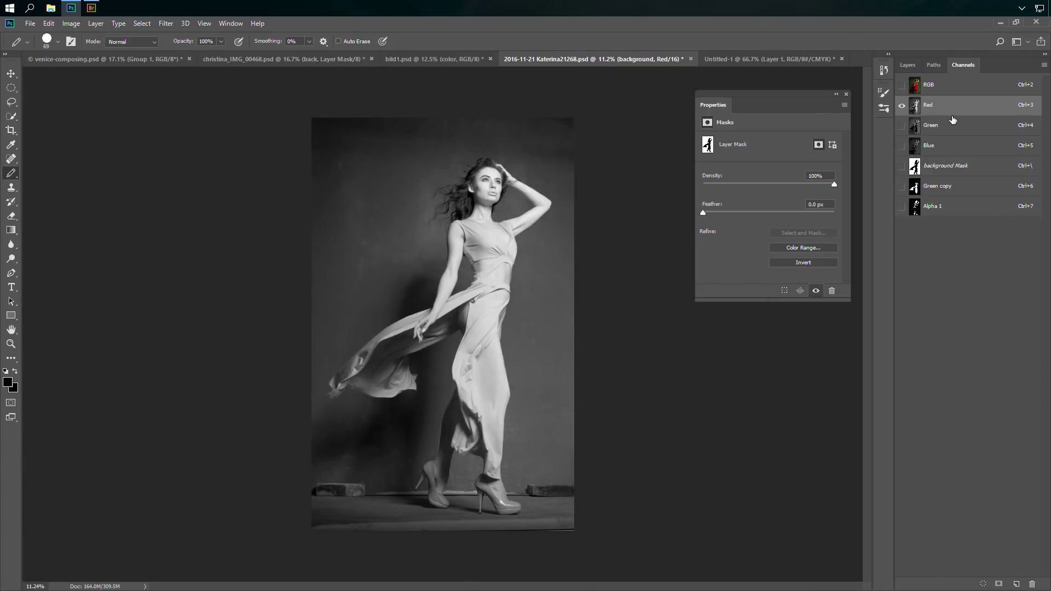
{"action": "left_click", "coordinate": [955, 127]}
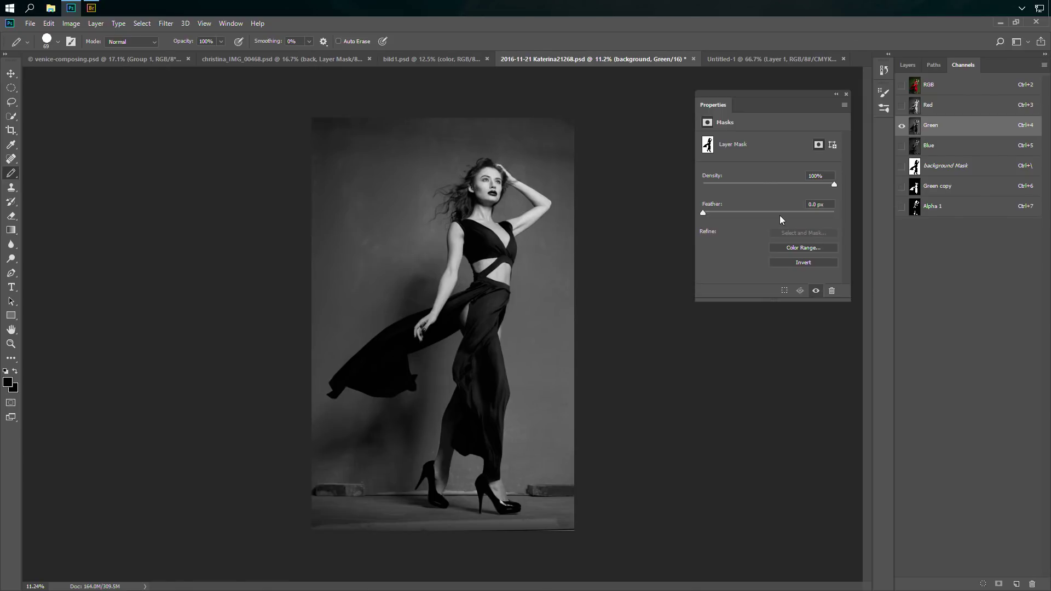
- Duplicate the Green channel as Green copy 2 and view it on its own
{"action": "right_click", "coordinate": [964, 129]}
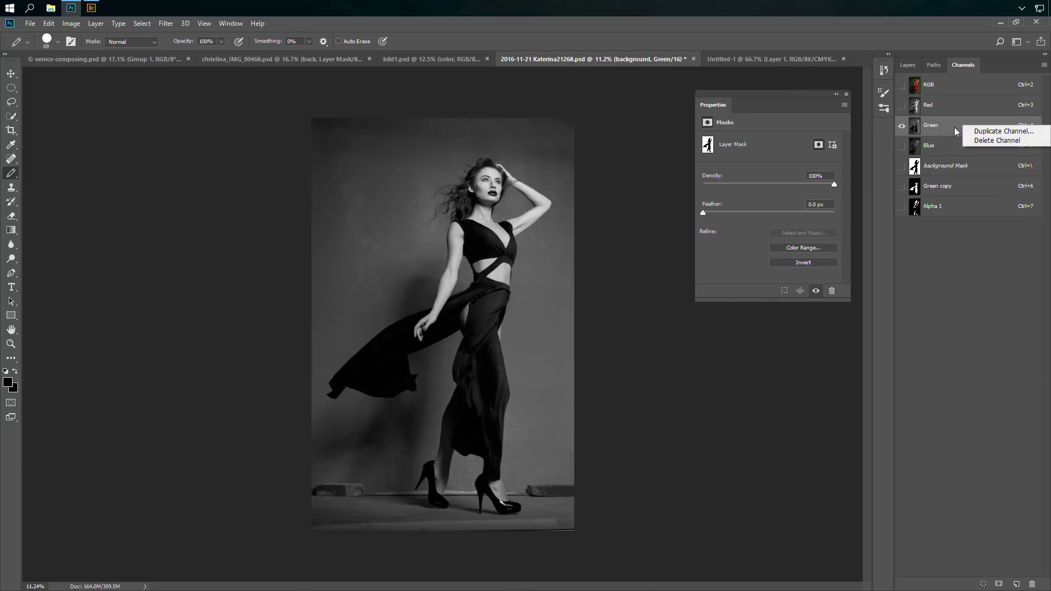
{"action": "right_click", "coordinate": [957, 129]}
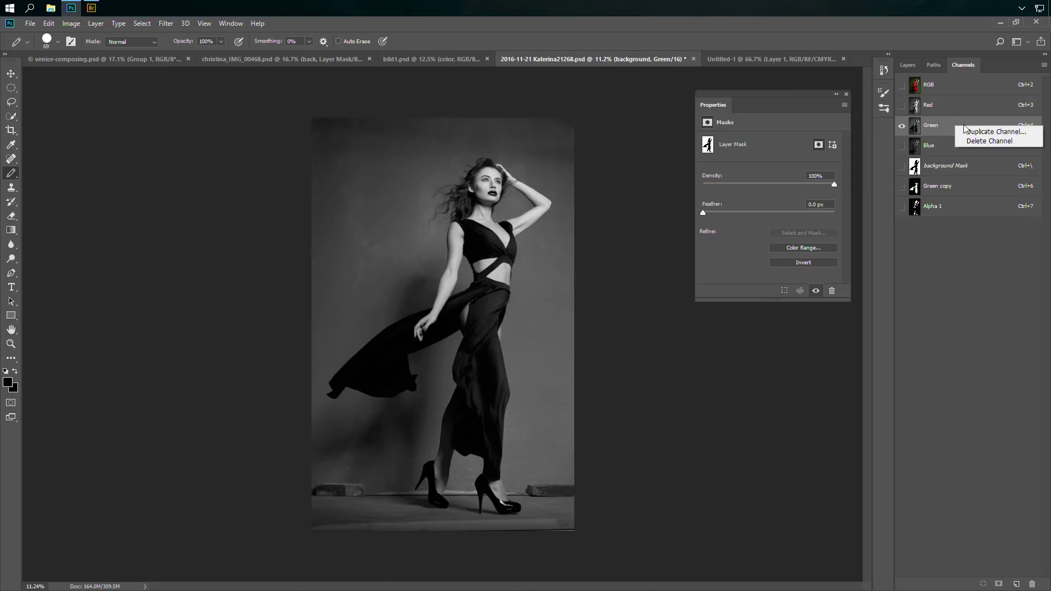
{"action": "left_click", "coordinate": [1017, 132]}
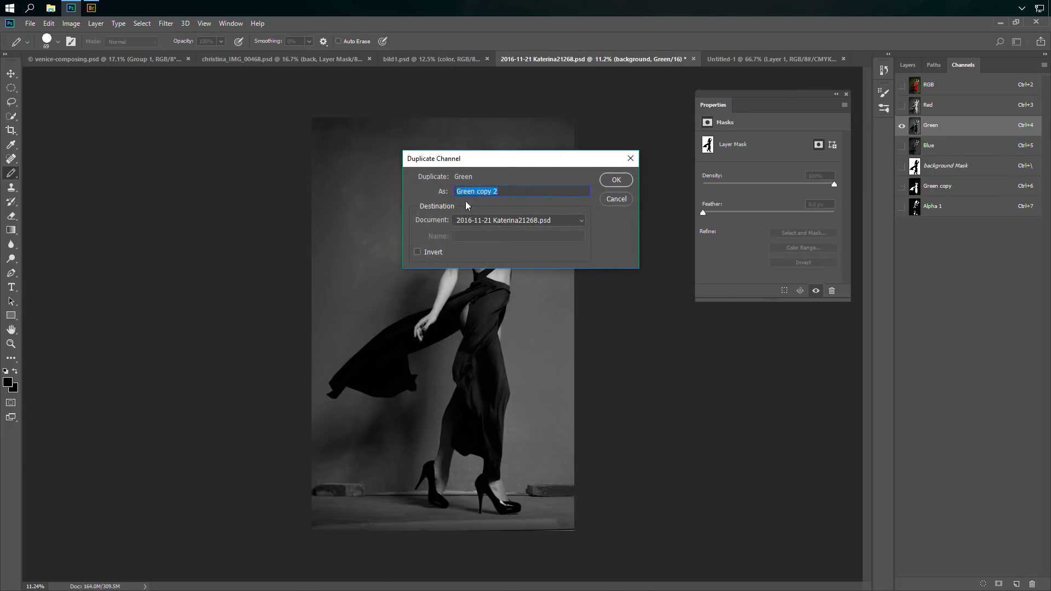
{"action": "left_click", "coordinate": [617, 181]}
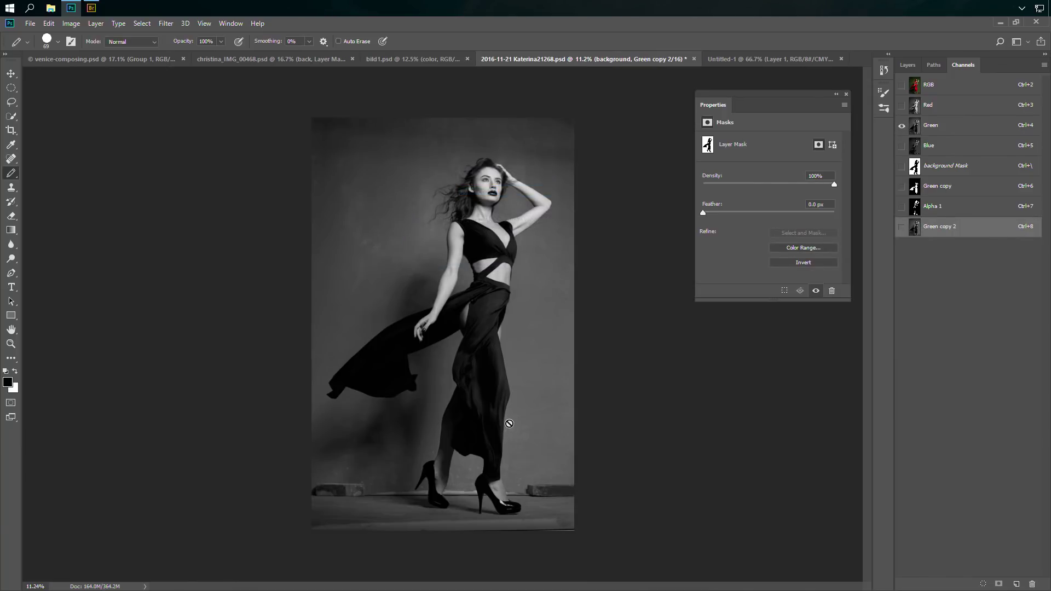
{"action": "left_click", "coordinate": [902, 227]}
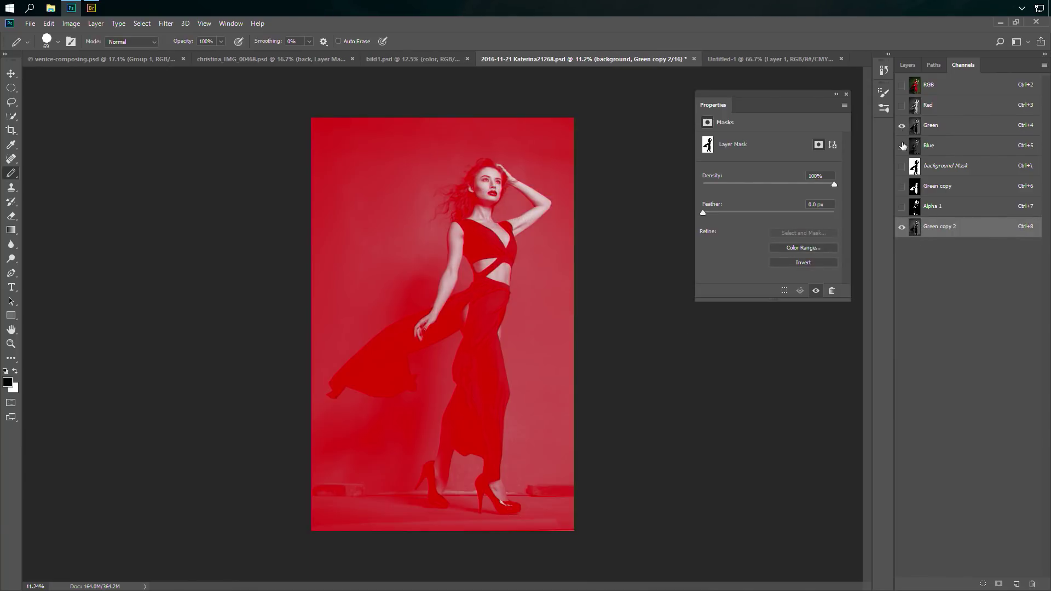
{"action": "left_click", "coordinate": [917, 232]}
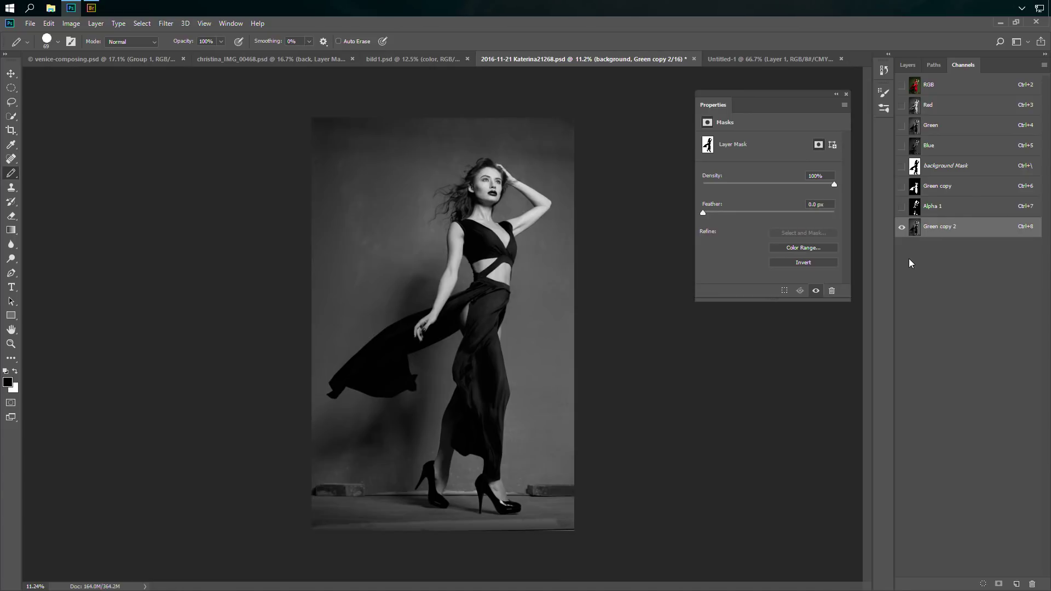
- Apply Levels 21, 0.85, 89 to Green copy 2, then invert it
{"action": "key", "text": "ctrl+l"}
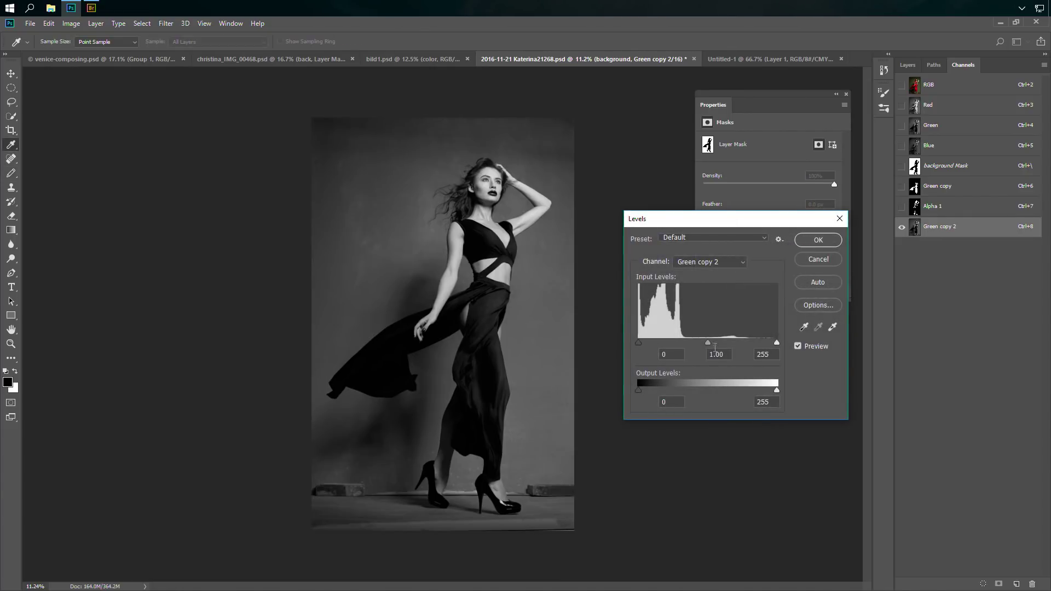
{"action": "left_click_drag", "start_coordinate": [776, 343], "coordinate": [686, 343]}
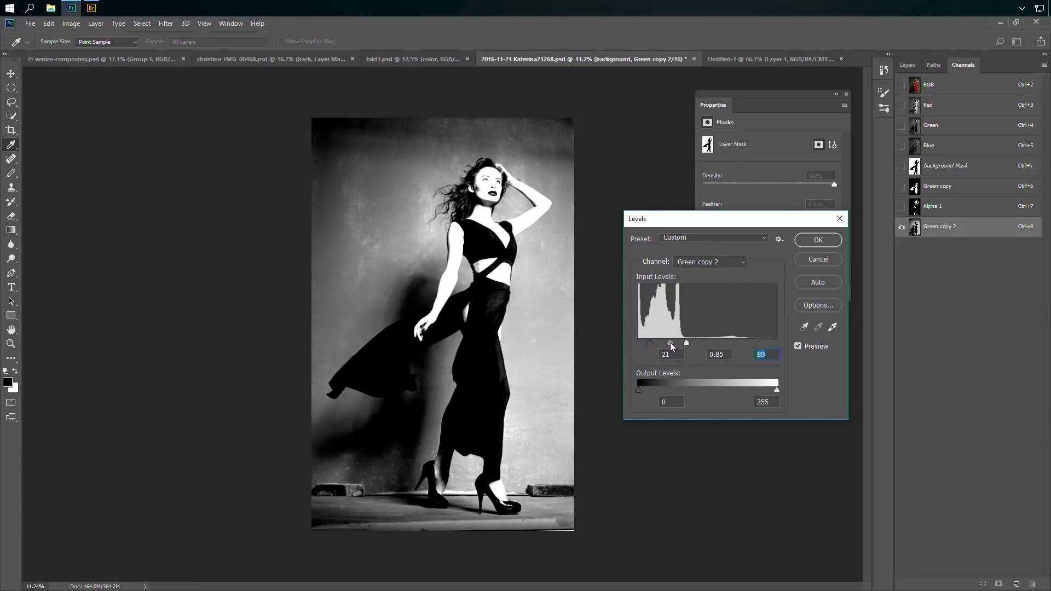
{"action": "left_click", "coordinate": [669, 343]}
{"action": "left_click", "coordinate": [818, 241]}
{"action": "key", "text": "b"}
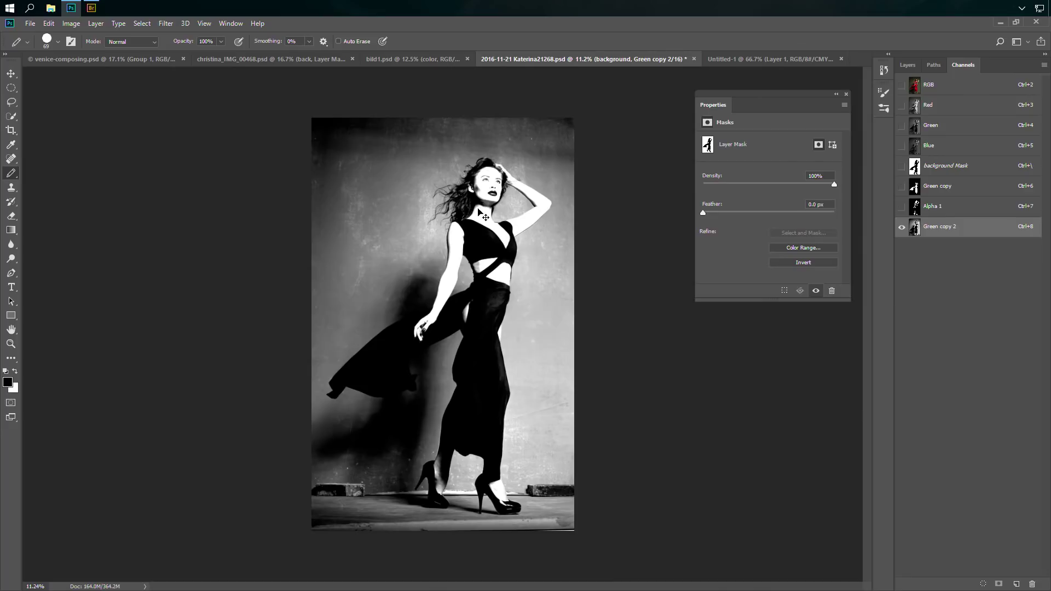
{"action": "key", "text": "ctrl+i"}
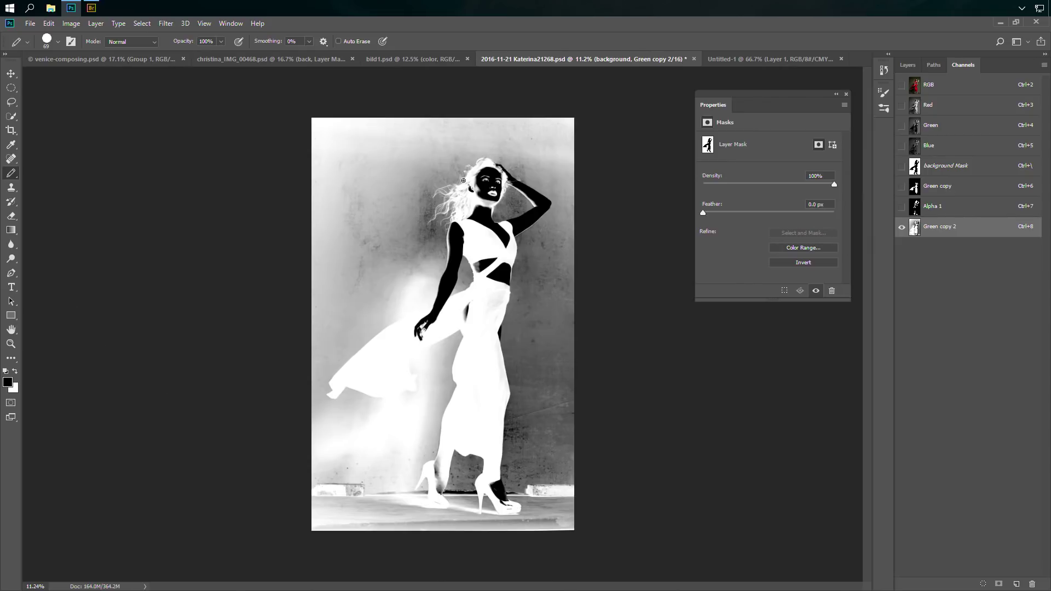
- Darken the background above the head with a 105 px Vivid Light brush at 10% flow
{"action": "left_click", "coordinate": [57, 41]}
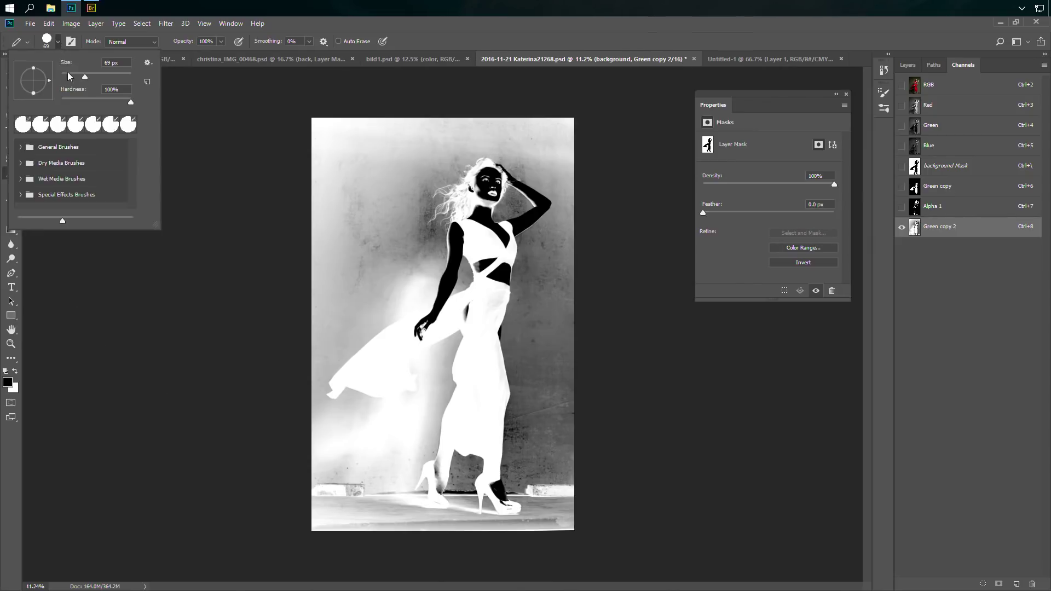
{"action": "left_click", "coordinate": [412, 41]}
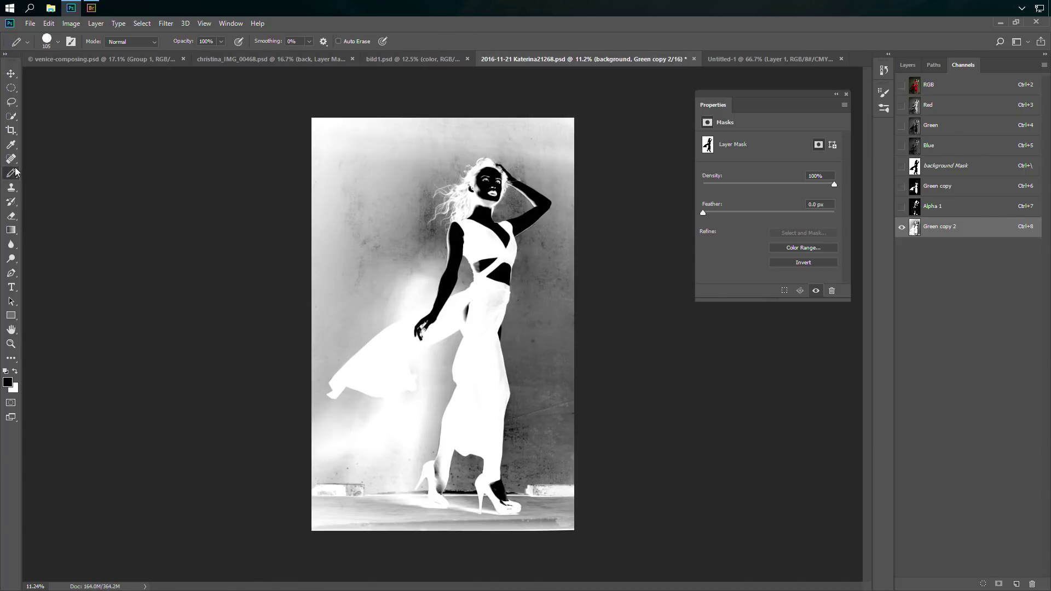
{"action": "left_click_drag", "start_coordinate": [13, 175], "coordinate": [45, 173]}
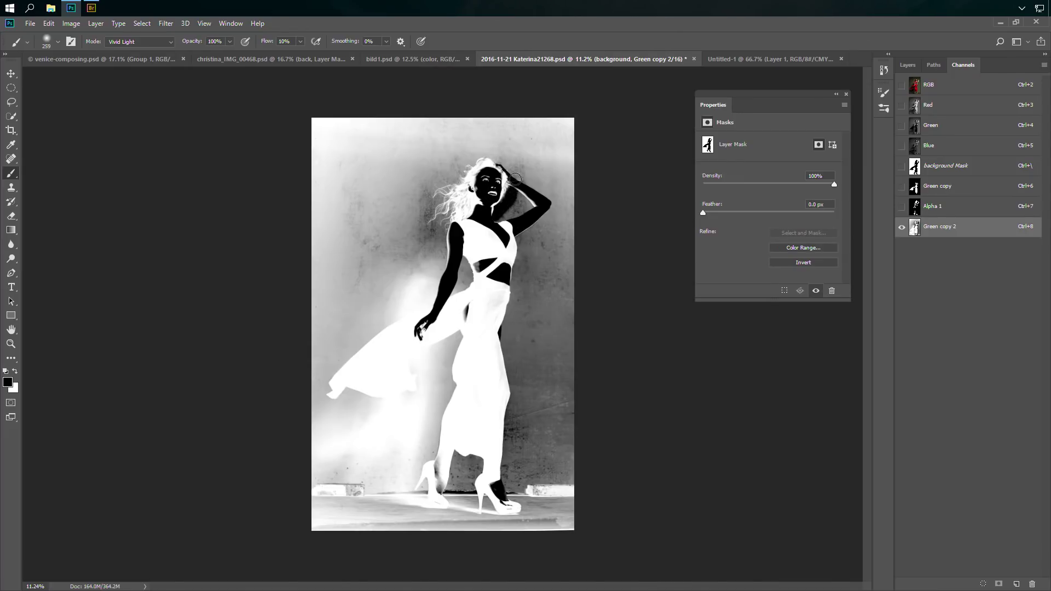
{"action": "mouse_move", "coordinate": [508, 170]}
{"action": "left_mouse_down"}
{"action": "mouse_move", "coordinate": [472, 155]}
{"action": "mouse_move", "coordinate": [457, 177]}
{"action": "mouse_move", "coordinate": [448, 173]}
{"action": "mouse_move", "coordinate": [426, 203]}
{"action": "mouse_move", "coordinate": [446, 195]}
{"action": "mouse_move", "coordinate": [428, 225]}
{"action": "mouse_move", "coordinate": [452, 213]}
{"action": "mouse_move", "coordinate": [434, 244]}
{"action": "mouse_move", "coordinate": [454, 229]}
{"action": "mouse_move", "coordinate": [453, 240]}
{"action": "mouse_move", "coordinate": [448, 189]}
{"action": "mouse_move", "coordinate": [476, 156]}
{"action": "mouse_move", "coordinate": [440, 181]}
{"action": "mouse_move", "coordinate": [487, 149]}
{"action": "mouse_move", "coordinate": [475, 161]}
{"action": "mouse_move", "coordinate": [511, 151]}
{"action": "mouse_move", "coordinate": [523, 181]}
{"action": "mouse_move", "coordinate": [508, 214]}
{"action": "mouse_move", "coordinate": [453, 227]}
{"action": "mouse_move", "coordinate": [479, 217]}
{"action": "mouse_move", "coordinate": [440, 248]}
{"action": "mouse_move", "coordinate": [424, 215]}
{"action": "mouse_move", "coordinate": [447, 151]}
{"action": "mouse_move", "coordinate": [435, 179]}
{"action": "mouse_move", "coordinate": [473, 151]}
{"action": "mouse_move", "coordinate": [449, 171]}
{"action": "mouse_move", "coordinate": [457, 148]}
{"action": "mouse_move", "coordinate": [443, 153]}
{"action": "mouse_move", "coordinate": [506, 142]}
{"action": "mouse_move", "coordinate": [524, 197]}
{"action": "mouse_move", "coordinate": [505, 254]}
{"action": "left_mouse_up"}
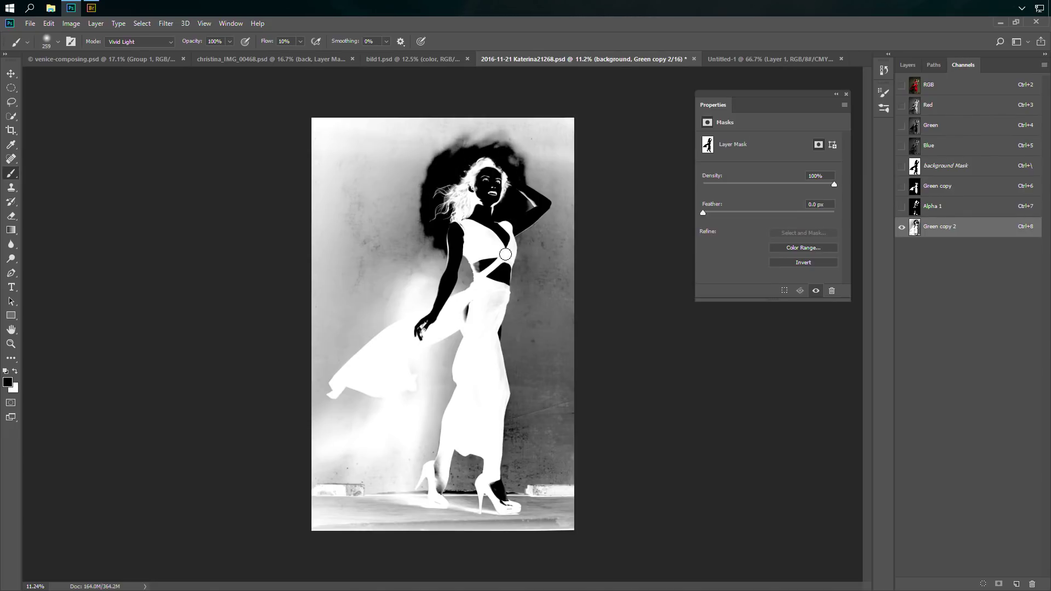
{"action": "right_click", "coordinate": [11, 174]}
{"action": "left_click", "coordinate": [48, 180]}
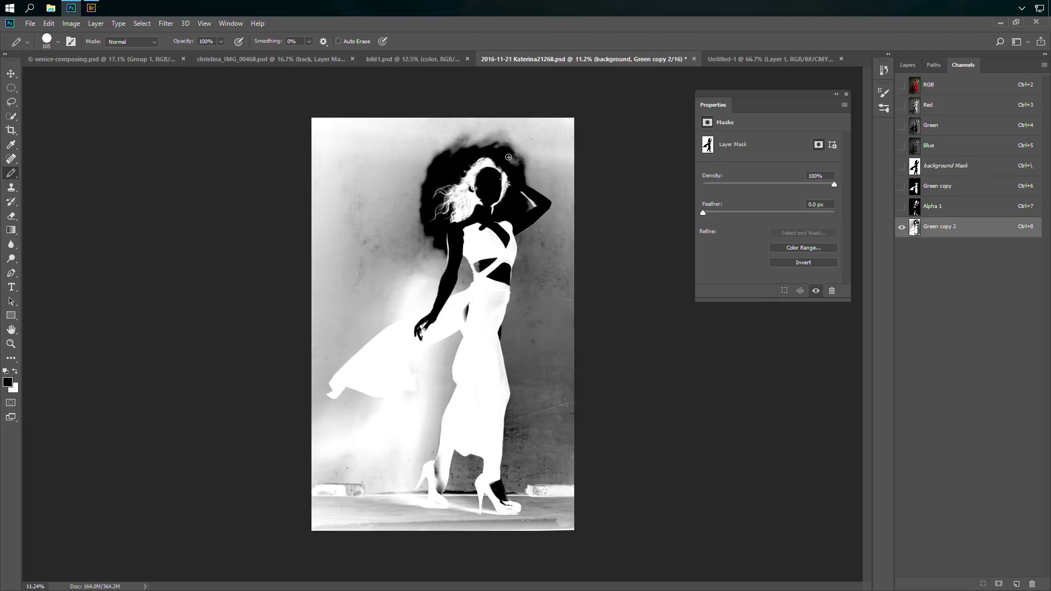
- Paint the background at the top-left of the hair black, then load Green copy 2 as a selection
{"action": "mouse_move", "coordinate": [508, 157]}
{"action": "left_mouse_down"}
{"action": "mouse_move", "coordinate": [525, 149]}
{"action": "mouse_move", "coordinate": [454, 141]}
{"action": "mouse_move", "coordinate": [420, 176]}
{"action": "mouse_move", "coordinate": [444, 153]}
{"action": "mouse_move", "coordinate": [438, 142]}
{"action": "mouse_move", "coordinate": [410, 192]}
{"action": "mouse_move", "coordinate": [433, 249]}
{"action": "left_mouse_up"}
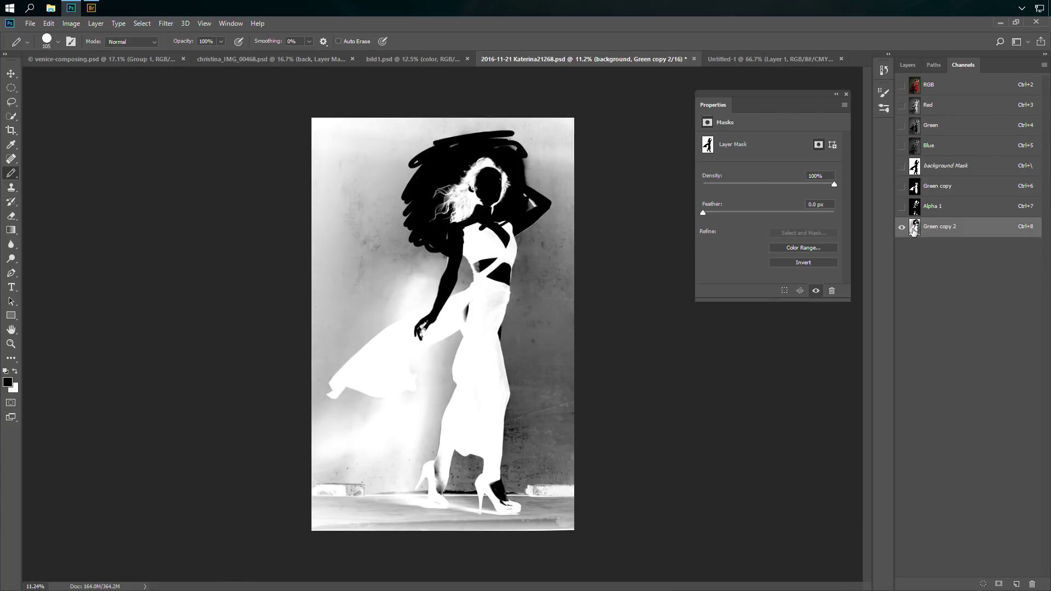
{"action": "key", "text": "ctrl"}
{"action": "left_click", "coordinate": [915, 229], "text": "ctrl"}
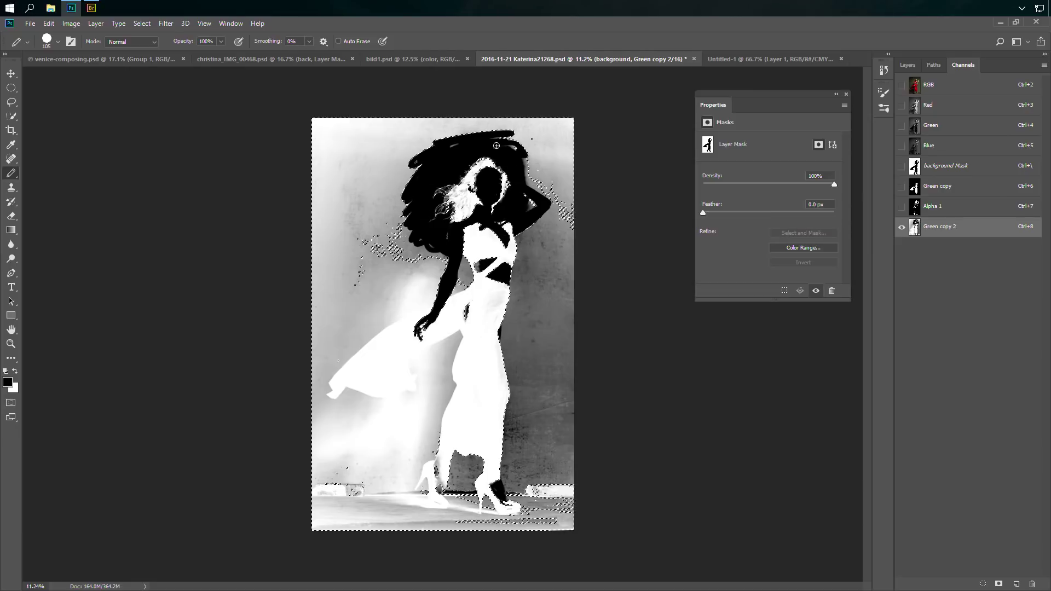
- Fill Alpha 1's stray background speckles with black, deselect, and load Alpha 1 as a selection
{"action": "left_click", "coordinate": [958, 211]}
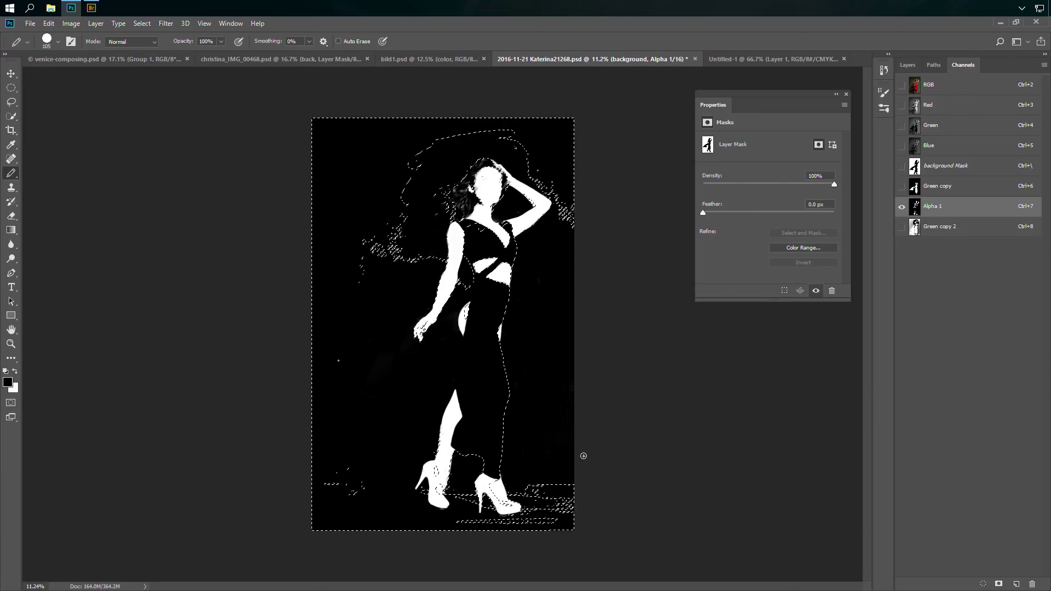
{"action": "key", "text": "alt+BackSpace"}
{"action": "key", "text": "ctrl+d"}
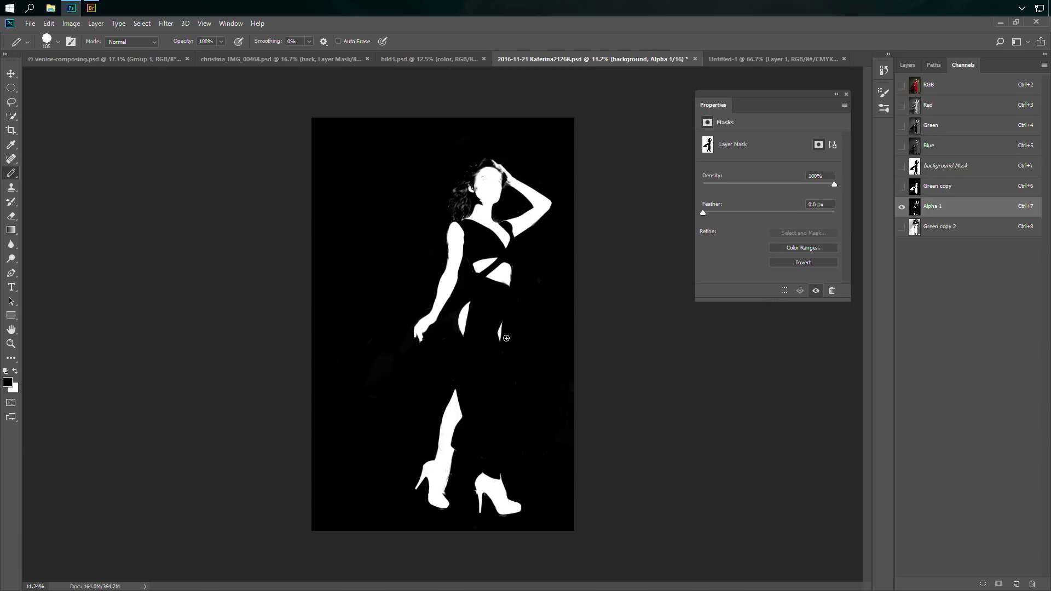
{"action": "left_click", "coordinate": [915, 208], "text": "ctrl"}
{"action": "left_click", "coordinate": [921, 65]}
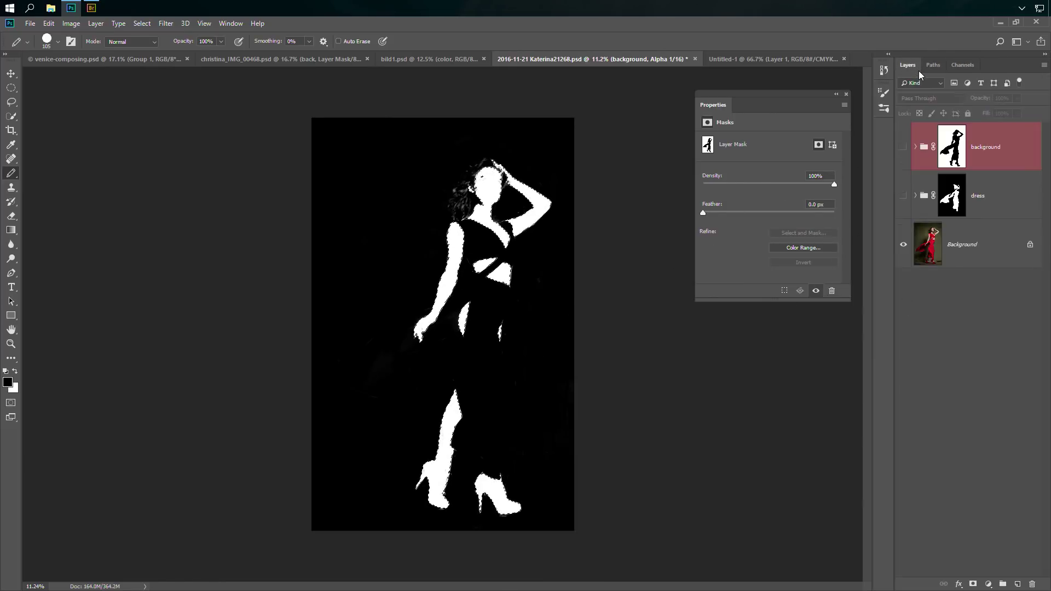
- Create a new group masked to the selection and name it 'skin'
{"action": "left_click", "coordinate": [1003, 584]}
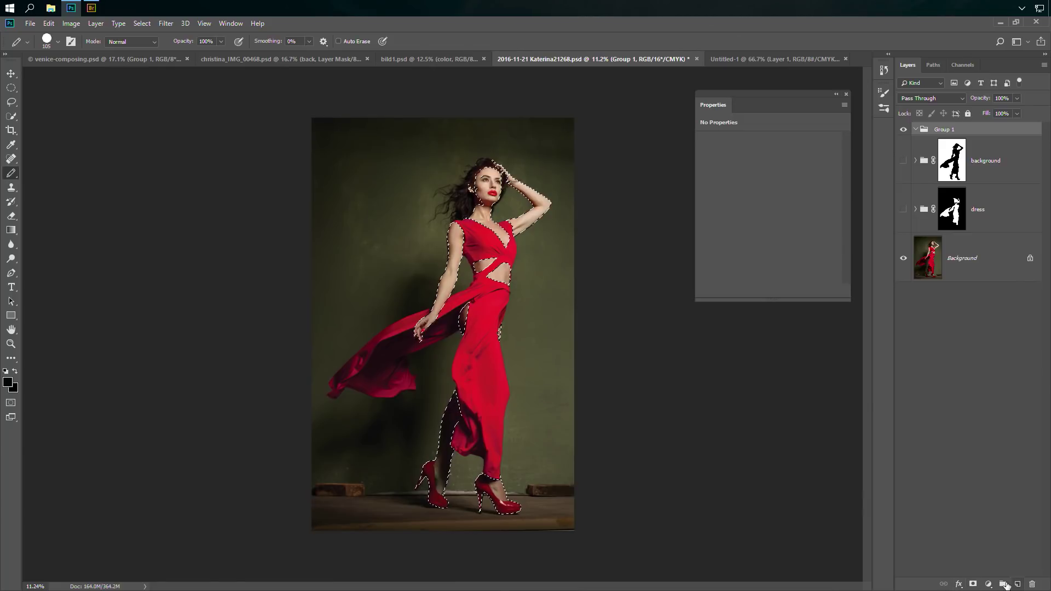
{"action": "left_click", "coordinate": [973, 585]}
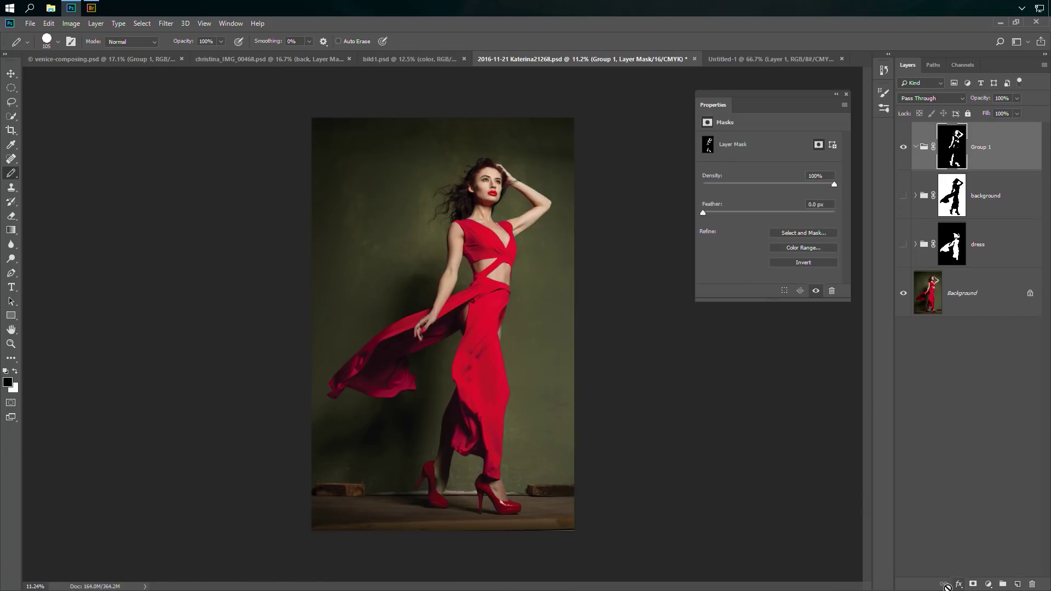
{"action": "double_click", "coordinate": [983, 150]}
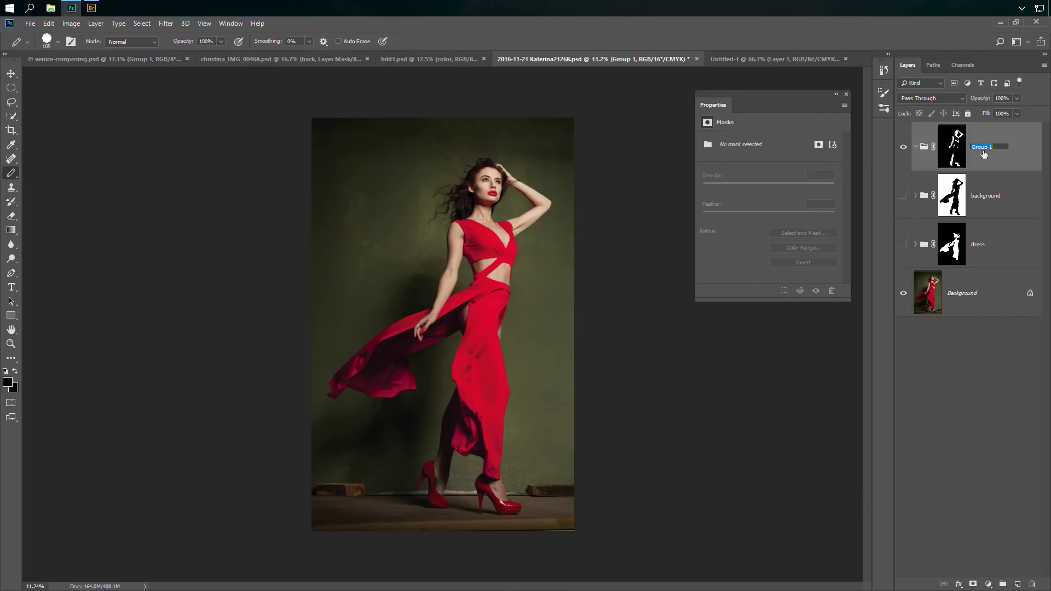
{"action": "type", "text": "skin"}
{"action": "key", "text": "Return"}
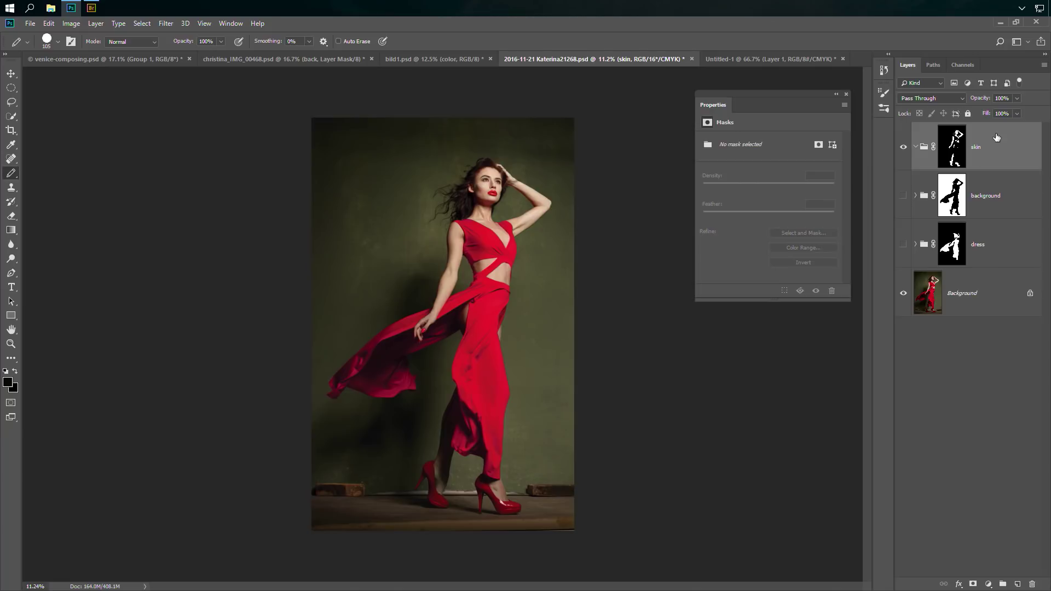
- Add a Color Balance layer to the skin group with midtones +10 red, +27 green, +34 blue
{"action": "left_click", "coordinate": [988, 585]}
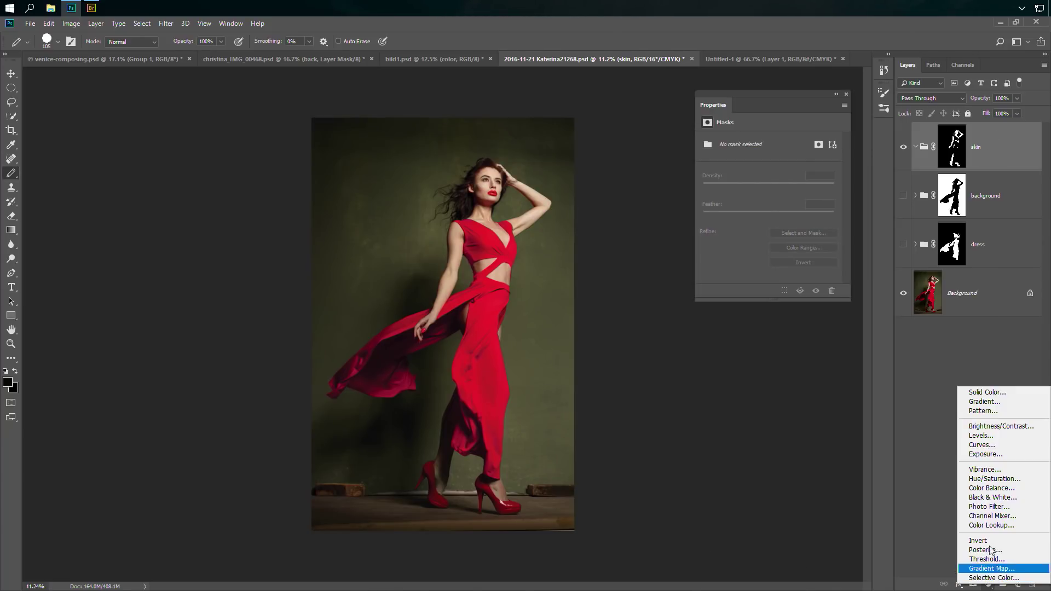
{"action": "left_click", "coordinate": [1019, 490]}
{"action": "mouse_move", "coordinate": [753, 166]}
{"action": "left_mouse_down"}
{"action": "mouse_move", "coordinate": [762, 163]}
{"action": "mouse_move", "coordinate": [737, 167]}
{"action": "mouse_move", "coordinate": [765, 166]}
{"action": "left_mouse_up"}
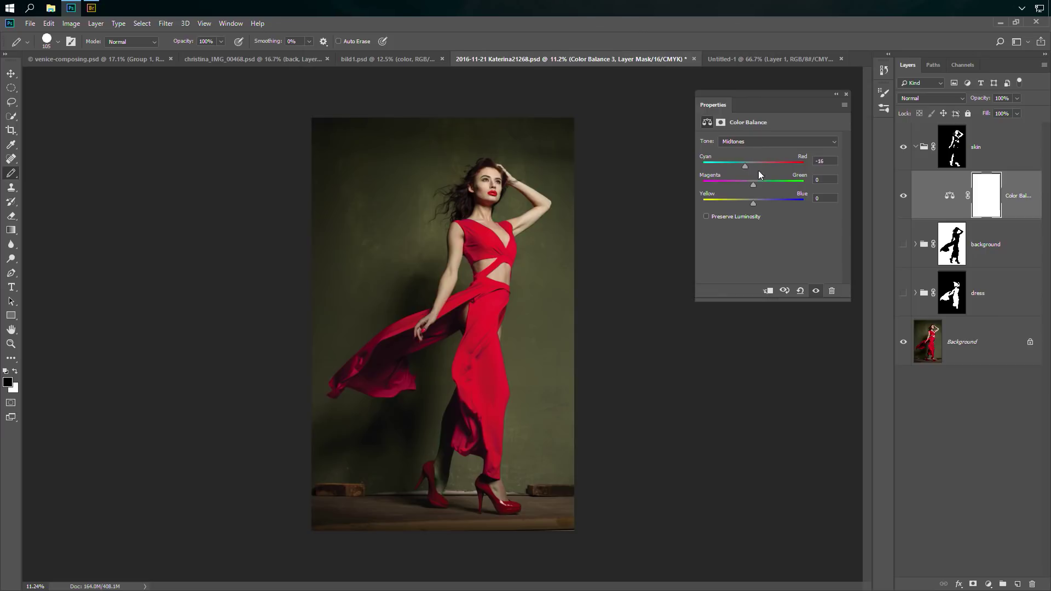
{"action": "left_click_drag", "start_coordinate": [753, 186], "coordinate": [772, 187]}
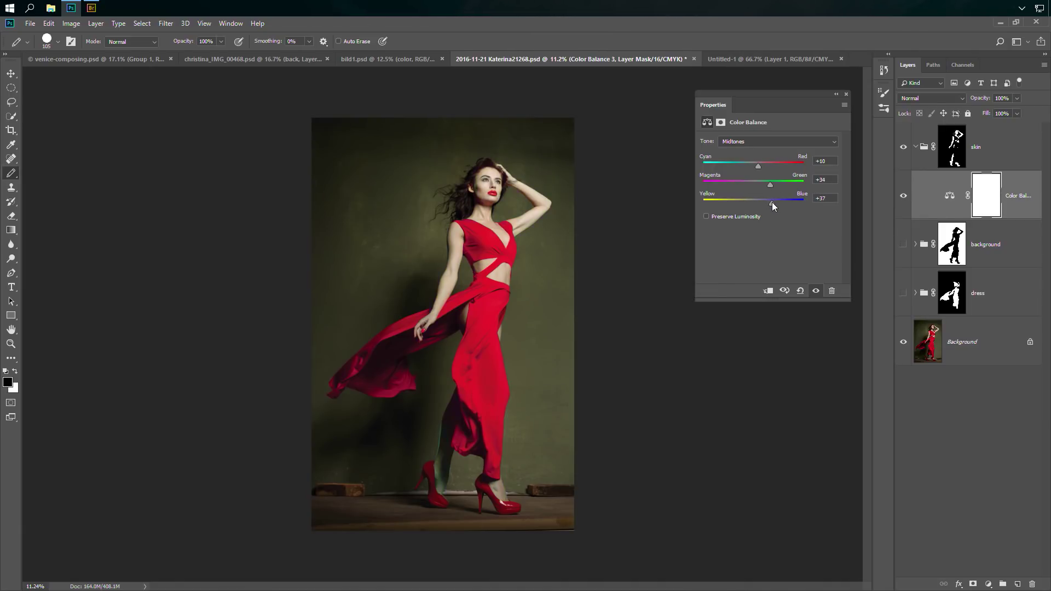
{"action": "left_click_drag", "start_coordinate": [771, 203], "coordinate": [766, 186]}
{"action": "left_click", "coordinate": [967, 410]}
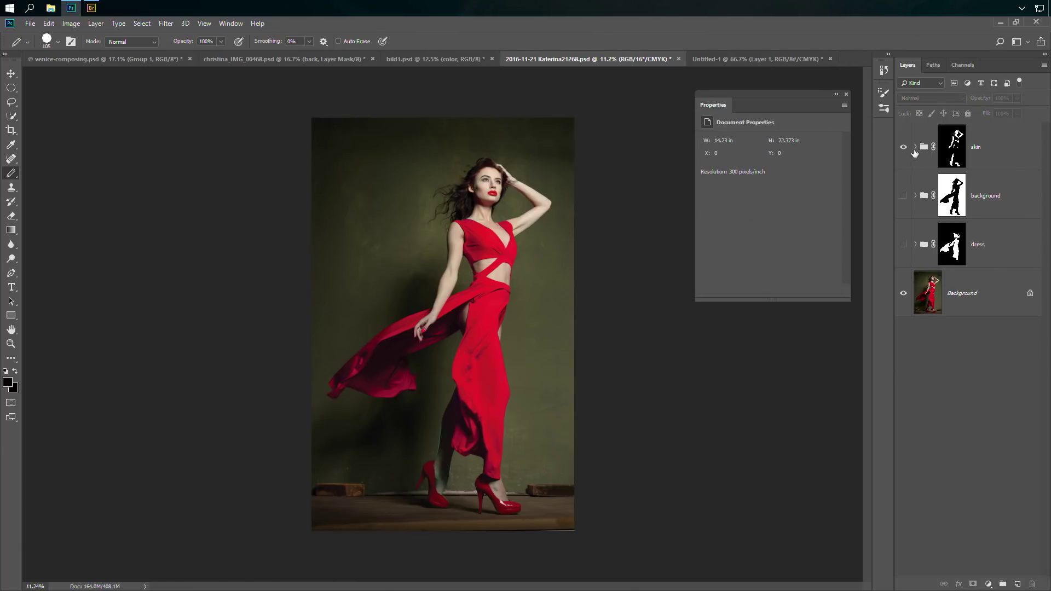
- Turn on the background and dress groups, briefly comparing against the Background layer alone
{"action": "left_click", "coordinate": [903, 196]}
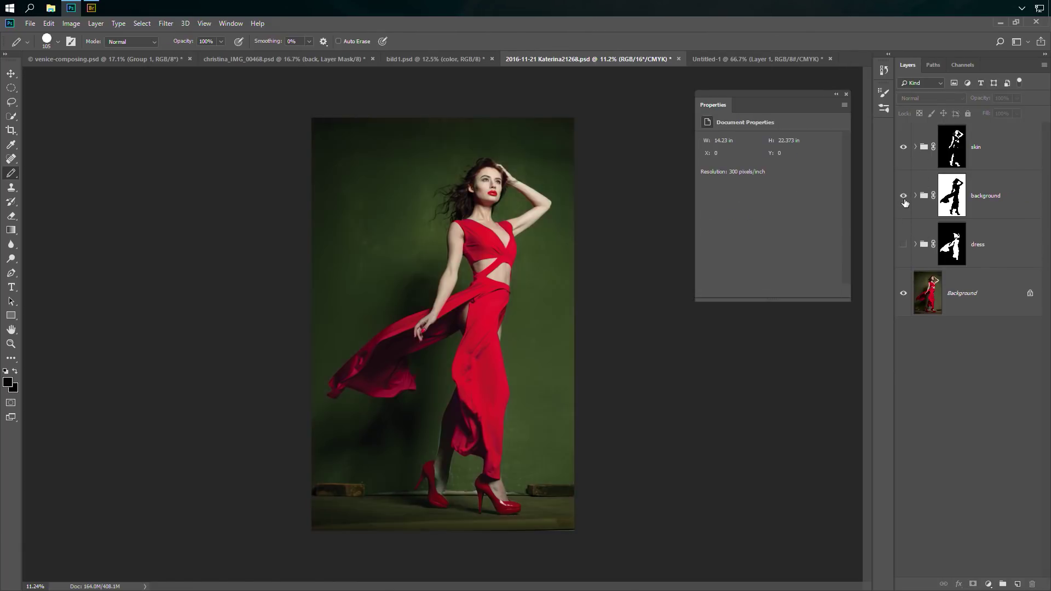
{"action": "left_click", "coordinate": [904, 245]}
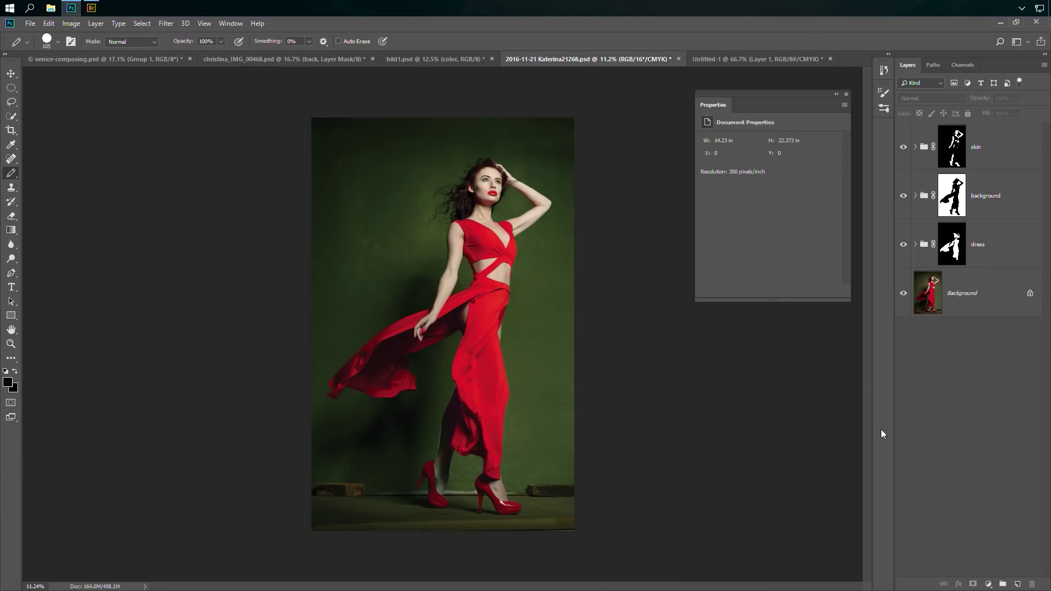
{"action": "left_click", "coordinate": [904, 295]}
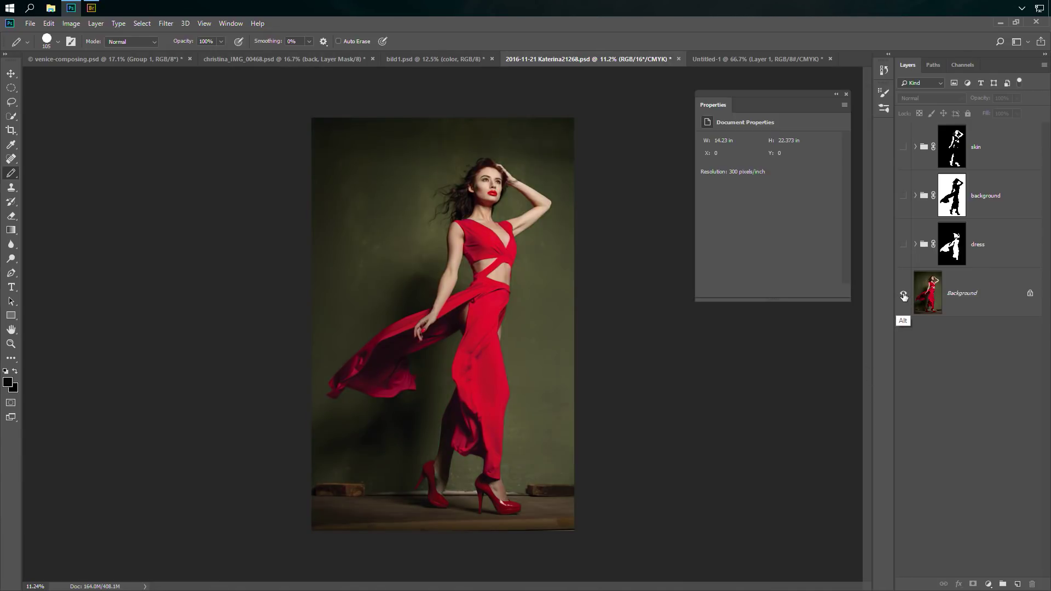
{"action": "left_click", "coordinate": [904, 294]}
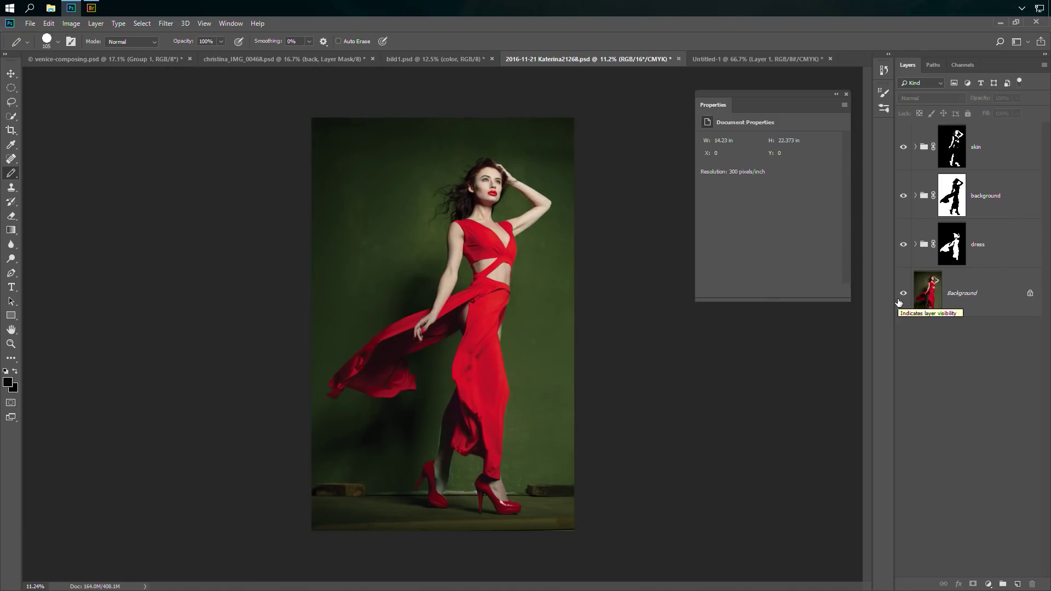
- Zoom in on the lower leg and hem, toggle the background and skin groups, and select the skin mask
{"action": "left_click", "coordinate": [11, 343]}
{"action": "left_click_drag", "start_coordinate": [447, 434], "coordinate": [443, 449]}
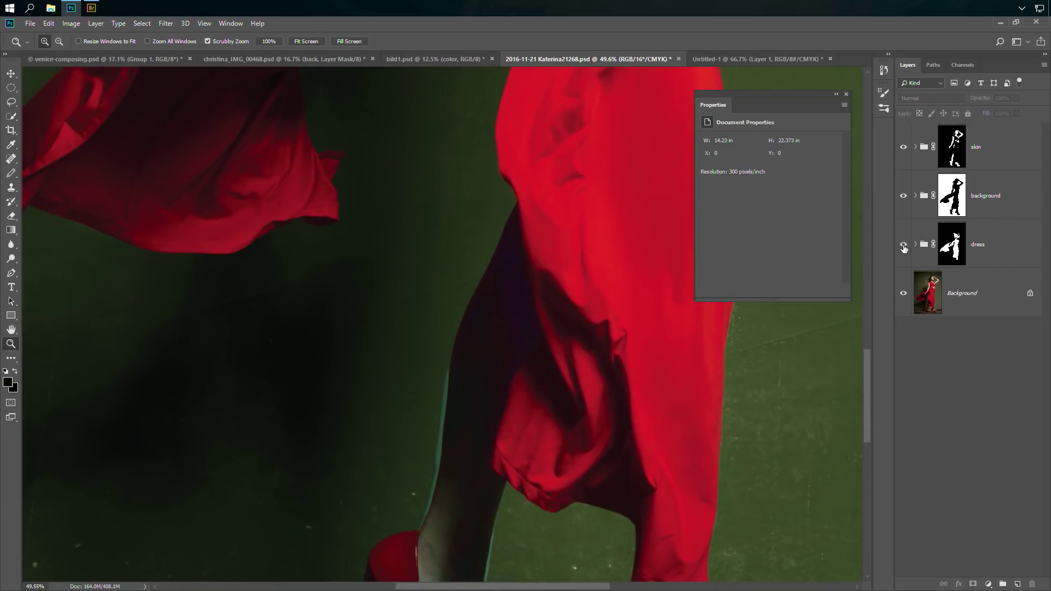
{"action": "left_click", "coordinate": [904, 196]}
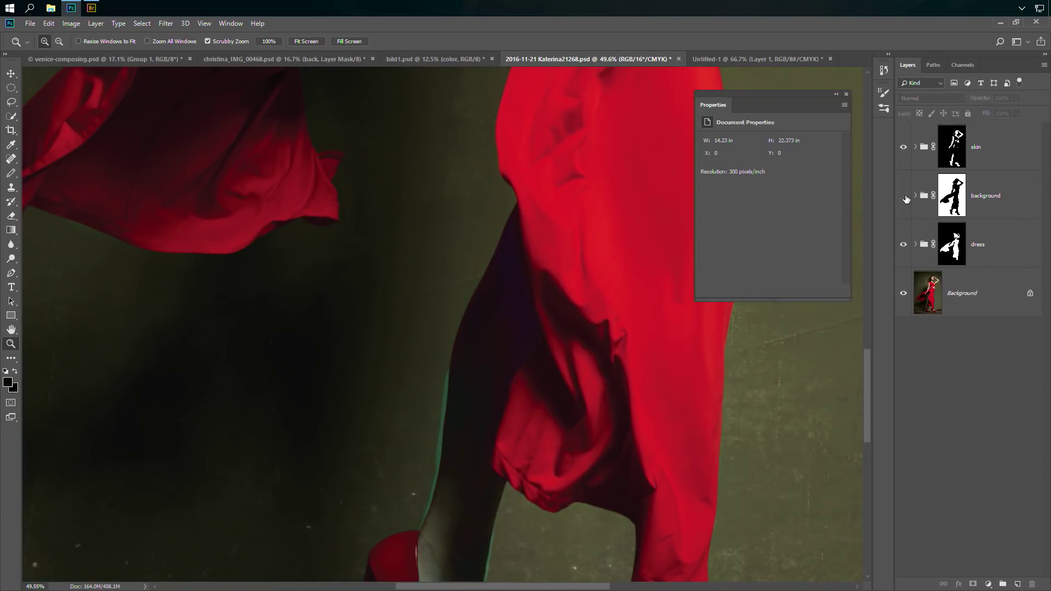
{"action": "left_click", "coordinate": [904, 196]}
{"action": "left_click", "coordinate": [904, 148]}
{"action": "left_click", "coordinate": [904, 147]}
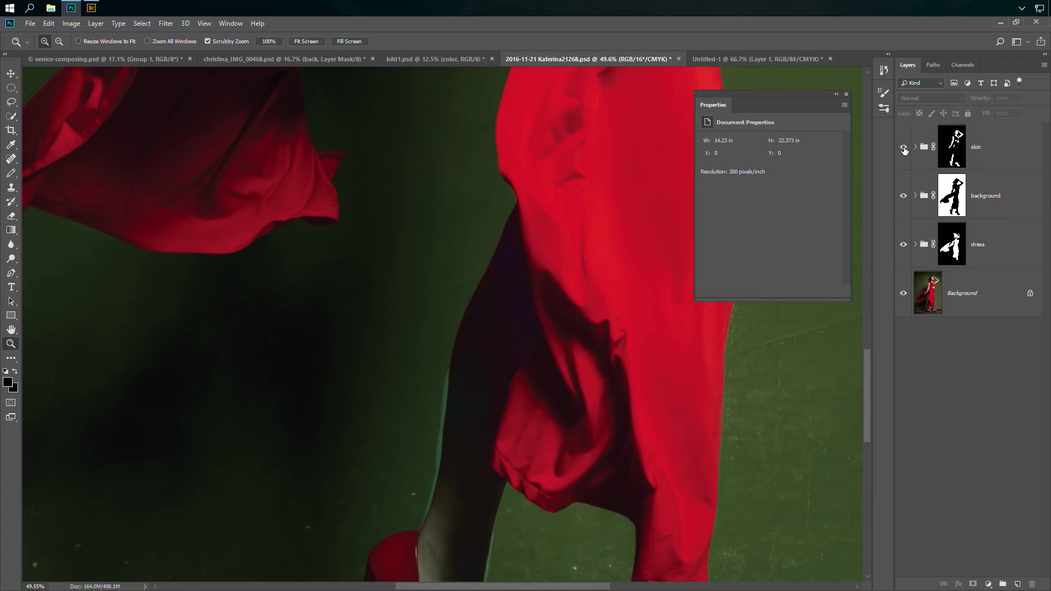
{"action": "left_click", "coordinate": [903, 147]}
{"action": "left_click", "coordinate": [904, 148]}
{"action": "left_click", "coordinate": [957, 153]}
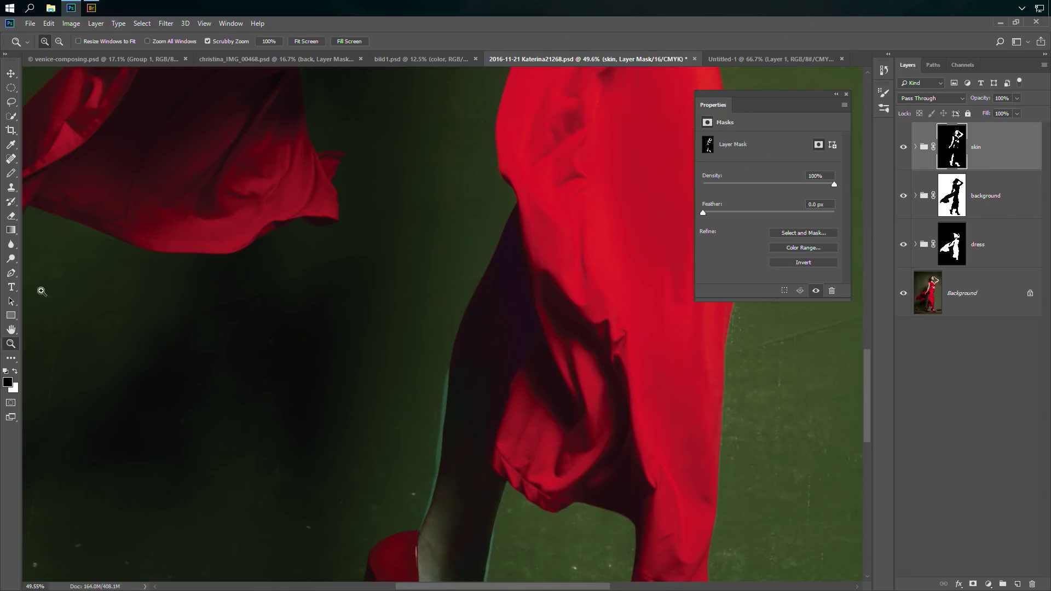
- Choose the soft Brush tool and set its size to 67 px
{"action": "left_click", "coordinate": [11, 173]}
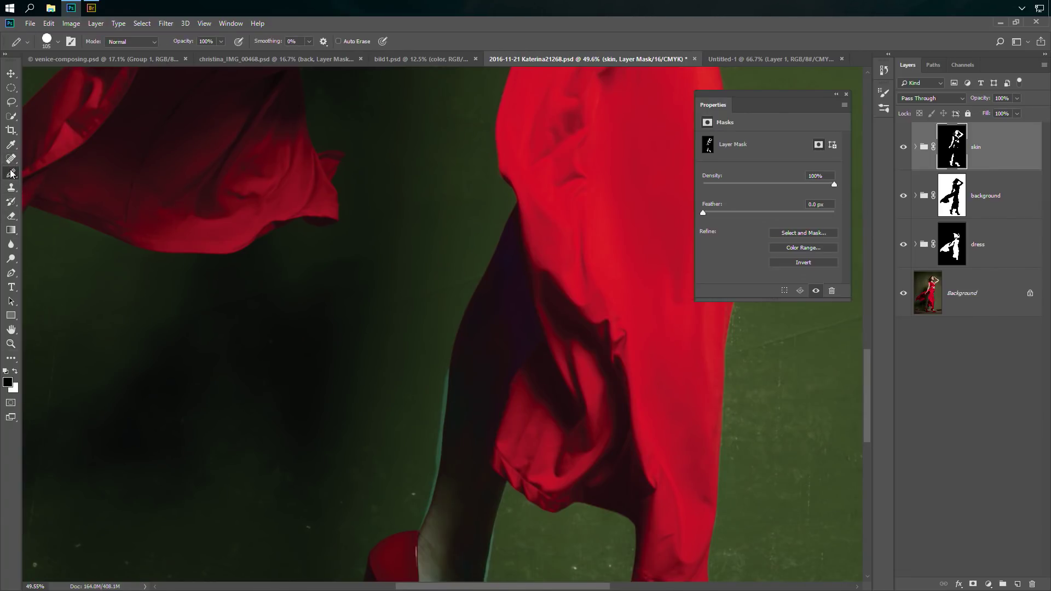
{"action": "right_click", "coordinate": [11, 173]}
{"action": "left_click", "coordinate": [49, 168]}
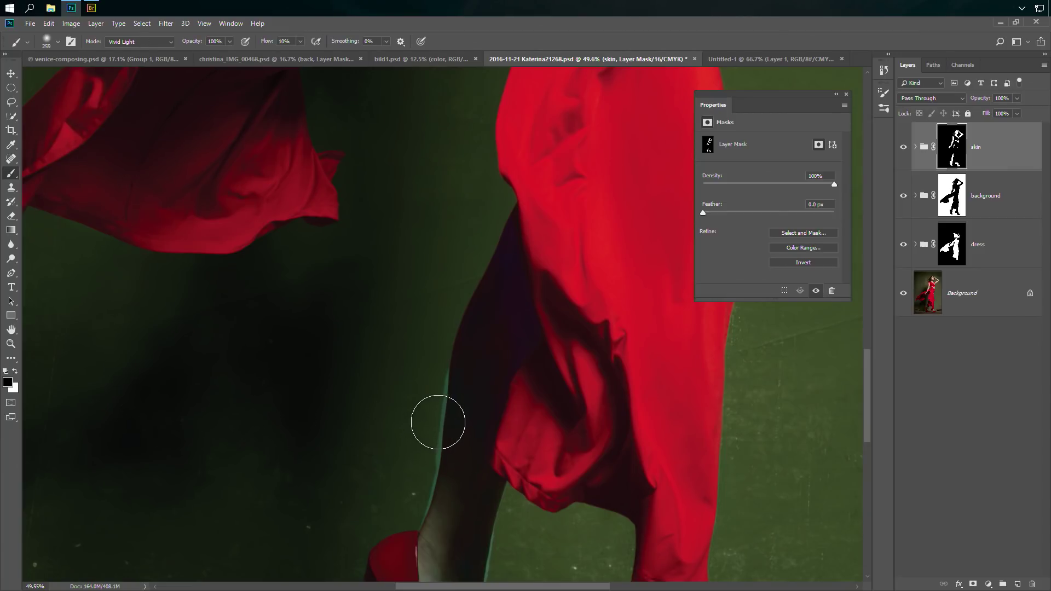
{"action": "left_click", "coordinate": [58, 42]}
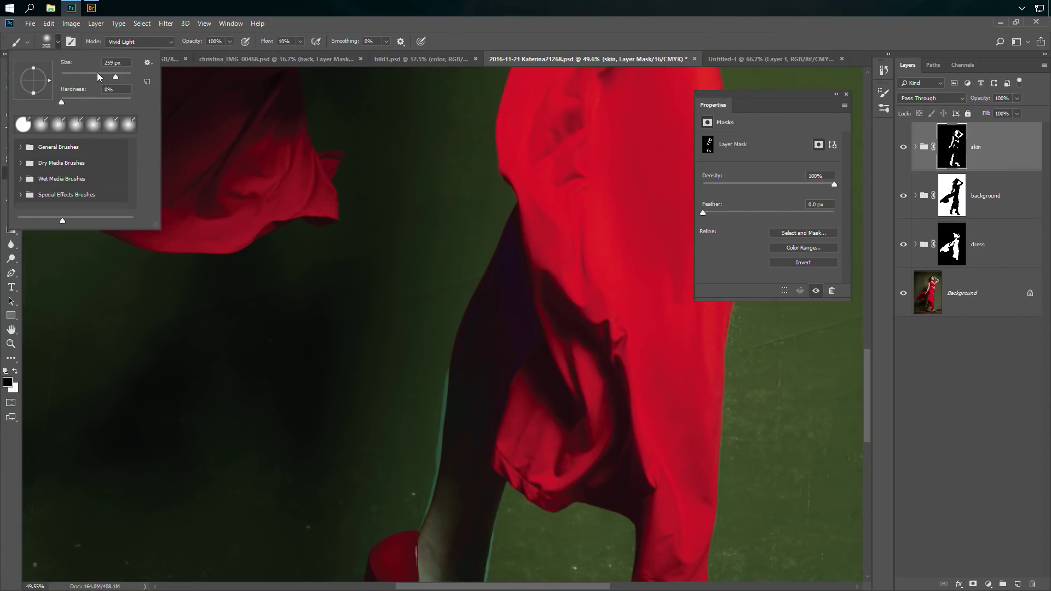
{"action": "left_click_drag", "start_coordinate": [98, 77], "coordinate": [88, 77]}
{"action": "left_click", "coordinate": [425, 509]}
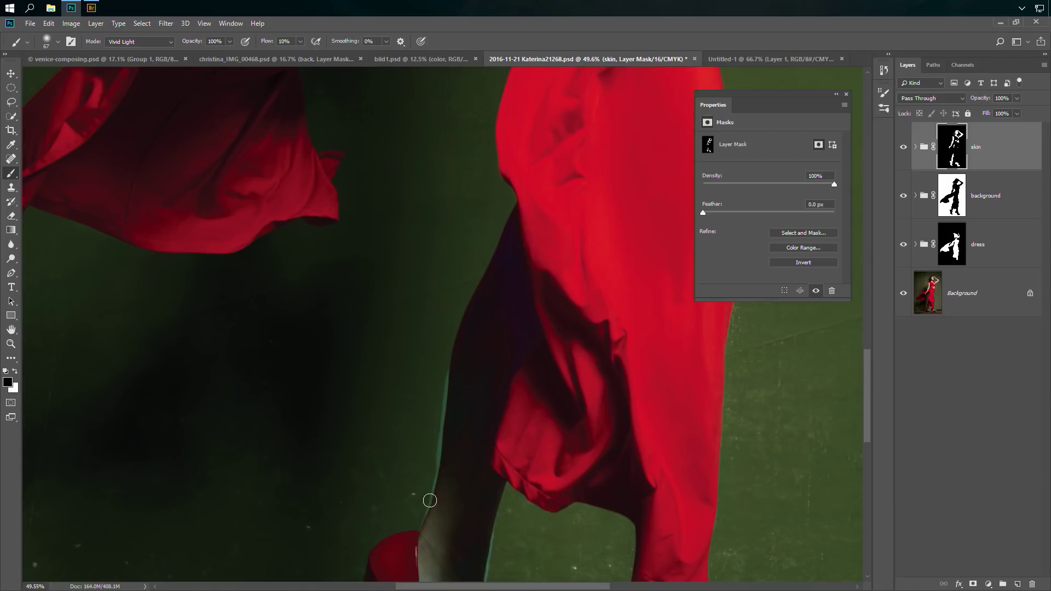
- Hide the skin group, compare the background group on and off, and select its mask
{"action": "left_click", "coordinate": [944, 334]}
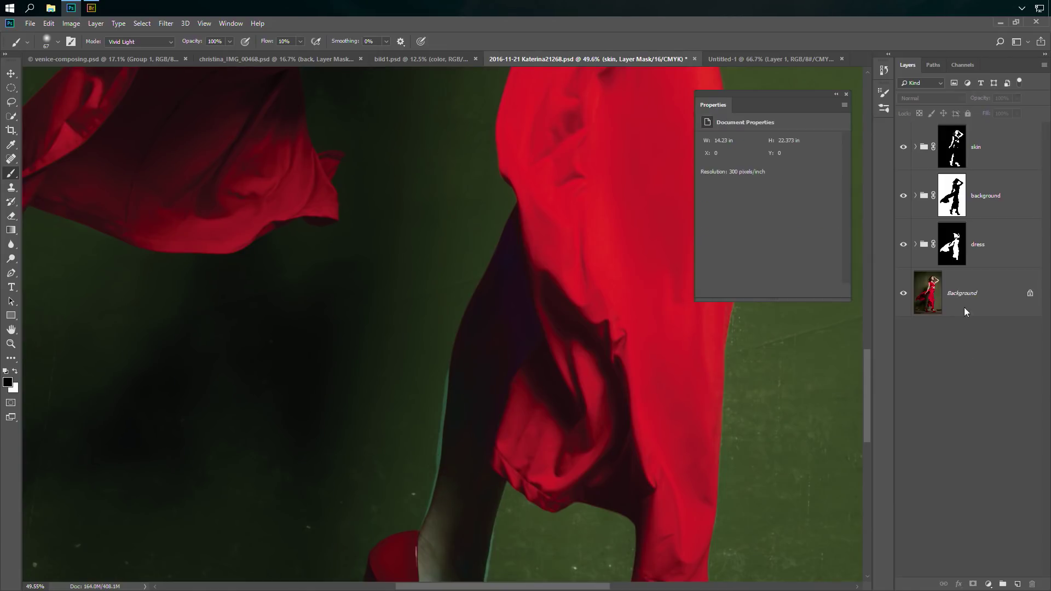
{"action": "left_click", "coordinate": [946, 145]}
{"action": "left_click", "coordinate": [903, 148]}
{"action": "left_click", "coordinate": [903, 149]}
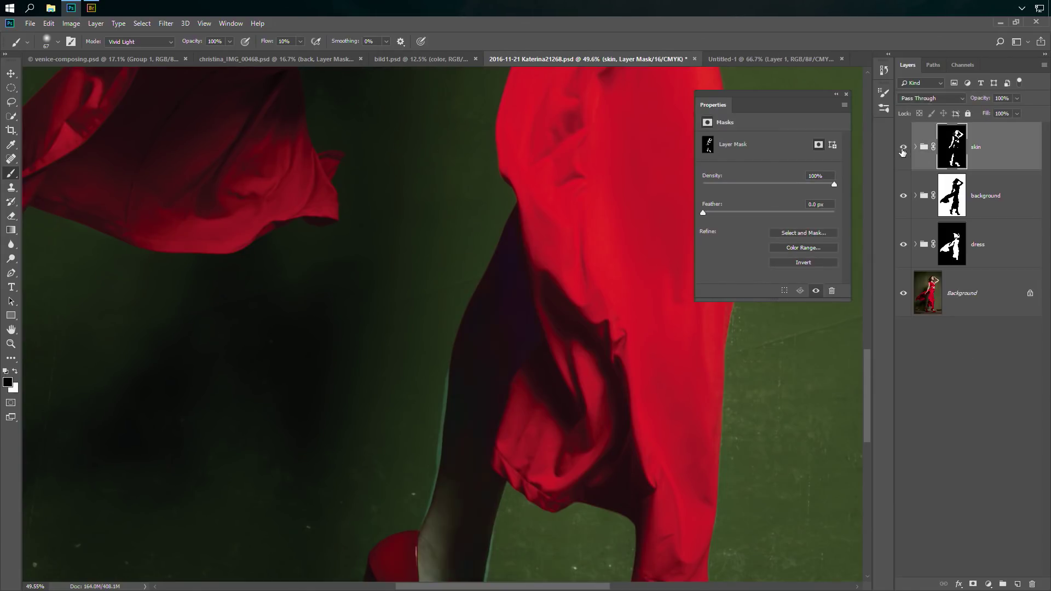
{"action": "left_click", "coordinate": [903, 149]}
{"action": "left_click", "coordinate": [903, 199]}
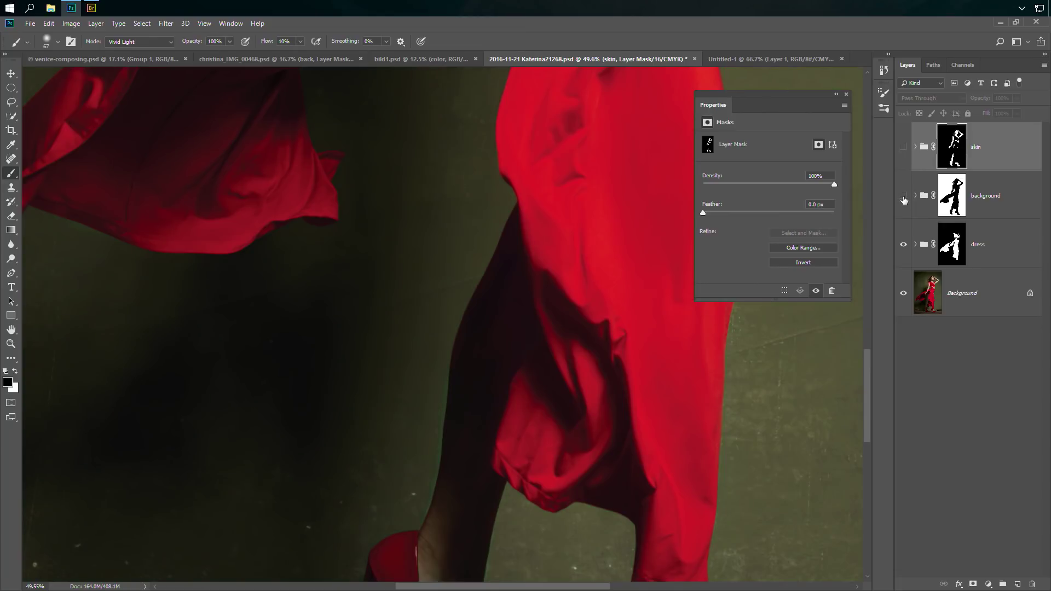
{"action": "left_click", "coordinate": [903, 198]}
{"action": "left_click", "coordinate": [951, 205]}
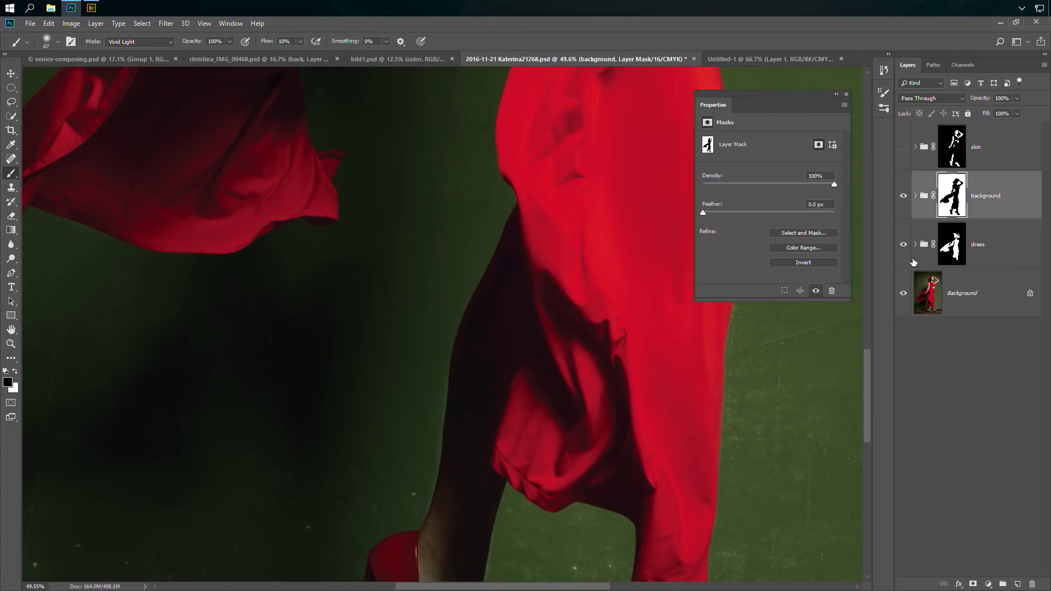
- Switch to a white 36 px hard Pencil and bring the legs and red shoes into view
{"action": "left_click", "coordinate": [15, 372]}
{"action": "left_click", "coordinate": [14, 175]}
{"action": "right_click", "coordinate": [18, 174]}
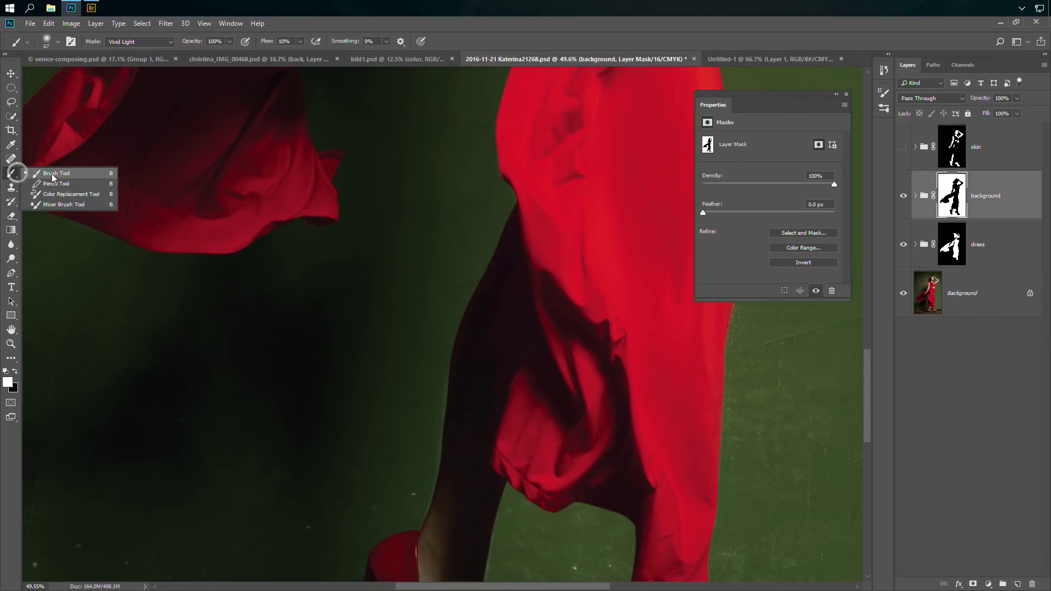
{"action": "left_click", "coordinate": [51, 181]}
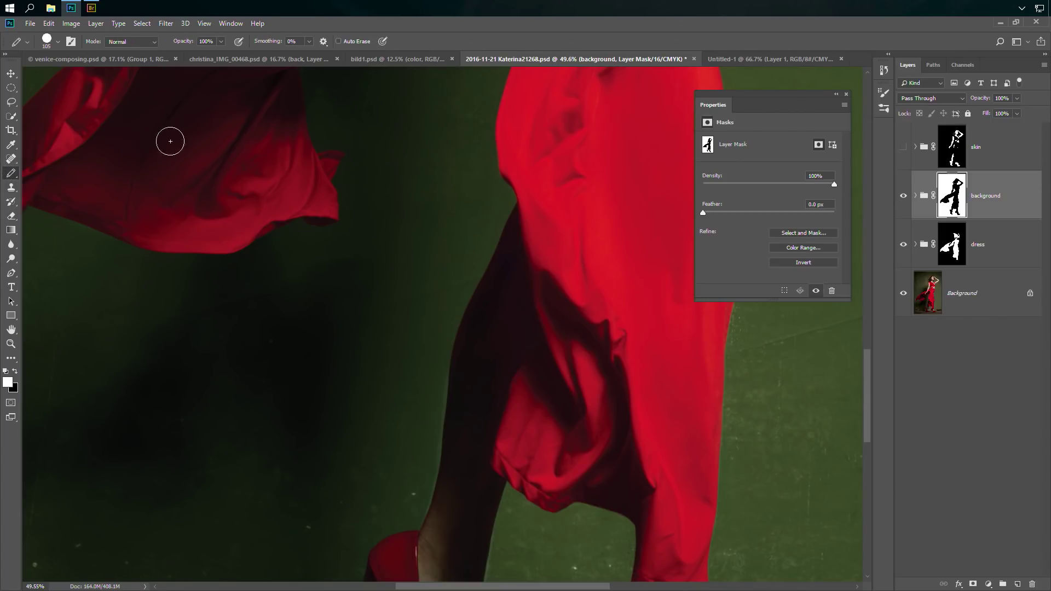
{"action": "left_click", "coordinate": [52, 41]}
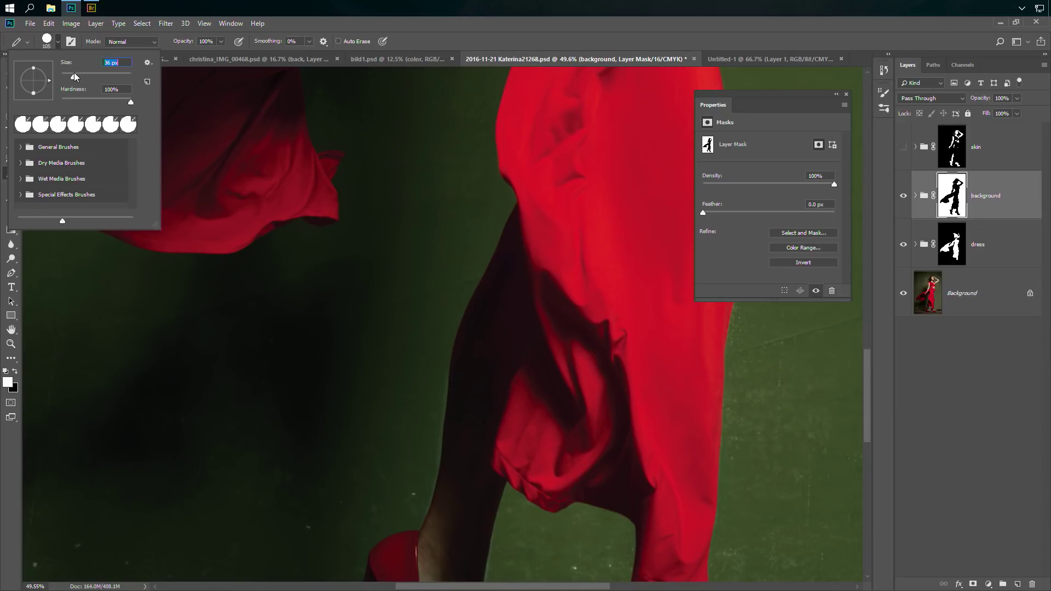
{"action": "key", "text": "Return"}
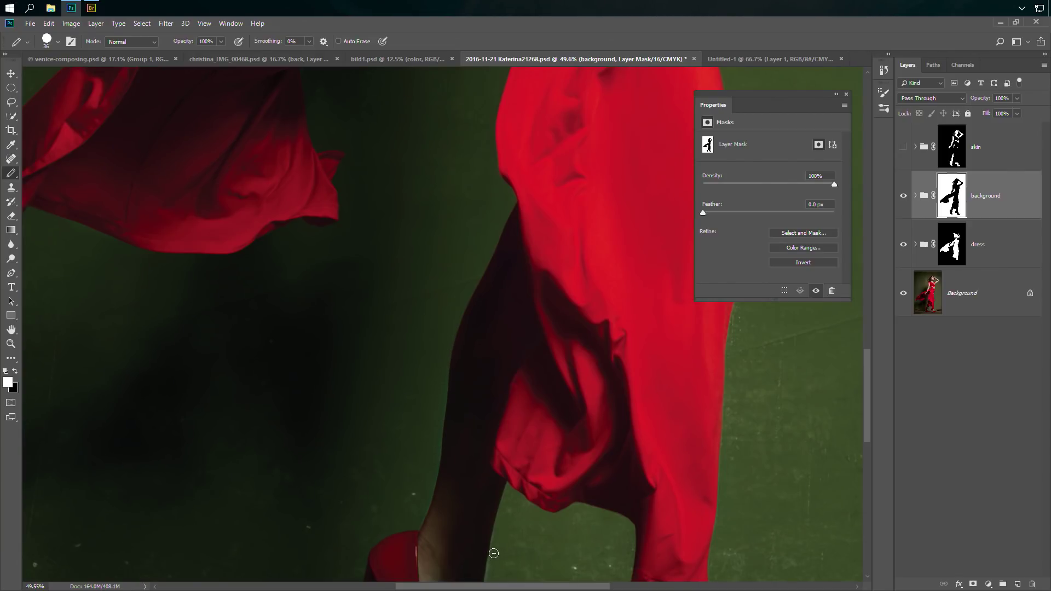
{"action": "left_click_drag", "start_coordinate": [509, 549], "coordinate": [540, 403]}
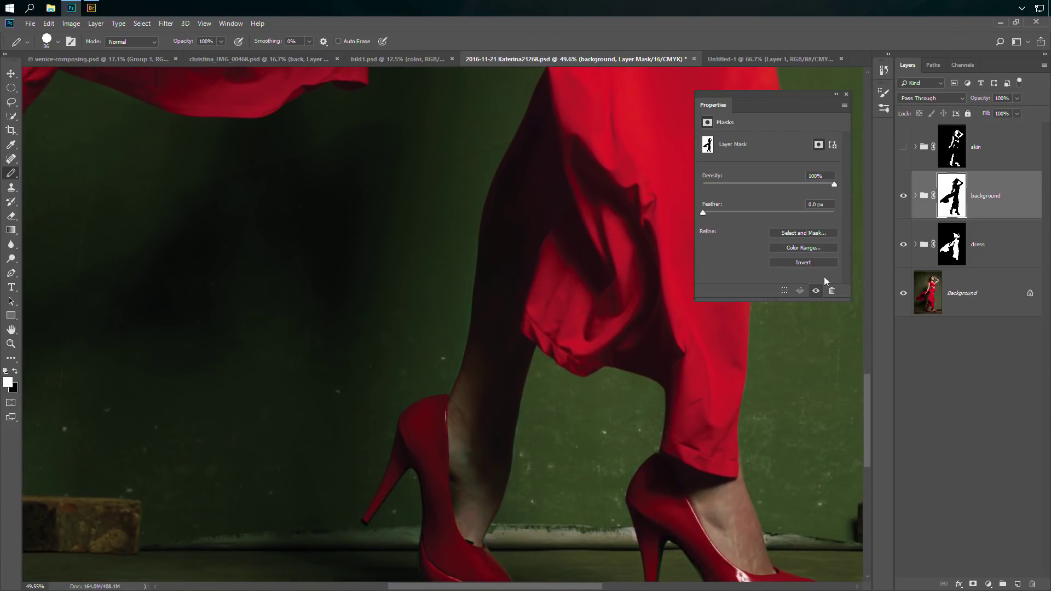
{"action": "left_click", "coordinate": [961, 157]}
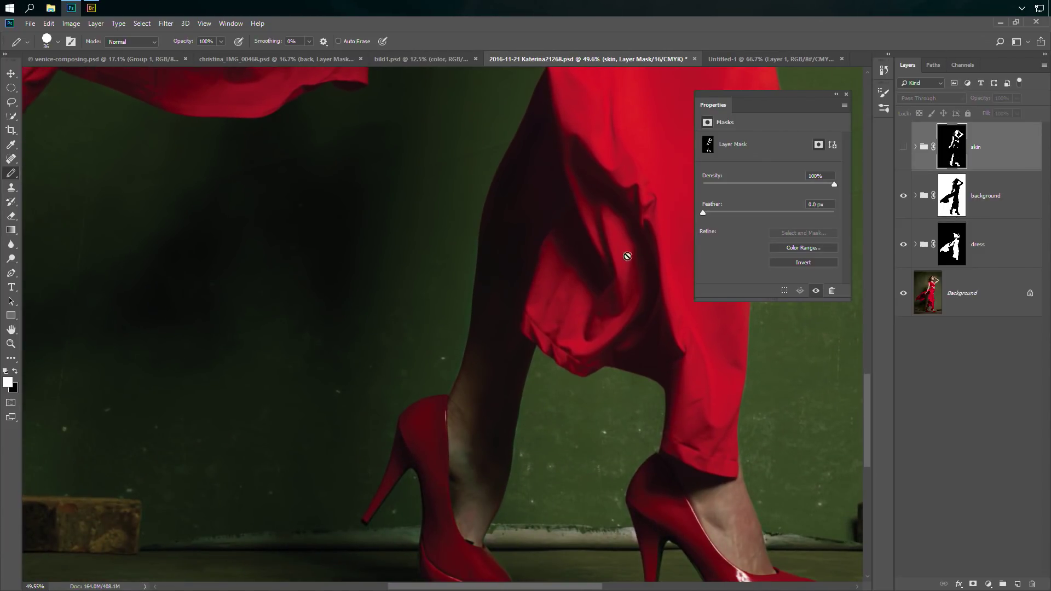
- Show the skin group again and paint black on its mask along the lower leg's teal fringe
{"action": "left_click", "coordinate": [903, 151]}
{"action": "left_click_drag", "start_coordinate": [526, 345], "coordinate": [500, 432]}
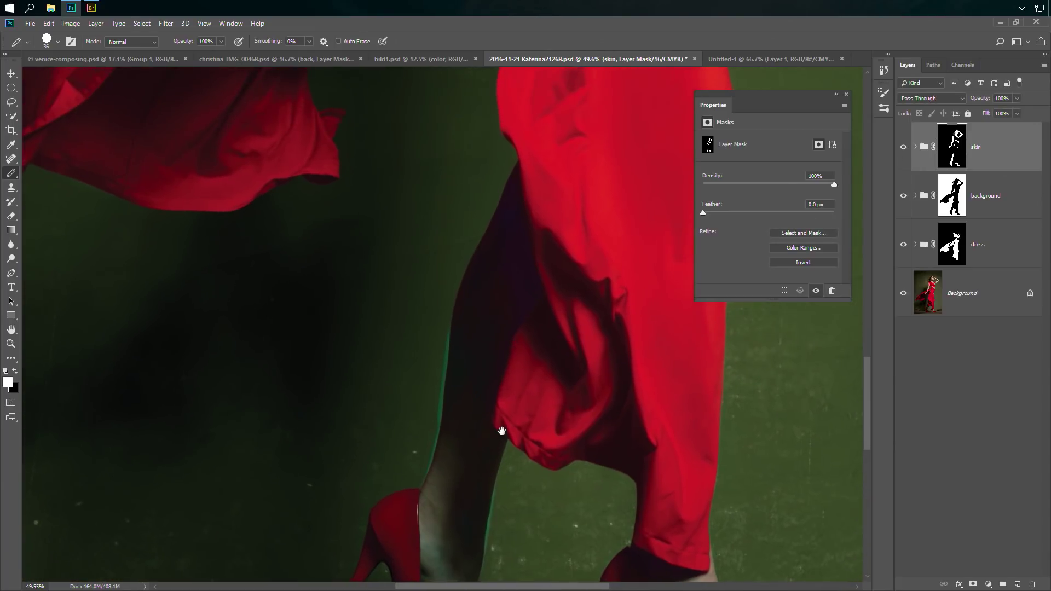
{"action": "left_click", "coordinate": [16, 371]}
{"action": "left_click_drag", "start_coordinate": [438, 389], "coordinate": [446, 328]}
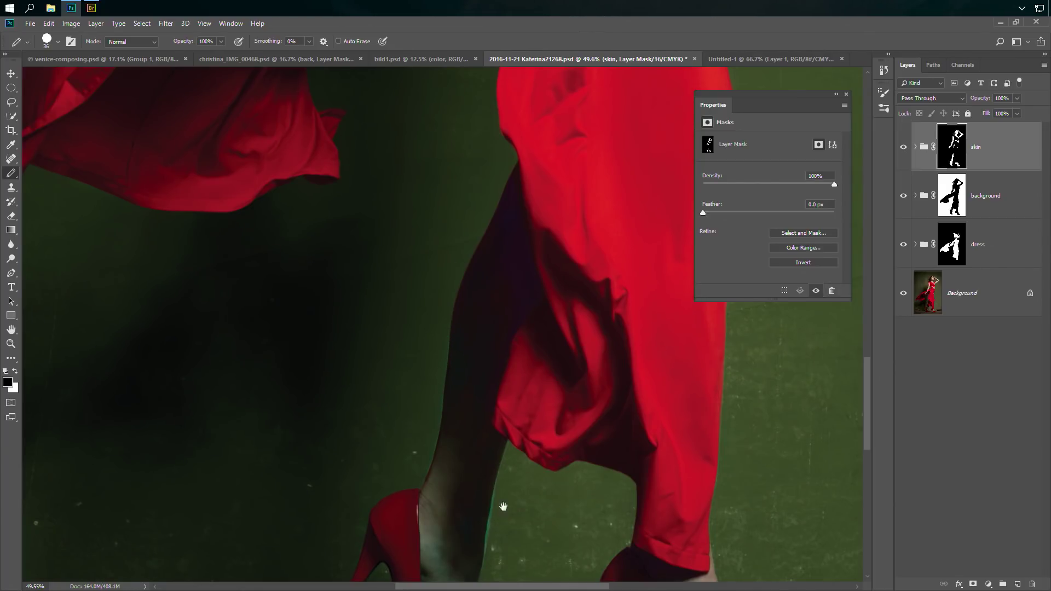
{"action": "scroll", "coordinate": [500, 500], "scroll_direction": "down", "scroll_amount": 5}
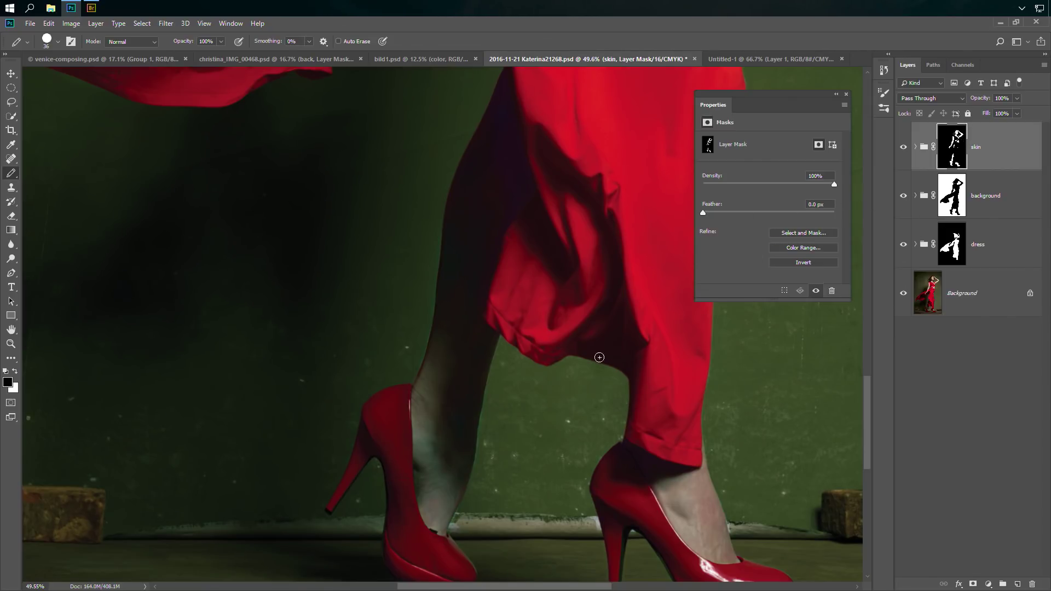
{"action": "left_click", "coordinate": [11, 344]}
{"action": "mouse_move", "coordinate": [596, 228]}
{"action": "left_mouse_down"}
{"action": "mouse_move", "coordinate": [504, 301]}
{"action": "mouse_move", "coordinate": [513, 277]}
{"action": "left_mouse_up"}
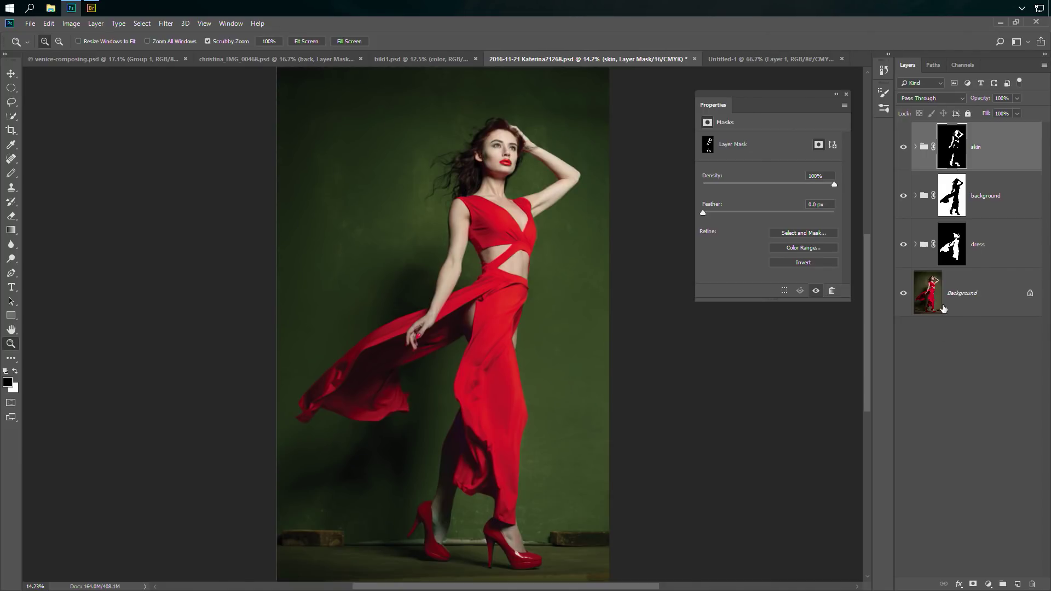
{"action": "left_click", "coordinate": [909, 310]}
{"action": "left_click", "coordinate": [903, 294], "text": "alt"}
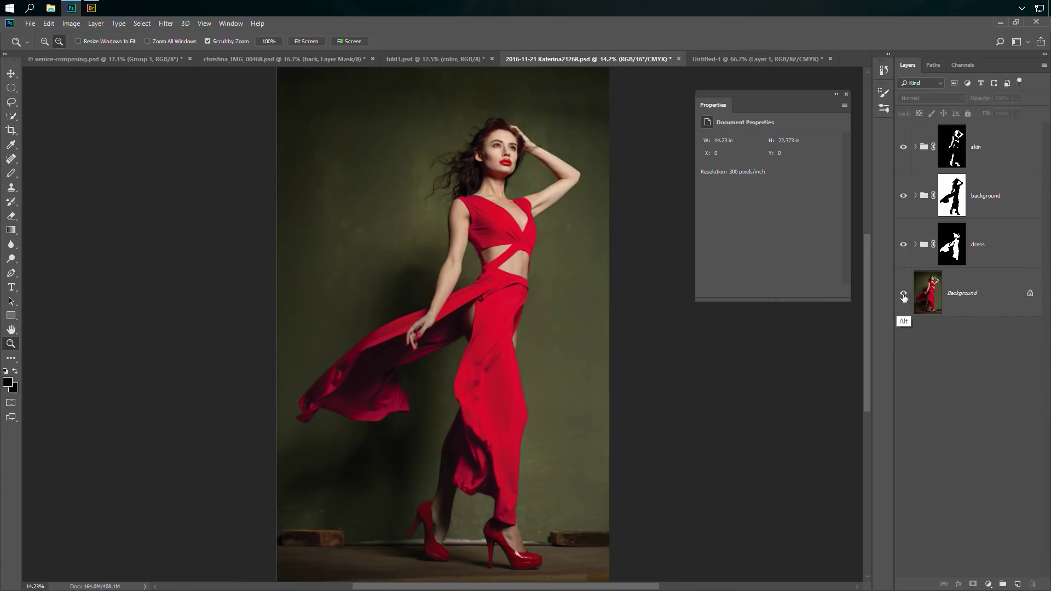
{"action": "left_click", "coordinate": [904, 295], "text": "alt"}
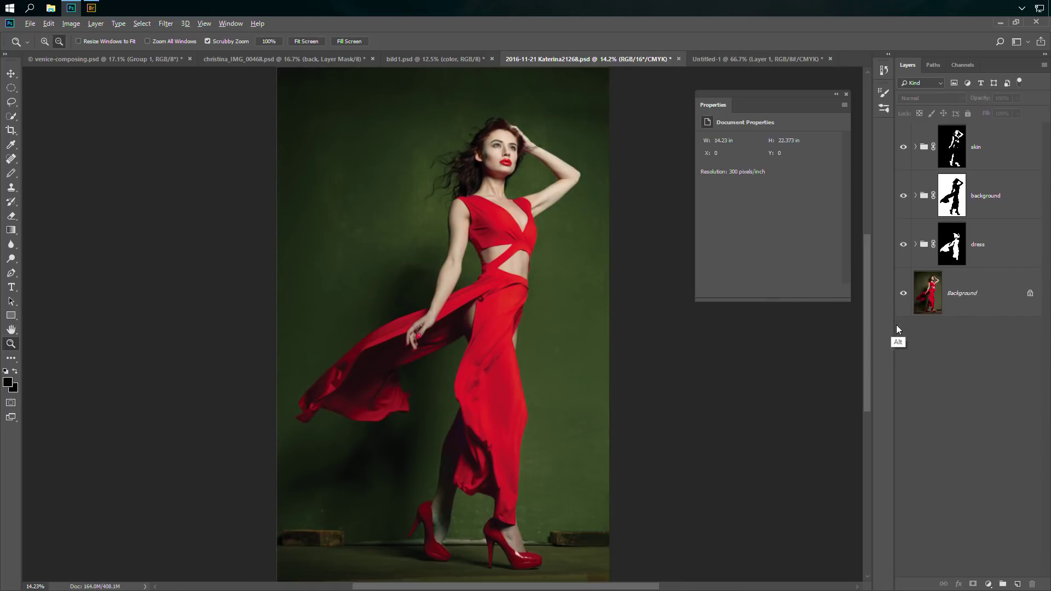
{"action": "left_click", "coordinate": [903, 294], "text": "alt"}
{"action": "left_click", "coordinate": [903, 295], "text": "alt"}
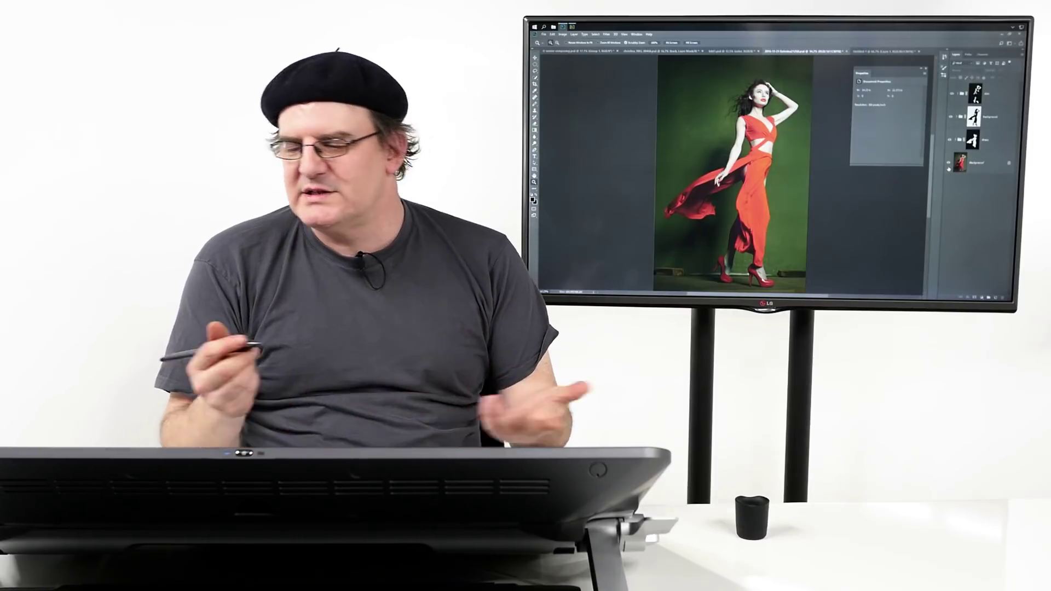
- Select the skin group's mask and lower the group's opacity to 80%
{"action": "left_click", "coordinate": [975, 93]}
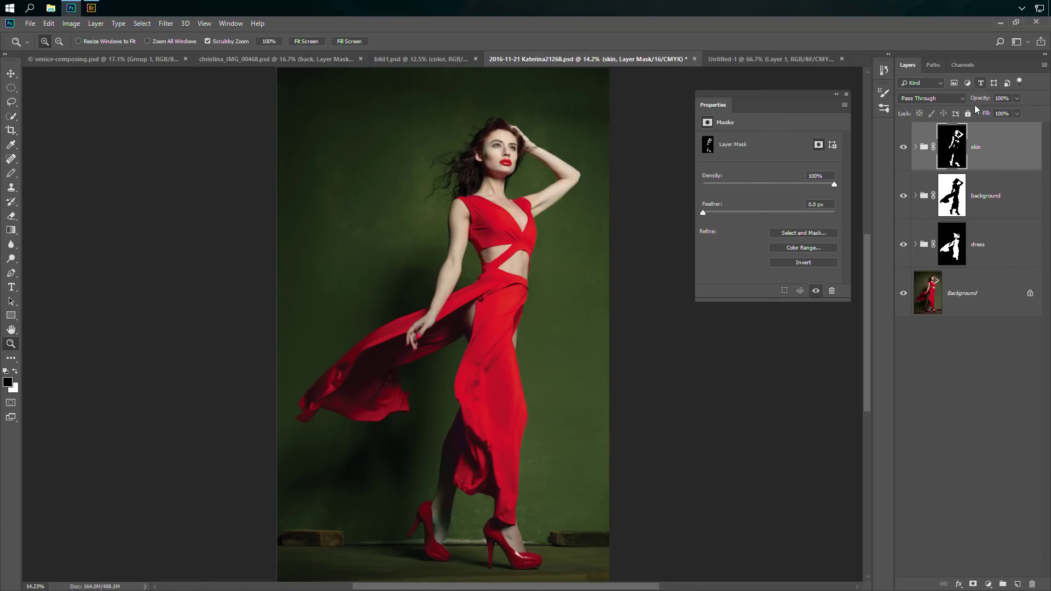
{"action": "left_click_drag", "start_coordinate": [977, 101], "coordinate": [1048, 100]}
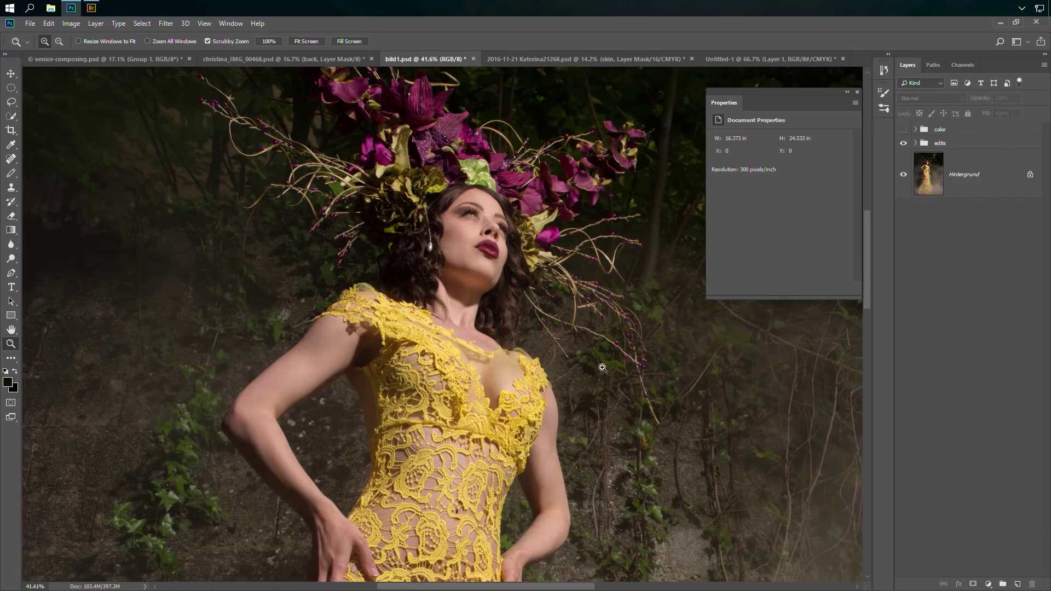
{"action": "left_click_drag", "start_coordinate": [491, 501], "coordinate": [490, 459]}
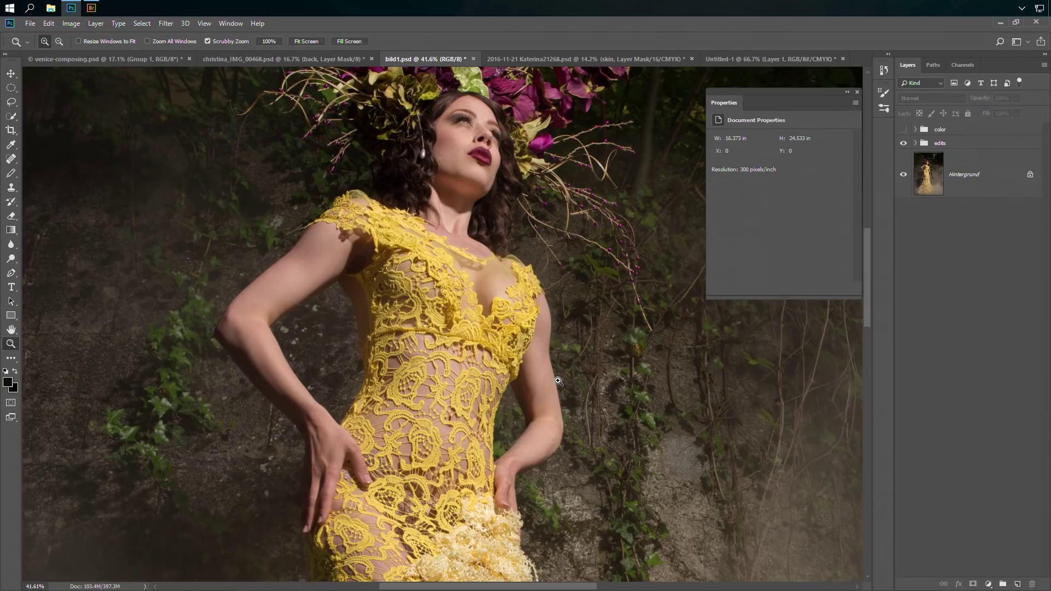
{"action": "left_click", "coordinate": [967, 64]}
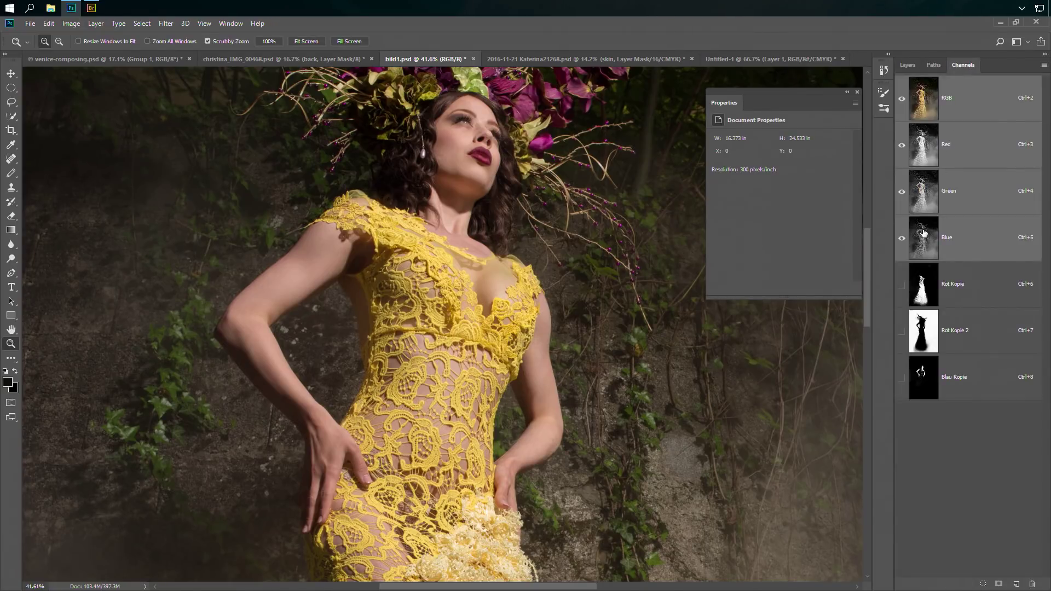
{"action": "left_click", "coordinate": [971, 144]}
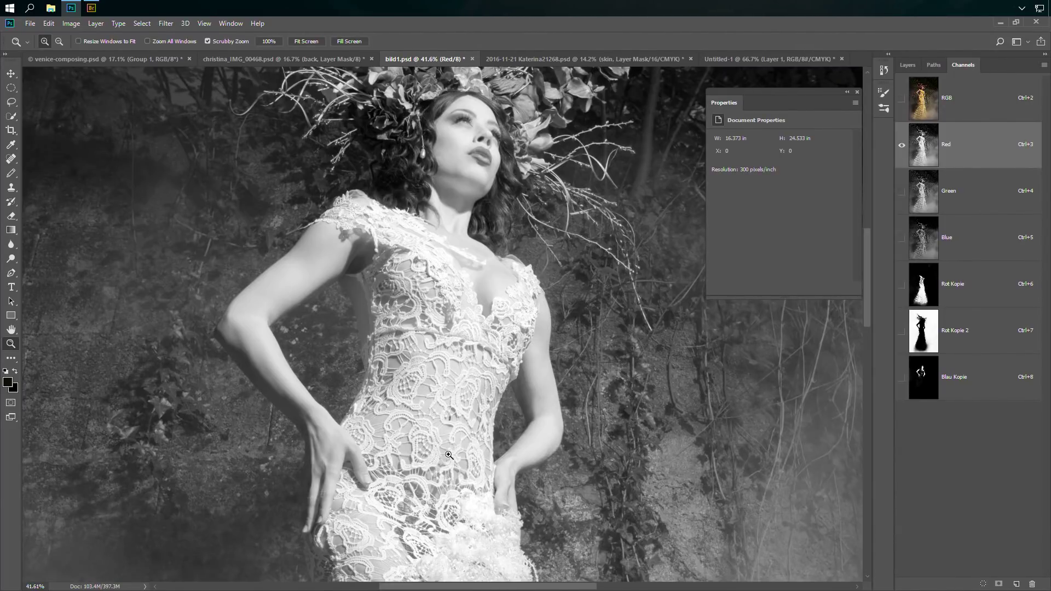
{"action": "scroll", "coordinate": [471, 413], "scroll_direction": "up", "scroll_amount": 3}
{"action": "scroll", "coordinate": [472, 413], "scroll_direction": "down", "scroll_amount": 1}
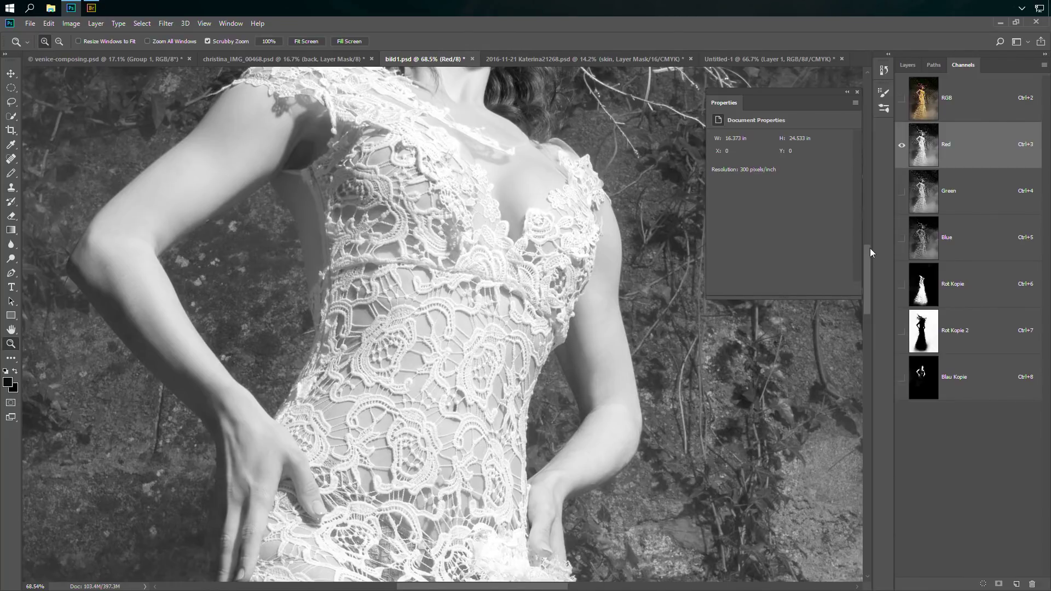
{"action": "left_click", "coordinate": [977, 200]}
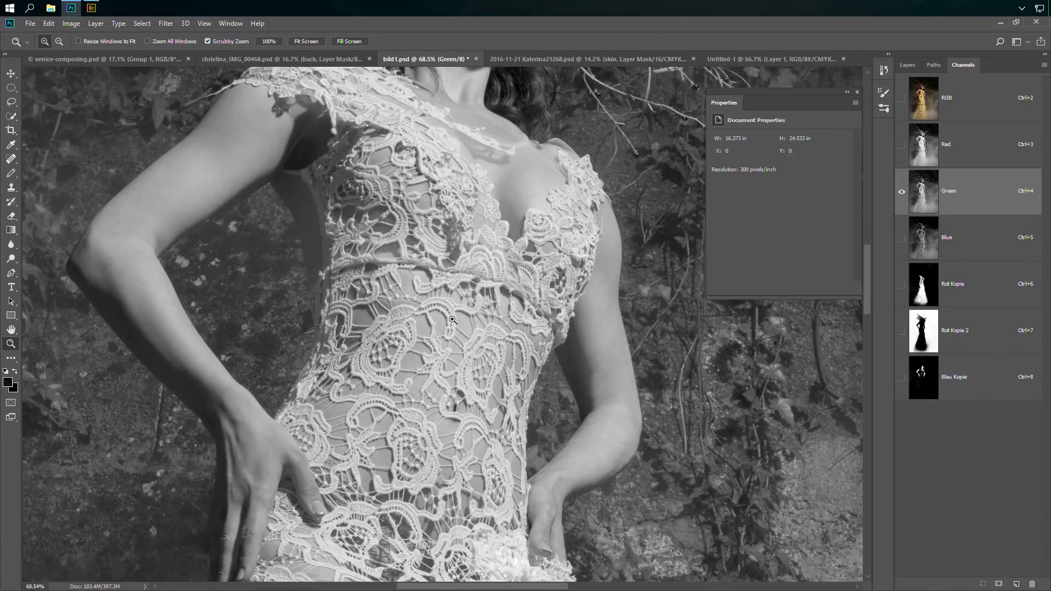
{"action": "left_click", "coordinate": [971, 237]}
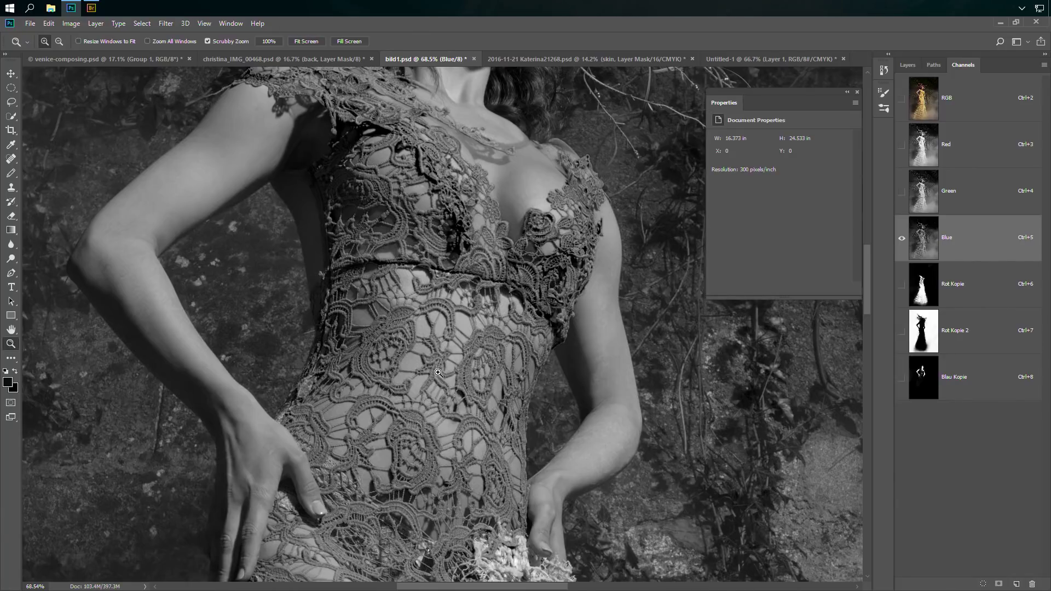
{"action": "left_click", "coordinate": [981, 101]}
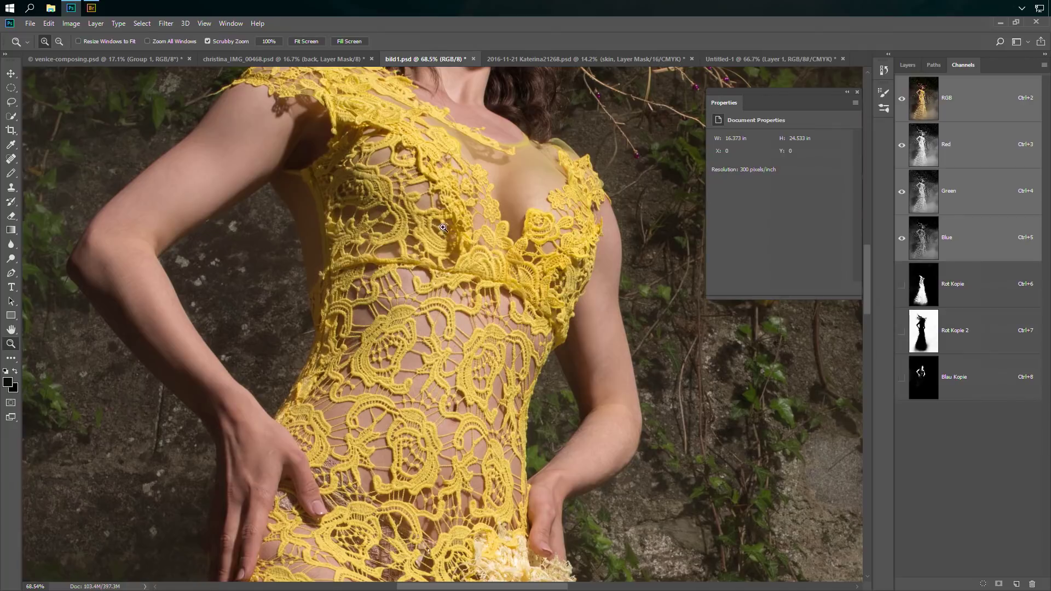
{"action": "left_click", "coordinate": [908, 65]}
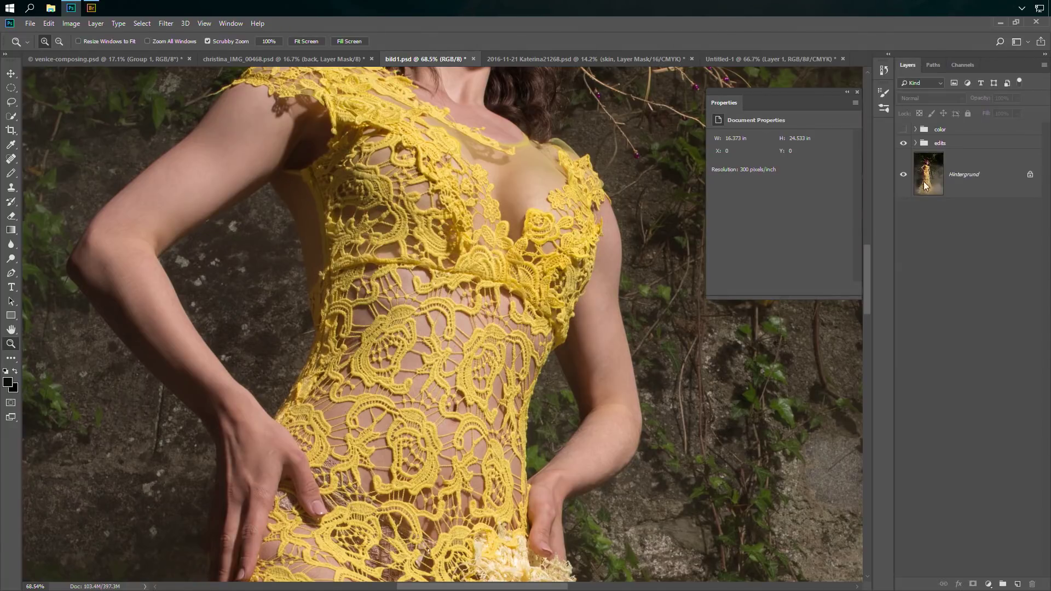
{"action": "left_click", "coordinate": [998, 178]}
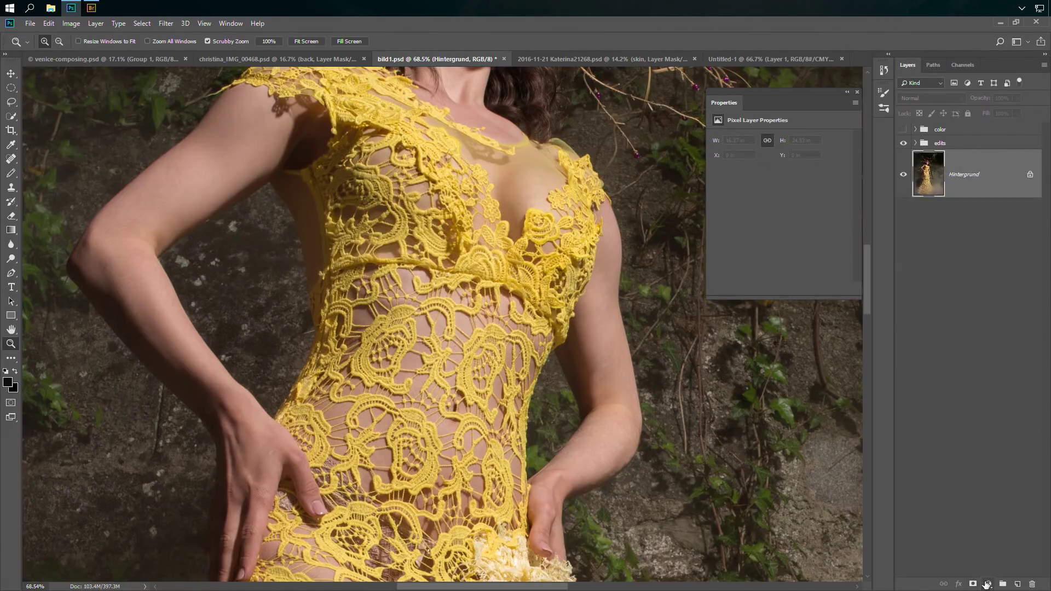
- Add a Hue/Saturation adjustment layer at Saturation +51 and compare it on and off
{"action": "left_click", "coordinate": [987, 585]}
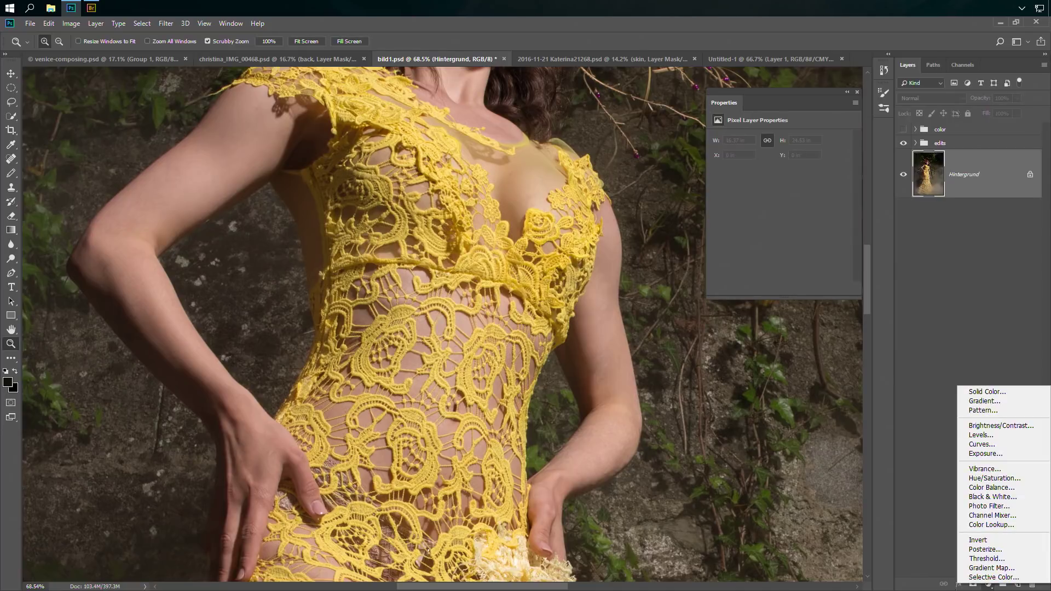
{"action": "left_click", "coordinate": [1030, 481]}
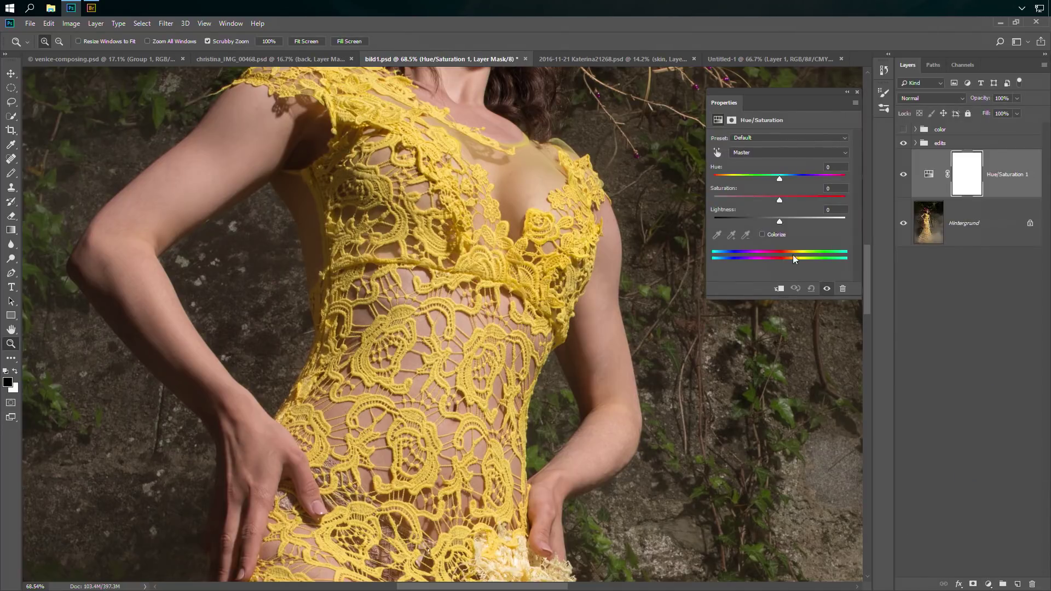
{"action": "left_click_drag", "start_coordinate": [780, 198], "coordinate": [796, 199]}
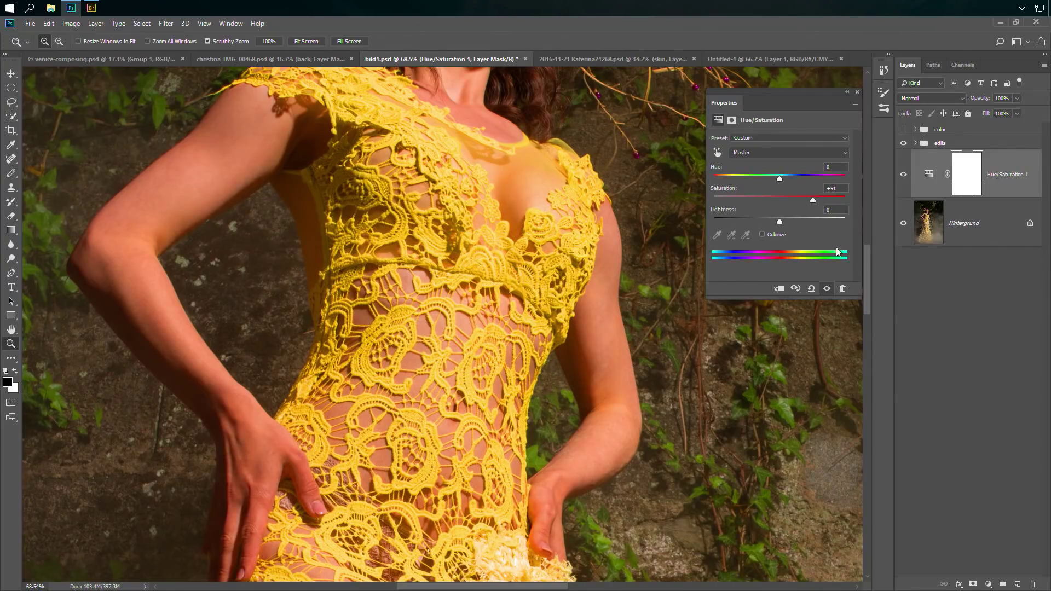
{"action": "left_click", "coordinate": [903, 175]}
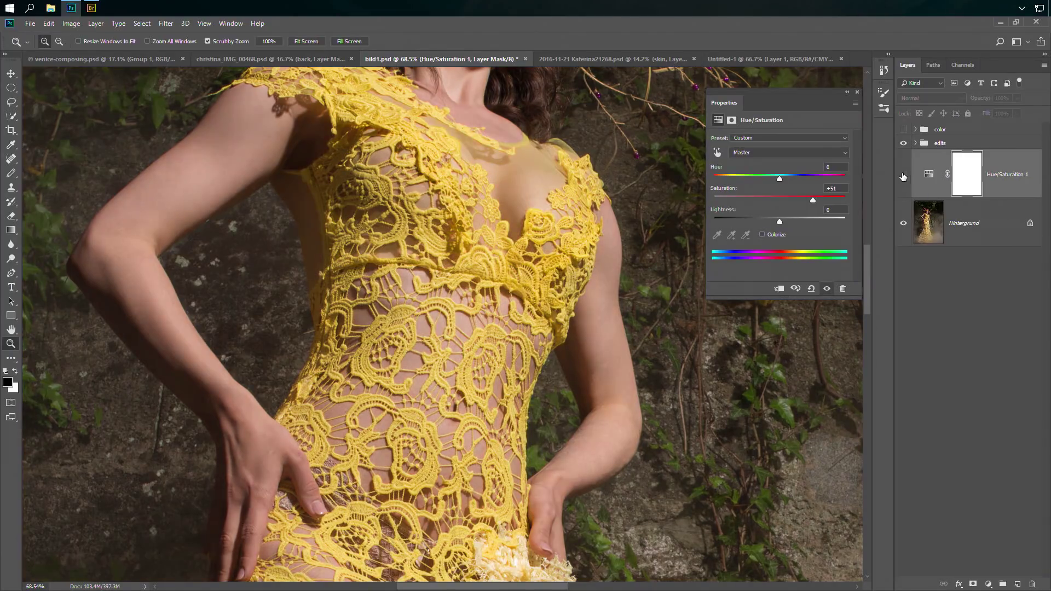
{"action": "left_click", "coordinate": [904, 175]}
{"action": "left_click", "coordinate": [963, 64]}
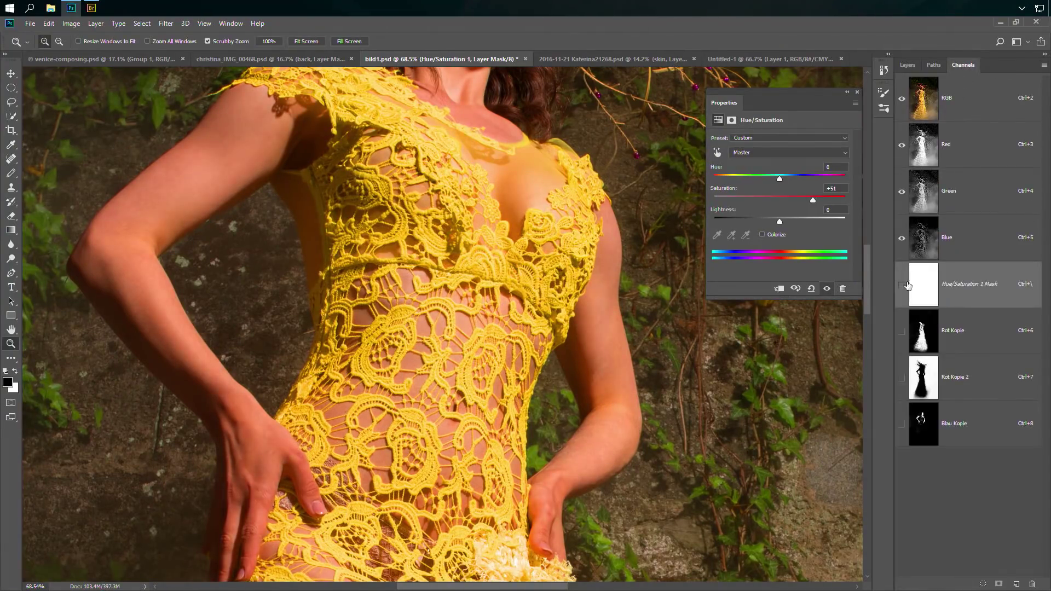
- With Hintergrund selected, compare the Red, Green and Blue channels individually
{"action": "left_click", "coordinate": [974, 144]}
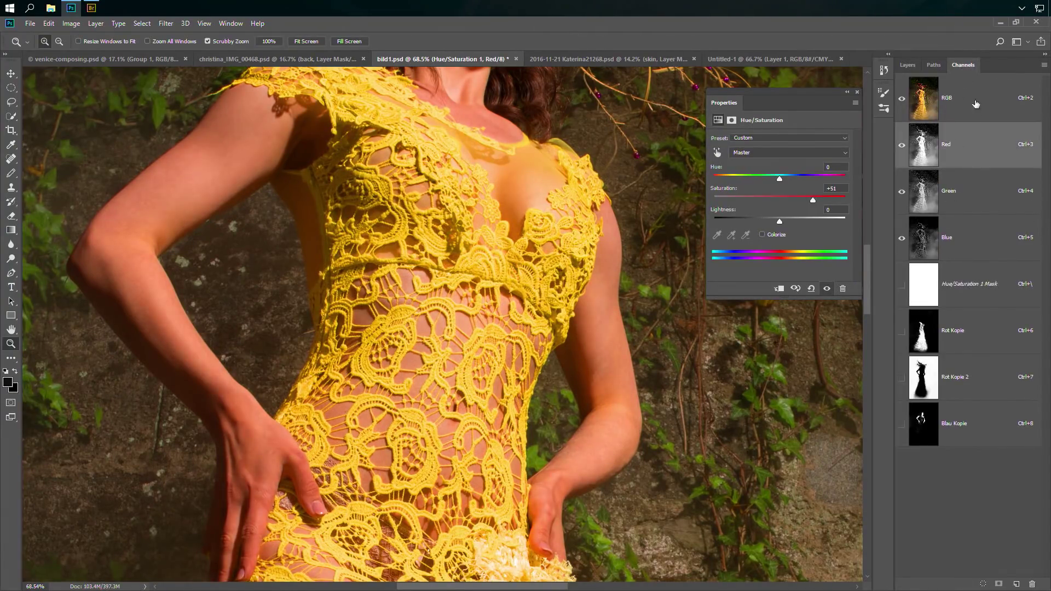
{"action": "left_click", "coordinate": [908, 66]}
{"action": "left_click", "coordinate": [993, 228]}
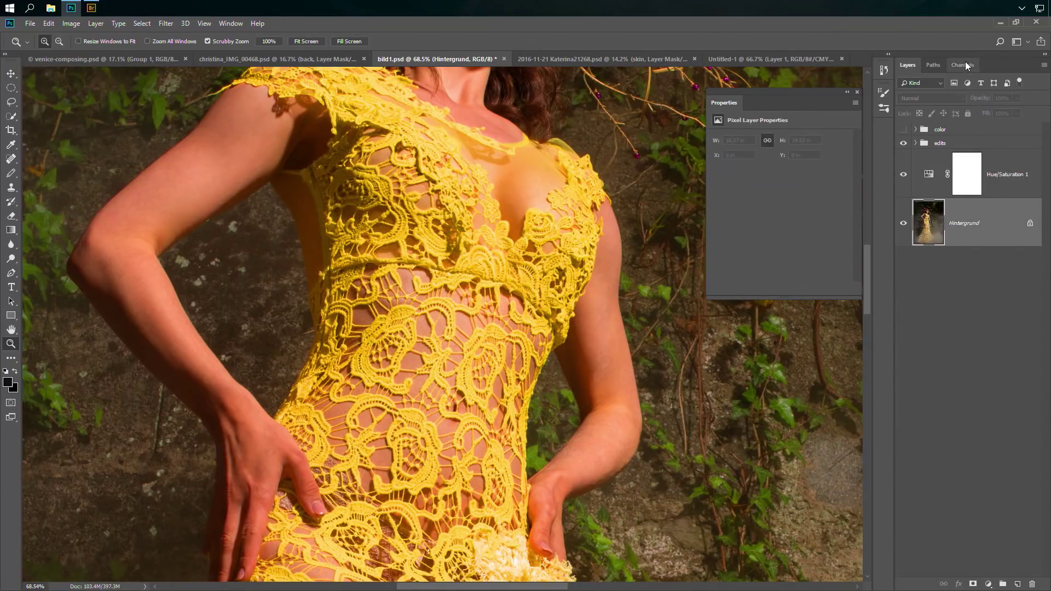
{"action": "left_click", "coordinate": [963, 64]}
{"action": "left_click", "coordinate": [979, 144]}
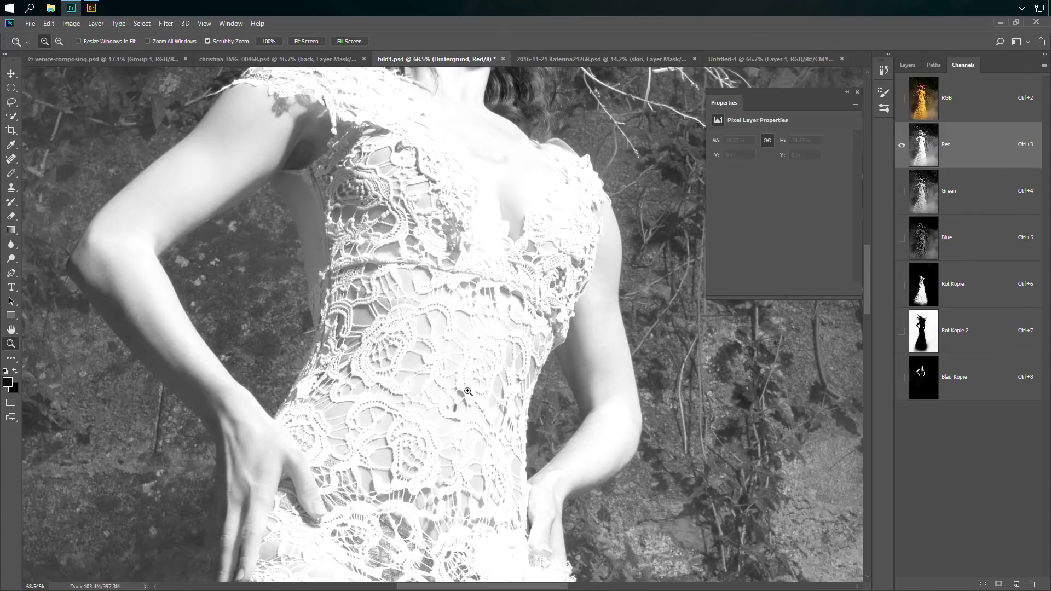
{"action": "left_click", "coordinate": [976, 192]}
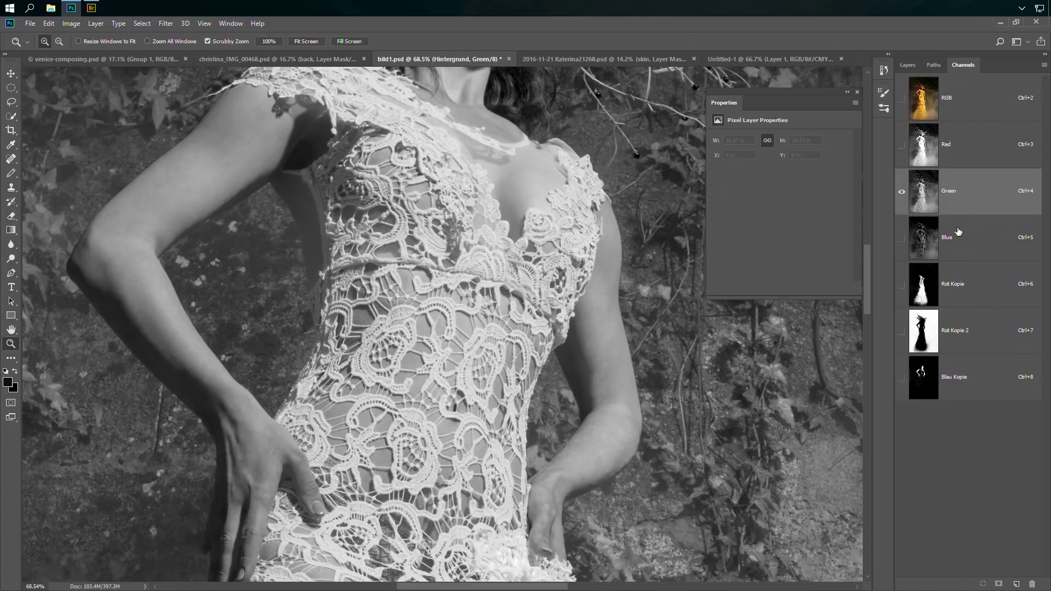
{"action": "left_click", "coordinate": [979, 236]}
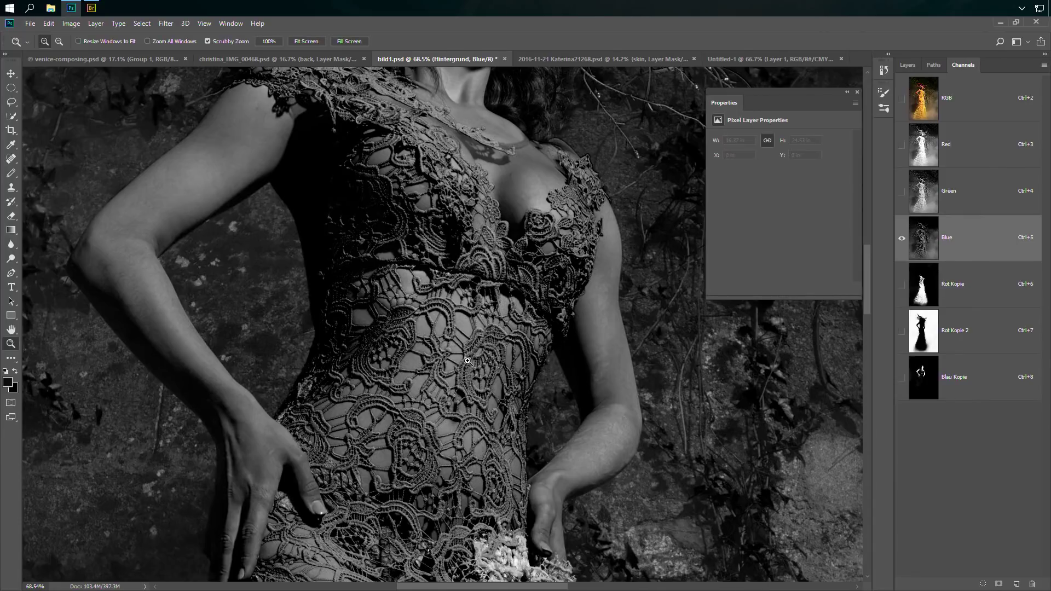
{"action": "key", "text": "ctrl+4"}
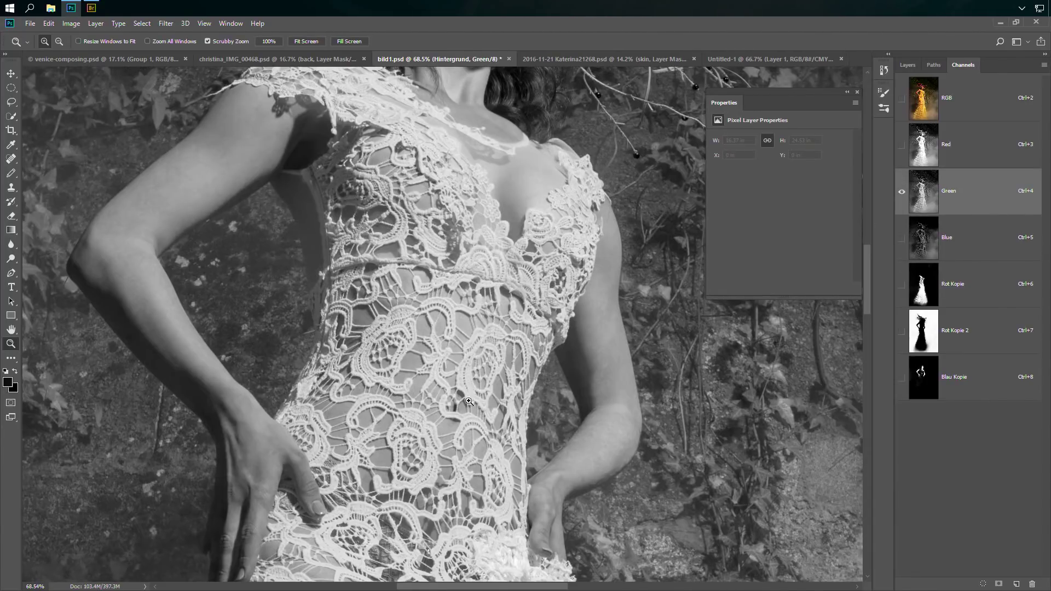
- Return to the composite, reselect Hintergrund, and display only the Green channel
{"action": "left_click", "coordinate": [970, 98]}
{"action": "left_click", "coordinate": [914, 65]}
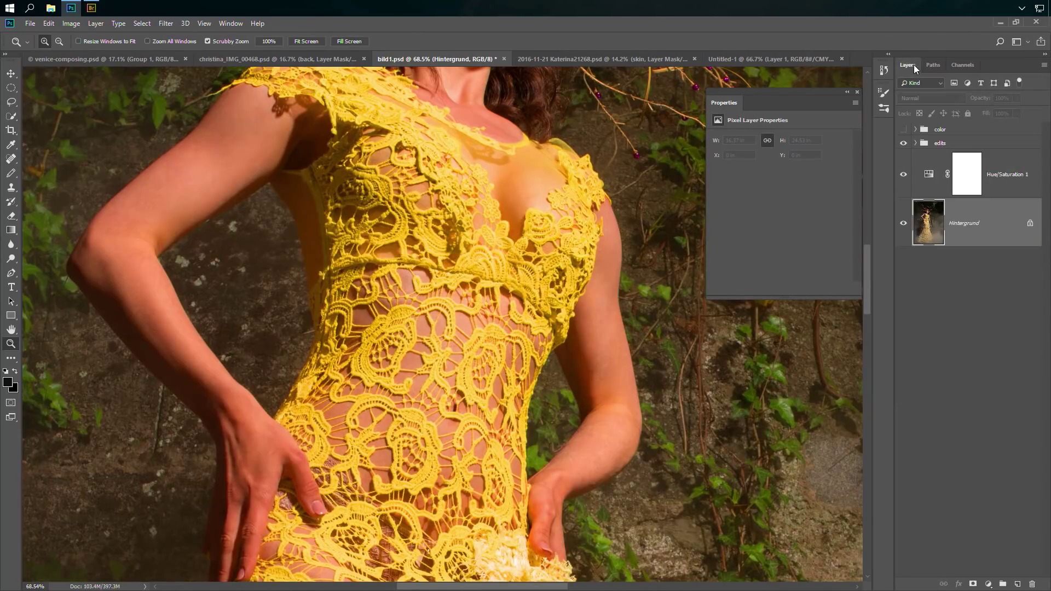
{"action": "left_click", "coordinate": [937, 180]}
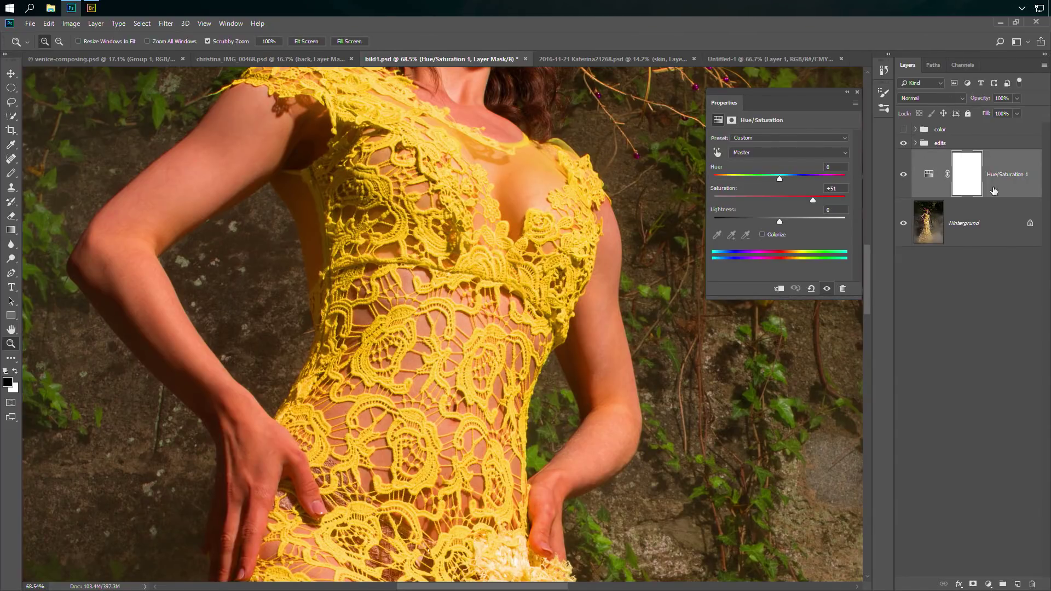
{"action": "left_click", "coordinate": [993, 217]}
{"action": "left_click", "coordinate": [963, 64]}
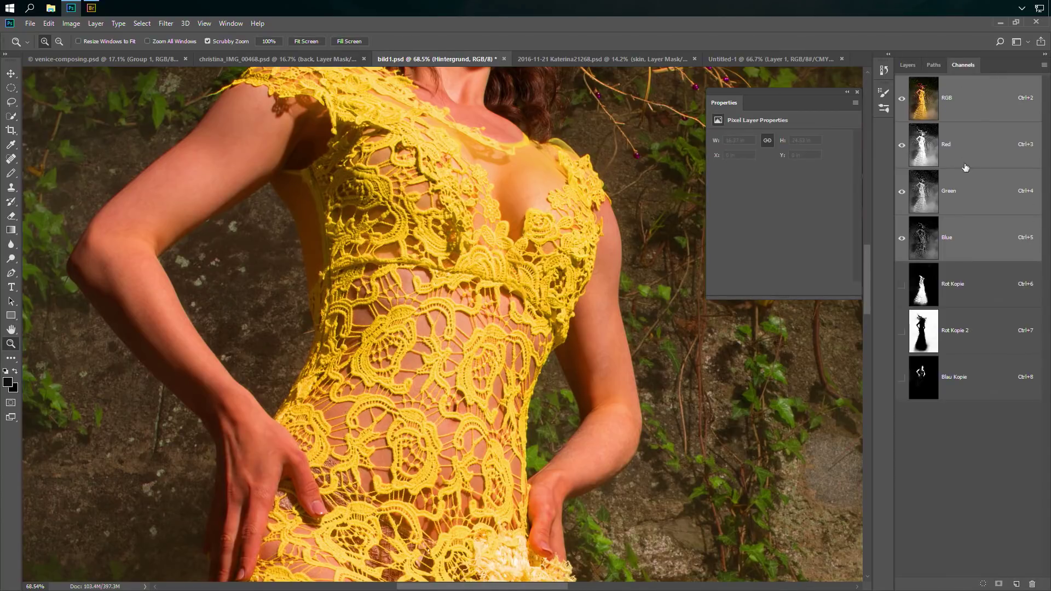
{"action": "left_click", "coordinate": [975, 197]}
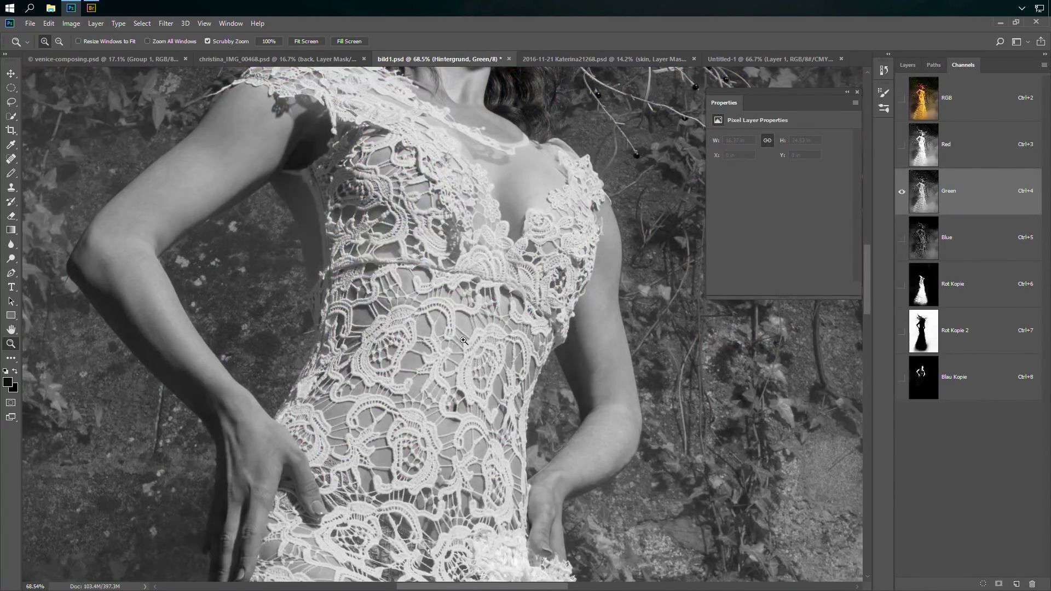
{"action": "left_click", "coordinate": [911, 68]}
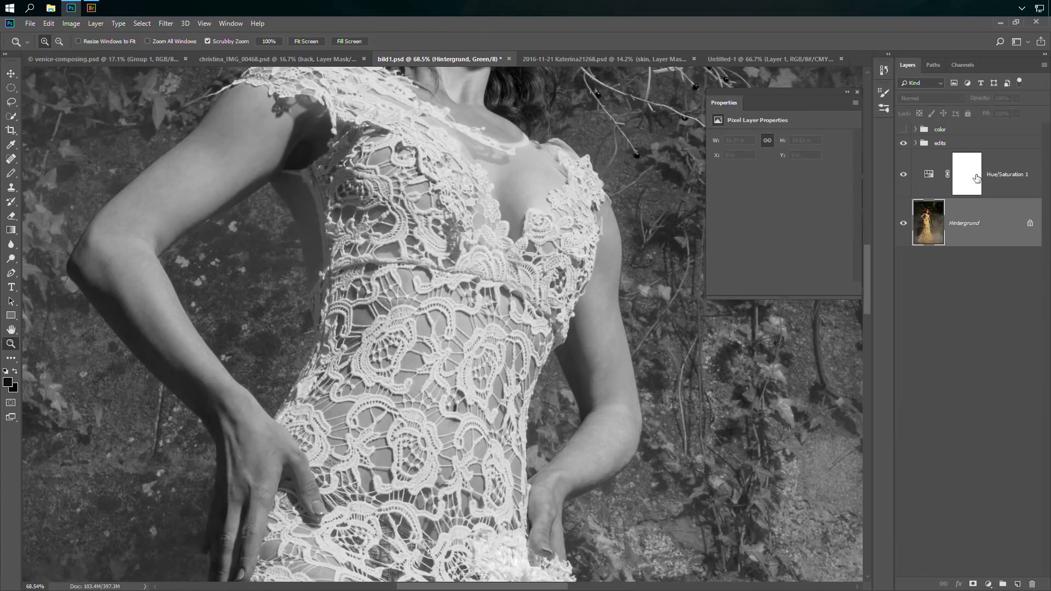
- Return to the RGB composite and add a Selective Color adjustment layer
{"action": "left_click", "coordinate": [970, 64]}
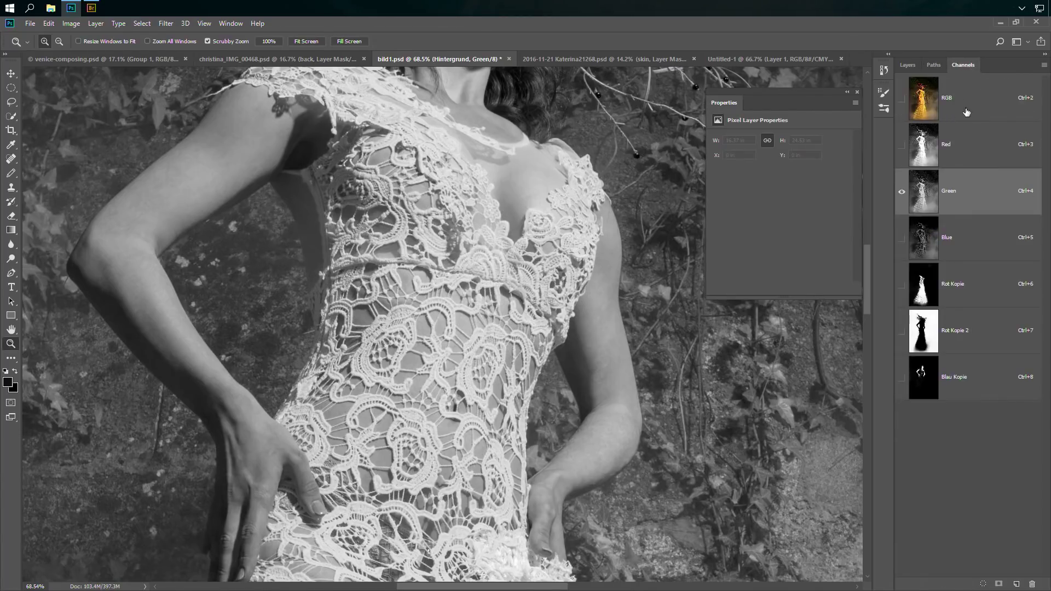
{"action": "key", "text": "ctrl+2"}
{"action": "left_click", "coordinate": [911, 66]}
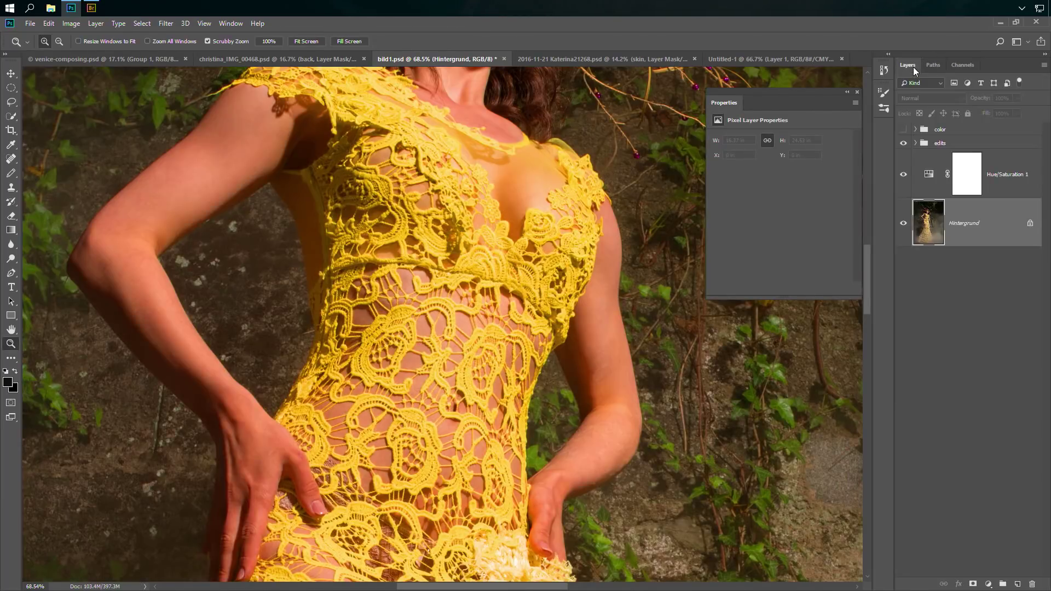
{"action": "left_click", "coordinate": [988, 584]}
{"action": "left_click", "coordinate": [992, 579]}
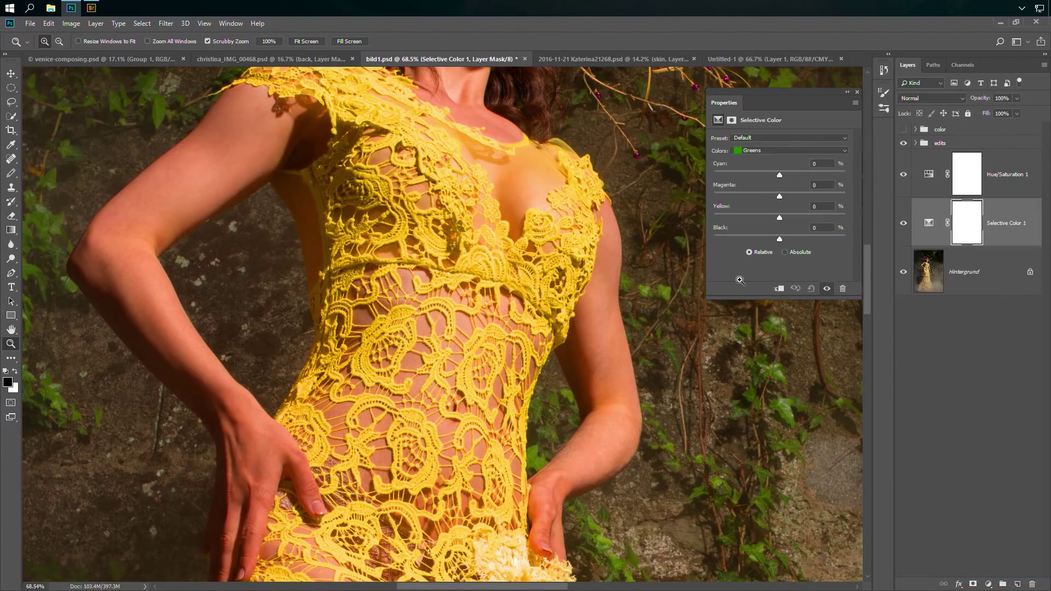
- Set the Neutrals range to Cyan +46, Magenta +21, Yellow -32, Black +6
{"action": "left_click", "coordinate": [772, 148]}
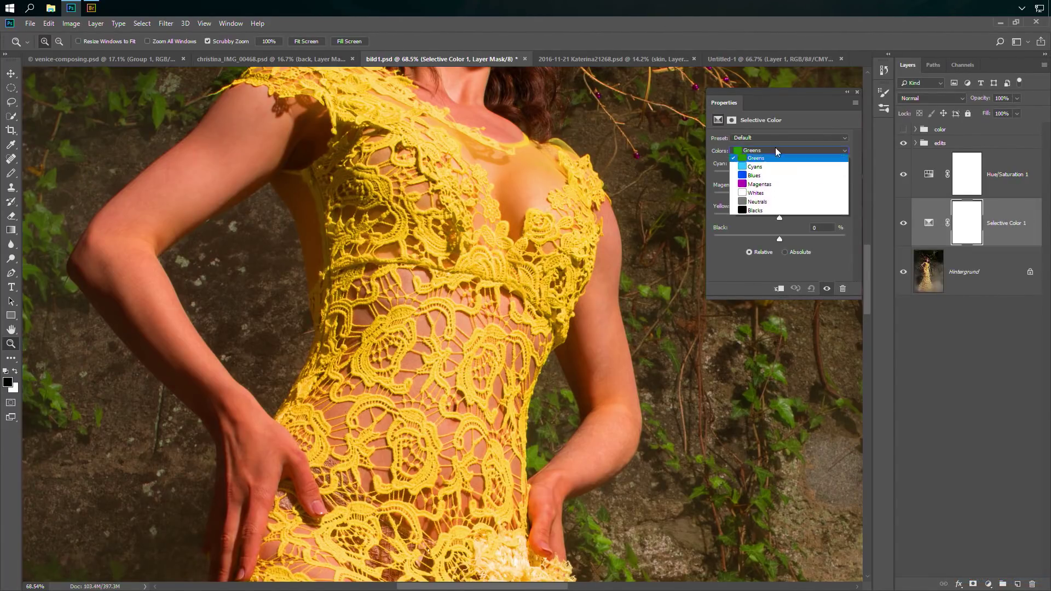
{"action": "left_click", "coordinate": [773, 221]}
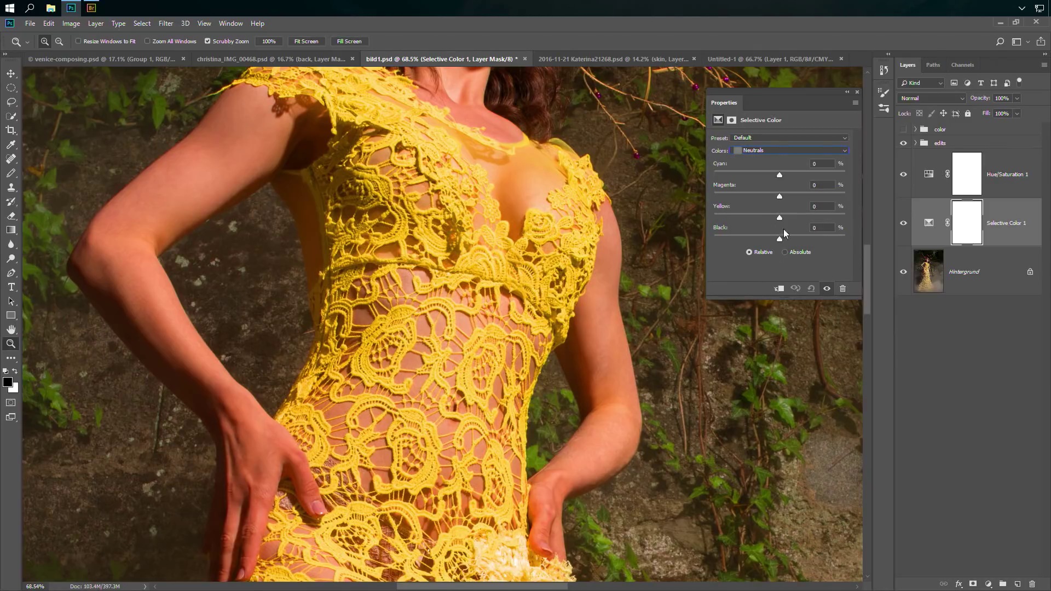
{"action": "left_click_drag", "start_coordinate": [779, 175], "coordinate": [806, 175]}
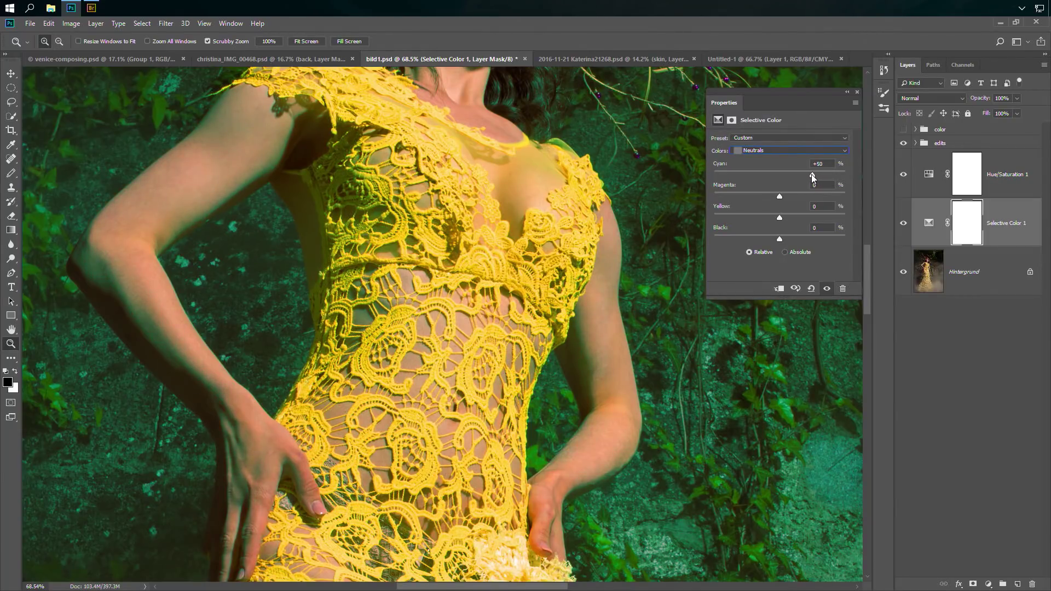
{"action": "left_click_drag", "start_coordinate": [810, 174], "coordinate": [792, 198]}
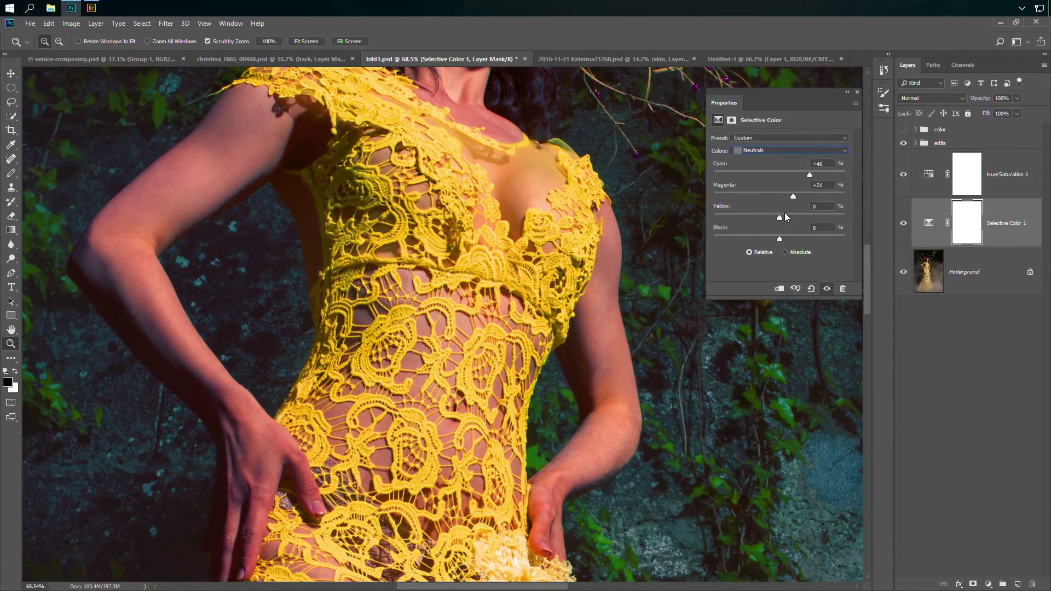
{"action": "left_click_drag", "start_coordinate": [780, 218], "coordinate": [740, 217]}
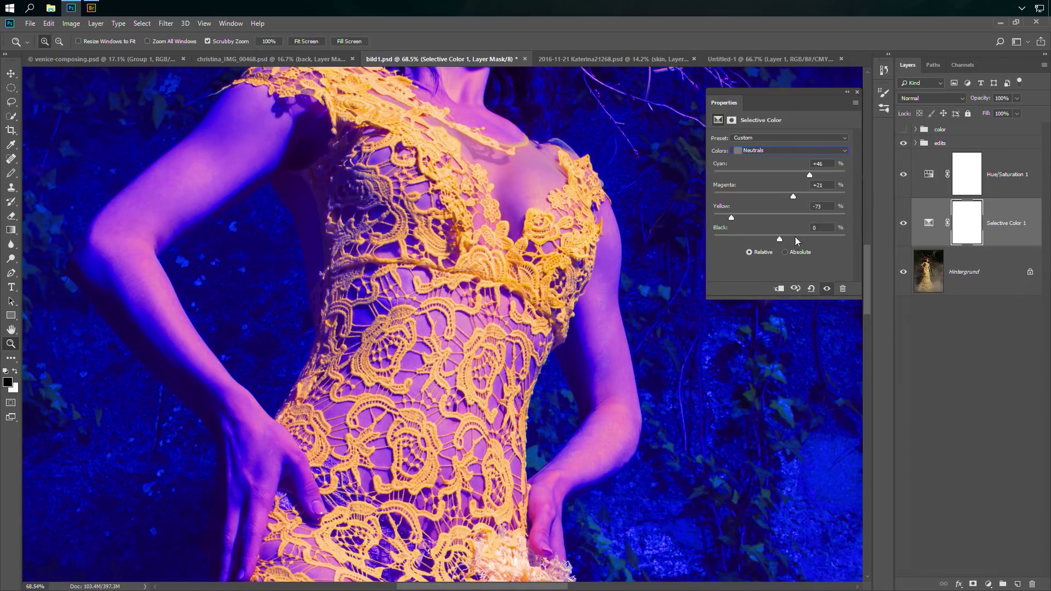
{"action": "left_click_drag", "start_coordinate": [780, 239], "coordinate": [757, 213]}
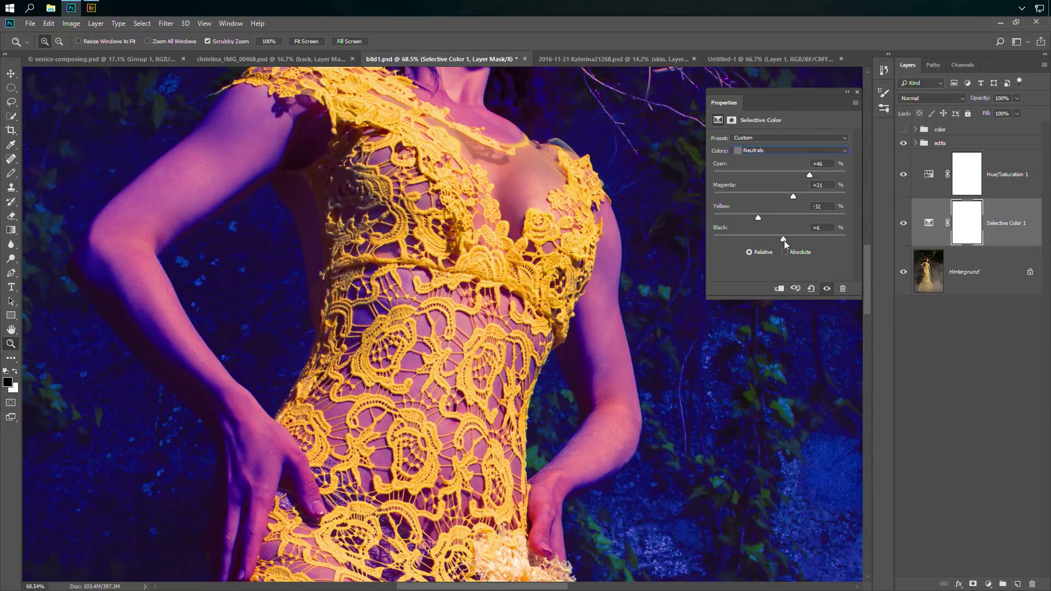
- Adjust the Magentas range to Cyan +1, Magenta +1, Black +4
{"action": "left_click", "coordinate": [775, 153]}
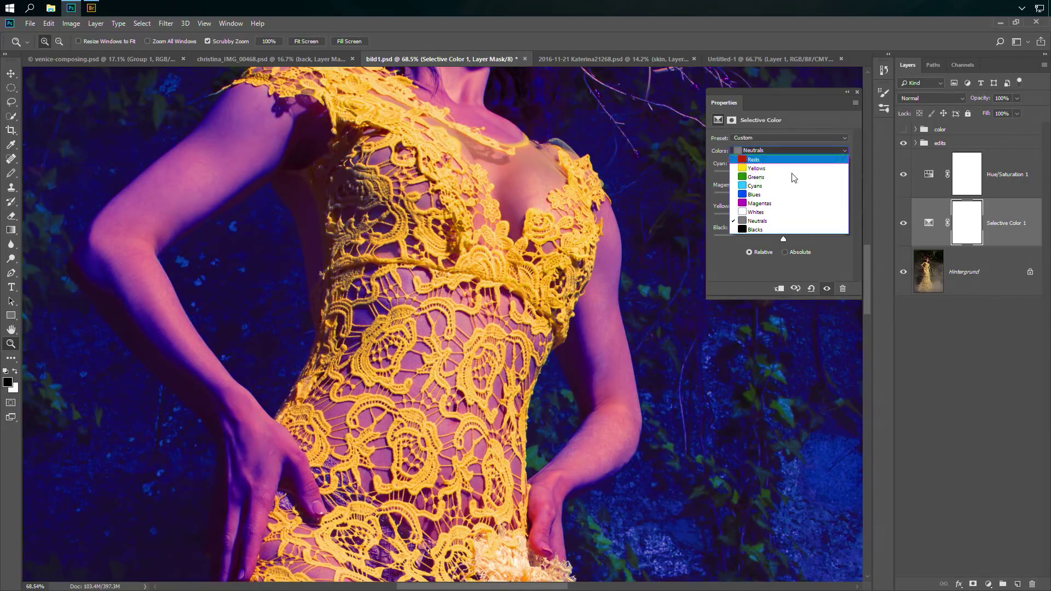
{"action": "left_click", "coordinate": [795, 204]}
{"action": "left_click_drag", "start_coordinate": [779, 239], "coordinate": [803, 241]}
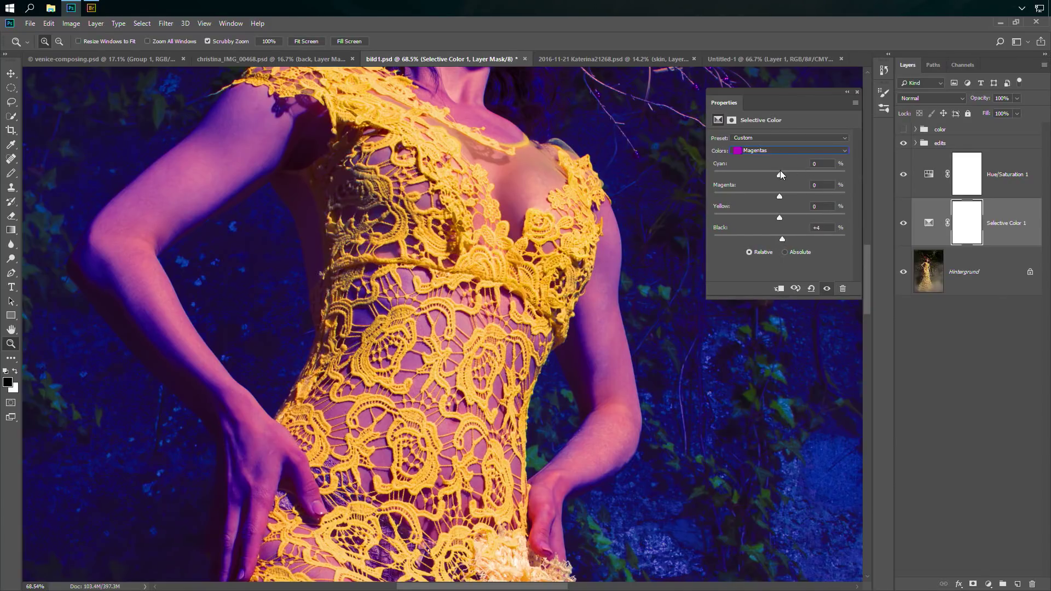
{"action": "left_click_drag", "start_coordinate": [780, 198], "coordinate": [759, 198]}
{"action": "left_click_drag", "start_coordinate": [800, 195], "coordinate": [780, 196]}
{"action": "left_click", "coordinate": [782, 147]}
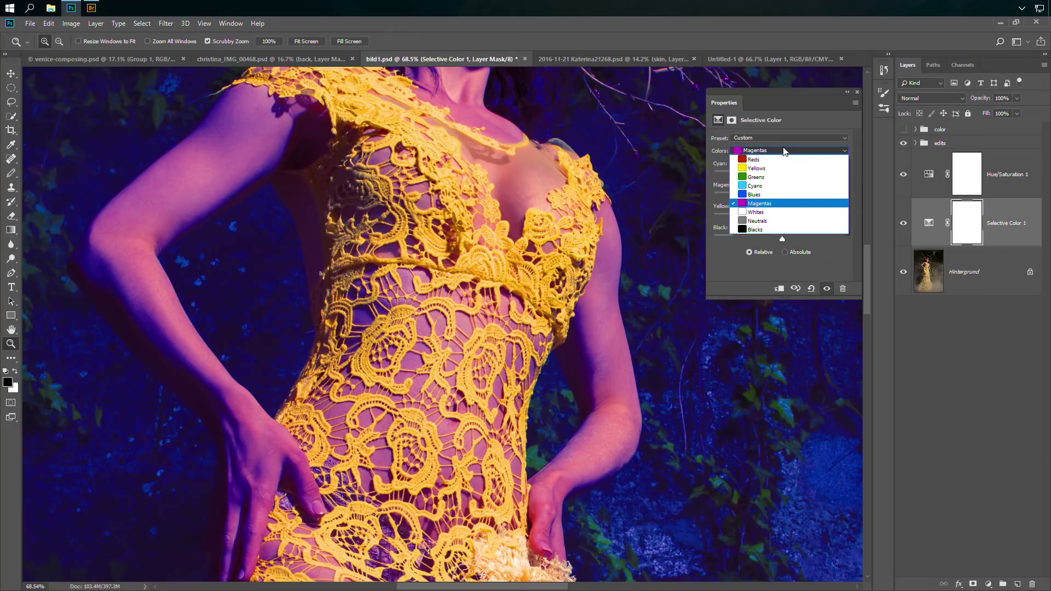
{"action": "left_click", "coordinate": [978, 342]}
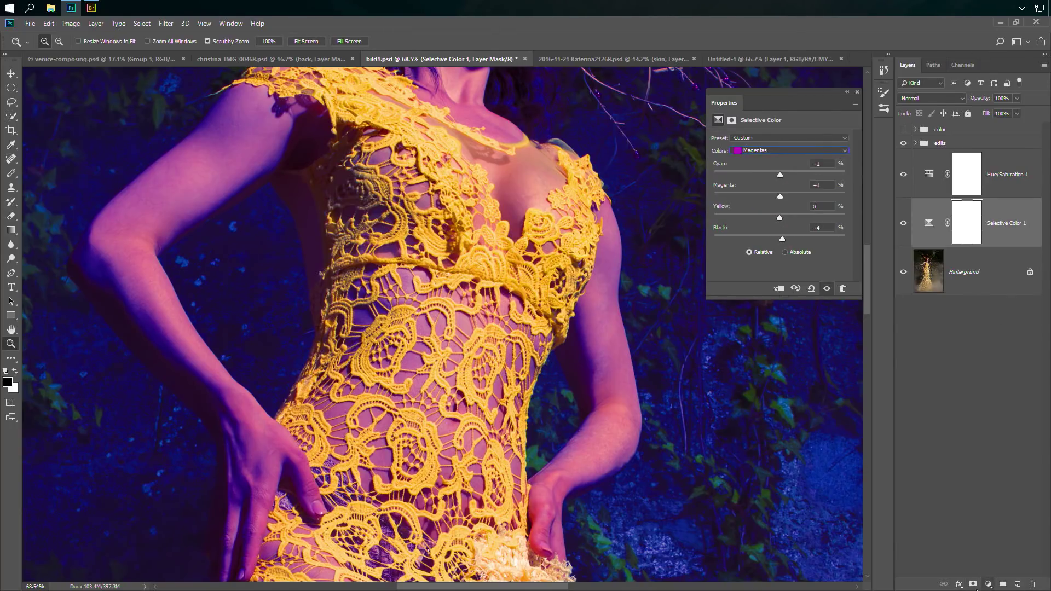
{"action": "left_click", "coordinate": [988, 585]}
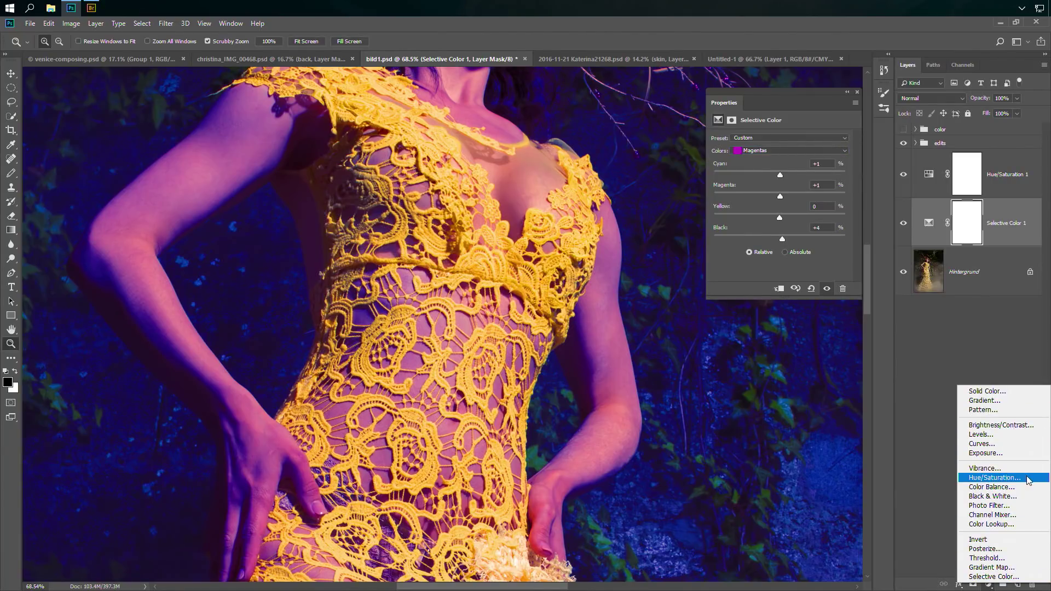
- Add a second Hue/Saturation layer with Hue +30, turning the dress lime against violet
{"action": "left_click", "coordinate": [993, 478]}
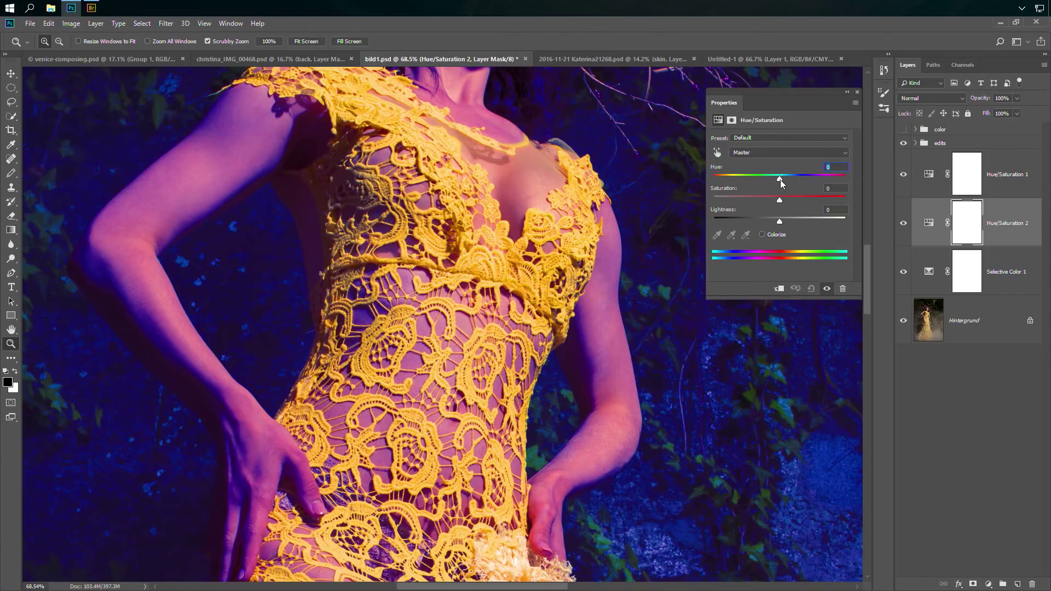
{"action": "left_click_drag", "start_coordinate": [780, 180], "coordinate": [799, 178]}
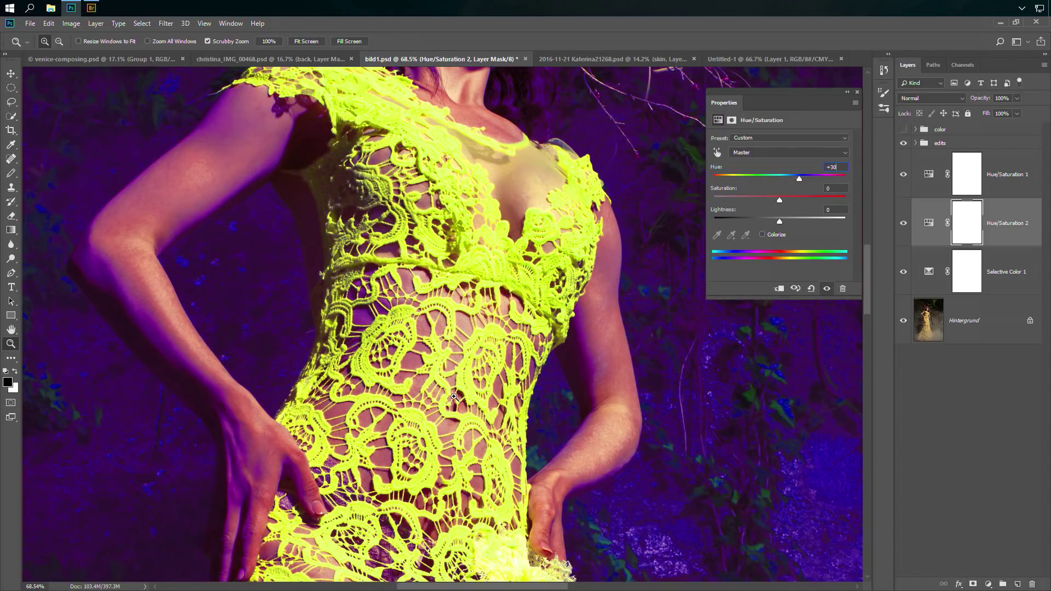
{"action": "left_click", "coordinate": [938, 167]}
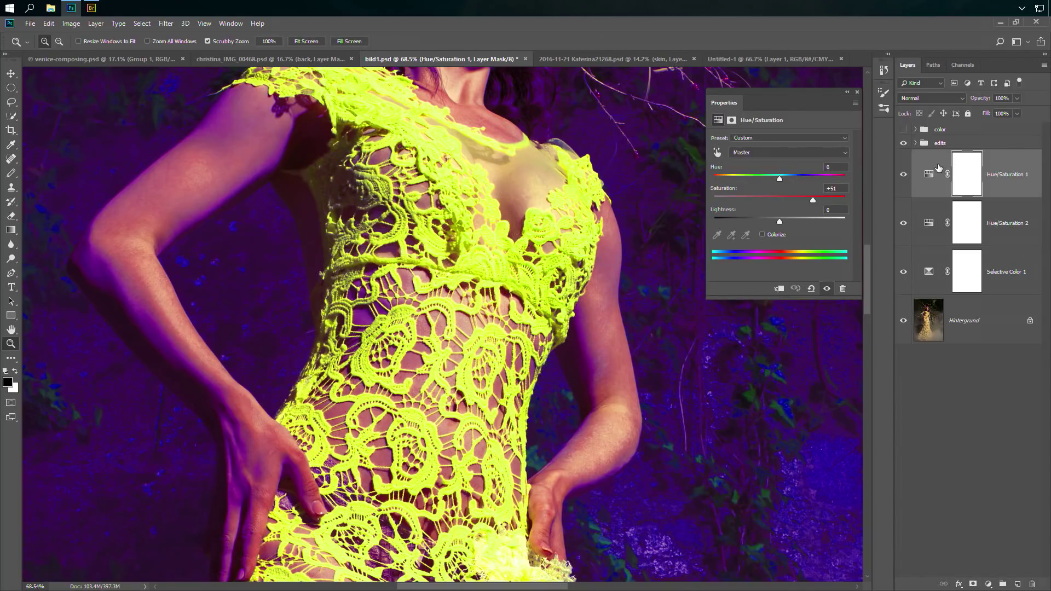
{"action": "left_click", "coordinate": [1016, 327]}
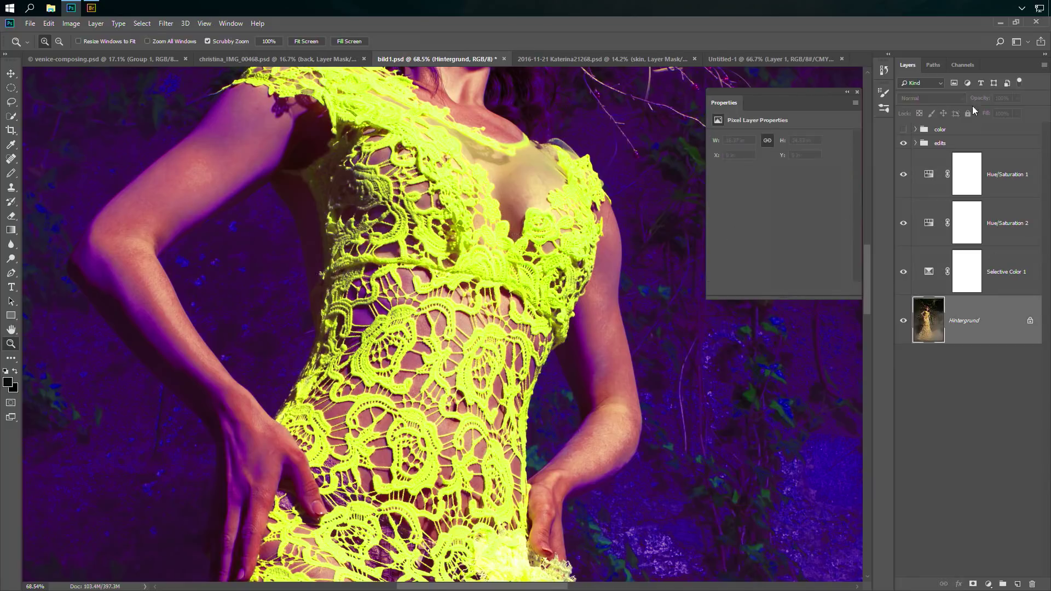
- Compare the Red, Green and Blue channels on their own, ending on Green
{"action": "left_click", "coordinate": [964, 65]}
{"action": "left_click", "coordinate": [908, 65]}
{"action": "left_click", "coordinate": [966, 66]}
{"action": "left_click", "coordinate": [974, 147]}
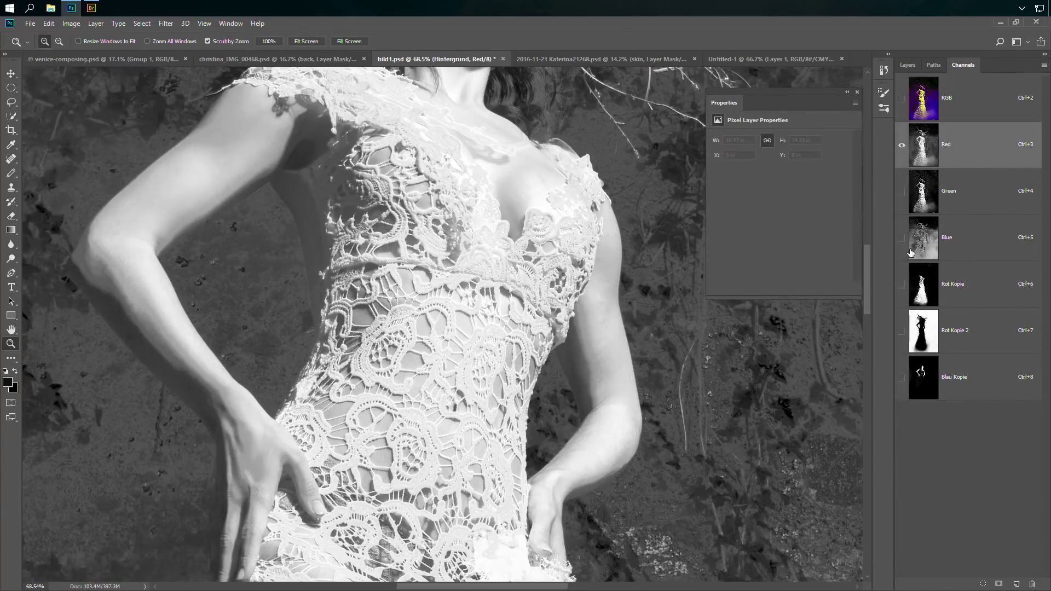
{"action": "left_click", "coordinate": [983, 193]}
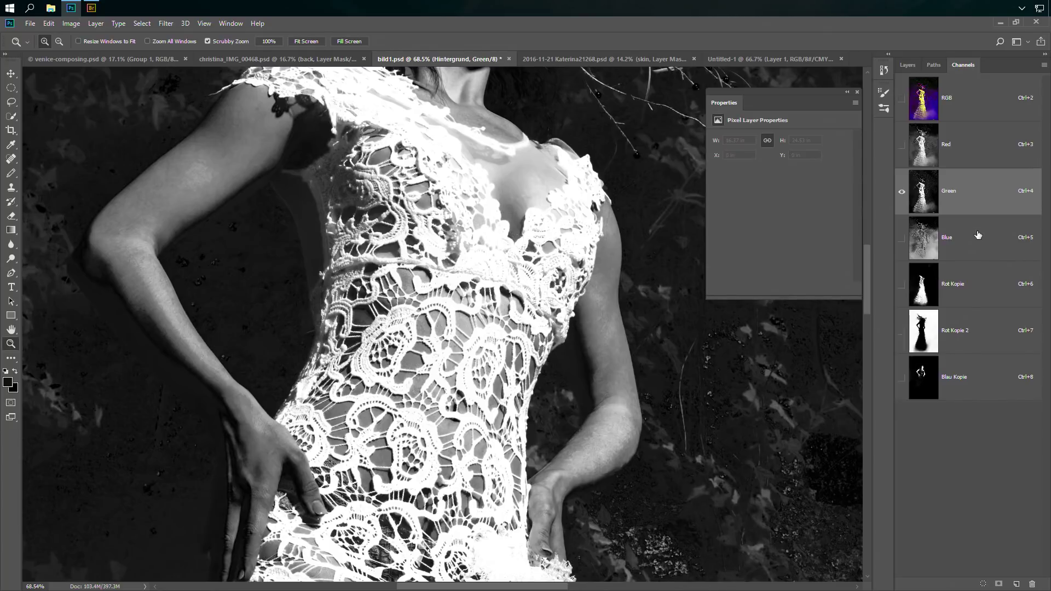
{"action": "left_click", "coordinate": [978, 236]}
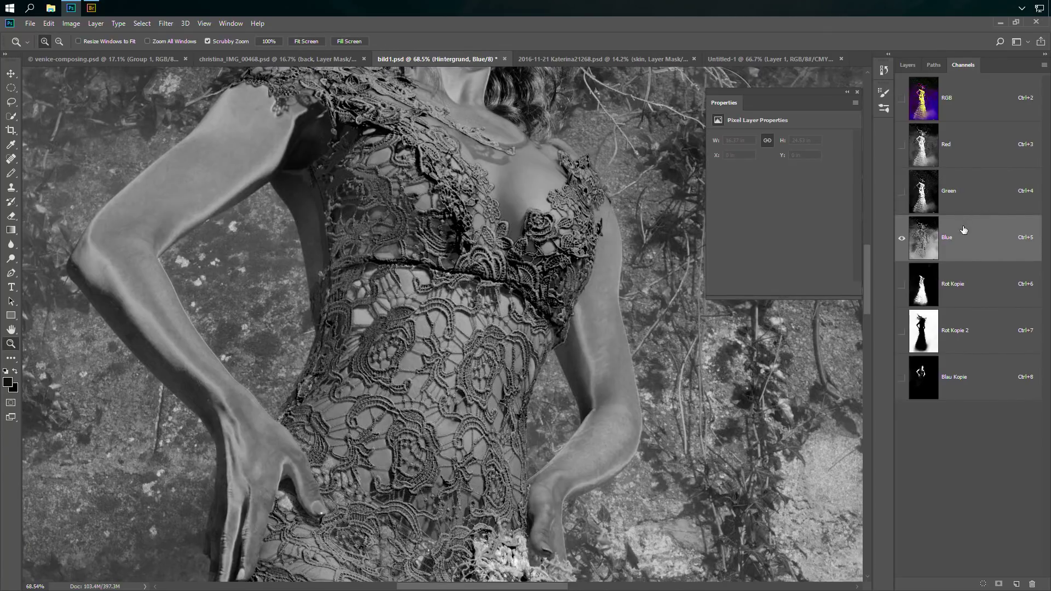
{"action": "left_click", "coordinate": [977, 191]}
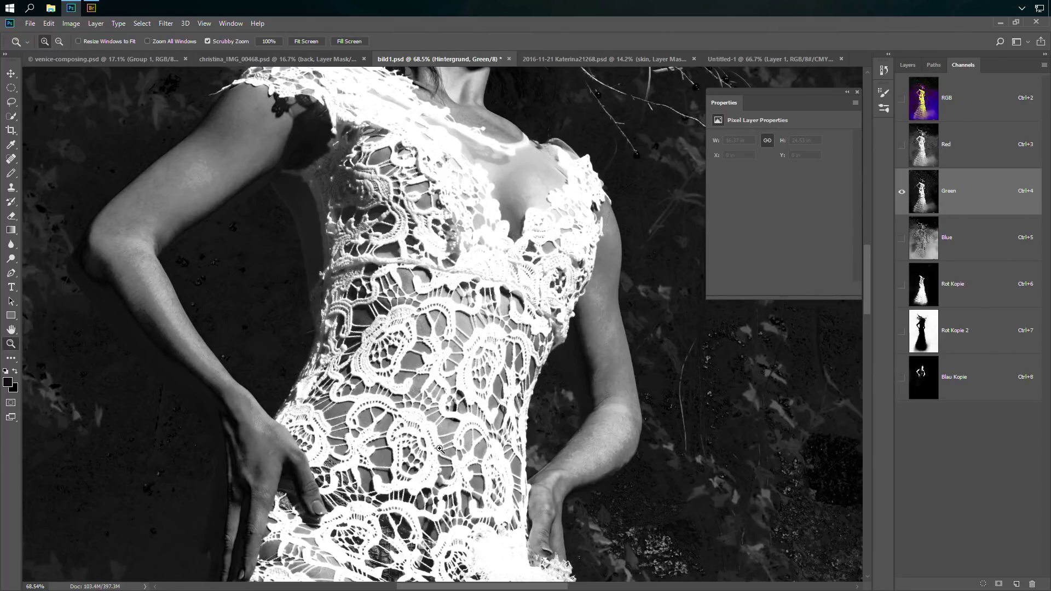
- Duplicate the Green channel as a new Green copy channel
{"action": "right_click", "coordinate": [978, 201]}
{"action": "left_click", "coordinate": [1000, 204]}
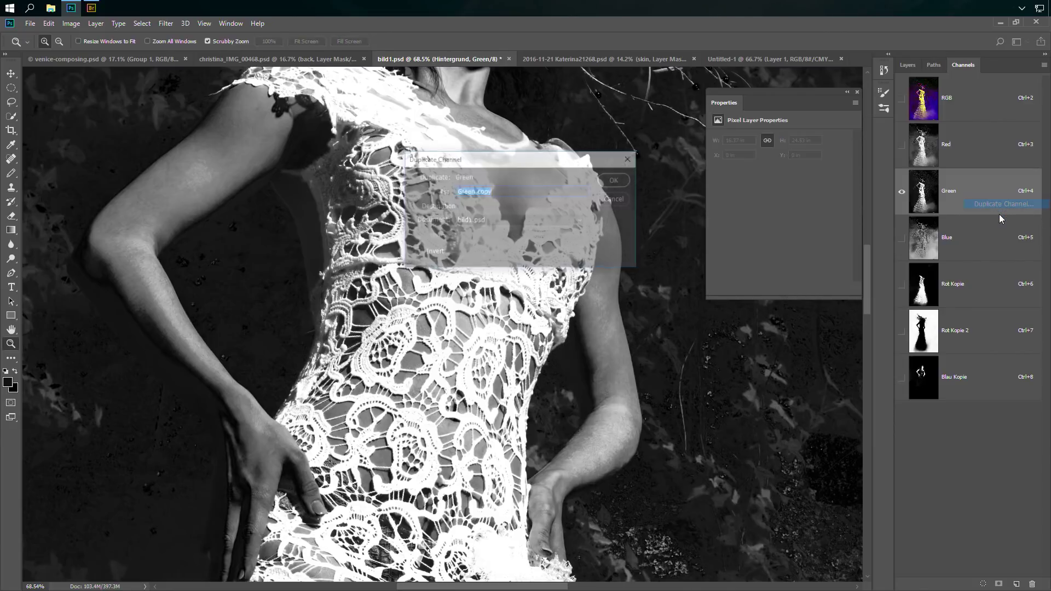
{"action": "left_click", "coordinate": [616, 180]}
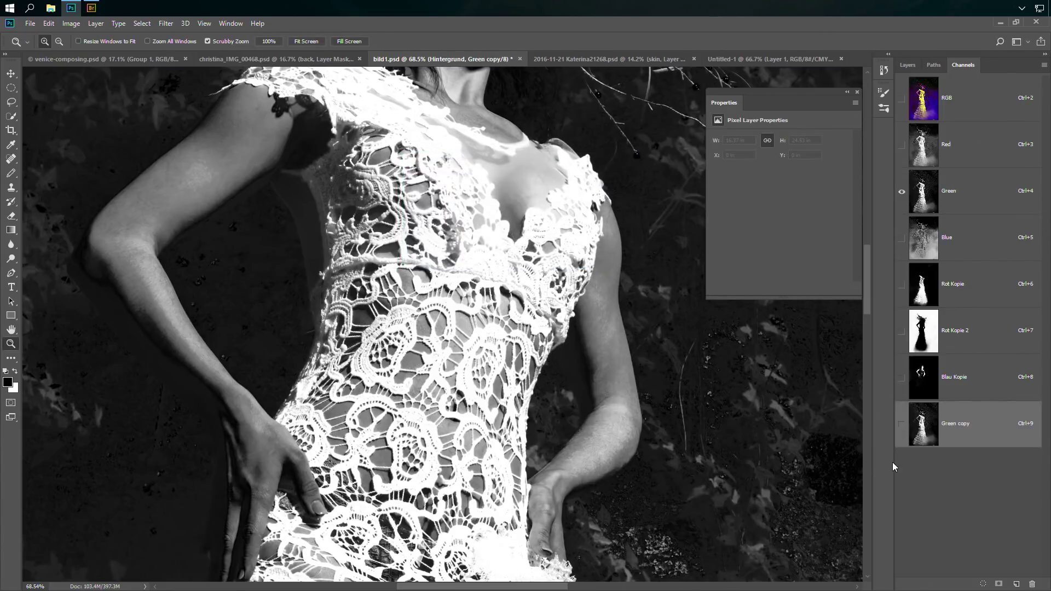
- View only the Green copy channel and pick the regular Brush at a larger size
{"action": "left_click", "coordinate": [902, 423]}
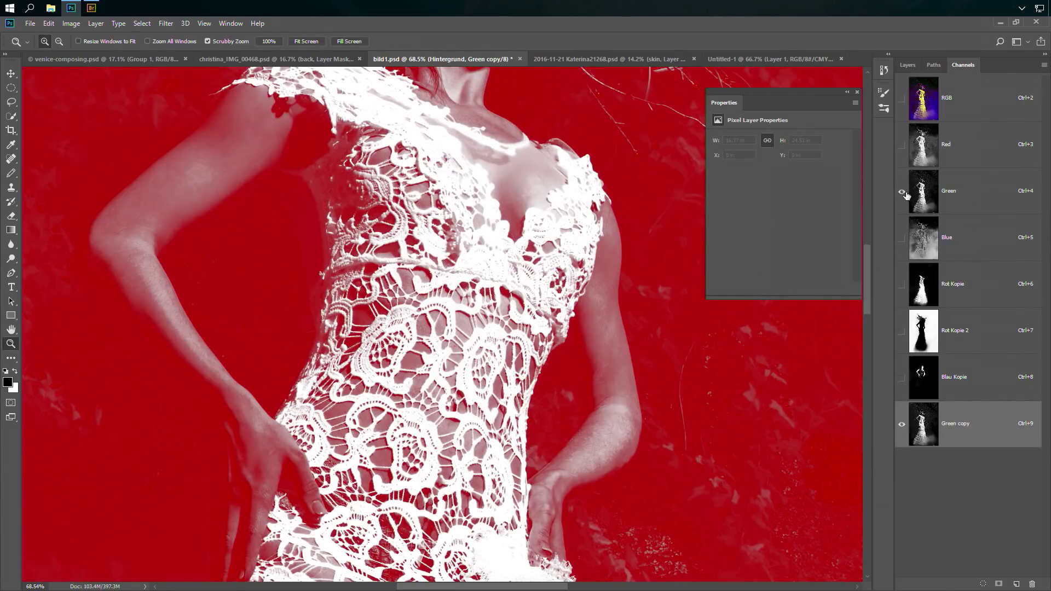
{"action": "left_click", "coordinate": [902, 192]}
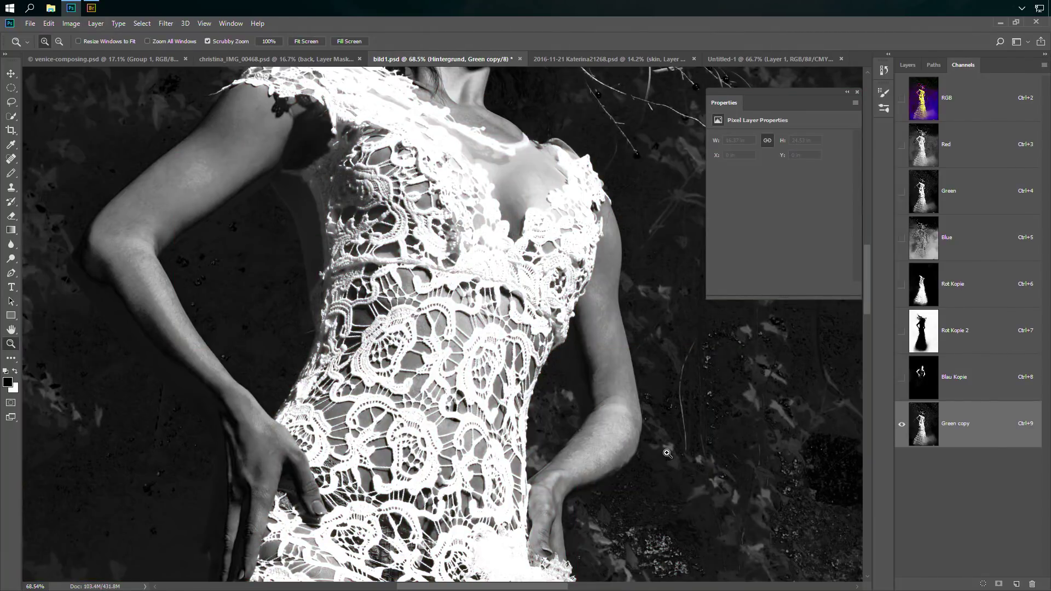
{"action": "left_click", "coordinate": [10, 174]}
{"action": "right_click", "coordinate": [11, 174]}
{"action": "left_click", "coordinate": [43, 168]}
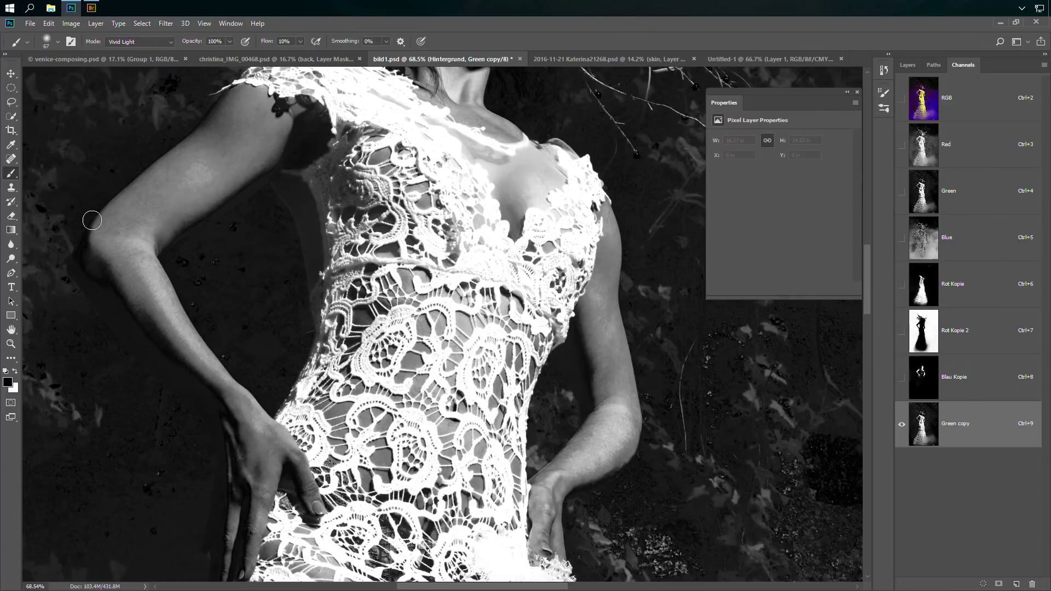
{"action": "left_click", "coordinate": [62, 48]}
{"action": "left_click_drag", "start_coordinate": [102, 73], "coordinate": [107, 77]}
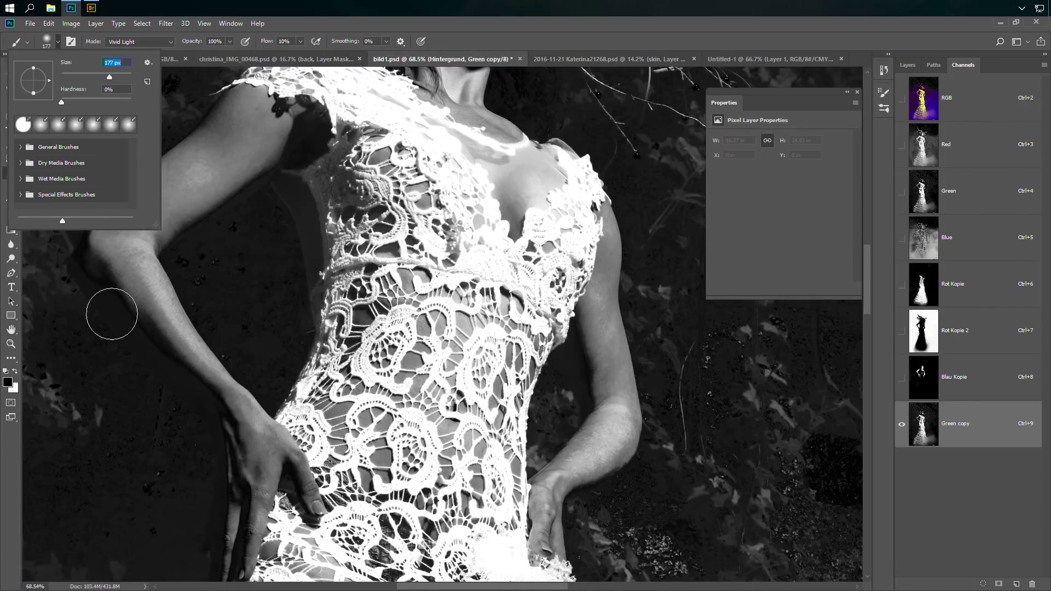
{"action": "left_click", "coordinate": [378, 437]}
- Paint black over lace gaps around the dress and neckline, then load Green copy as a selection
{"action": "mouse_move", "coordinate": [342, 433]}
{"action": "left_mouse_down"}
{"action": "mouse_move", "coordinate": [357, 306]}
{"action": "mouse_move", "coordinate": [341, 399]}
{"action": "mouse_move", "coordinate": [429, 302]}
{"action": "mouse_move", "coordinate": [432, 328]}
{"action": "mouse_move", "coordinate": [450, 321]}
{"action": "mouse_move", "coordinate": [438, 398]}
{"action": "mouse_move", "coordinate": [456, 484]}
{"action": "mouse_move", "coordinate": [481, 469]}
{"action": "mouse_move", "coordinate": [513, 380]}
{"action": "mouse_move", "coordinate": [536, 372]}
{"action": "mouse_move", "coordinate": [534, 493]}
{"action": "left_mouse_up"}
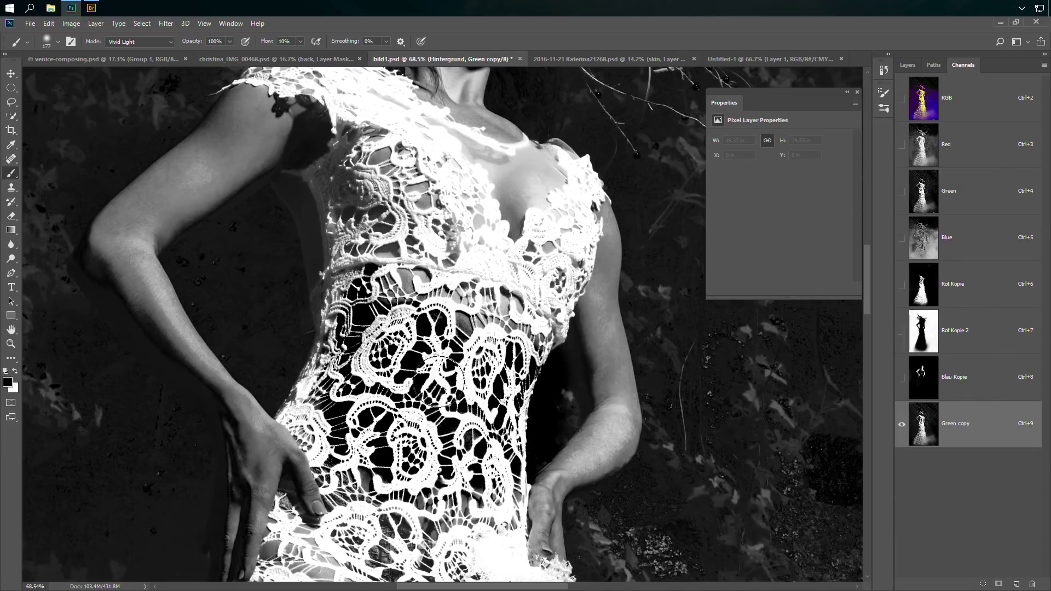
{"action": "mouse_move", "coordinate": [555, 323]}
{"action": "left_mouse_down"}
{"action": "mouse_move", "coordinate": [454, 320]}
{"action": "mouse_move", "coordinate": [427, 277]}
{"action": "mouse_move", "coordinate": [368, 259]}
{"action": "mouse_move", "coordinate": [390, 190]}
{"action": "mouse_move", "coordinate": [388, 88]}
{"action": "left_mouse_up"}
{"action": "mouse_move", "coordinate": [479, 340]}
{"action": "left_mouse_down"}
{"action": "mouse_move", "coordinate": [383, 438]}
{"action": "mouse_move", "coordinate": [336, 422]}
{"action": "mouse_move", "coordinate": [340, 496]}
{"action": "mouse_move", "coordinate": [405, 529]}
{"action": "mouse_move", "coordinate": [433, 482]}
{"action": "mouse_move", "coordinate": [515, 509]}
{"action": "mouse_move", "coordinate": [459, 509]}
{"action": "mouse_move", "coordinate": [430, 539]}
{"action": "mouse_move", "coordinate": [460, 351]}
{"action": "mouse_move", "coordinate": [512, 304]}
{"action": "mouse_move", "coordinate": [465, 299]}
{"action": "mouse_move", "coordinate": [504, 345]}
{"action": "mouse_move", "coordinate": [564, 329]}
{"action": "mouse_move", "coordinate": [547, 350]}
{"action": "mouse_move", "coordinate": [364, 263]}
{"action": "mouse_move", "coordinate": [312, 215]}
{"action": "mouse_move", "coordinate": [366, 218]}
{"action": "mouse_move", "coordinate": [433, 175]}
{"action": "mouse_move", "coordinate": [521, 207]}
{"action": "mouse_move", "coordinate": [540, 176]}
{"action": "mouse_move", "coordinate": [525, 208]}
{"action": "mouse_move", "coordinate": [542, 186]}
{"action": "mouse_move", "coordinate": [570, 211]}
{"action": "mouse_move", "coordinate": [597, 285]}
{"action": "mouse_move", "coordinate": [597, 226]}
{"action": "mouse_move", "coordinate": [615, 263]}
{"action": "mouse_move", "coordinate": [594, 405]}
{"action": "left_mouse_up"}
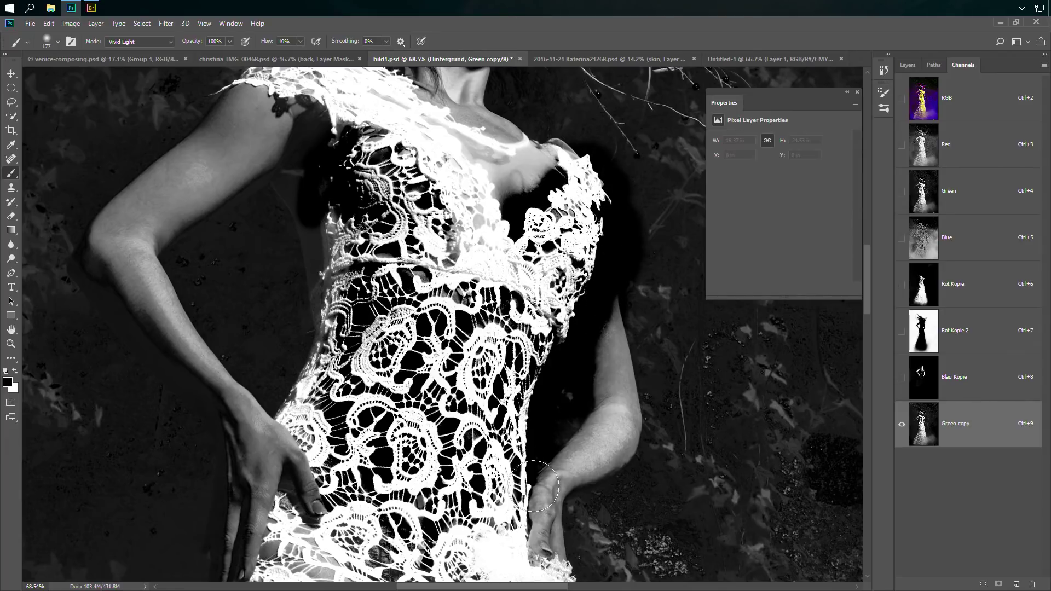
{"action": "mouse_move", "coordinate": [373, 545]}
{"action": "left_mouse_down"}
{"action": "mouse_move", "coordinate": [292, 550]}
{"action": "mouse_move", "coordinate": [300, 534]}
{"action": "mouse_move", "coordinate": [292, 448]}
{"action": "mouse_move", "coordinate": [266, 399]}
{"action": "mouse_move", "coordinate": [362, 220]}
{"action": "left_mouse_up"}
{"action": "mouse_move", "coordinate": [476, 200]}
{"action": "left_mouse_down"}
{"action": "mouse_move", "coordinate": [470, 206]}
{"action": "mouse_move", "coordinate": [493, 223]}
{"action": "mouse_move", "coordinate": [484, 208]}
{"action": "mouse_move", "coordinate": [496, 170]}
{"action": "mouse_move", "coordinate": [509, 208]}
{"action": "left_mouse_up"}
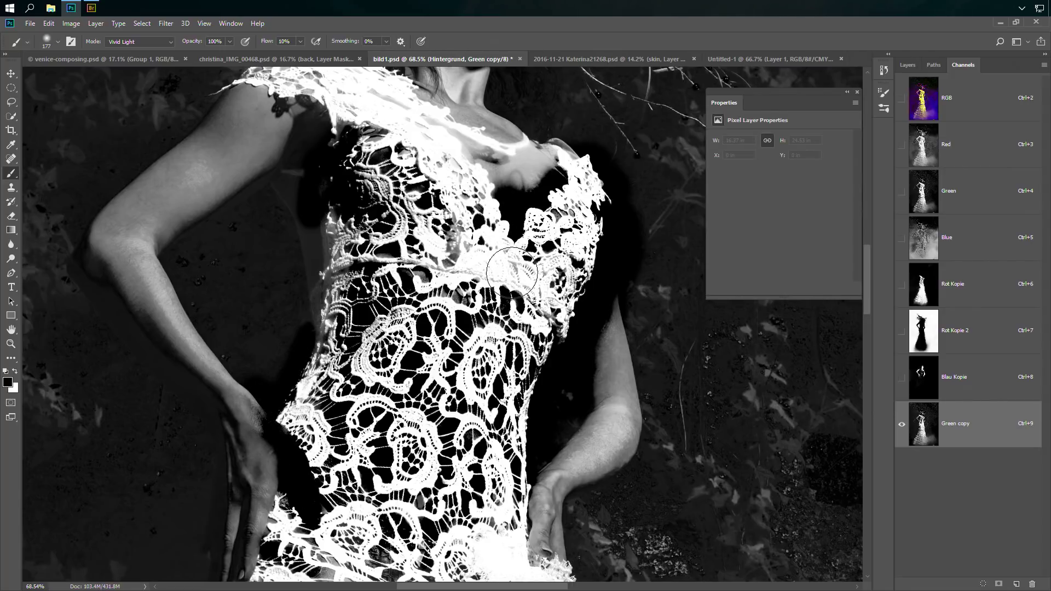
{"action": "left_click", "coordinate": [929, 427], "text": "ctrl"}
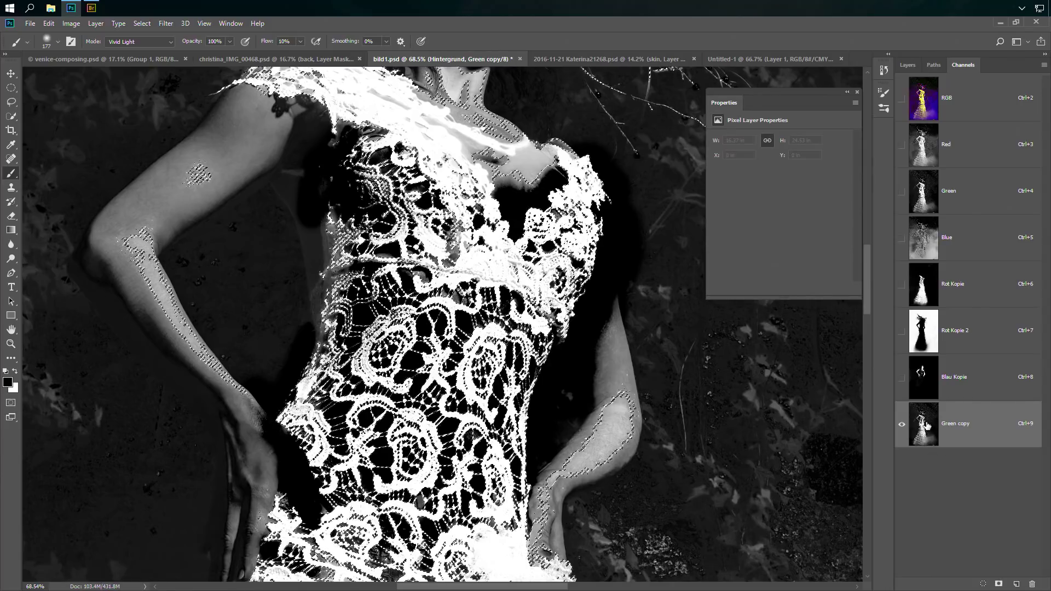
- Create Group 1 and give it a layer mask from the lace selection
{"action": "left_click", "coordinate": [916, 64]}
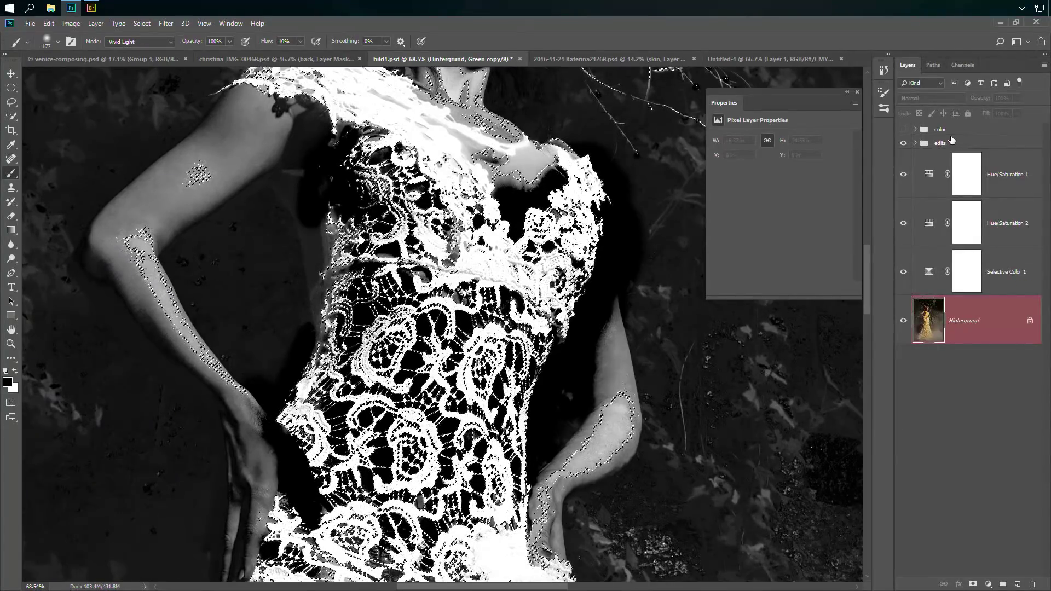
{"action": "left_click", "coordinate": [1003, 585]}
{"action": "left_click", "coordinate": [973, 584]}
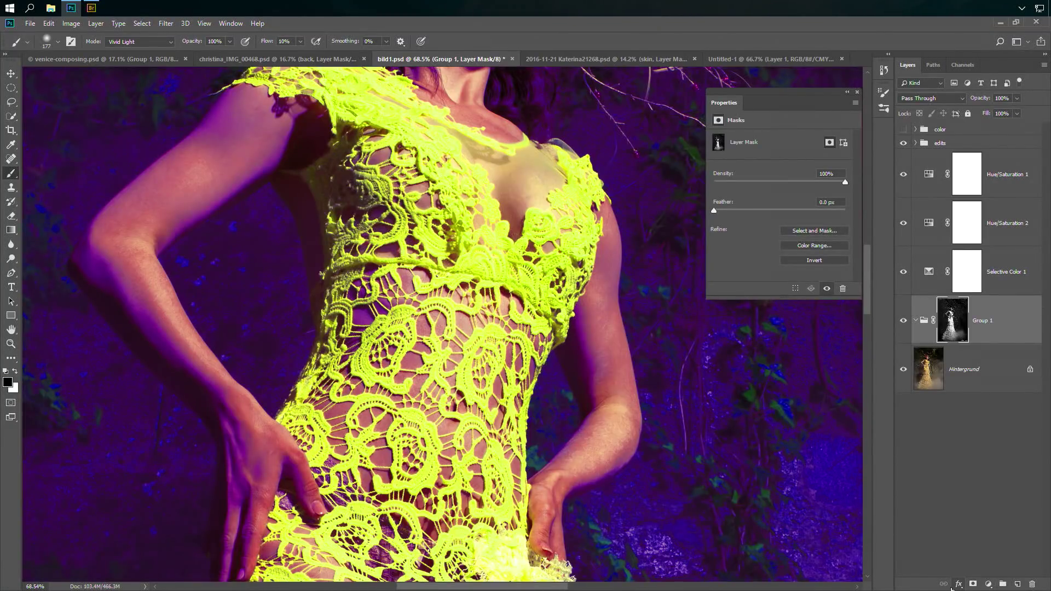
- Delete the Hue/Saturation 1, Hue/Saturation 2 and Selective Color 1 layers
{"action": "left_click", "coordinate": [968, 176]}
{"action": "left_click", "coordinate": [1010, 290], "text": "shift"}
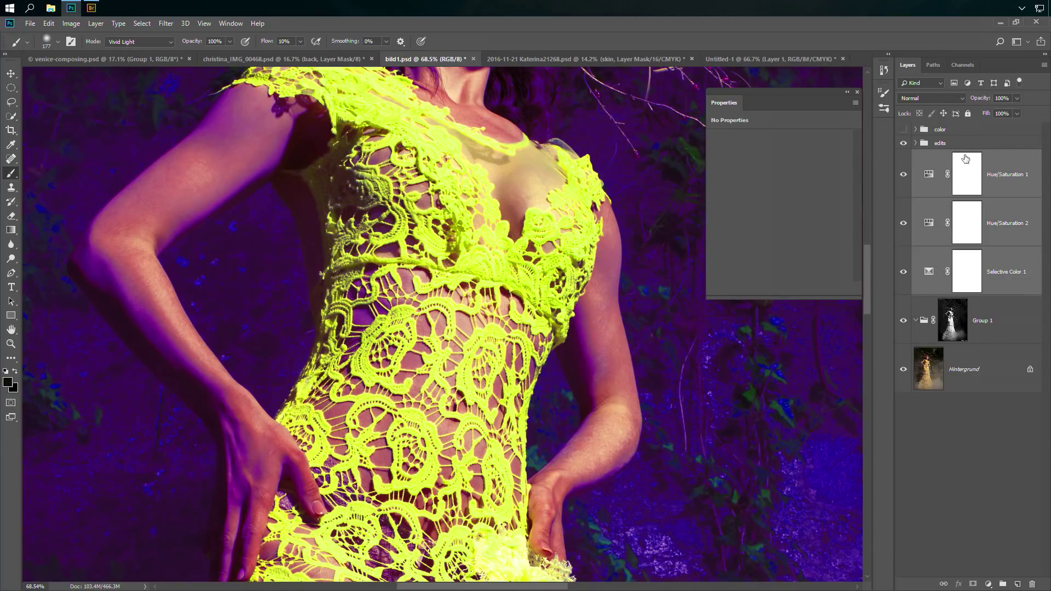
{"action": "left_click_drag", "start_coordinate": [952, 279], "coordinate": [1036, 585]}
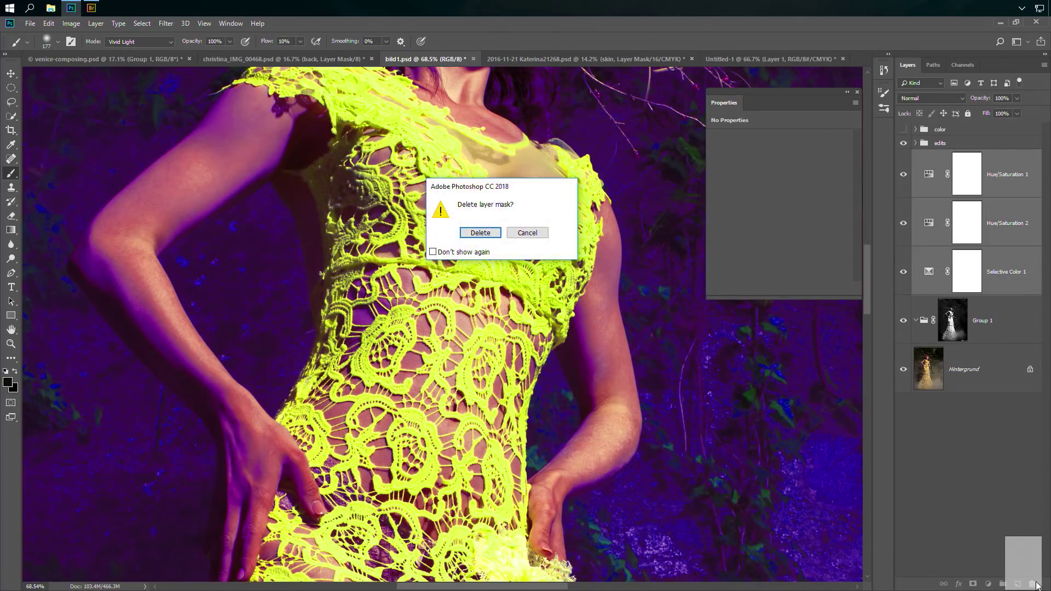
{"action": "left_click", "coordinate": [491, 234]}
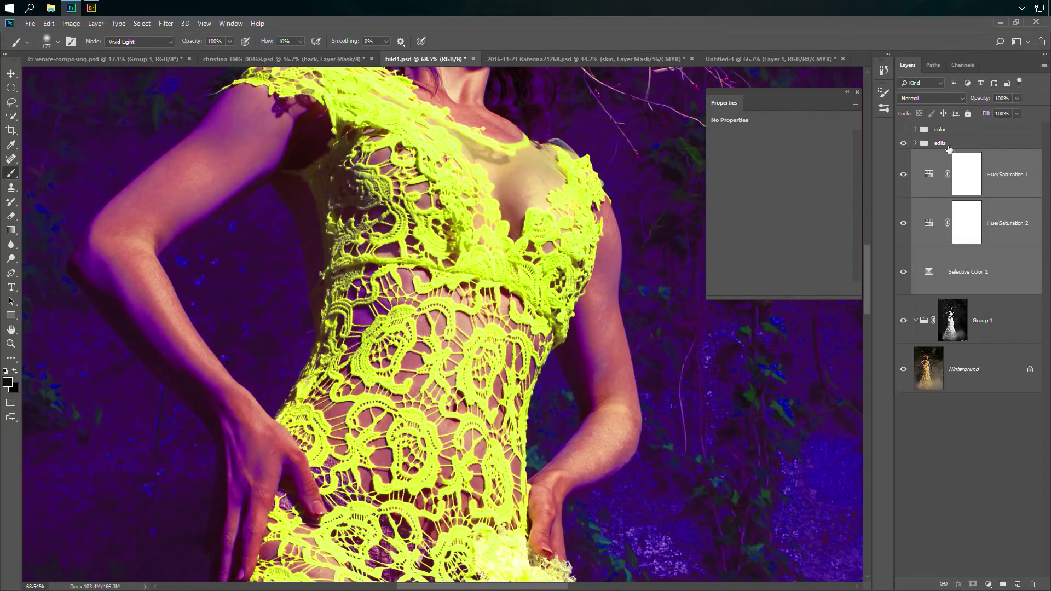
{"action": "left_click", "coordinate": [929, 175]}
{"action": "left_click_drag", "start_coordinate": [931, 181], "coordinate": [1032, 584]}
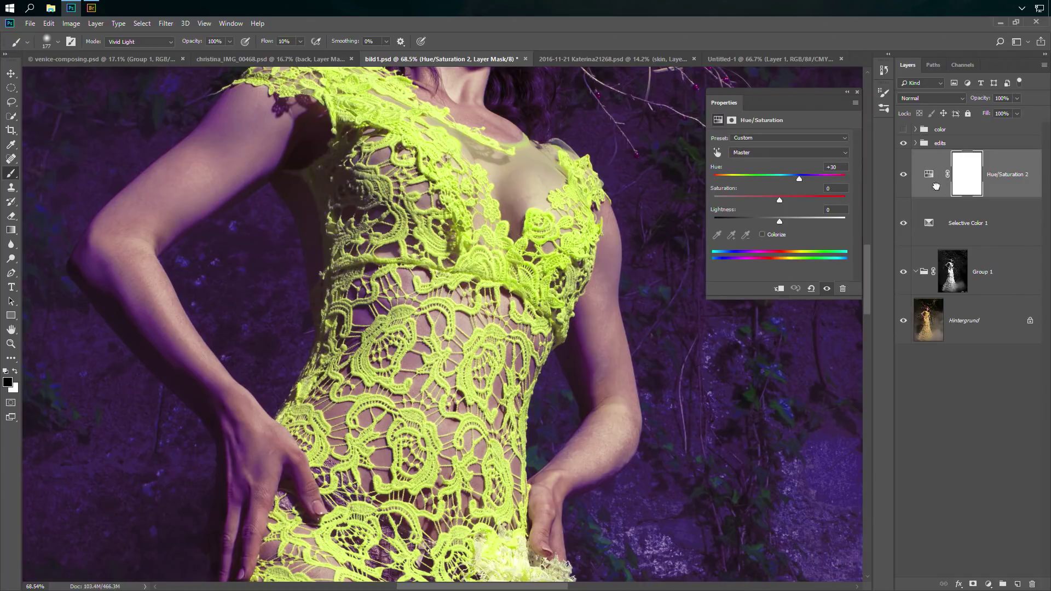
{"action": "left_click_drag", "start_coordinate": [936, 187], "coordinate": [1032, 584]}
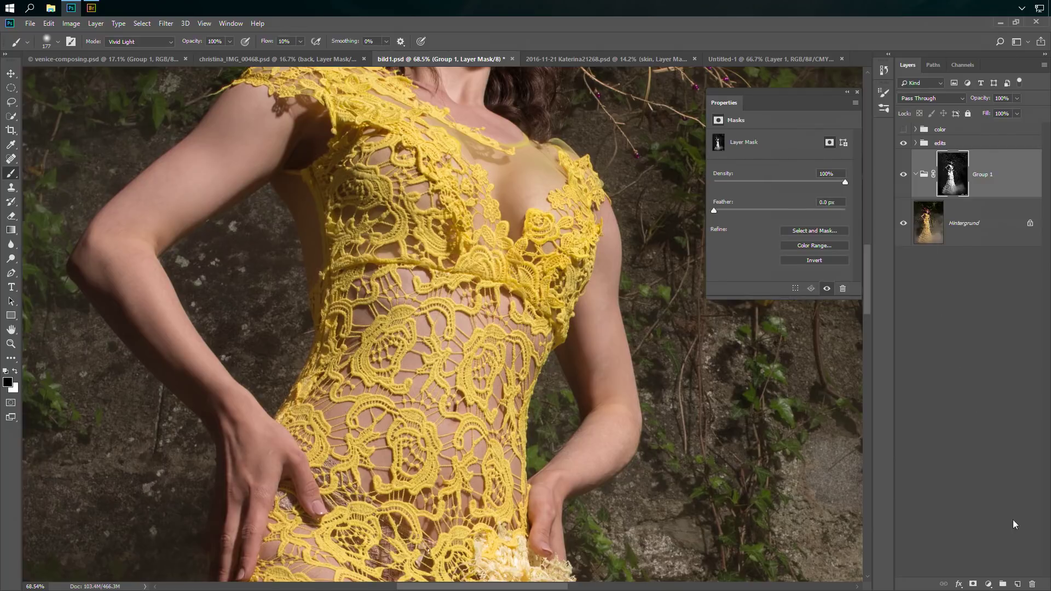
- Add a Hue/Saturation adjustment at Saturation +37 and toggle it to compare
{"action": "left_click", "coordinate": [989, 584]}
{"action": "left_click", "coordinate": [1014, 477]}
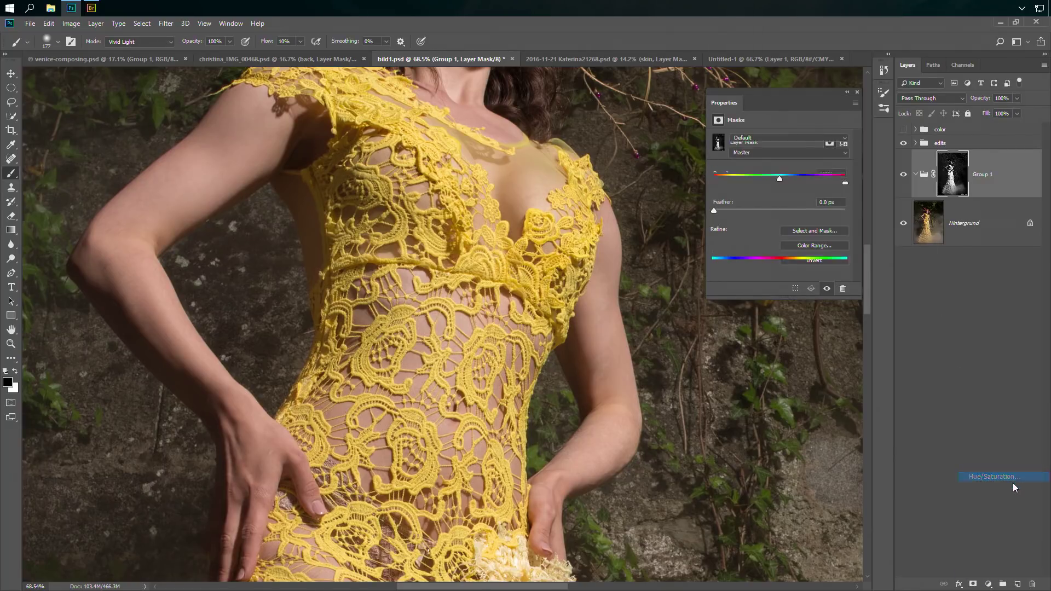
{"action": "left_click_drag", "start_coordinate": [783, 200], "coordinate": [804, 198]}
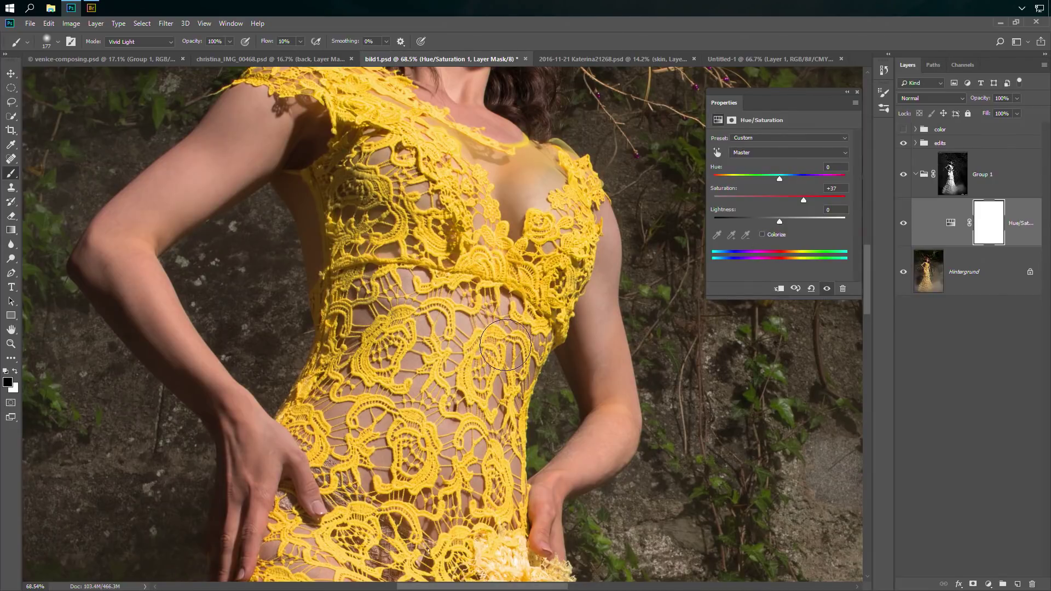
{"action": "left_click", "coordinate": [903, 225]}
{"action": "left_click", "coordinate": [904, 226]}
- Zoom out to fit the whole image and compare the dress with and without the saturation boost
{"action": "left_click", "coordinate": [11, 344]}
{"action": "left_click_drag", "start_coordinate": [479, 271], "coordinate": [425, 323]}
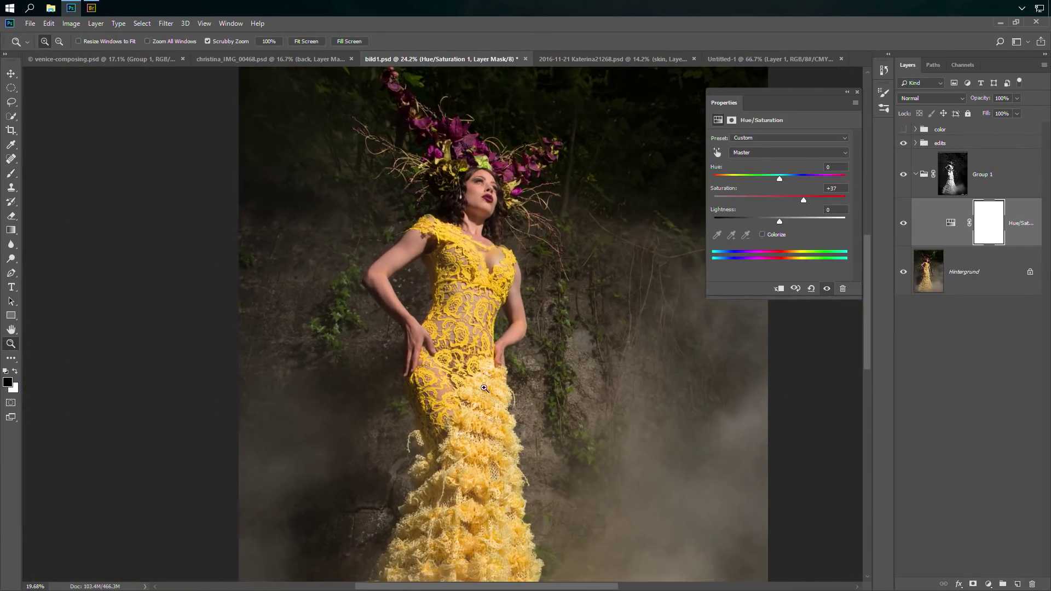
{"action": "left_click_drag", "start_coordinate": [508, 317], "coordinate": [497, 316]}
{"action": "left_click_drag", "start_coordinate": [482, 434], "coordinate": [465, 441]}
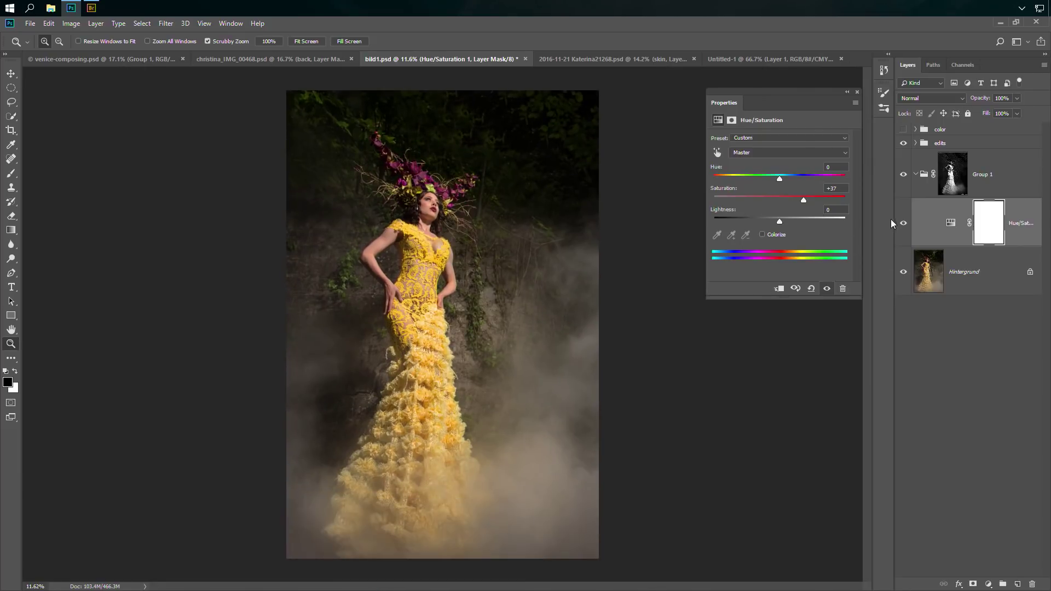
{"action": "left_click", "coordinate": [903, 225]}
{"action": "left_click", "coordinate": [903, 225]}
{"action": "left_click", "coordinate": [904, 225]}
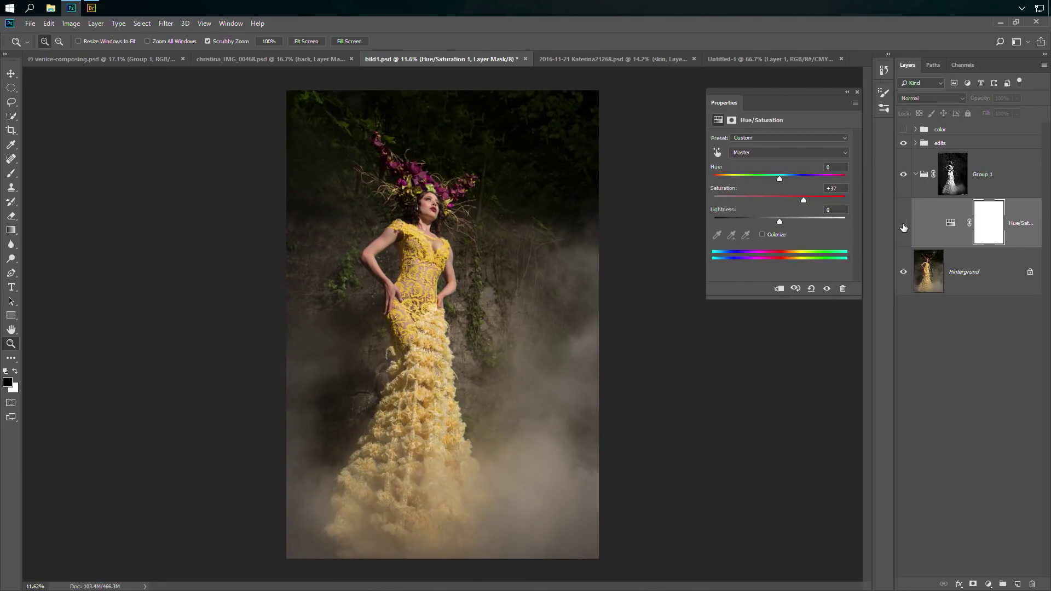
{"action": "left_click", "coordinate": [903, 226]}
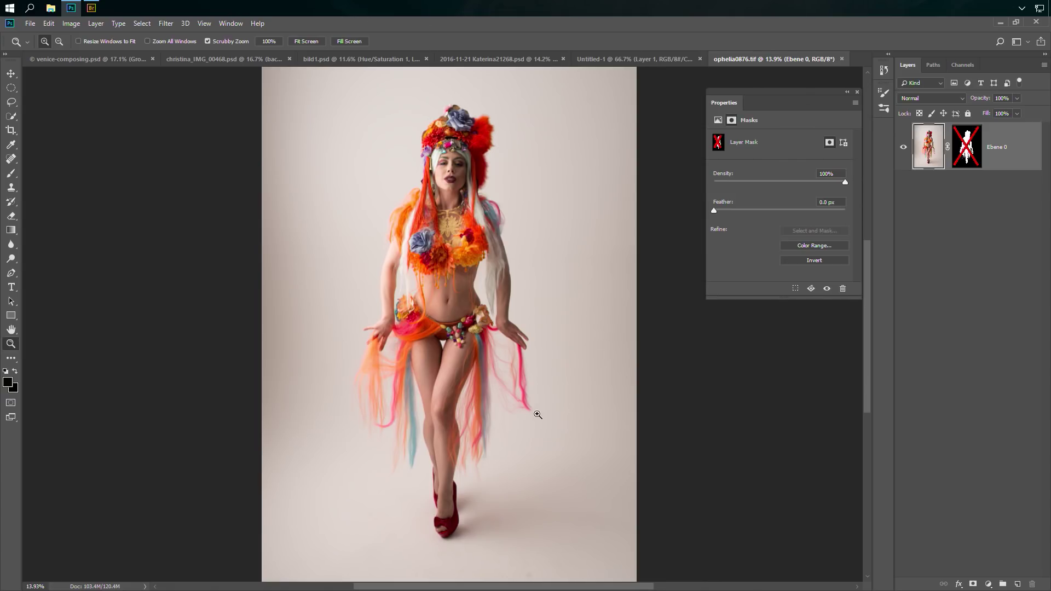
- Zoom and pan over the legs, hip jewelry and pink hair strands to inspect them
{"action": "left_click_drag", "start_coordinate": [488, 442], "coordinate": [550, 405]}
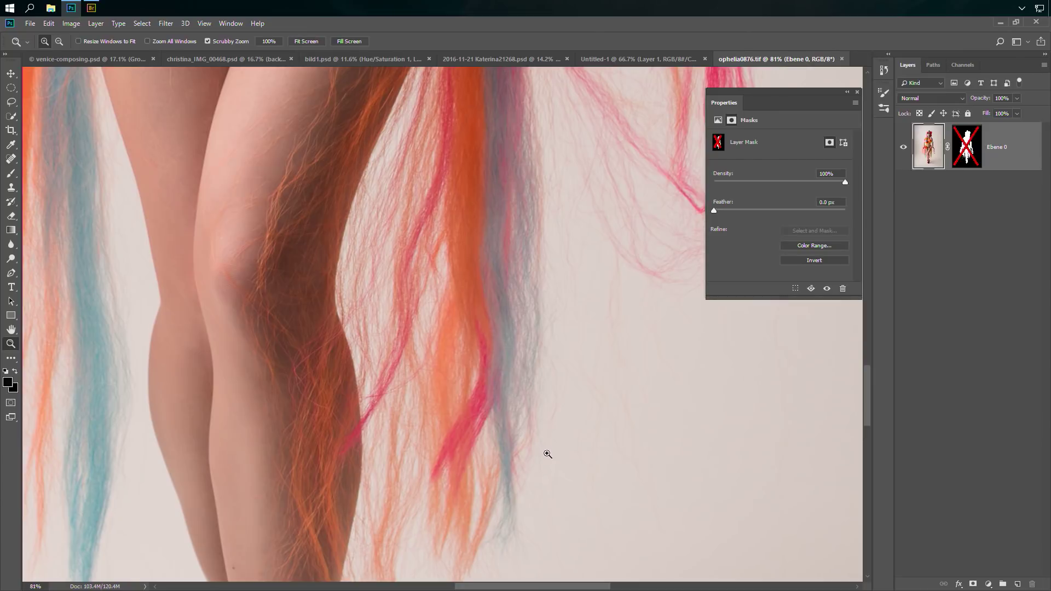
{"action": "left_click_drag", "start_coordinate": [545, 447], "coordinate": [434, 425]}
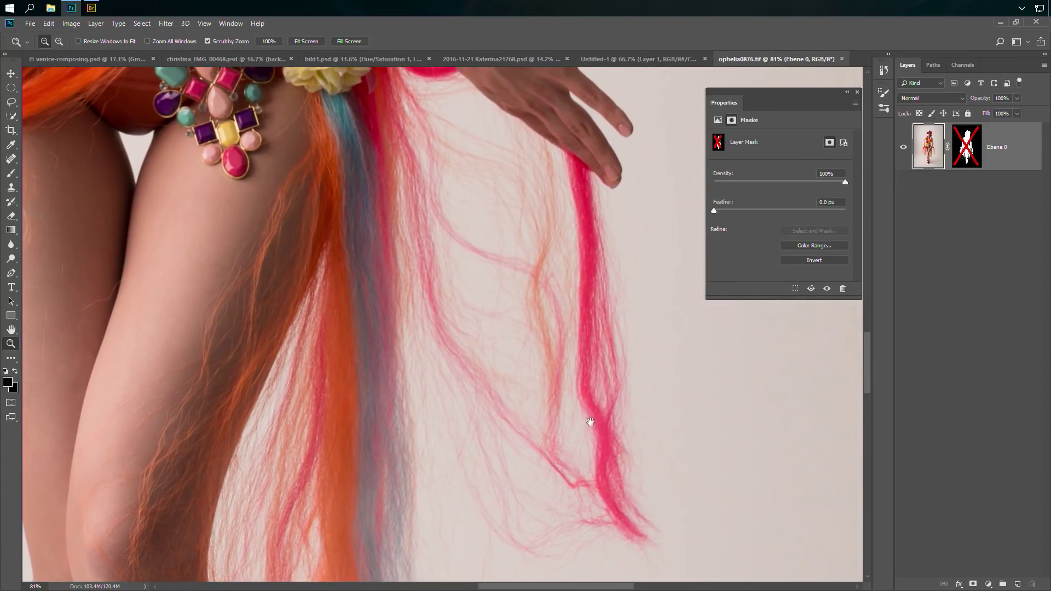
{"action": "left_click_drag", "start_coordinate": [586, 418], "coordinate": [569, 296]}
{"action": "left_click_drag", "start_coordinate": [464, 338], "coordinate": [537, 352]}
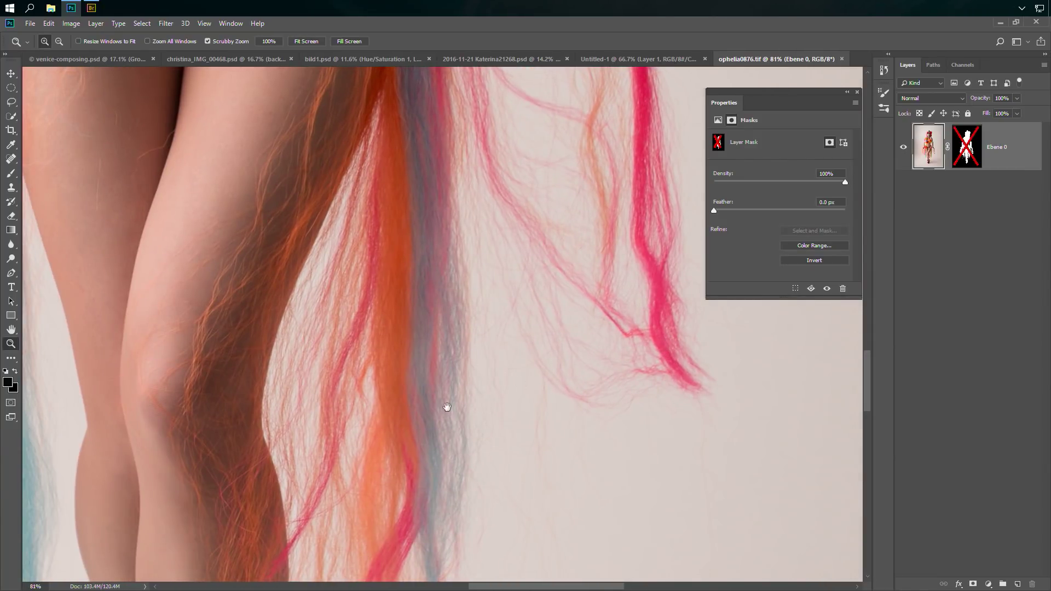
{"action": "left_click_drag", "start_coordinate": [446, 405], "coordinate": [722, 383]}
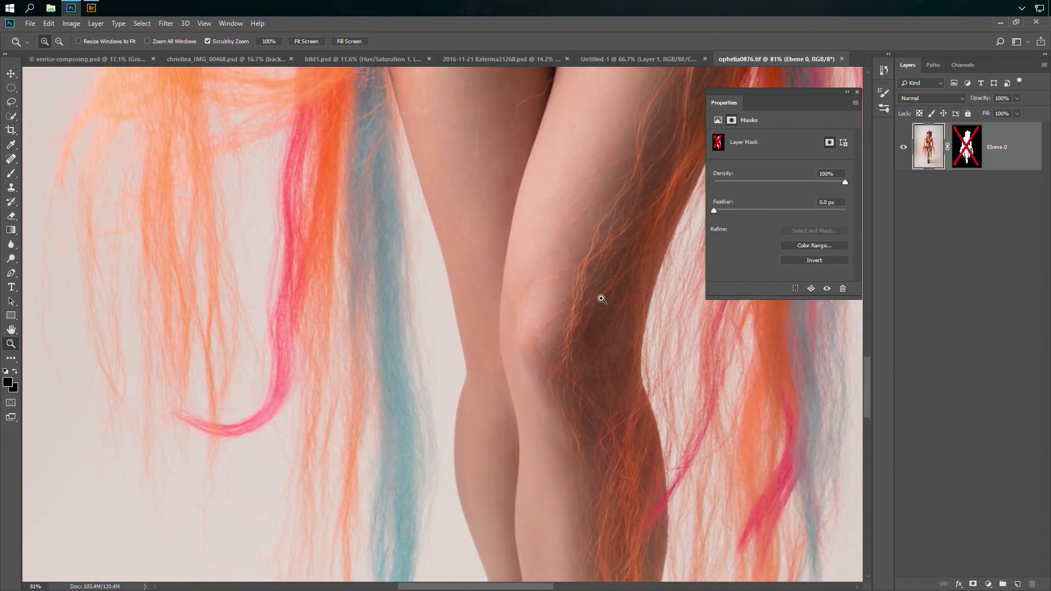
- Zoom back out to the whole photo and drag Ebene 0's layer mask to the trash
{"action": "left_click_drag", "start_coordinate": [601, 302], "coordinate": [563, 310]}
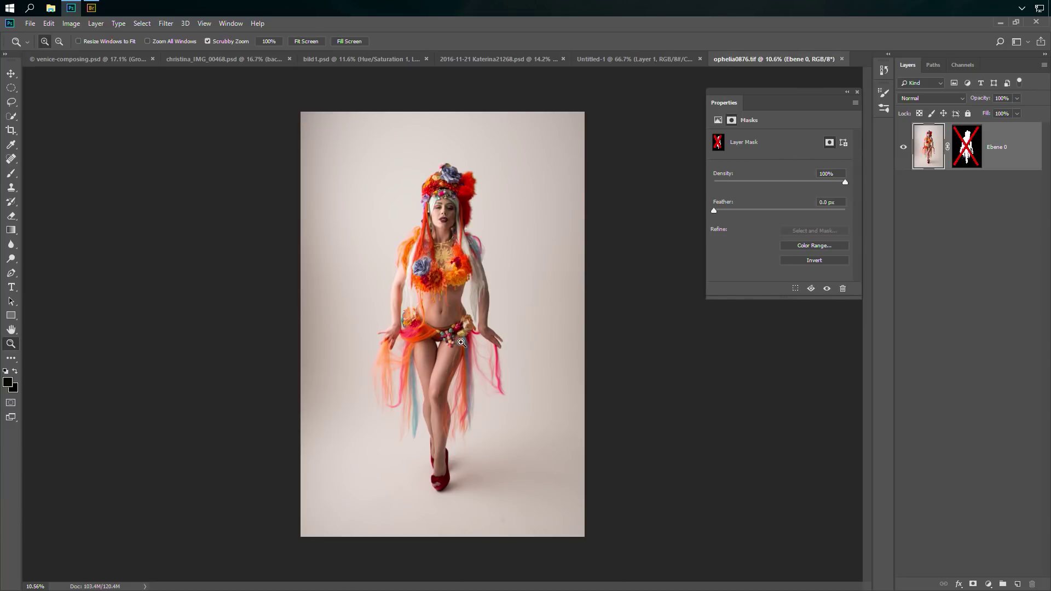
{"action": "left_click_drag", "start_coordinate": [472, 339], "coordinate": [497, 338]}
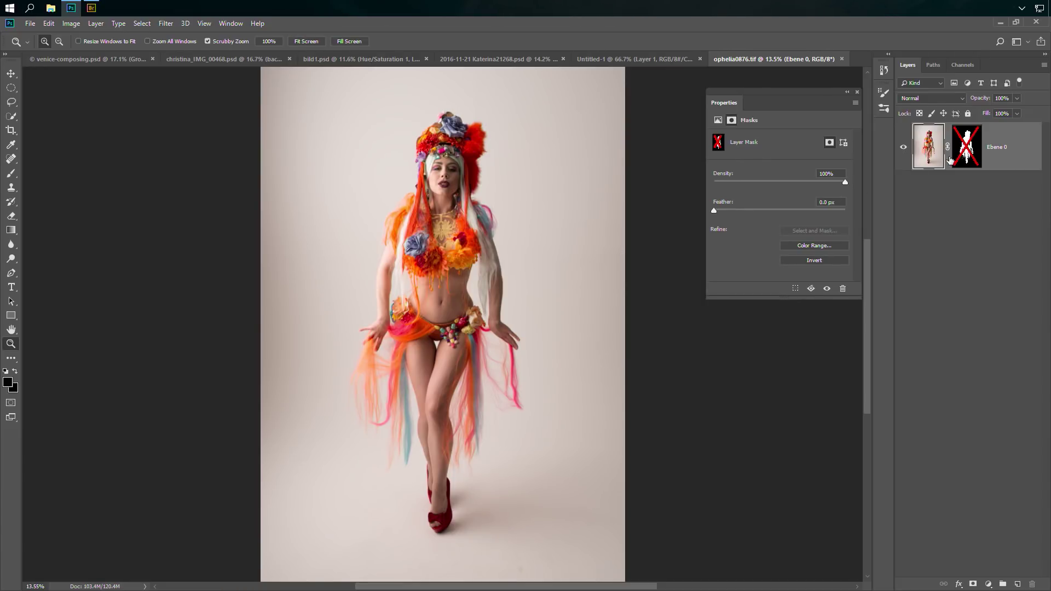
{"action": "left_click_drag", "start_coordinate": [964, 152], "coordinate": [1033, 584]}
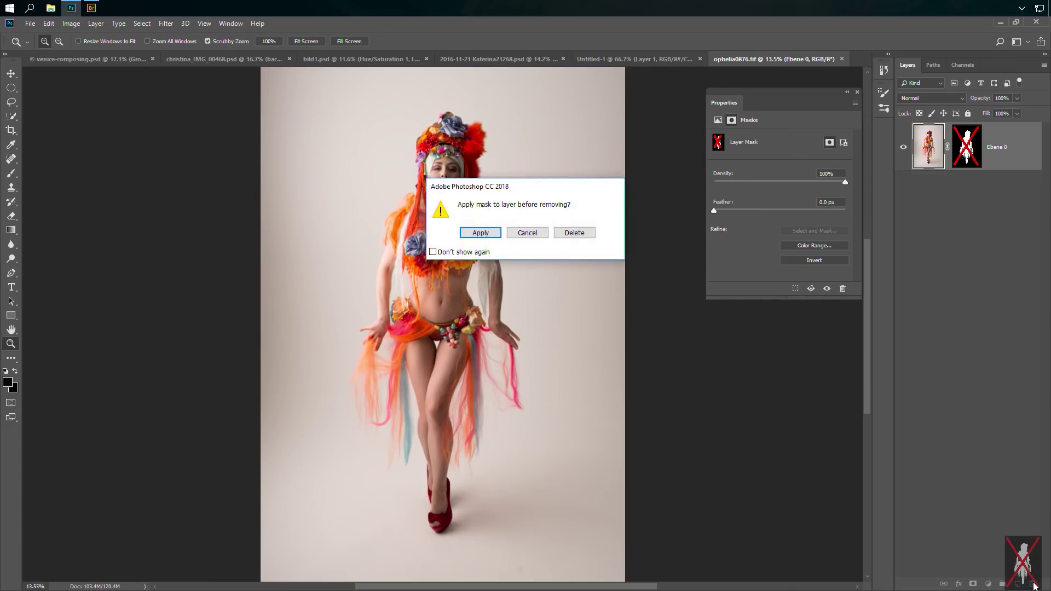
- Delete the mask without applying it, then view the Red, Green and Blue channels individually
{"action": "left_click", "coordinate": [575, 235]}
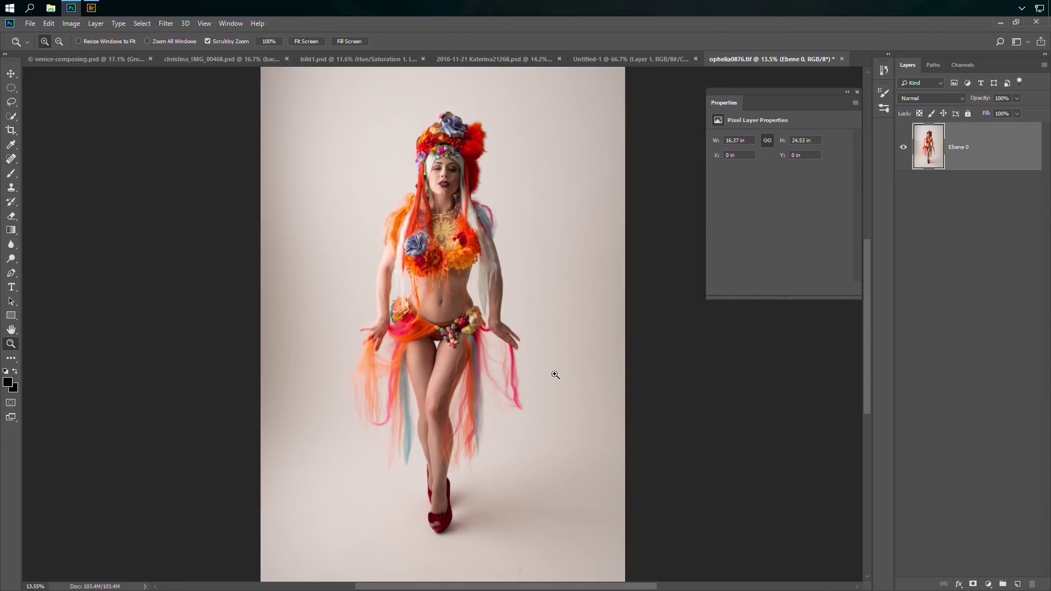
{"action": "left_click", "coordinate": [964, 65]}
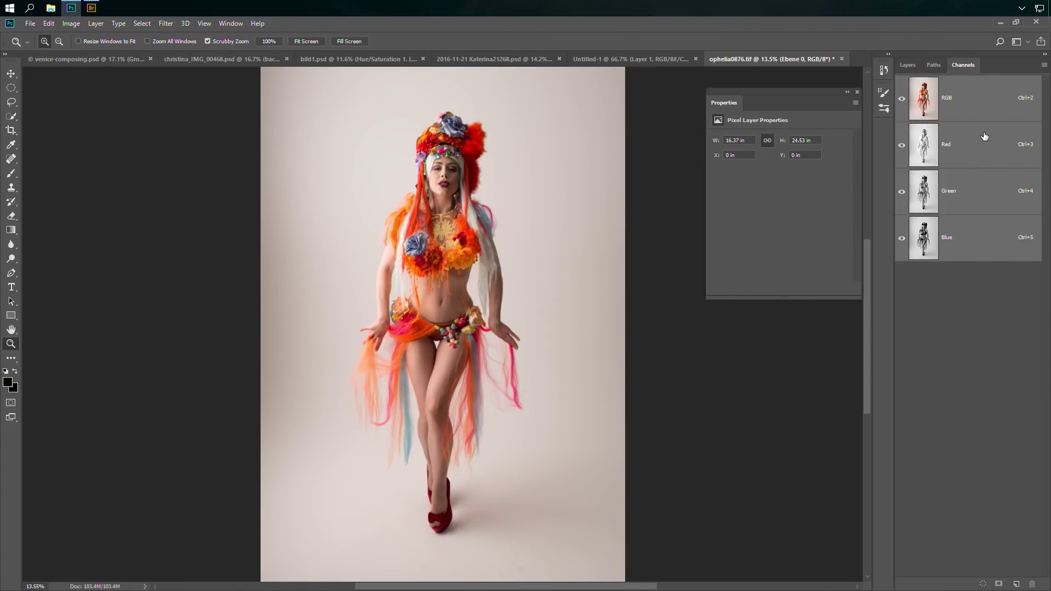
{"action": "left_click", "coordinate": [967, 146]}
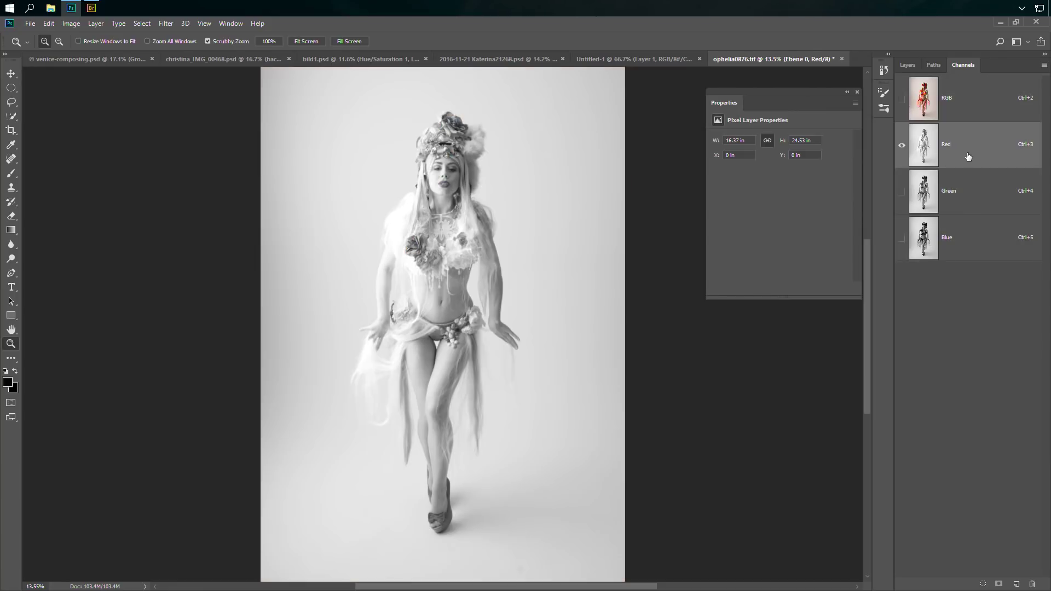
{"action": "left_click", "coordinate": [969, 194]}
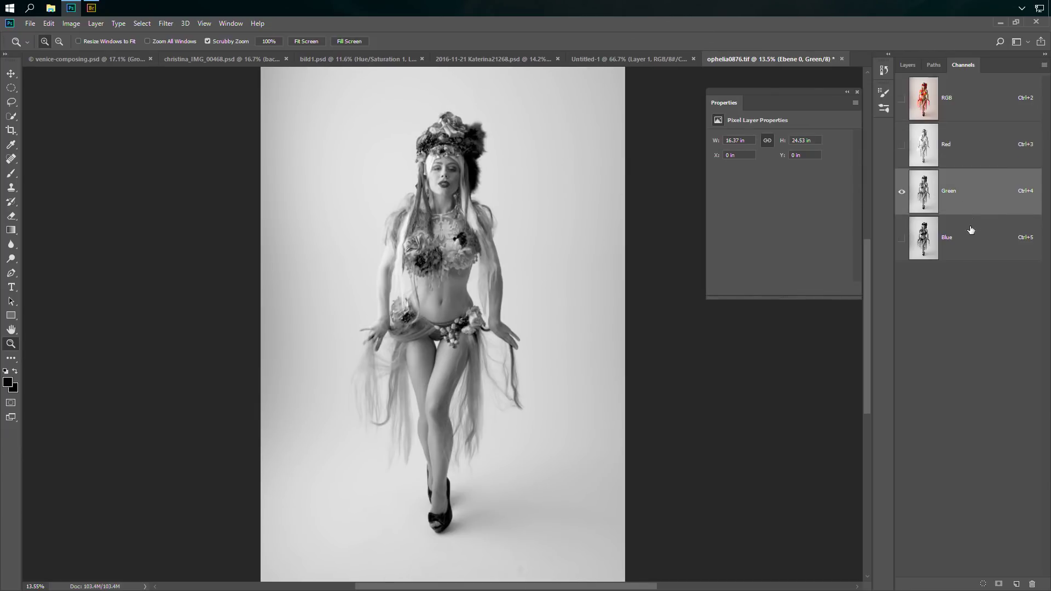
{"action": "left_click", "coordinate": [967, 239]}
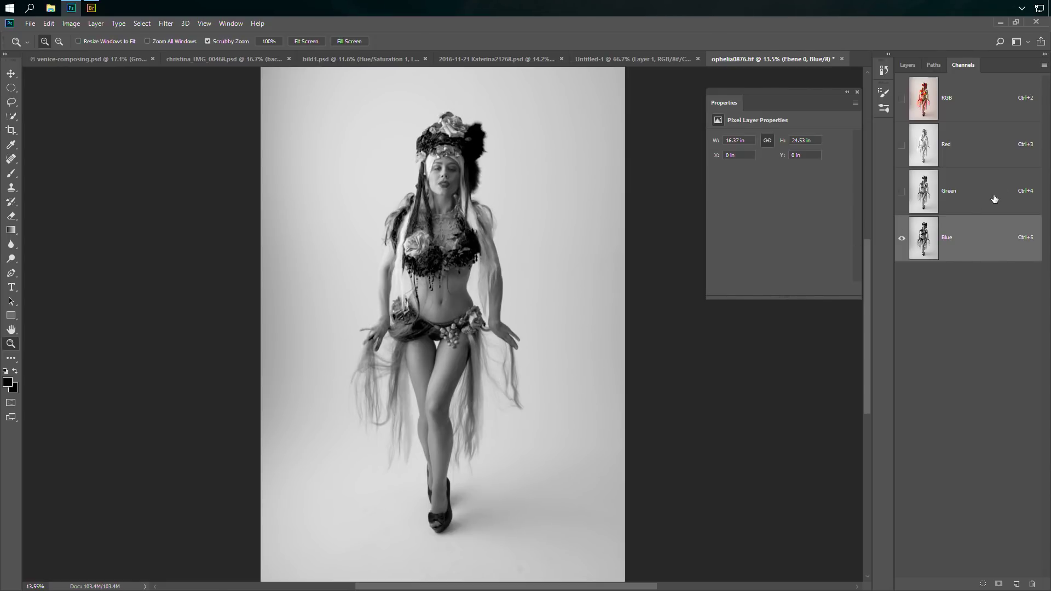
- Compare the Green, Red and Blue channels again, then return to the RGB composite and layer list
{"action": "left_click", "coordinate": [976, 195]}
{"action": "left_click", "coordinate": [973, 146]}
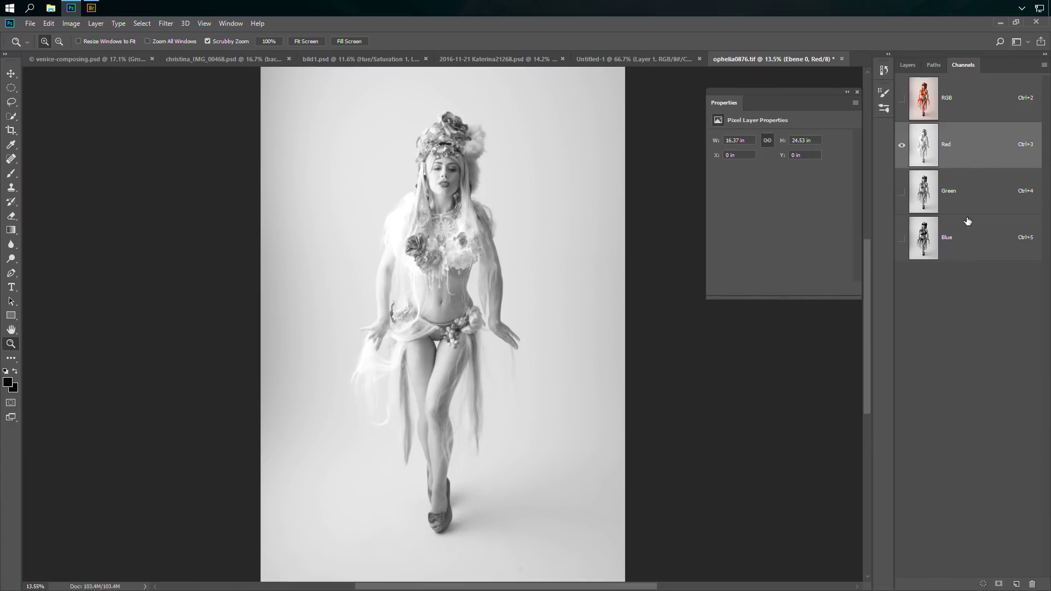
{"action": "left_click", "coordinate": [966, 240]}
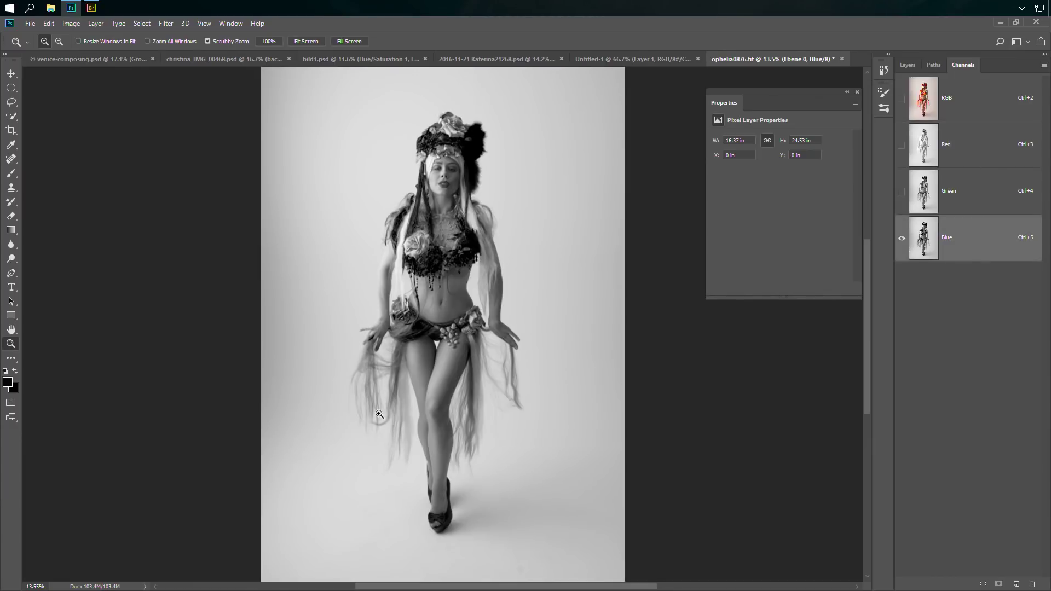
{"action": "left_click", "coordinate": [972, 100]}
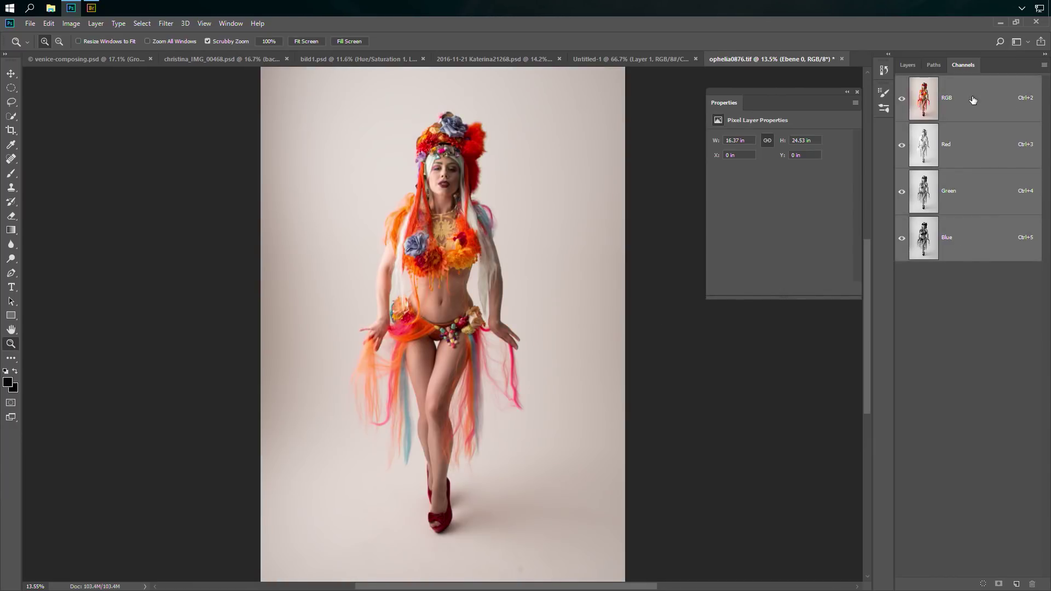
{"action": "left_click", "coordinate": [908, 65]}
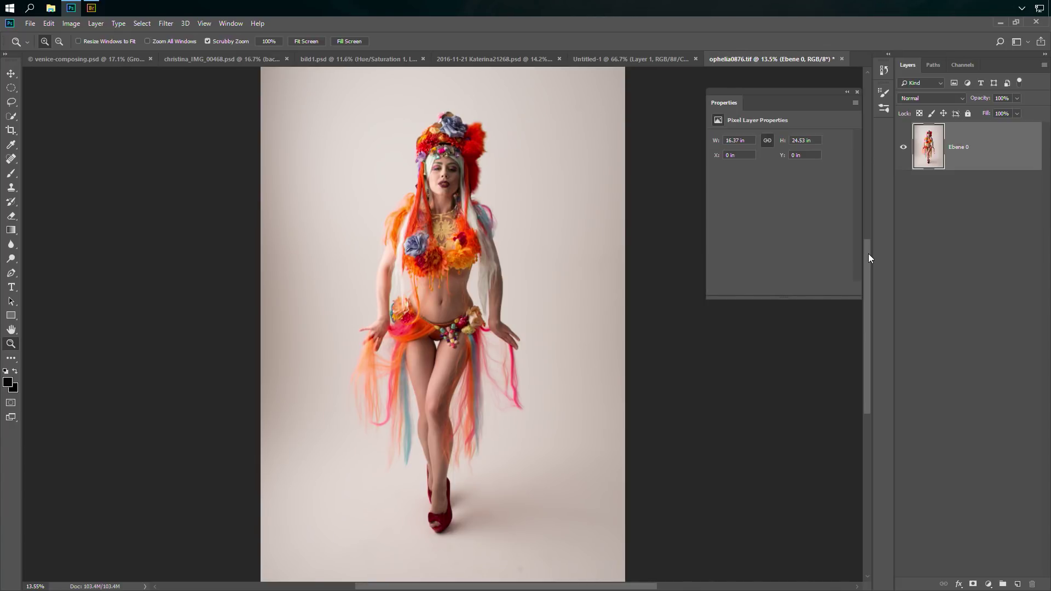
- Add a Curves 1 layer that neutralises the warm background via the grey-point sampler, then add Hue/Saturation
{"action": "left_click", "coordinate": [988, 585]}
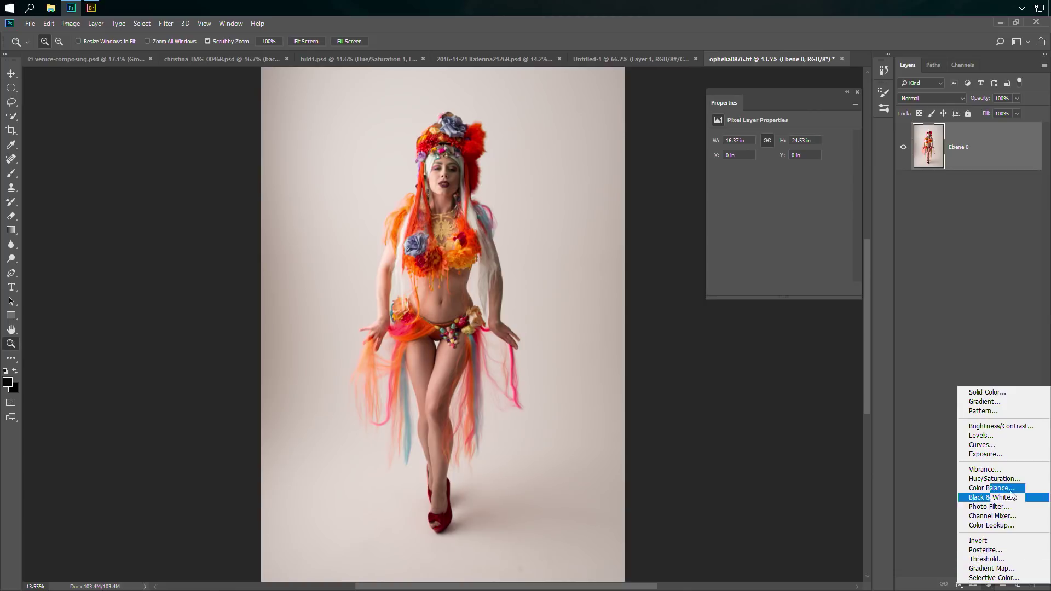
{"action": "left_click", "coordinate": [1005, 446]}
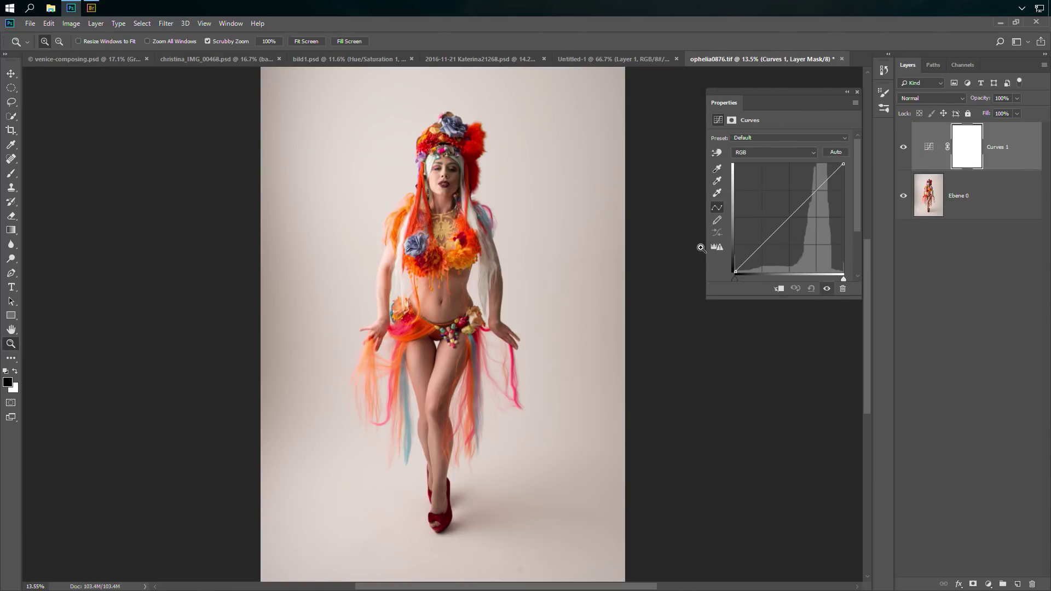
{"action": "left_click", "coordinate": [718, 181]}
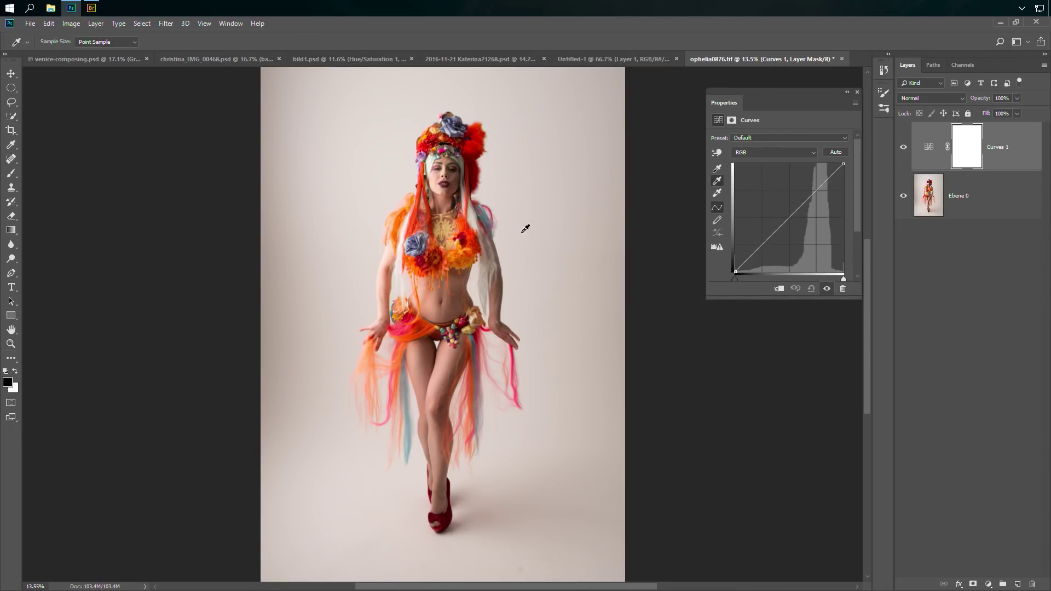
{"action": "left_click", "coordinate": [499, 238]}
{"action": "left_click", "coordinate": [988, 585]}
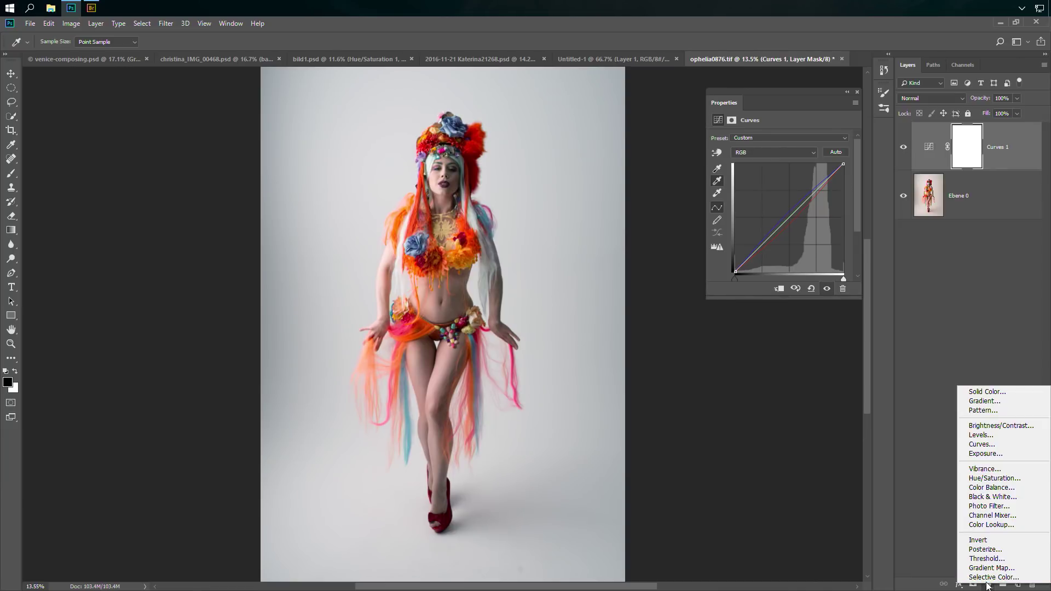
{"action": "left_click", "coordinate": [1010, 479]}
- Raise the Hue/Saturation 1 saturation to +52
{"action": "key", "text": "z"}
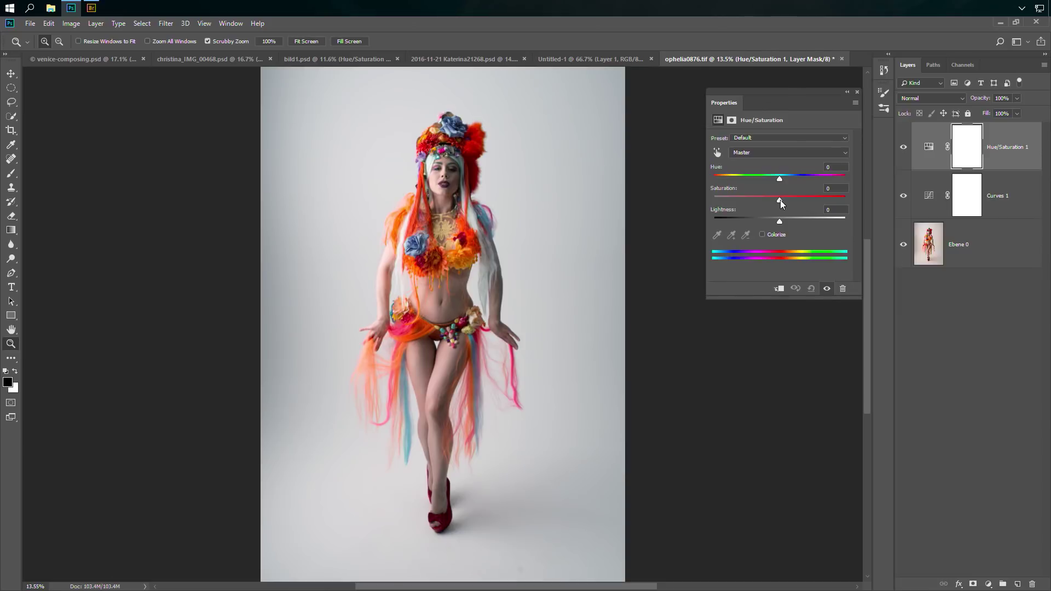
{"action": "left_click_drag", "start_coordinate": [780, 199], "coordinate": [808, 198]}
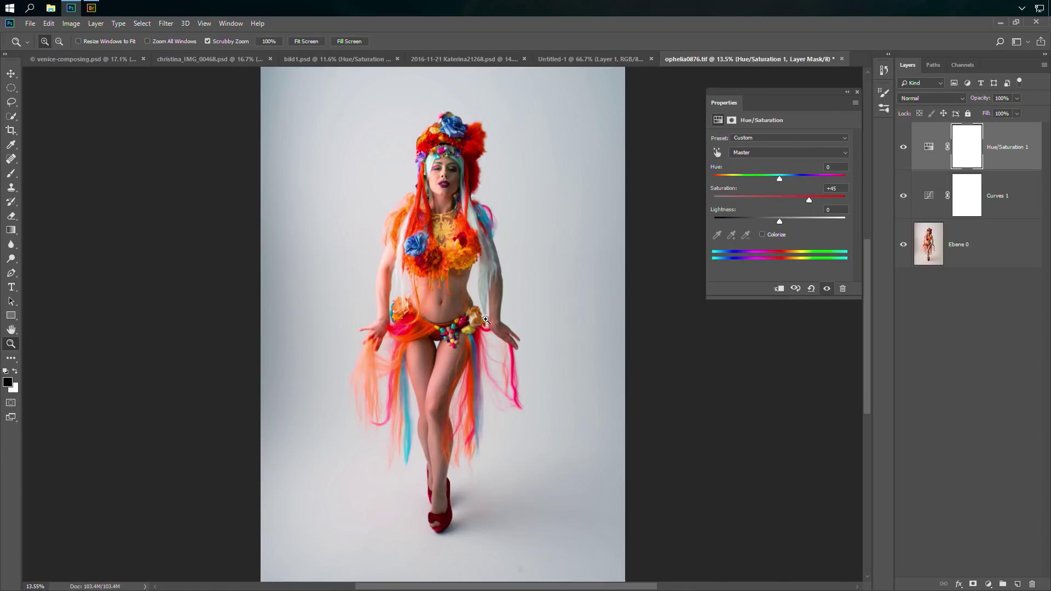
{"action": "left_click_drag", "start_coordinate": [809, 201], "coordinate": [813, 201]}
- Toggle the saturation boost on and off to compare before and after
{"action": "left_click", "coordinate": [933, 310]}
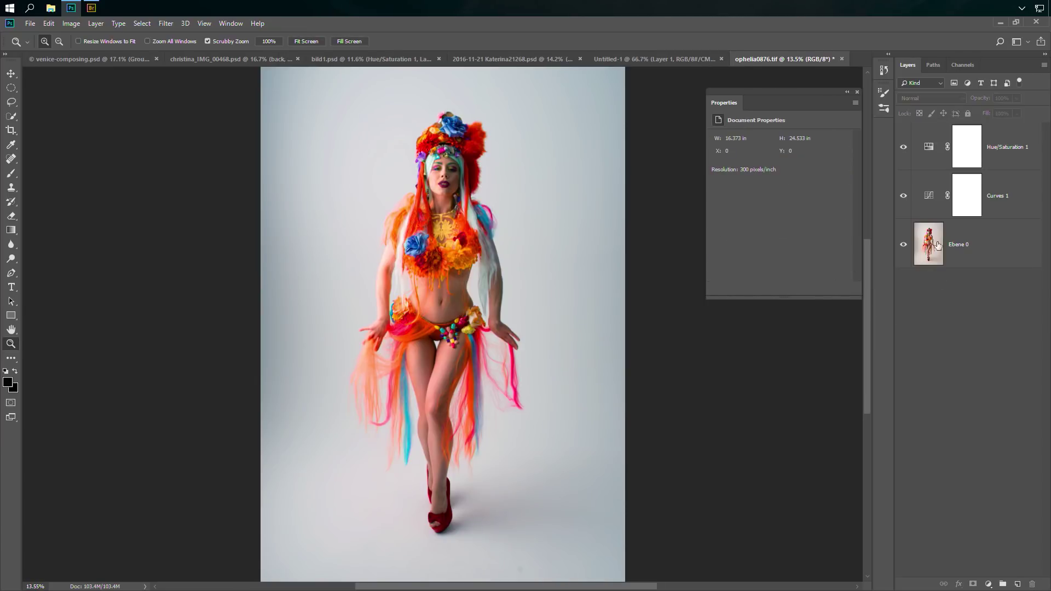
{"action": "left_click", "coordinate": [903, 148]}
{"action": "left_click", "coordinate": [903, 148]}
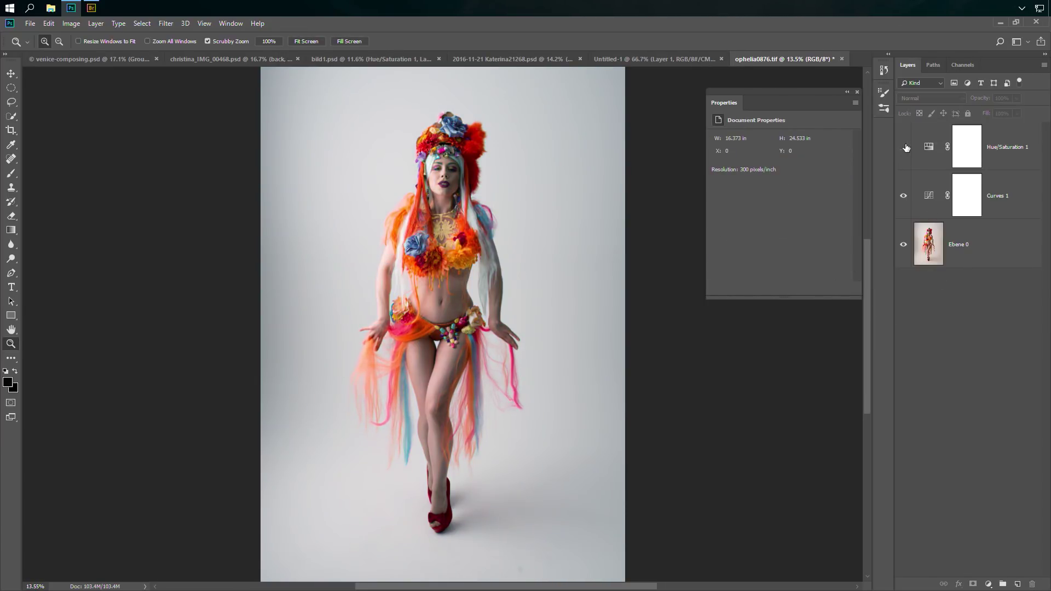
{"action": "left_click", "coordinate": [903, 148]}
{"action": "left_click", "coordinate": [904, 148]}
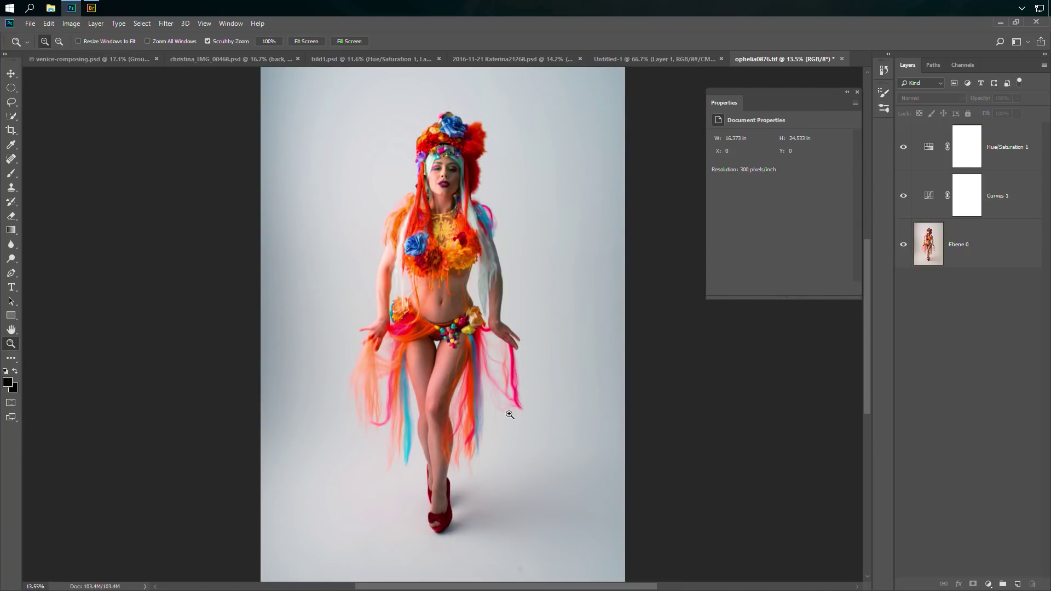
- Stamp all visible layers into a new merged Layer 1 with Ctrl+Alt+Shift+E
{"action": "left_click", "coordinate": [965, 146]}
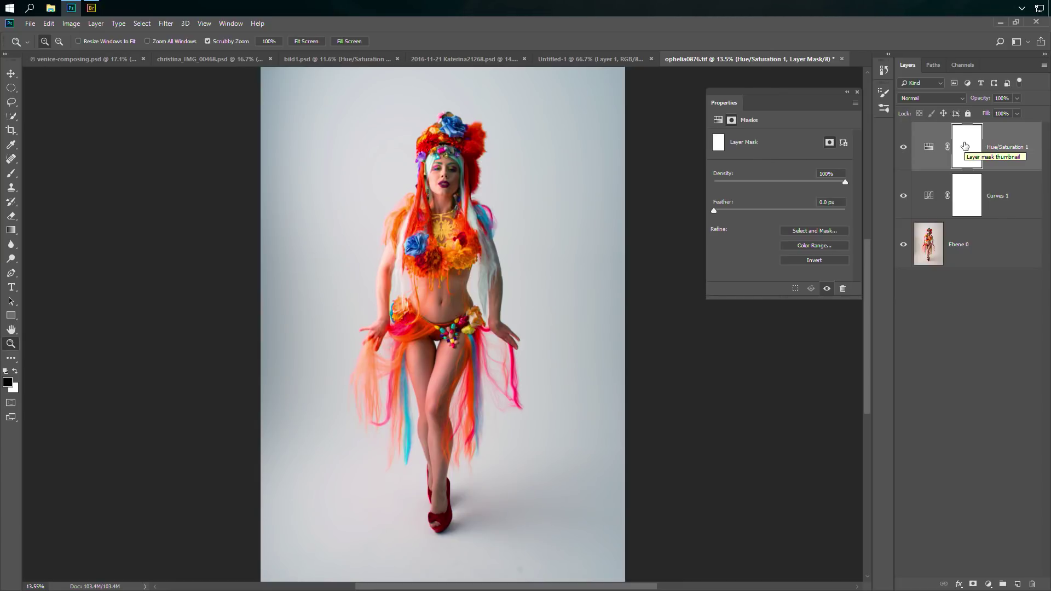
{"action": "key", "text": "alt"}
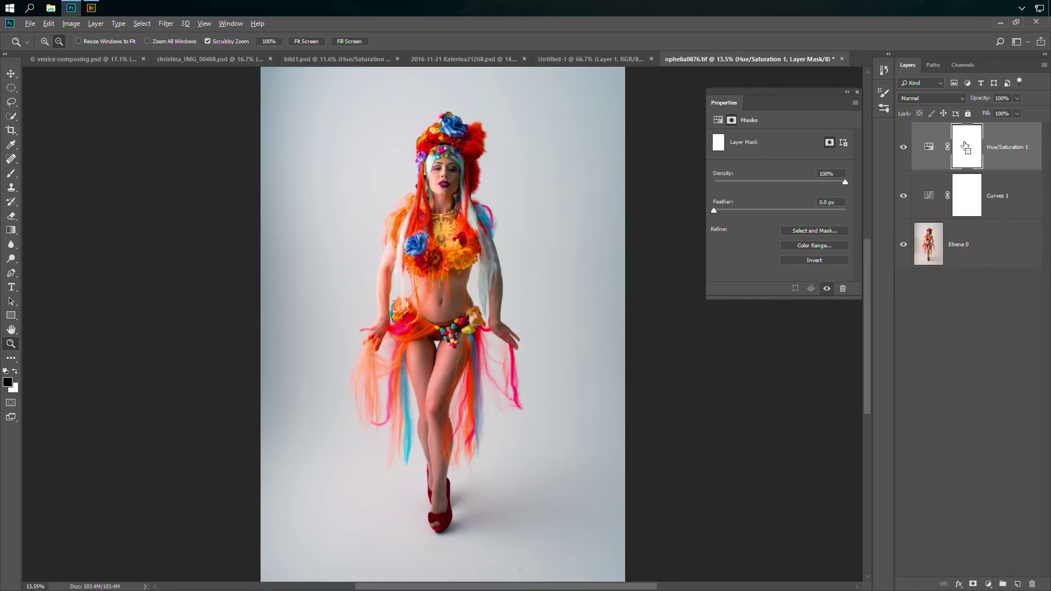
{"action": "key", "text": "ctrl+shift+alt+e"}
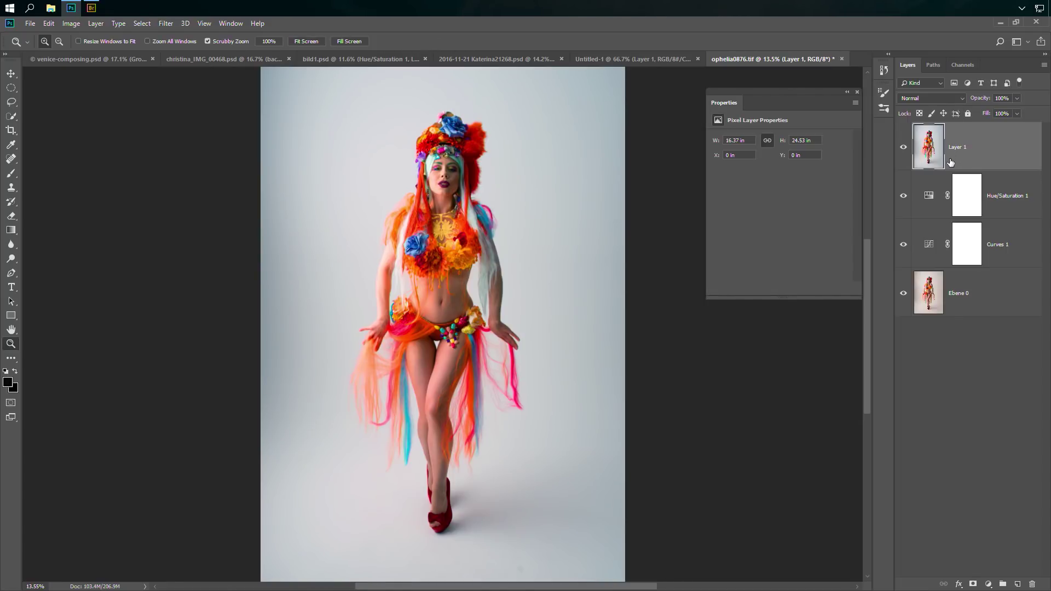
- Apply Filter > Other > HSB/HSL to Layer 1 with RGB input mode and HSB row order
{"action": "left_click", "coordinate": [169, 21]}
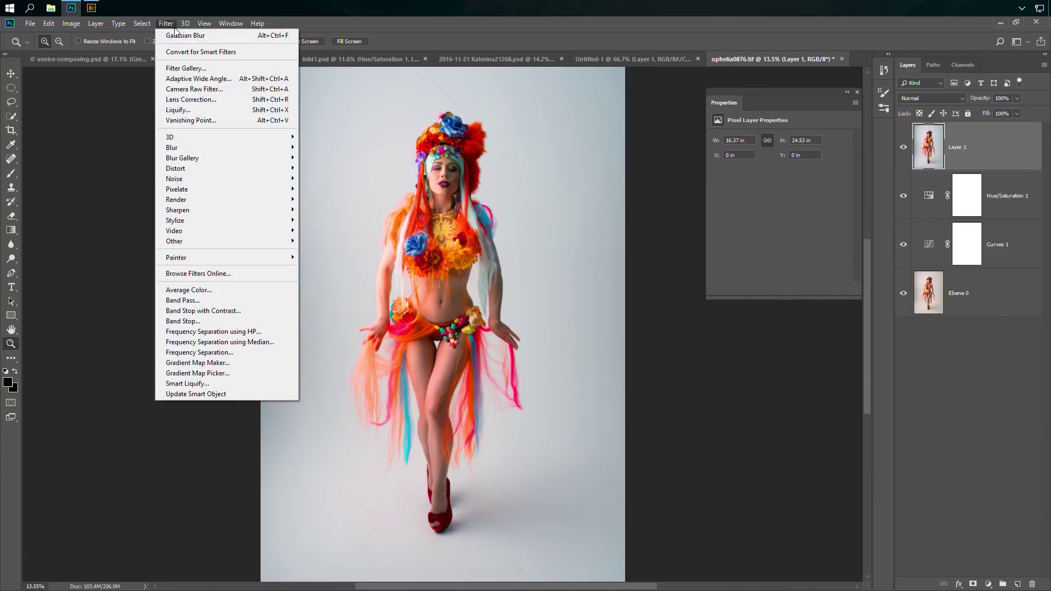
{"action": "mouse_move", "coordinate": [232, 238]}
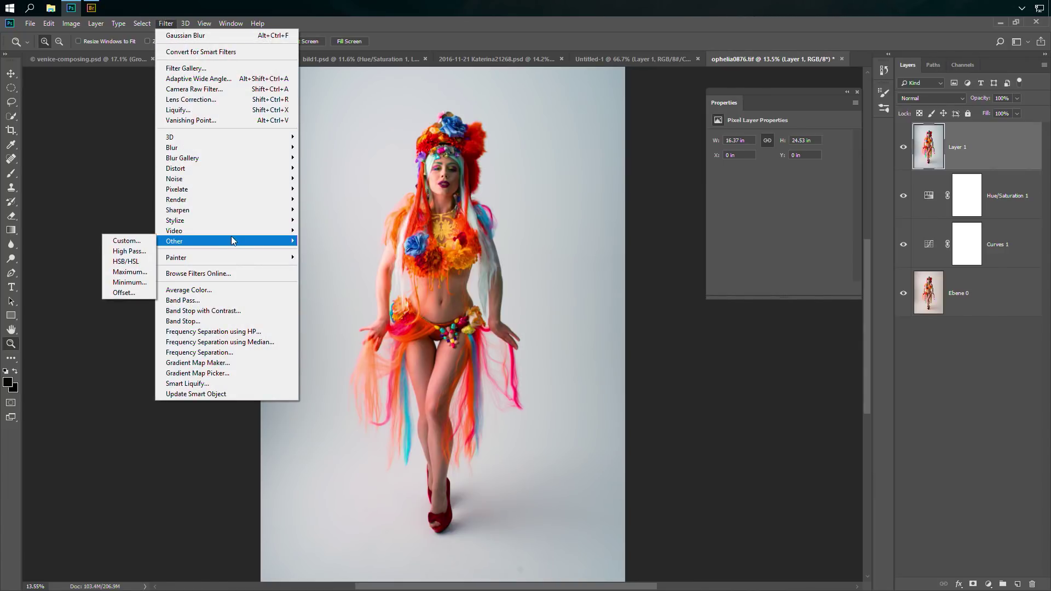
{"action": "left_click", "coordinate": [144, 263]}
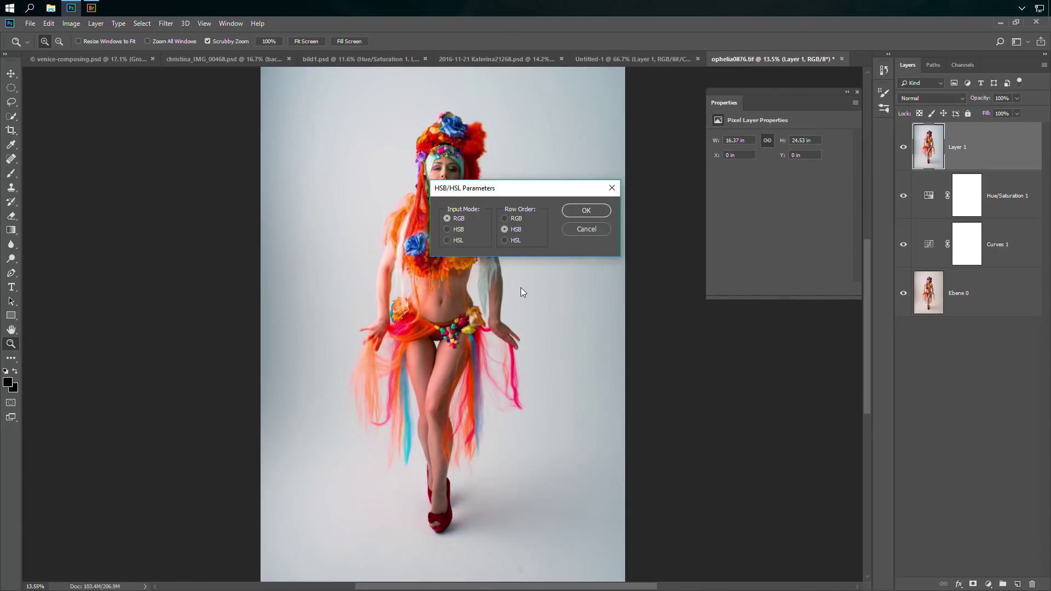
{"action": "left_click", "coordinate": [586, 211]}
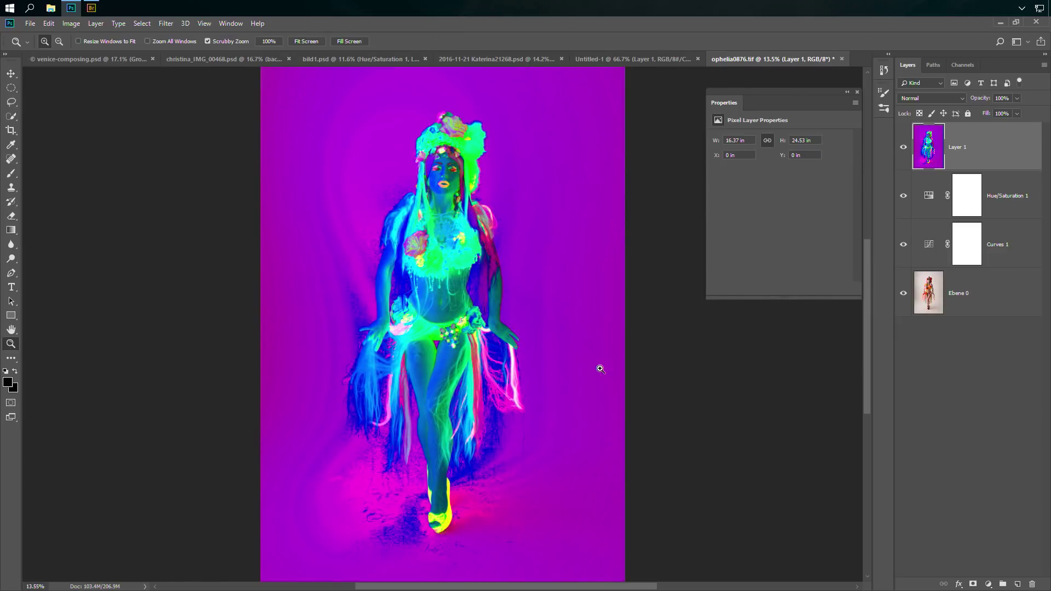
- Compare the HSB image's Red, Green and Blue channels, settling on Green
{"action": "left_click", "coordinate": [961, 64]}
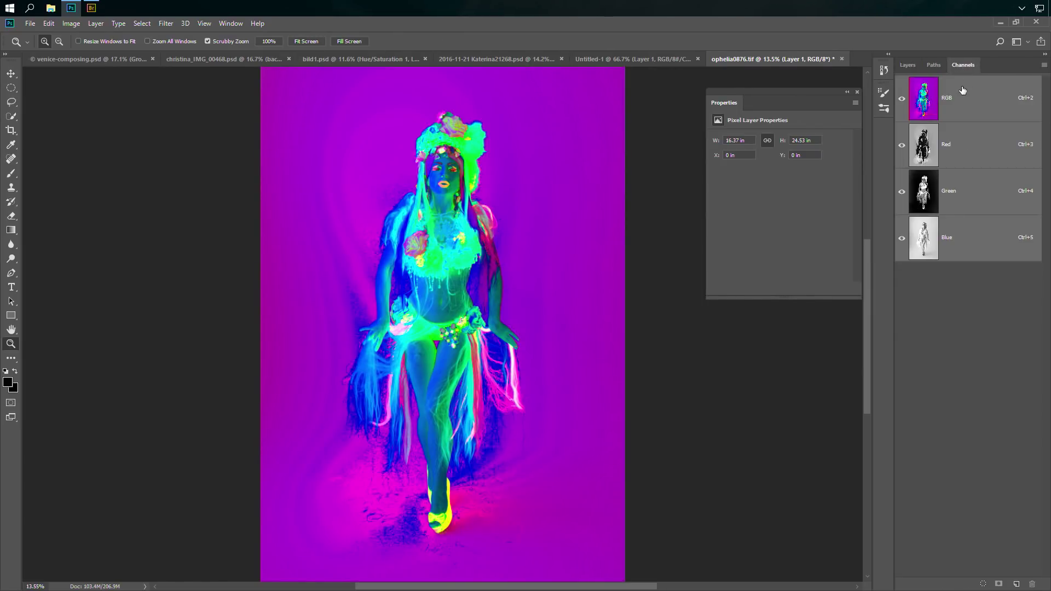
{"action": "left_click", "coordinate": [973, 146]}
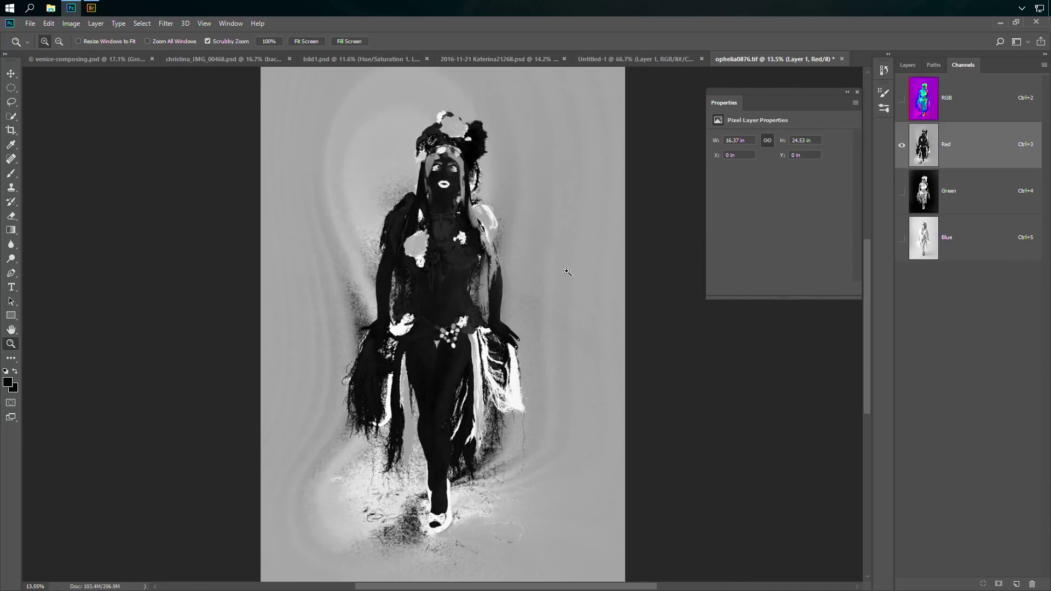
{"action": "left_click", "coordinate": [979, 191]}
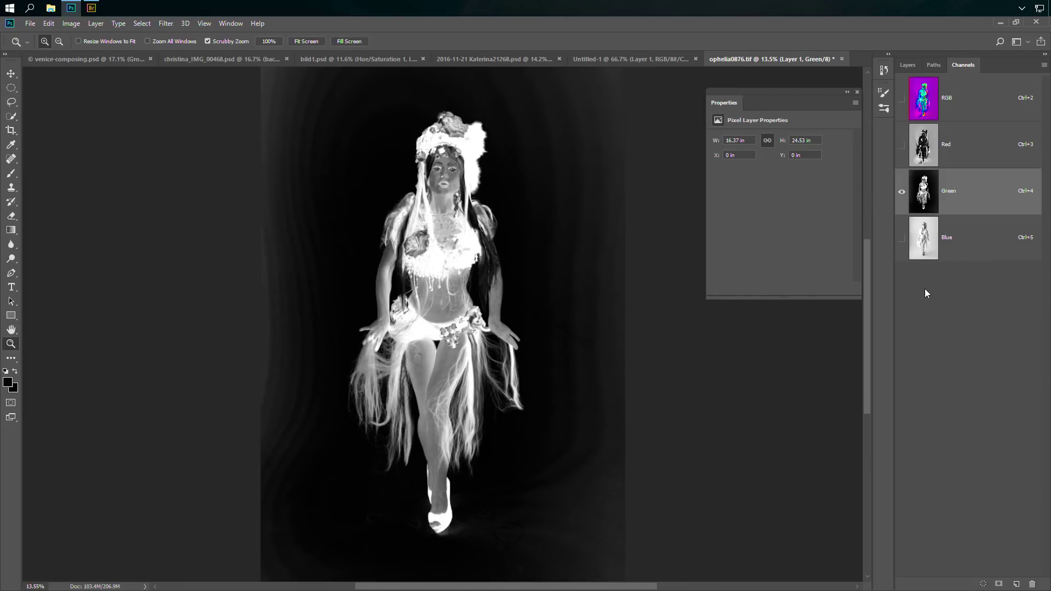
{"action": "left_click", "coordinate": [974, 241]}
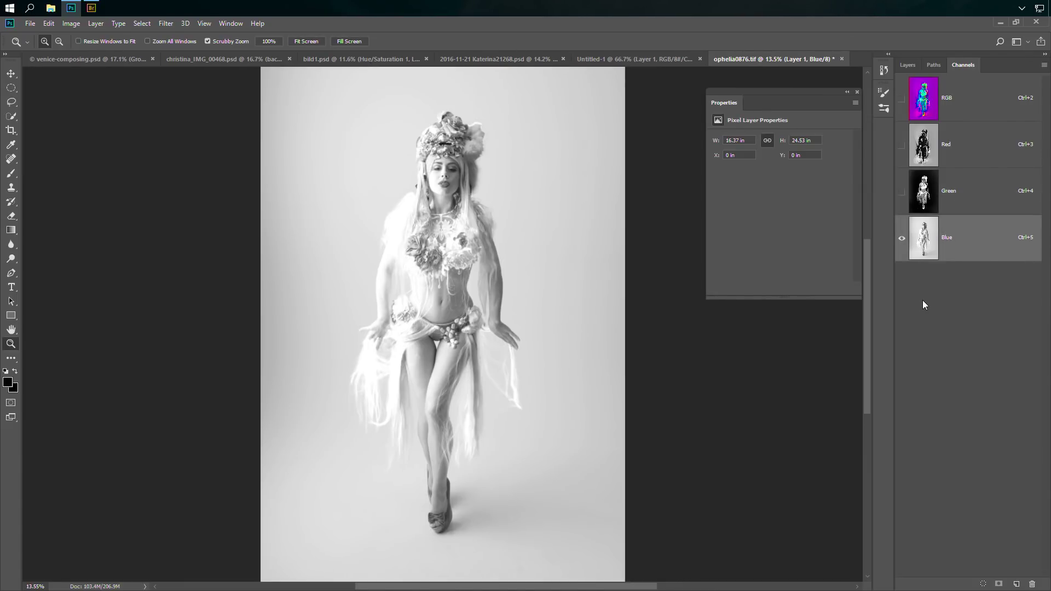
{"action": "left_click", "coordinate": [972, 195]}
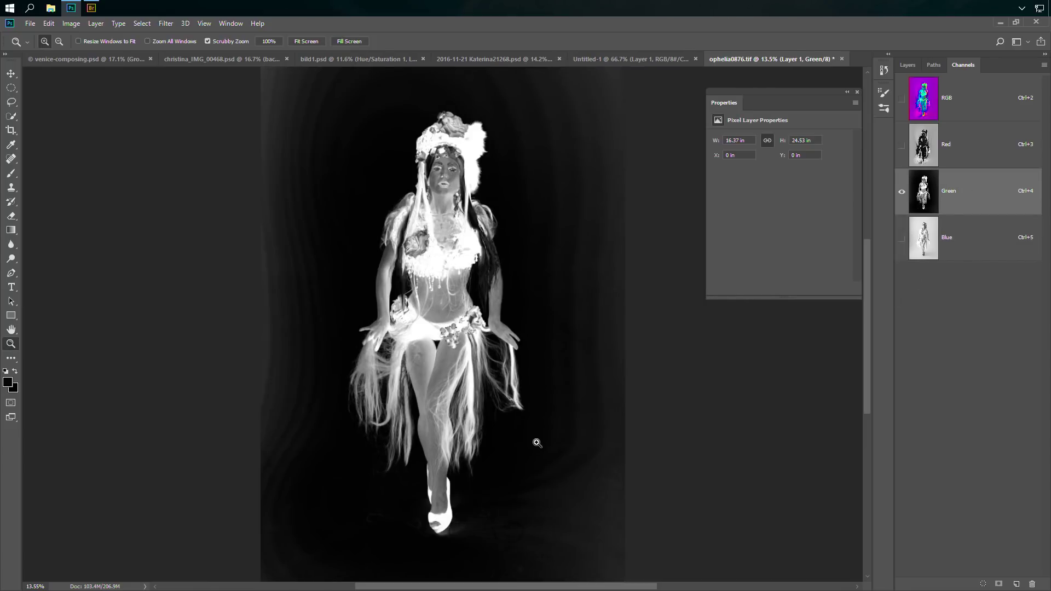
- Zoom and pan over the Green channel's legs, hair strands and head to inspect the detail
{"action": "left_click_drag", "start_coordinate": [467, 449], "coordinate": [520, 441]}
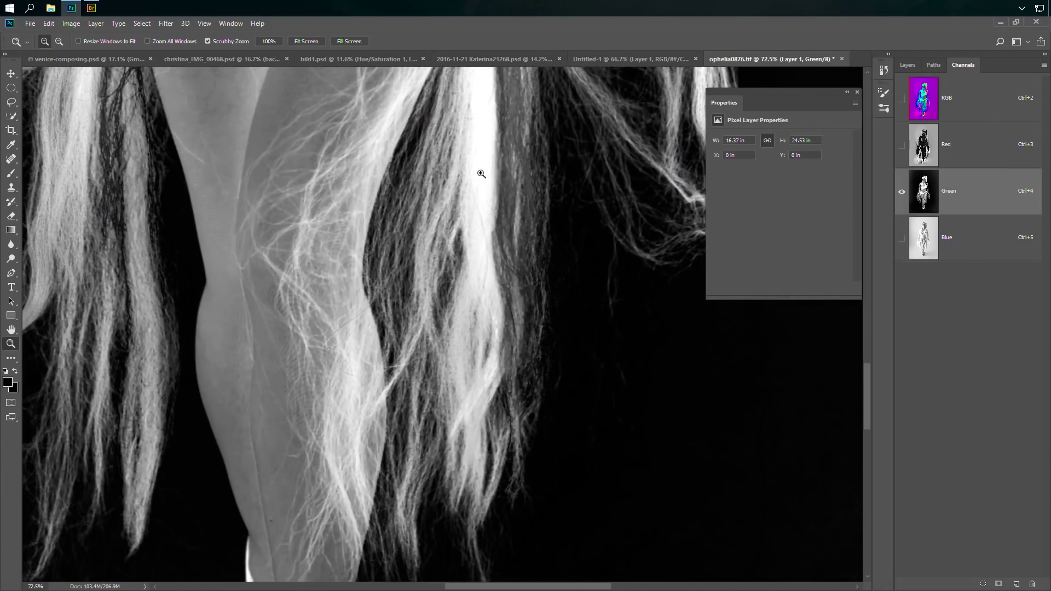
{"action": "left_click_drag", "start_coordinate": [497, 361], "coordinate": [513, 396]}
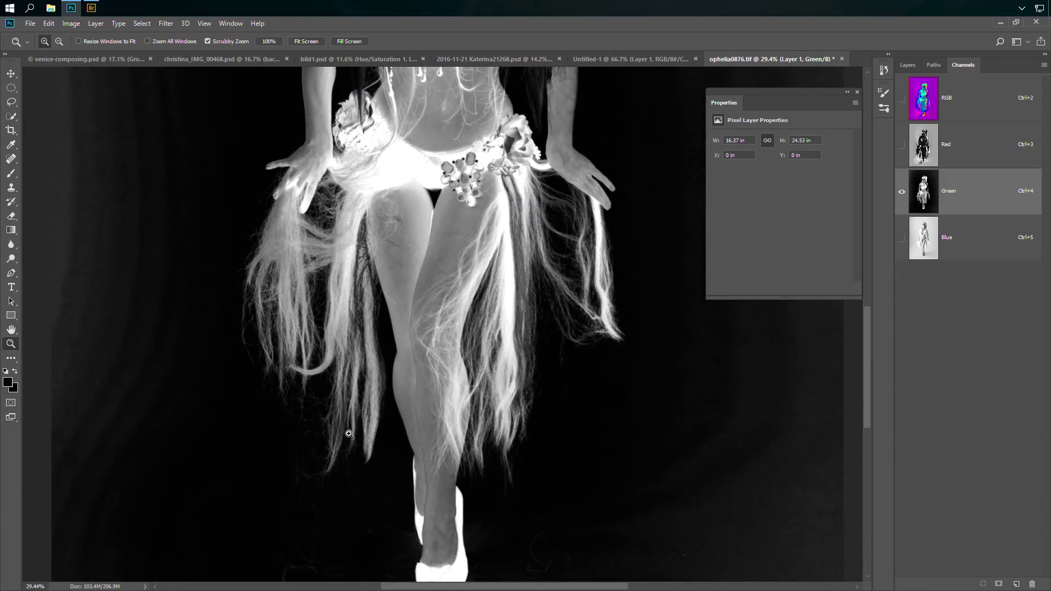
{"action": "left_click_drag", "start_coordinate": [446, 256], "coordinate": [428, 305]}
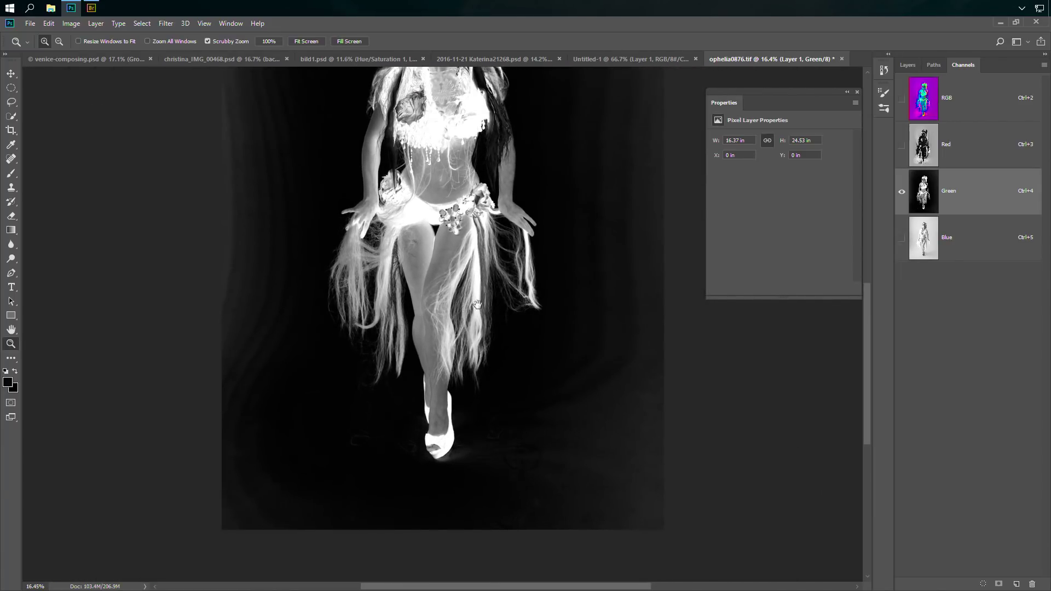
{"action": "left_click_drag", "start_coordinate": [483, 281], "coordinate": [481, 351]}
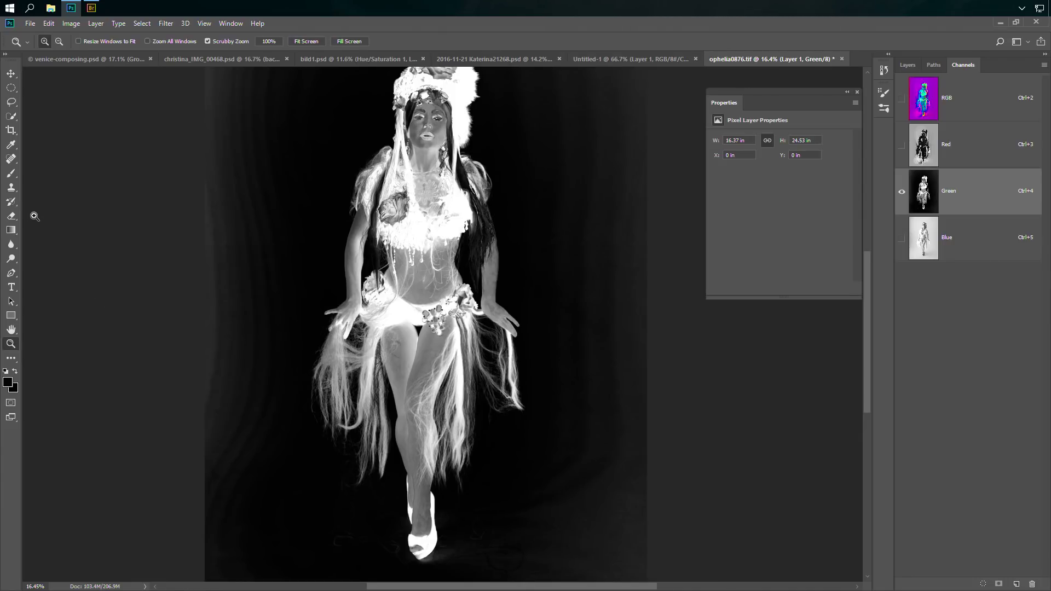
- Duplicate the Green channel as Green copy and display only the copy
{"action": "right_click", "coordinate": [974, 191]}
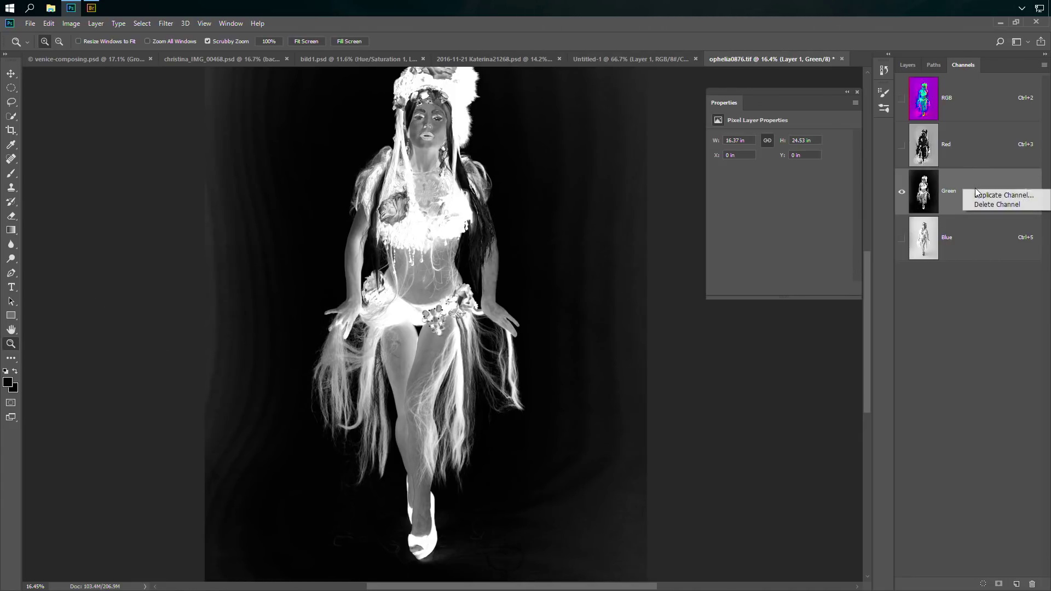
{"action": "left_click", "coordinate": [1025, 198]}
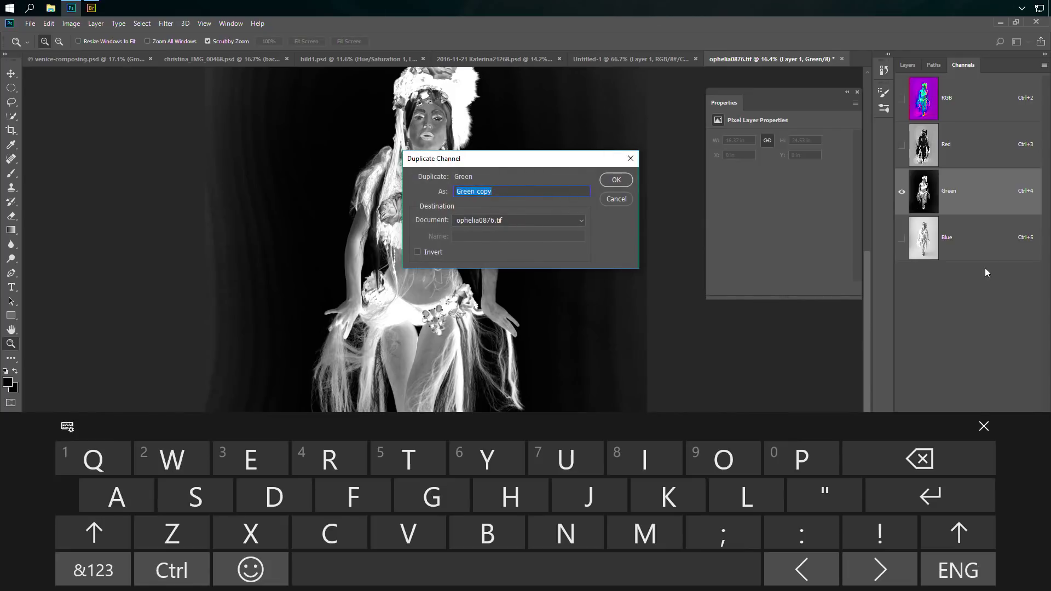
{"action": "left_click", "coordinate": [626, 182]}
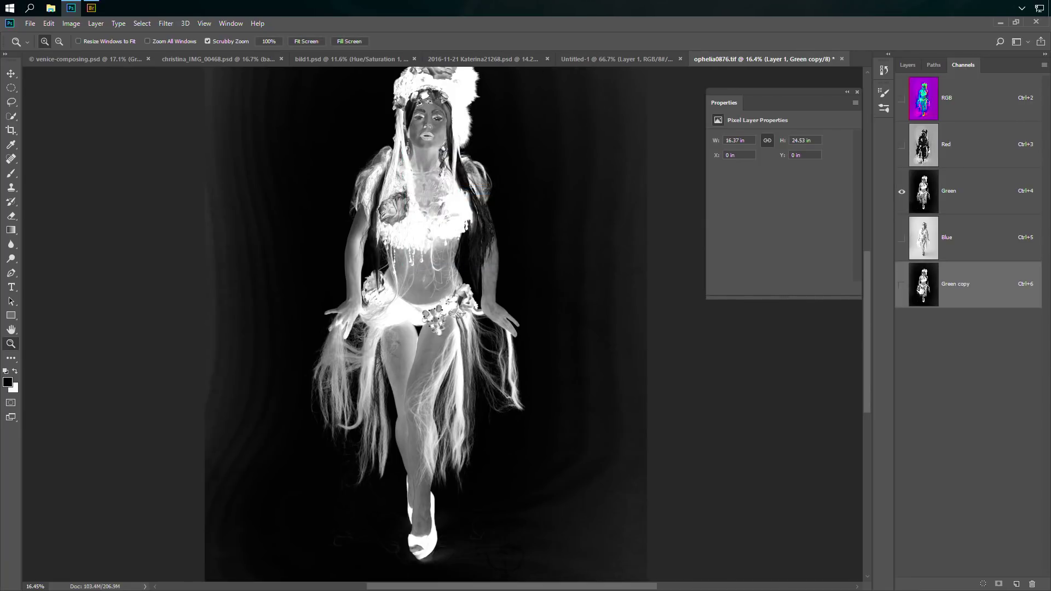
{"action": "left_click", "coordinate": [902, 284]}
{"action": "left_click", "coordinate": [901, 191]}
- Select the Brush and enlarge it to 521 px
{"action": "left_click", "coordinate": [15, 175]}
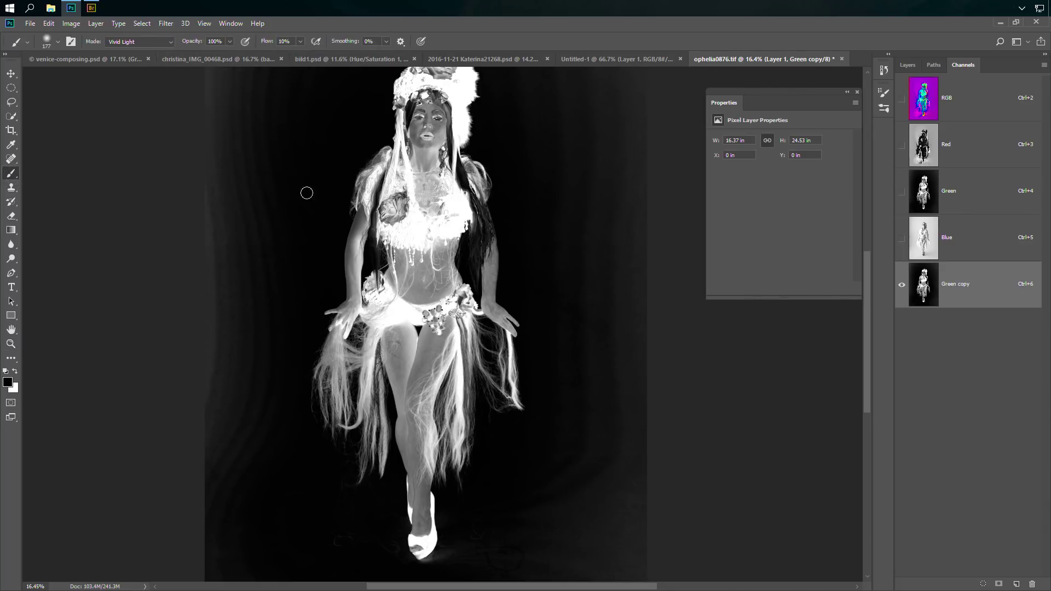
{"action": "left_click", "coordinate": [57, 42]}
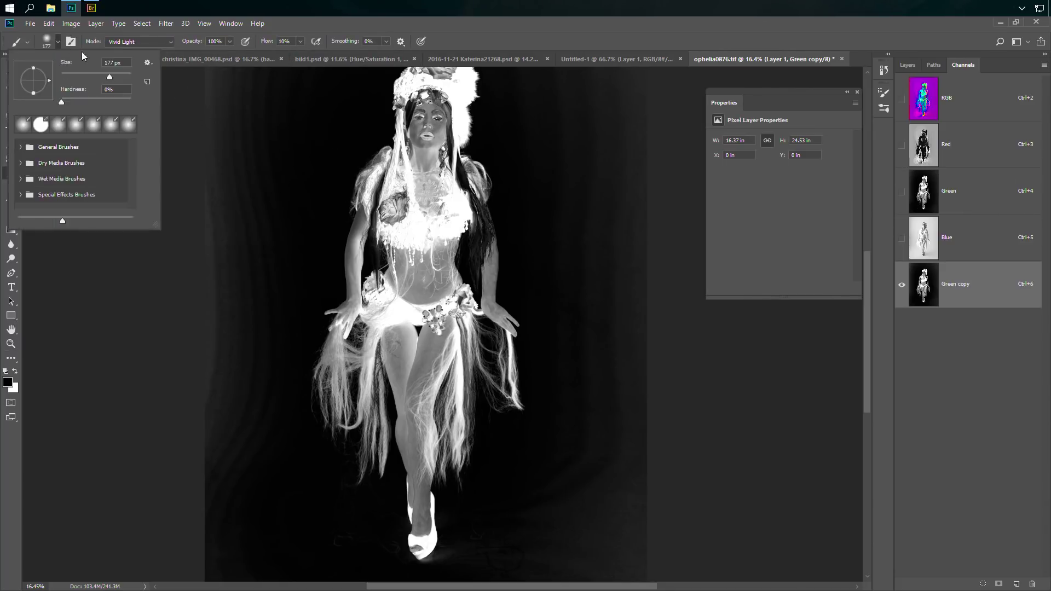
{"action": "left_click", "coordinate": [117, 77]}
{"action": "left_click", "coordinate": [499, 41]}
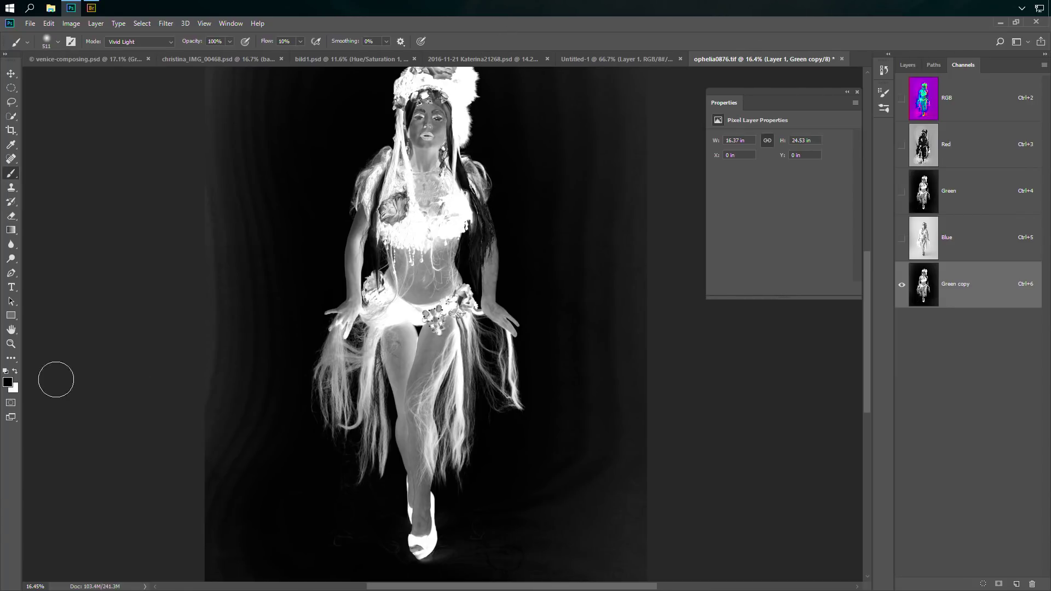
- Paint the backdrop black on the left and right sides of the dancer and beside the headdress
{"action": "left_click_drag", "start_coordinate": [271, 395], "coordinate": [270, 290]}
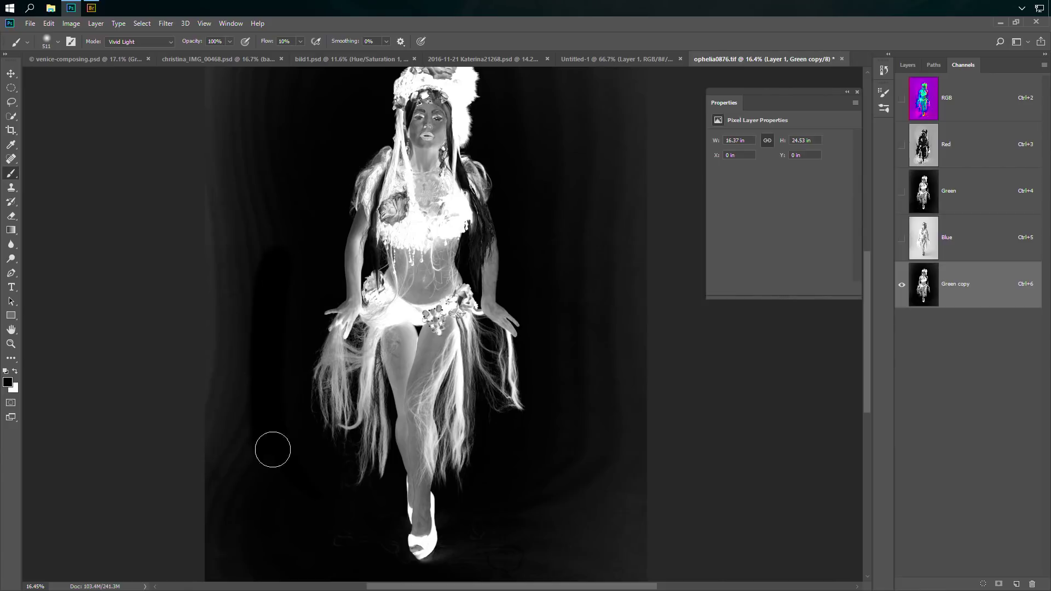
{"action": "mouse_move", "coordinate": [307, 115]}
{"action": "left_mouse_down"}
{"action": "mouse_move", "coordinate": [267, 144]}
{"action": "mouse_move", "coordinate": [249, 420]}
{"action": "mouse_move", "coordinate": [288, 492]}
{"action": "mouse_move", "coordinate": [360, 521]}
{"action": "mouse_move", "coordinate": [376, 548]}
{"action": "mouse_move", "coordinate": [463, 545]}
{"action": "mouse_move", "coordinate": [455, 505]}
{"action": "mouse_move", "coordinate": [482, 541]}
{"action": "mouse_move", "coordinate": [433, 564]}
{"action": "left_mouse_up"}
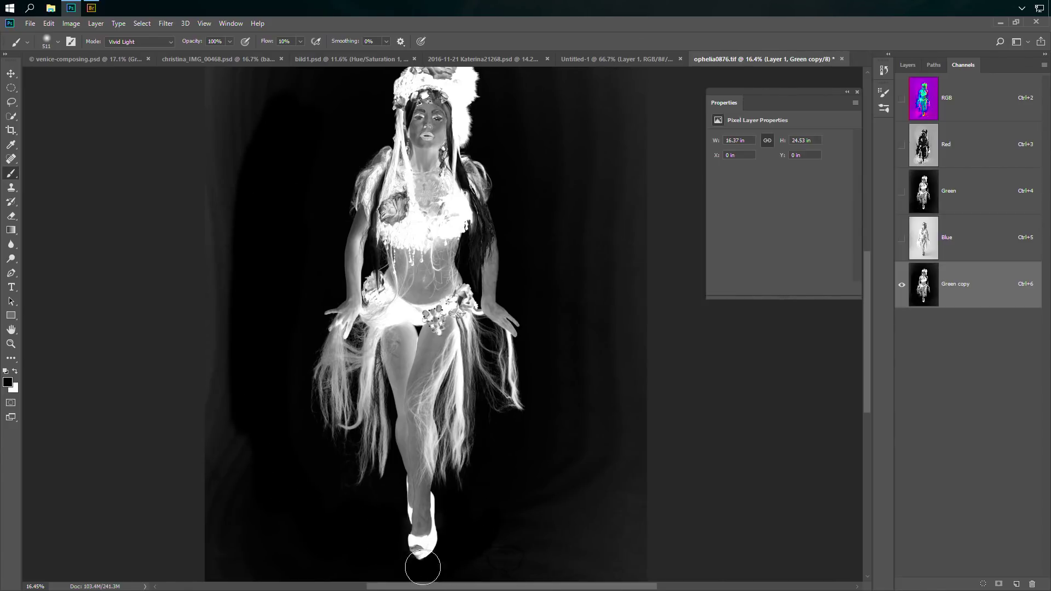
{"action": "left_click_drag", "start_coordinate": [559, 319], "coordinate": [546, 223]}
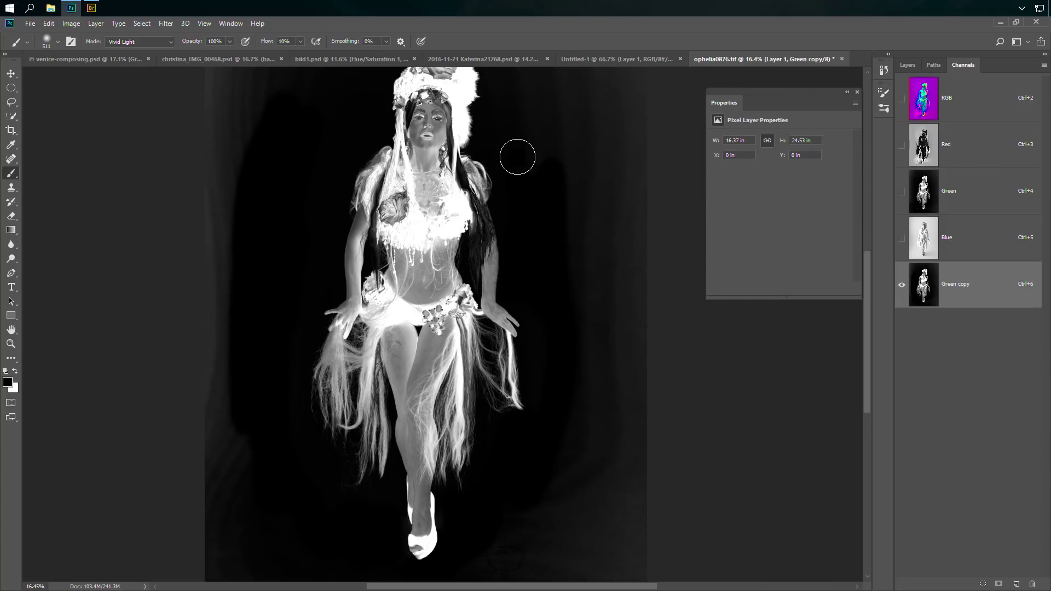
{"action": "left_click_drag", "start_coordinate": [509, 99], "coordinate": [547, 118]}
{"action": "mouse_move", "coordinate": [572, 312]}
{"action": "left_mouse_down"}
{"action": "mouse_move", "coordinate": [600, 464]}
{"action": "mouse_move", "coordinate": [645, 472]}
{"action": "mouse_move", "coordinate": [584, 567]}
{"action": "mouse_move", "coordinate": [497, 504]}
{"action": "left_mouse_up"}
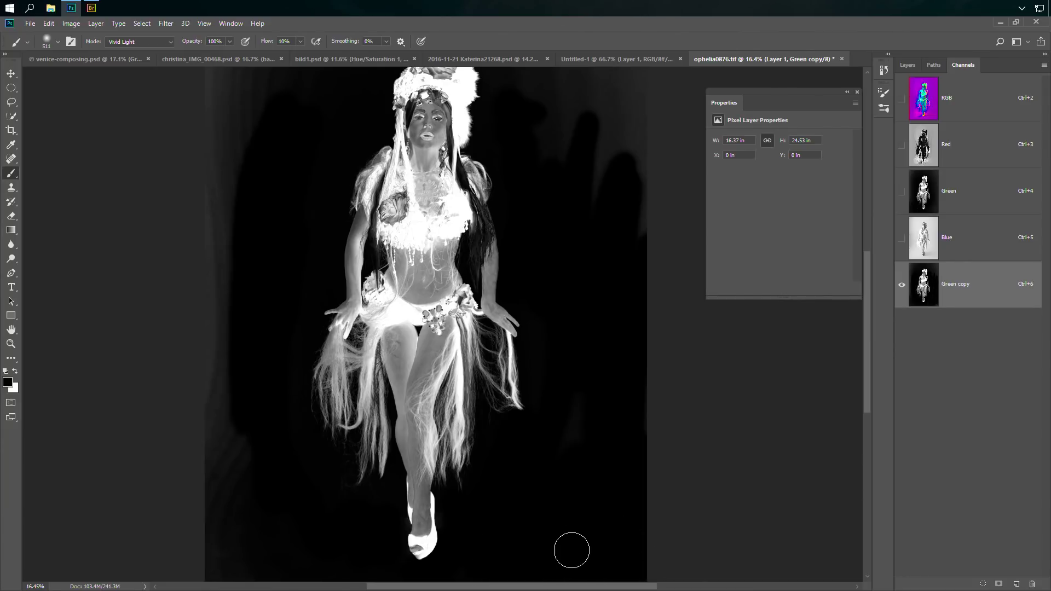
{"action": "mouse_move", "coordinate": [235, 493]}
{"action": "left_mouse_down"}
{"action": "mouse_move", "coordinate": [242, 520]}
{"action": "mouse_move", "coordinate": [218, 456]}
{"action": "mouse_move", "coordinate": [210, 494]}
{"action": "mouse_move", "coordinate": [222, 243]}
{"action": "mouse_move", "coordinate": [235, 405]}
{"action": "mouse_move", "coordinate": [212, 158]}
{"action": "mouse_move", "coordinate": [227, 97]}
{"action": "mouse_move", "coordinate": [246, 169]}
{"action": "left_mouse_up"}
- Blacken the grey upper-left, upper-right and bottom-right backdrop areas
{"action": "scroll", "coordinate": [247, 175], "scroll_direction": "up", "scroll_amount": 5}
{"action": "mouse_move", "coordinate": [188, 206]}
{"action": "left_mouse_down"}
{"action": "mouse_move", "coordinate": [211, 244]}
{"action": "mouse_move", "coordinate": [272, 175]}
{"action": "mouse_move", "coordinate": [286, 201]}
{"action": "mouse_move", "coordinate": [359, 143]}
{"action": "mouse_move", "coordinate": [230, 105]}
{"action": "left_mouse_up"}
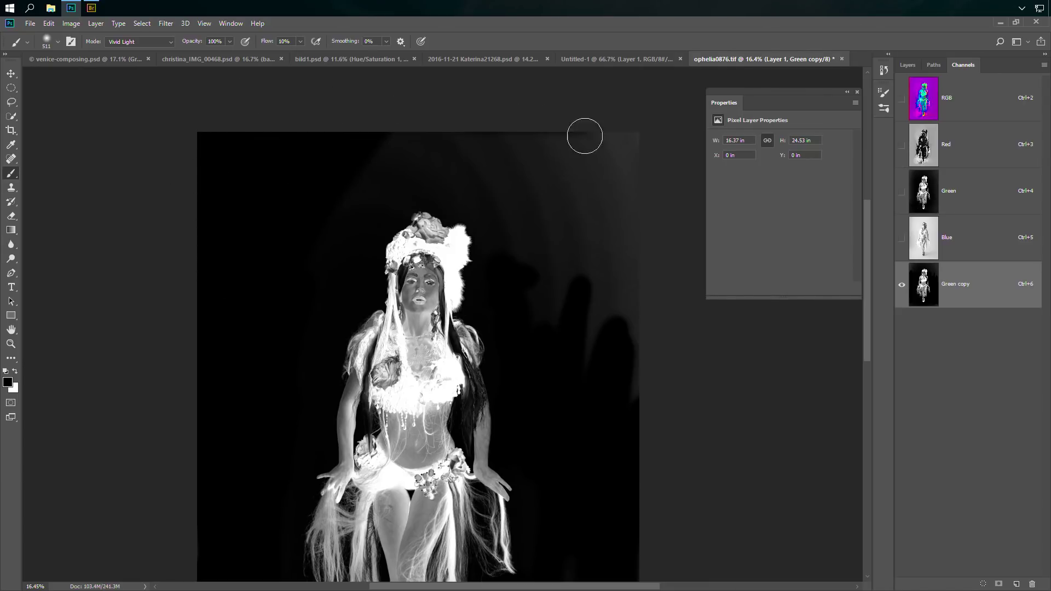
{"action": "mouse_move", "coordinate": [584, 134]}
{"action": "left_mouse_down"}
{"action": "mouse_move", "coordinate": [540, 164]}
{"action": "mouse_move", "coordinate": [576, 138]}
{"action": "mouse_move", "coordinate": [636, 123]}
{"action": "mouse_move", "coordinate": [672, 138]}
{"action": "mouse_move", "coordinate": [658, 177]}
{"action": "mouse_move", "coordinate": [583, 269]}
{"action": "mouse_move", "coordinate": [559, 331]}
{"action": "mouse_move", "coordinate": [647, 331]}
{"action": "mouse_move", "coordinate": [648, 379]}
{"action": "mouse_move", "coordinate": [566, 311]}
{"action": "mouse_move", "coordinate": [502, 195]}
{"action": "mouse_move", "coordinate": [482, 200]}
{"action": "mouse_move", "coordinate": [493, 214]}
{"action": "mouse_move", "coordinate": [442, 184]}
{"action": "mouse_move", "coordinate": [348, 218]}
{"action": "mouse_move", "coordinate": [357, 227]}
{"action": "mouse_move", "coordinate": [409, 135]}
{"action": "mouse_move", "coordinate": [574, 129]}
{"action": "mouse_move", "coordinate": [335, 153]}
{"action": "mouse_move", "coordinate": [577, 161]}
{"action": "mouse_move", "coordinate": [449, 163]}
{"action": "left_mouse_up"}
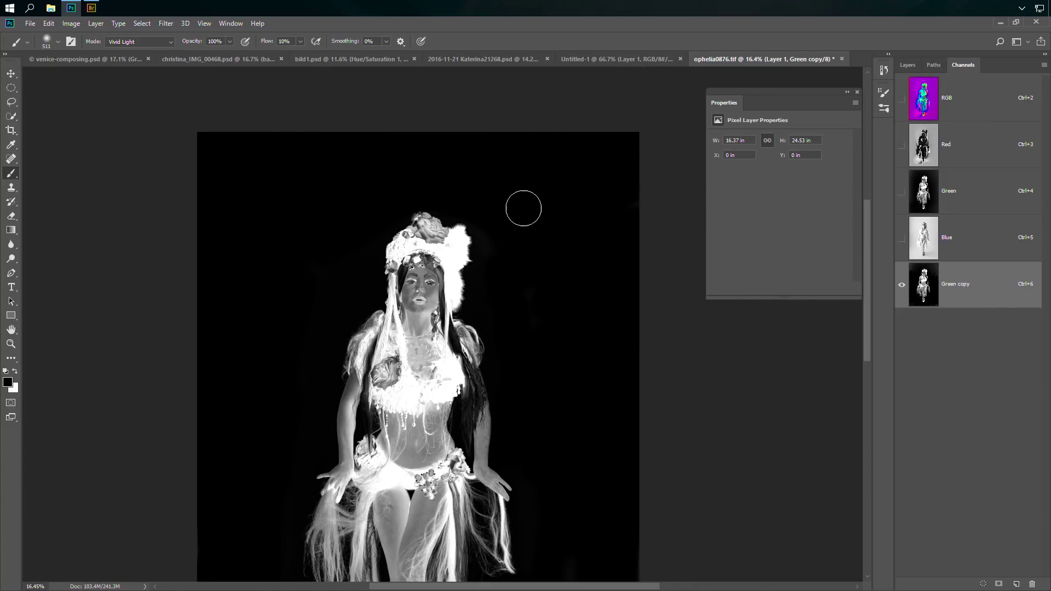
{"action": "left_click_drag", "start_coordinate": [577, 387], "coordinate": [566, 226]}
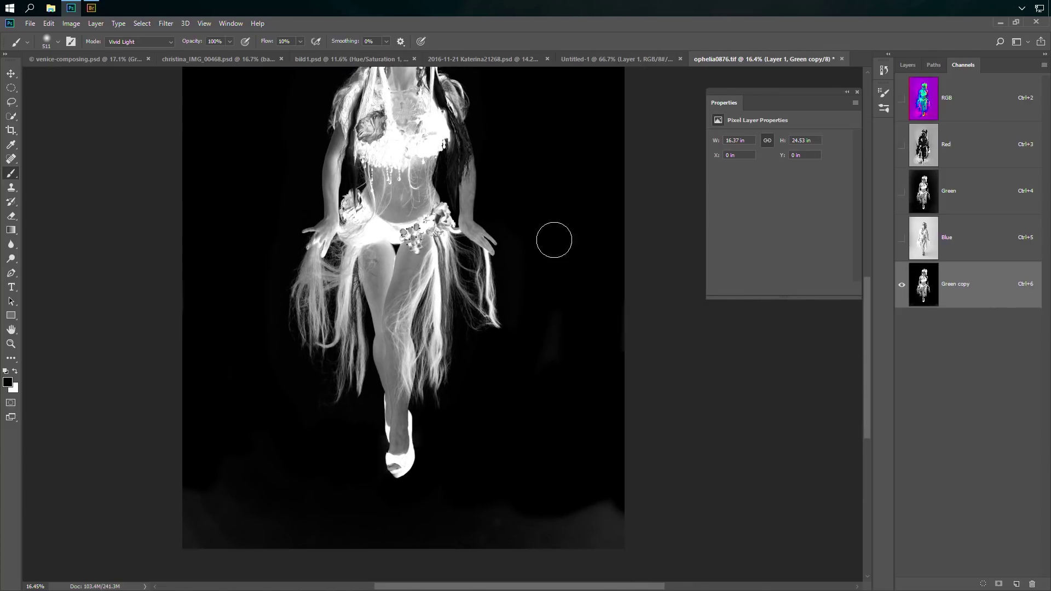
{"action": "mouse_move", "coordinate": [580, 525]}
{"action": "left_mouse_down"}
{"action": "mouse_move", "coordinate": [628, 528]}
{"action": "mouse_move", "coordinate": [574, 506]}
{"action": "mouse_move", "coordinate": [496, 528]}
{"action": "mouse_move", "coordinate": [361, 537]}
{"action": "mouse_move", "coordinate": [513, 529]}
{"action": "mouse_move", "coordinate": [164, 532]}
{"action": "mouse_move", "coordinate": [246, 517]}
{"action": "mouse_move", "coordinate": [223, 489]}
{"action": "mouse_move", "coordinate": [166, 473]}
{"action": "left_mouse_up"}
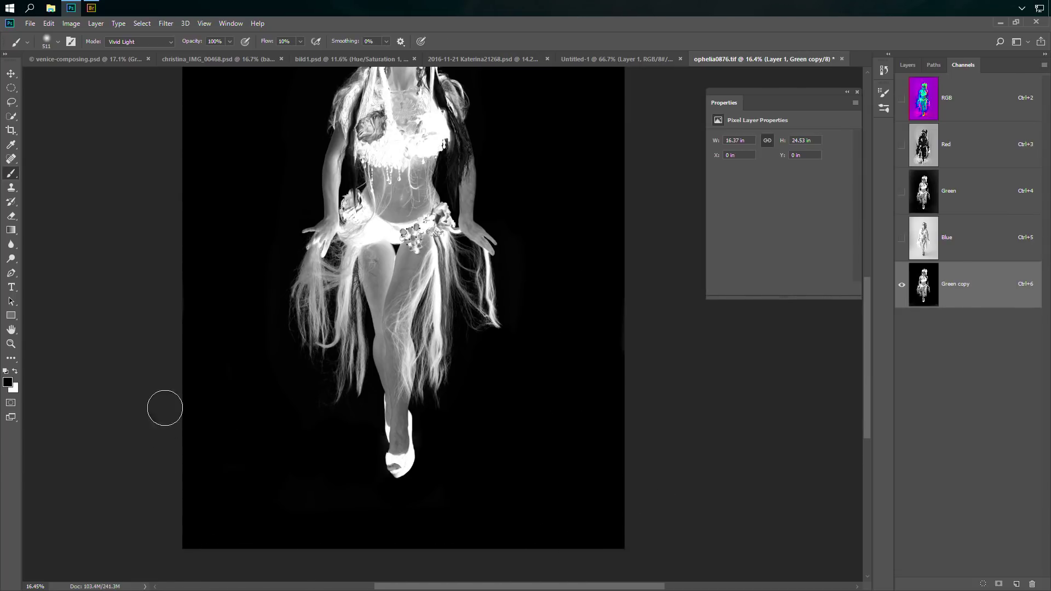
{"action": "left_click_drag", "start_coordinate": [493, 333], "coordinate": [530, 420]}
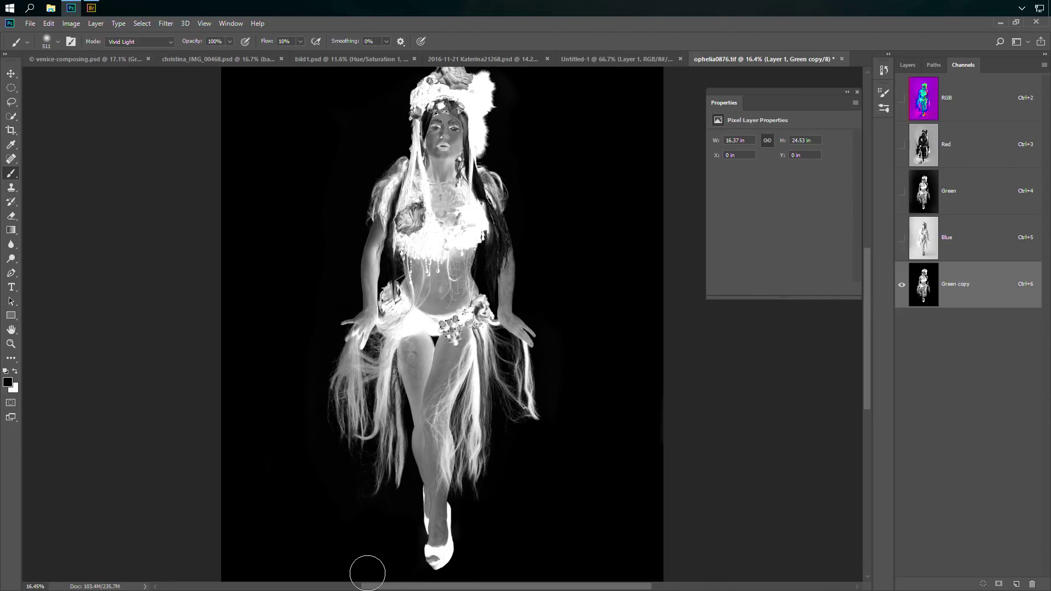
- Switch to white and paint the left hand, lower leg, face and hair strands white
{"action": "left_click", "coordinate": [15, 372]}
{"action": "mouse_move", "coordinate": [355, 414]}
{"action": "left_mouse_down"}
{"action": "mouse_move", "coordinate": [361, 318]}
{"action": "mouse_move", "coordinate": [349, 371]}
{"action": "mouse_move", "coordinate": [343, 363]}
{"action": "mouse_move", "coordinate": [366, 309]}
{"action": "mouse_move", "coordinate": [379, 215]}
{"action": "mouse_move", "coordinate": [410, 155]}
{"action": "mouse_move", "coordinate": [394, 166]}
{"action": "mouse_move", "coordinate": [405, 157]}
{"action": "mouse_move", "coordinate": [422, 202]}
{"action": "mouse_move", "coordinate": [412, 305]}
{"action": "mouse_move", "coordinate": [423, 255]}
{"action": "mouse_move", "coordinate": [399, 299]}
{"action": "mouse_move", "coordinate": [419, 301]}
{"action": "mouse_move", "coordinate": [449, 262]}
{"action": "mouse_move", "coordinate": [447, 305]}
{"action": "mouse_move", "coordinate": [461, 277]}
{"action": "mouse_move", "coordinate": [470, 308]}
{"action": "mouse_move", "coordinate": [472, 232]}
{"action": "mouse_move", "coordinate": [474, 300]}
{"action": "mouse_move", "coordinate": [420, 308]}
{"action": "mouse_move", "coordinate": [448, 312]}
{"action": "mouse_move", "coordinate": [458, 332]}
{"action": "mouse_move", "coordinate": [437, 382]}
{"action": "mouse_move", "coordinate": [450, 339]}
{"action": "mouse_move", "coordinate": [436, 376]}
{"action": "mouse_move", "coordinate": [480, 326]}
{"action": "mouse_move", "coordinate": [457, 379]}
{"action": "mouse_move", "coordinate": [470, 360]}
{"action": "mouse_move", "coordinate": [470, 465]}
{"action": "mouse_move", "coordinate": [467, 392]}
{"action": "mouse_move", "coordinate": [433, 451]}
{"action": "mouse_move", "coordinate": [433, 380]}
{"action": "mouse_move", "coordinate": [448, 384]}
{"action": "mouse_move", "coordinate": [440, 437]}
{"action": "mouse_move", "coordinate": [402, 337]}
{"action": "mouse_move", "coordinate": [429, 429]}
{"action": "mouse_move", "coordinate": [420, 461]}
{"action": "mouse_move", "coordinate": [427, 430]}
{"action": "mouse_move", "coordinate": [432, 553]}
{"action": "mouse_move", "coordinate": [444, 522]}
{"action": "left_mouse_up"}
{"action": "mouse_move", "coordinate": [435, 480]}
{"action": "left_mouse_down"}
{"action": "mouse_move", "coordinate": [451, 442]}
{"action": "mouse_move", "coordinate": [448, 489]}
{"action": "mouse_move", "coordinate": [494, 418]}
{"action": "mouse_move", "coordinate": [484, 435]}
{"action": "mouse_move", "coordinate": [481, 349]}
{"action": "mouse_move", "coordinate": [481, 443]}
{"action": "mouse_move", "coordinate": [476, 295]}
{"action": "mouse_move", "coordinate": [530, 344]}
{"action": "mouse_move", "coordinate": [503, 316]}
{"action": "mouse_move", "coordinate": [526, 329]}
{"action": "mouse_move", "coordinate": [536, 360]}
{"action": "mouse_move", "coordinate": [529, 380]}
{"action": "mouse_move", "coordinate": [507, 257]}
{"action": "mouse_move", "coordinate": [501, 303]}
{"action": "mouse_move", "coordinate": [498, 179]}
{"action": "mouse_move", "coordinate": [482, 170]}
{"action": "mouse_move", "coordinate": [512, 257]}
{"action": "left_mouse_up"}
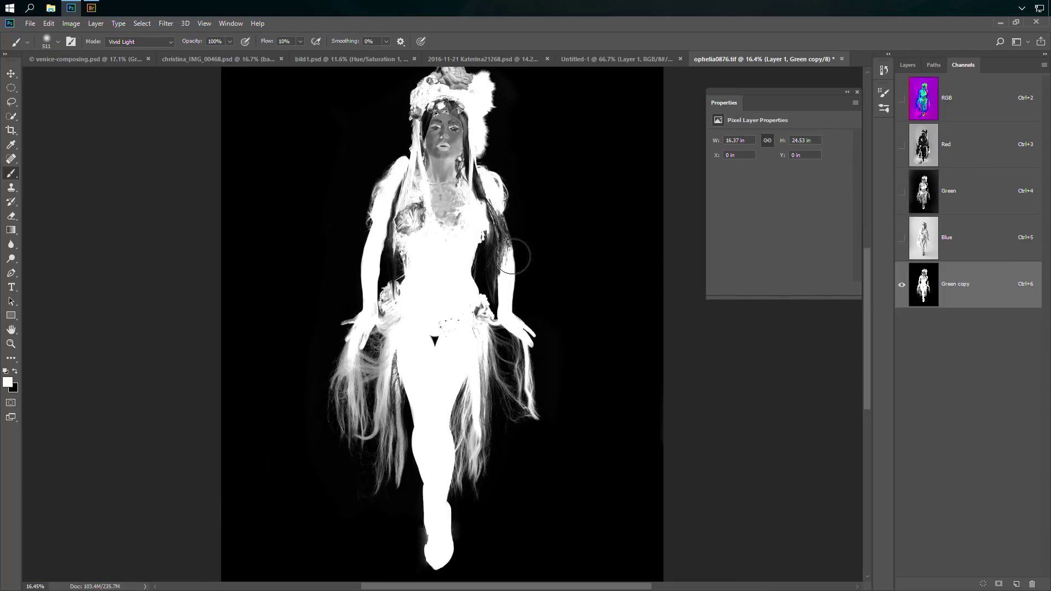
{"action": "mouse_move", "coordinate": [430, 115]}
{"action": "left_mouse_down"}
{"action": "mouse_move", "coordinate": [438, 163]}
{"action": "mouse_move", "coordinate": [458, 111]}
{"action": "mouse_move", "coordinate": [452, 187]}
{"action": "mouse_move", "coordinate": [453, 157]}
{"action": "mouse_move", "coordinate": [420, 211]}
{"action": "mouse_move", "coordinate": [419, 192]}
{"action": "mouse_move", "coordinate": [410, 228]}
{"action": "mouse_move", "coordinate": [409, 186]}
{"action": "mouse_move", "coordinate": [404, 240]}
{"action": "mouse_move", "coordinate": [407, 216]}
{"action": "mouse_move", "coordinate": [402, 232]}
{"action": "mouse_move", "coordinate": [391, 230]}
{"action": "mouse_move", "coordinate": [415, 161]}
{"action": "mouse_move", "coordinate": [429, 154]}
{"action": "mouse_move", "coordinate": [435, 95]}
{"action": "mouse_move", "coordinate": [425, 141]}
{"action": "mouse_move", "coordinate": [450, 101]}
{"action": "mouse_move", "coordinate": [468, 134]}
{"action": "mouse_move", "coordinate": [469, 179]}
{"action": "mouse_move", "coordinate": [443, 85]}
{"action": "mouse_move", "coordinate": [427, 137]}
{"action": "mouse_move", "coordinate": [431, 108]}
{"action": "mouse_move", "coordinate": [436, 163]}
{"action": "left_mouse_up"}
{"action": "mouse_move", "coordinate": [359, 389]}
{"action": "left_mouse_down"}
{"action": "mouse_move", "coordinate": [359, 365]}
{"action": "mouse_move", "coordinate": [365, 396]}
{"action": "mouse_move", "coordinate": [382, 363]}
{"action": "mouse_move", "coordinate": [392, 452]}
{"action": "mouse_move", "coordinate": [391, 359]}
{"action": "mouse_move", "coordinate": [394, 381]}
{"action": "mouse_move", "coordinate": [408, 330]}
{"action": "mouse_move", "coordinate": [396, 376]}
{"action": "mouse_move", "coordinate": [387, 363]}
{"action": "mouse_move", "coordinate": [371, 371]}
{"action": "mouse_move", "coordinate": [372, 357]}
{"action": "mouse_move", "coordinate": [384, 310]}
{"action": "mouse_move", "coordinate": [409, 280]}
{"action": "mouse_move", "coordinate": [389, 387]}
{"action": "mouse_move", "coordinate": [410, 360]}
{"action": "mouse_move", "coordinate": [455, 346]}
{"action": "mouse_move", "coordinate": [455, 318]}
{"action": "mouse_move", "coordinate": [432, 320]}
{"action": "mouse_move", "coordinate": [485, 327]}
{"action": "mouse_move", "coordinate": [483, 393]}
{"action": "mouse_move", "coordinate": [485, 334]}
{"action": "mouse_move", "coordinate": [506, 386]}
{"action": "mouse_move", "coordinate": [537, 366]}
{"action": "mouse_move", "coordinate": [494, 298]}
{"action": "mouse_move", "coordinate": [391, 456]}
{"action": "mouse_move", "coordinate": [402, 451]}
{"action": "mouse_move", "coordinate": [366, 396]}
{"action": "mouse_move", "coordinate": [384, 297]}
{"action": "mouse_move", "coordinate": [341, 326]}
{"action": "mouse_move", "coordinate": [361, 317]}
{"action": "mouse_move", "coordinate": [403, 188]}
{"action": "mouse_move", "coordinate": [433, 255]}
{"action": "mouse_move", "coordinate": [444, 183]}
{"action": "mouse_move", "coordinate": [427, 106]}
{"action": "mouse_move", "coordinate": [422, 151]}
{"action": "mouse_move", "coordinate": [441, 156]}
{"action": "mouse_move", "coordinate": [464, 94]}
{"action": "mouse_move", "coordinate": [434, 129]}
{"action": "mouse_move", "coordinate": [458, 216]}
{"action": "mouse_move", "coordinate": [461, 135]}
{"action": "mouse_move", "coordinate": [469, 249]}
{"action": "mouse_move", "coordinate": [460, 136]}
{"action": "mouse_move", "coordinate": [452, 175]}
{"action": "mouse_move", "coordinate": [478, 175]}
{"action": "mouse_move", "coordinate": [512, 290]}
{"action": "mouse_move", "coordinate": [493, 186]}
{"action": "mouse_move", "coordinate": [483, 187]}
{"action": "mouse_move", "coordinate": [490, 320]}
{"action": "mouse_move", "coordinate": [506, 326]}
{"action": "mouse_move", "coordinate": [472, 492]}
{"action": "mouse_move", "coordinate": [407, 459]}
{"action": "mouse_move", "coordinate": [404, 416]}
{"action": "mouse_move", "coordinate": [397, 457]}
{"action": "mouse_move", "coordinate": [357, 364]}
{"action": "mouse_move", "coordinate": [376, 431]}
{"action": "mouse_move", "coordinate": [358, 392]}
{"action": "mouse_move", "coordinate": [351, 415]}
{"action": "left_mouse_up"}
{"action": "mouse_move", "coordinate": [374, 451]}
{"action": "left_mouse_down"}
{"action": "mouse_move", "coordinate": [388, 405]}
{"action": "mouse_move", "coordinate": [368, 489]}
{"action": "mouse_move", "coordinate": [398, 405]}
{"action": "mouse_move", "coordinate": [390, 449]}
{"action": "mouse_move", "coordinate": [372, 482]}
{"action": "mouse_move", "coordinate": [400, 395]}
{"action": "mouse_move", "coordinate": [395, 447]}
{"action": "mouse_move", "coordinate": [471, 427]}
{"action": "mouse_move", "coordinate": [494, 357]}
{"action": "mouse_move", "coordinate": [510, 407]}
{"action": "mouse_move", "coordinate": [509, 350]}
{"action": "mouse_move", "coordinate": [526, 385]}
{"action": "mouse_move", "coordinate": [488, 347]}
{"action": "mouse_move", "coordinate": [496, 404]}
{"action": "left_mouse_up"}
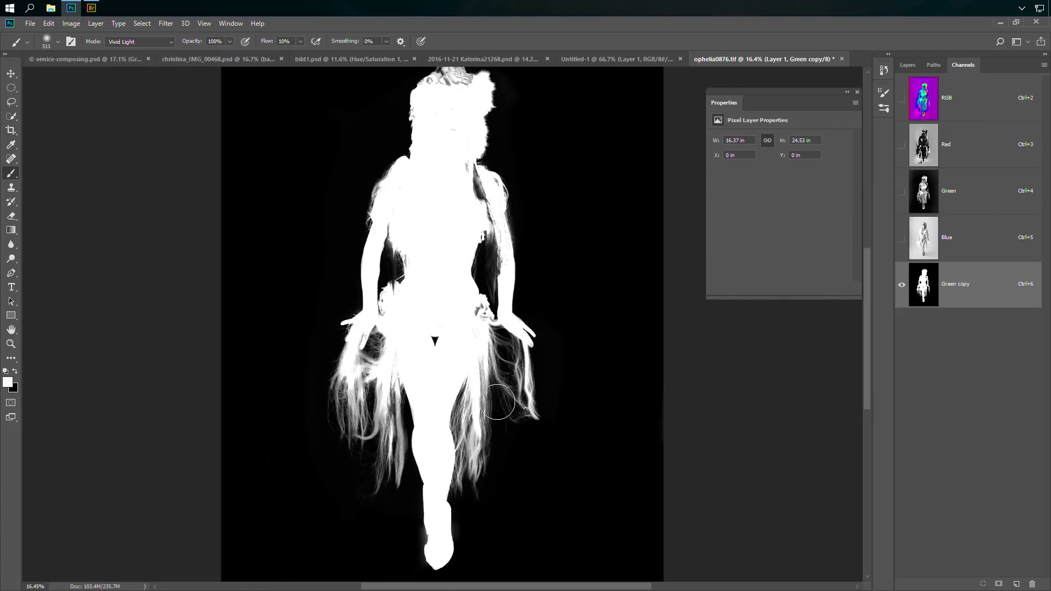
{"action": "right_click", "coordinate": [12, 173]}
- Paint the grey patches on the head solid white with the soft brush
{"action": "left_click", "coordinate": [55, 184]}
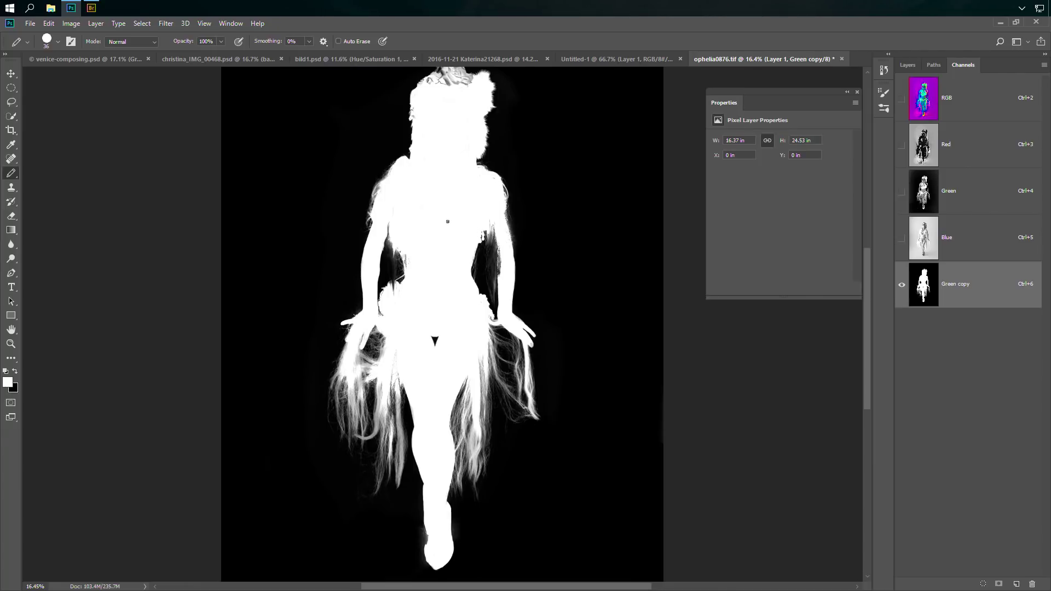
{"action": "scroll", "coordinate": [447, 222], "scroll_direction": "up", "scroll_amount": 3}
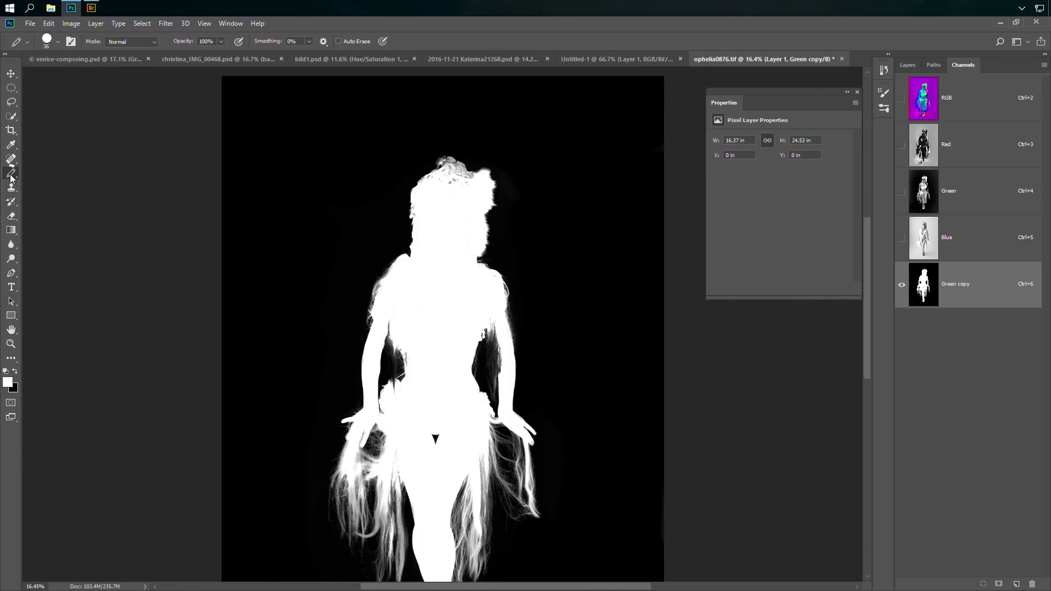
{"action": "left_click_drag", "start_coordinate": [17, 180], "coordinate": [44, 174]}
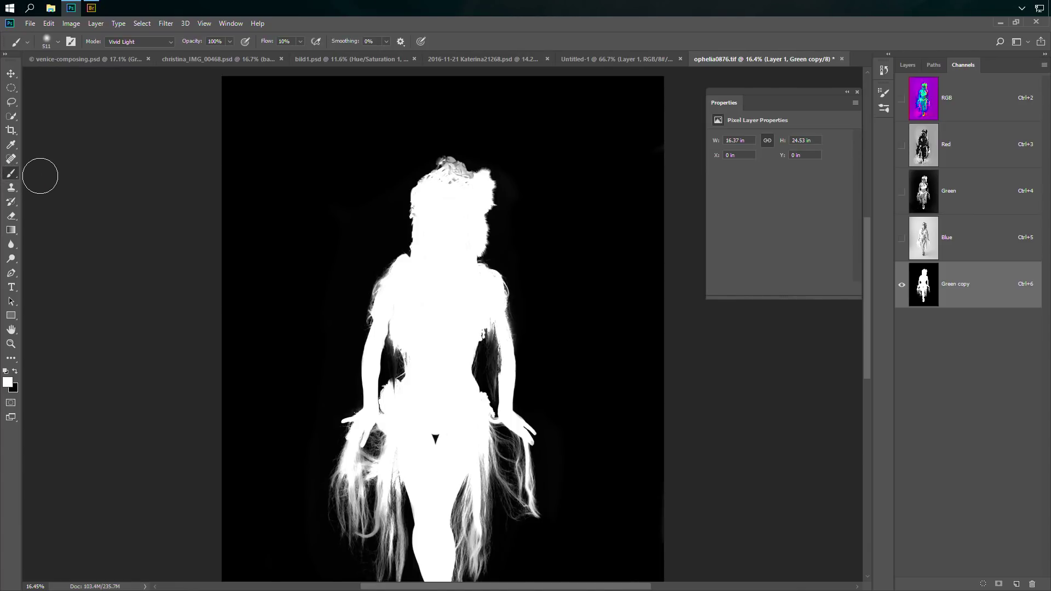
{"action": "mouse_move", "coordinate": [455, 171]}
{"action": "left_mouse_down"}
{"action": "mouse_move", "coordinate": [471, 188]}
{"action": "mouse_move", "coordinate": [481, 185]}
{"action": "mouse_move", "coordinate": [447, 160]}
{"action": "mouse_move", "coordinate": [434, 166]}
{"action": "mouse_move", "coordinate": [434, 189]}
{"action": "mouse_move", "coordinate": [450, 184]}
{"action": "mouse_move", "coordinate": [436, 162]}
{"action": "mouse_move", "coordinate": [421, 273]}
{"action": "mouse_move", "coordinate": [401, 274]}
{"action": "mouse_move", "coordinate": [449, 225]}
{"action": "left_mouse_up"}
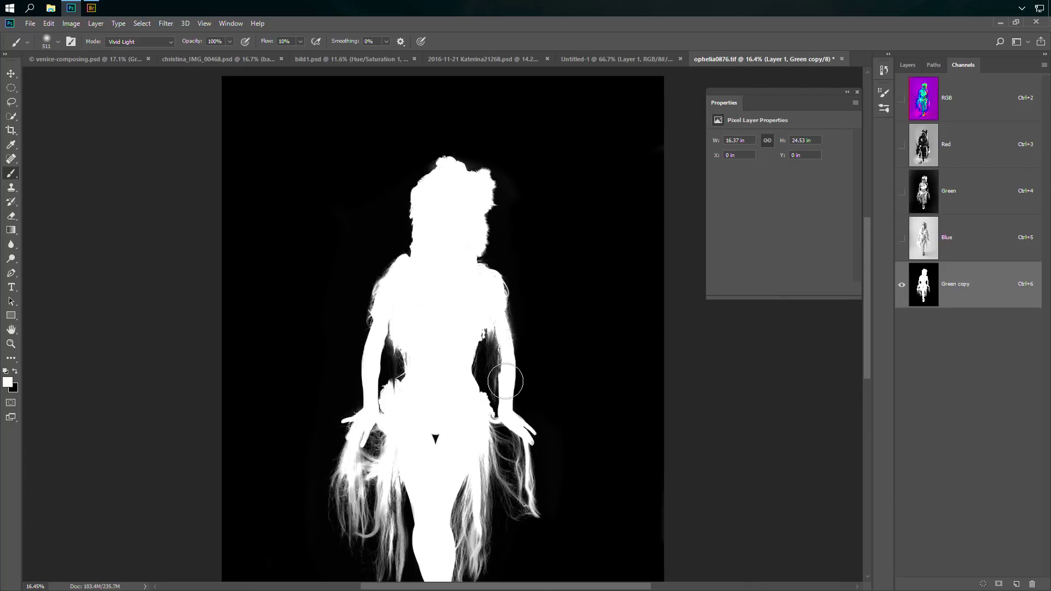
- Darken the left waist gap black and load the Green copy channel as a selection
{"action": "left_click_drag", "start_coordinate": [522, 468], "coordinate": [504, 331]}
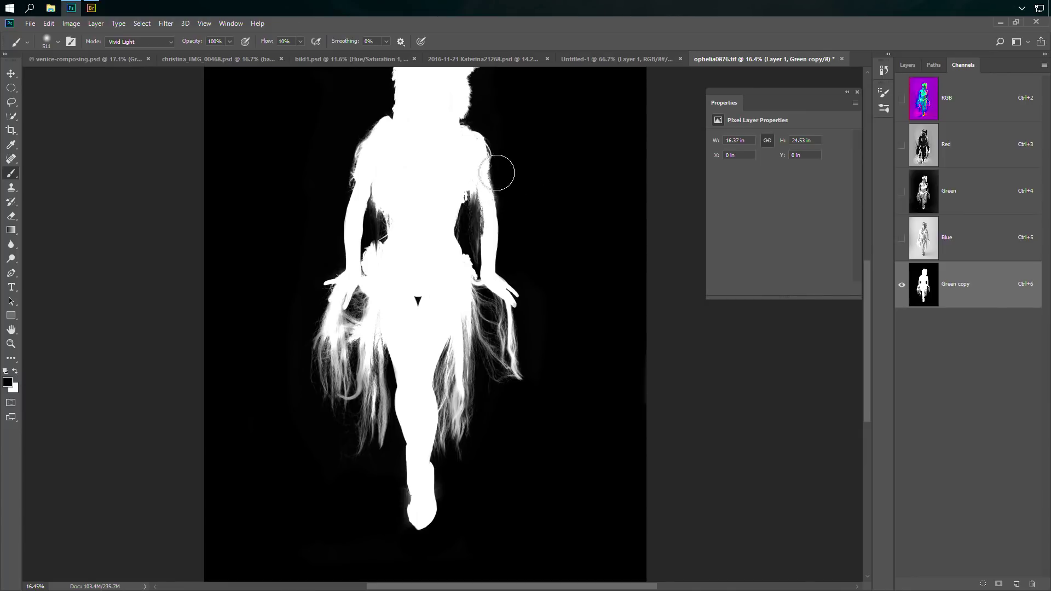
{"action": "left_click_drag", "start_coordinate": [370, 228], "coordinate": [375, 241]}
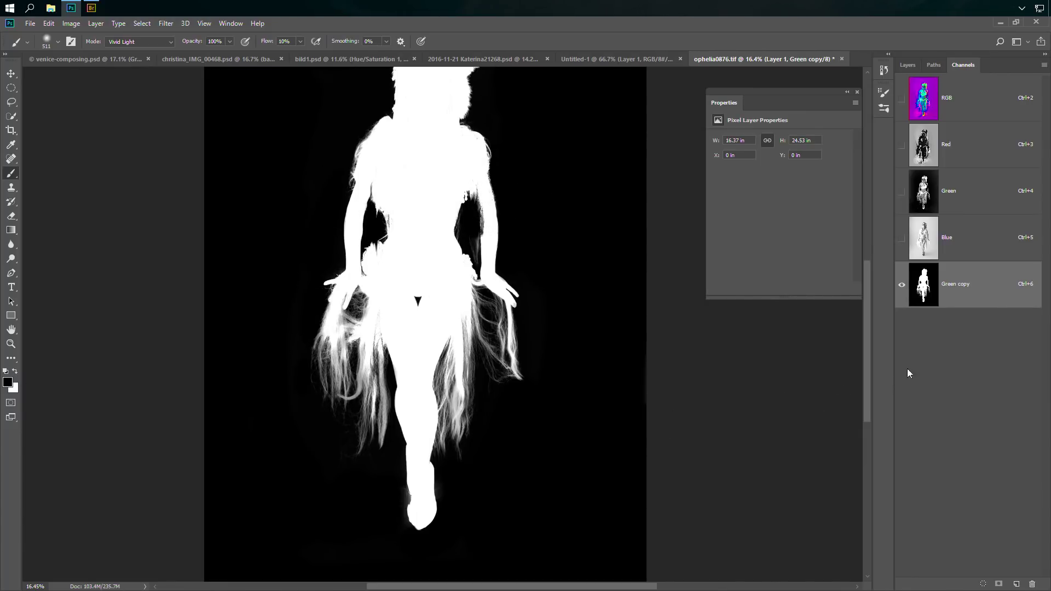
{"action": "left_click", "coordinate": [929, 290], "text": "ctrl"}
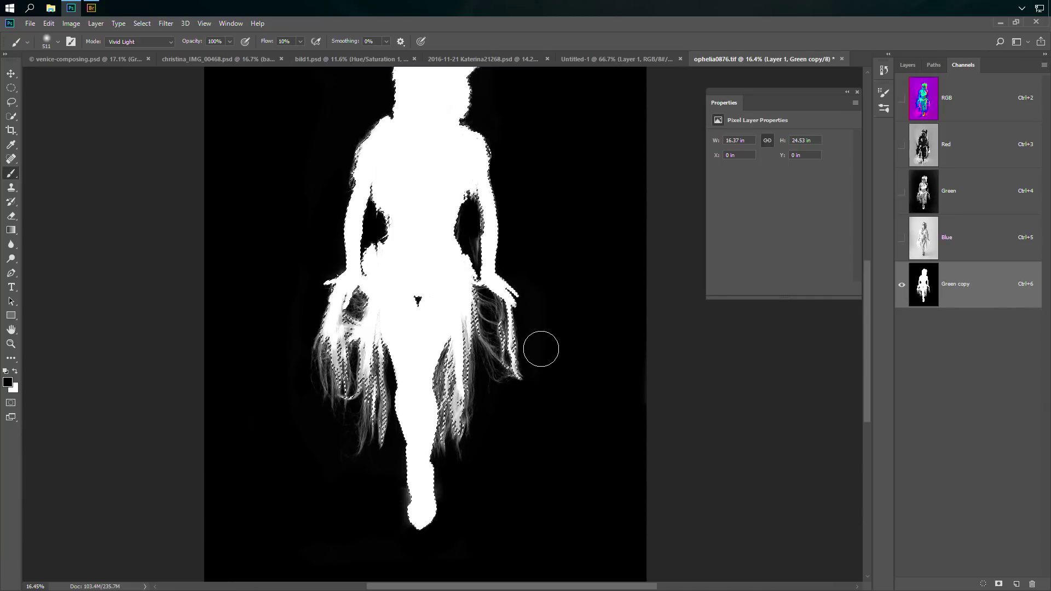
- Create a new group and mask it with the dancer's figure selection
{"action": "left_click", "coordinate": [909, 65]}
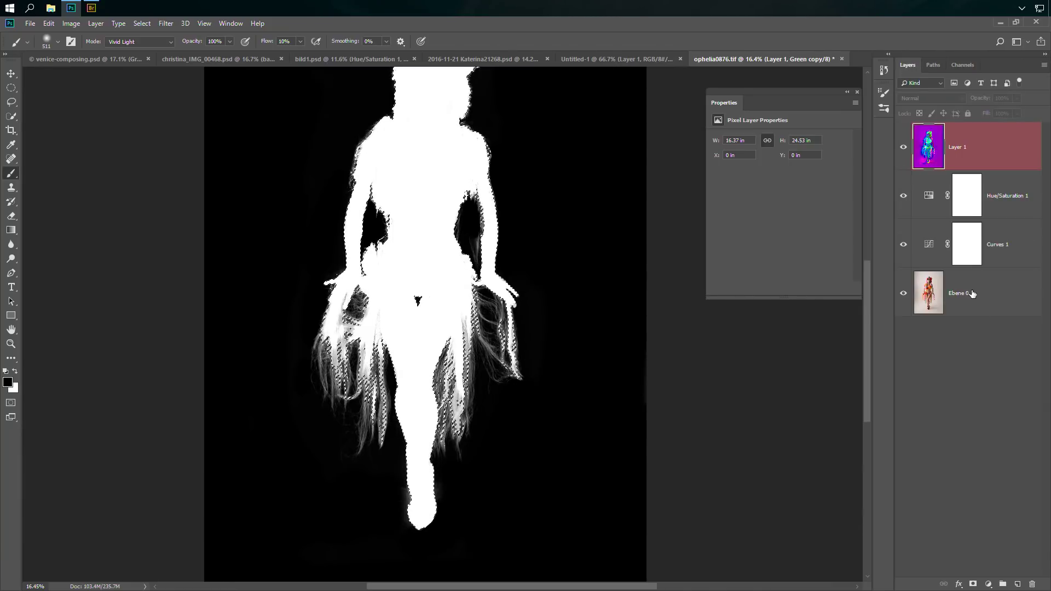
{"action": "left_click", "coordinate": [1002, 585]}
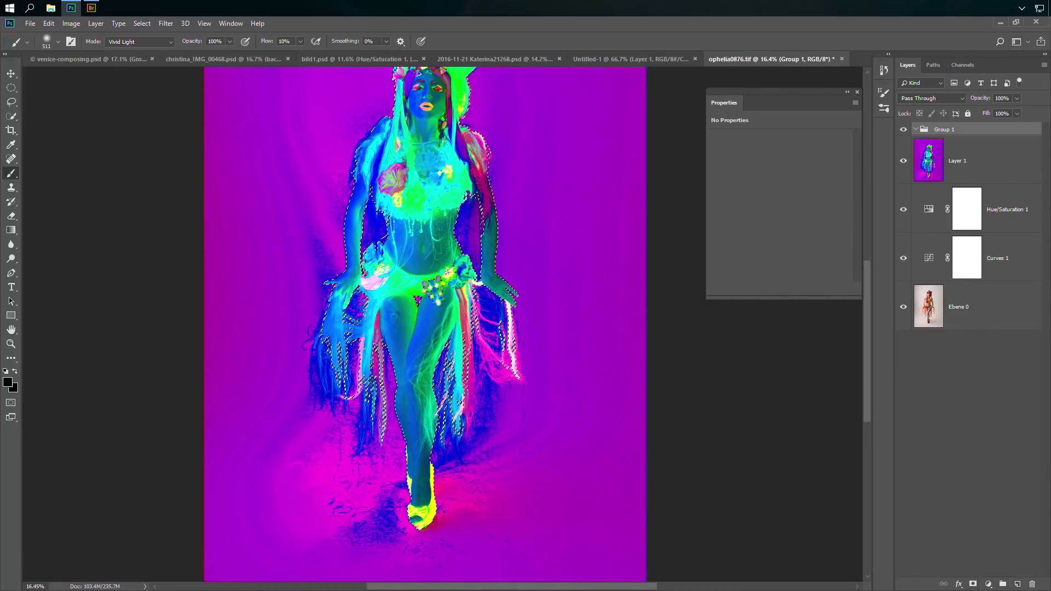
{"action": "left_click", "coordinate": [973, 584]}
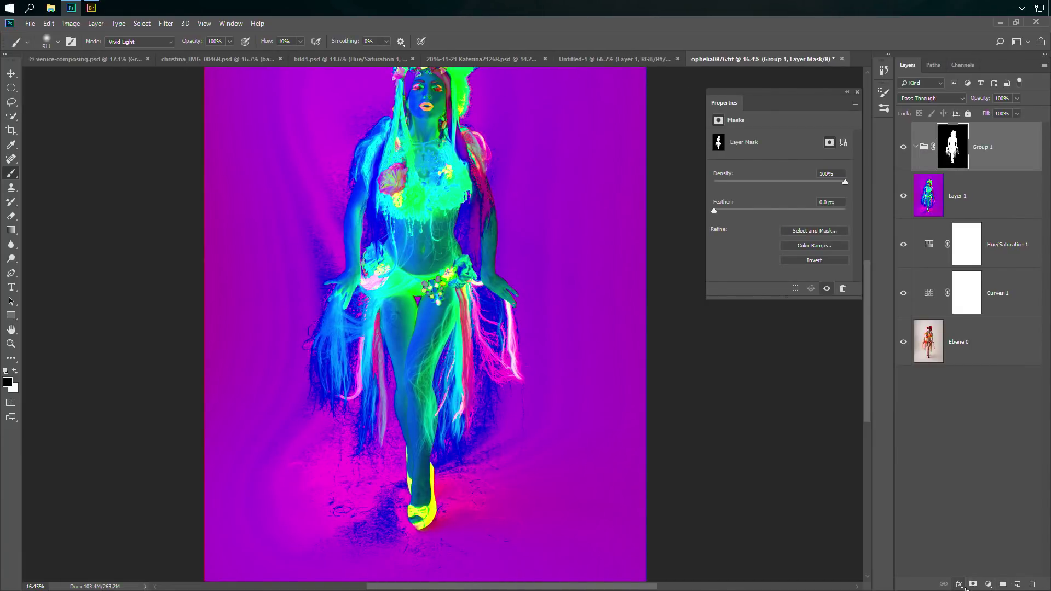
- Delete Layer 1, Hue/Saturation 1 and Curves 1, then add an empty layer beneath Ebene 0
{"action": "left_click", "coordinate": [928, 212]}
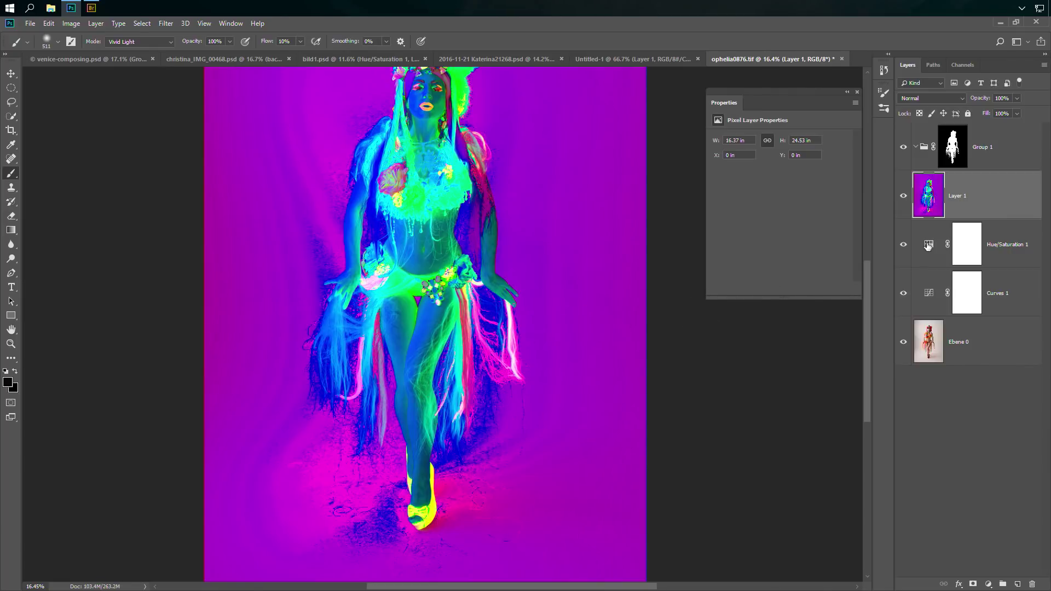
{"action": "left_click", "coordinate": [931, 304], "text": "shift"}
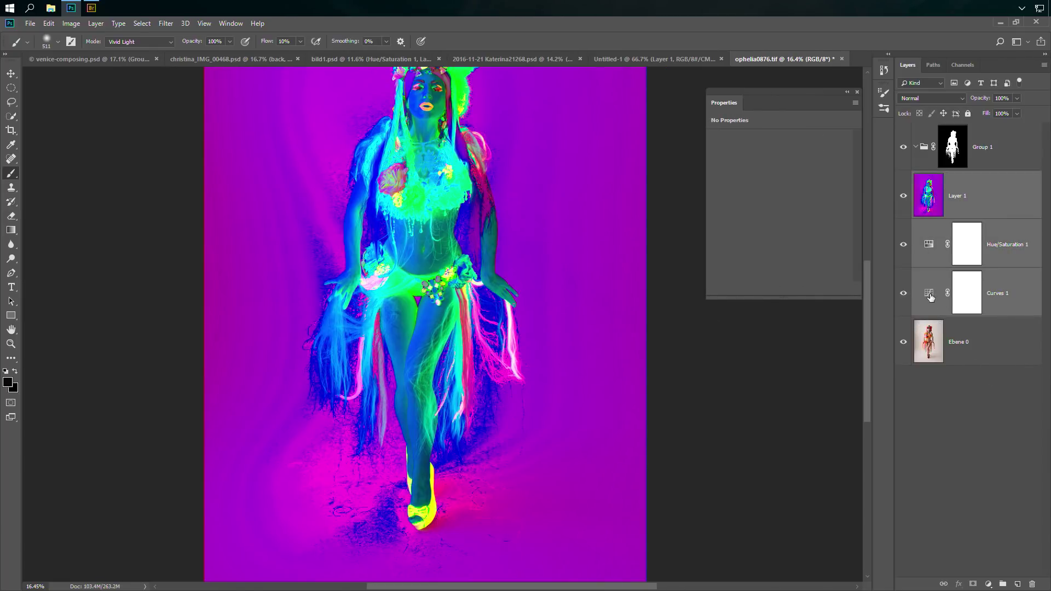
{"action": "left_click_drag", "start_coordinate": [931, 297], "coordinate": [1032, 584]}
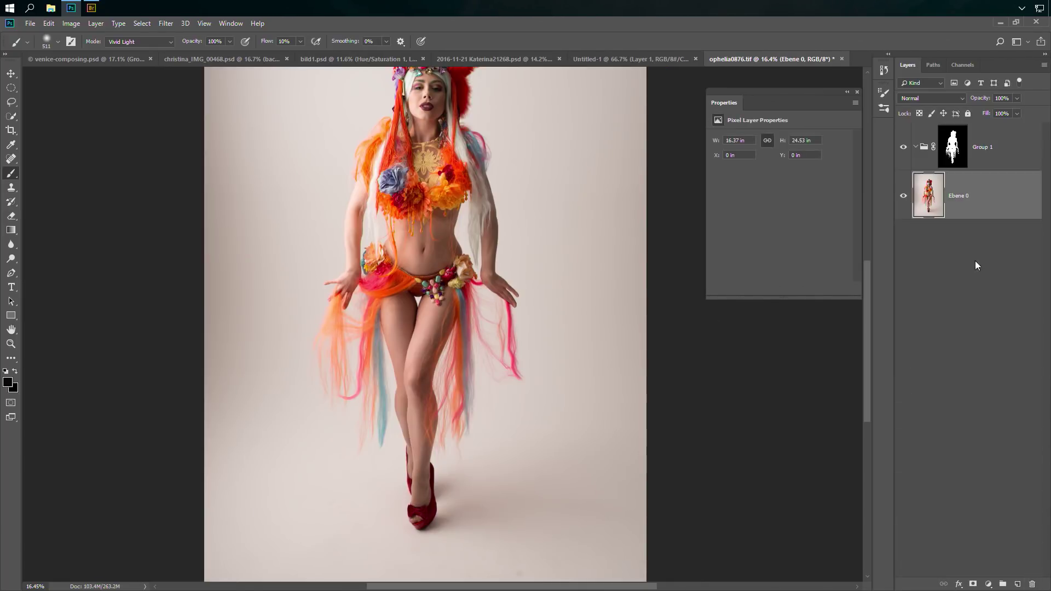
{"action": "left_click", "coordinate": [959, 150]}
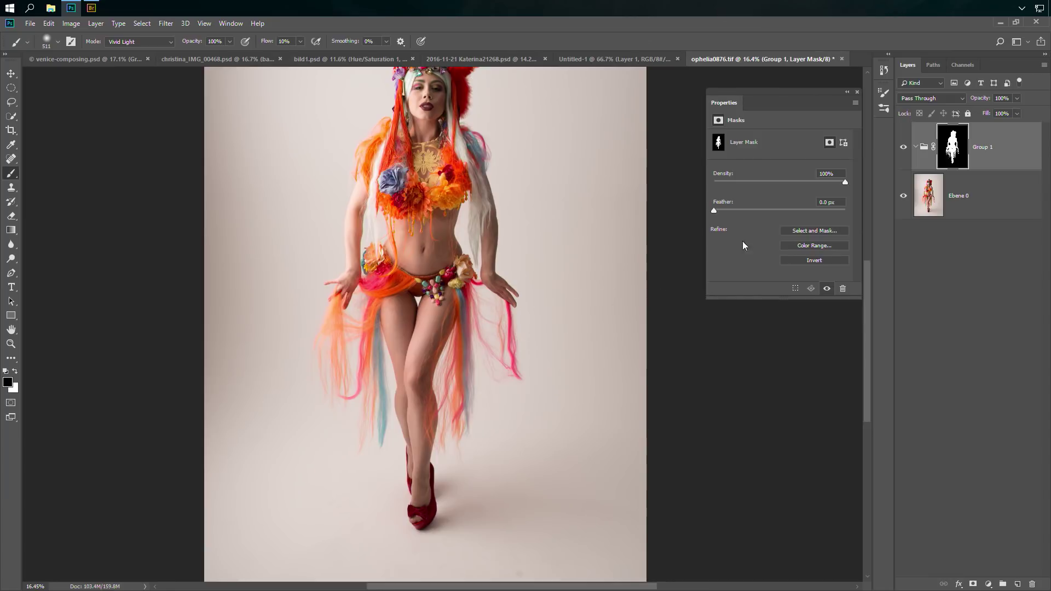
{"action": "left_click", "coordinate": [927, 190]}
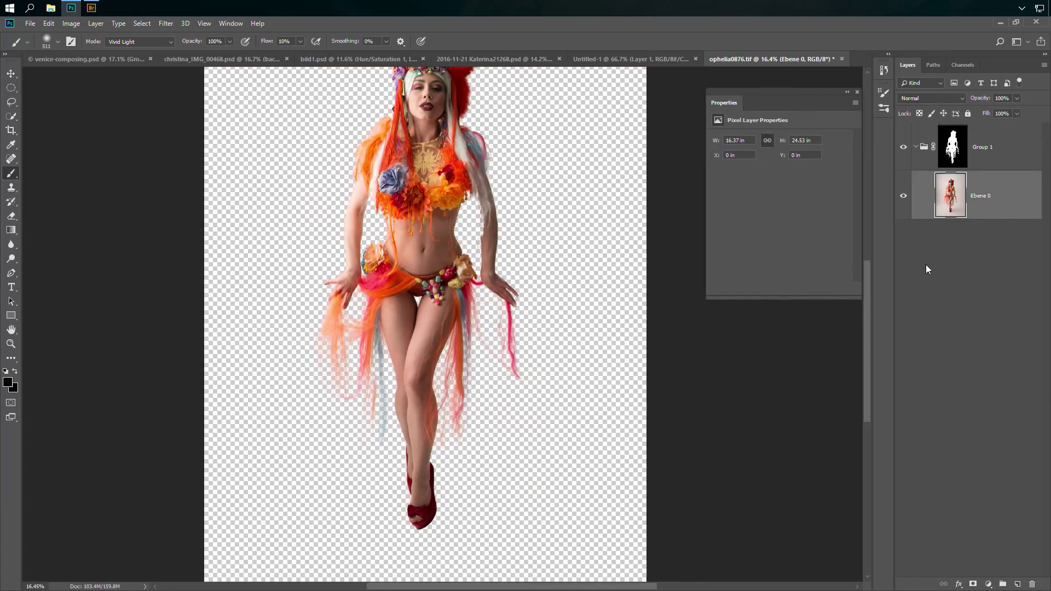
{"action": "left_click", "coordinate": [1017, 582], "text": "ctrl"}
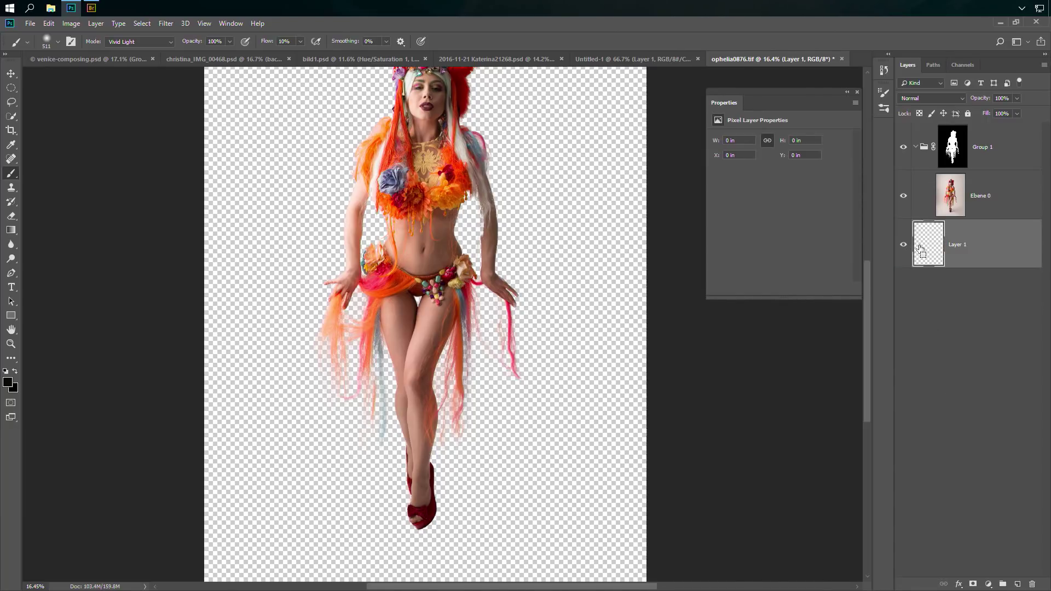
- Fill the new layer with black, enable CMYK proof colours, and step back twice to undo the stray stroke
{"action": "key", "text": "alt+BackSpace"}
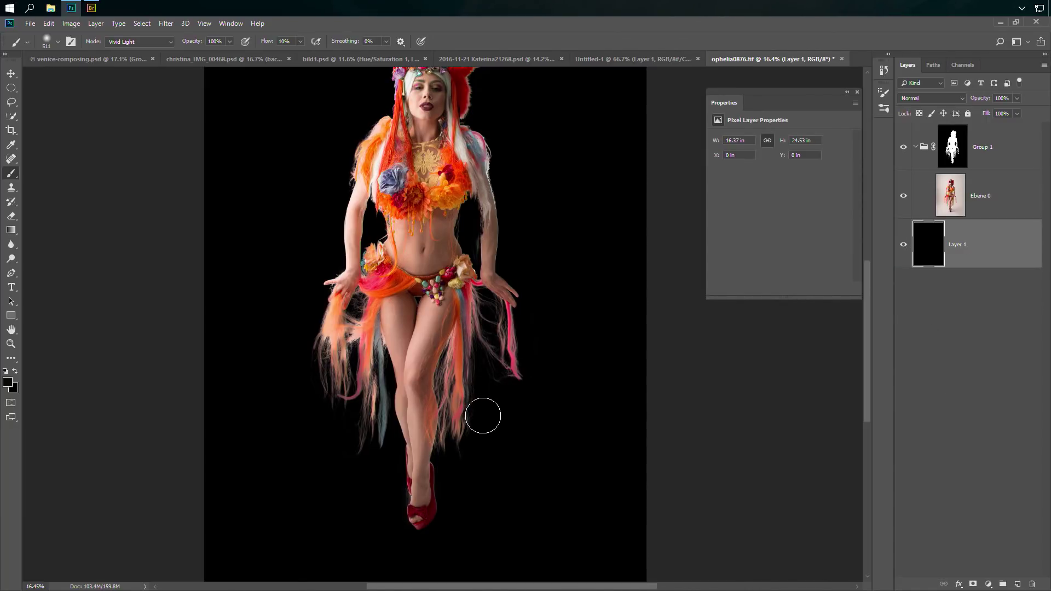
{"action": "key", "text": "y"}
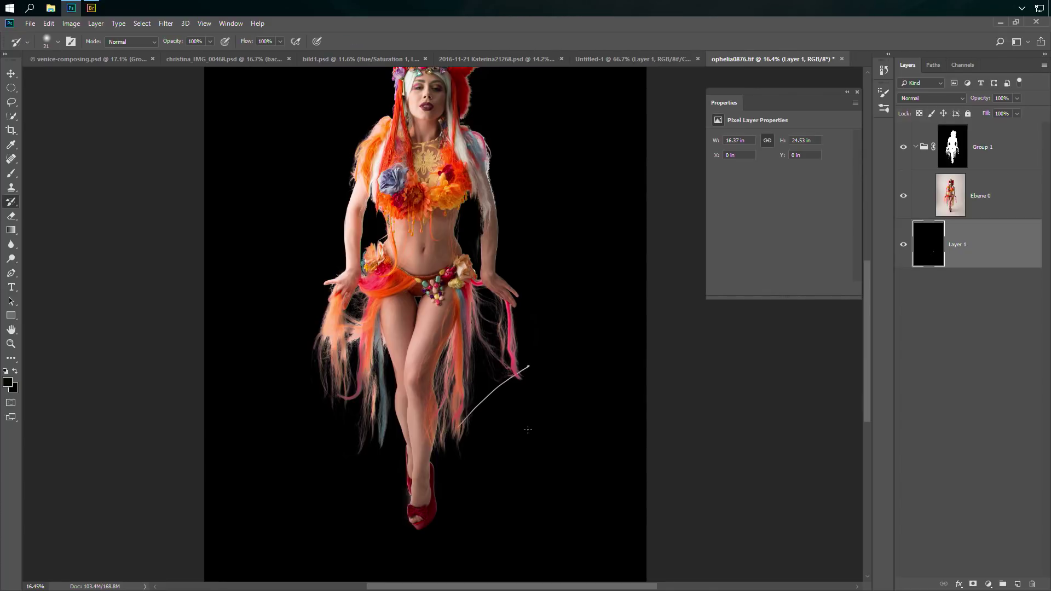
{"action": "key", "text": "ctrl+y"}
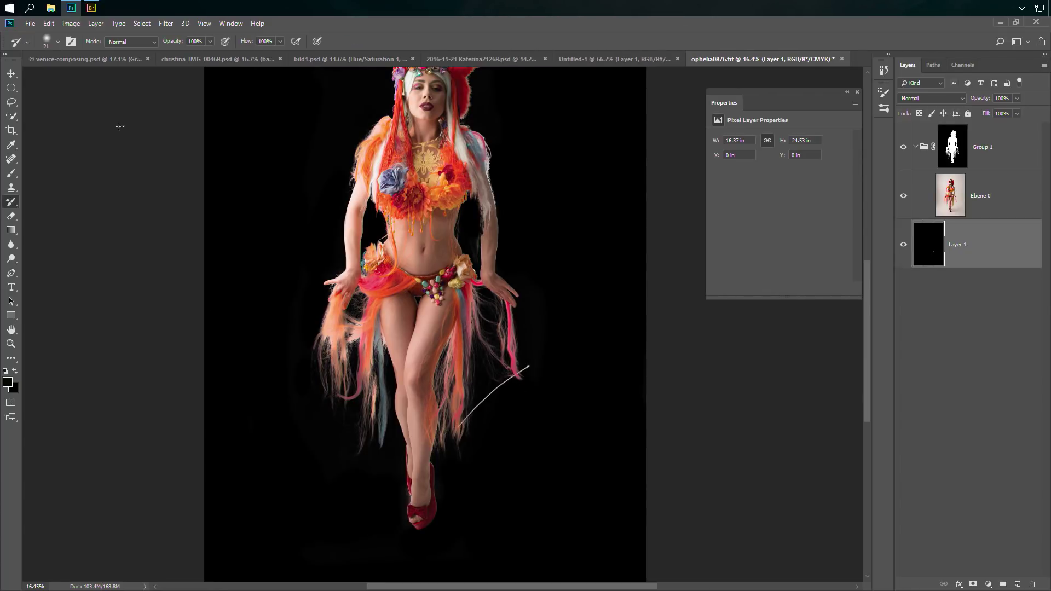
{"action": "left_click", "coordinate": [49, 23]}
{"action": "left_click", "coordinate": [66, 54]}
- Zoom in on the legs and pan across the belt, hand, belly, headdress and waist edges
{"action": "key", "text": "z"}
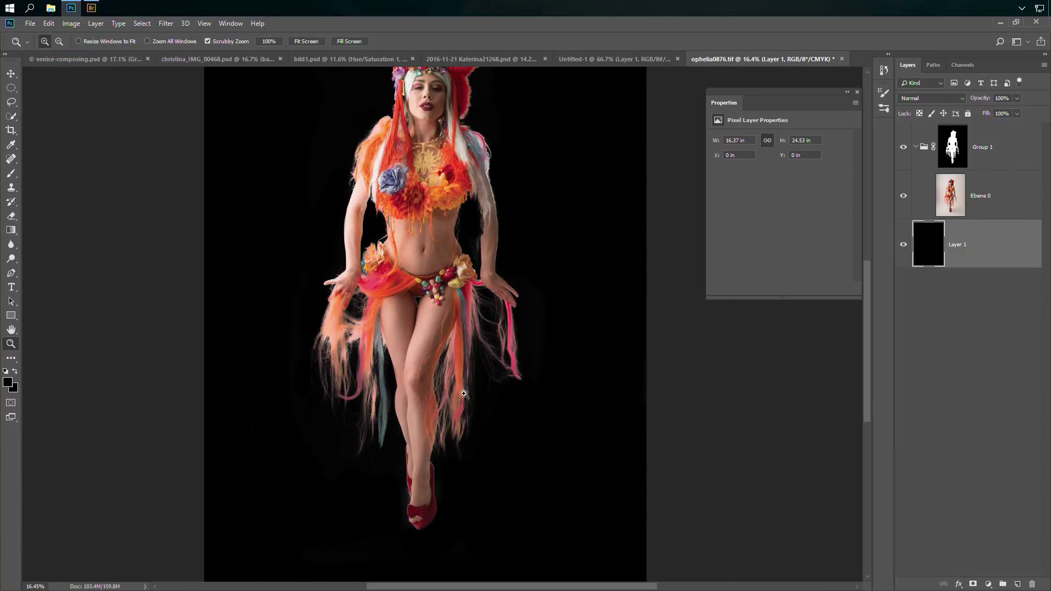
{"action": "left_click_drag", "start_coordinate": [443, 429], "coordinate": [525, 358]}
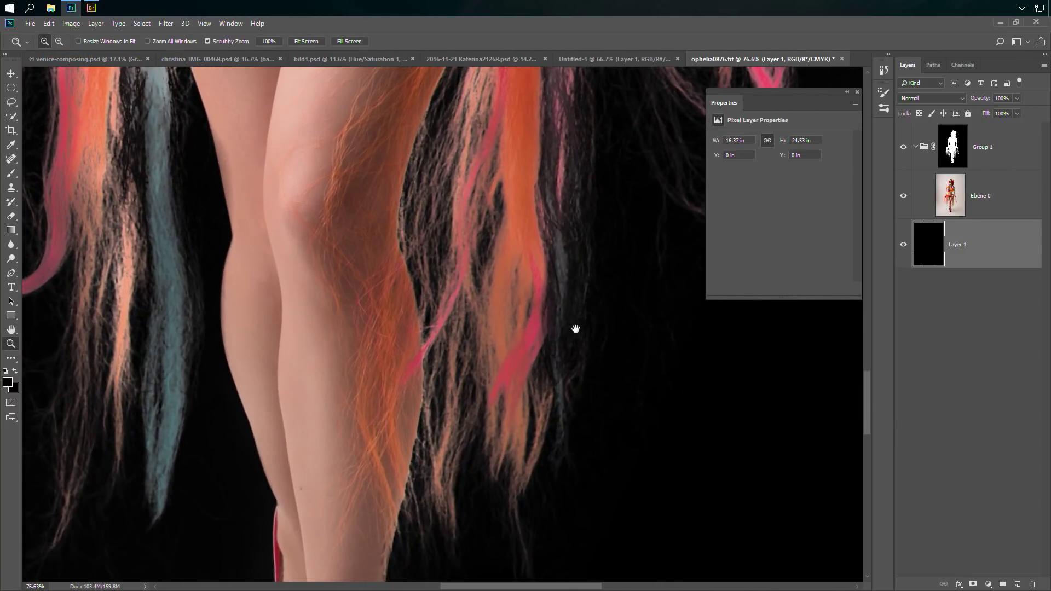
{"action": "left_click_drag", "start_coordinate": [575, 329], "coordinate": [540, 470]}
{"action": "left_click_drag", "start_coordinate": [542, 312], "coordinate": [487, 467]}
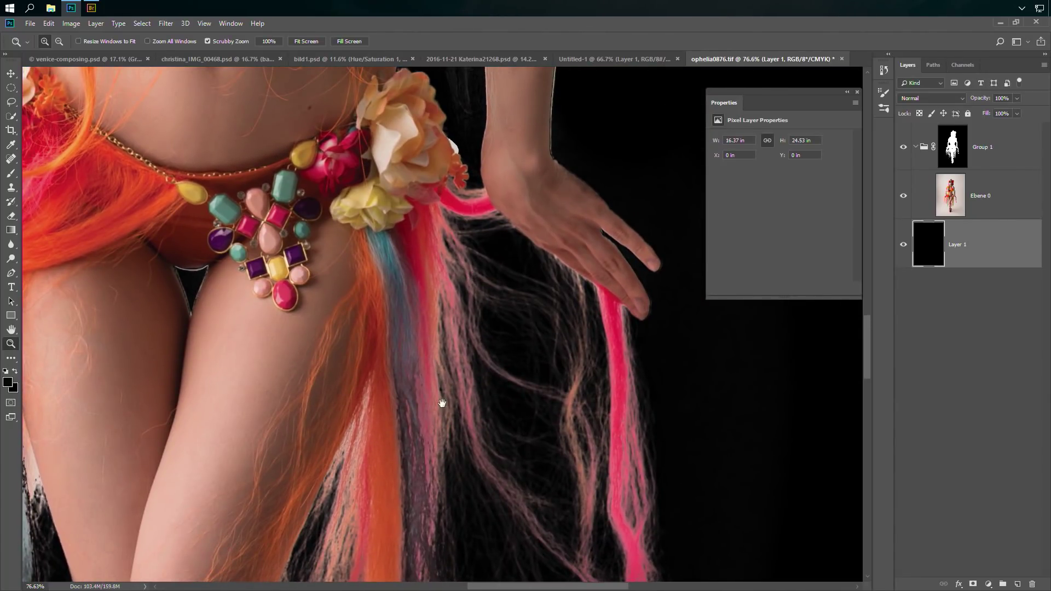
{"action": "left_click_drag", "start_coordinate": [550, 270], "coordinate": [506, 398]}
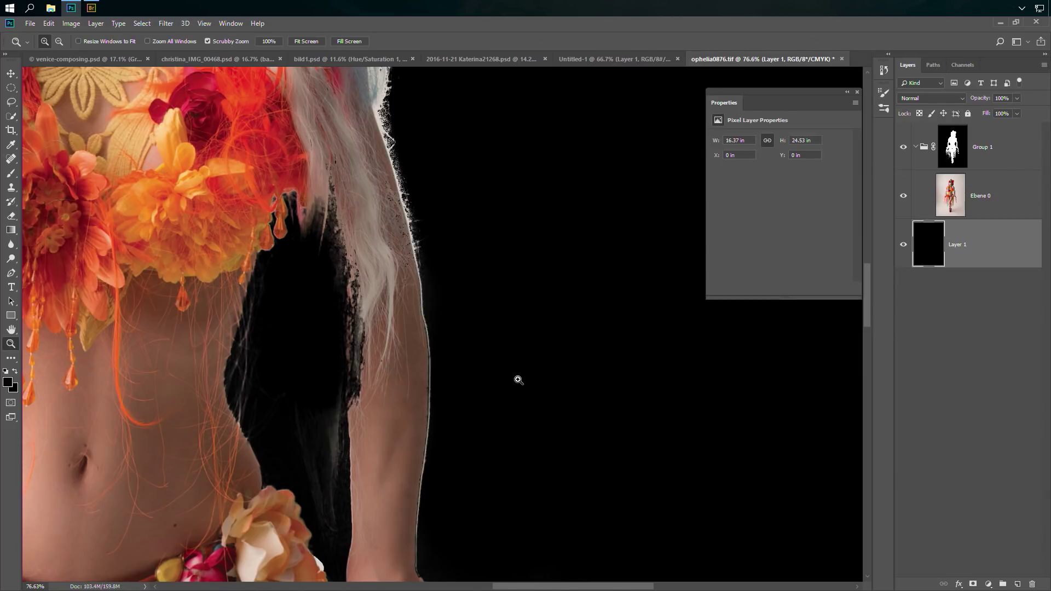
{"action": "left_click_drag", "start_coordinate": [469, 475], "coordinate": [434, 381]}
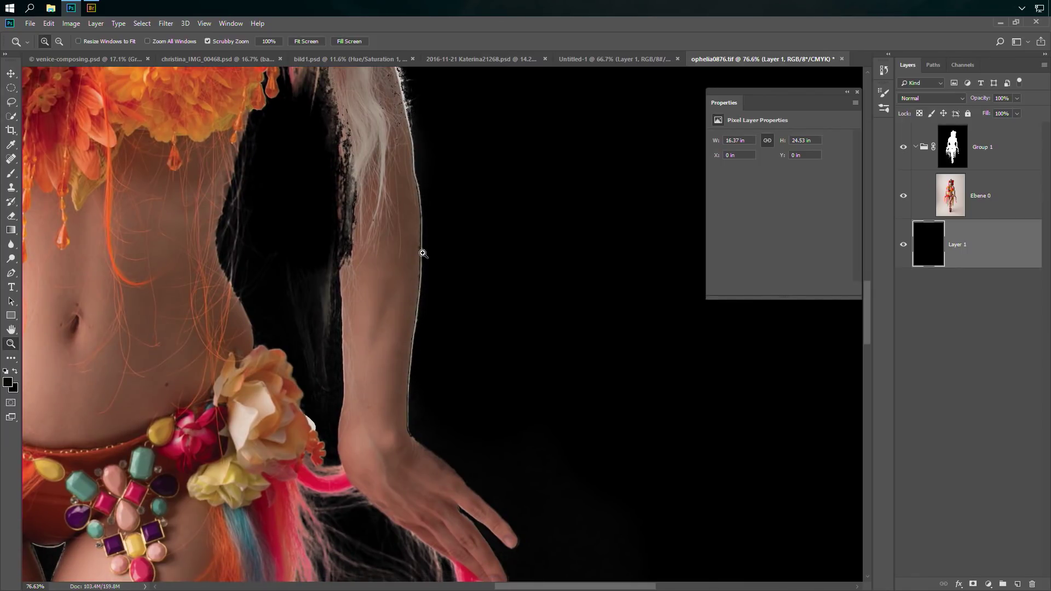
{"action": "left_click_drag", "start_coordinate": [264, 393], "coordinate": [535, 390]}
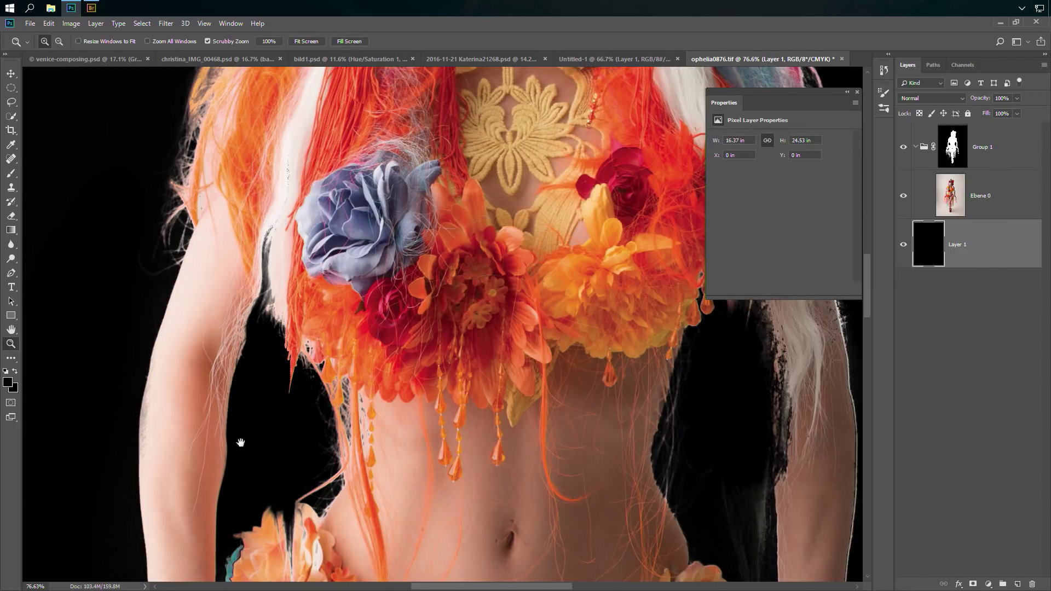
{"action": "left_click_drag", "start_coordinate": [534, 343], "coordinate": [276, 336]}
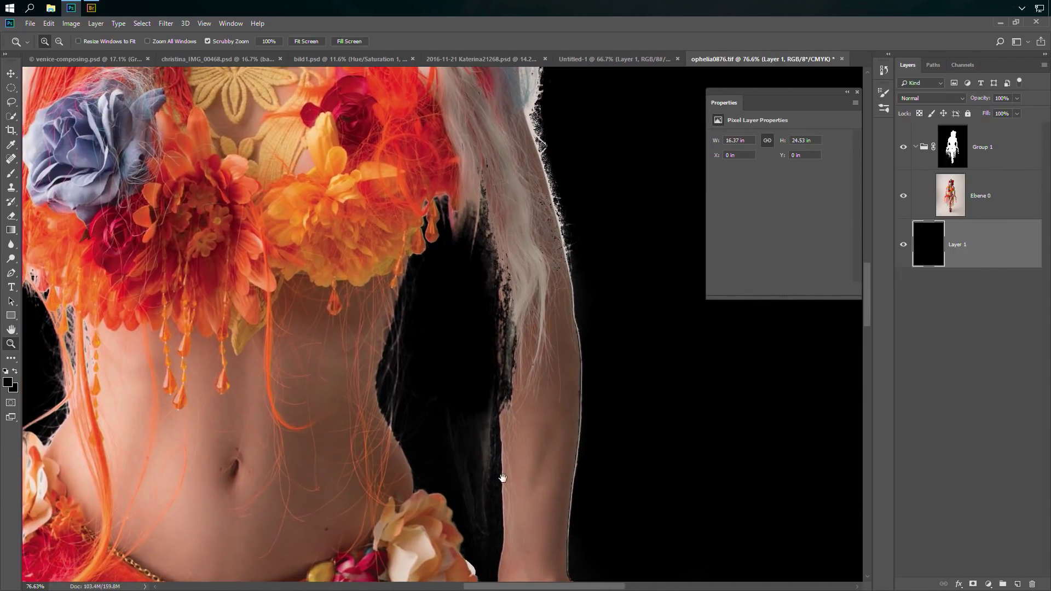
{"action": "left_click_drag", "start_coordinate": [503, 478], "coordinate": [505, 363]}
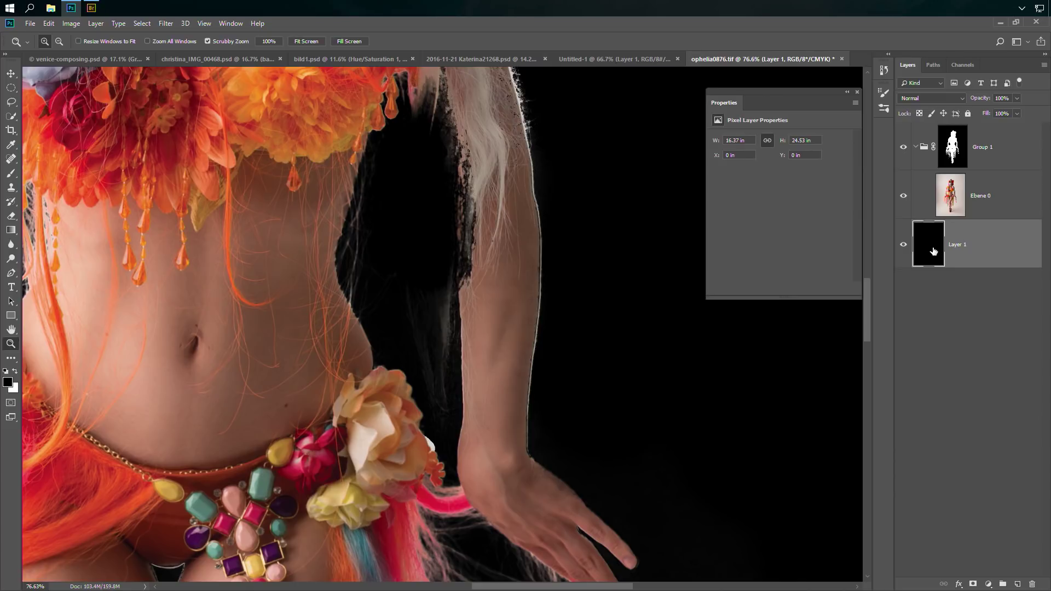
- Invert Layer 1 from black to white and zoom in on the dancer
{"action": "key", "text": "ctrl+i"}
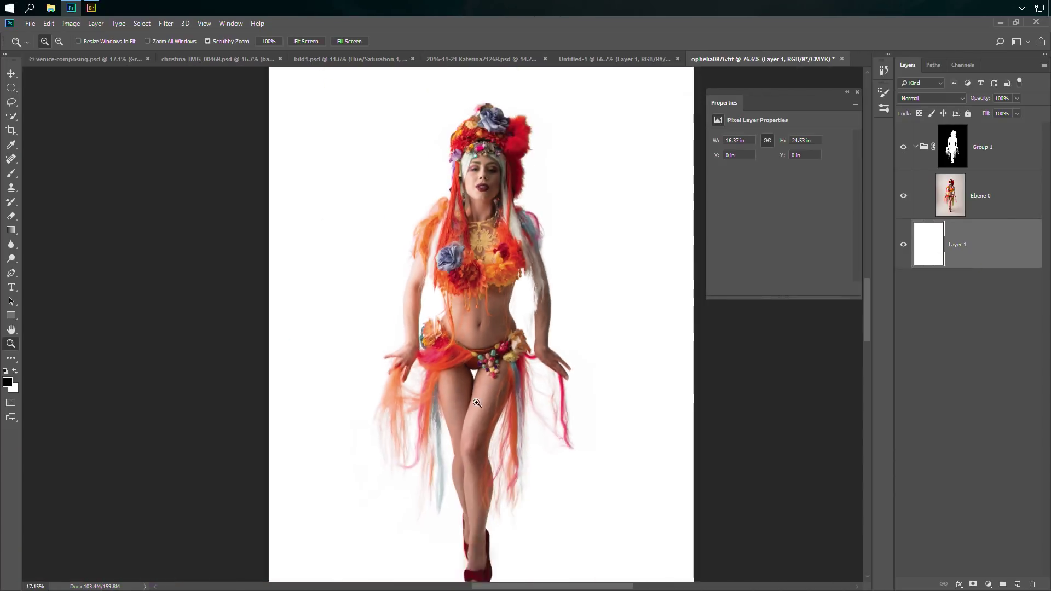
{"action": "key", "text": "ctrl+0"}
{"action": "left_click_drag", "start_coordinate": [519, 471], "coordinate": [519, 472]}
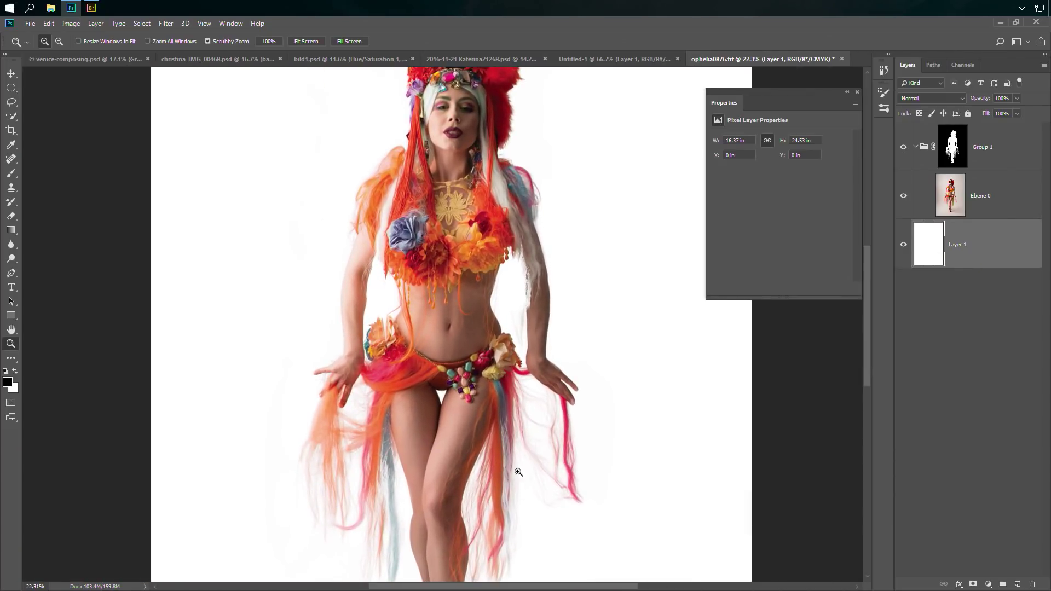
{"action": "scroll", "coordinate": [518, 472], "scroll_direction": "down", "scroll_amount": 3}
{"action": "left_click_drag", "start_coordinate": [501, 391], "coordinate": [525, 350]}
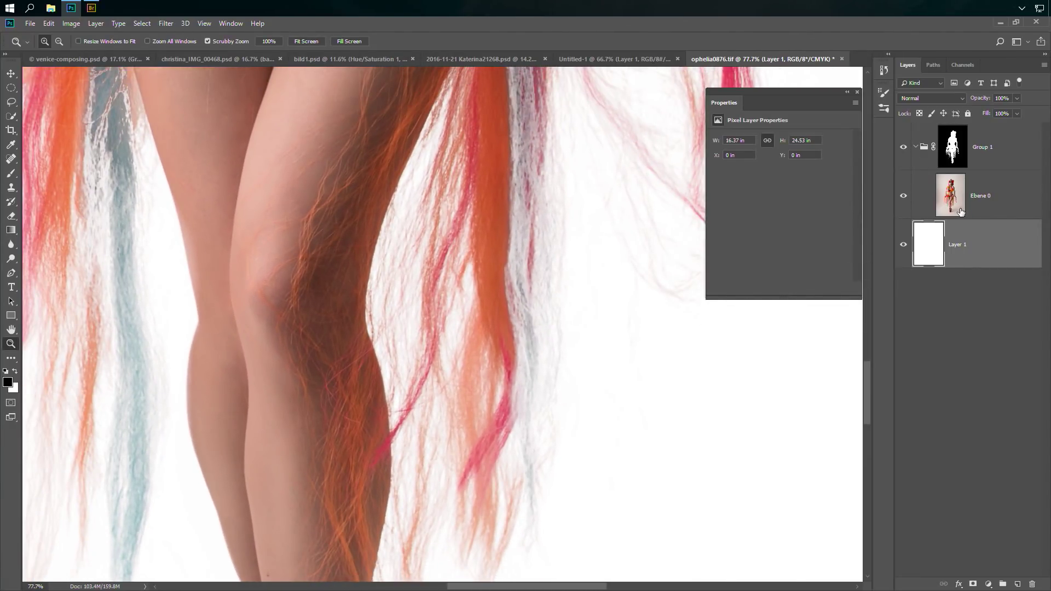
- Move Ebene 0 into Group 1 and check the group mask alone around the hanging hair strands
{"action": "left_click_drag", "start_coordinate": [952, 210], "coordinate": [954, 225]}
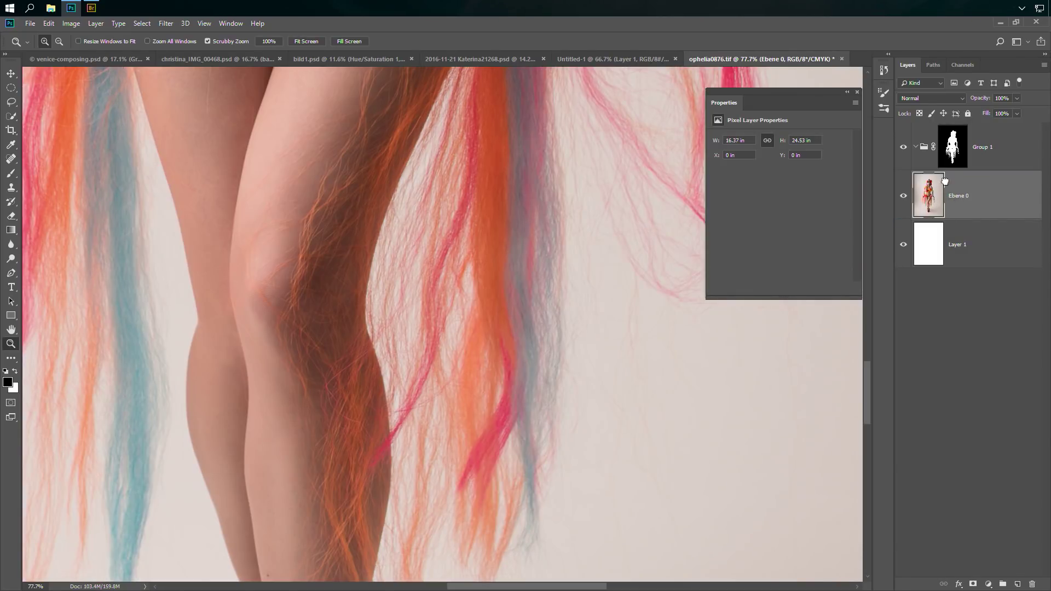
{"action": "left_click_drag", "start_coordinate": [944, 181], "coordinate": [946, 184]}
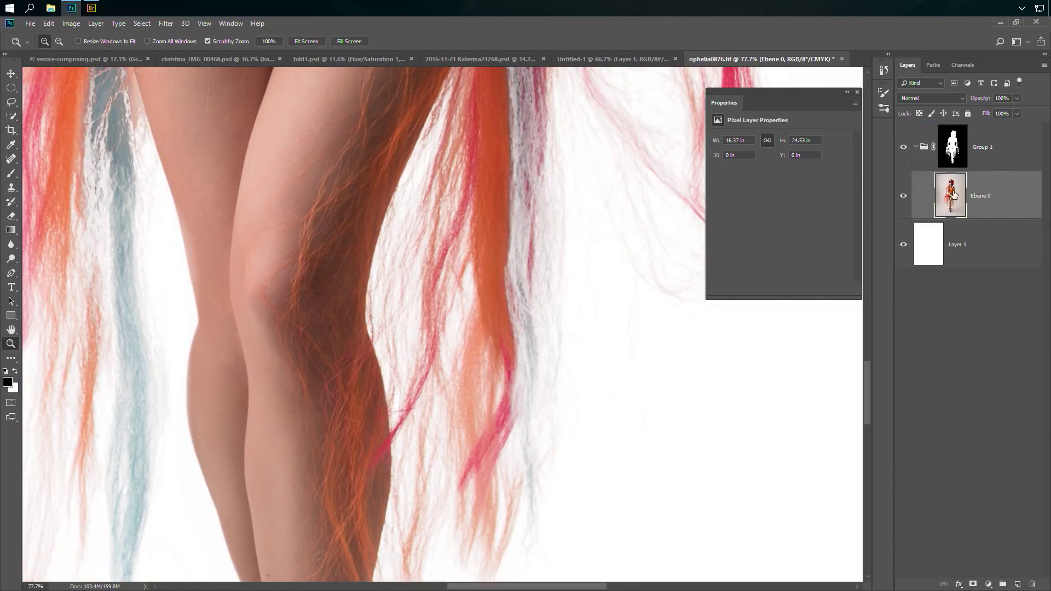
{"action": "left_click", "coordinate": [953, 146]}
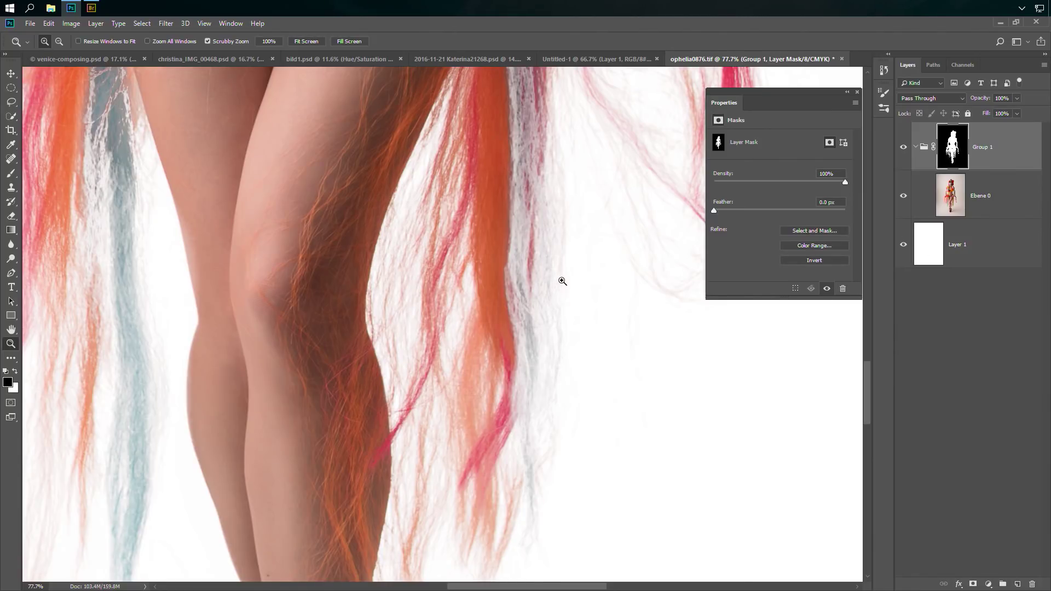
{"action": "left_click_drag", "start_coordinate": [562, 281], "coordinate": [520, 372]}
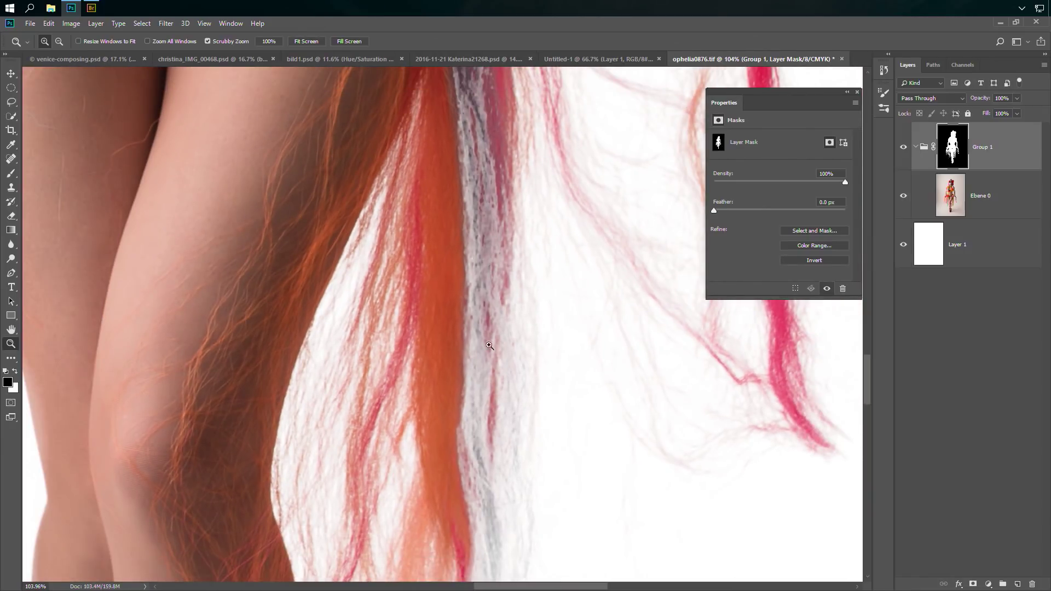
{"action": "left_click_drag", "start_coordinate": [484, 335], "coordinate": [489, 368]}
{"action": "left_click_drag", "start_coordinate": [509, 143], "coordinate": [471, 200]}
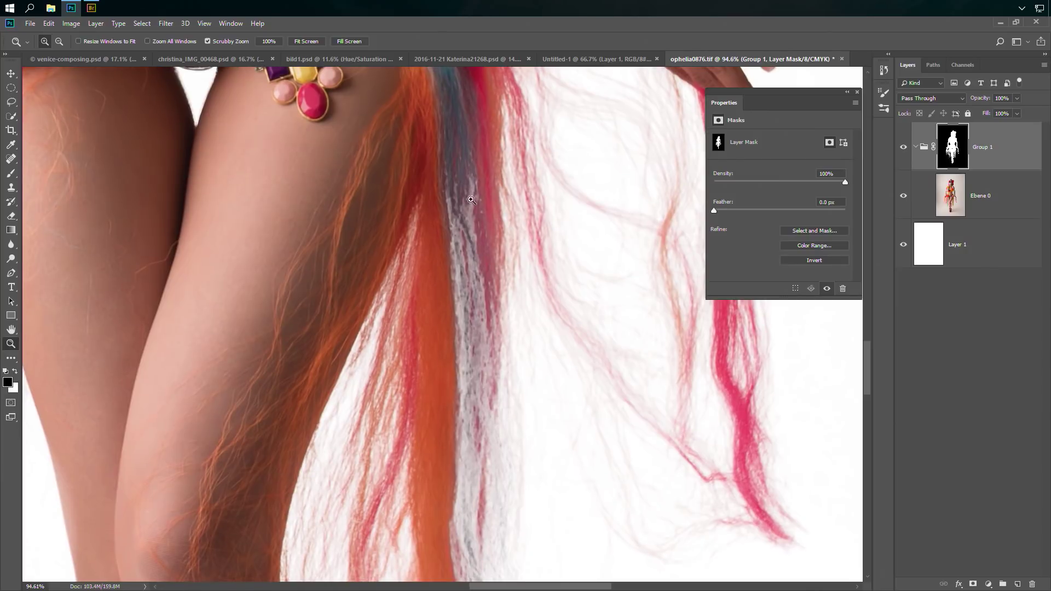
{"action": "left_click", "coordinate": [952, 150], "text": "alt"}
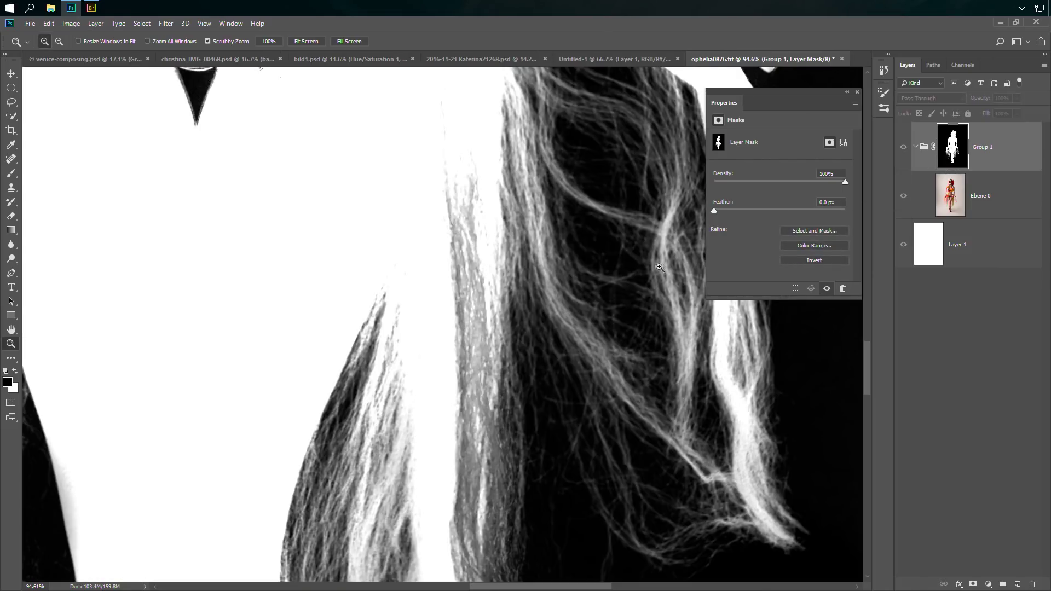
{"action": "left_click", "coordinate": [954, 146], "text": "alt"}
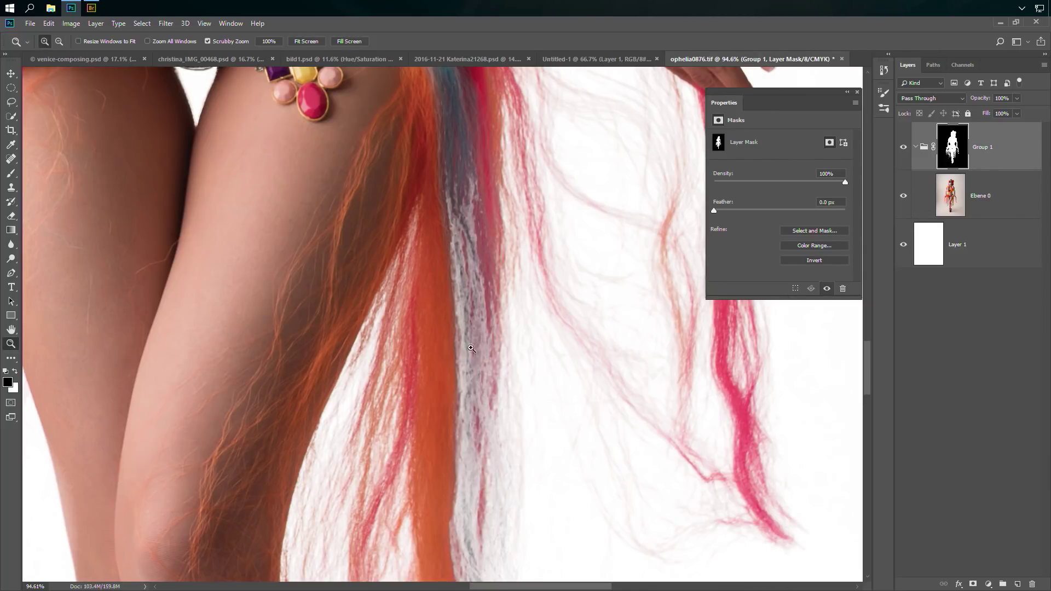
{"action": "left_click", "coordinate": [12, 174]}
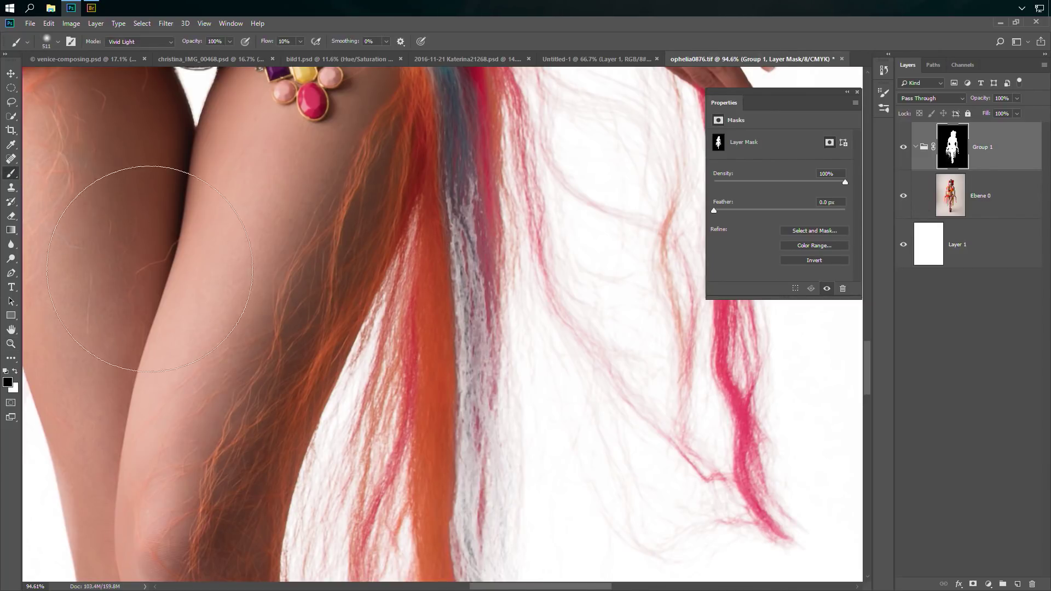
- With white and a 66 px brush, restore the grey-blue hair strands in the mask
{"action": "left_click", "coordinate": [15, 372]}
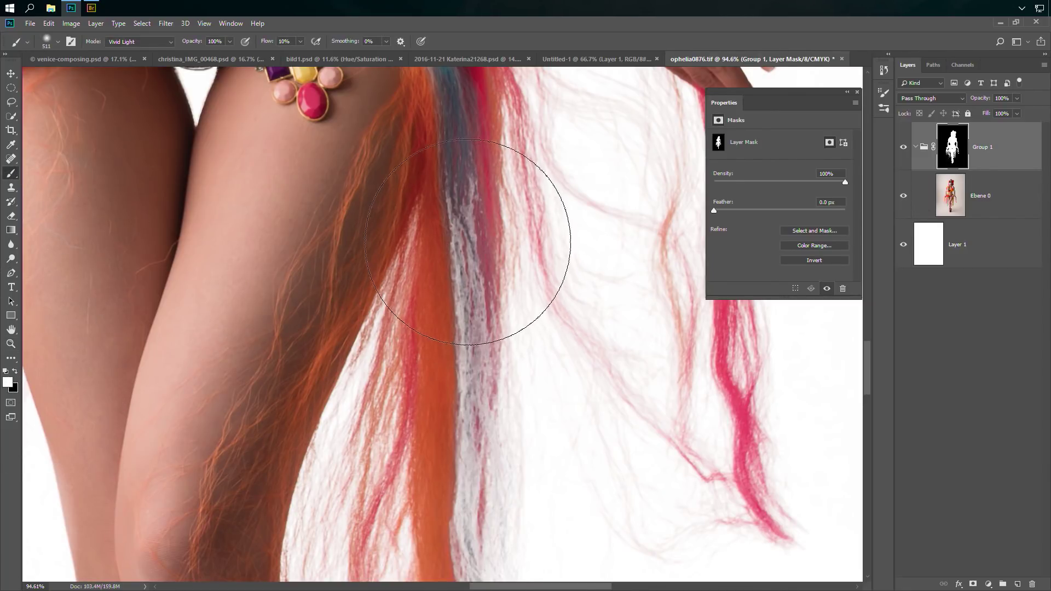
{"action": "left_click", "coordinate": [52, 41]}
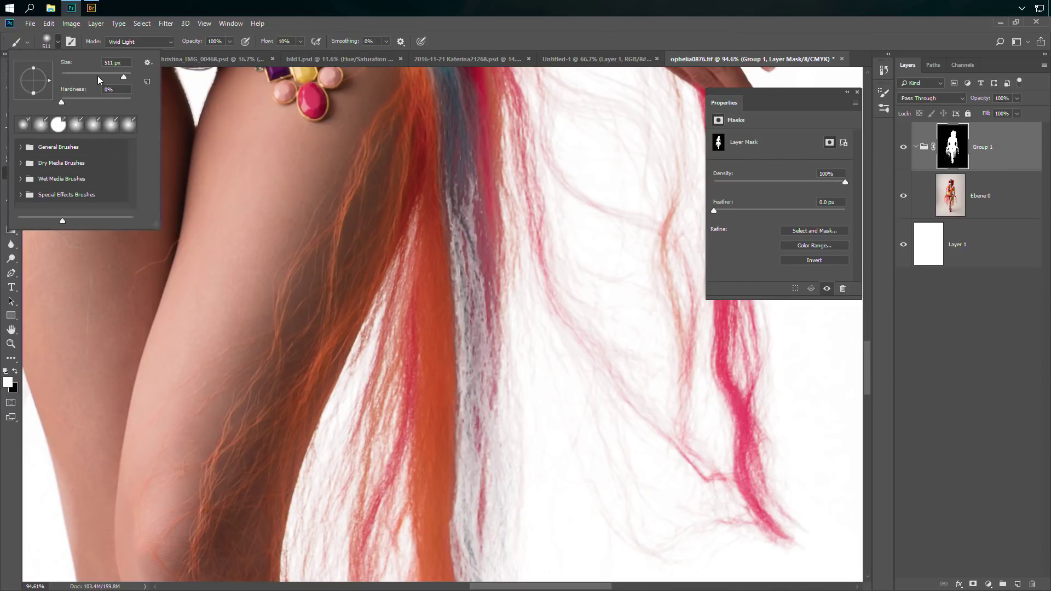
{"action": "key", "text": "Return"}
{"action": "mouse_move", "coordinate": [455, 252]}
{"action": "left_mouse_down"}
{"action": "mouse_move", "coordinate": [460, 224]}
{"action": "mouse_move", "coordinate": [449, 224]}
{"action": "mouse_move", "coordinate": [467, 190]}
{"action": "mouse_move", "coordinate": [478, 209]}
{"action": "mouse_move", "coordinate": [460, 344]}
{"action": "mouse_move", "coordinate": [483, 302]}
{"action": "mouse_move", "coordinate": [480, 435]}
{"action": "mouse_move", "coordinate": [489, 466]}
{"action": "mouse_move", "coordinate": [497, 203]}
{"action": "mouse_move", "coordinate": [488, 473]}
{"action": "mouse_move", "coordinate": [478, 300]}
{"action": "mouse_move", "coordinate": [496, 534]}
{"action": "left_mouse_up"}
{"action": "left_click_drag", "start_coordinate": [514, 440], "coordinate": [515, 325]}
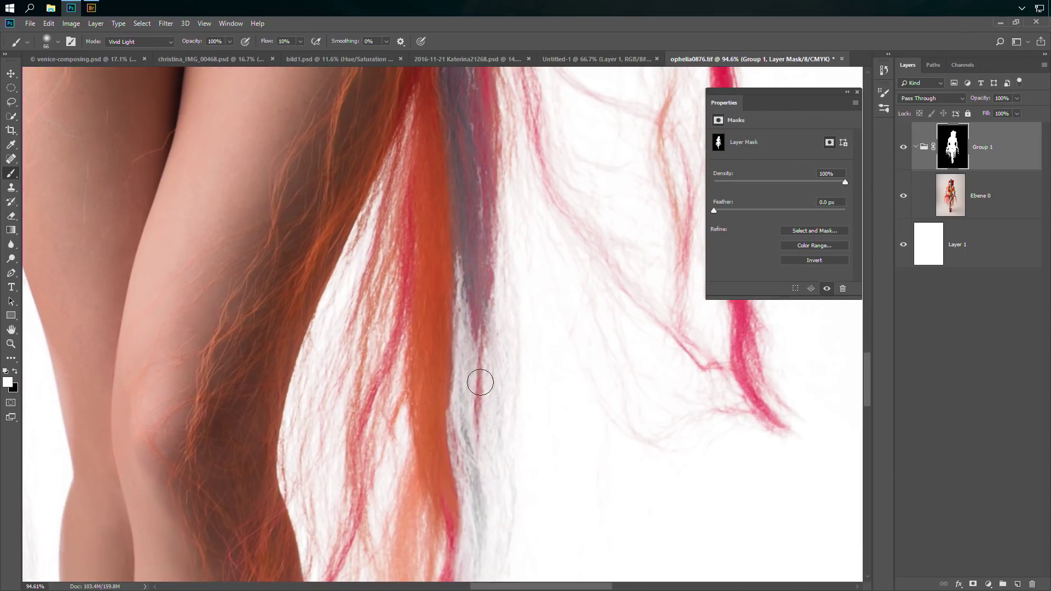
{"action": "mouse_move", "coordinate": [476, 380]}
{"action": "left_mouse_down"}
{"action": "mouse_move", "coordinate": [462, 294]}
{"action": "mouse_move", "coordinate": [462, 400]}
{"action": "mouse_move", "coordinate": [470, 247]}
{"action": "mouse_move", "coordinate": [473, 422]}
{"action": "mouse_move", "coordinate": [466, 222]}
{"action": "mouse_move", "coordinate": [481, 450]}
{"action": "mouse_move", "coordinate": [512, 524]}
{"action": "mouse_move", "coordinate": [492, 303]}
{"action": "mouse_move", "coordinate": [472, 379]}
{"action": "mouse_move", "coordinate": [457, 353]}
{"action": "mouse_move", "coordinate": [468, 478]}
{"action": "mouse_move", "coordinate": [467, 310]}
{"action": "mouse_move", "coordinate": [447, 351]}
{"action": "left_mouse_up"}
- Strengthen the grey-purple and pink hair strands and clean the light halo along the hand and arm
{"action": "mouse_move", "coordinate": [479, 314]}
{"action": "left_mouse_down"}
{"action": "mouse_move", "coordinate": [482, 341]}
{"action": "mouse_move", "coordinate": [430, 253]}
{"action": "mouse_move", "coordinate": [355, 457]}
{"action": "left_mouse_up"}
{"action": "left_click_drag", "start_coordinate": [447, 320], "coordinate": [384, 487]}
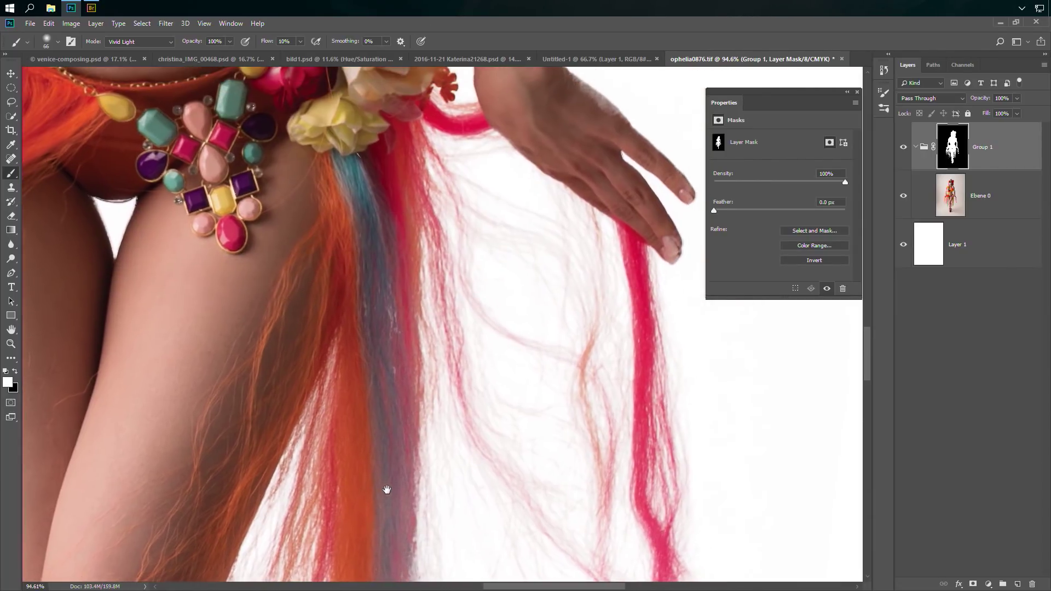
{"action": "left_click_drag", "start_coordinate": [445, 356], "coordinate": [444, 411]}
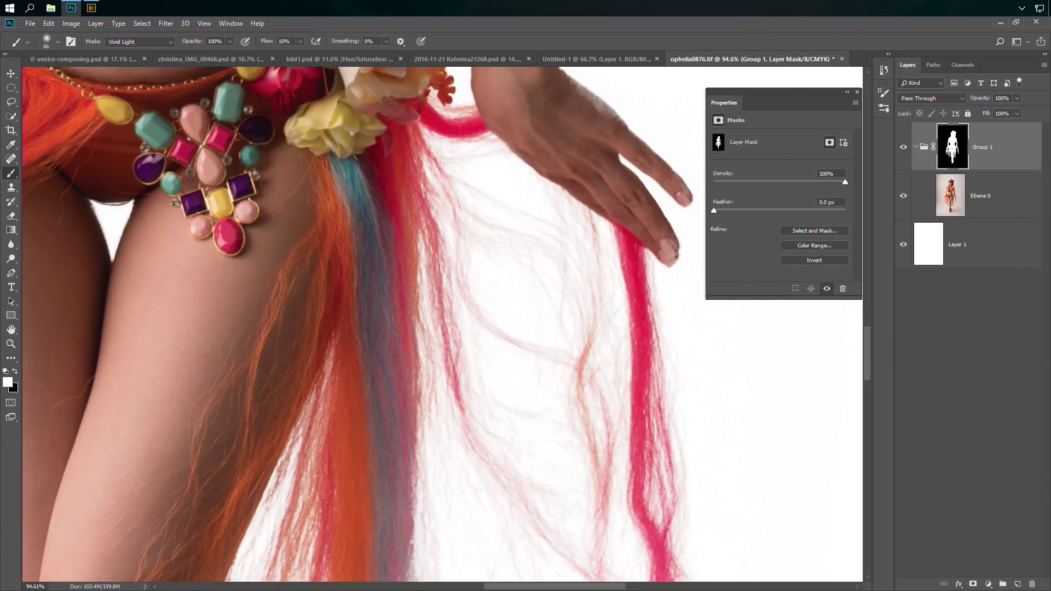
{"action": "mouse_move", "coordinate": [413, 310]}
{"action": "left_mouse_down"}
{"action": "mouse_move", "coordinate": [359, 359]}
{"action": "mouse_move", "coordinate": [336, 488]}
{"action": "left_mouse_up"}
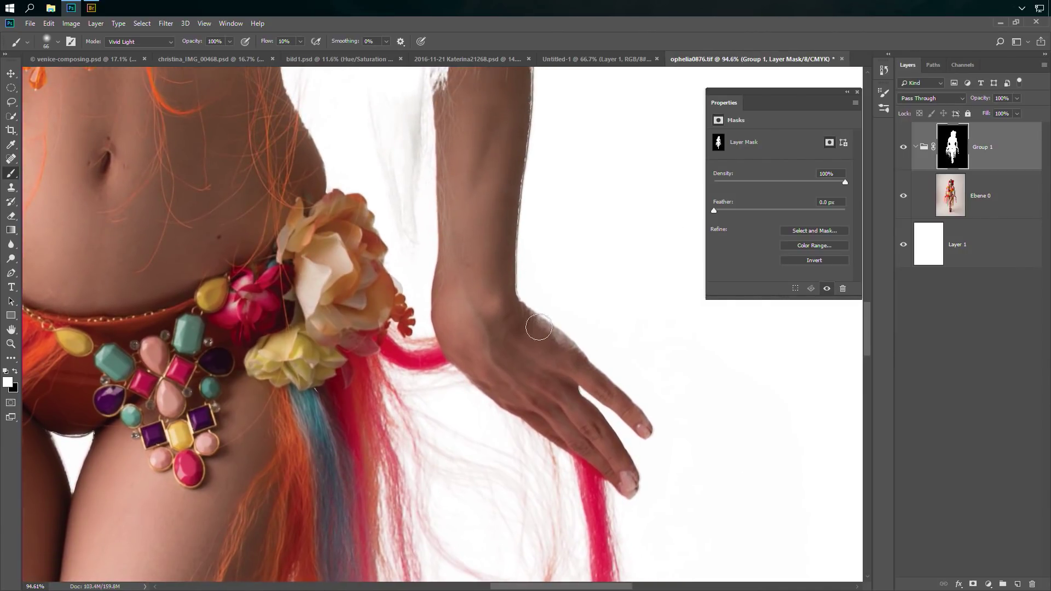
{"action": "mouse_move", "coordinate": [575, 356]}
{"action": "left_mouse_down"}
{"action": "mouse_move", "coordinate": [644, 427]}
{"action": "mouse_move", "coordinate": [633, 481]}
{"action": "left_mouse_up"}
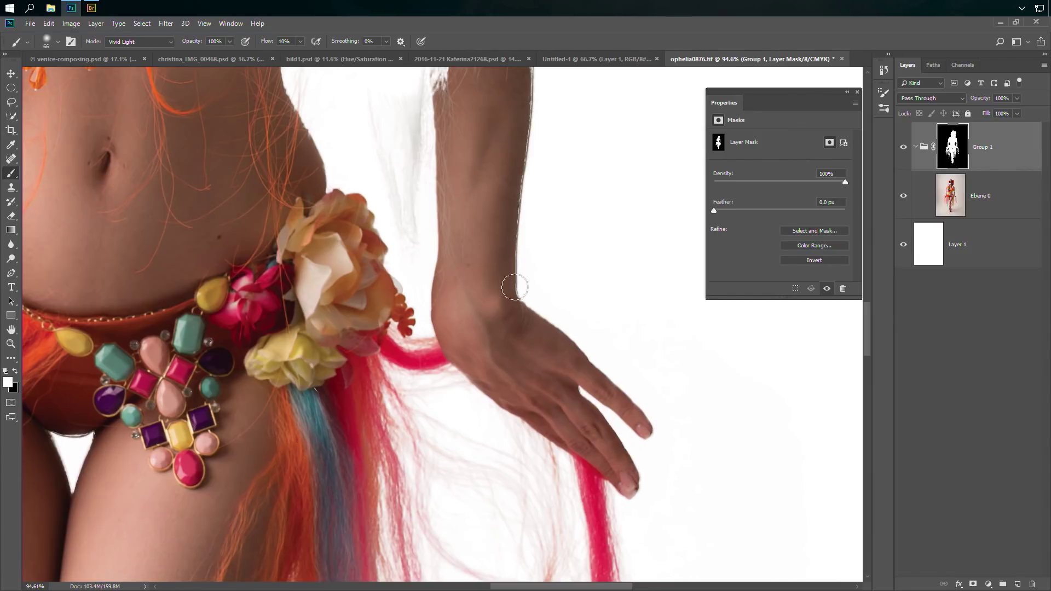
{"action": "left_click_drag", "start_coordinate": [501, 211], "coordinate": [464, 386]}
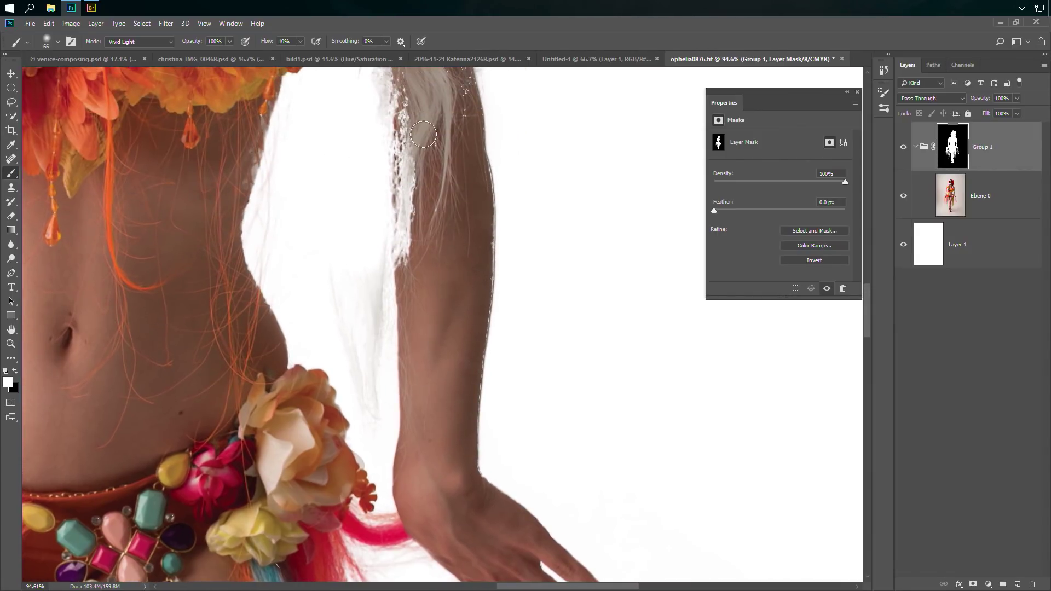
{"action": "mouse_move", "coordinate": [423, 134]}
{"action": "left_mouse_down"}
{"action": "mouse_move", "coordinate": [403, 216]}
{"action": "mouse_move", "coordinate": [391, 107]}
{"action": "mouse_move", "coordinate": [398, 122]}
{"action": "left_mouse_up"}
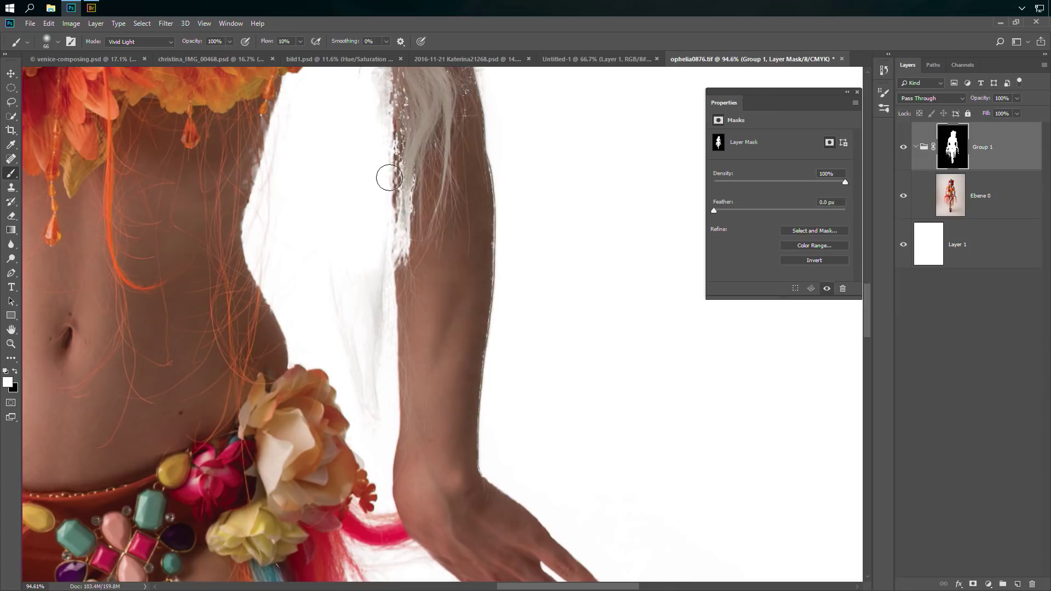
- Darken the white halo in the hair by the shoulder and review the face and headdress edges
{"action": "left_click_drag", "start_coordinate": [442, 262], "coordinate": [450, 419]}
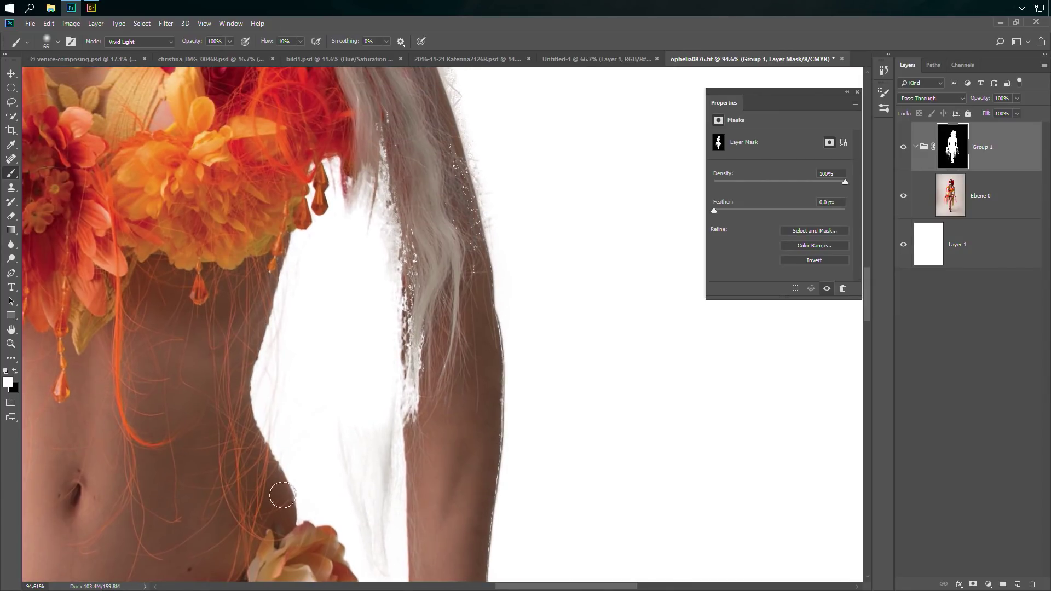
{"action": "mouse_move", "coordinate": [381, 154]}
{"action": "left_mouse_down"}
{"action": "mouse_move", "coordinate": [384, 171]}
{"action": "mouse_move", "coordinate": [370, 189]}
{"action": "mouse_move", "coordinate": [413, 196]}
{"action": "mouse_move", "coordinate": [440, 408]}
{"action": "left_mouse_up"}
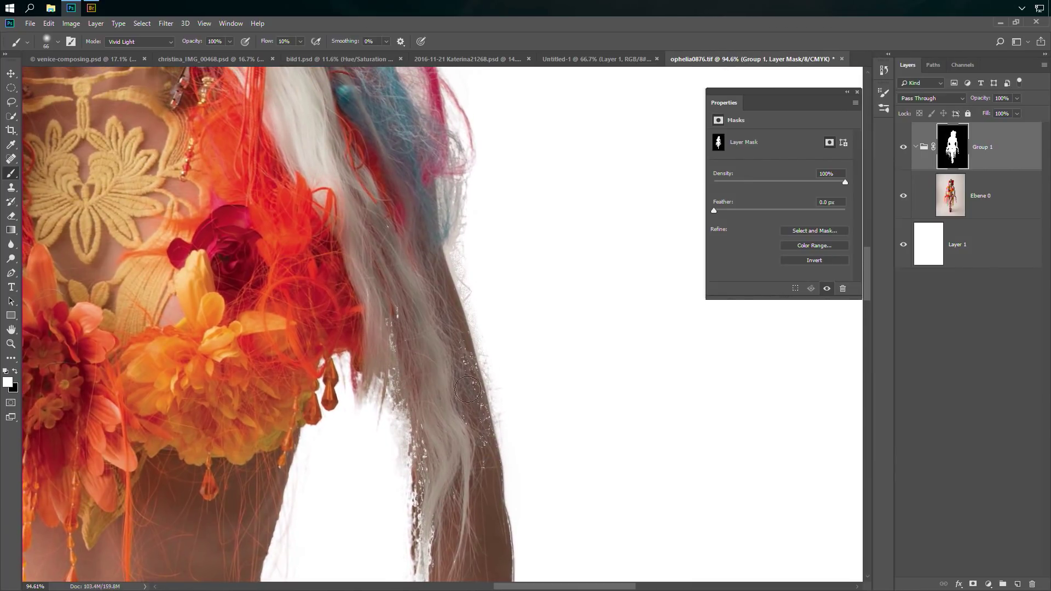
{"action": "left_click_drag", "start_coordinate": [412, 246], "coordinate": [437, 460]}
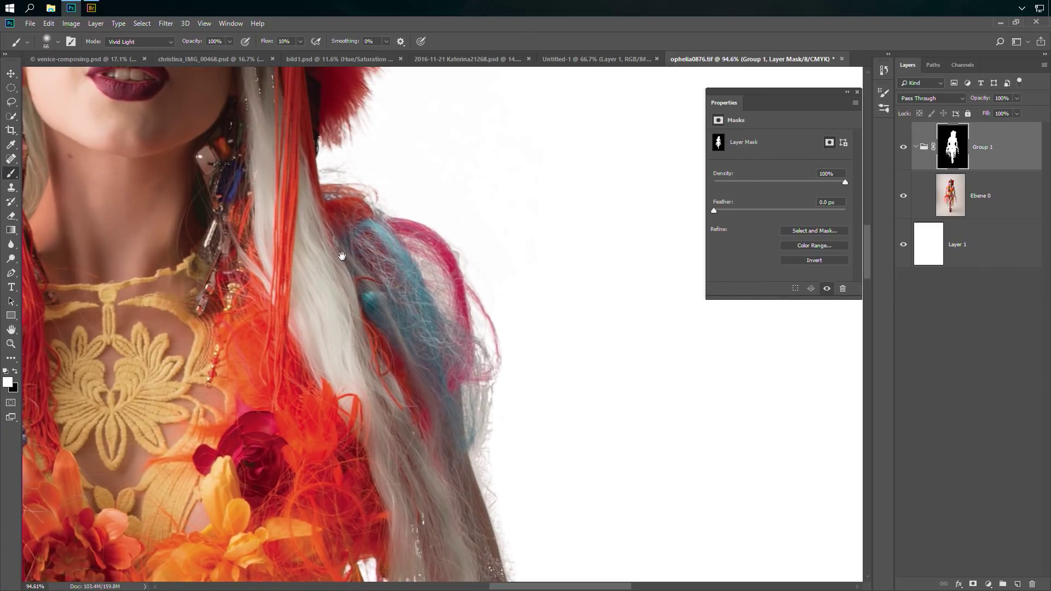
{"action": "left_click_drag", "start_coordinate": [341, 256], "coordinate": [440, 469]}
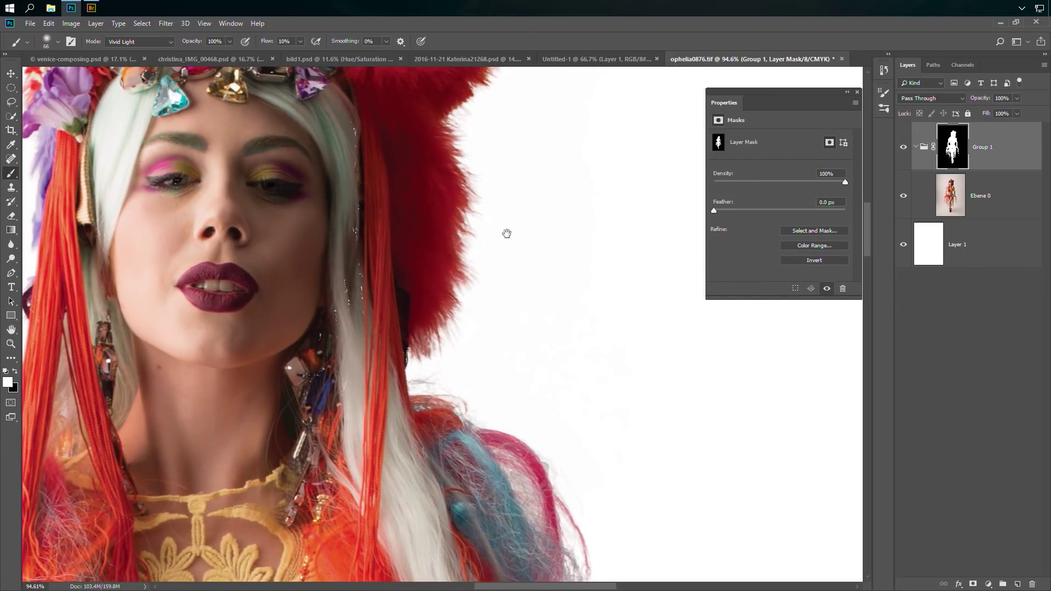
{"action": "left_click_drag", "start_coordinate": [506, 233], "coordinate": [475, 432]}
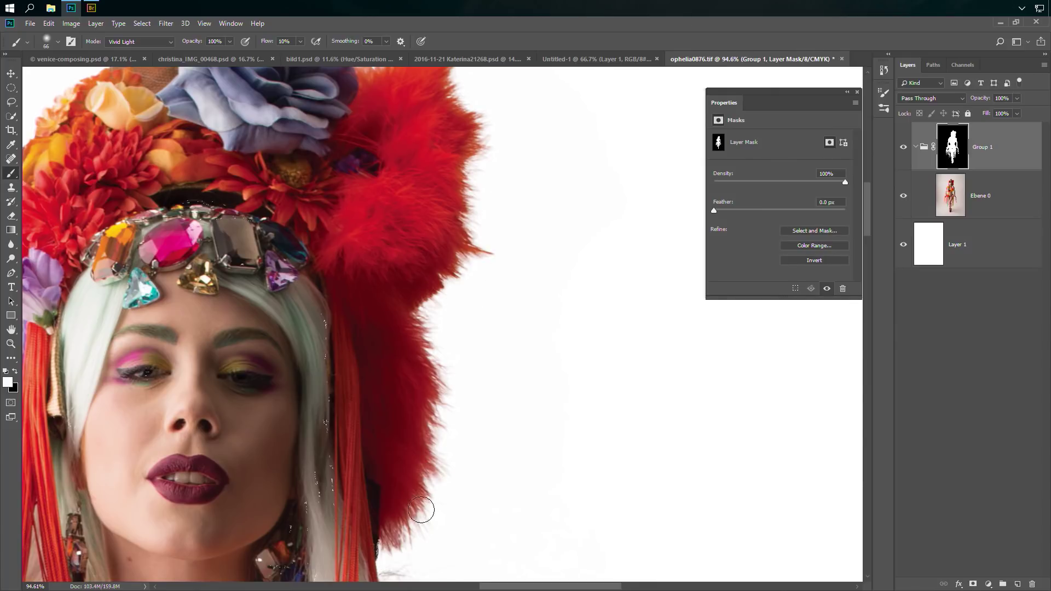
{"action": "left_click", "coordinate": [923, 251]}
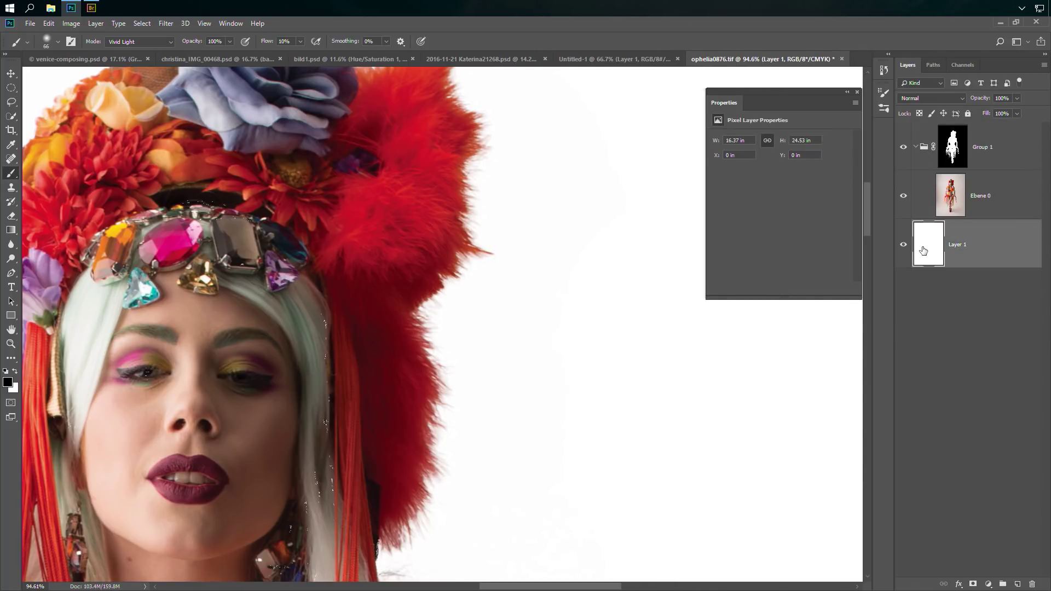
- Fill the backdrop layer with a bright green foreground colour
{"action": "left_click", "coordinate": [8, 382]}
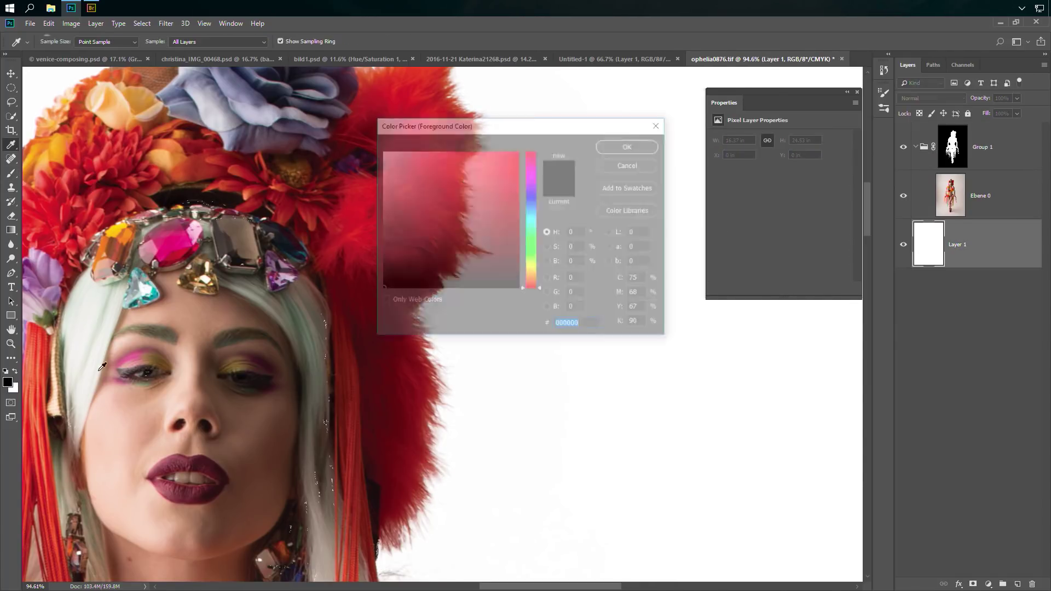
{"action": "left_click_drag", "start_coordinate": [534, 266], "coordinate": [531, 240]}
{"action": "left_click", "coordinate": [517, 153]}
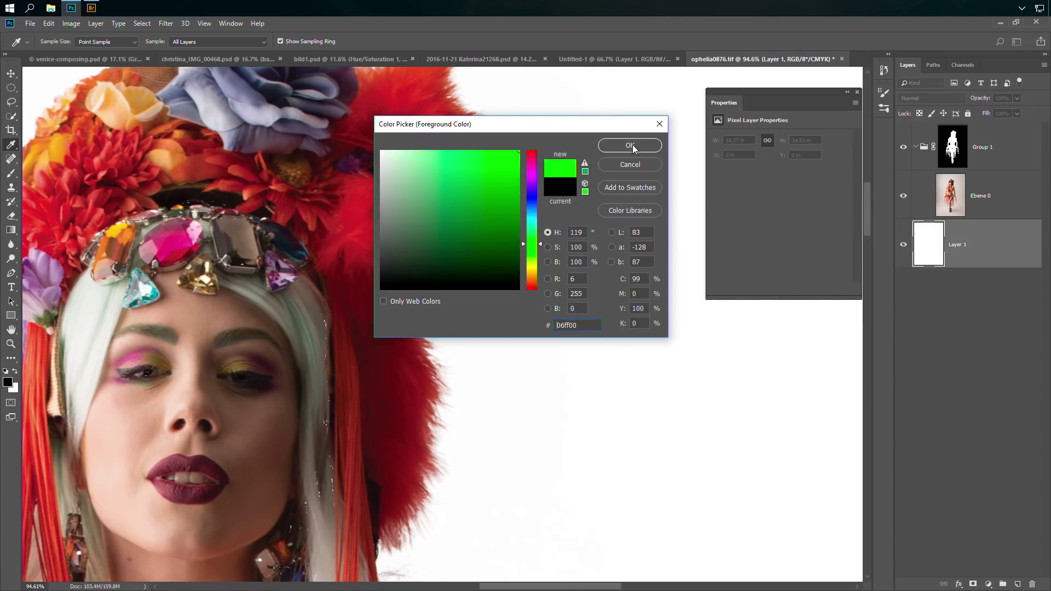
{"action": "left_click", "coordinate": [630, 145]}
{"action": "key", "text": "alt+BackSpace"}
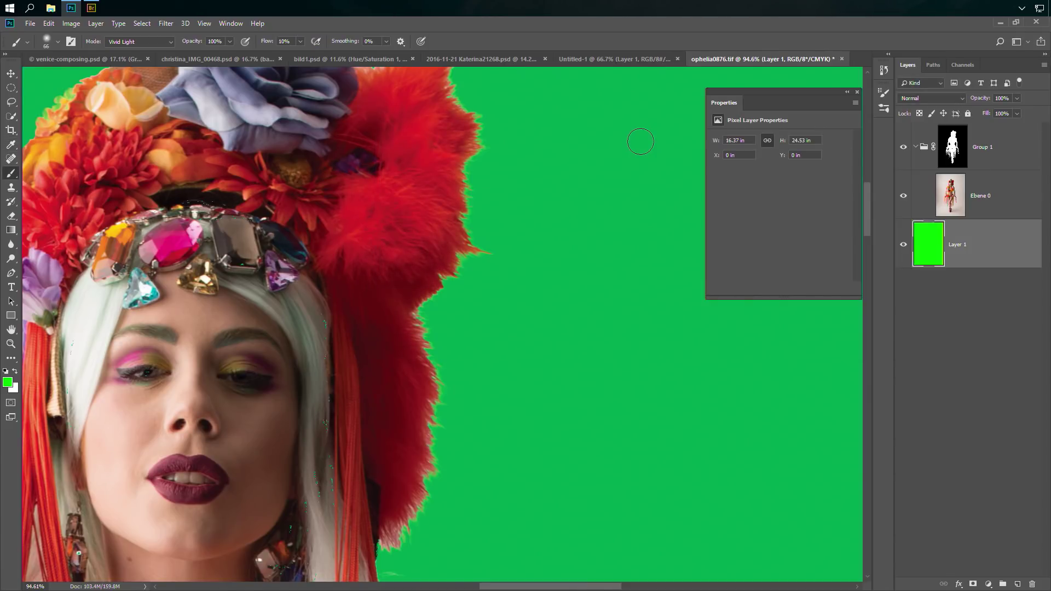
- Turn off the CMYK proof, undo the stray light stroke, and zoom to 233% on the grey rose and pink flower
{"action": "key", "text": "y"}
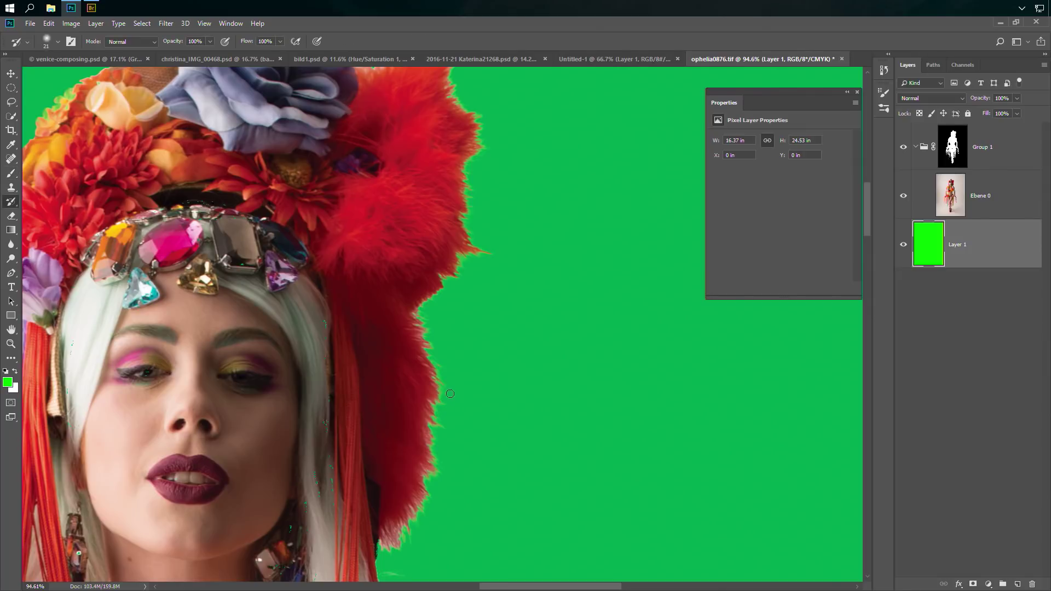
{"action": "left_click_drag", "start_coordinate": [442, 422], "coordinate": [474, 380]}
{"action": "key", "text": "ctrl+y"}
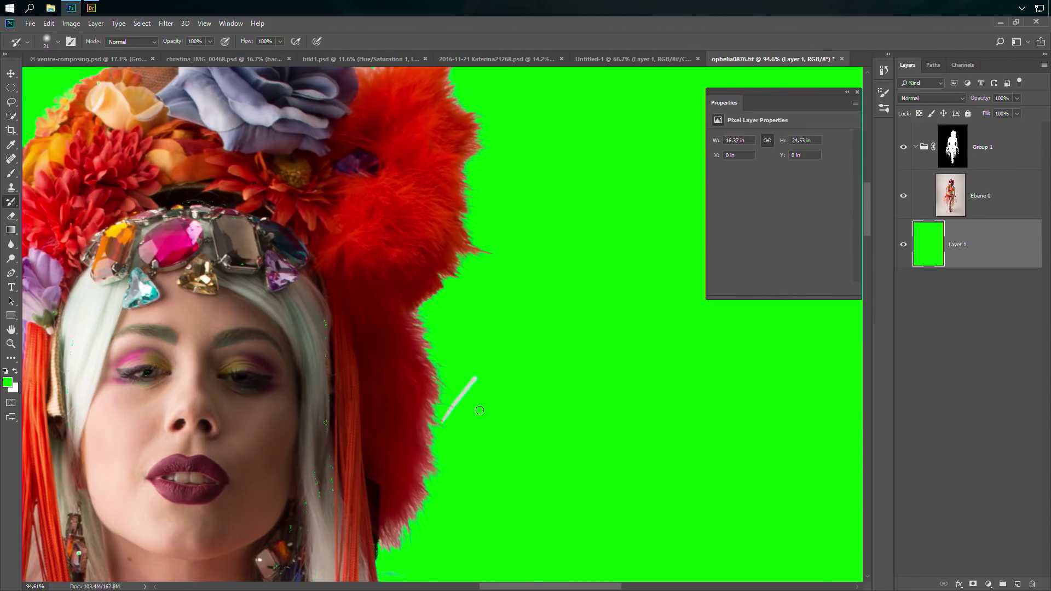
{"action": "key", "text": "ctrl+z"}
{"action": "key", "text": "z"}
{"action": "mouse_move", "coordinate": [471, 418]}
{"action": "left_mouse_down"}
{"action": "mouse_move", "coordinate": [490, 376]}
{"action": "mouse_move", "coordinate": [507, 266]}
{"action": "mouse_move", "coordinate": [537, 338]}
{"action": "mouse_move", "coordinate": [529, 377]}
{"action": "left_mouse_up"}
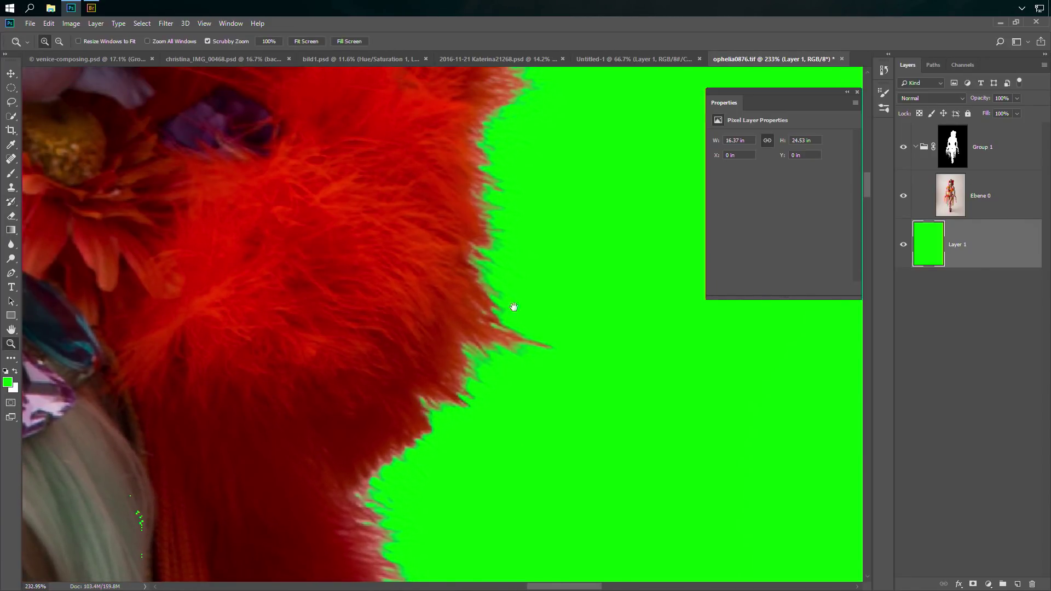
{"action": "left_click_drag", "start_coordinate": [514, 307], "coordinate": [678, 403]}
{"action": "left_click_drag", "start_coordinate": [66, 362], "coordinate": [302, 393]}
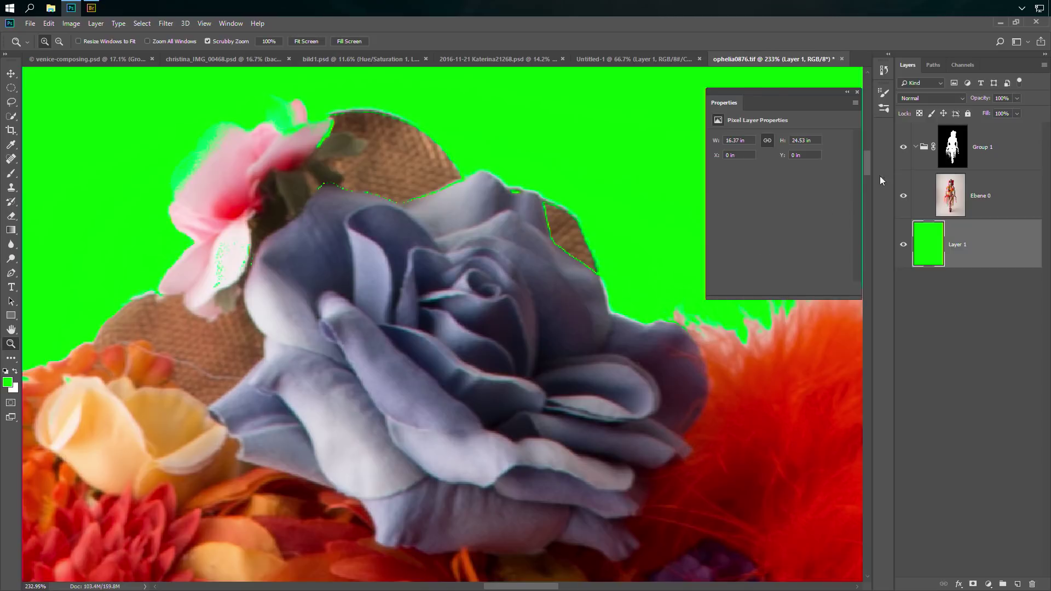
- With the Pencil on Group 1's mask, paint out the green line by the rose and specks around the headband stones
{"action": "left_click", "coordinate": [944, 157]}
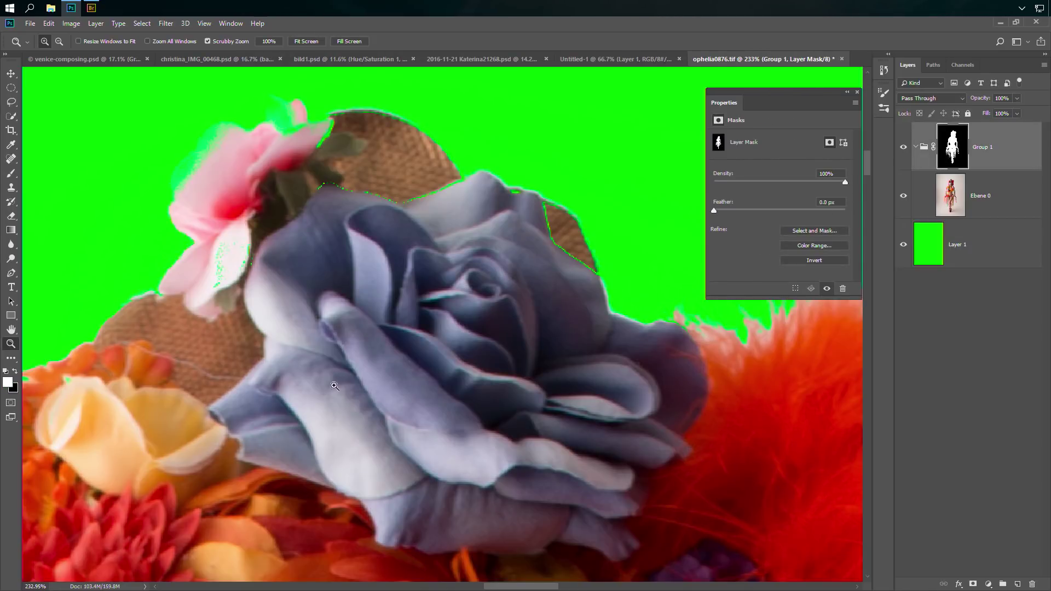
{"action": "right_click", "coordinate": [14, 174]}
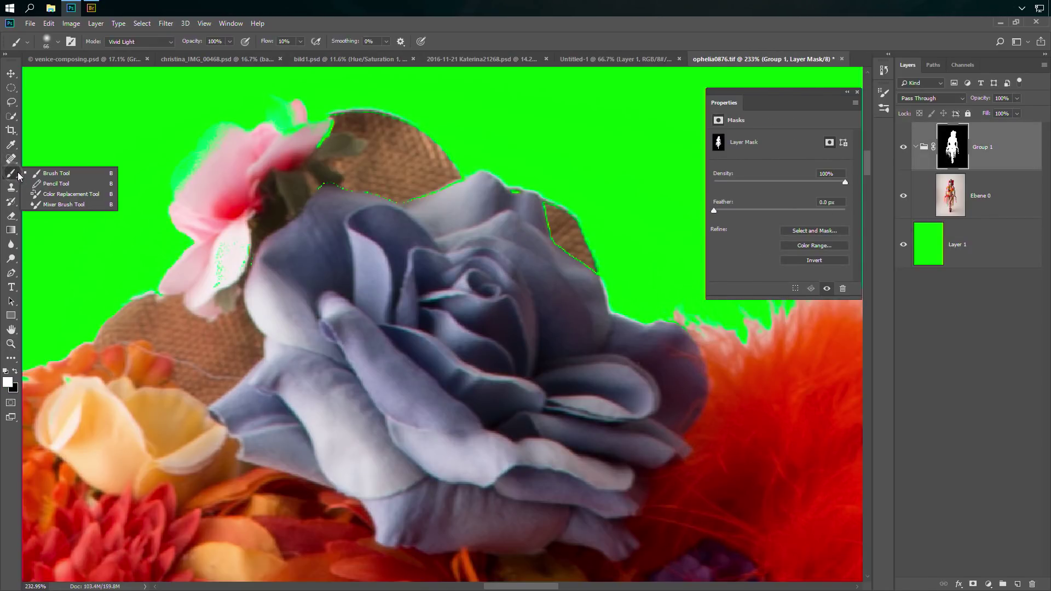
{"action": "left_click", "coordinate": [44, 181]}
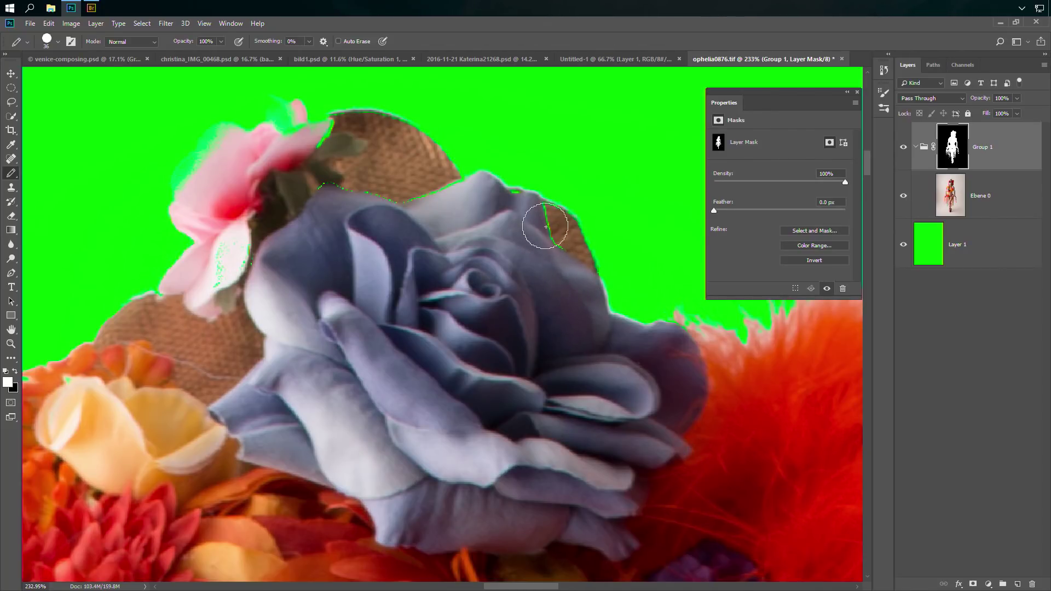
{"action": "mouse_move", "coordinate": [540, 233]}
{"action": "left_mouse_down"}
{"action": "mouse_move", "coordinate": [560, 248]}
{"action": "mouse_move", "coordinate": [511, 201]}
{"action": "mouse_move", "coordinate": [497, 218]}
{"action": "mouse_move", "coordinate": [427, 182]}
{"action": "mouse_move", "coordinate": [439, 191]}
{"action": "mouse_move", "coordinate": [431, 201]}
{"action": "mouse_move", "coordinate": [369, 183]}
{"action": "mouse_move", "coordinate": [329, 196]}
{"action": "mouse_move", "coordinate": [320, 165]}
{"action": "mouse_move", "coordinate": [333, 142]}
{"action": "mouse_move", "coordinate": [270, 196]}
{"action": "mouse_move", "coordinate": [209, 303]}
{"action": "mouse_move", "coordinate": [260, 289]}
{"action": "left_mouse_up"}
{"action": "scroll", "coordinate": [575, 263], "scroll_direction": "down", "scroll_amount": 8}
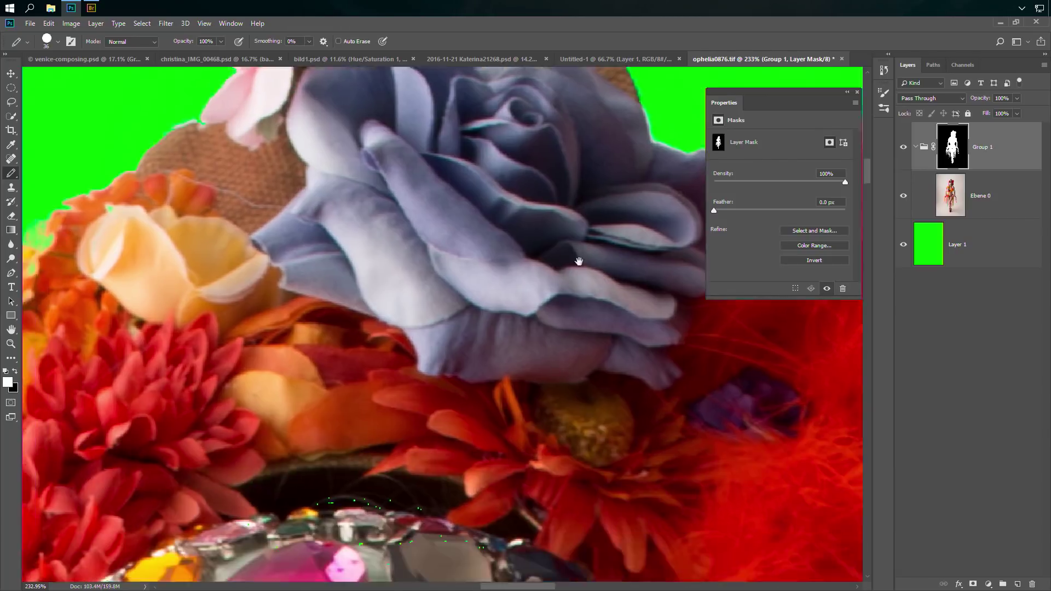
{"action": "mouse_move", "coordinate": [461, 394]}
{"action": "left_mouse_down"}
{"action": "mouse_move", "coordinate": [540, 453]}
{"action": "mouse_move", "coordinate": [509, 501]}
{"action": "mouse_move", "coordinate": [547, 440]}
{"action": "mouse_move", "coordinate": [456, 405]}
{"action": "mouse_move", "coordinate": [384, 420]}
{"action": "mouse_move", "coordinate": [367, 376]}
{"action": "mouse_move", "coordinate": [267, 412]}
{"action": "left_mouse_up"}
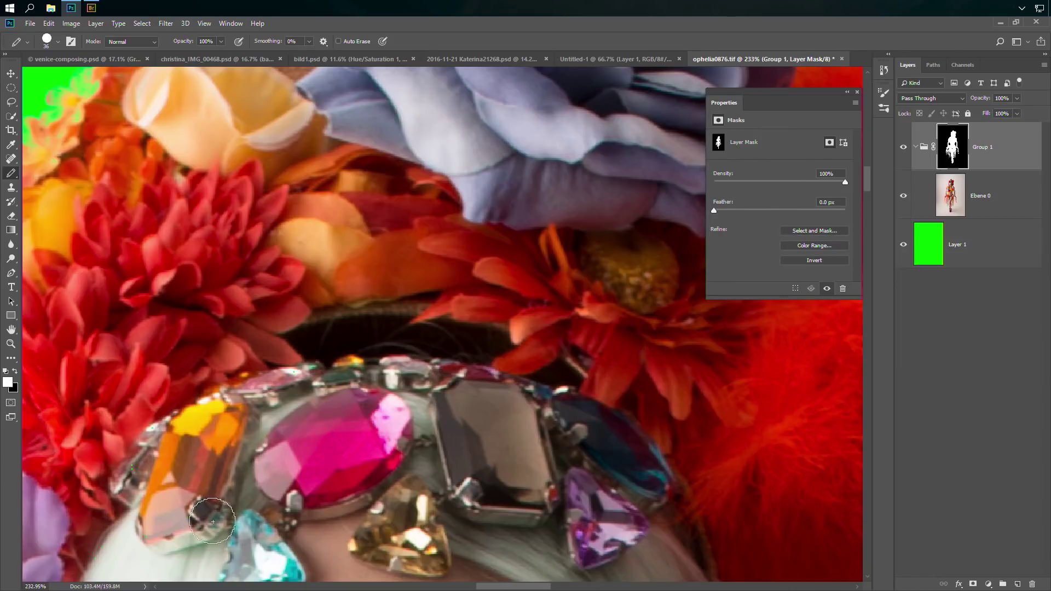
- Paint out the green specks along the white hair and on the left eye
{"action": "scroll", "coordinate": [465, 262], "scroll_direction": "down", "scroll_amount": 3}
{"action": "scroll", "coordinate": [465, 262], "scroll_direction": "left", "scroll_amount": 6}
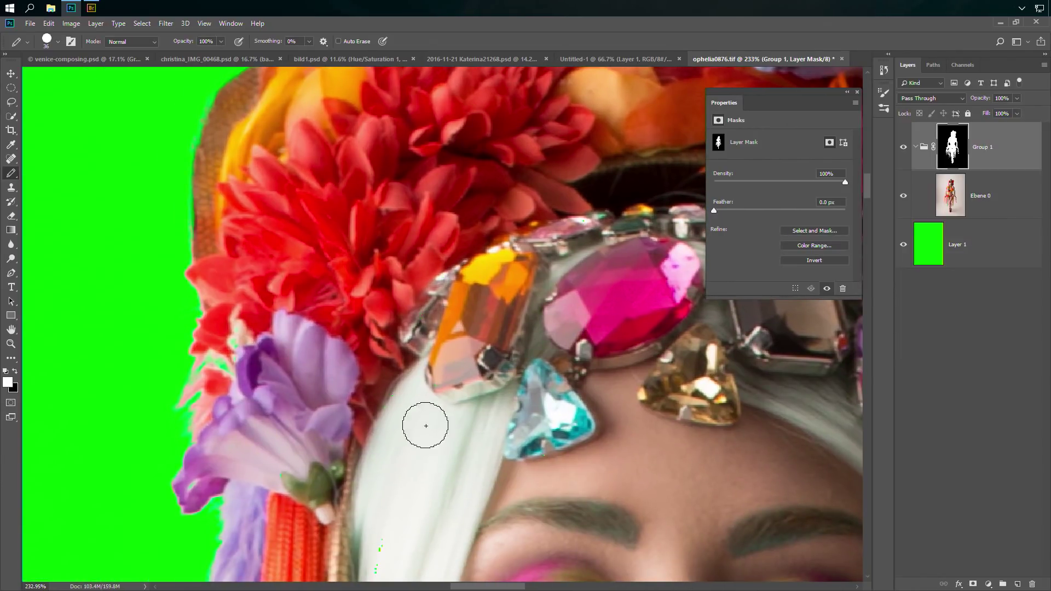
{"action": "scroll", "coordinate": [422, 423], "scroll_direction": "down", "scroll_amount": 5}
{"action": "scroll", "coordinate": [422, 422], "scroll_direction": "right", "scroll_amount": 2}
{"action": "left_click_drag", "start_coordinate": [327, 234], "coordinate": [303, 481]}
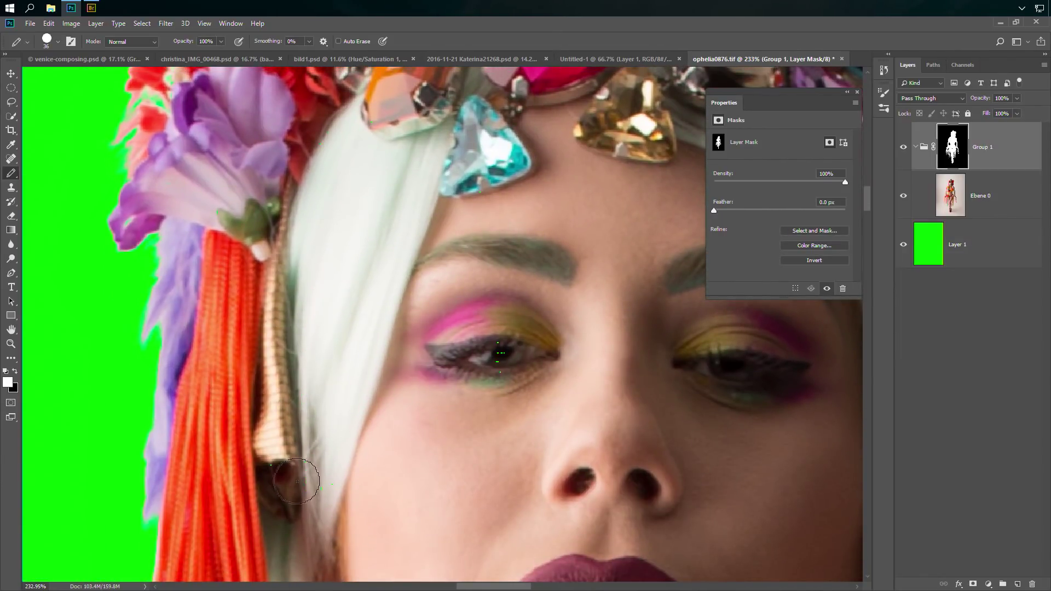
{"action": "left_click_drag", "start_coordinate": [493, 445], "coordinate": [492, 328]}
- Paint out the green specks along the hair, neck and white hair edge, reviewing the eyes and lips
{"action": "left_click_drag", "start_coordinate": [580, 459], "coordinate": [352, 223]}
{"action": "left_click_drag", "start_coordinate": [591, 406], "coordinate": [414, 343]}
{"action": "mouse_move", "coordinate": [443, 348]}
{"action": "left_mouse_down"}
{"action": "mouse_move", "coordinate": [459, 435]}
{"action": "mouse_move", "coordinate": [448, 290]}
{"action": "mouse_move", "coordinate": [444, 449]}
{"action": "mouse_move", "coordinate": [418, 422]}
{"action": "mouse_move", "coordinate": [493, 419]}
{"action": "mouse_move", "coordinate": [482, 334]}
{"action": "left_mouse_up"}
{"action": "mouse_move", "coordinate": [494, 186]}
{"action": "left_mouse_down"}
{"action": "mouse_move", "coordinate": [498, 397]}
{"action": "mouse_move", "coordinate": [534, 289]}
{"action": "mouse_move", "coordinate": [521, 127]}
{"action": "mouse_move", "coordinate": [523, 327]}
{"action": "left_mouse_up"}
{"action": "left_click_drag", "start_coordinate": [516, 245], "coordinate": [521, 387]}
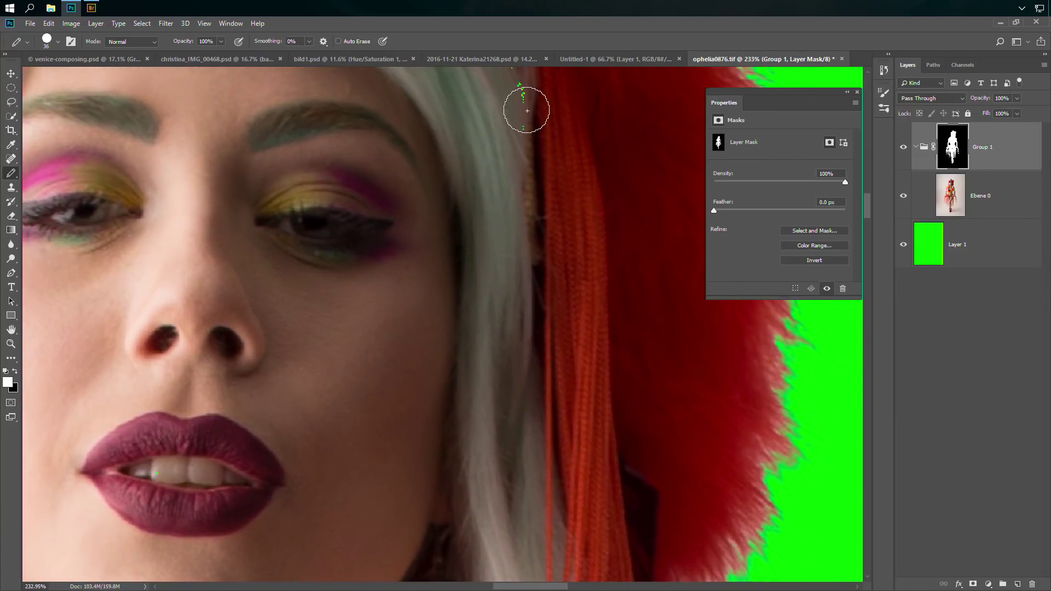
{"action": "left_click_drag", "start_coordinate": [523, 302], "coordinate": [506, 216]}
{"action": "left_click_drag", "start_coordinate": [571, 395], "coordinate": [534, 315]}
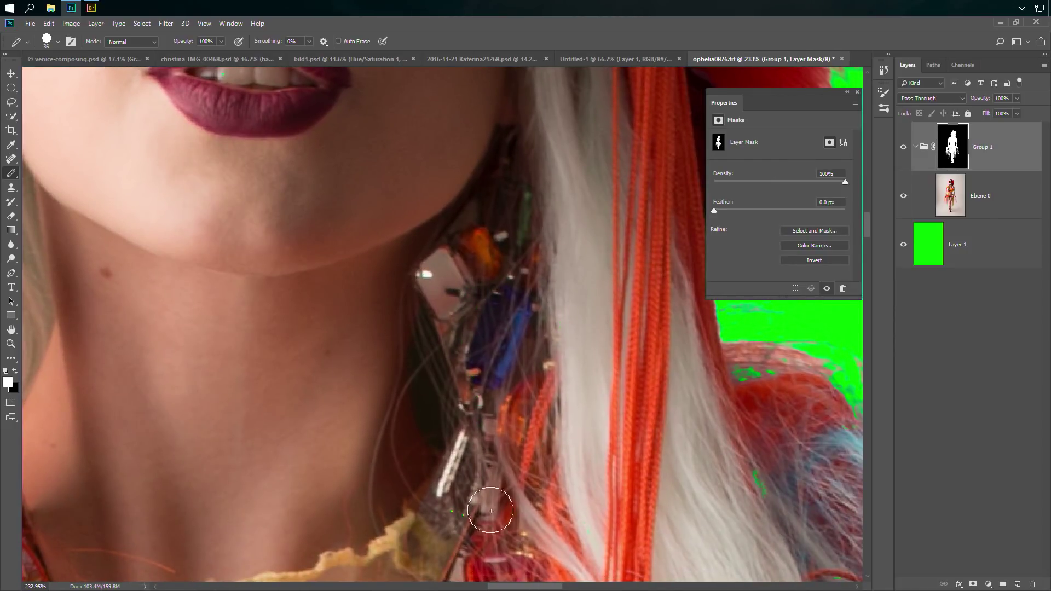
{"action": "key", "text": "y"}
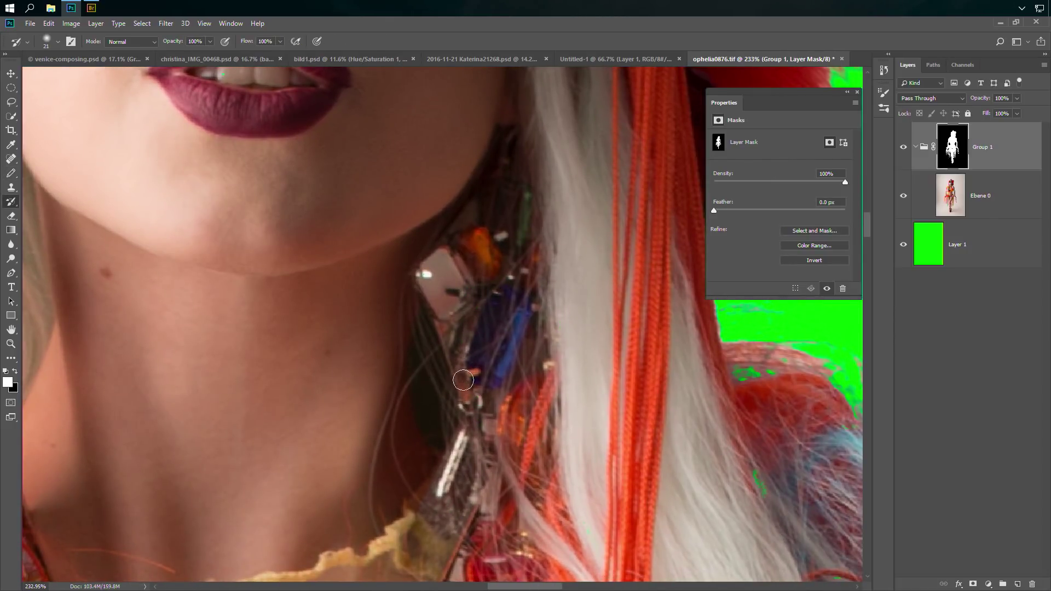
{"action": "key", "text": "z"}
{"action": "left_click_drag", "start_coordinate": [463, 380], "coordinate": [372, 500]}
{"action": "mouse_move", "coordinate": [476, 438]}
{"action": "left_mouse_down"}
{"action": "mouse_move", "coordinate": [484, 217]}
{"action": "mouse_move", "coordinate": [493, 280]}
{"action": "left_mouse_up"}
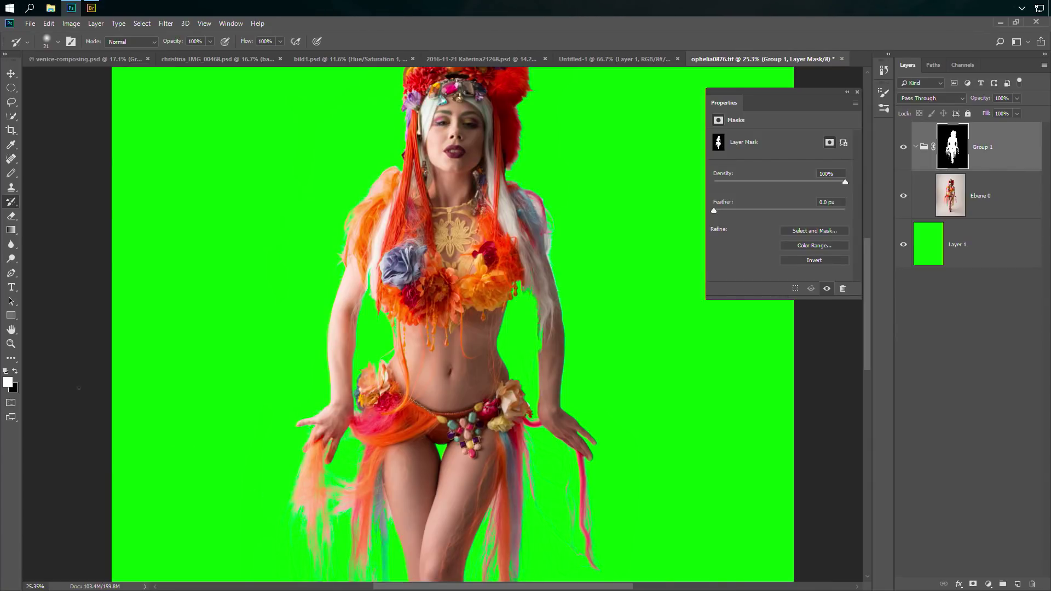
{"action": "left_click", "coordinate": [12, 346]}
{"action": "left_click_drag", "start_coordinate": [291, 531], "coordinate": [410, 399]}
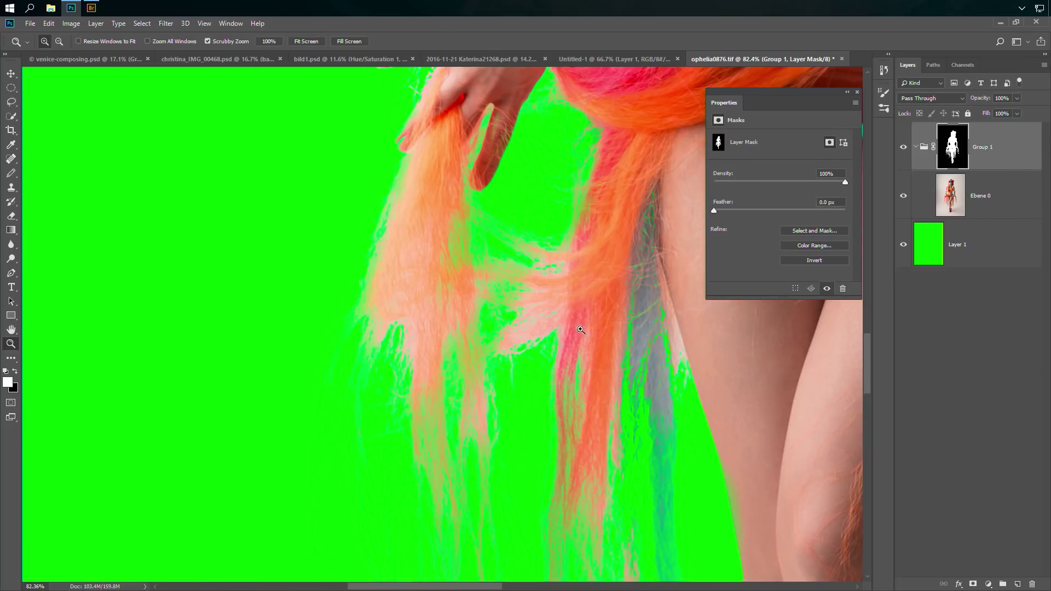
- Brush Group 1's layer mask along the left hair strands to bring back more fine tips
{"action": "left_click", "coordinate": [581, 330], "text": "alt"}
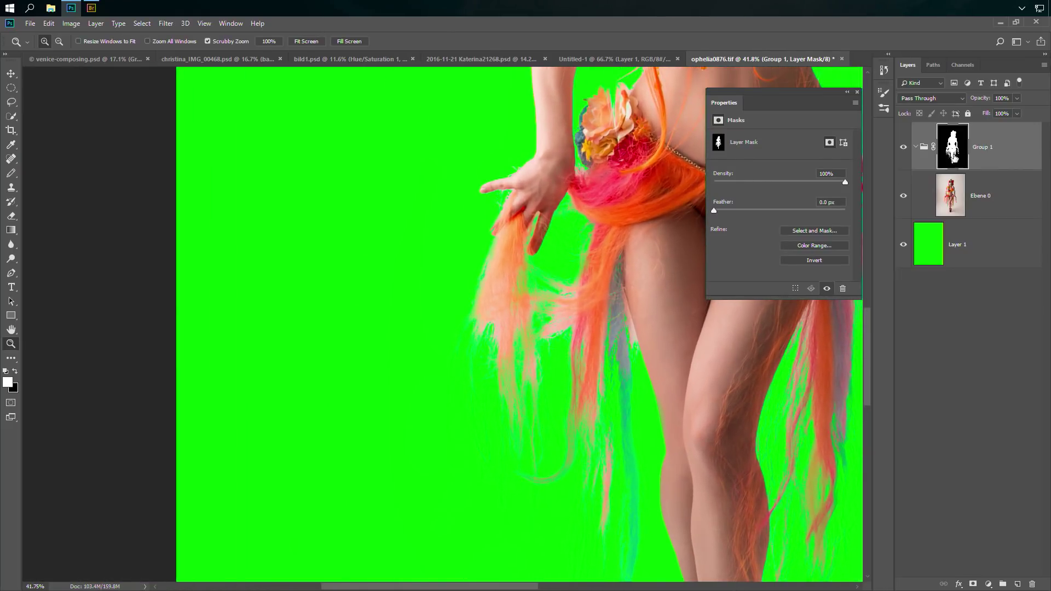
{"action": "left_click", "coordinate": [12, 187]}
{"action": "left_click", "coordinate": [11, 173]}
{"action": "left_click", "coordinate": [55, 172]}
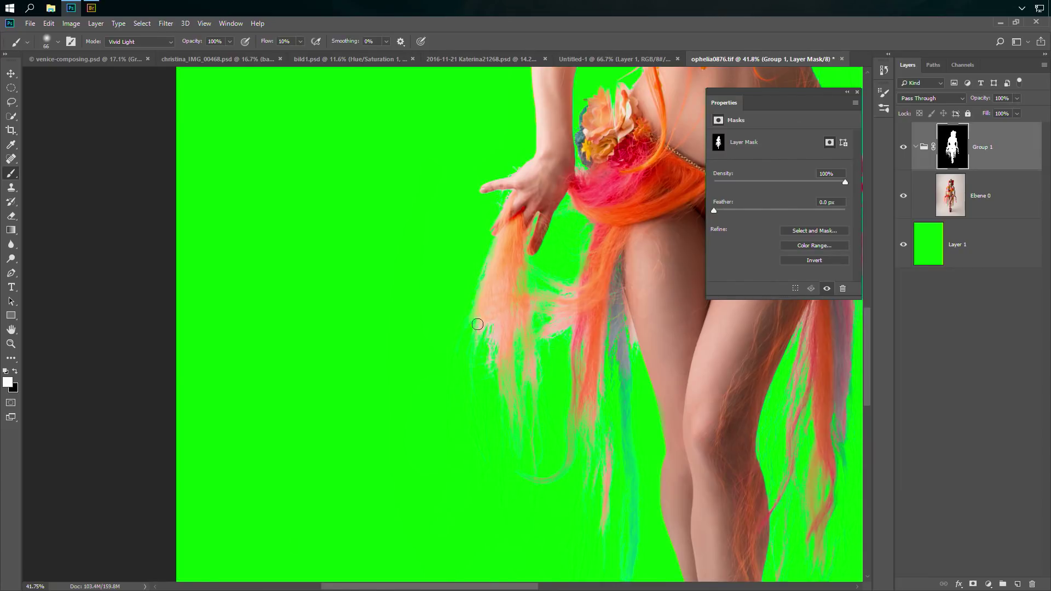
{"action": "mouse_move", "coordinate": [478, 324]}
{"action": "left_mouse_down"}
{"action": "mouse_move", "coordinate": [457, 341]}
{"action": "mouse_move", "coordinate": [476, 325]}
{"action": "mouse_move", "coordinate": [475, 439]}
{"action": "mouse_move", "coordinate": [476, 341]}
{"action": "mouse_move", "coordinate": [501, 359]}
{"action": "mouse_move", "coordinate": [487, 462]}
{"action": "mouse_move", "coordinate": [522, 423]}
{"action": "mouse_move", "coordinate": [522, 508]}
{"action": "mouse_move", "coordinate": [519, 436]}
{"action": "mouse_move", "coordinate": [535, 368]}
{"action": "mouse_move", "coordinate": [496, 376]}
{"action": "mouse_move", "coordinate": [534, 283]}
{"action": "mouse_move", "coordinate": [528, 265]}
{"action": "mouse_move", "coordinate": [547, 292]}
{"action": "mouse_move", "coordinate": [534, 266]}
{"action": "mouse_move", "coordinate": [592, 293]}
{"action": "mouse_move", "coordinate": [509, 310]}
{"action": "mouse_move", "coordinate": [525, 341]}
{"action": "mouse_move", "coordinate": [520, 358]}
{"action": "mouse_move", "coordinate": [543, 384]}
{"action": "mouse_move", "coordinate": [548, 427]}
{"action": "mouse_move", "coordinate": [578, 327]}
{"action": "mouse_move", "coordinate": [554, 419]}
{"action": "mouse_move", "coordinate": [530, 454]}
{"action": "mouse_move", "coordinate": [557, 481]}
{"action": "mouse_move", "coordinate": [578, 436]}
{"action": "mouse_move", "coordinate": [585, 520]}
{"action": "mouse_move", "coordinate": [602, 372]}
{"action": "mouse_move", "coordinate": [620, 466]}
{"action": "mouse_move", "coordinate": [623, 335]}
{"action": "mouse_move", "coordinate": [627, 463]}
{"action": "mouse_move", "coordinate": [620, 353]}
{"action": "mouse_move", "coordinate": [637, 329]}
{"action": "mouse_move", "coordinate": [635, 353]}
{"action": "mouse_move", "coordinate": [622, 300]}
{"action": "mouse_move", "coordinate": [638, 351]}
{"action": "mouse_move", "coordinate": [626, 366]}
{"action": "mouse_move", "coordinate": [622, 289]}
{"action": "mouse_move", "coordinate": [622, 358]}
{"action": "mouse_move", "coordinate": [607, 321]}
{"action": "mouse_move", "coordinate": [631, 315]}
{"action": "mouse_move", "coordinate": [644, 389]}
{"action": "mouse_move", "coordinate": [624, 266]}
{"action": "mouse_move", "coordinate": [655, 406]}
{"action": "mouse_move", "coordinate": [642, 370]}
{"action": "mouse_move", "coordinate": [634, 324]}
{"action": "mouse_move", "coordinate": [661, 431]}
{"action": "mouse_move", "coordinate": [683, 461]}
{"action": "mouse_move", "coordinate": [621, 453]}
{"action": "mouse_move", "coordinate": [605, 464]}
{"action": "mouse_move", "coordinate": [611, 295]}
{"action": "mouse_move", "coordinate": [576, 369]}
{"action": "mouse_move", "coordinate": [567, 288]}
{"action": "mouse_move", "coordinate": [521, 297]}
{"action": "mouse_move", "coordinate": [589, 263]}
{"action": "mouse_move", "coordinate": [567, 255]}
{"action": "mouse_move", "coordinate": [567, 194]}
{"action": "left_mouse_up"}
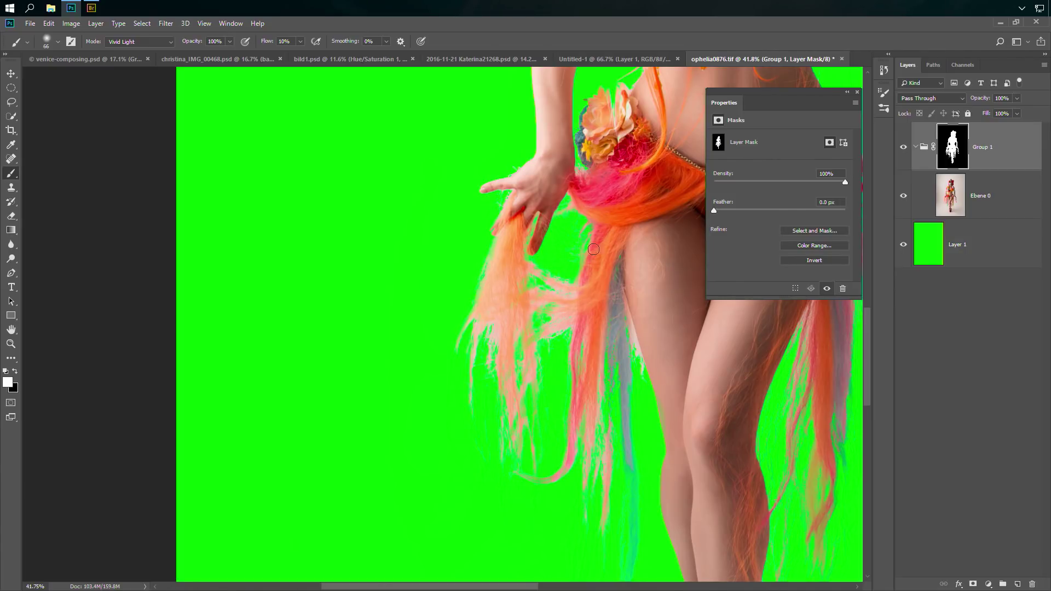
{"action": "left_click_drag", "start_coordinate": [616, 436], "coordinate": [502, 408]}
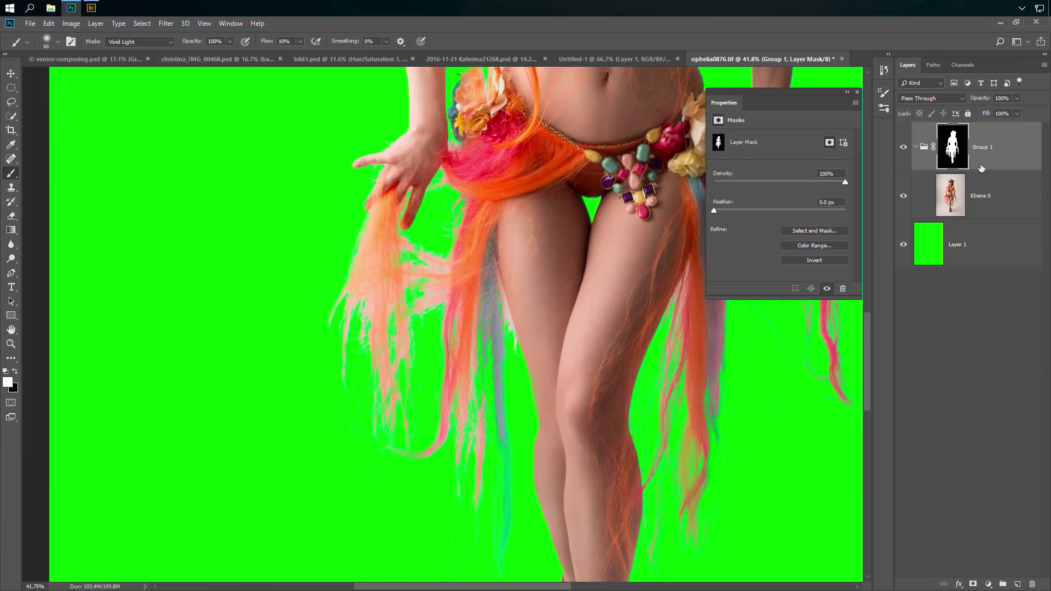
- Hide Group 1, move Ebene 0 out above Layer 1, and compare the Red, Green and Blue channels
{"action": "left_click", "coordinate": [904, 148]}
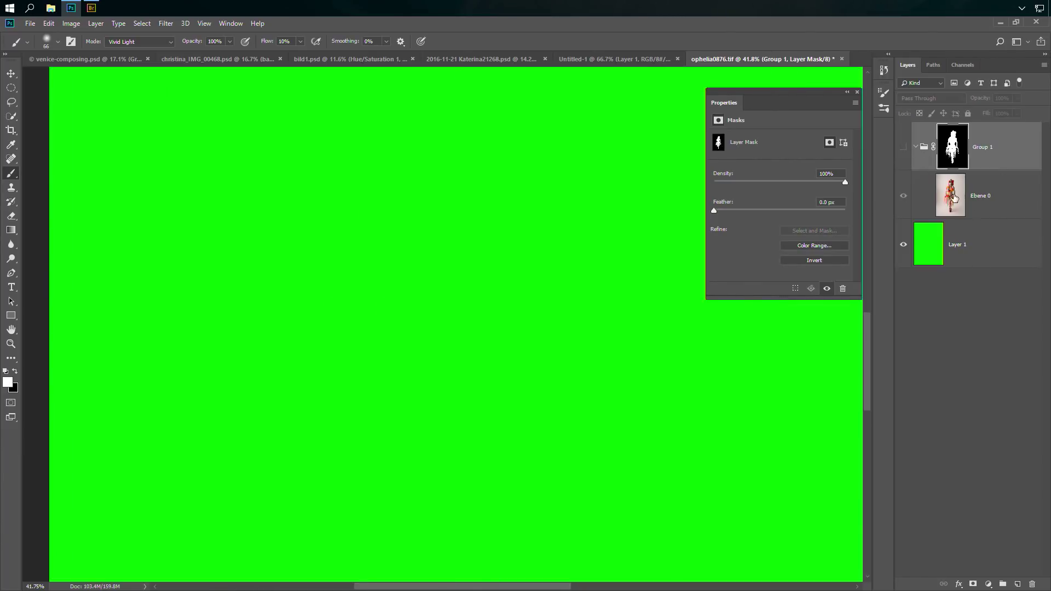
{"action": "left_click_drag", "start_coordinate": [956, 198], "coordinate": [964, 236]}
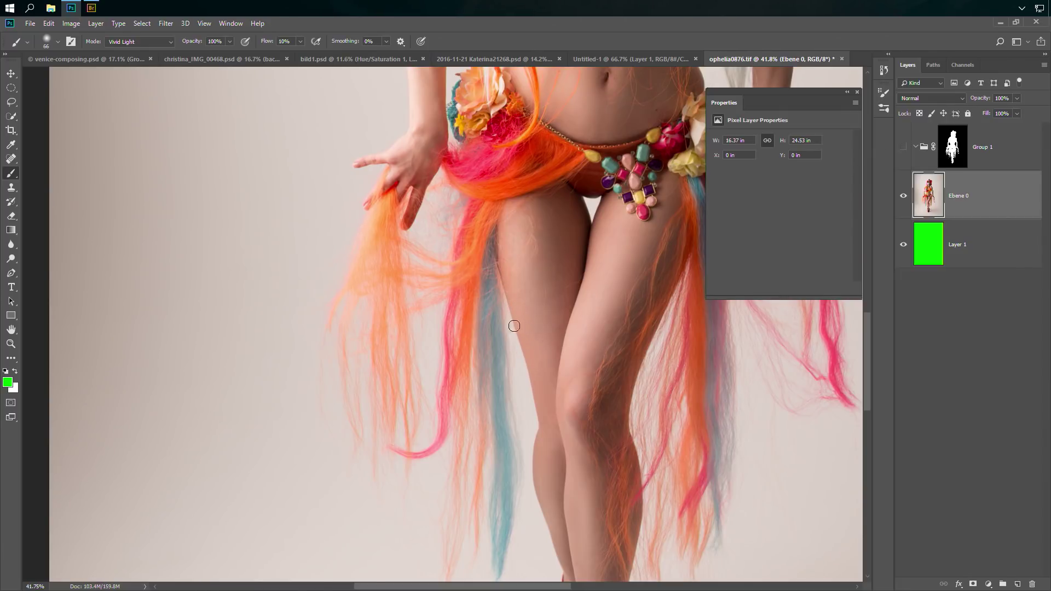
{"action": "left_click", "coordinate": [961, 66]}
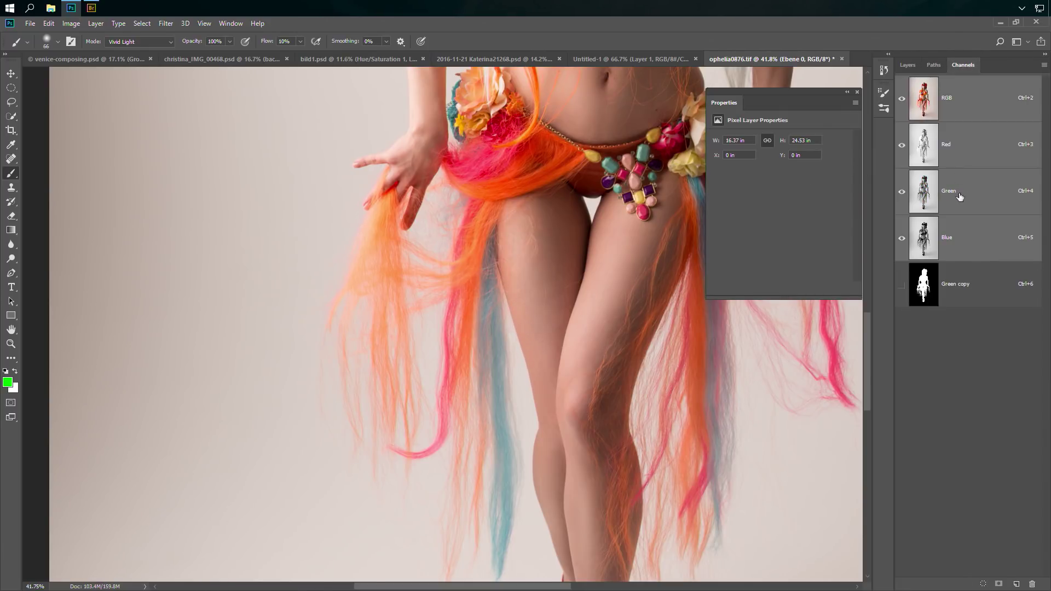
{"action": "left_click", "coordinate": [979, 152]}
{"action": "left_click", "coordinate": [964, 199]}
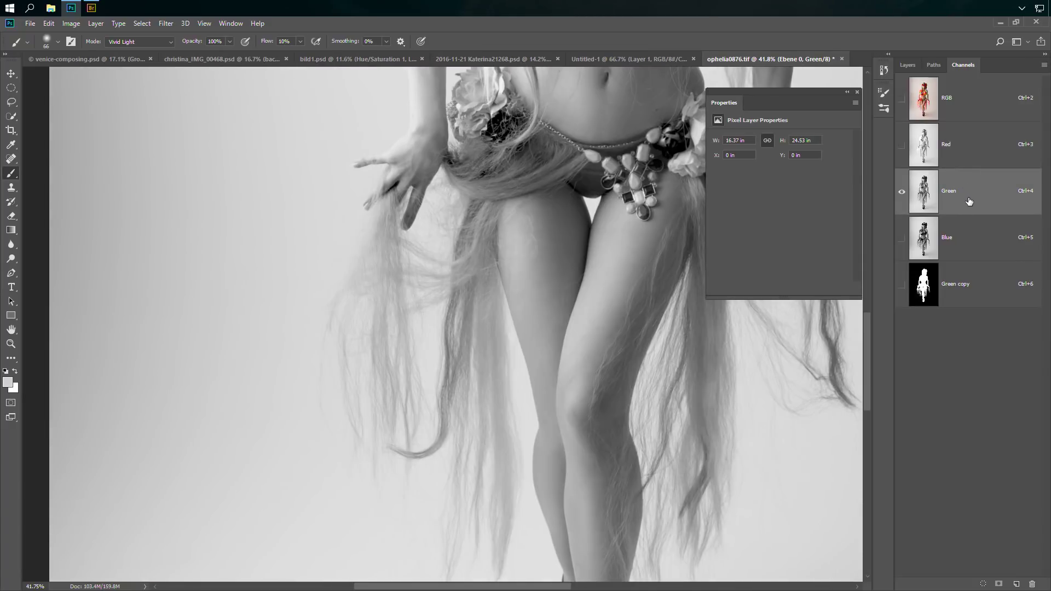
{"action": "left_click", "coordinate": [970, 242]}
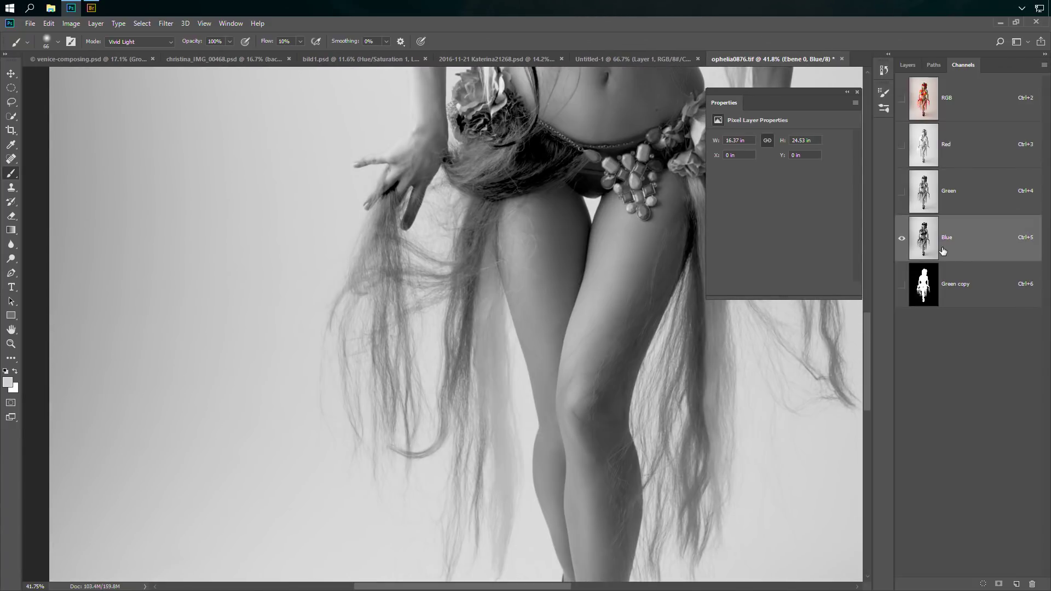
- Duplicate the Blue channel, show only Blue copy, reset default colours, and open Levels
{"action": "right_click", "coordinate": [977, 240]}
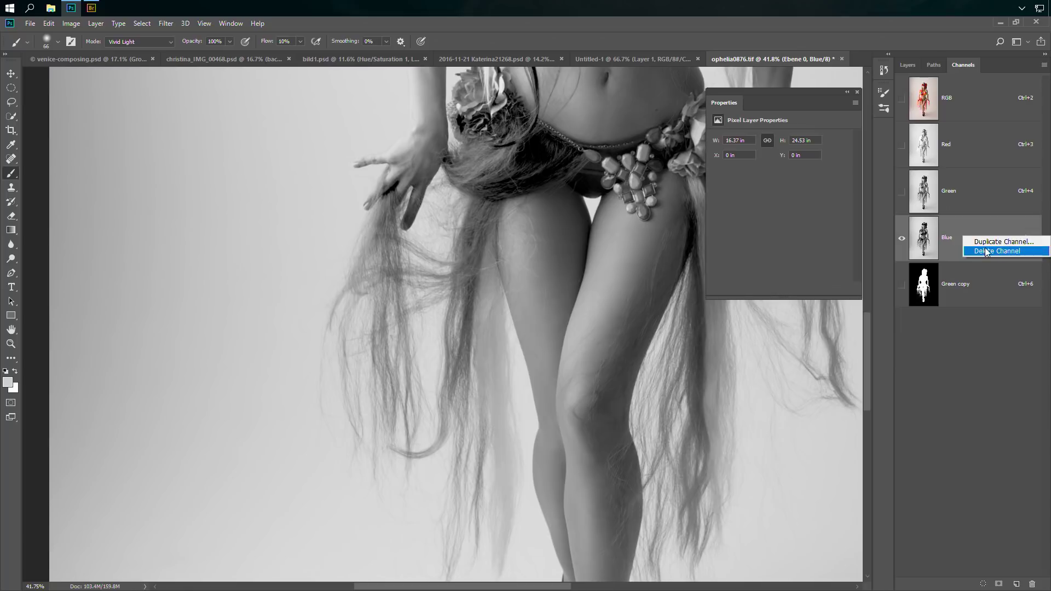
{"action": "left_click", "coordinate": [993, 242]}
{"action": "left_click", "coordinate": [623, 182]}
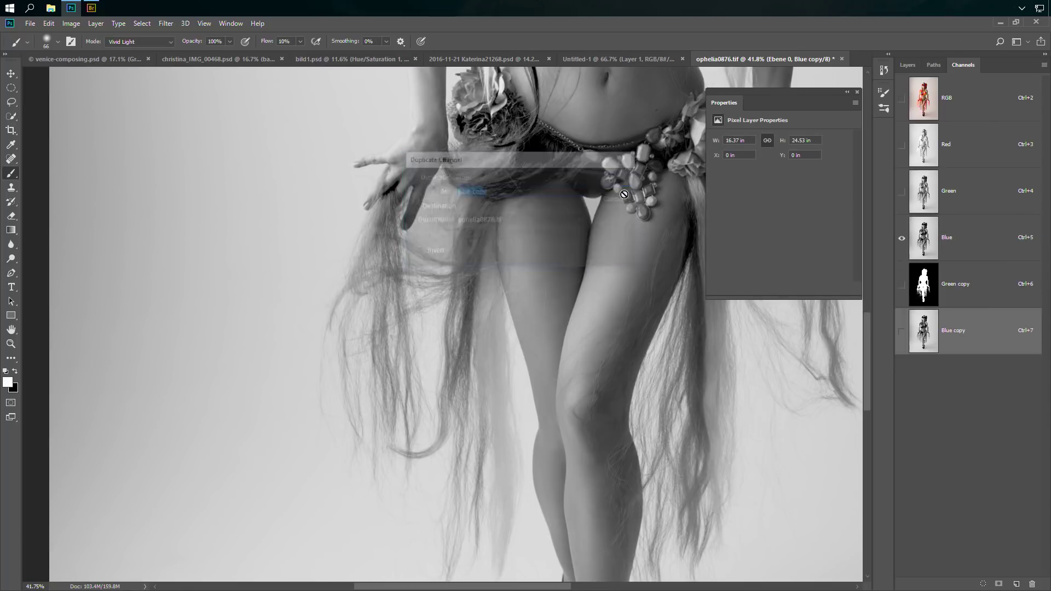
{"action": "left_click", "coordinate": [901, 238]}
{"action": "key", "text": "x"}
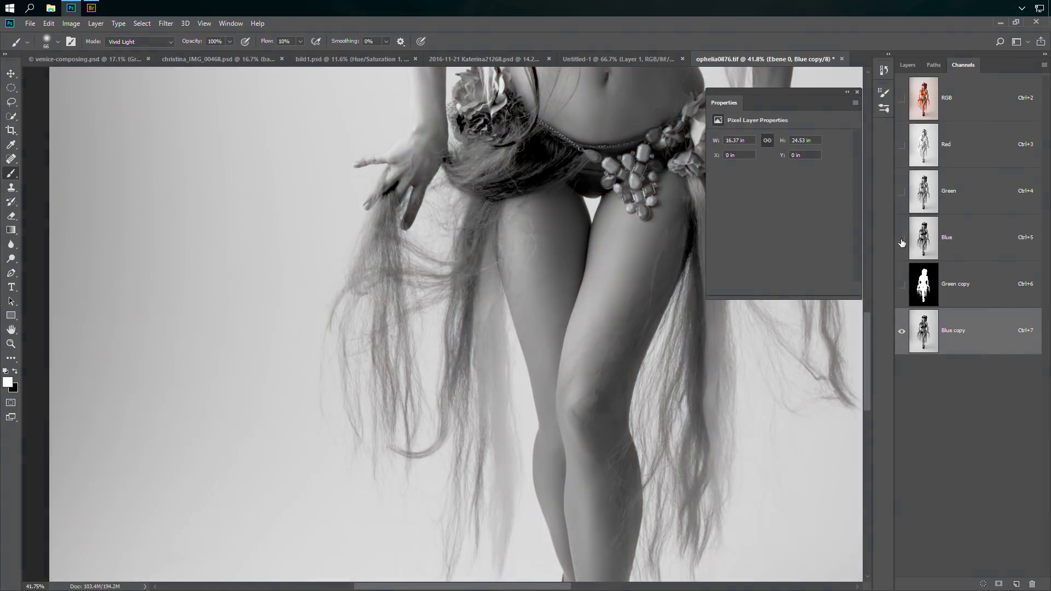
{"action": "key", "text": "ctrl+l"}
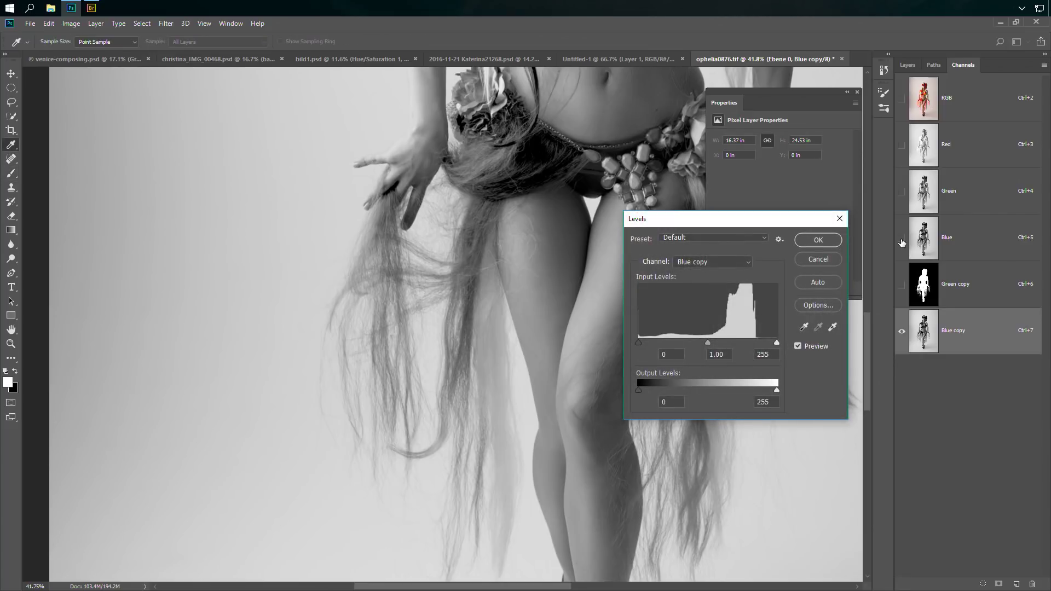
- Apply Levels 116, 1.00, 218 to Blue copy so the figure and hair turn nearly black
{"action": "left_click_drag", "start_coordinate": [777, 342], "coordinate": [757, 344]}
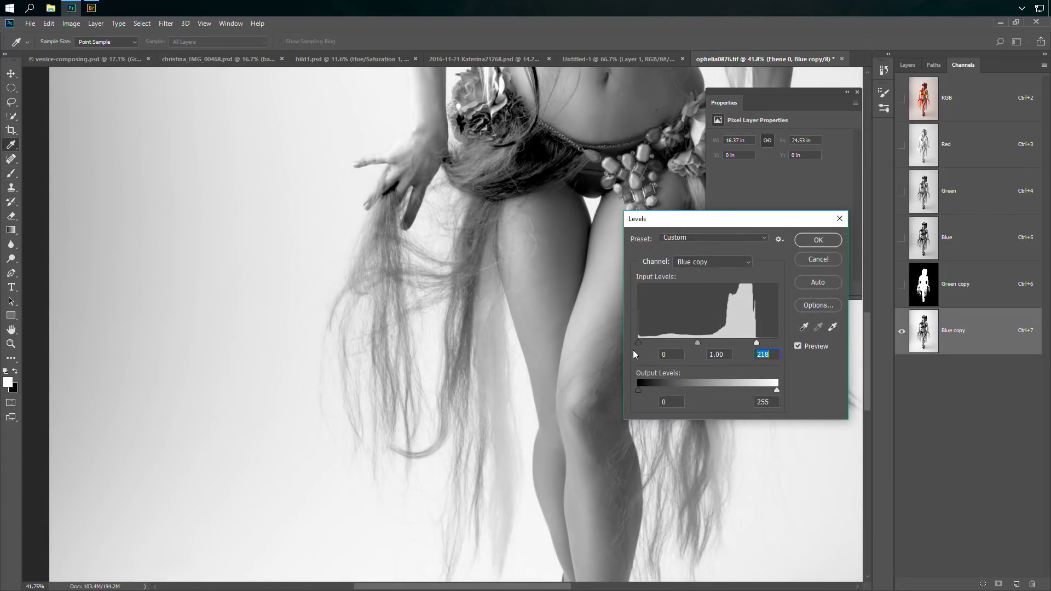
{"action": "left_click_drag", "start_coordinate": [639, 343], "coordinate": [701, 334]}
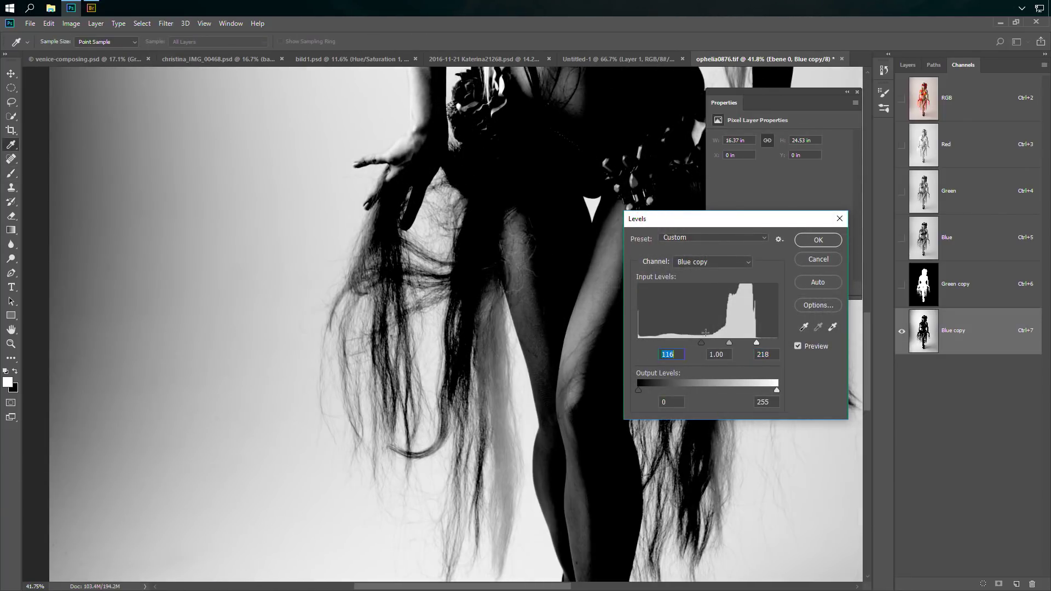
{"action": "left_click", "coordinate": [825, 239]}
{"action": "key", "text": "b"}
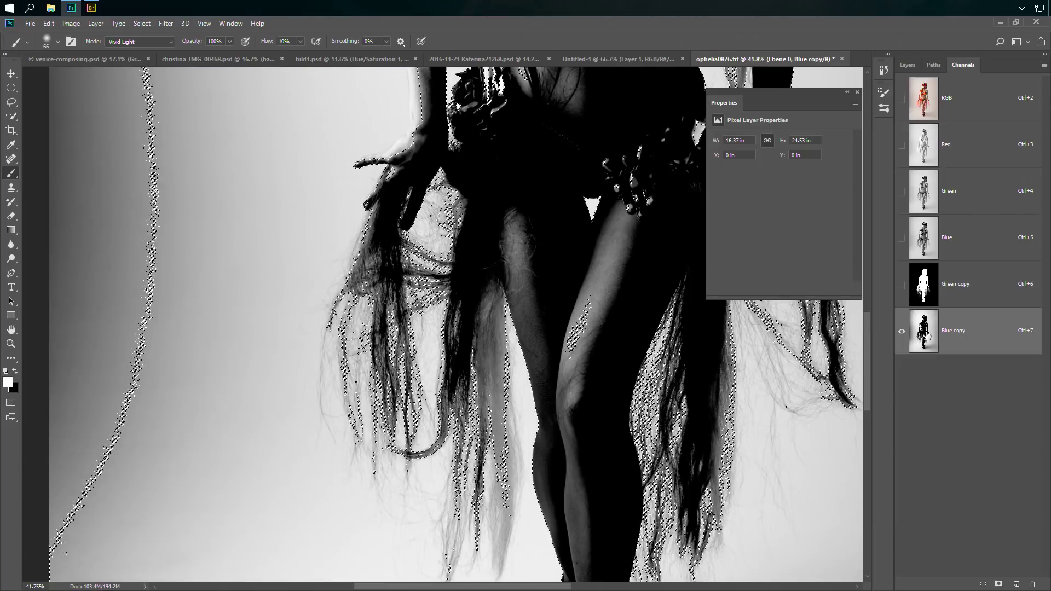
- Load Blue copy as a selection, put Ebene 0 back into Group 1, and show Group 1
{"action": "left_click", "coordinate": [924, 333], "text": "ctrl"}
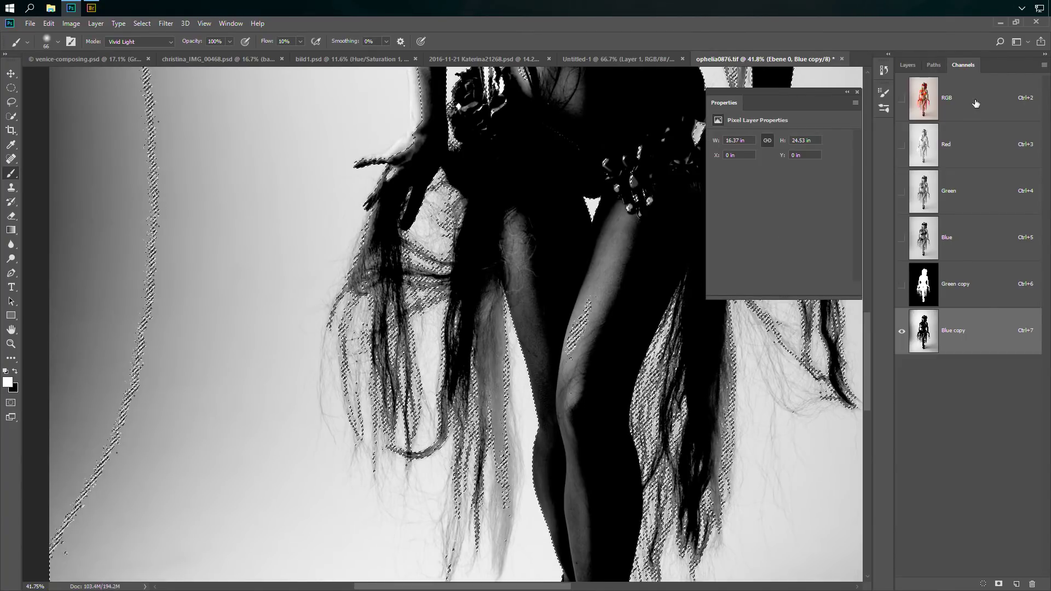
{"action": "key", "text": "ctrl+2"}
{"action": "left_click", "coordinate": [908, 64]}
{"action": "left_click_drag", "start_coordinate": [959, 196], "coordinate": [962, 154]}
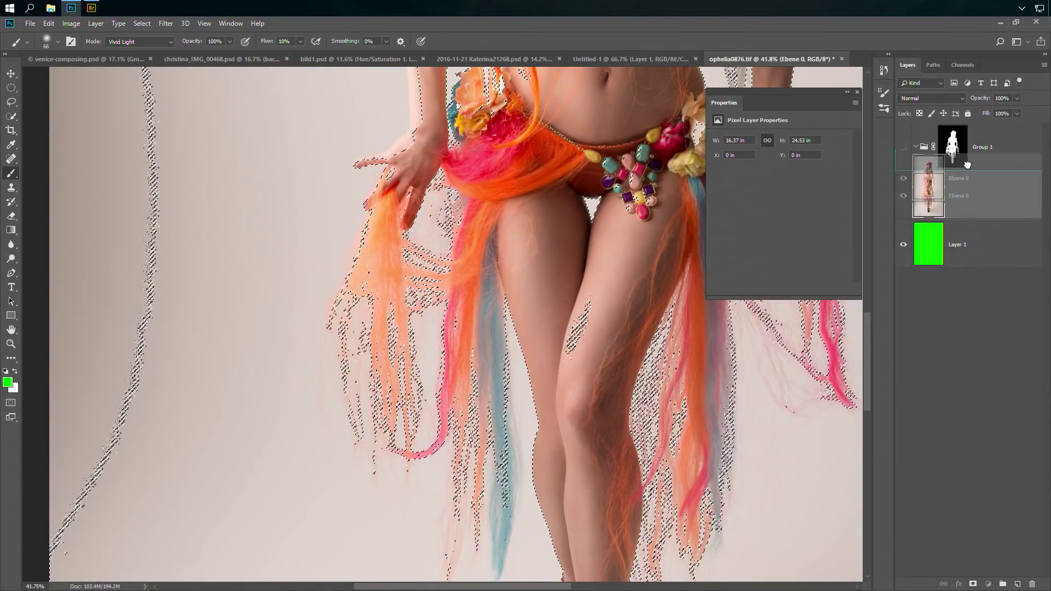
{"action": "left_click", "coordinate": [961, 152]}
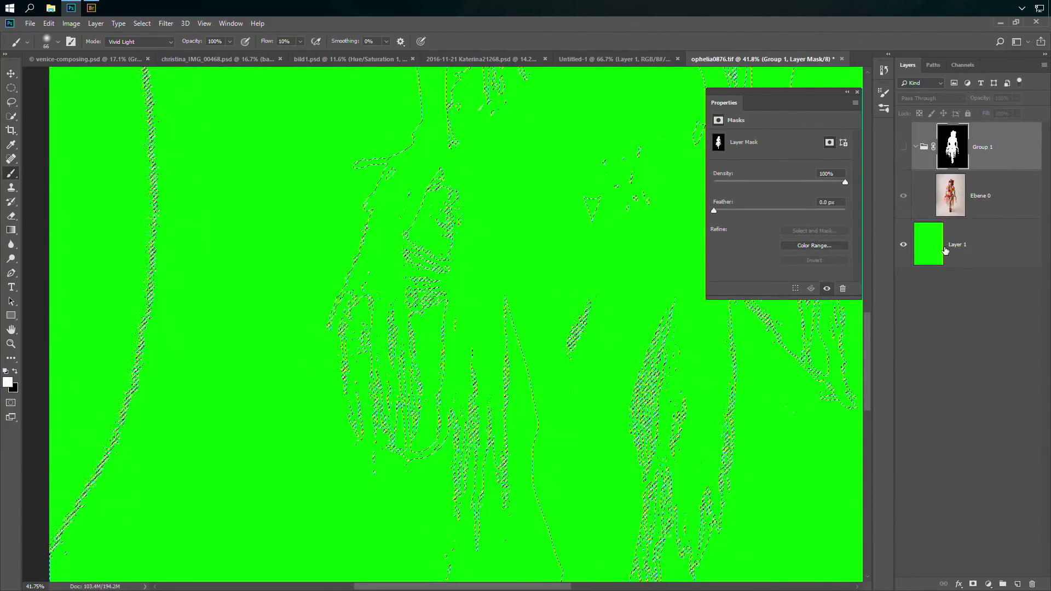
{"action": "left_click", "coordinate": [903, 147]}
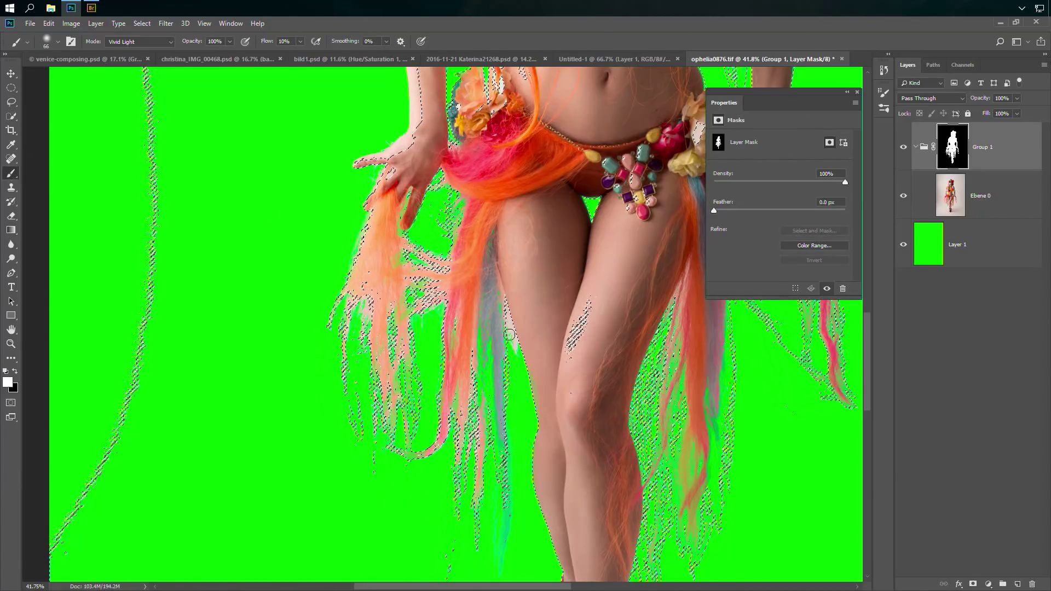
- Make black the painting colour, choose the Pencil, and zoom to 100% on the thigh and hair
{"action": "key", "text": "x"}
{"action": "right_click", "coordinate": [12, 174]}
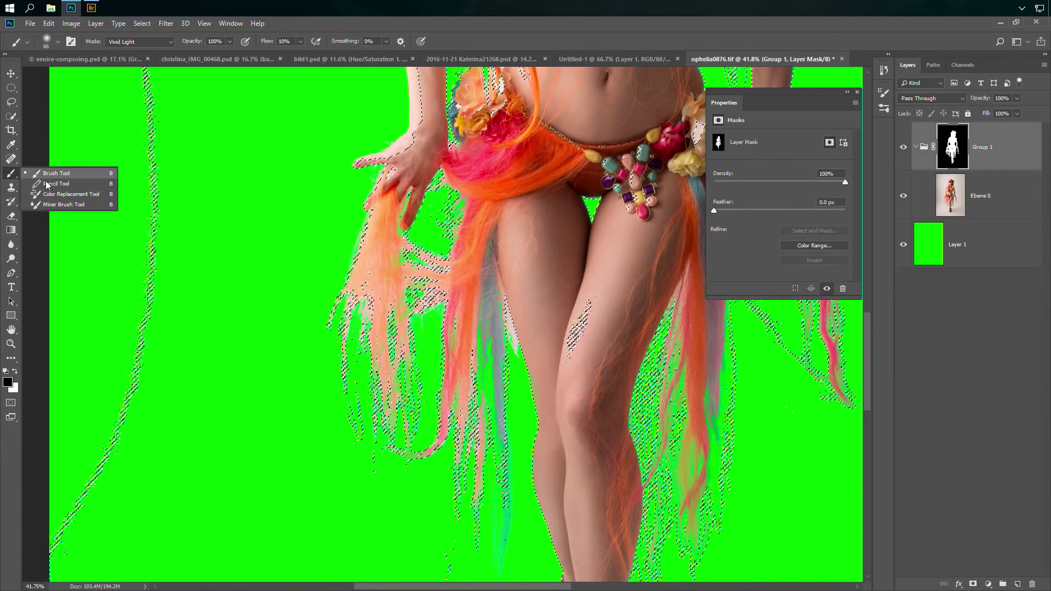
{"action": "left_click", "coordinate": [55, 183]}
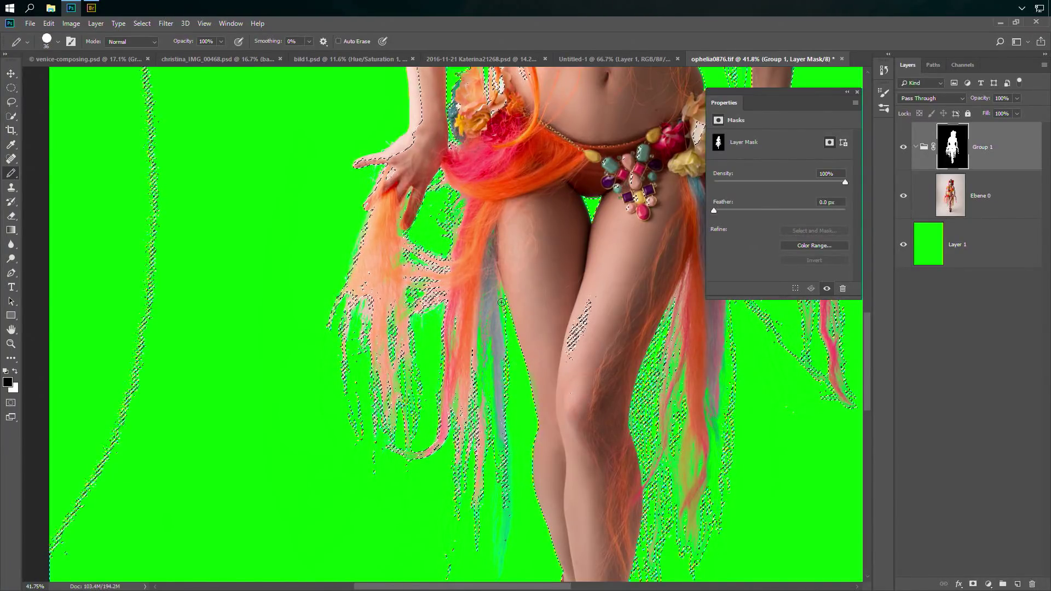
{"action": "key", "text": "y"}
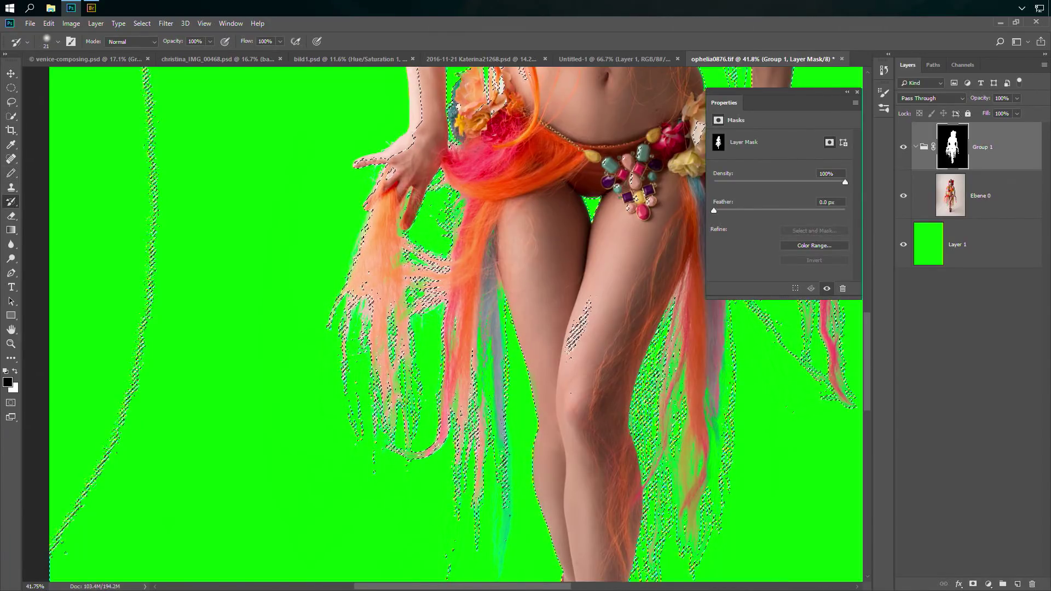
{"action": "key", "text": "z"}
{"action": "left_click", "coordinate": [511, 305]}
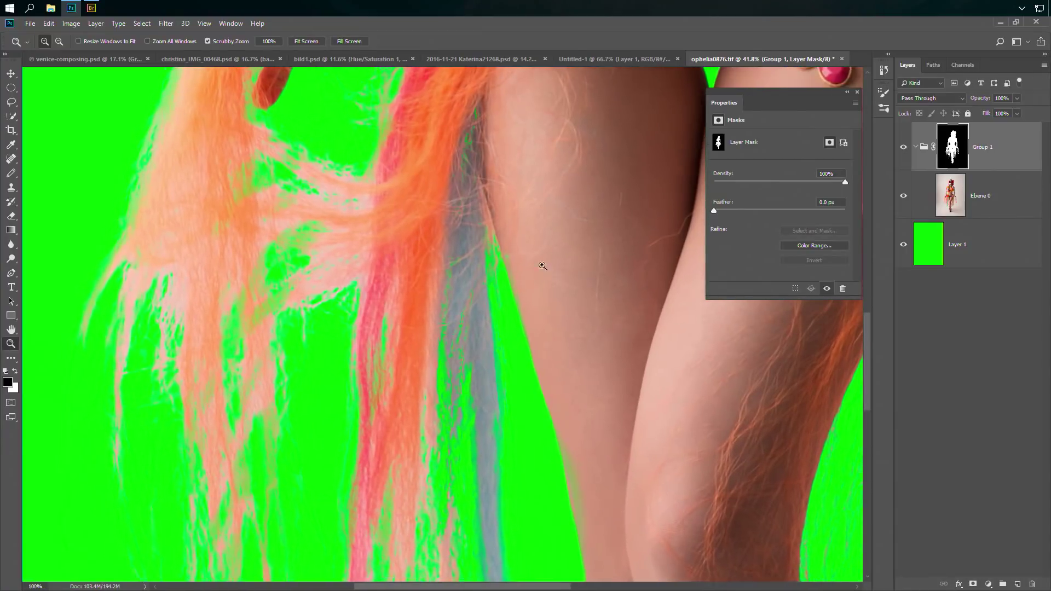
- Deselect, inspect the Green copy and Blue copy channels, then return to RGB and select Layer 1
{"action": "key", "text": "ctrl+d"}
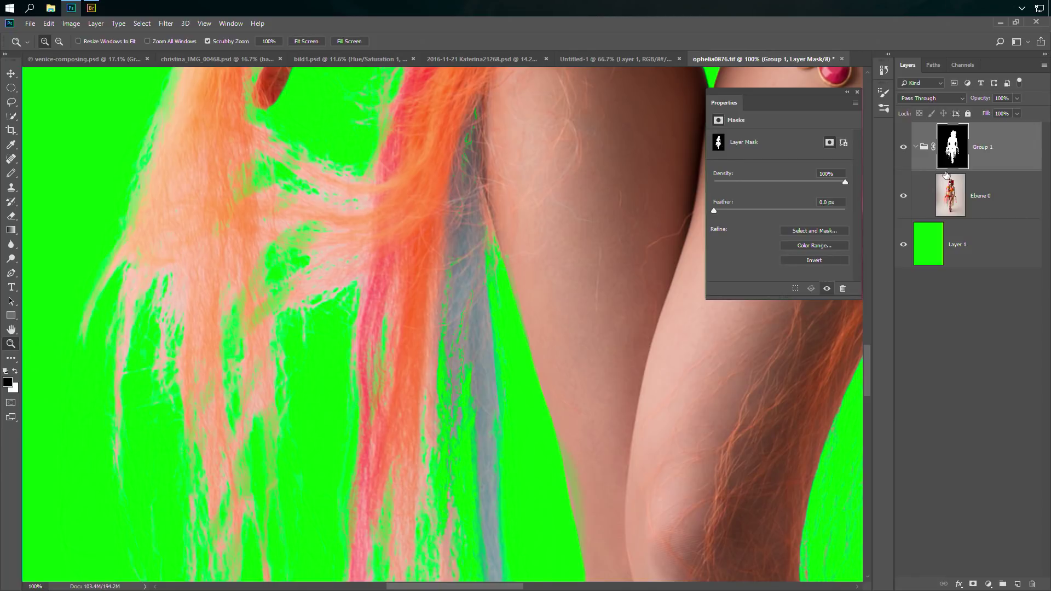
{"action": "left_click", "coordinate": [965, 67]}
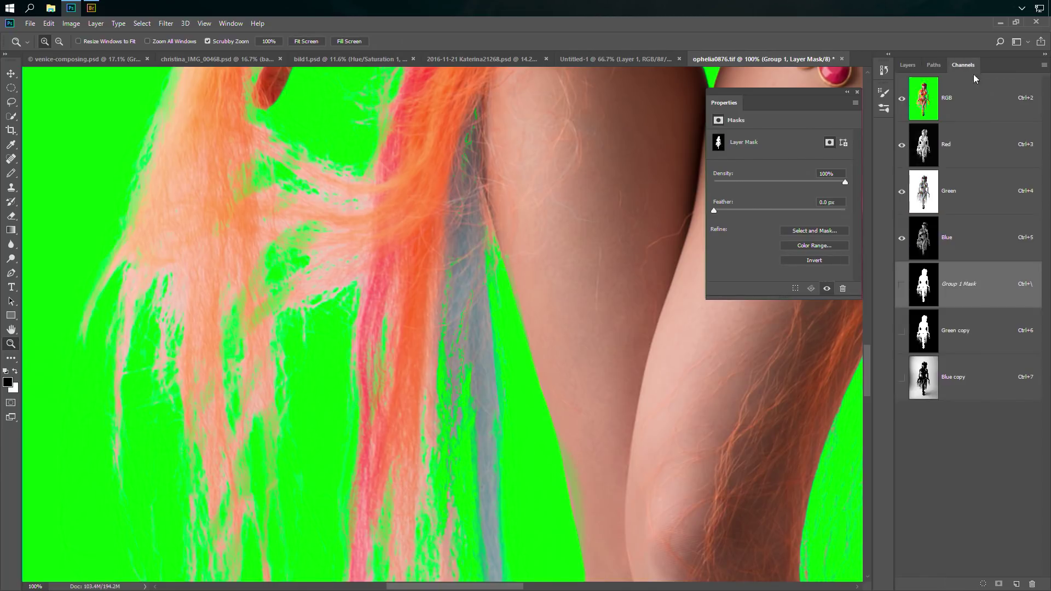
{"action": "left_click", "coordinate": [979, 331]}
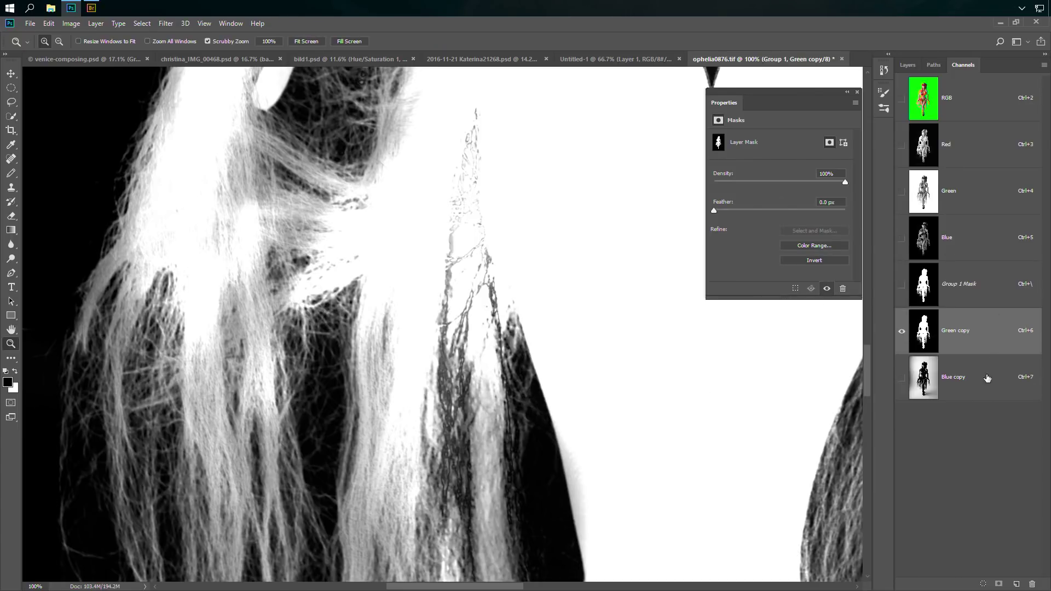
{"action": "left_click", "coordinate": [981, 394]}
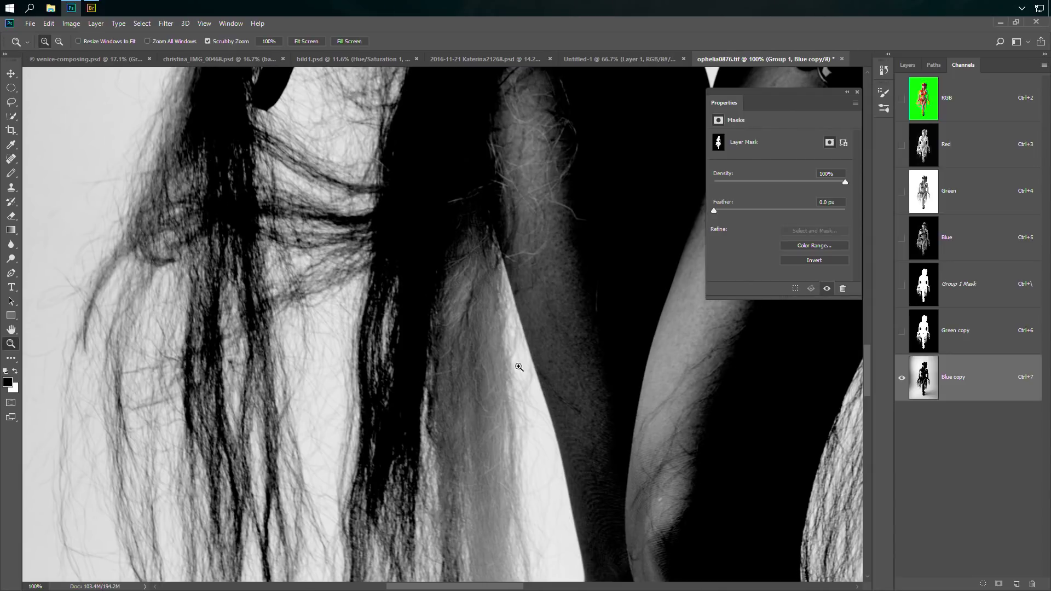
{"action": "scroll", "coordinate": [519, 368], "scroll_direction": "up", "scroll_amount": 1}
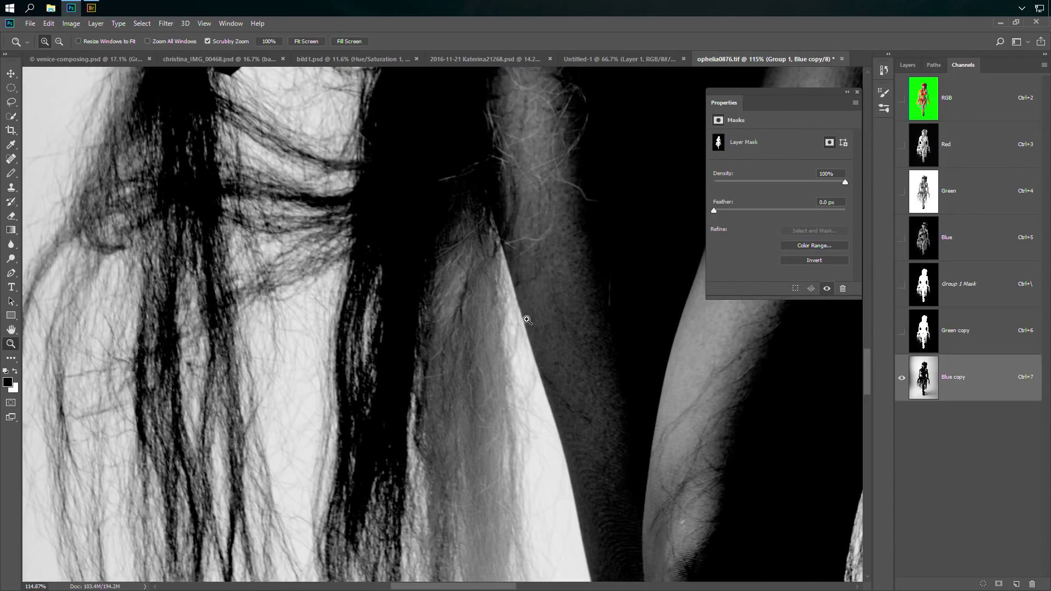
{"action": "left_click", "coordinate": [964, 99]}
{"action": "left_click", "coordinate": [907, 64]}
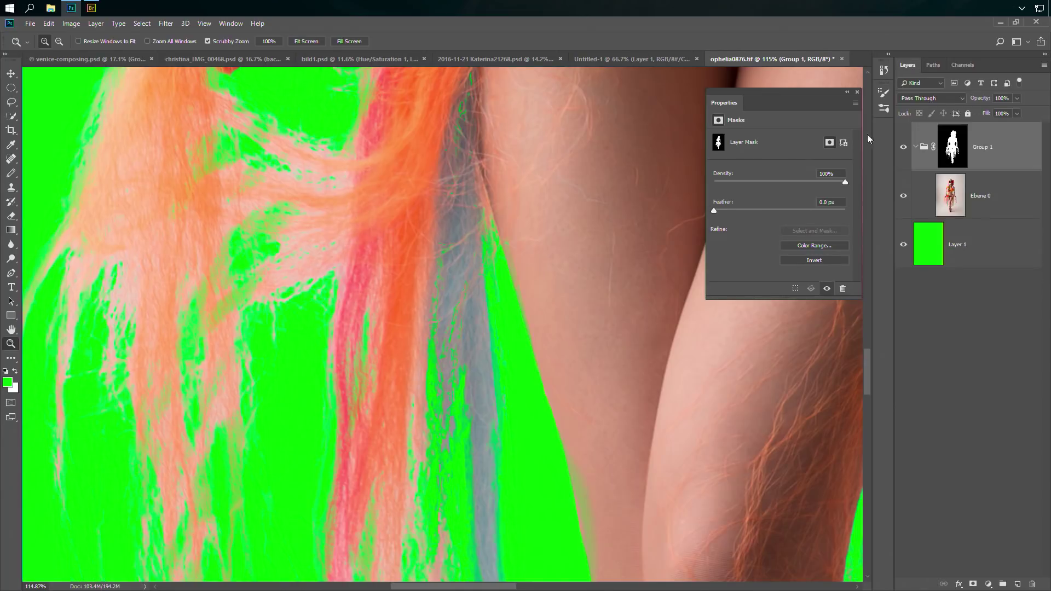
{"action": "left_click", "coordinate": [931, 249]}
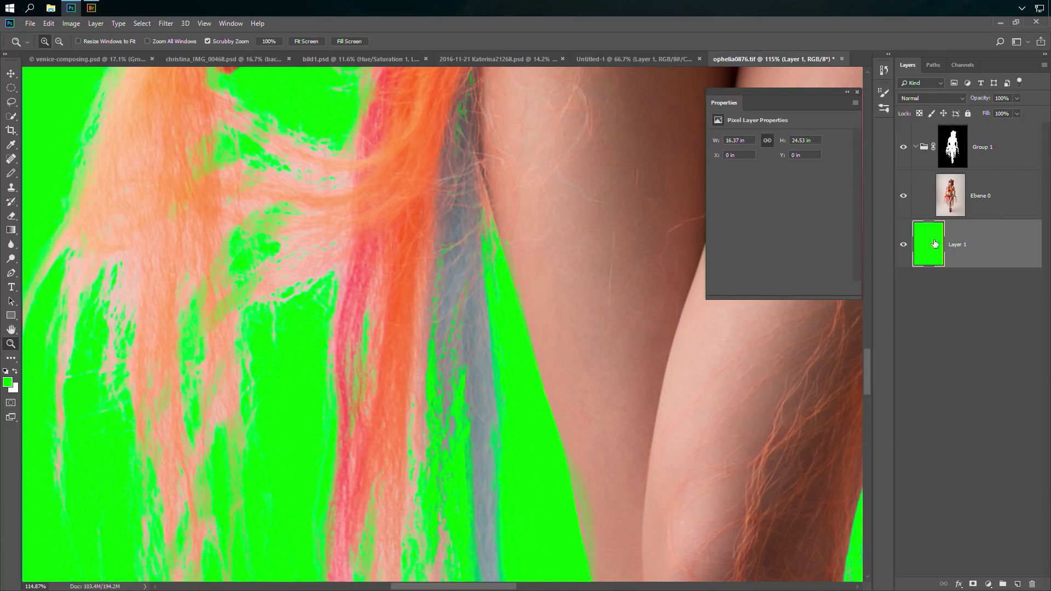
- Sample grey 717171 as the foreground colour and fill Layer 1 with it
{"action": "left_click", "coordinate": [9, 382]}
{"action": "left_click", "coordinate": [363, 227]}
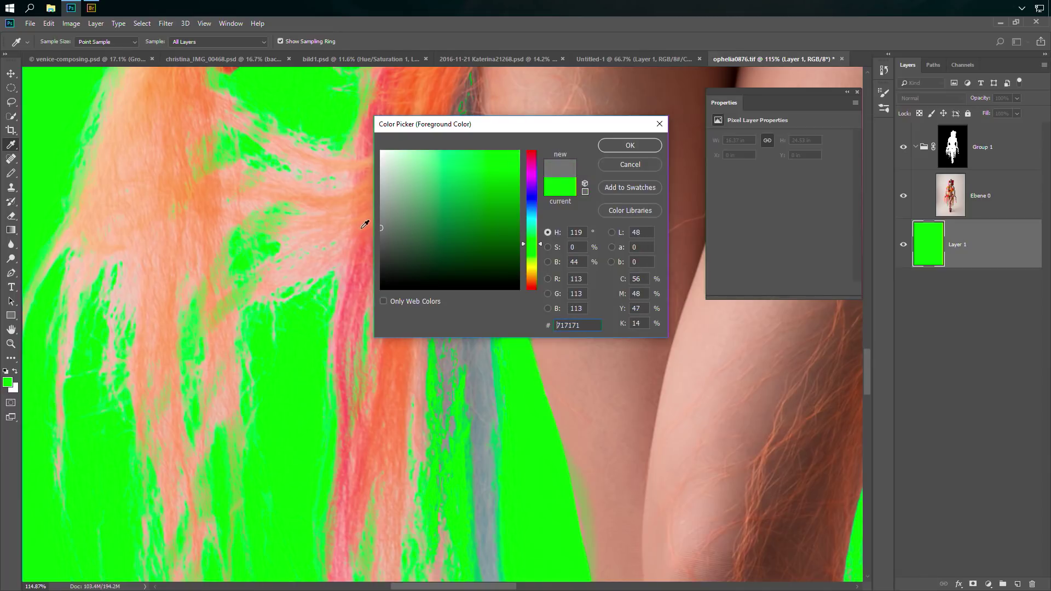
{"action": "left_click", "coordinate": [618, 145]}
{"action": "key", "text": "alt+BackSpace"}
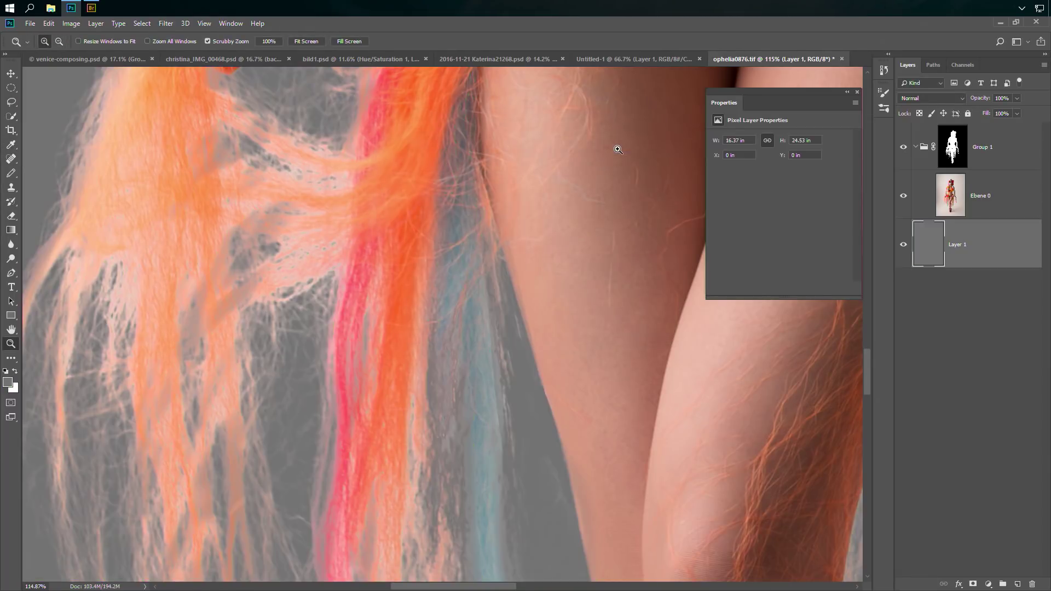
- Try a History Brush stroke beside the leg, undo it, and zoom out to the whole figure
{"action": "key", "text": "y"}
{"action": "left_click_drag", "start_coordinate": [536, 362], "coordinate": [518, 386]}
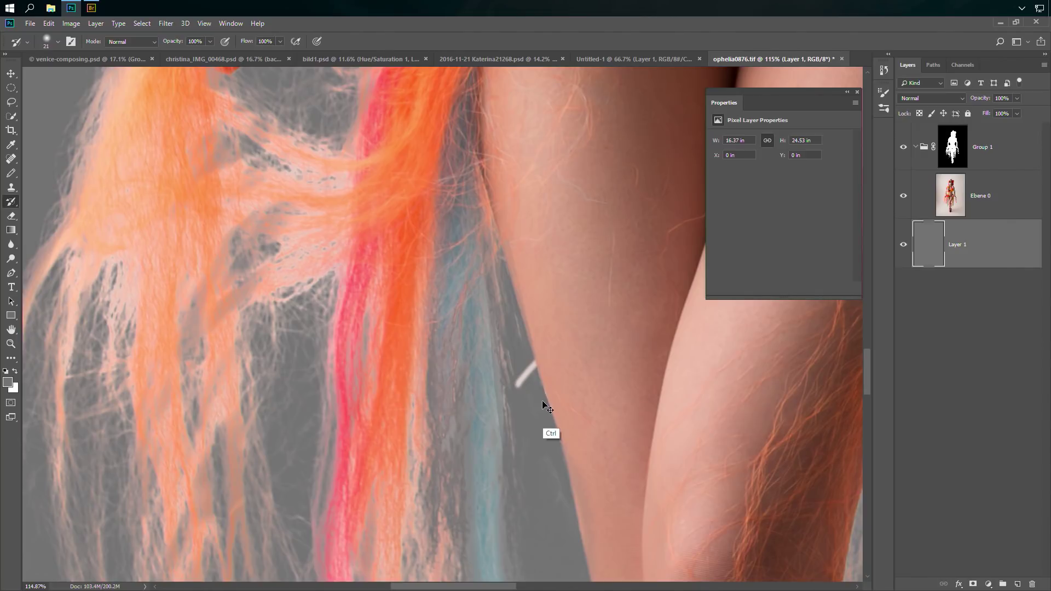
{"action": "key", "text": "ctrl+z"}
{"action": "key", "text": "z"}
{"action": "left_click_drag", "start_coordinate": [517, 394], "coordinate": [482, 394]}
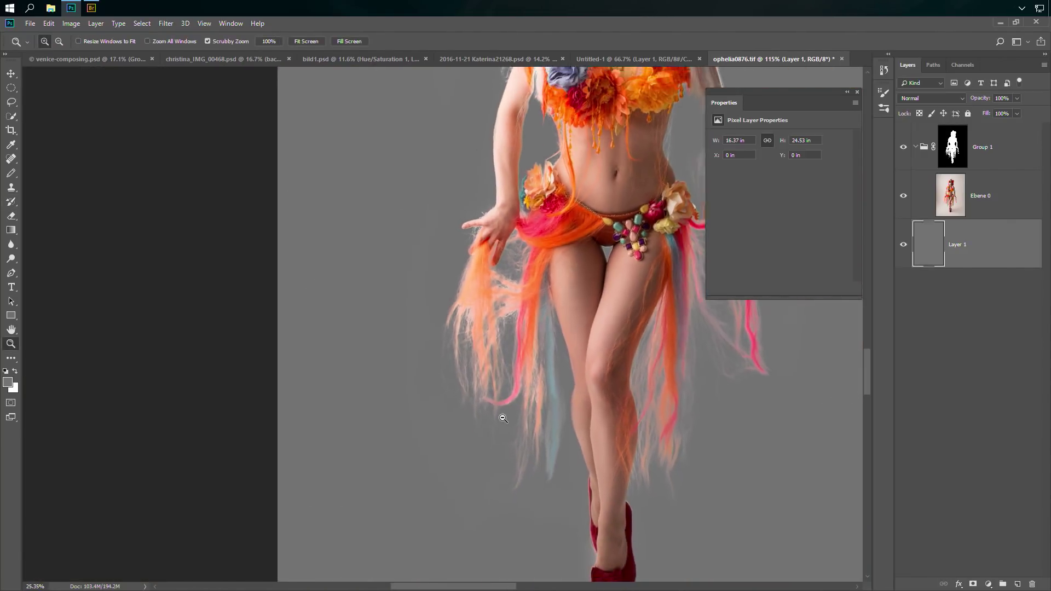
{"action": "left_click_drag", "start_coordinate": [607, 419], "coordinate": [518, 397]}
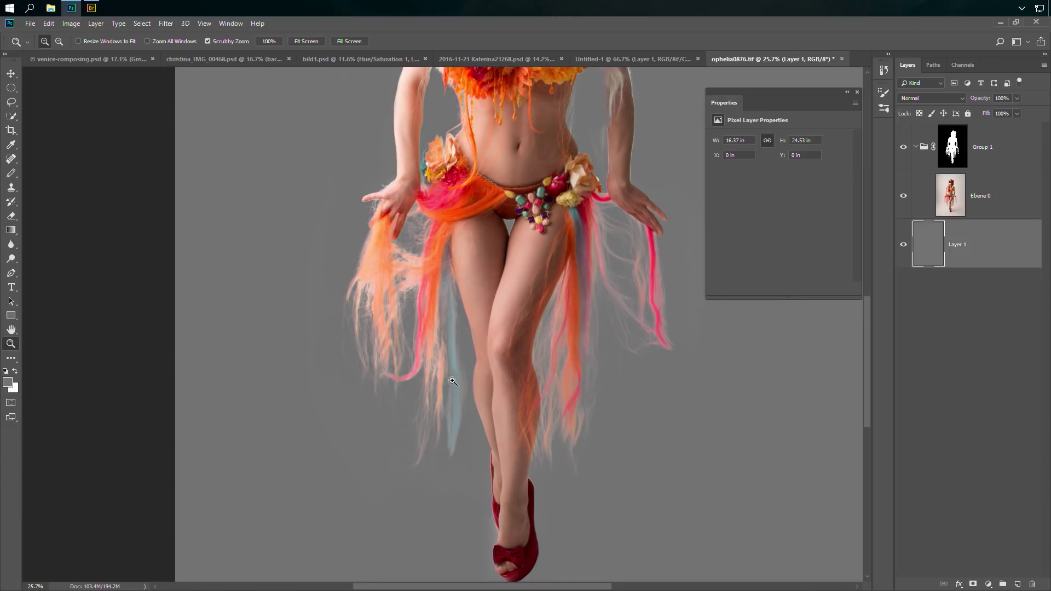
{"action": "left_click_drag", "start_coordinate": [588, 401], "coordinate": [533, 377]}
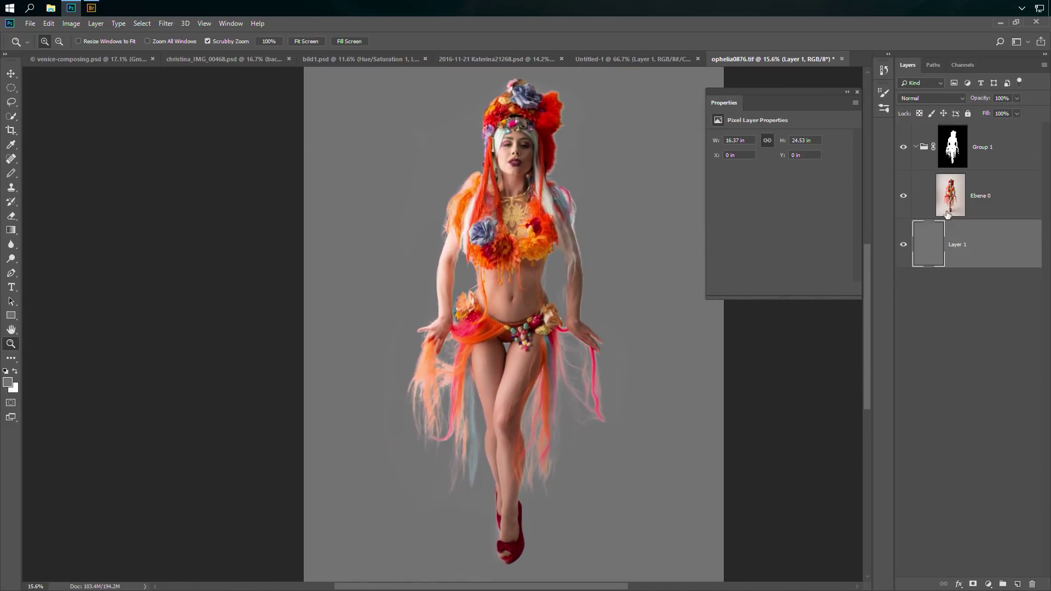